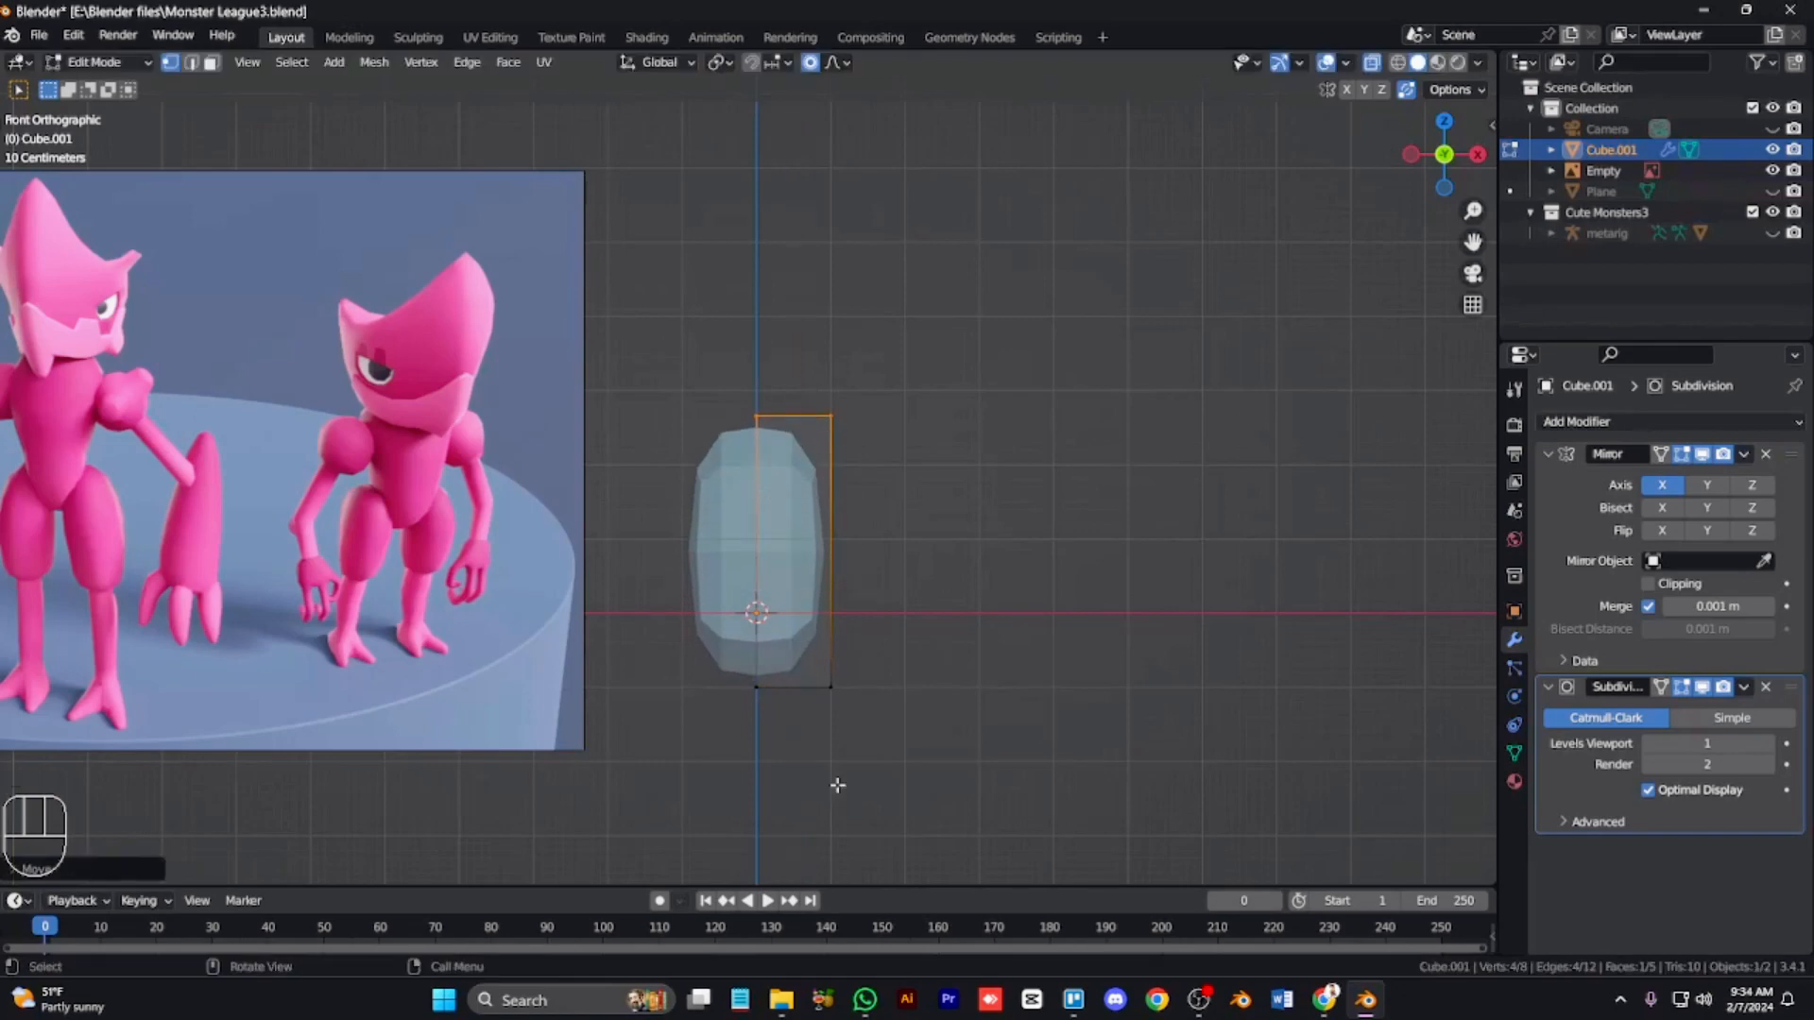
Step: Widen the torso block by selecting vertex groups and moving them outward along X
left_click_drag(877, 779, 810, 668)
key("g")
key("x")
left_click(793, 663)
left_click_drag(803, 393, 907, 747)
key("g")
key("x")
left_click(933, 764)
Step: Move the lower torso corner with proportional editing to taper the body toward the hips
left_click_drag(808, 658, 945, 760)
key("g")
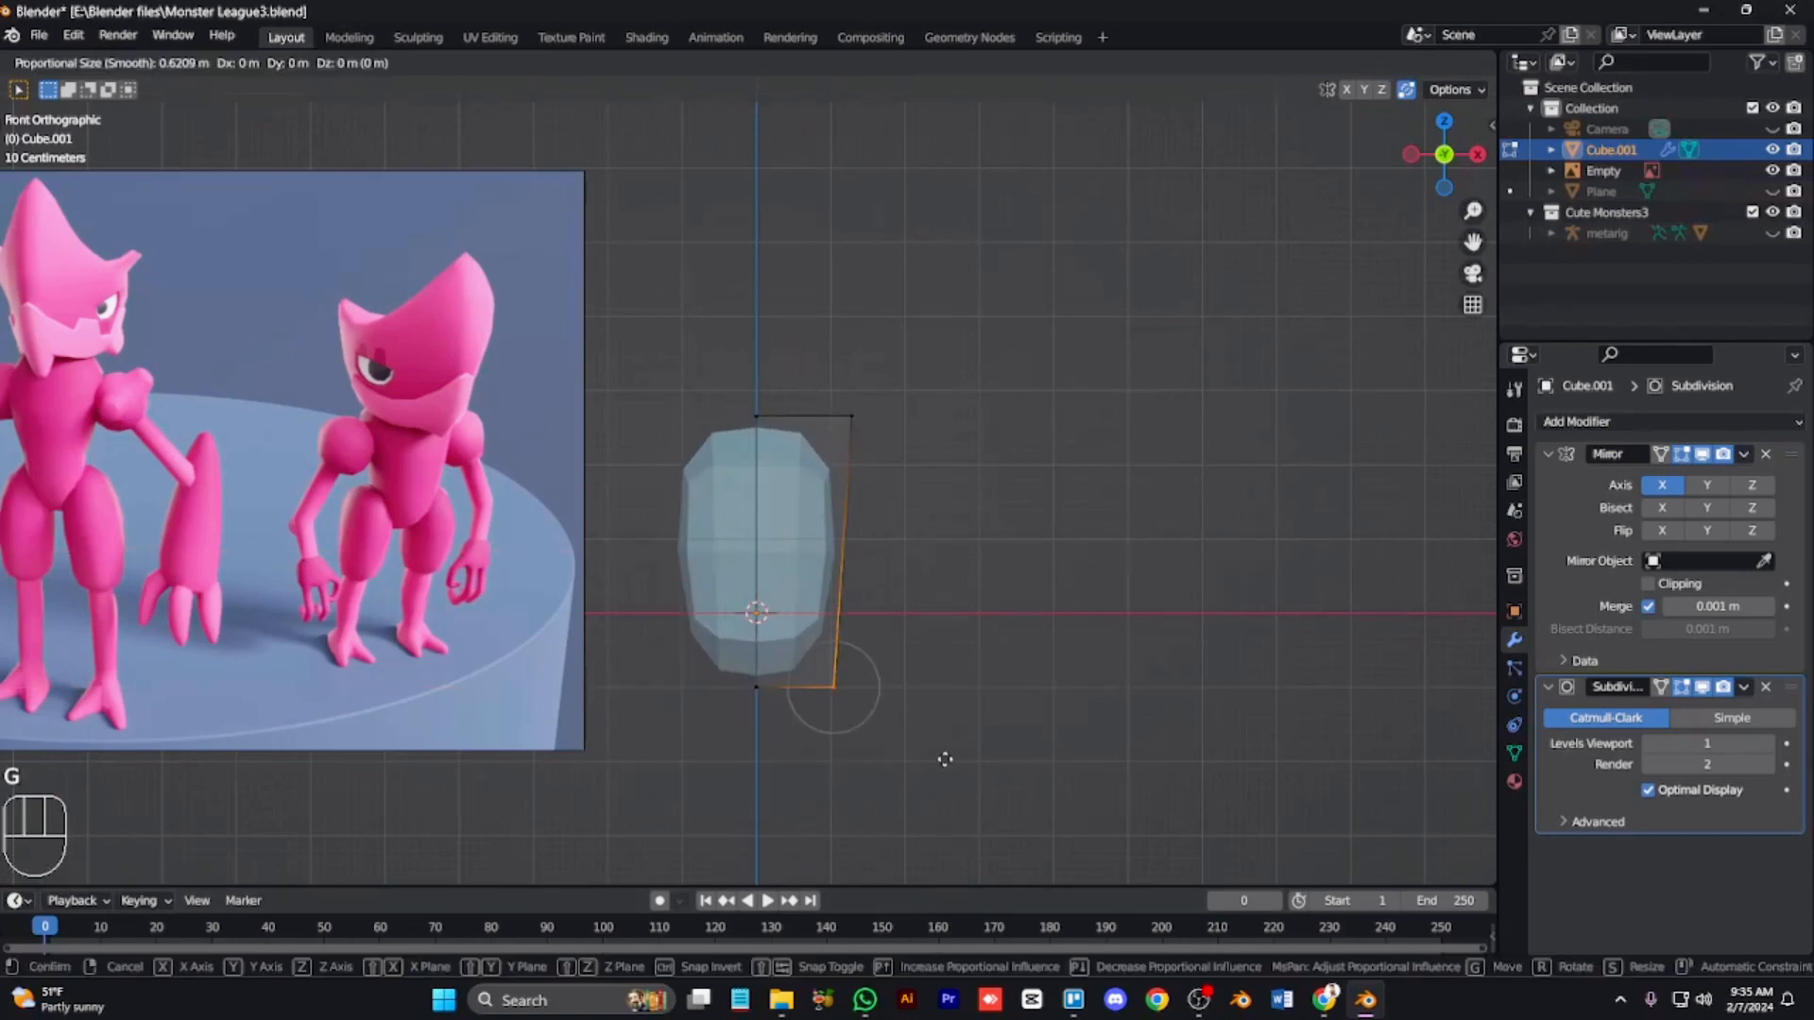
left_click(925, 754)
Step: Add a cube inside the mesh, move it to the torso's upper side and scale it into a small shoulder block
key("Tab")
key("Tab")
key("shift+a")
left_click(1078, 409)
key("g")
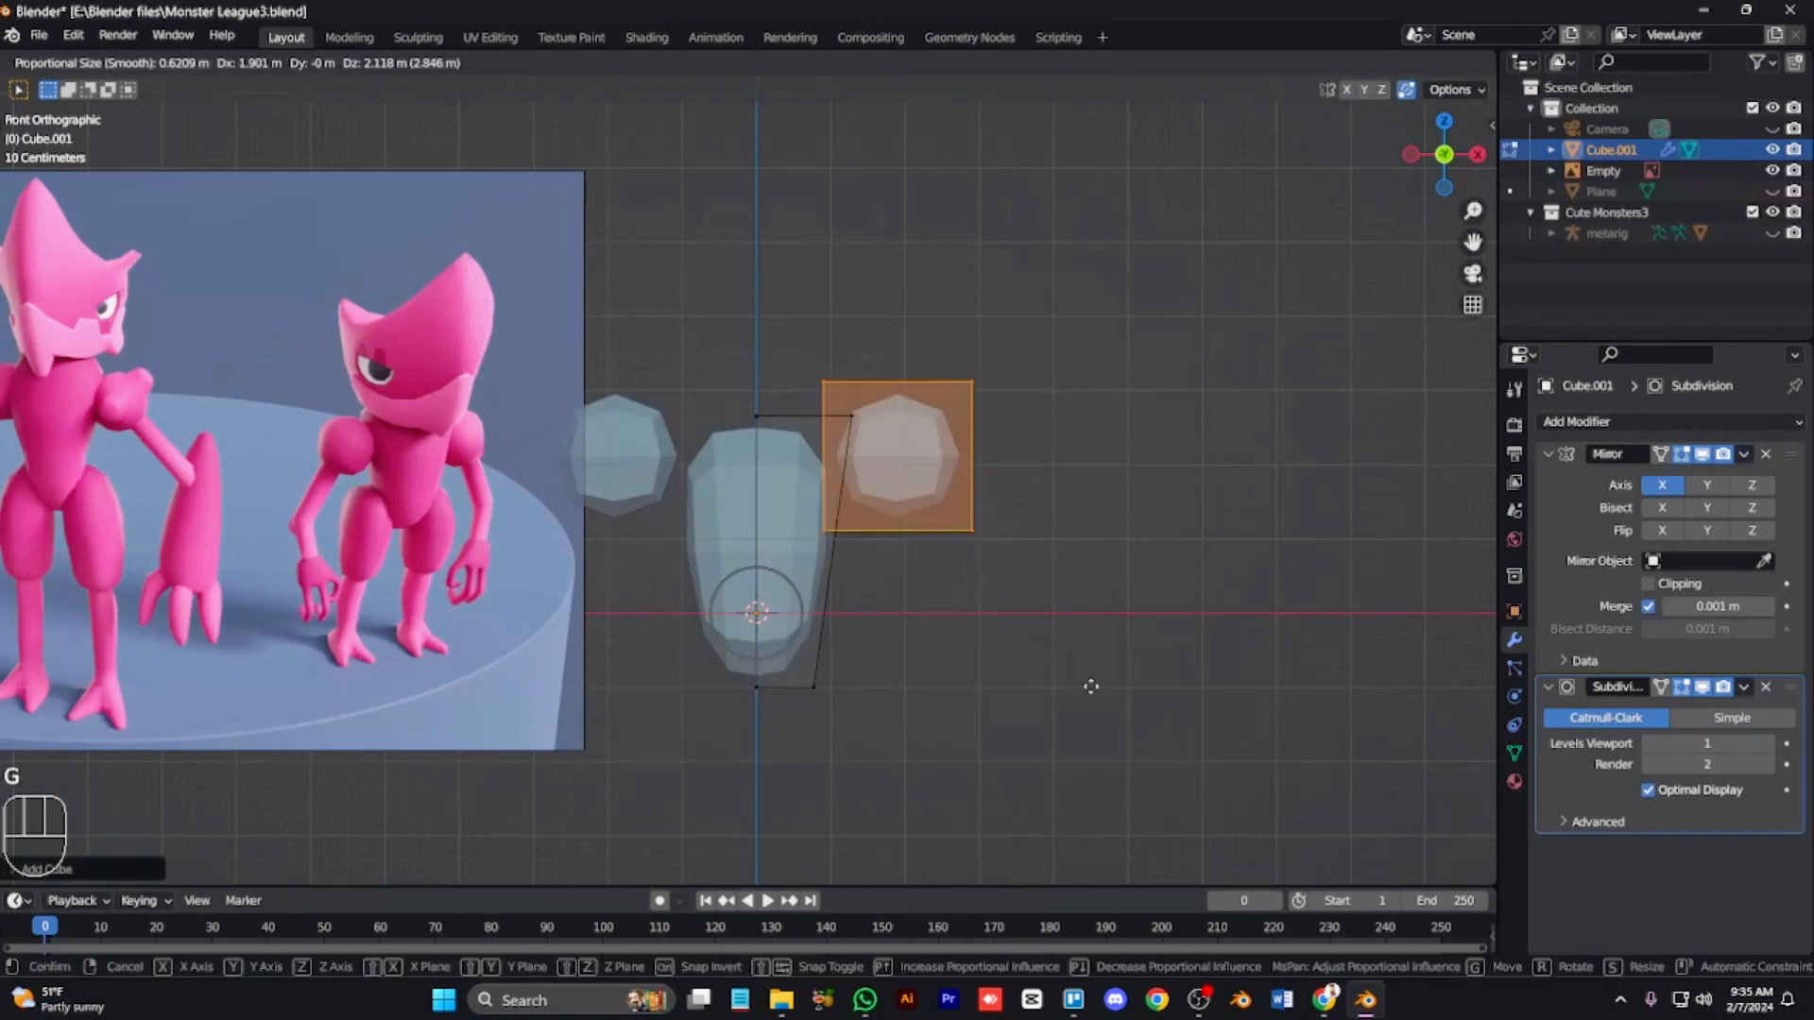
left_click(1033, 693)
key("s")
left_click(1022, 692)
key("g")
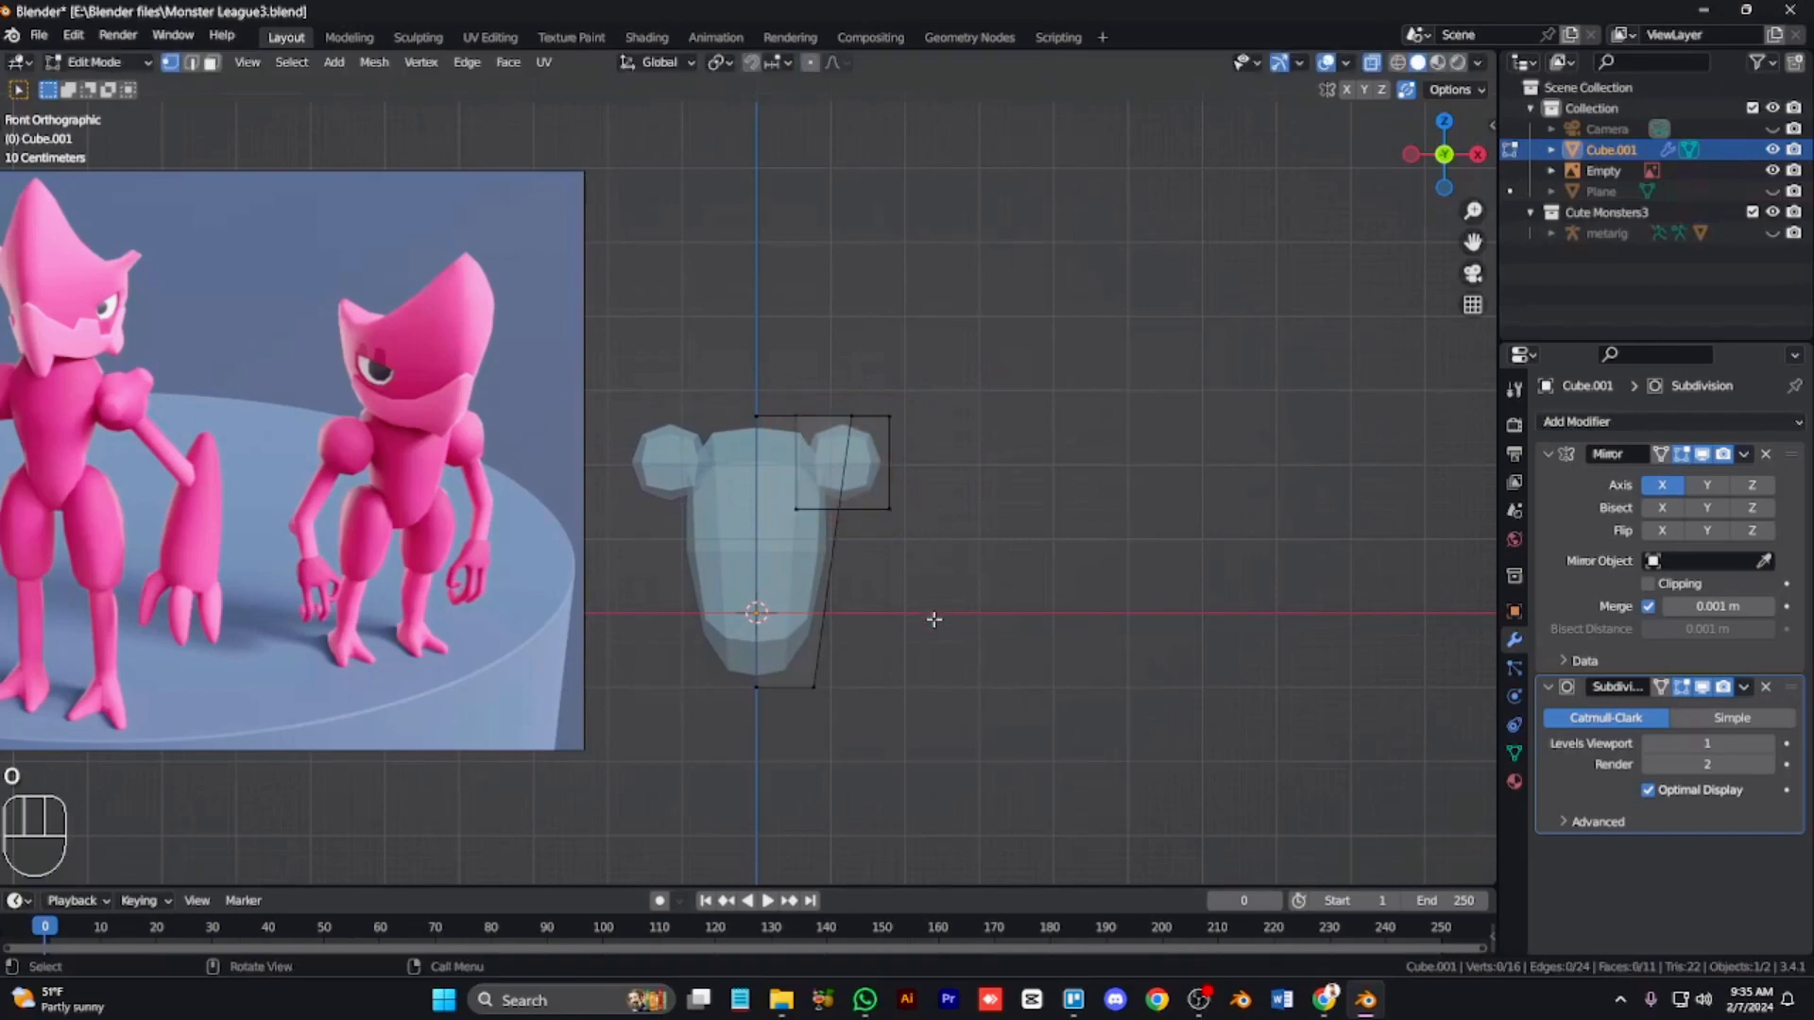
Step: Duplicate the shoulder block and move it down to the hip to start the leg
key("shift+d")
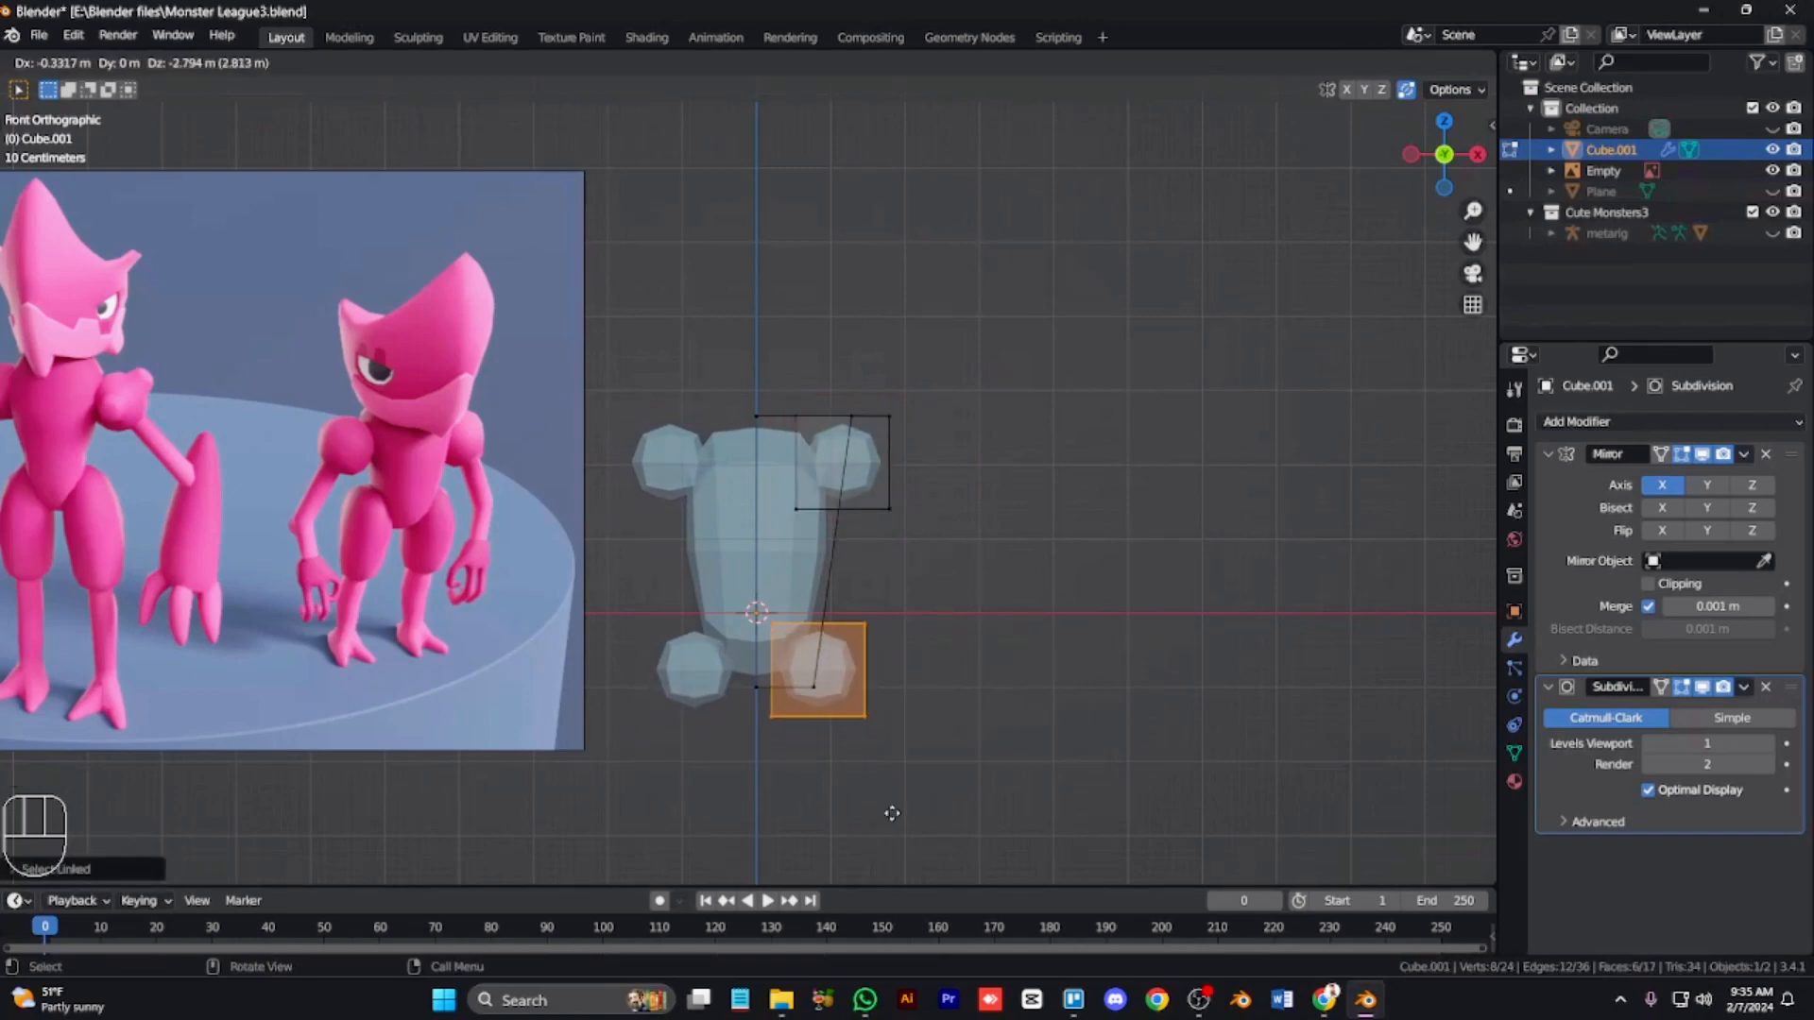
key("ctrl+KP_2")
key("ctrl+KP_2")
key("ctrl+KP_2")
key("e")
right_click(907, 810)
key("ctrl+z")
key("g")
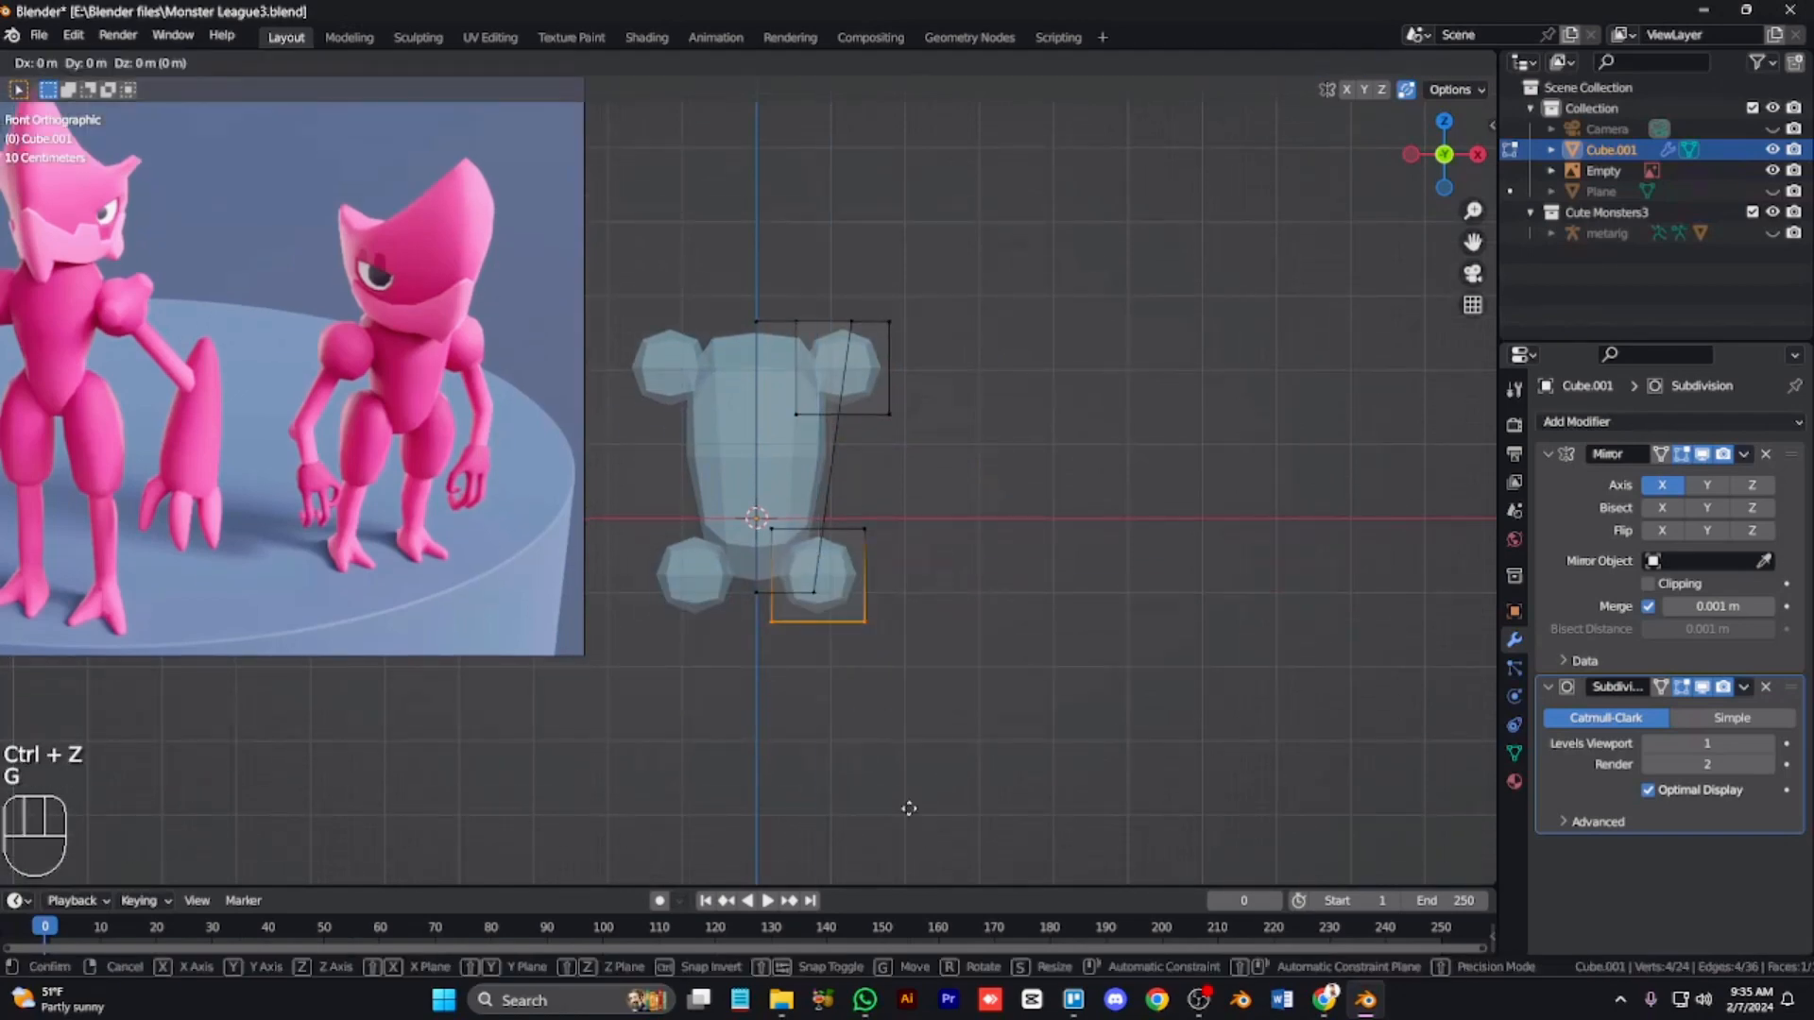
key("z")
left_click(872, 195)
Step: Reposition the hip block and stretch its lower vertices downward into a thigh
key("g")
left_click(836, 480)
left_click_drag(844, 501, 888, 544)
key("g")
left_click(889, 514)
Step: Inspect the body from the side and front views with X-ray toggled
key("Tab")
key("alt+z")
key("KP_3")
key("Tab")
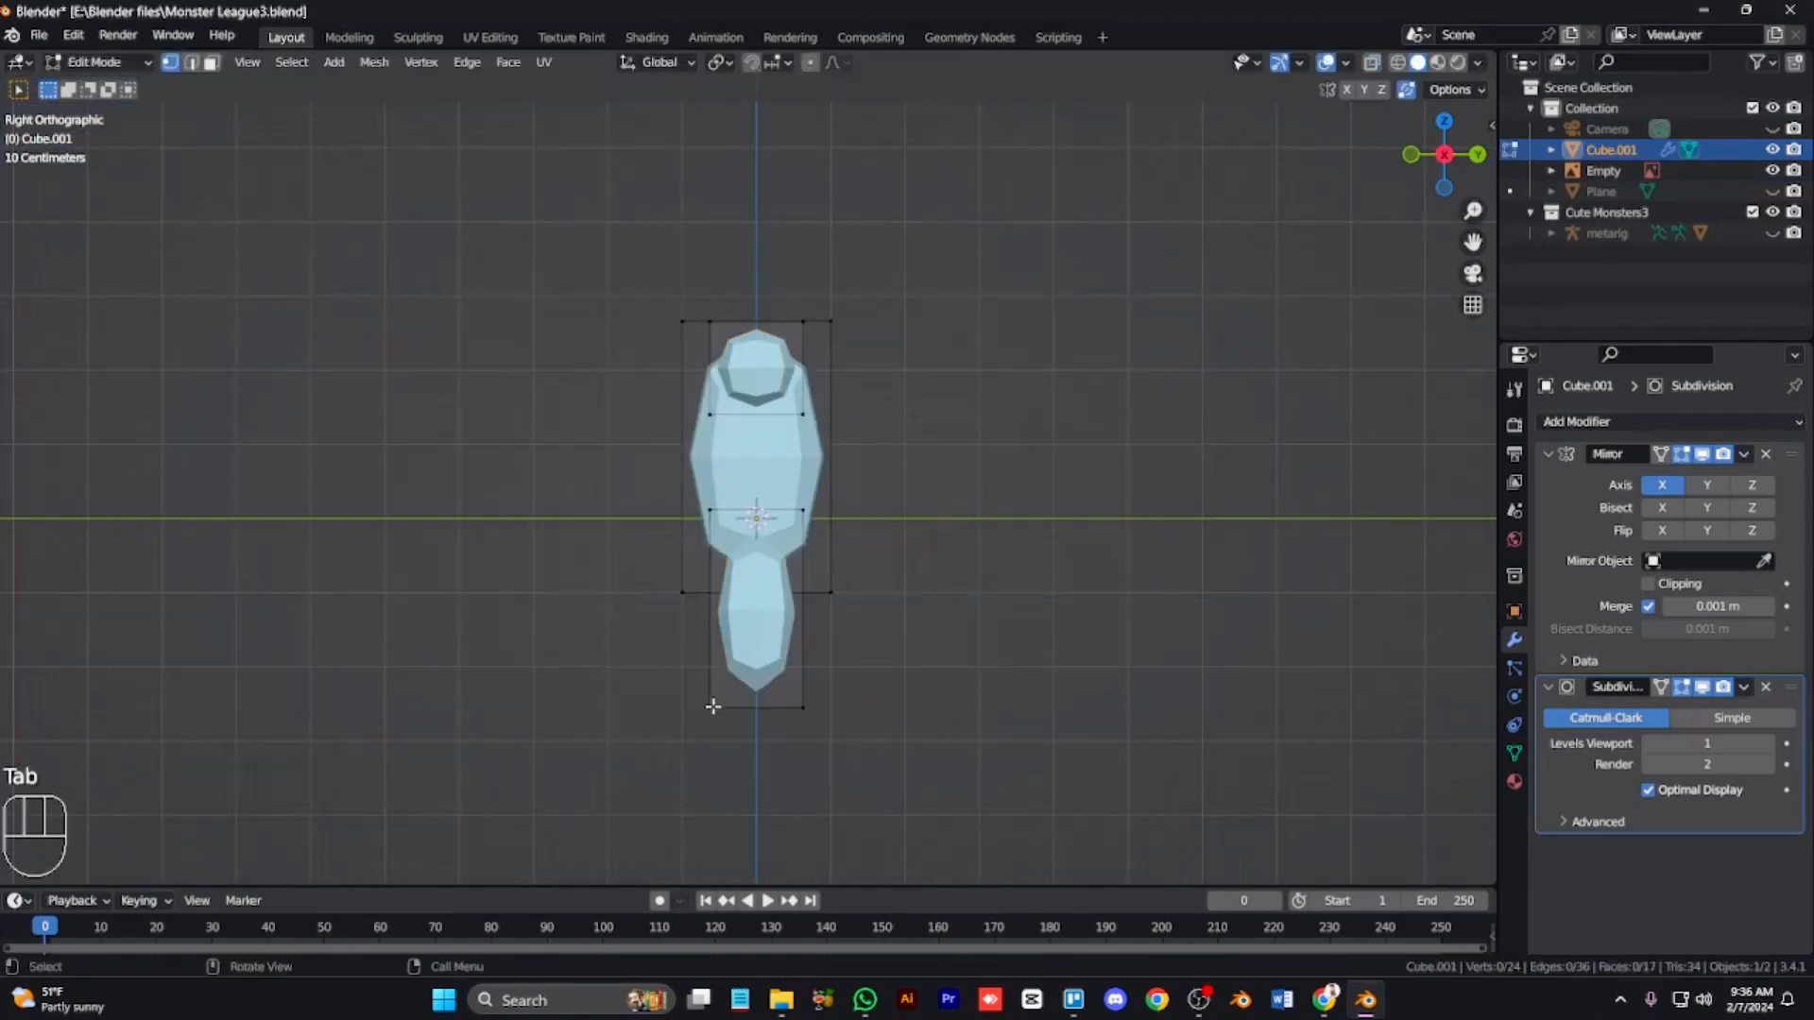
key("KP_1")
key("ctrl+KP_6")
key("ctrl+KP_6")
key("ctrl+KP_6")
key("ctrl+KP_6")
key("ctrl+KP_6")
key("ctrl+KP_6")
key("ctrl+KP_6")
key("ctrl+KP_6")
key("ctrl+KP_6")
key("ctrl+KP_6")
key("ctrl+KP_6")
key("ctrl+KP_6")
key("ctrl+KP_6")
key("ctrl+KP_6")
key("ctrl+KP_6")
key("ctrl+KP_6")
key("ctrl+KP_6")
key("ctrl+KP_6")
key("ctrl+KP_6")
key("ctrl+KP_6")
key("alt+z")
Step: Duplicate the thigh's bottom face and scale it to start the lower leg
left_click_drag(720, 687, 870, 739)
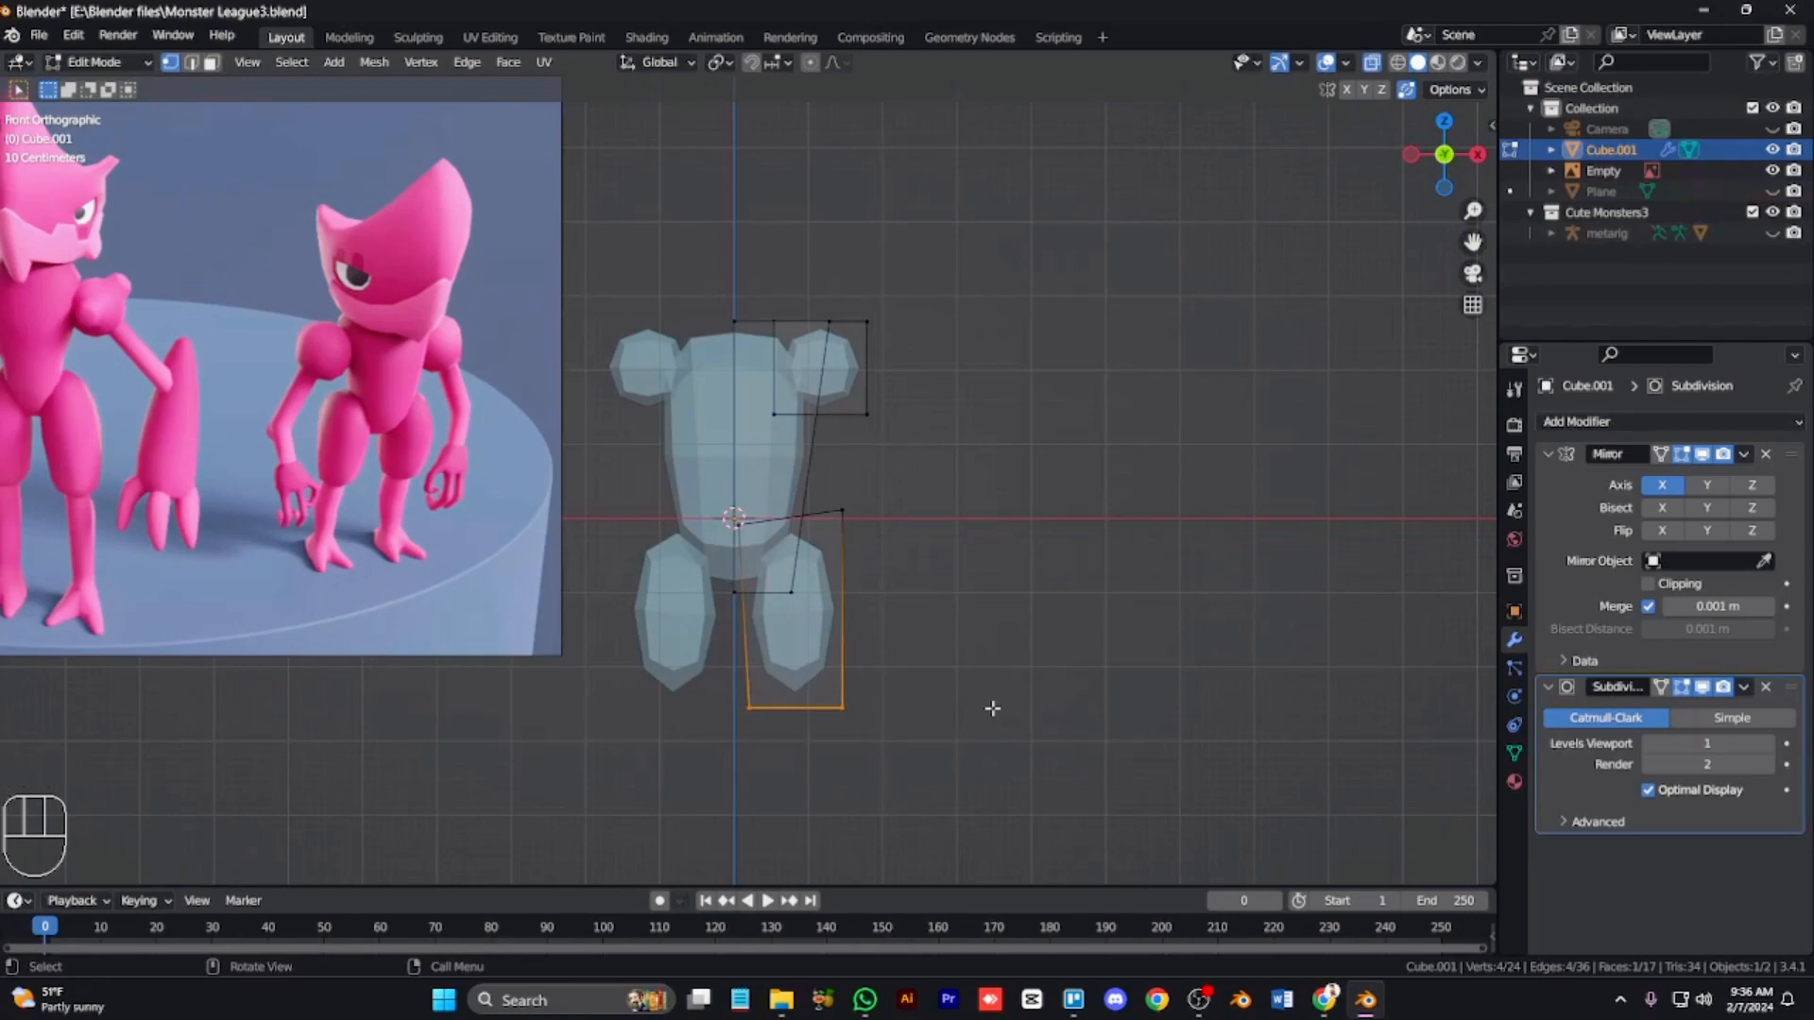
key("shift+d")
right_click(984, 713)
key("s")
left_click(907, 691)
Step: Extrude the lower-leg piece downward, then select the whole piece and scale it
key("e")
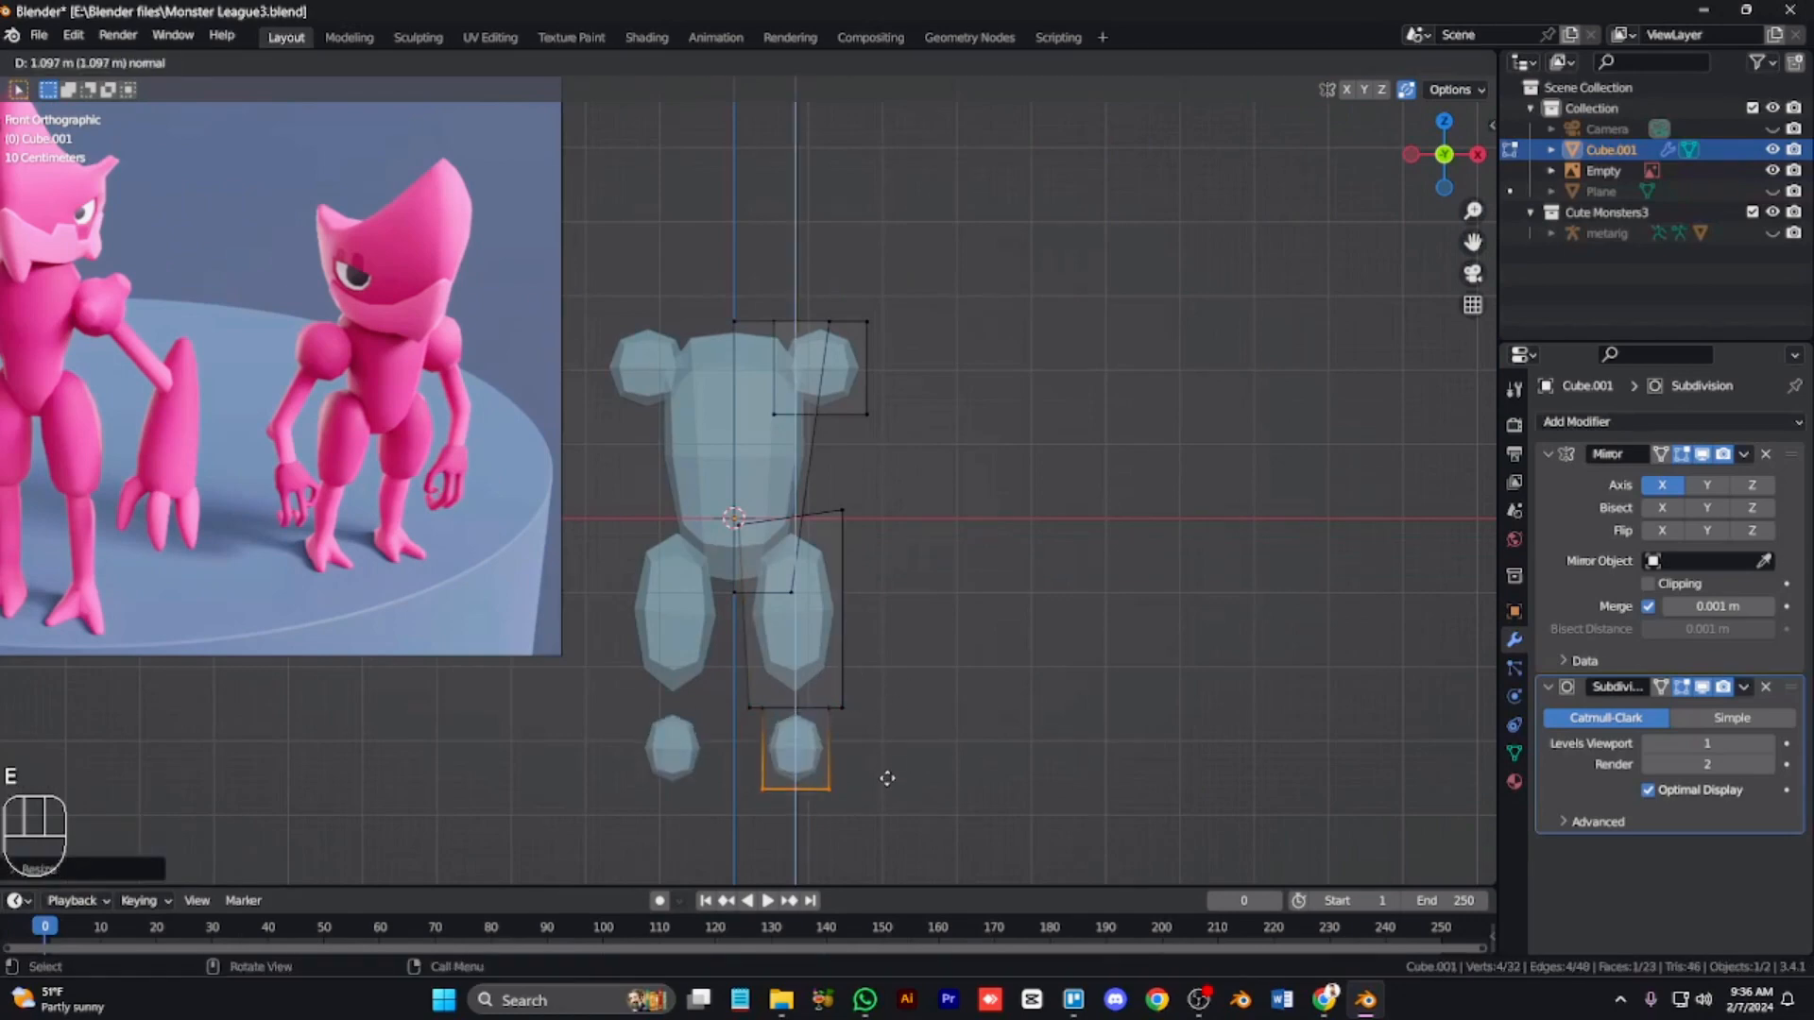
left_click(873, 766)
key("ctrl+KP_Add")
key("ctrl+KP_Add")
key("s")
left_click(841, 748)
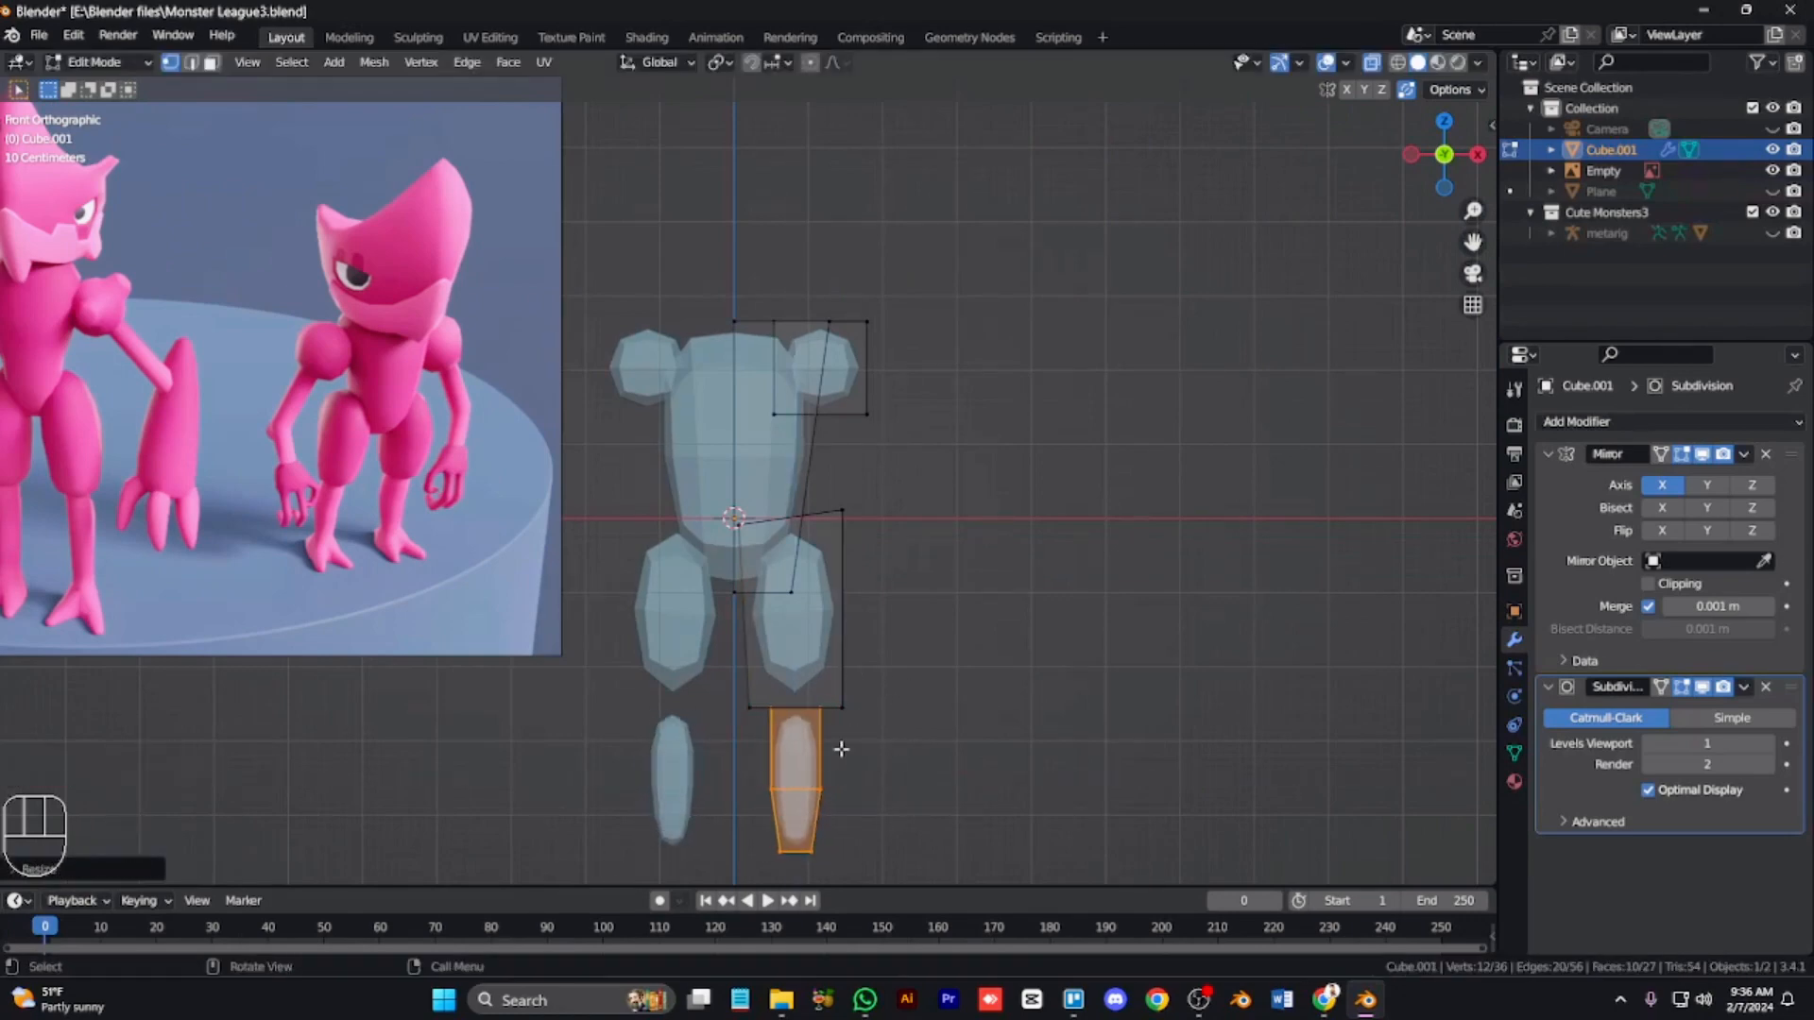
Step: Move the lower leg up along Z so it meets the thigh
key("g")
key("z")
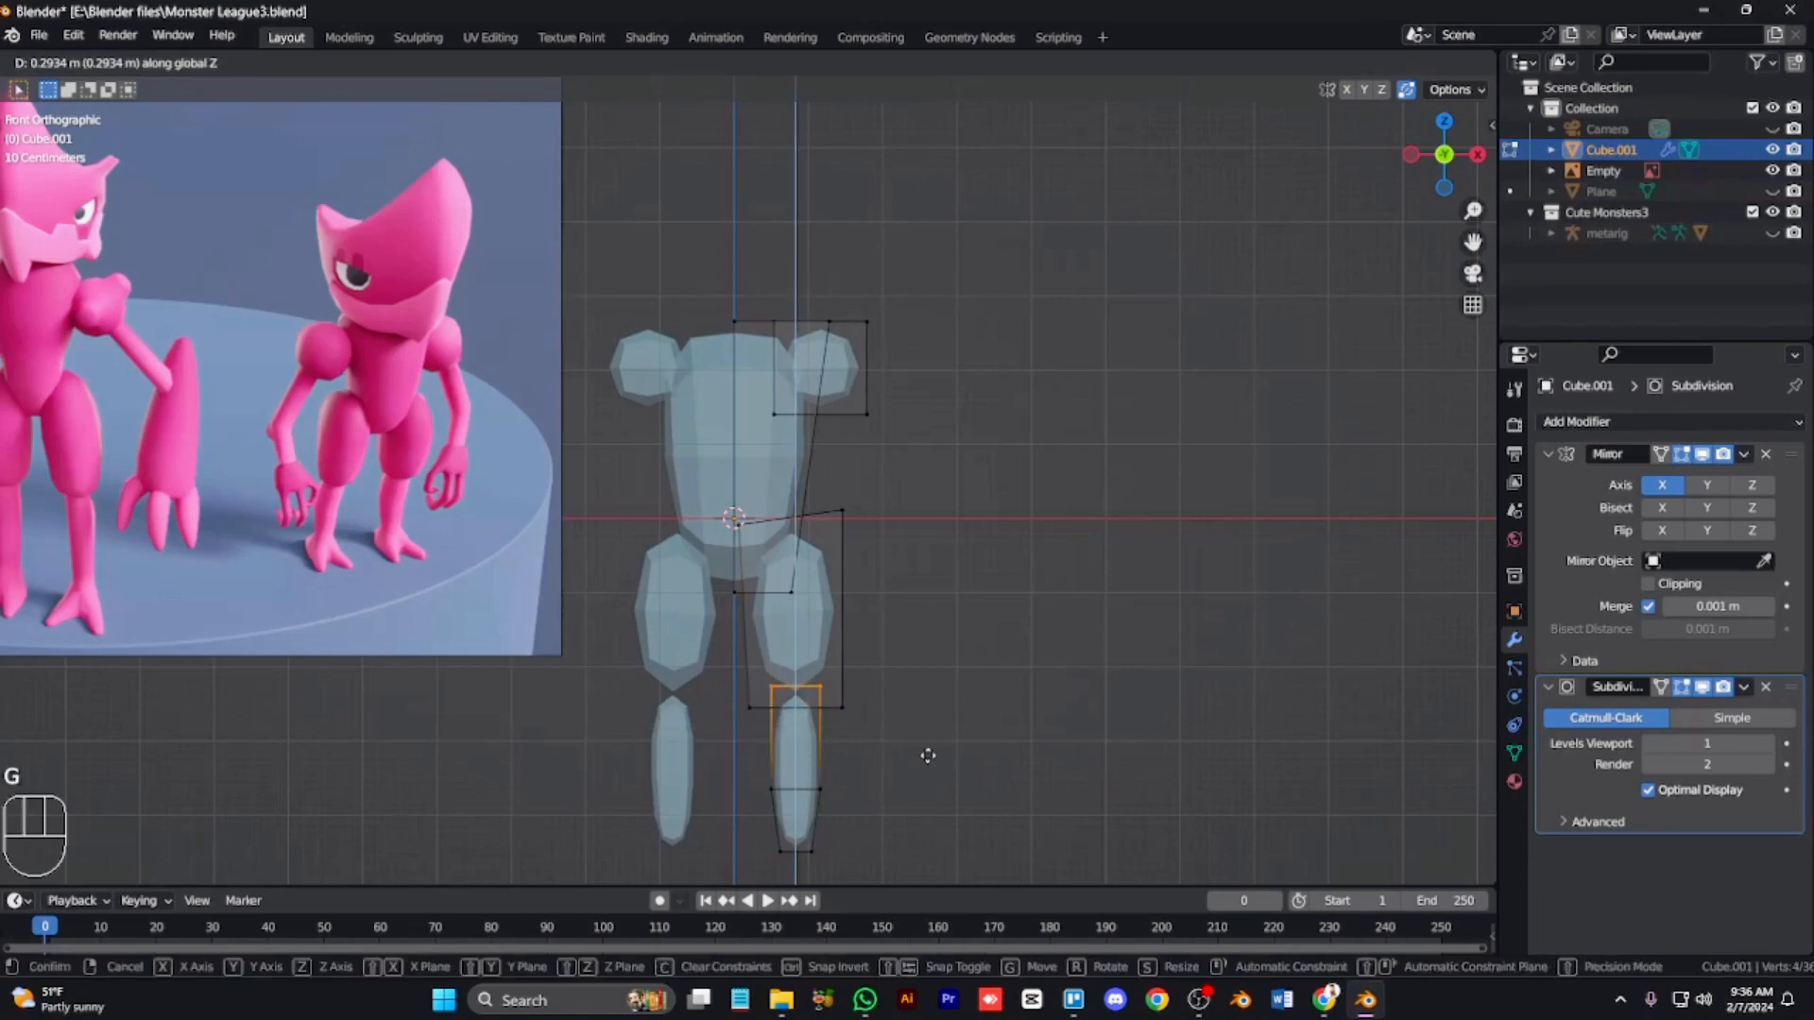
left_click(927, 755)
Step: Slide the shin's middle edge loop and scale it to shape the calf
key("n")
left_click(1320, 340)
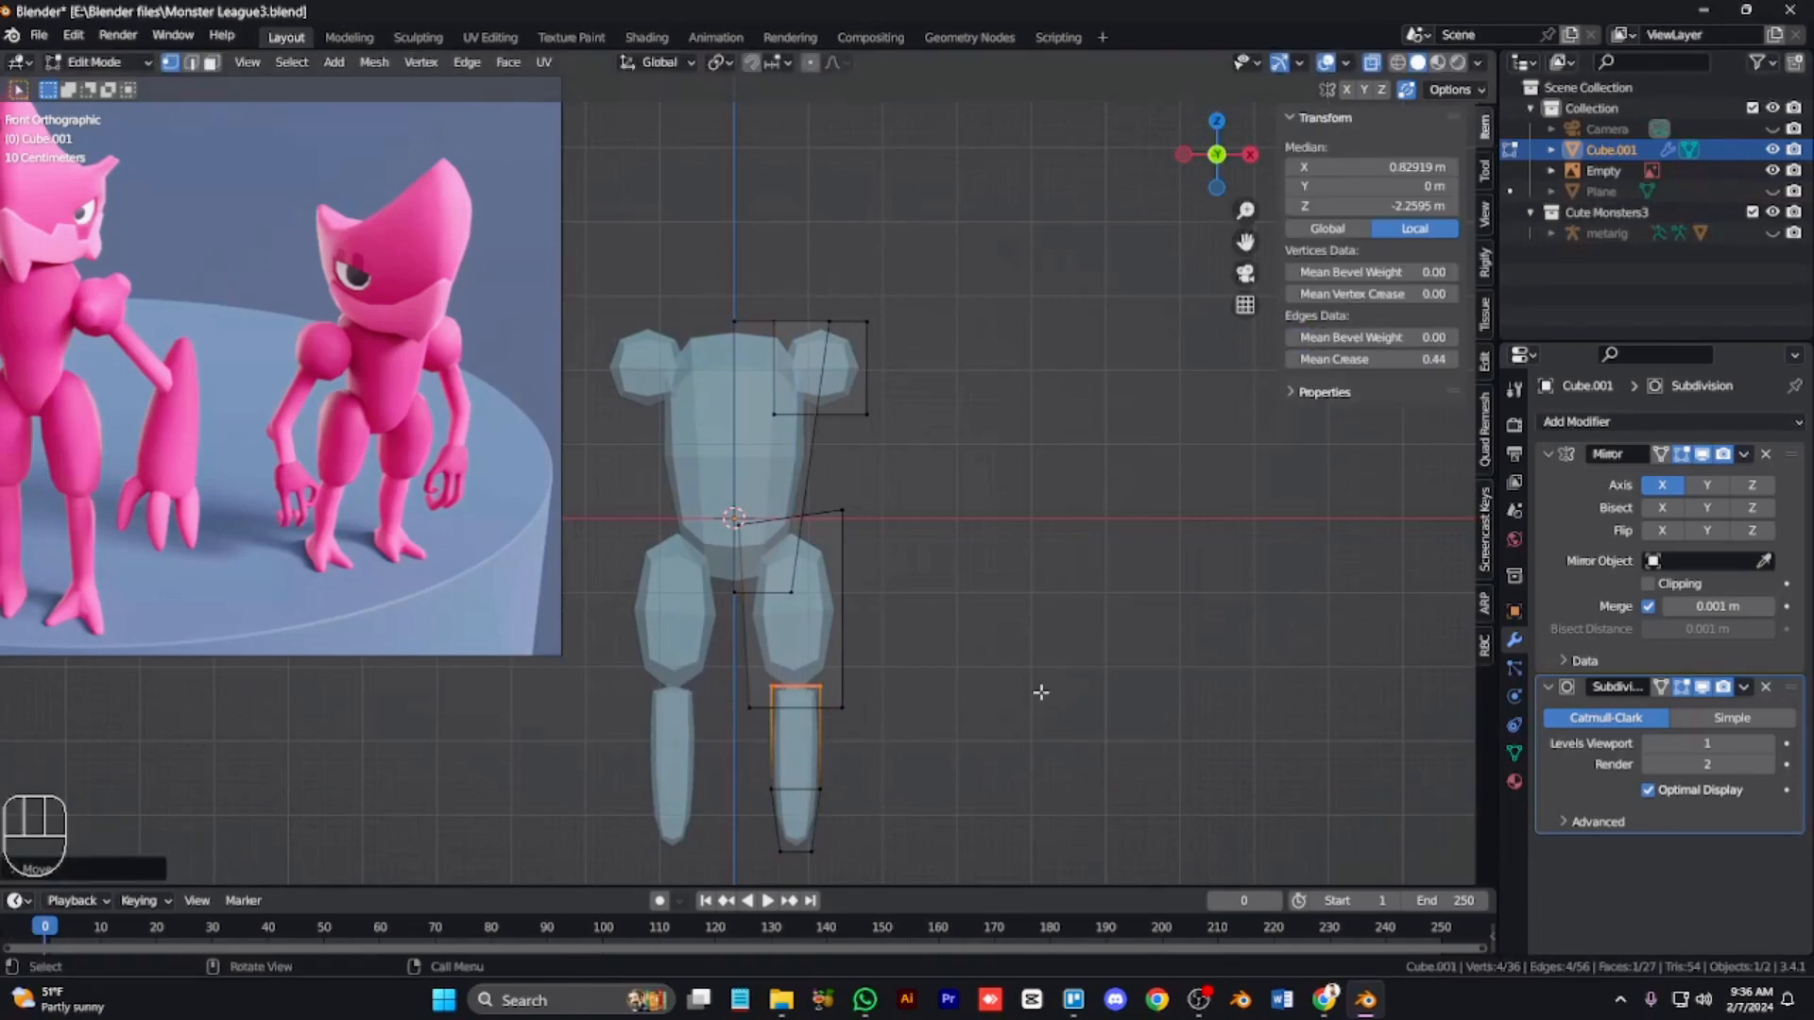
key("g")
key("g")
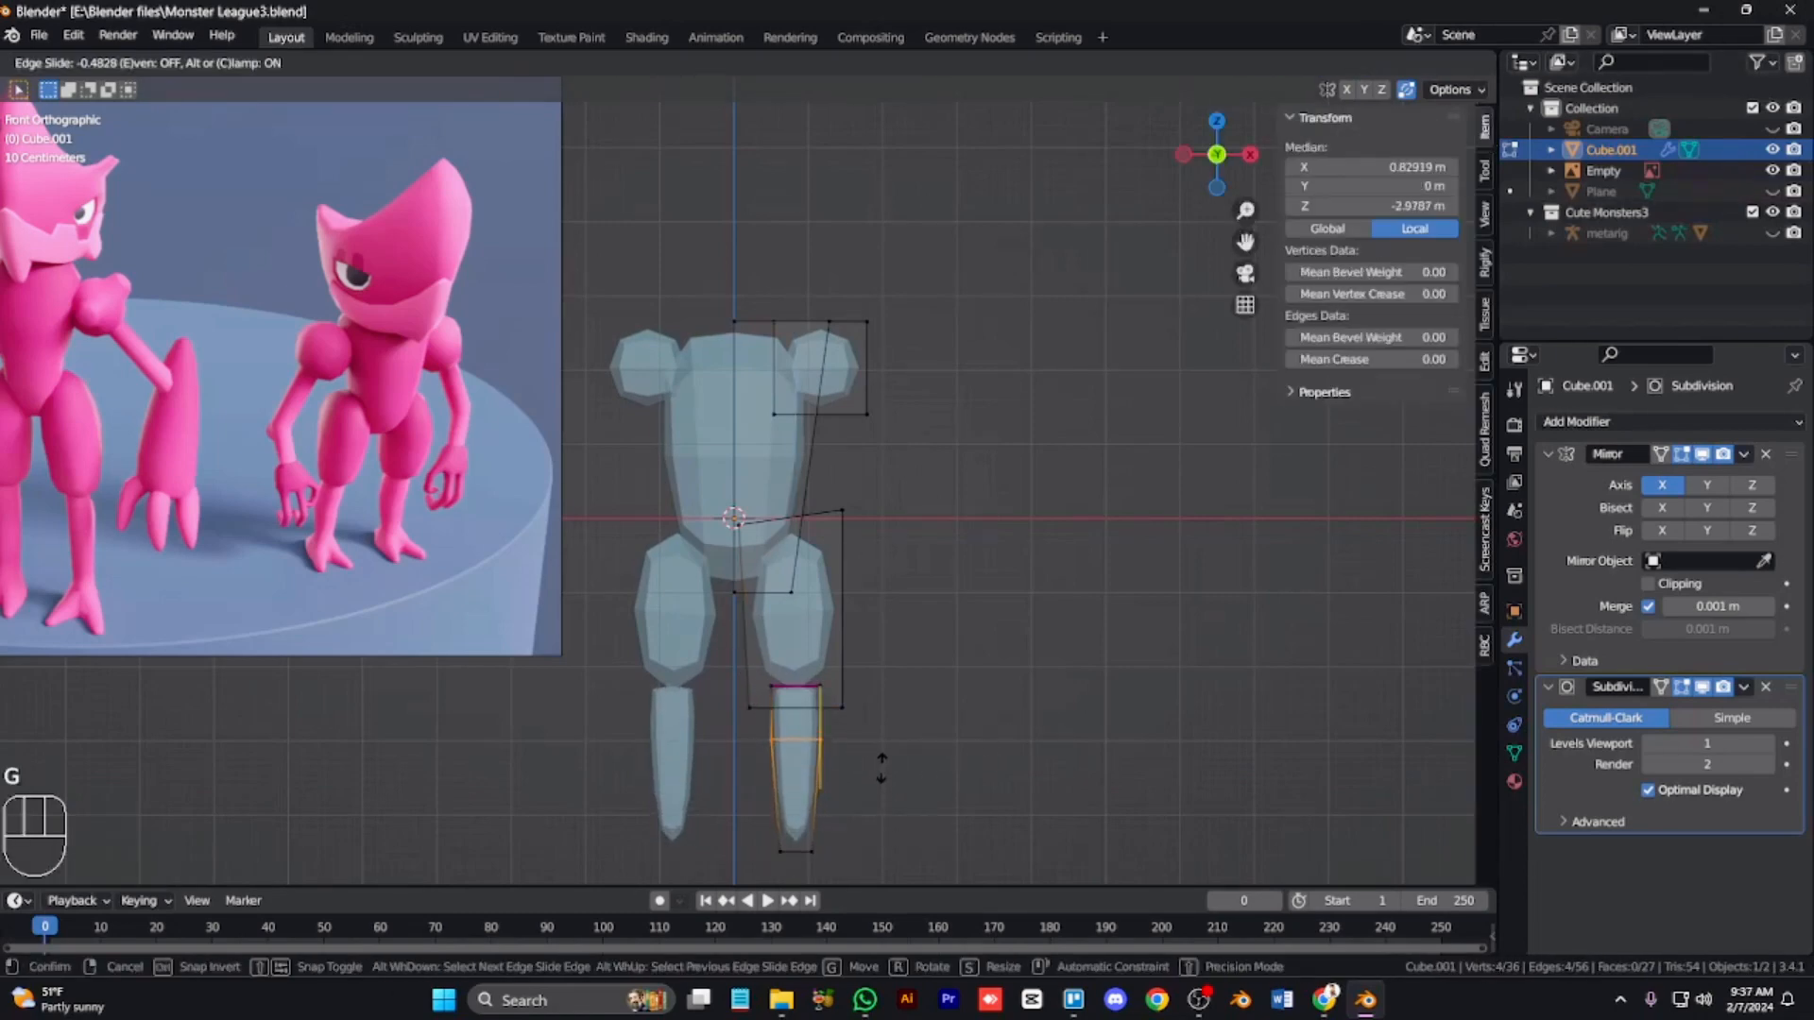
left_click(881, 753)
key("s")
left_click(891, 756)
Step: Extrude and scale the shin's bottom into the ankle, then narrow the knee section
left_click_drag(854, 859, 732, 818)
key("g")
key("z")
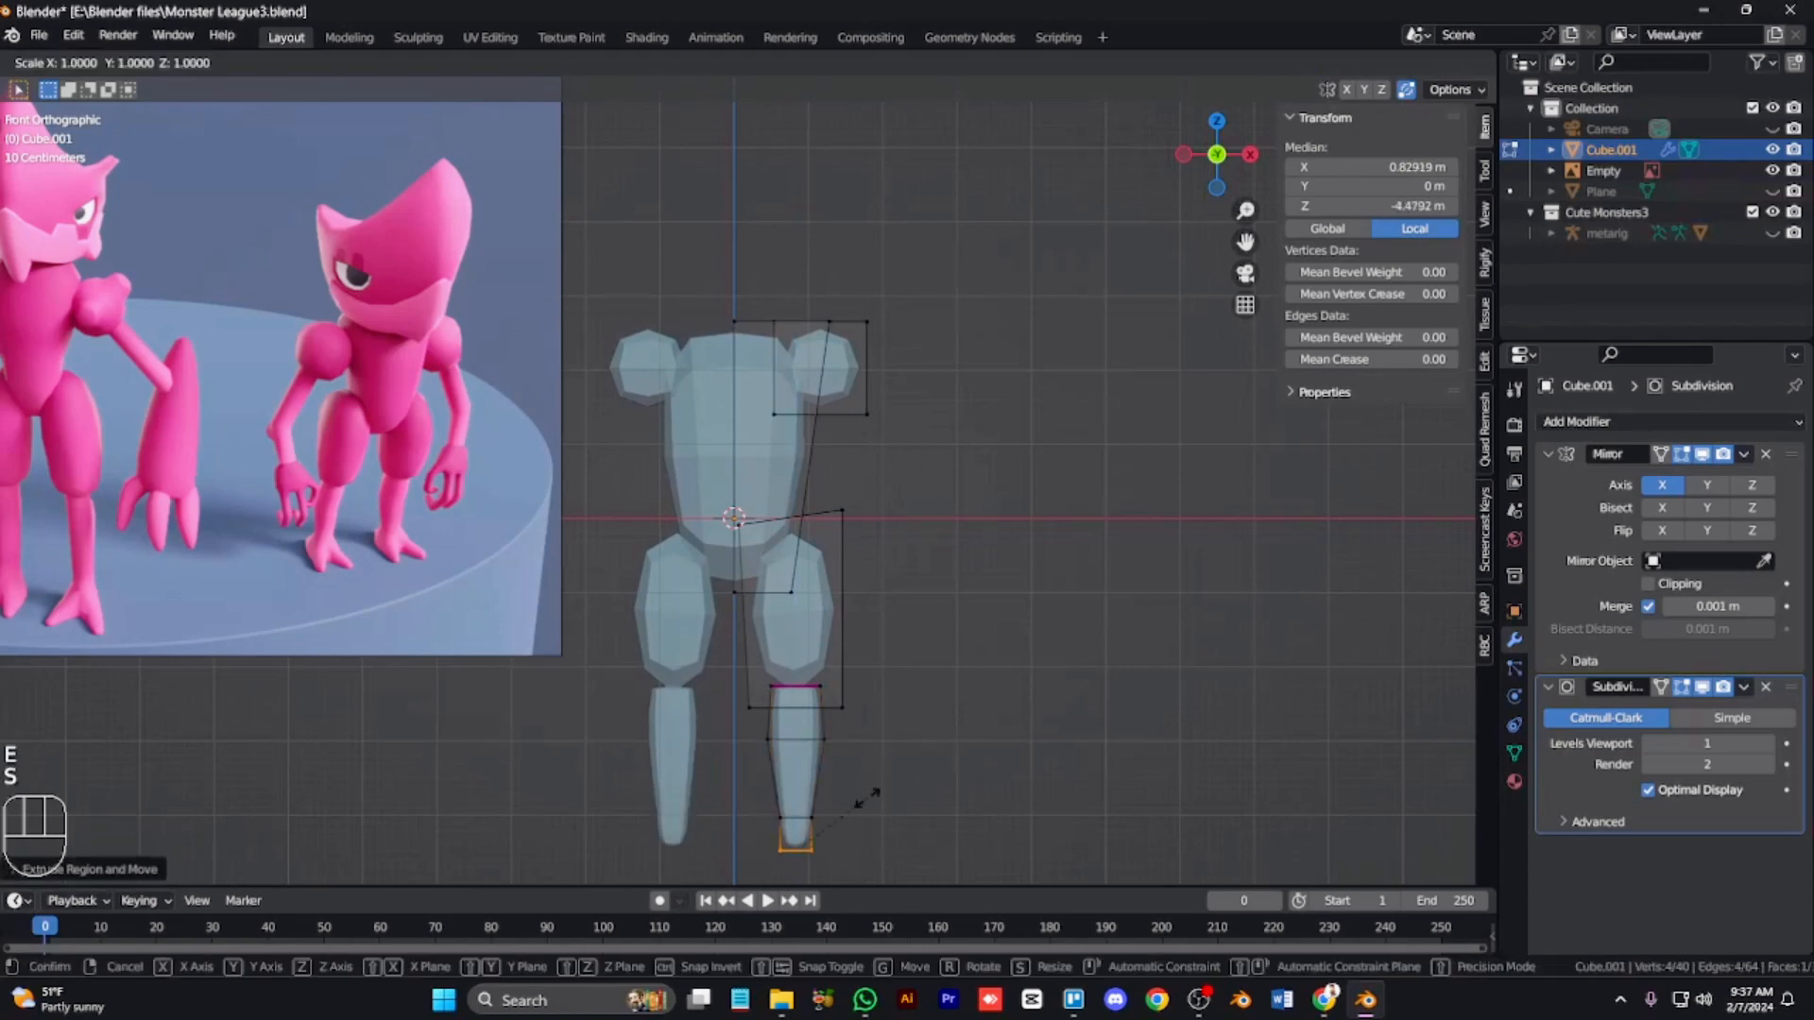
left_click(822, 709)
key("s")
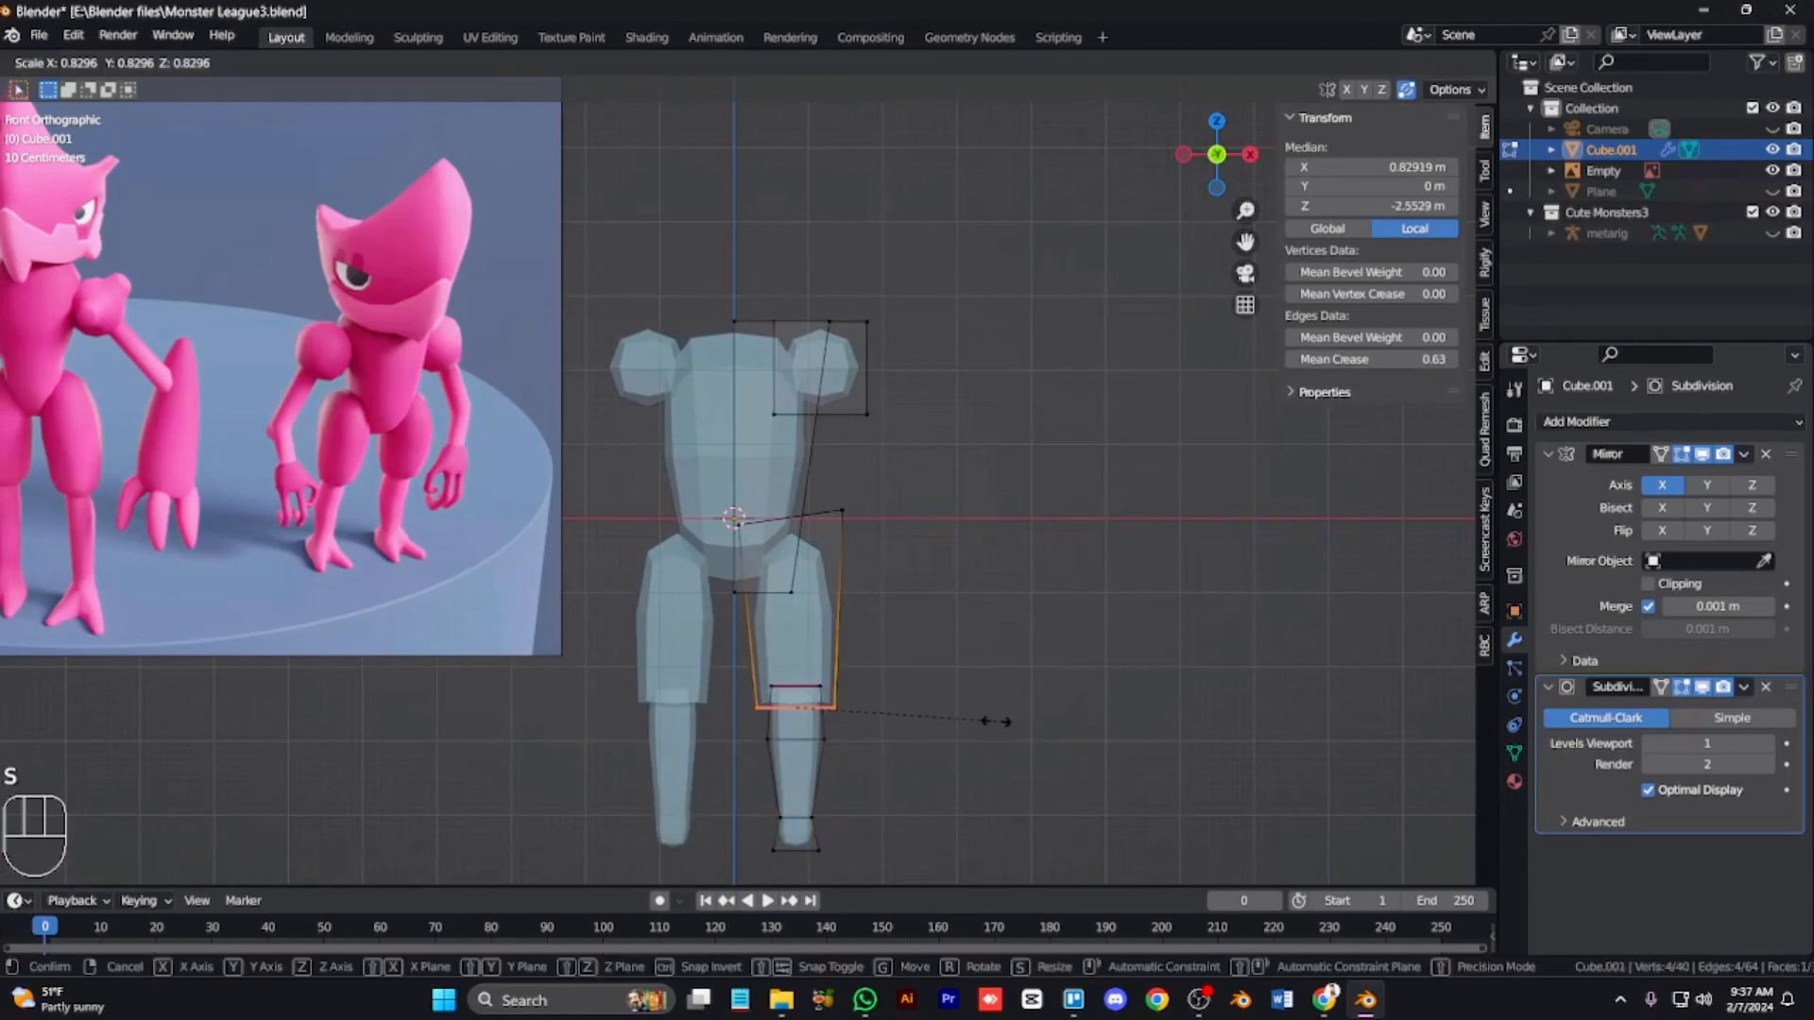
left_click(983, 723)
Step: Add a loop cut across the thigh
left_click(814, 511, "alt")
key("s")
left_click(864, 674)
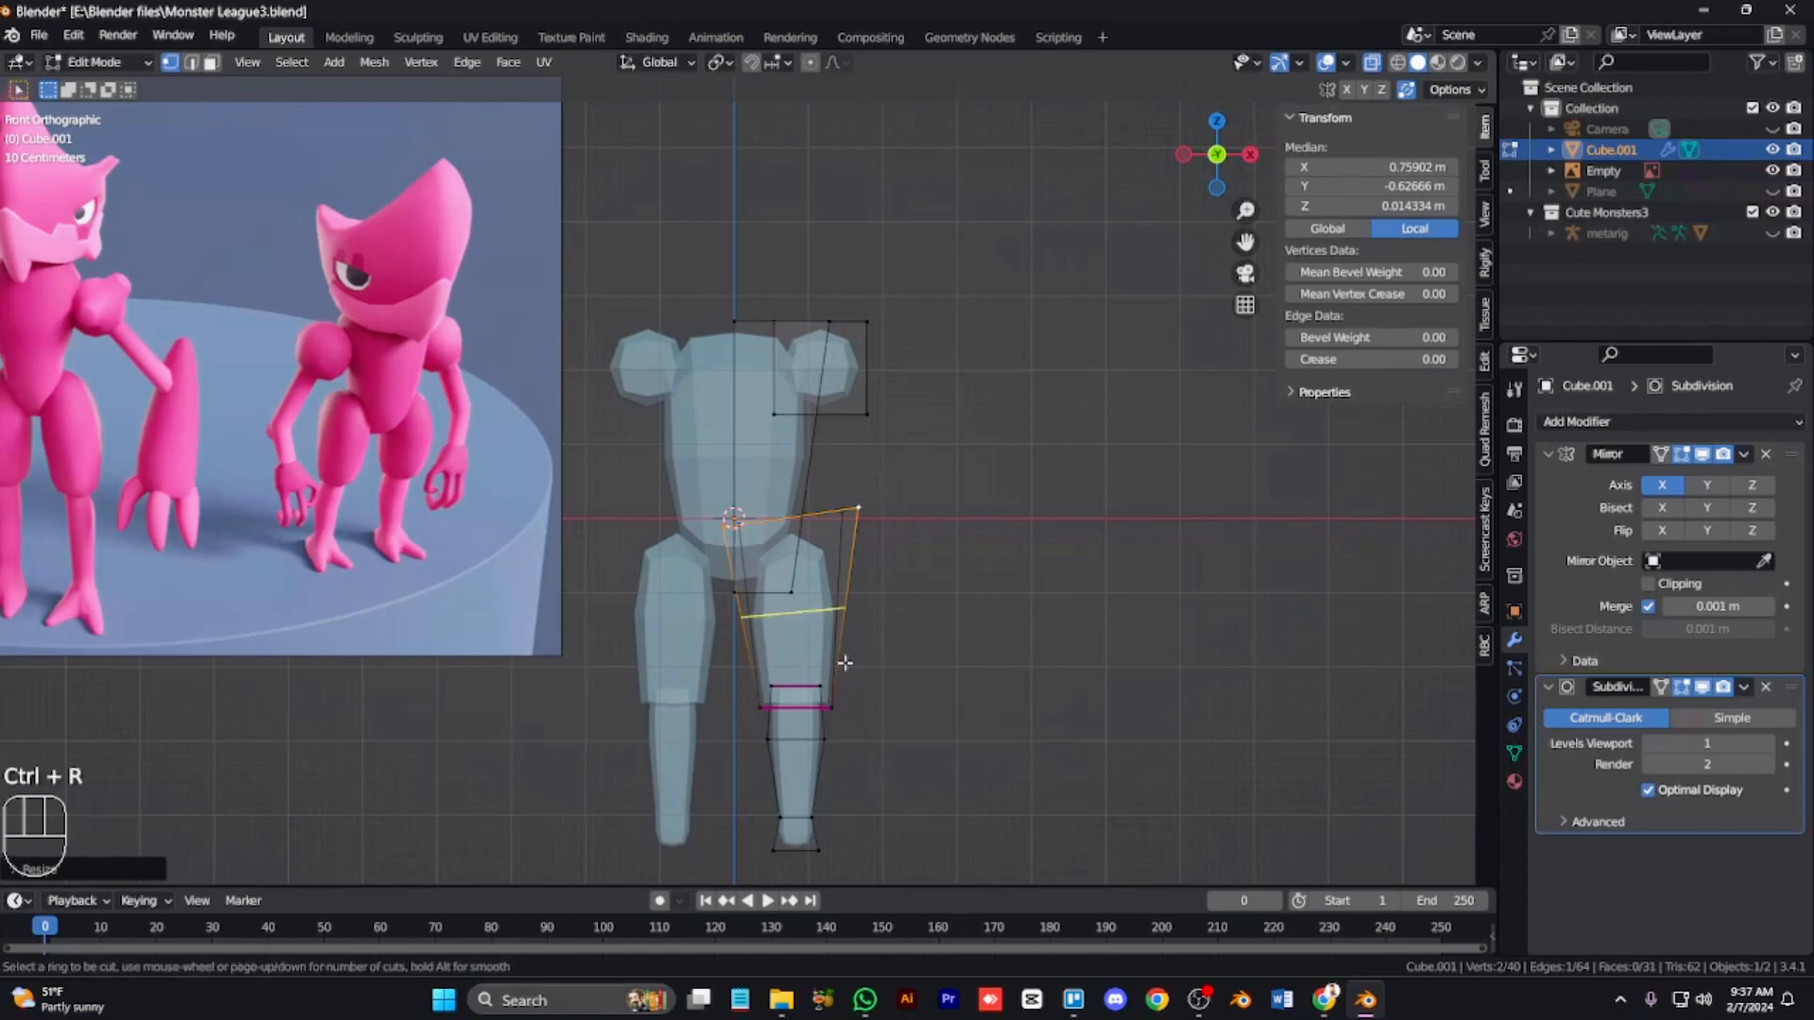
left_click(799, 527, "alt")
Step: Scale the new thigh loop and move the hip vertices to shape the upper thigh
key("alt+z")
key("alt+z")
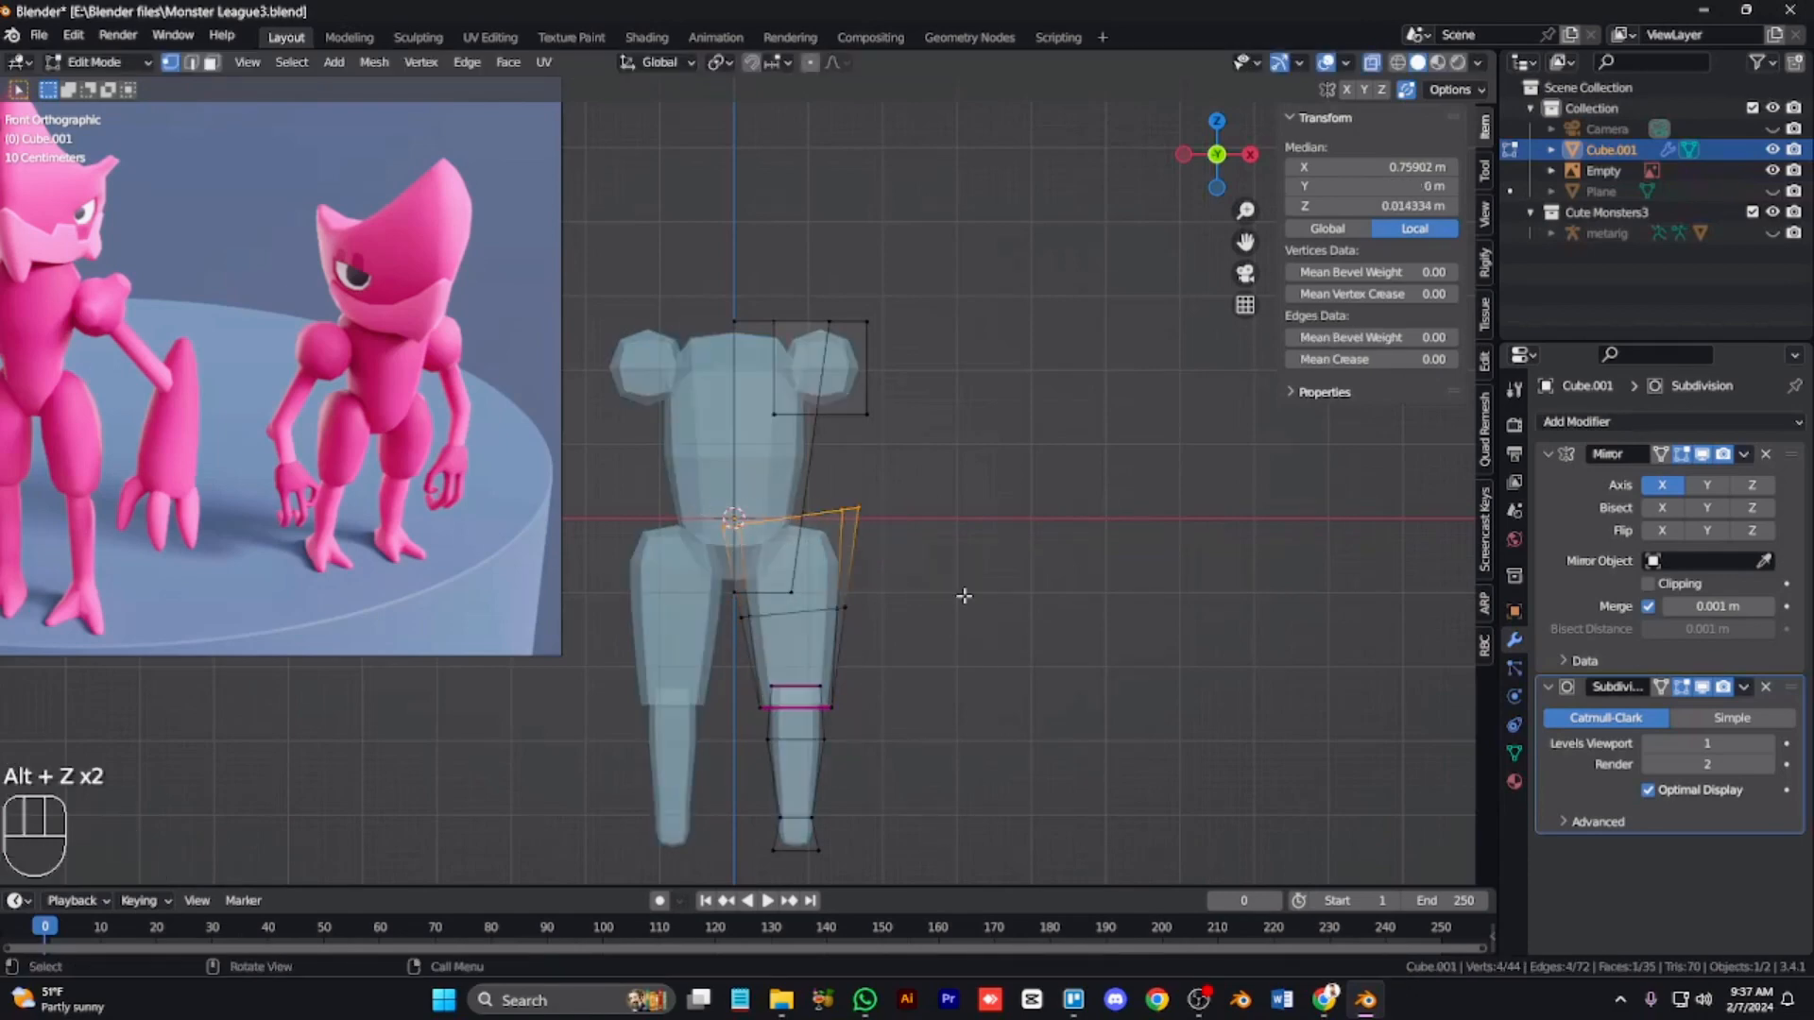
key("s")
left_click(966, 561)
left_click_drag(875, 490, 815, 543)
key("g")
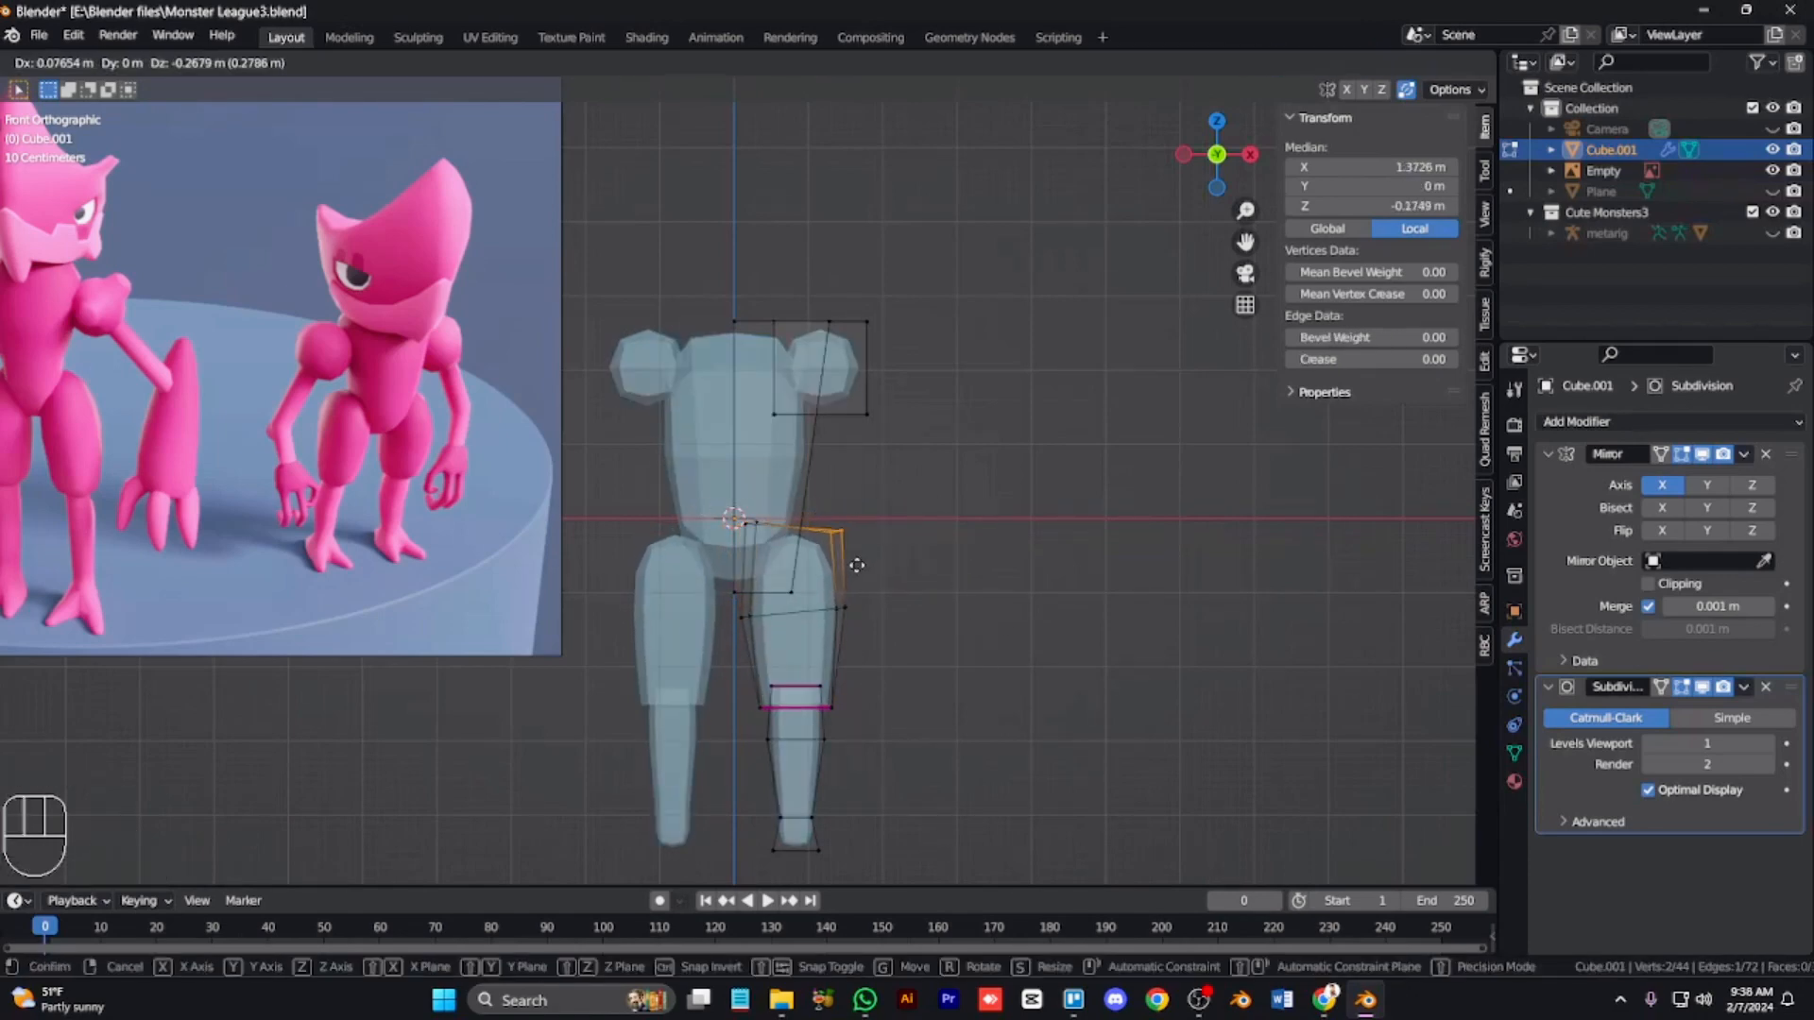
left_click(857, 565)
Step: Scale the knee loop along Z and move the ankle's bottom face along Z
left_click(824, 705, "alt")
key("s")
key("z")
left_click(968, 675)
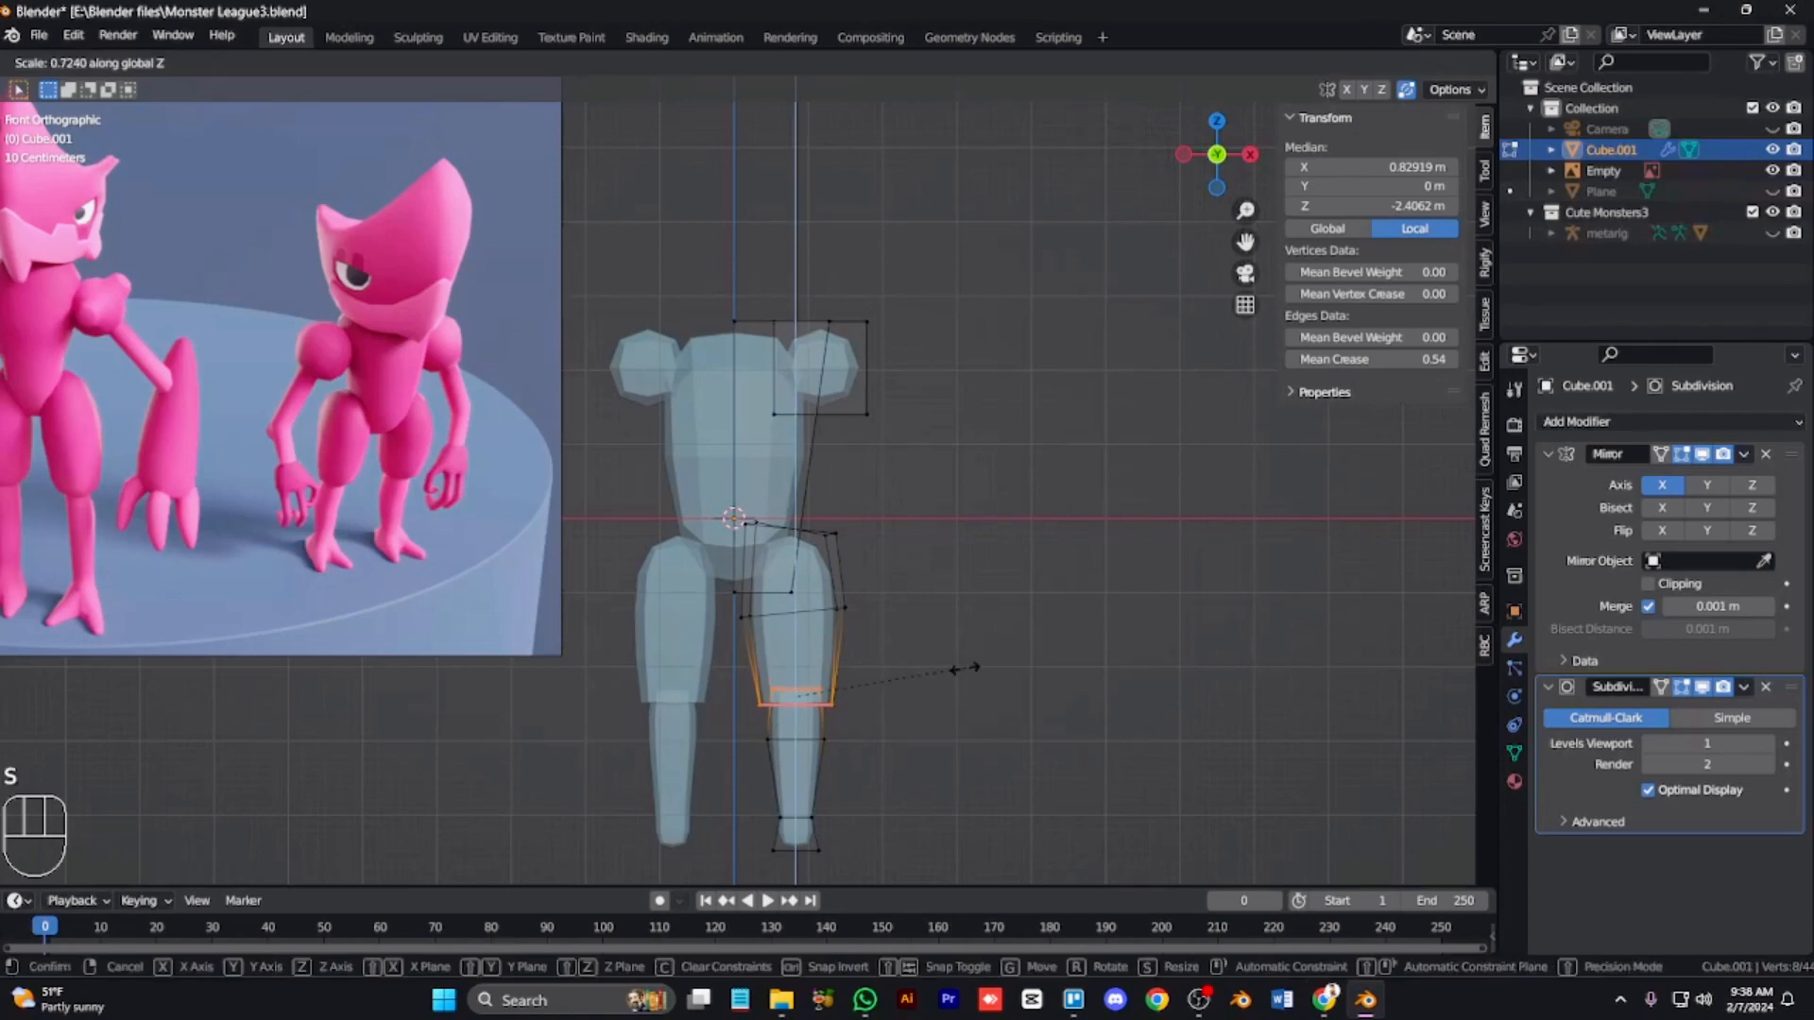
left_click(877, 836, "alt")
key("g")
key("z")
left_click(904, 803)
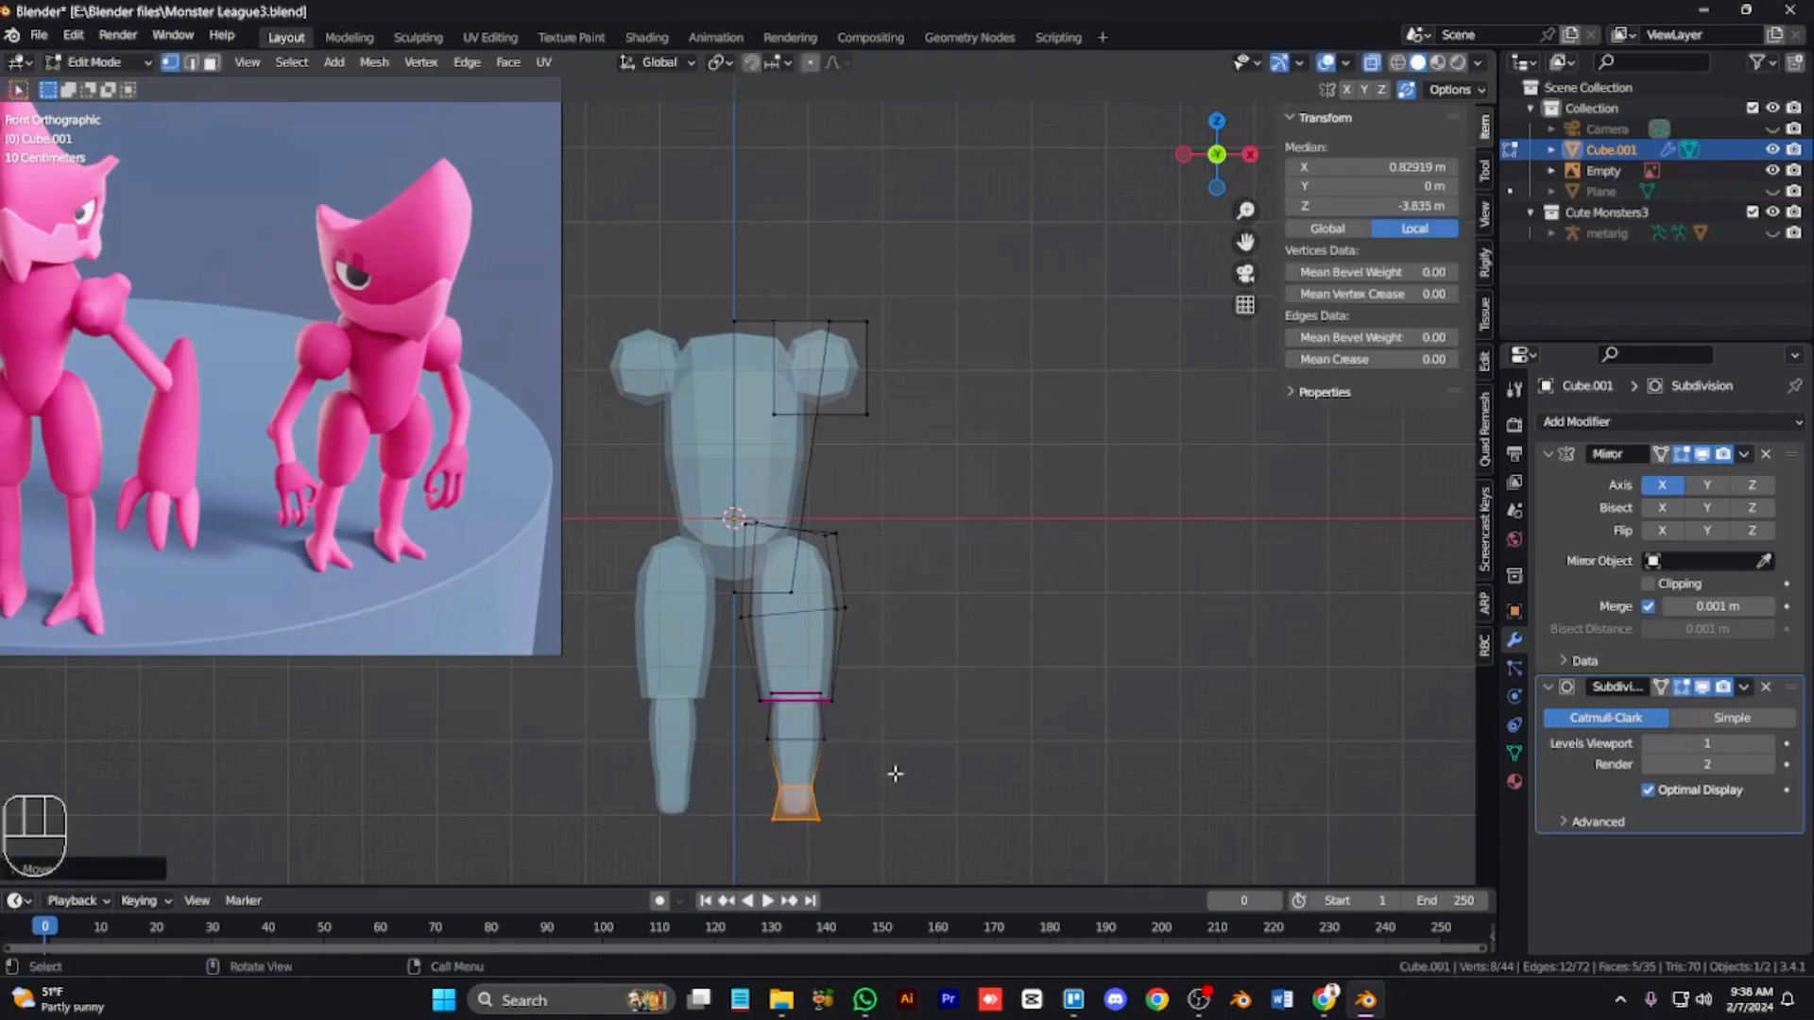
Step: Select the ankle's front face and extrude it forward to start the foot
key("KP_3")
left_click(779, 832, "alt")
key("KP_8")
key("KP_4")
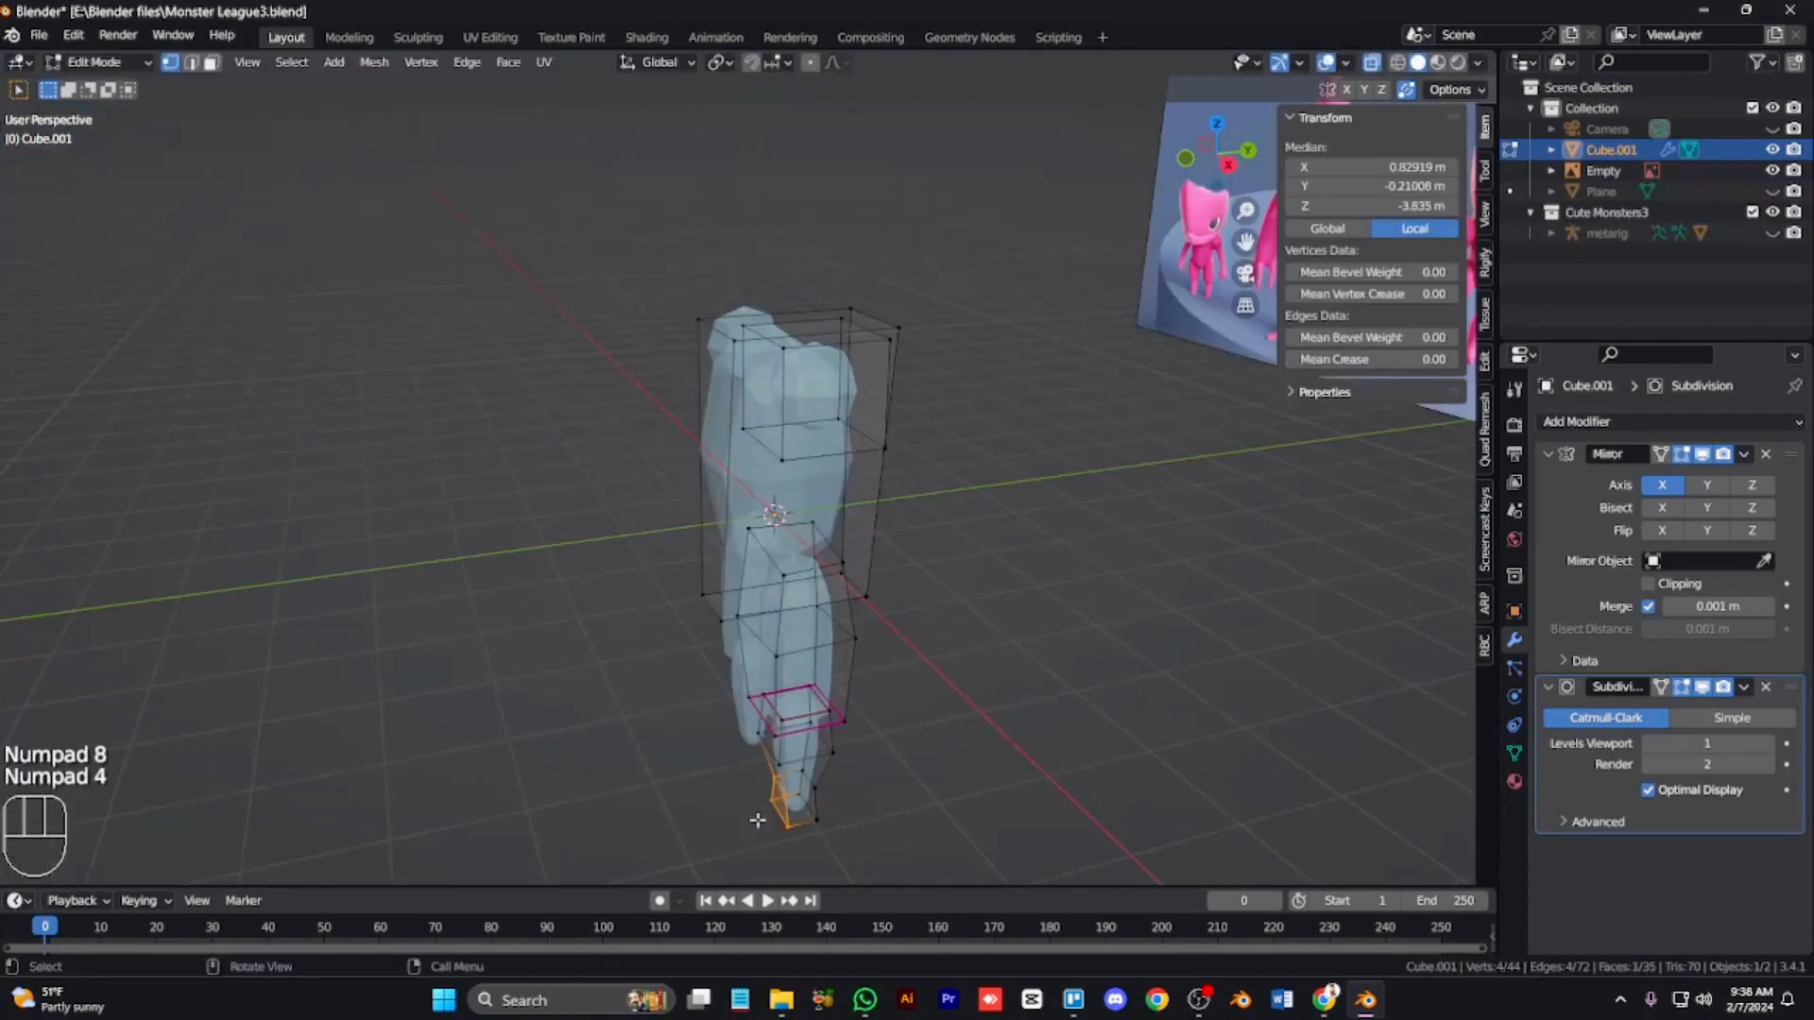
key("KP_4")
key("KP_1")
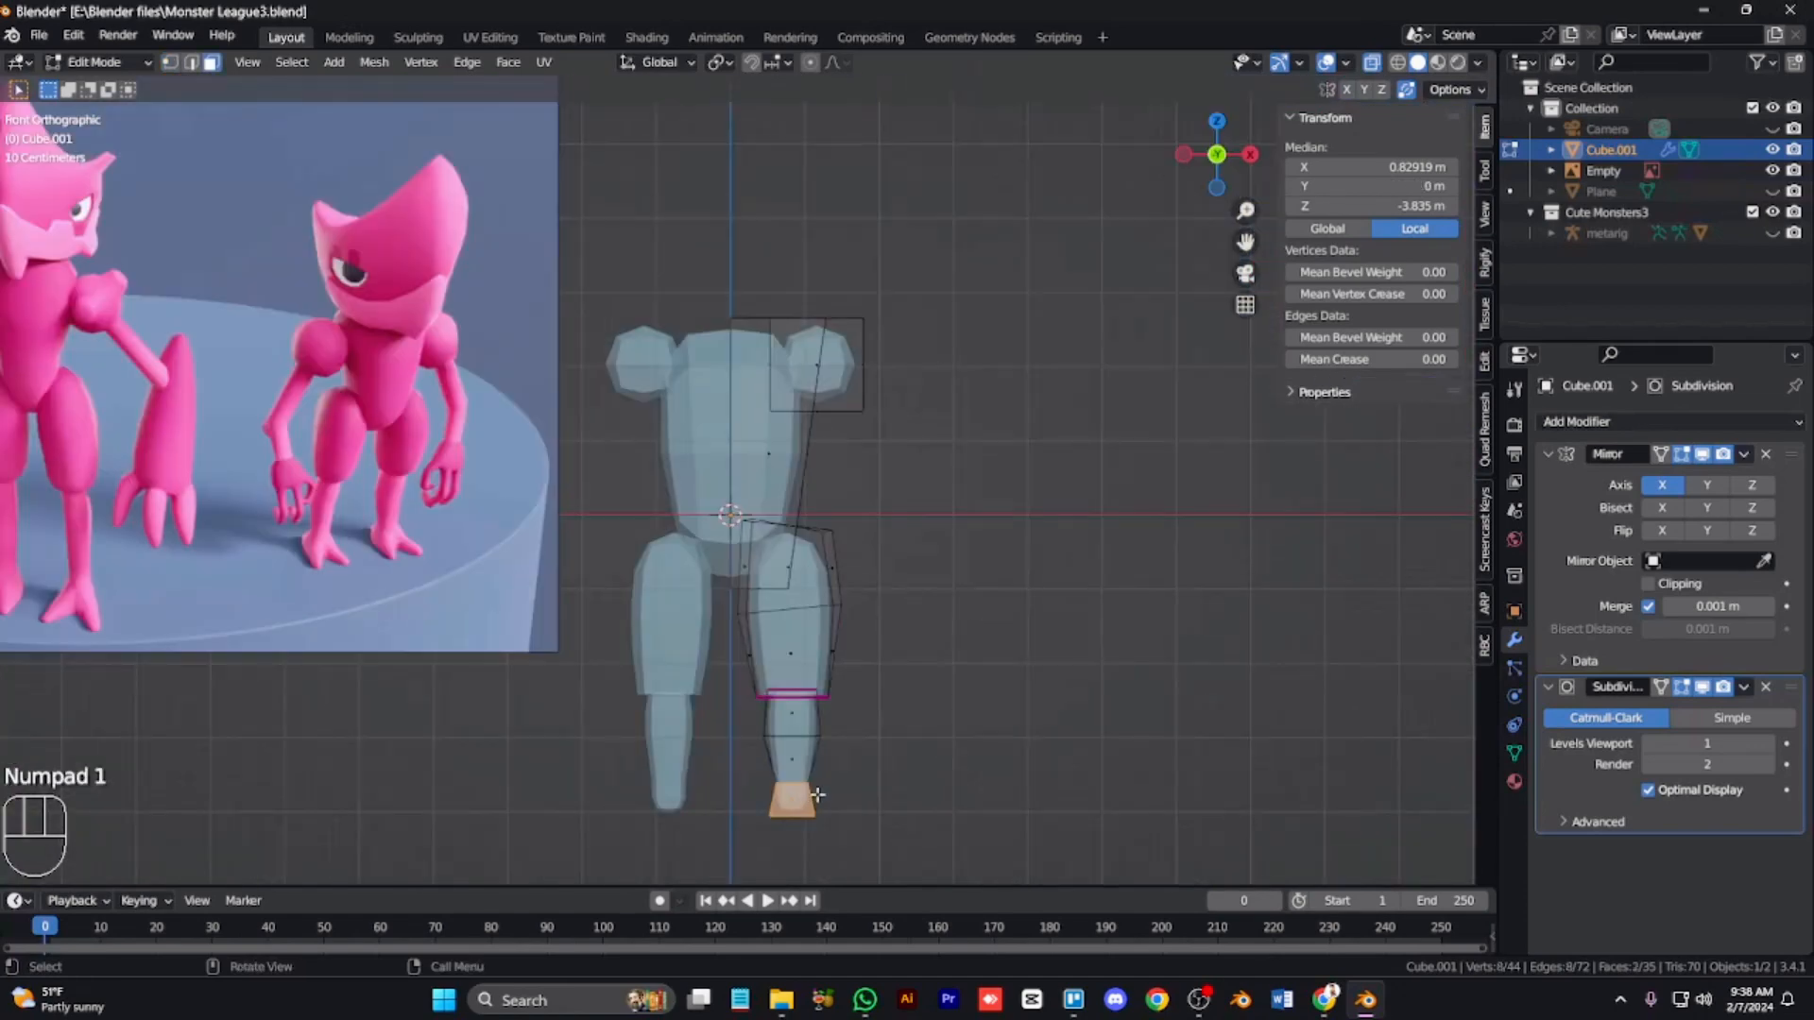
key("KP_6")
key("KP_6")
key("KP_6")
key("KP_6")
key("KP_6")
key("KP_6")
key("alt+z")
key("e")
left_click(829, 798)
Step: Scale the foot's front face and move it along Z in the side view
key("KP_5")
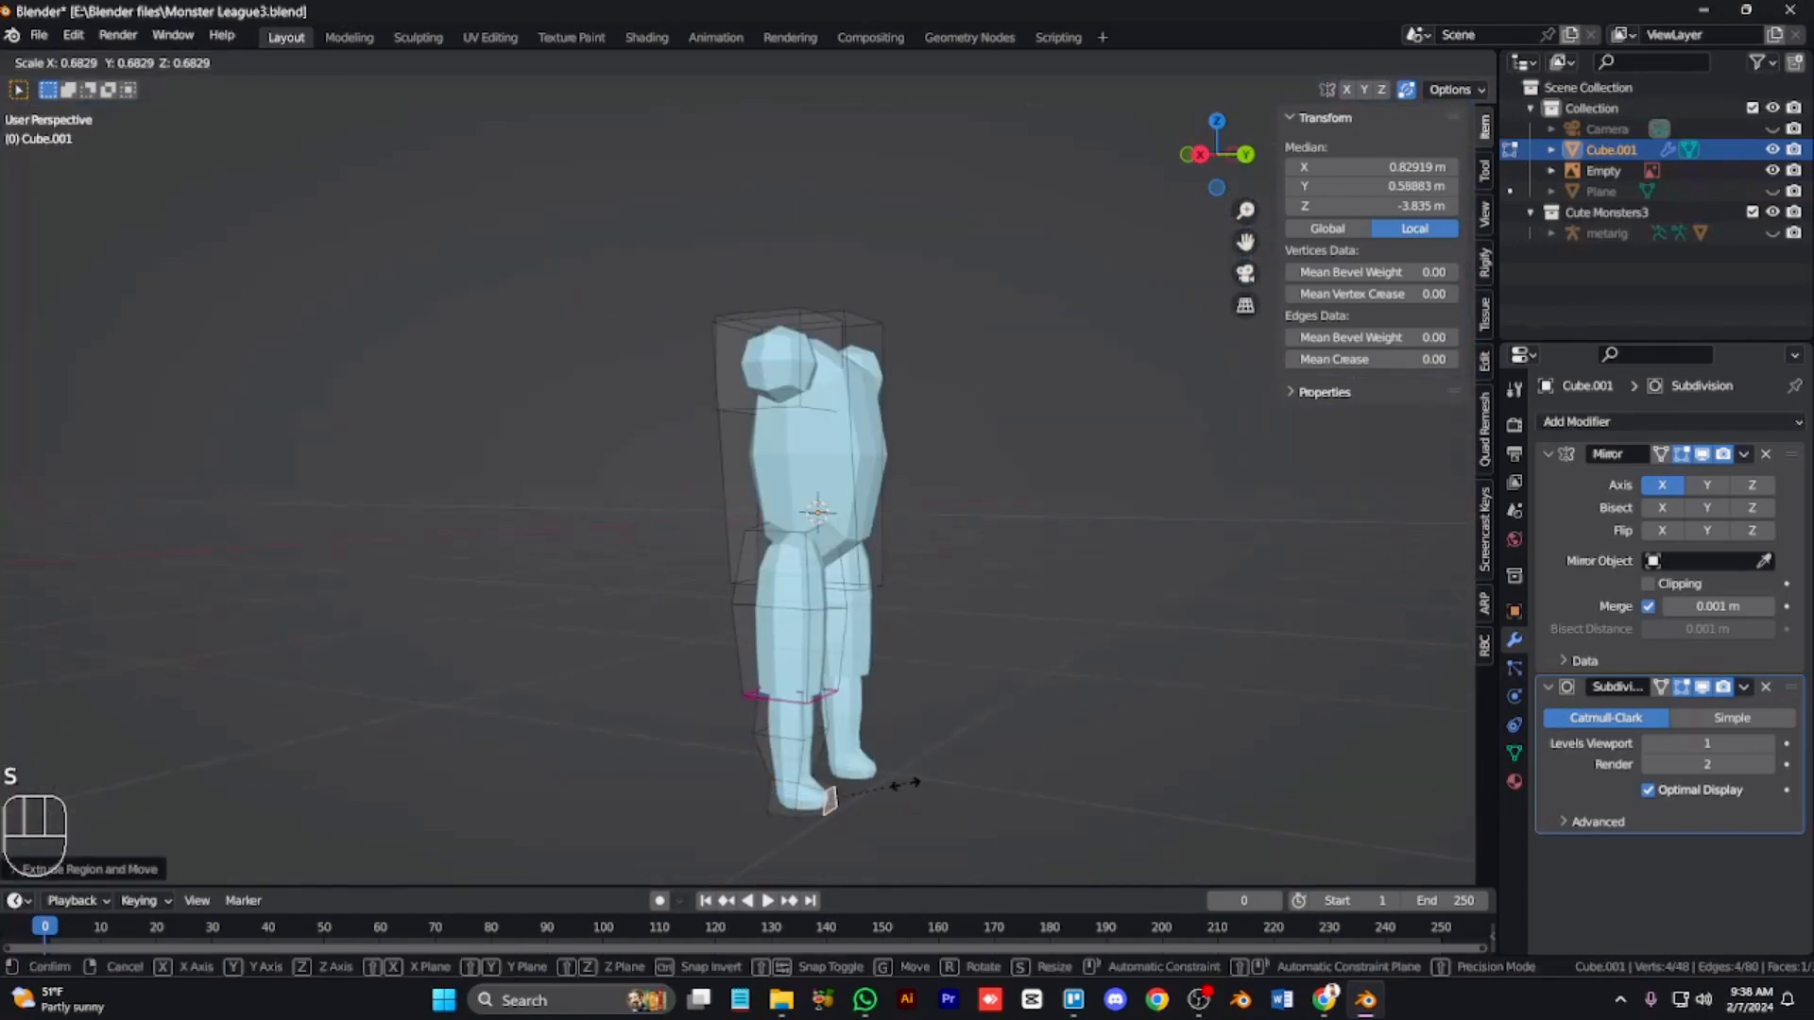
key("KP_3")
key("KP_Add")
key("KP_Add")
key("KP_Add")
key("KP_Add")
key("ctrl+KP_2")
key("ctrl+KP_2")
key("ctrl+KP_2")
key("ctrl+KP_2")
key("ctrl+KP_2")
key("ctrl+KP_2")
key("ctrl+KP_2")
key("ctrl+KP_2")
key("ctrl+KP_2")
key("ctrl+KP_2")
key("ctrl+KP_2")
key("ctrl+KP_2")
key("ctrl+KP_2")
key("ctrl+KP_2")
key("ctrl+KP_2")
key("ctrl+KP_2")
key("ctrl+KP_2")
key("ctrl+KP_2")
key("ctrl+KP_2")
key("ctrl+KP_2")
key("s")
left_click(1182, 635)
key("g")
key("z")
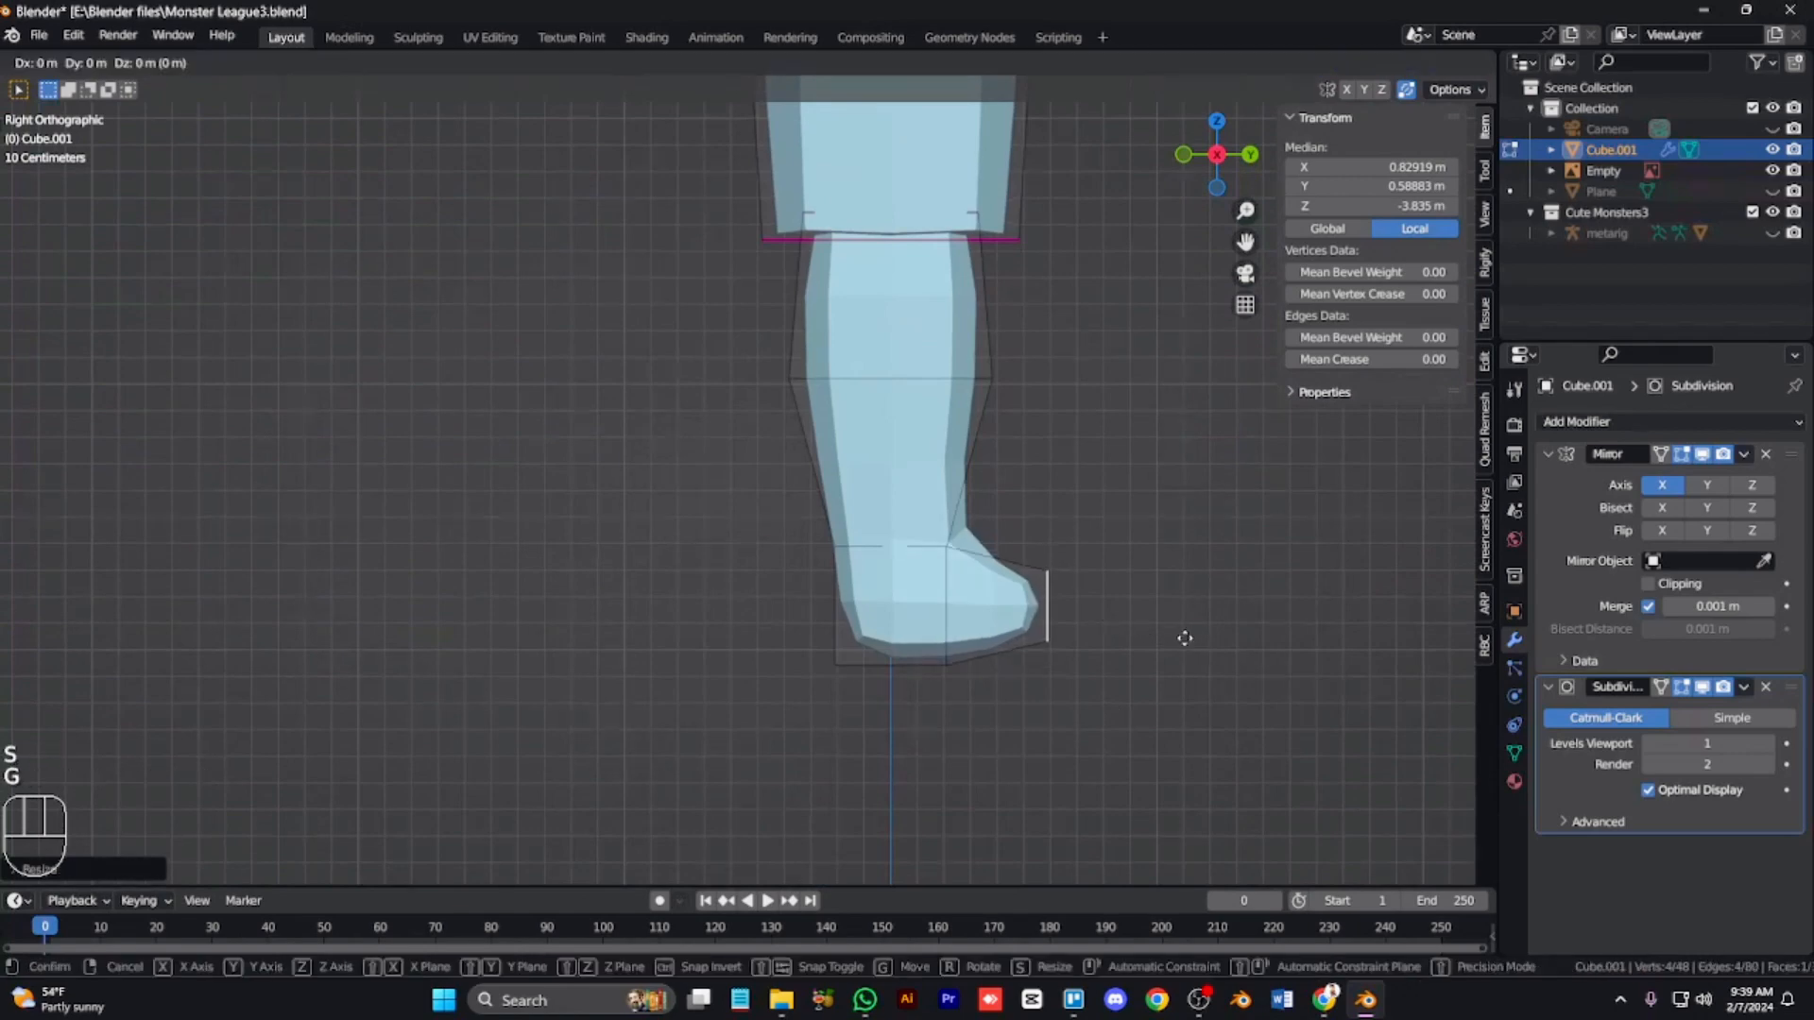
left_click(1179, 660)
Step: Flatten the foot's sole by scaling its bottom vertices to 0 along Z
key("1")
key("alt+z")
left_click_drag(1155, 713, 820, 639)
key("s")
key("z")
key("0")
left_click(877, 631)
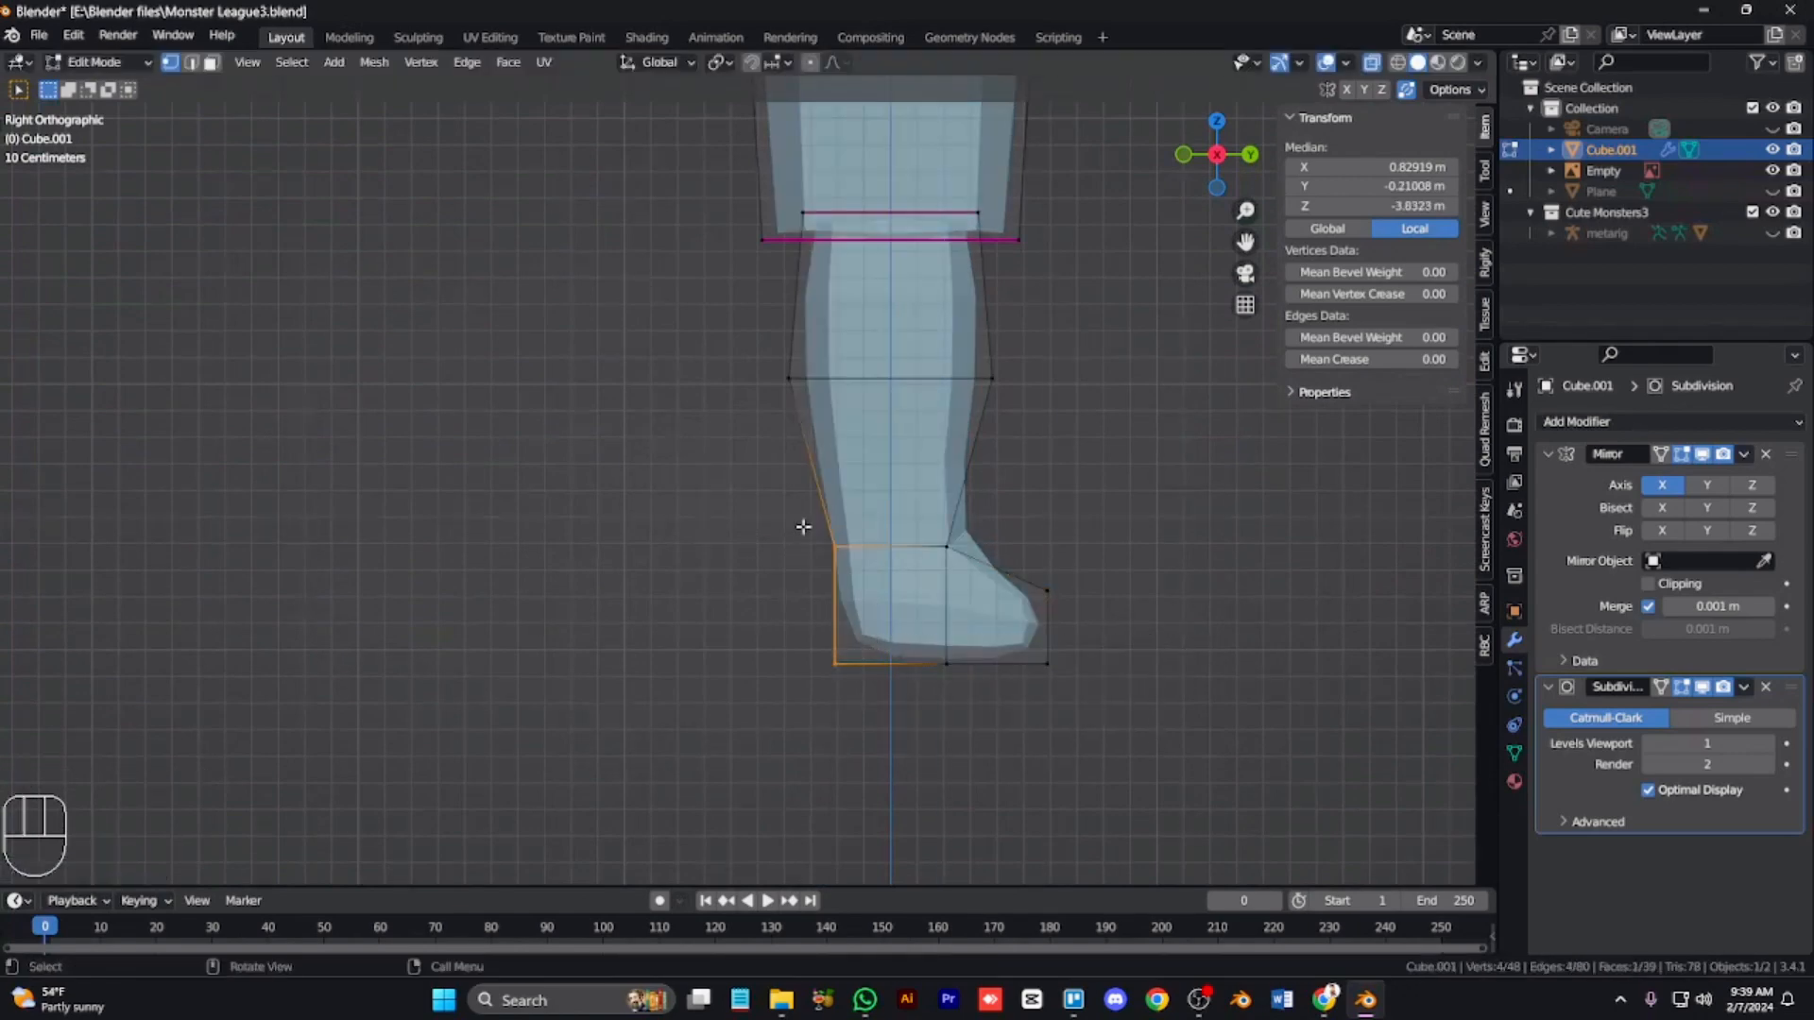
Step: Try scaling the heel face from an orbited view, then undo it
key("KP_8")
key("KP_4")
key("alt+z")
key("s")
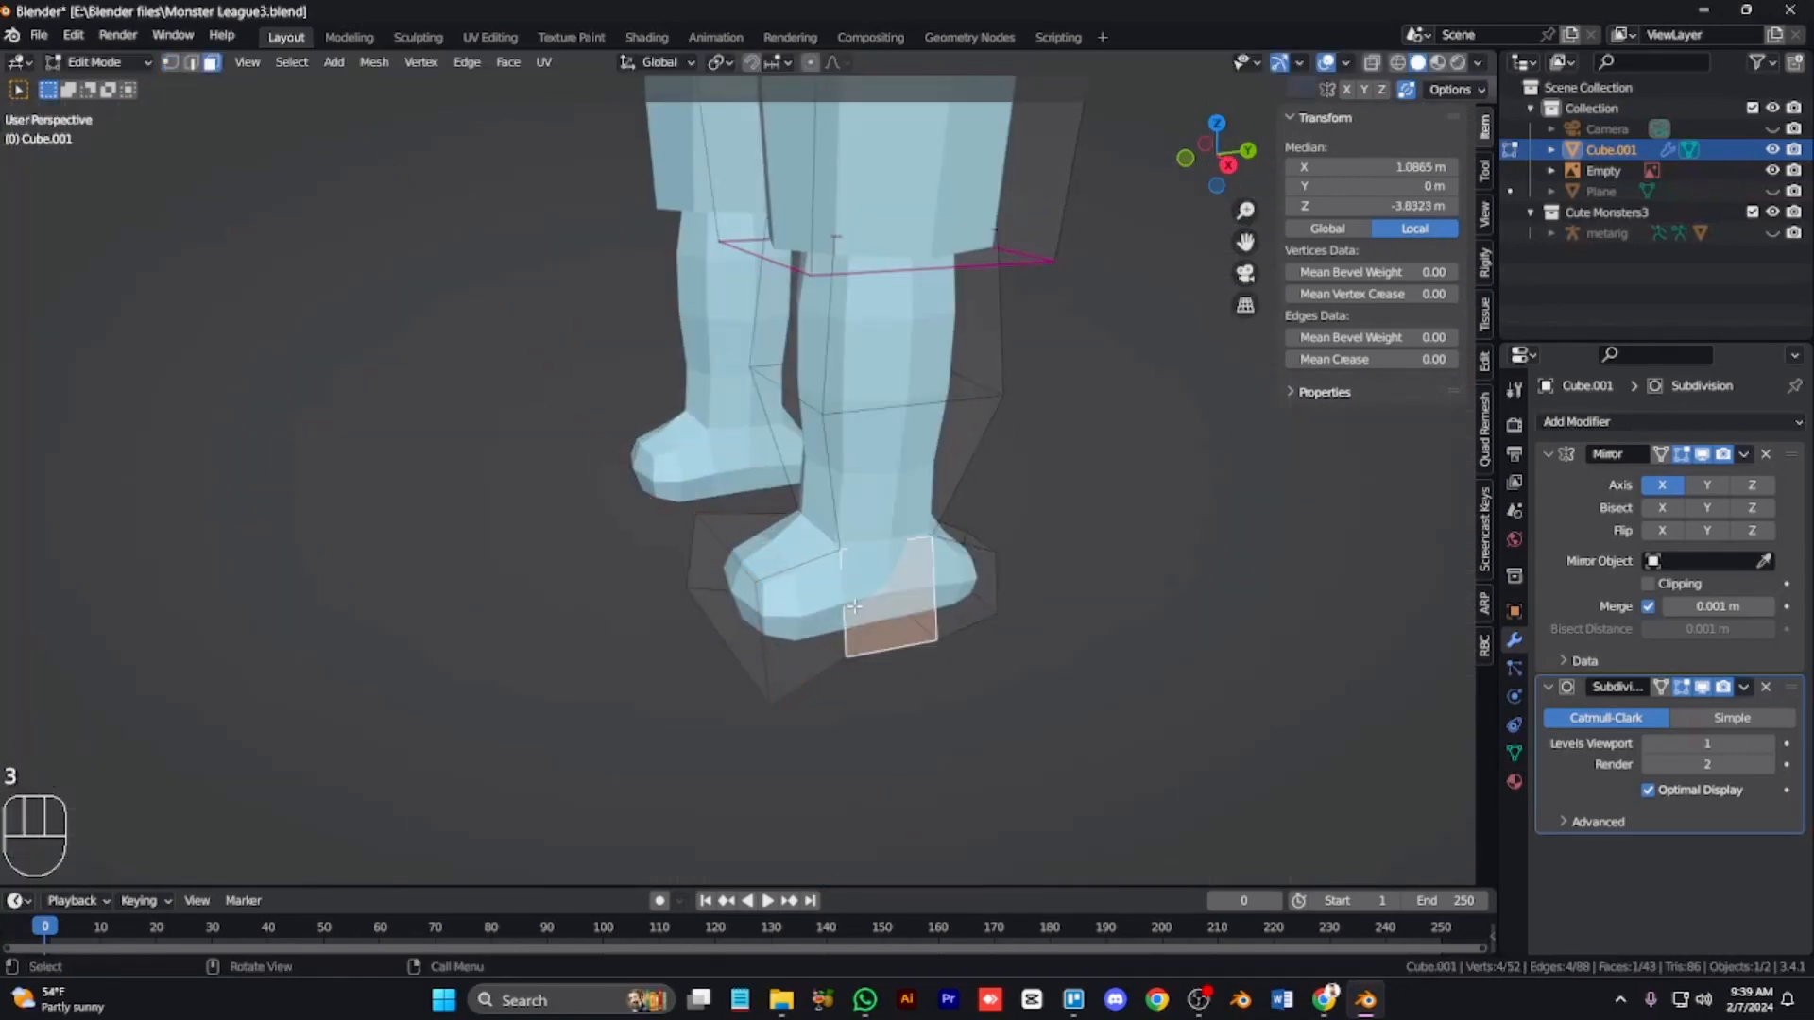
key("KP_4")
key("KP_4")
key("KP_4")
key("KP_4")
key("KP_4")
left_click(769, 660, "shift")
key("s")
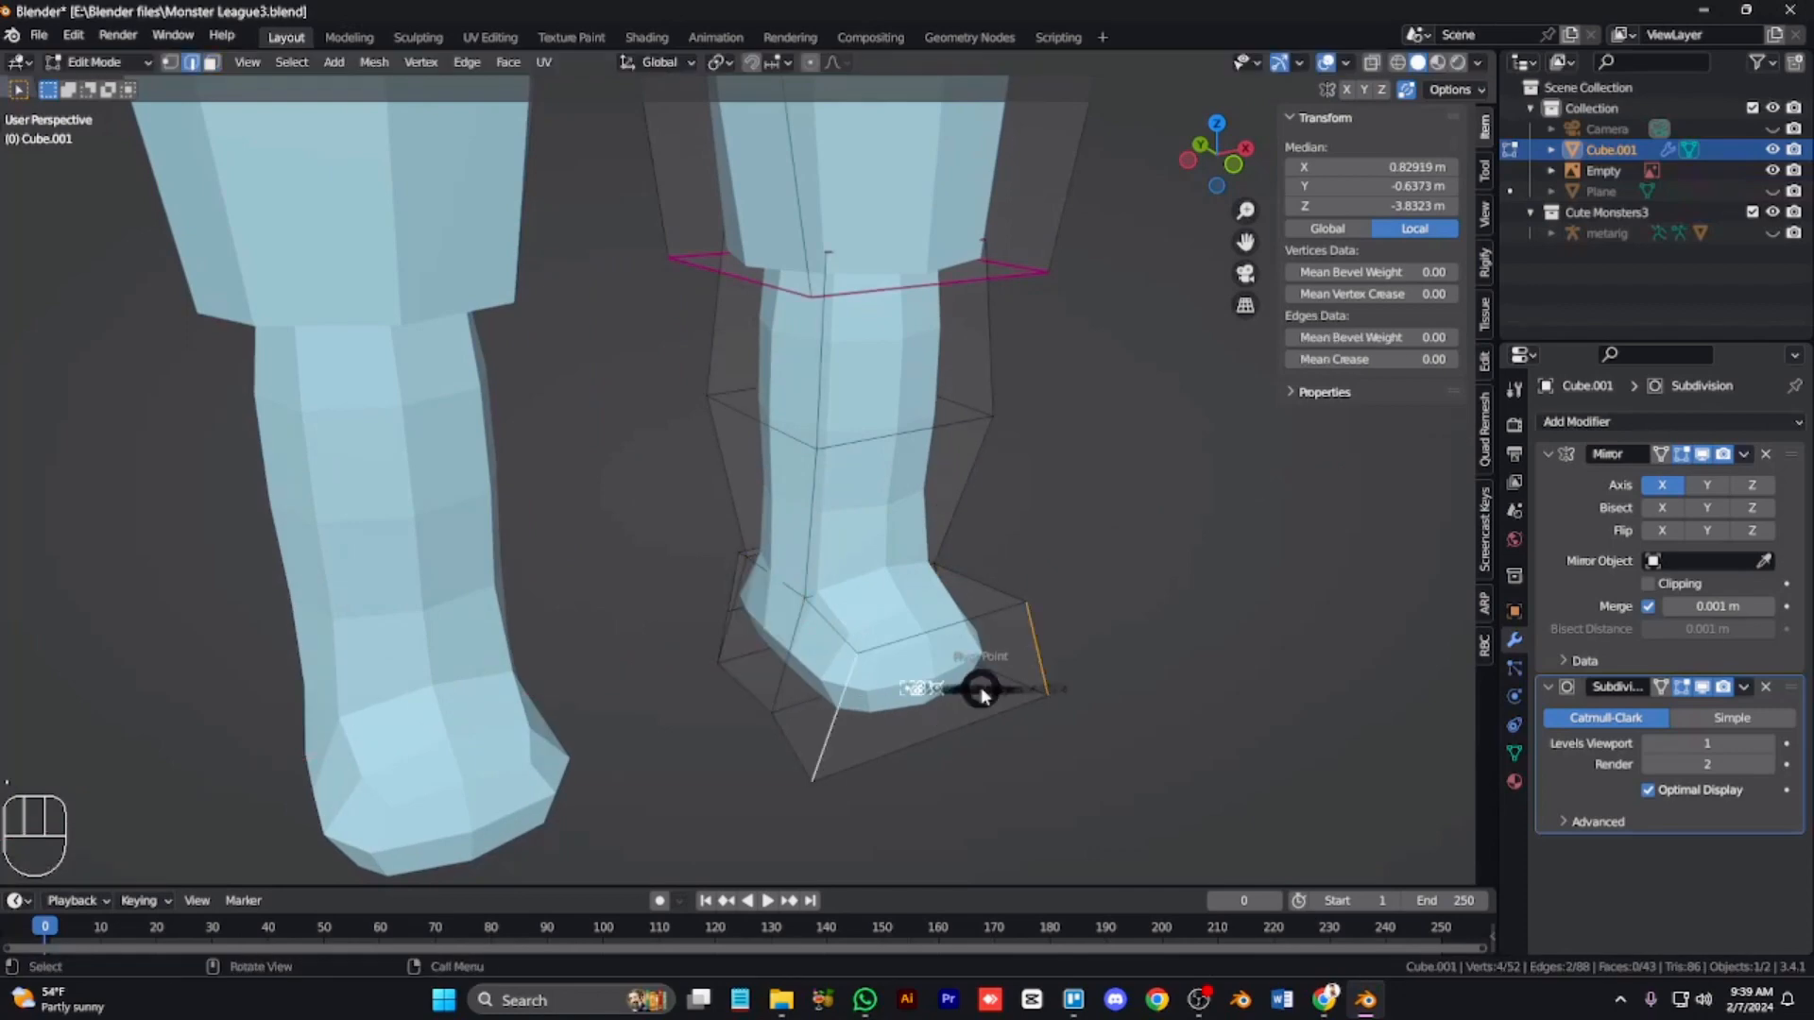
key("q")
key("ctrl+z")
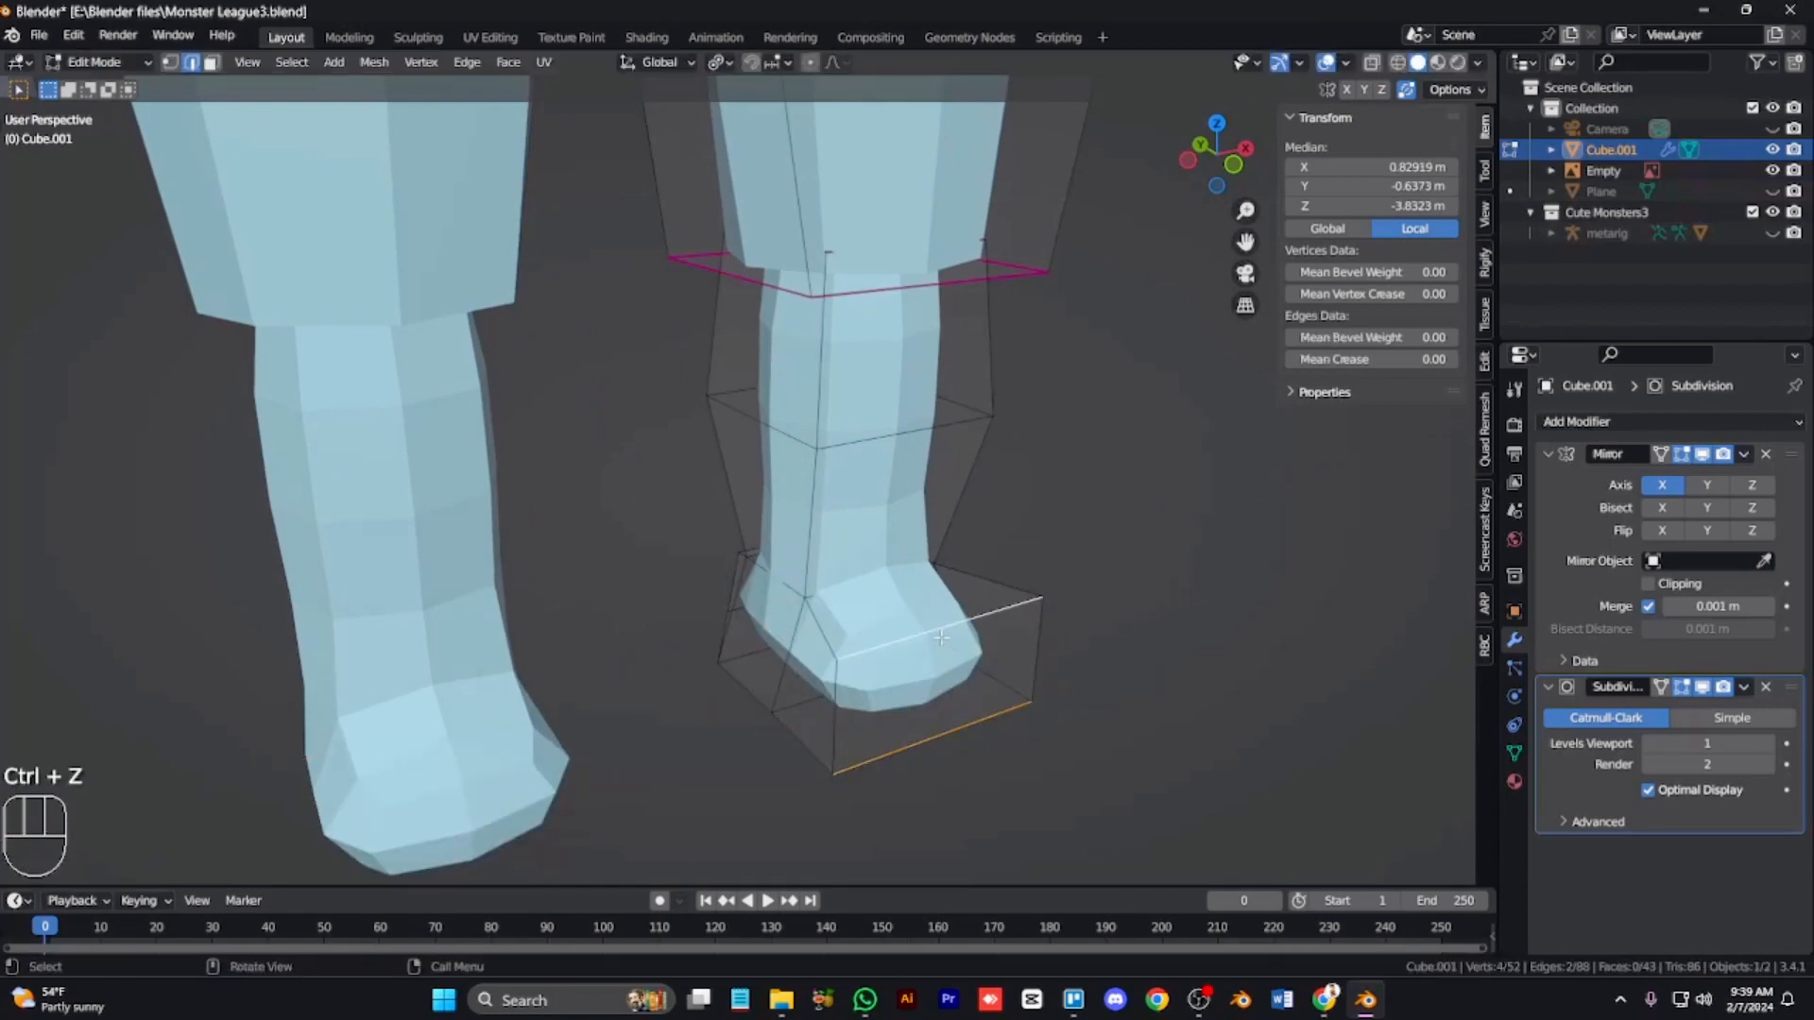
Step: Extrude the foot's front face and move it along X to lengthen the toe
key("q")
key("3")
left_click(890, 684)
key("e")
left_click(1017, 713)
scroll(1017, 709, "down", 4)
key("s")
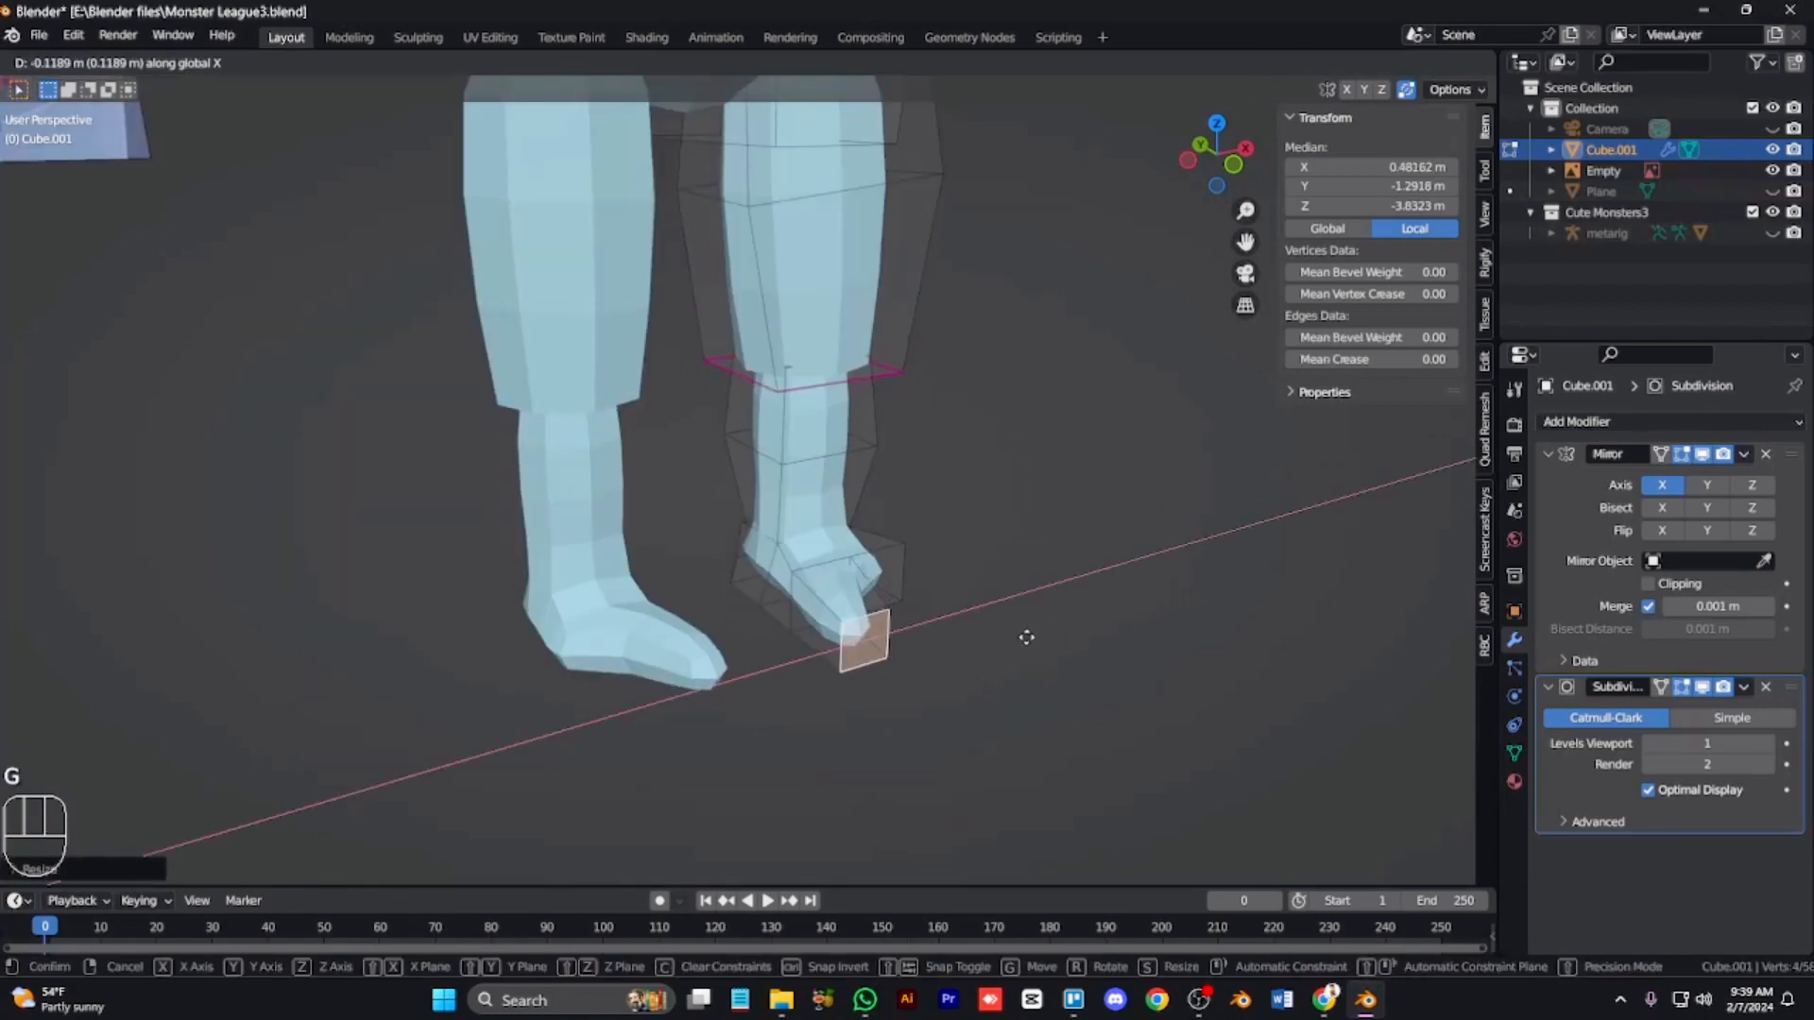
left_click(1026, 638)
Step: Extrude the toe face again, move it along X and scale it down
left_click(887, 576)
key("e")
key("g")
key("x")
left_click(1040, 625)
key("s")
left_click(1021, 636)
Step: Select the toe vertices in the side view and move them down along Z
key("KP_3")
key("1")
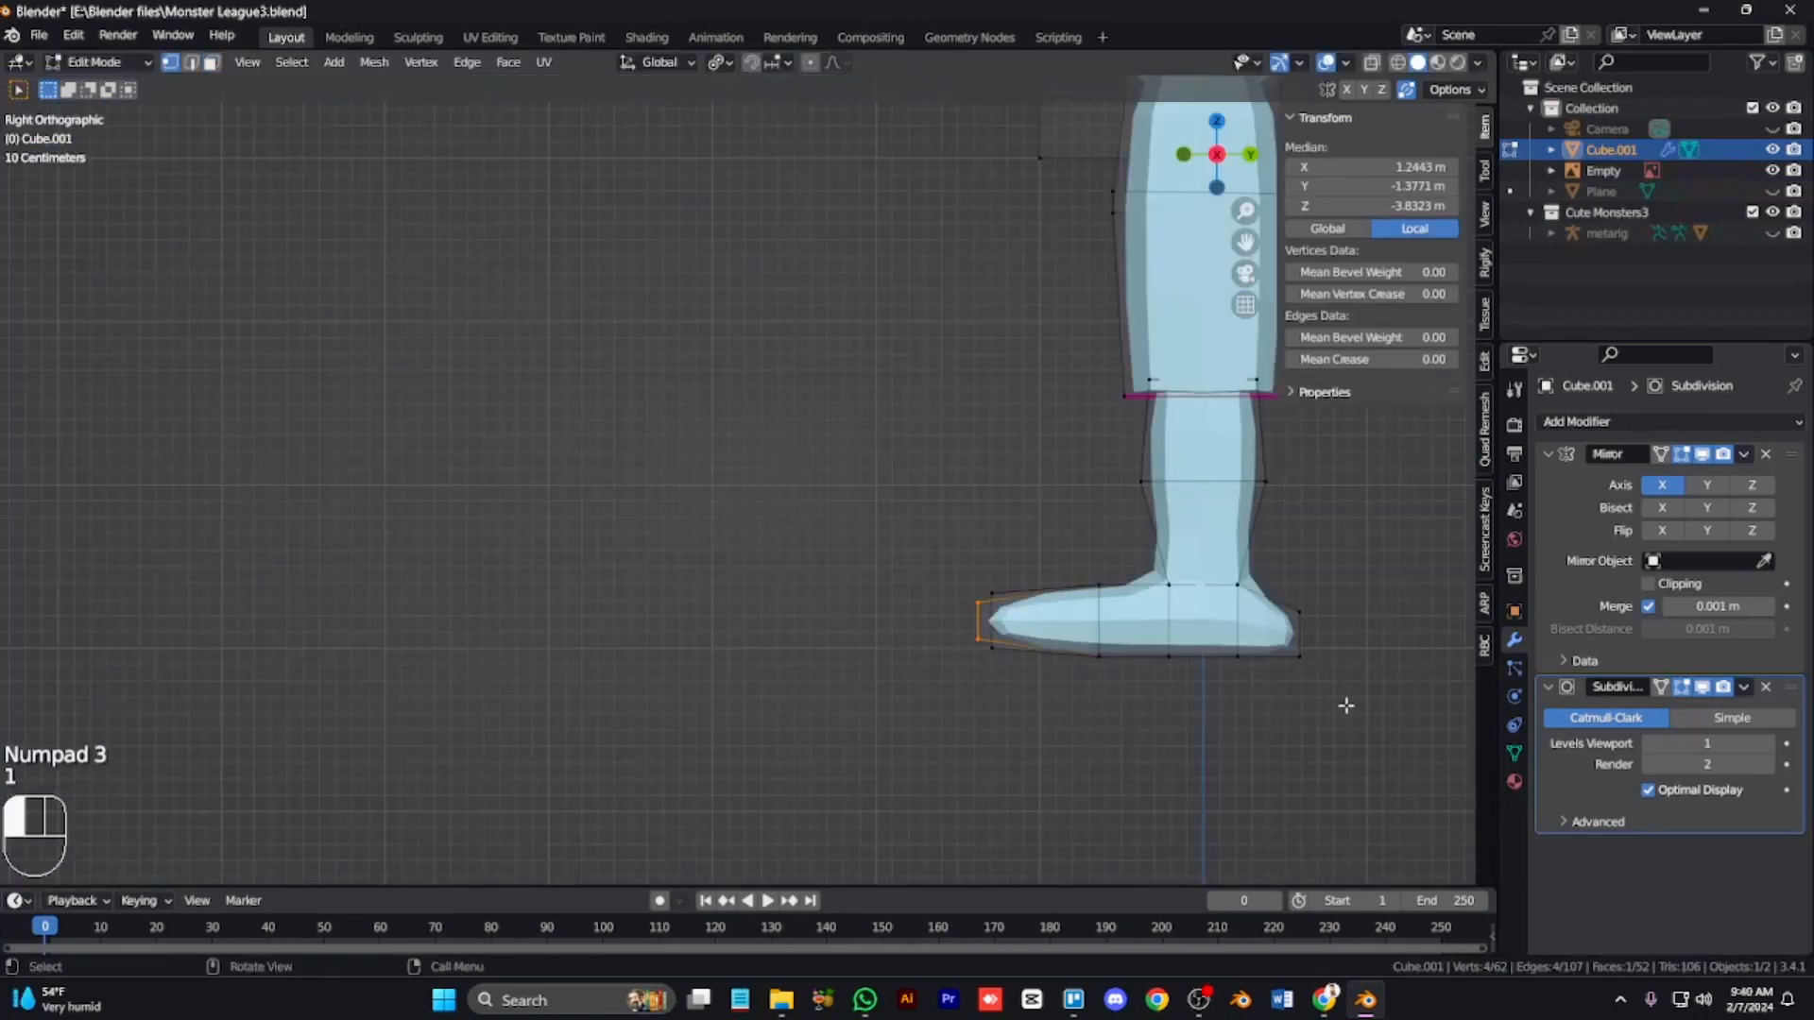
key("alt+z")
left_click_drag(940, 614, 1361, 708)
key("5")
left_click_drag(899, 548, 1115, 712)
left_click_drag(857, 508, 1146, 637)
key("g")
key("z")
left_click(1090, 616)
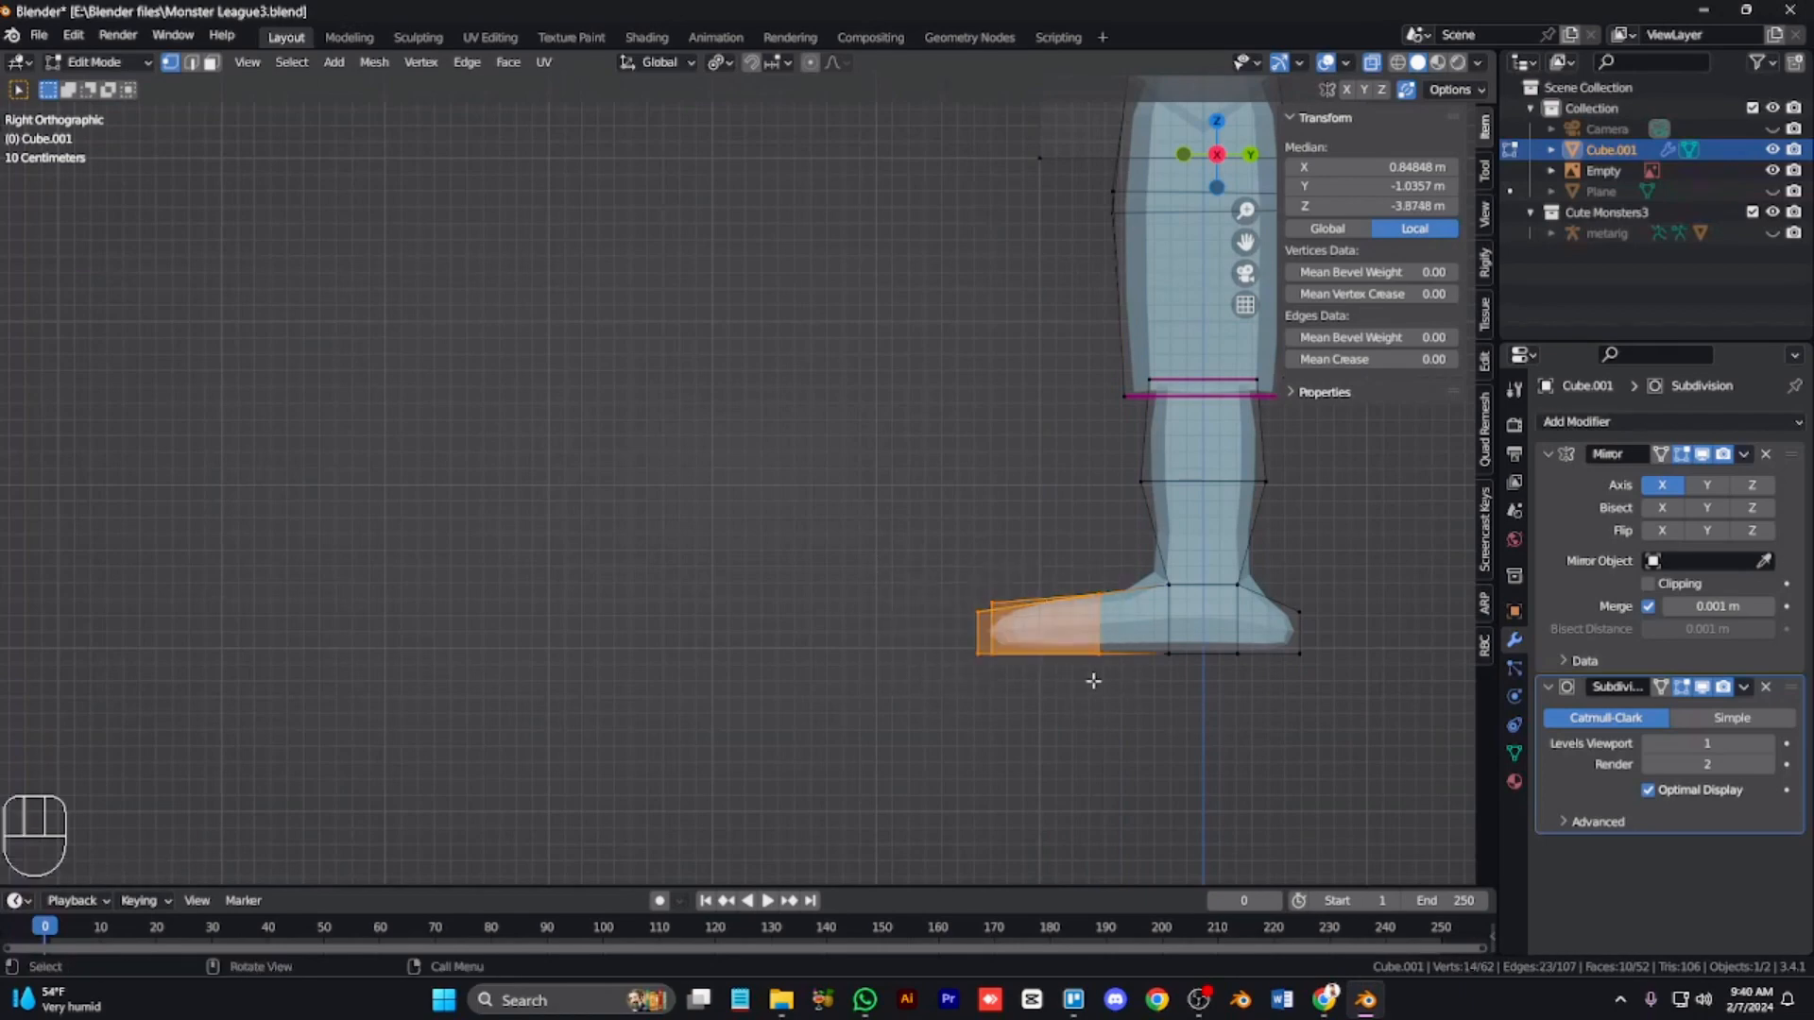
Step: Box-select the toe vertices in the top view and flatten them by scaling to zero along Y
key("alt+a")
key("alt+z")
key("KP_8")
key("KP_8")
key("KP_7")
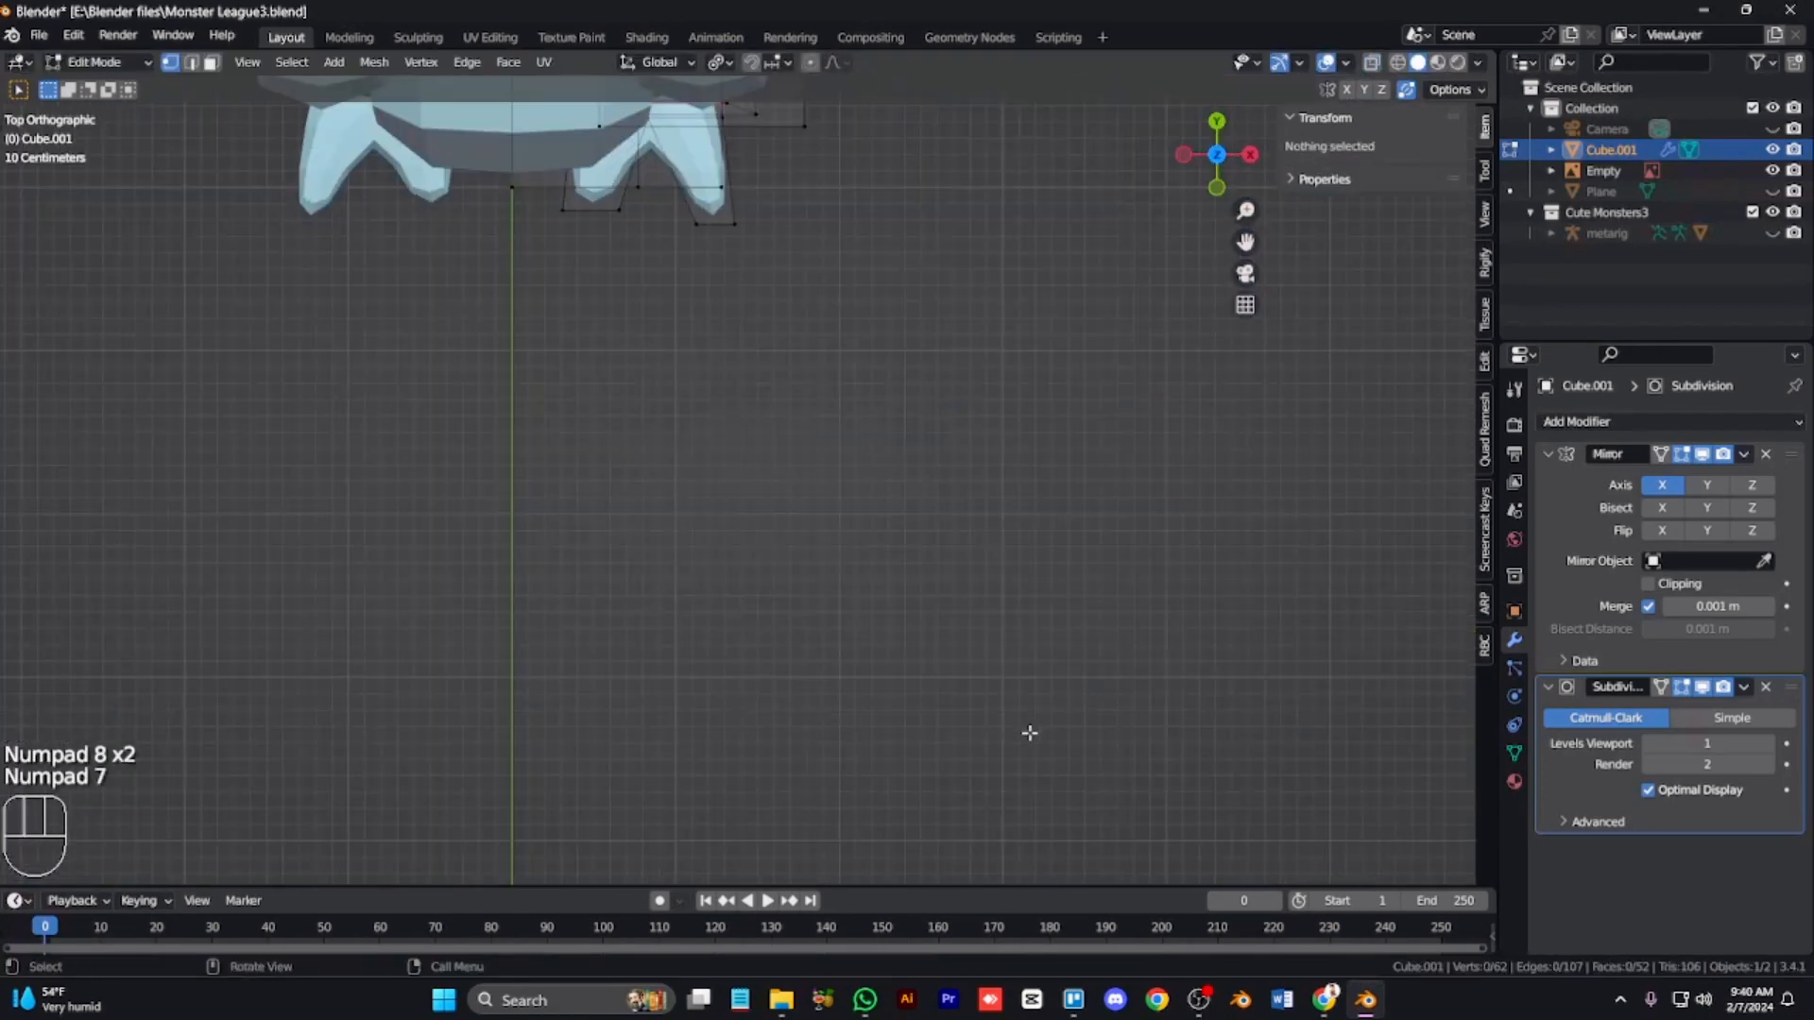
key("alt+z")
left_click_drag(837, 355, 469, 204)
key("period")
left_click(782, 327)
key("s")
key("y")
key("0")
key("Return")
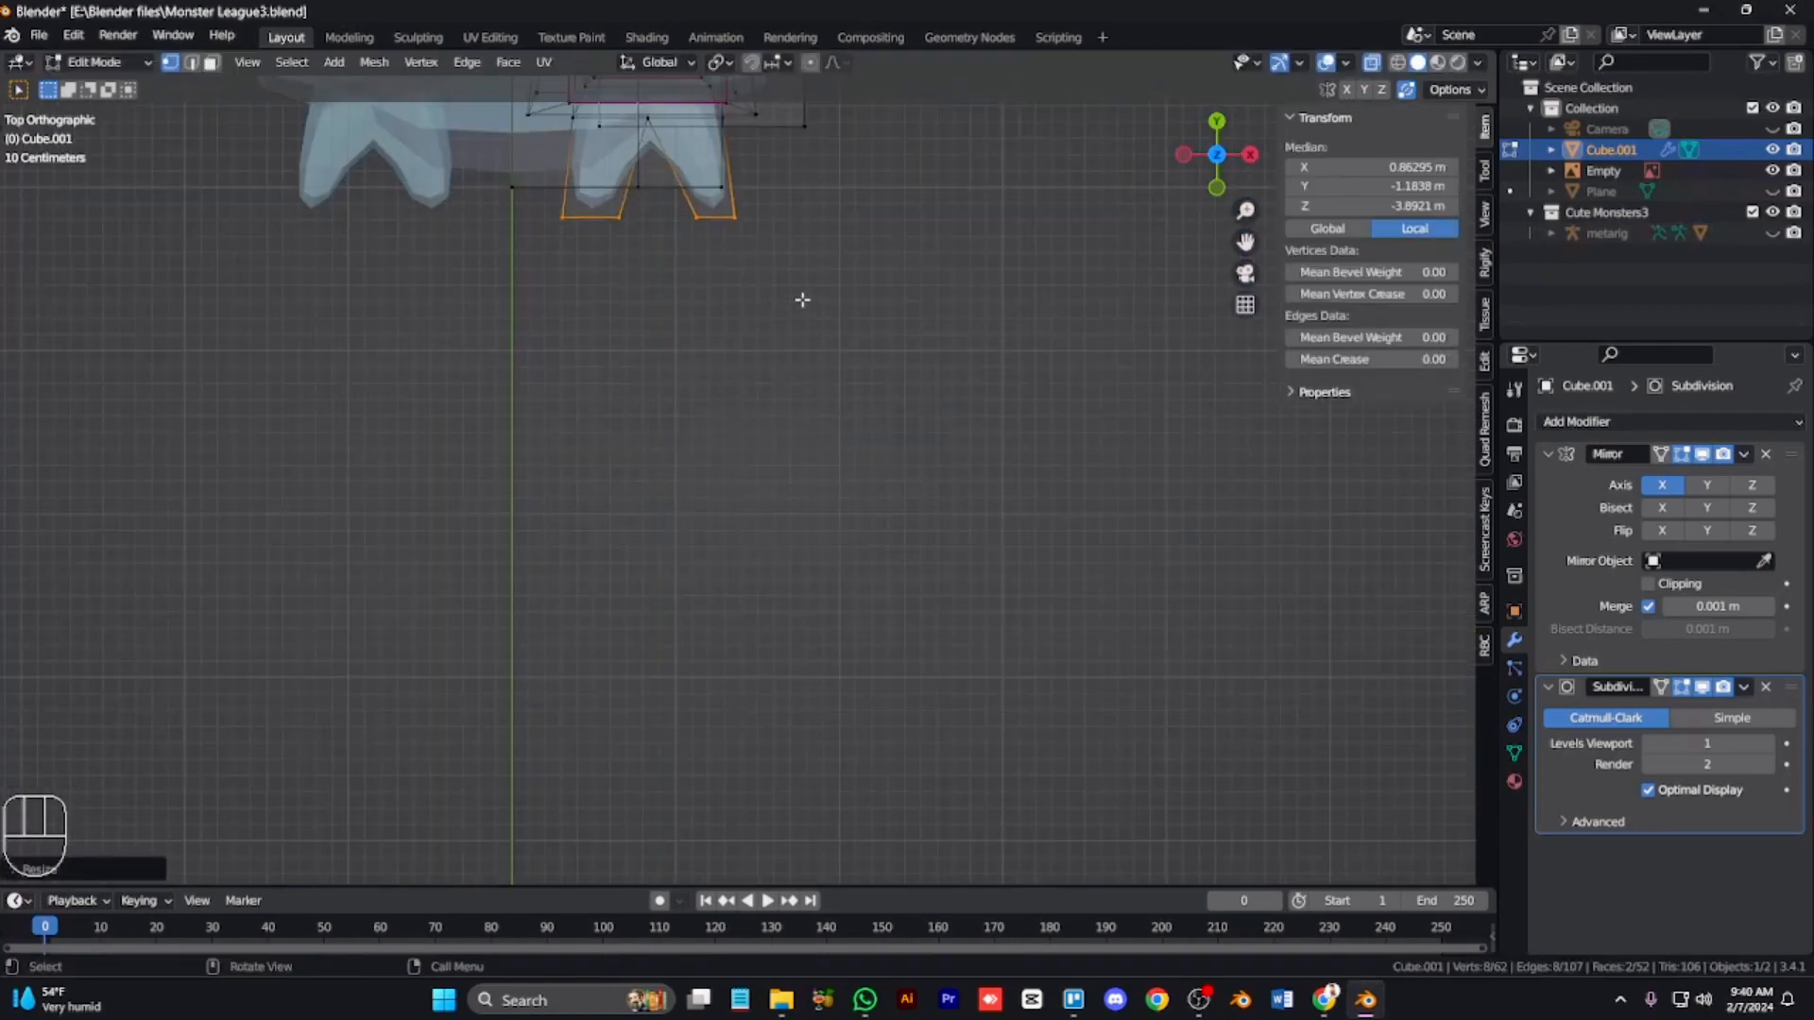
Step: Box-select the foot vertices from an orbited view and apply Shrink/Fatten to them
key("alt+a")
key("alt+z")
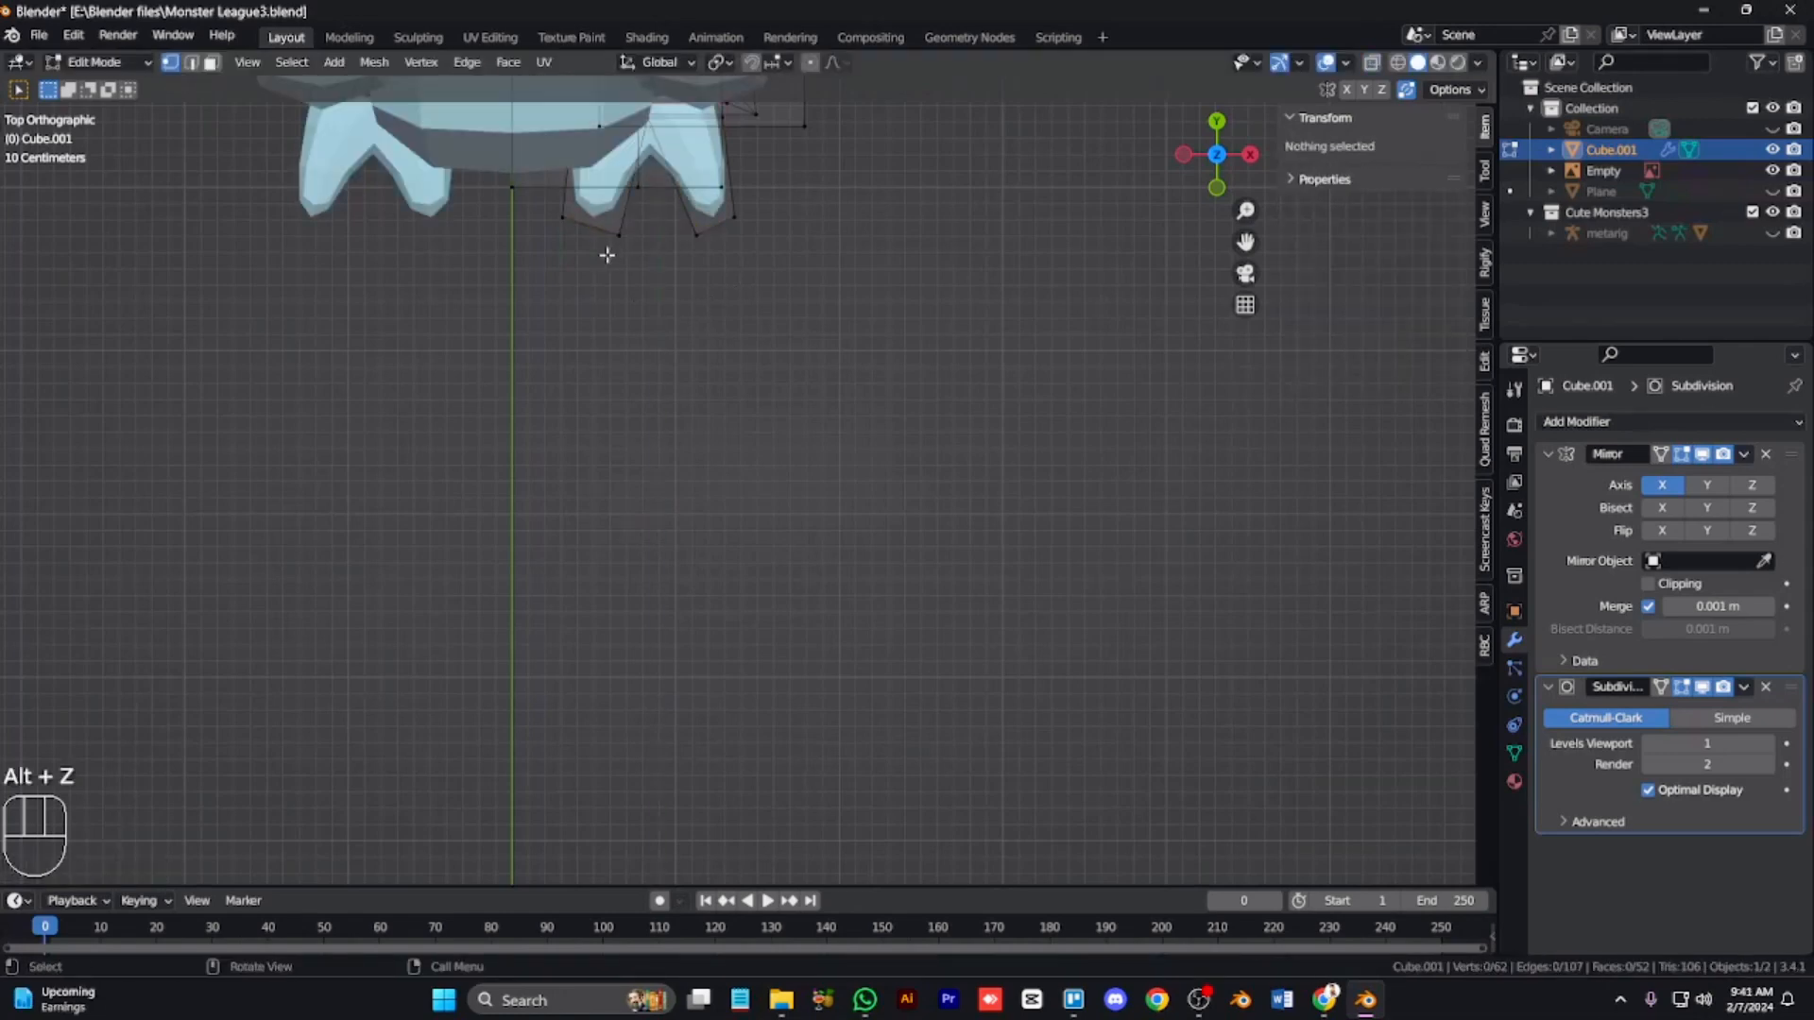
key("KP_2")
key("KP_2")
key("KP_2")
key("KP_2")
key("KP_6")
key("KP_6")
key("KP_6")
key("KP_Add")
key("KP_Add")
key("ctrl+KP_6")
key("ctrl+KP_6")
key("ctrl+KP_6")
key("ctrl+KP_6")
key("ctrl+KP_6")
key("alt+z")
left_click_drag(1114, 769, 615, 494)
key("alt+z")
key("alt+s")
left_click(1217, 600)
key("Tab")
key("KP_1")
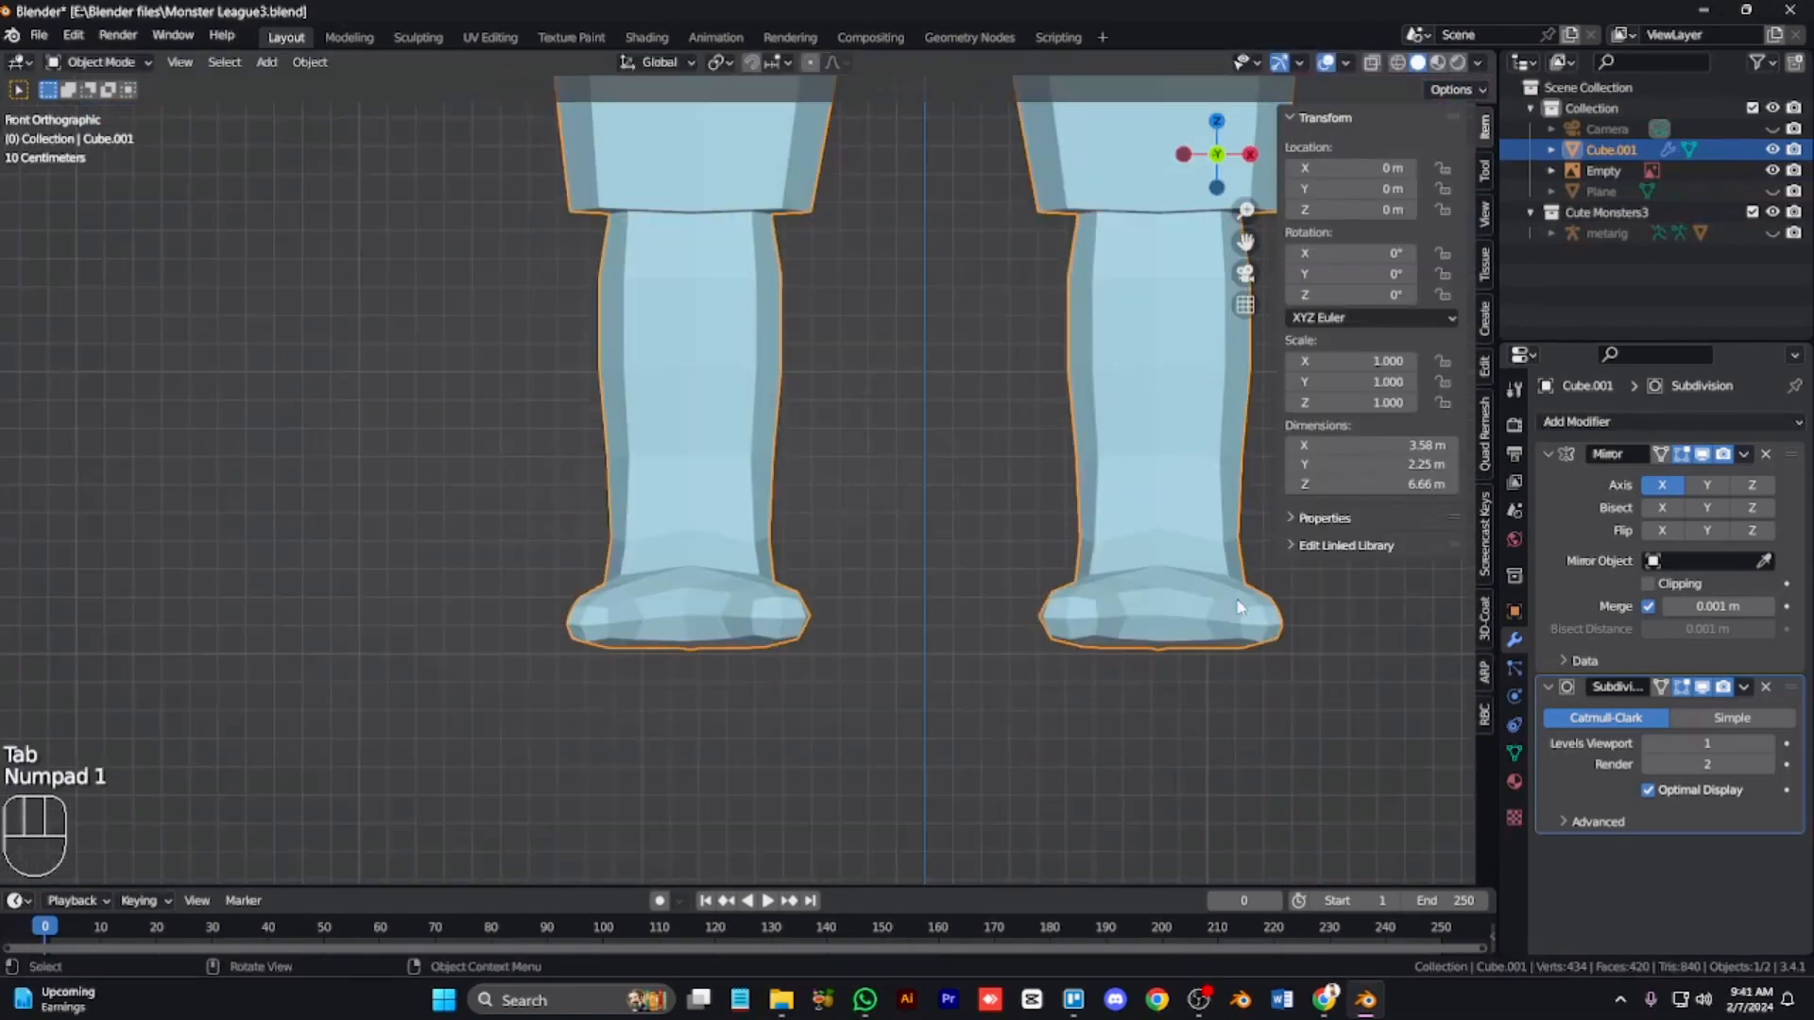
key("KP_Subtract")
key("Tab")
key("alt+z")
key("s")
key("x")
mouse_move(1004, 510)
left_mouse_down()
mouse_move(1173, 552)
mouse_move(1008, 487)
left_mouse_up()
right_click(1172, 575)
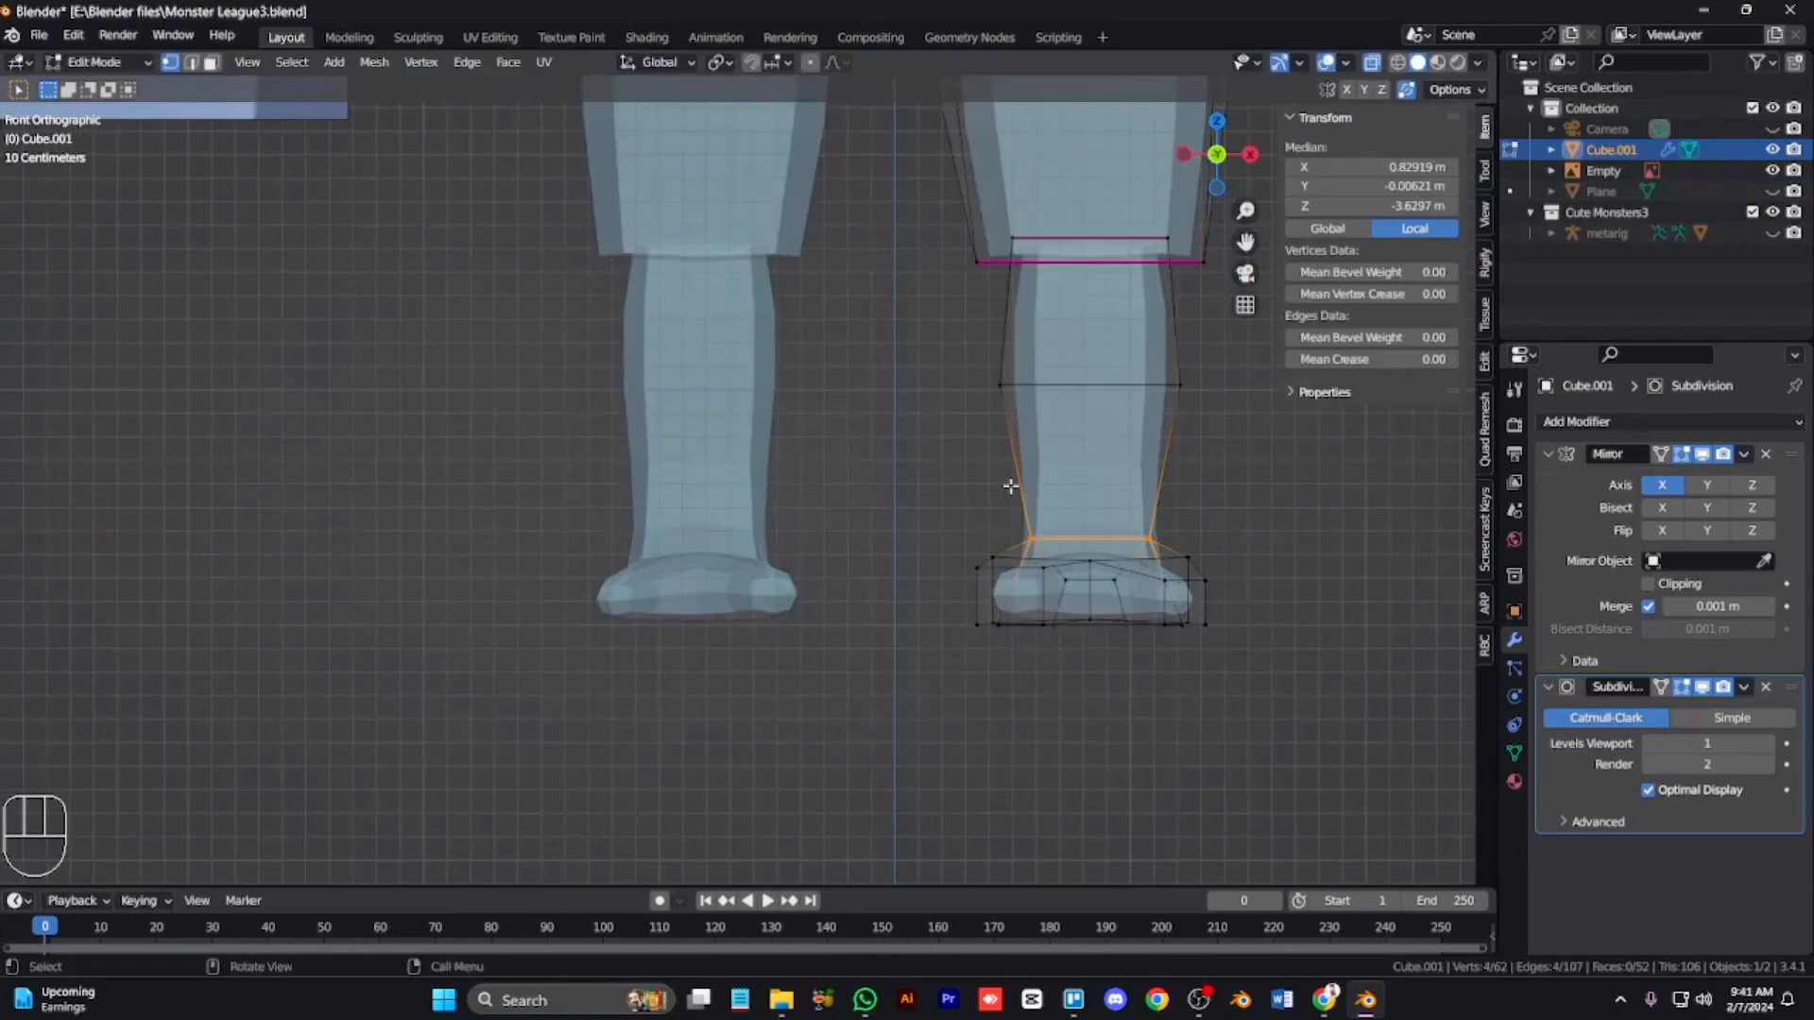
Step: Narrow the leg by scaling its lower and upper edge loops along X in the front view
key("KP_8")
key("KP_1")
key("s")
key("x")
left_click(1203, 610)
left_click_drag(1204, 416, 978, 351)
key("s")
key("x")
left_click(1108, 535)
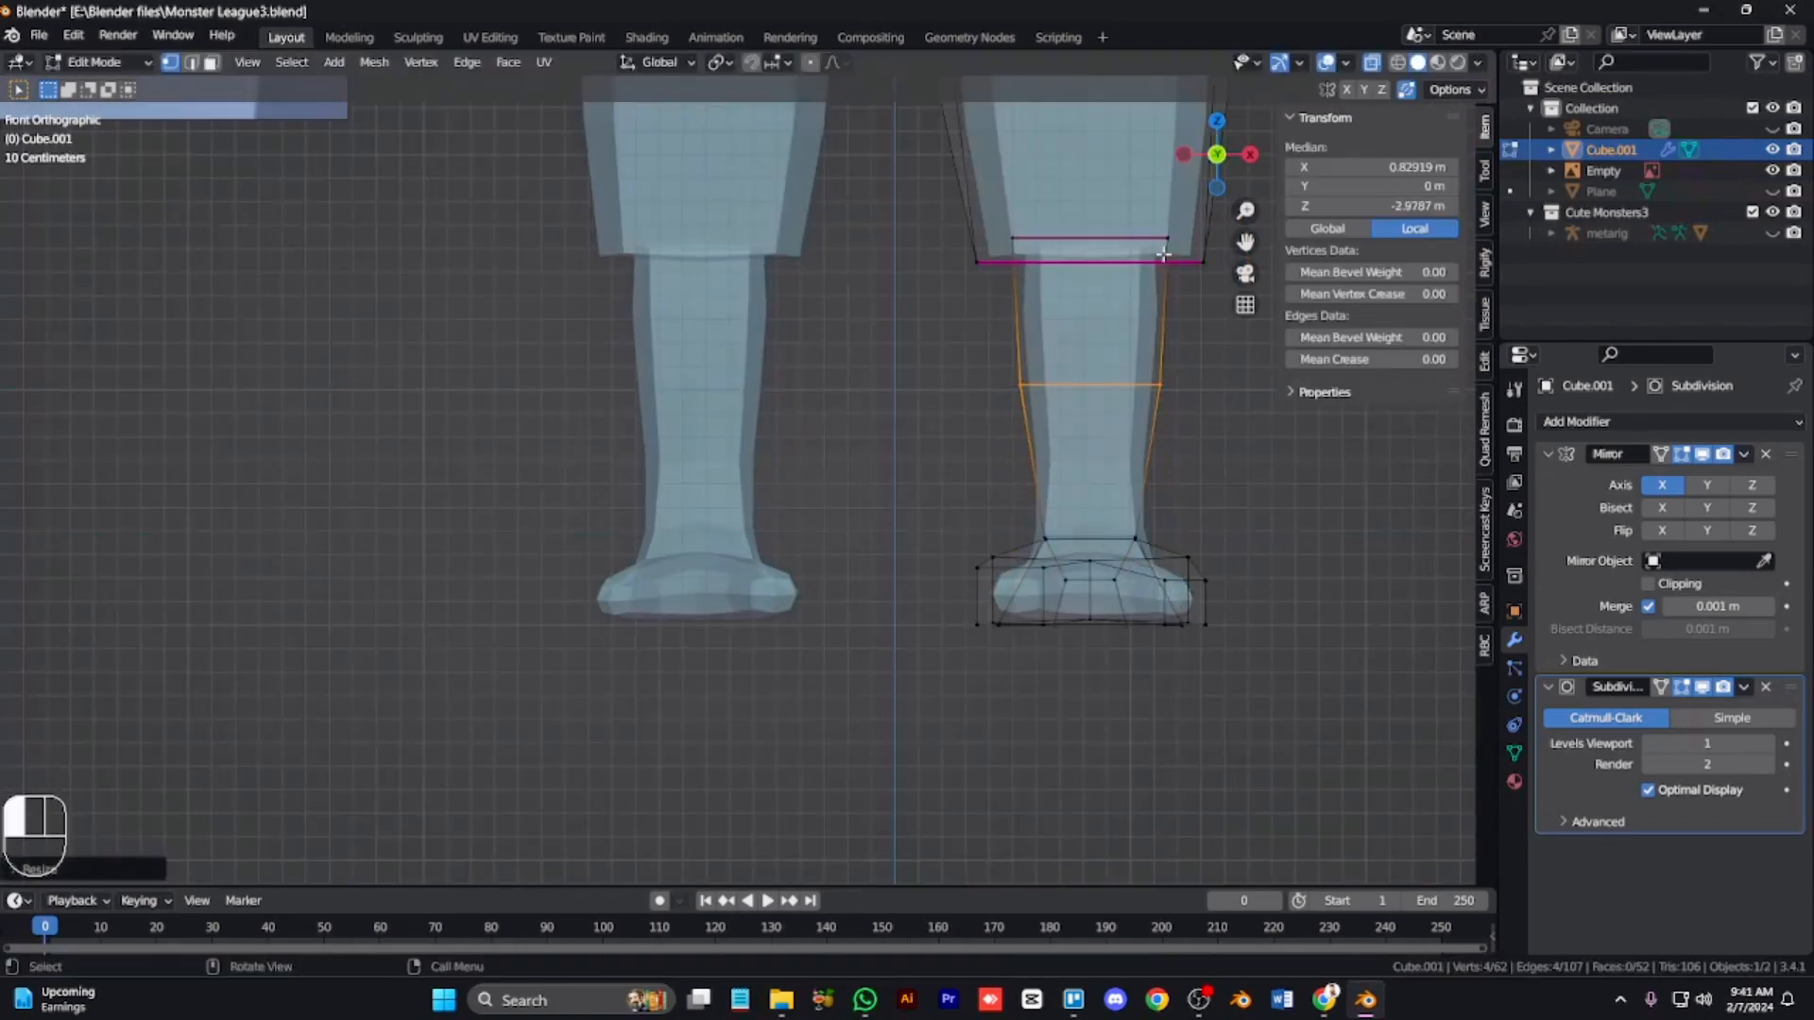
Step: Try to lower the mean crease of the selected knee face in the side view
key("alt+z")
scroll(1021, 595, "down", 6)
left_click(1021, 596)
key("ctrl+KP_8")
key("ctrl+KP_8")
key("ctrl+KP_8")
key("ctrl+KP_8")
key("ctrl+KP_8")
key("ctrl+KP_8")
key("ctrl+KP_8")
key("ctrl+KP_8")
key("ctrl+KP_8")
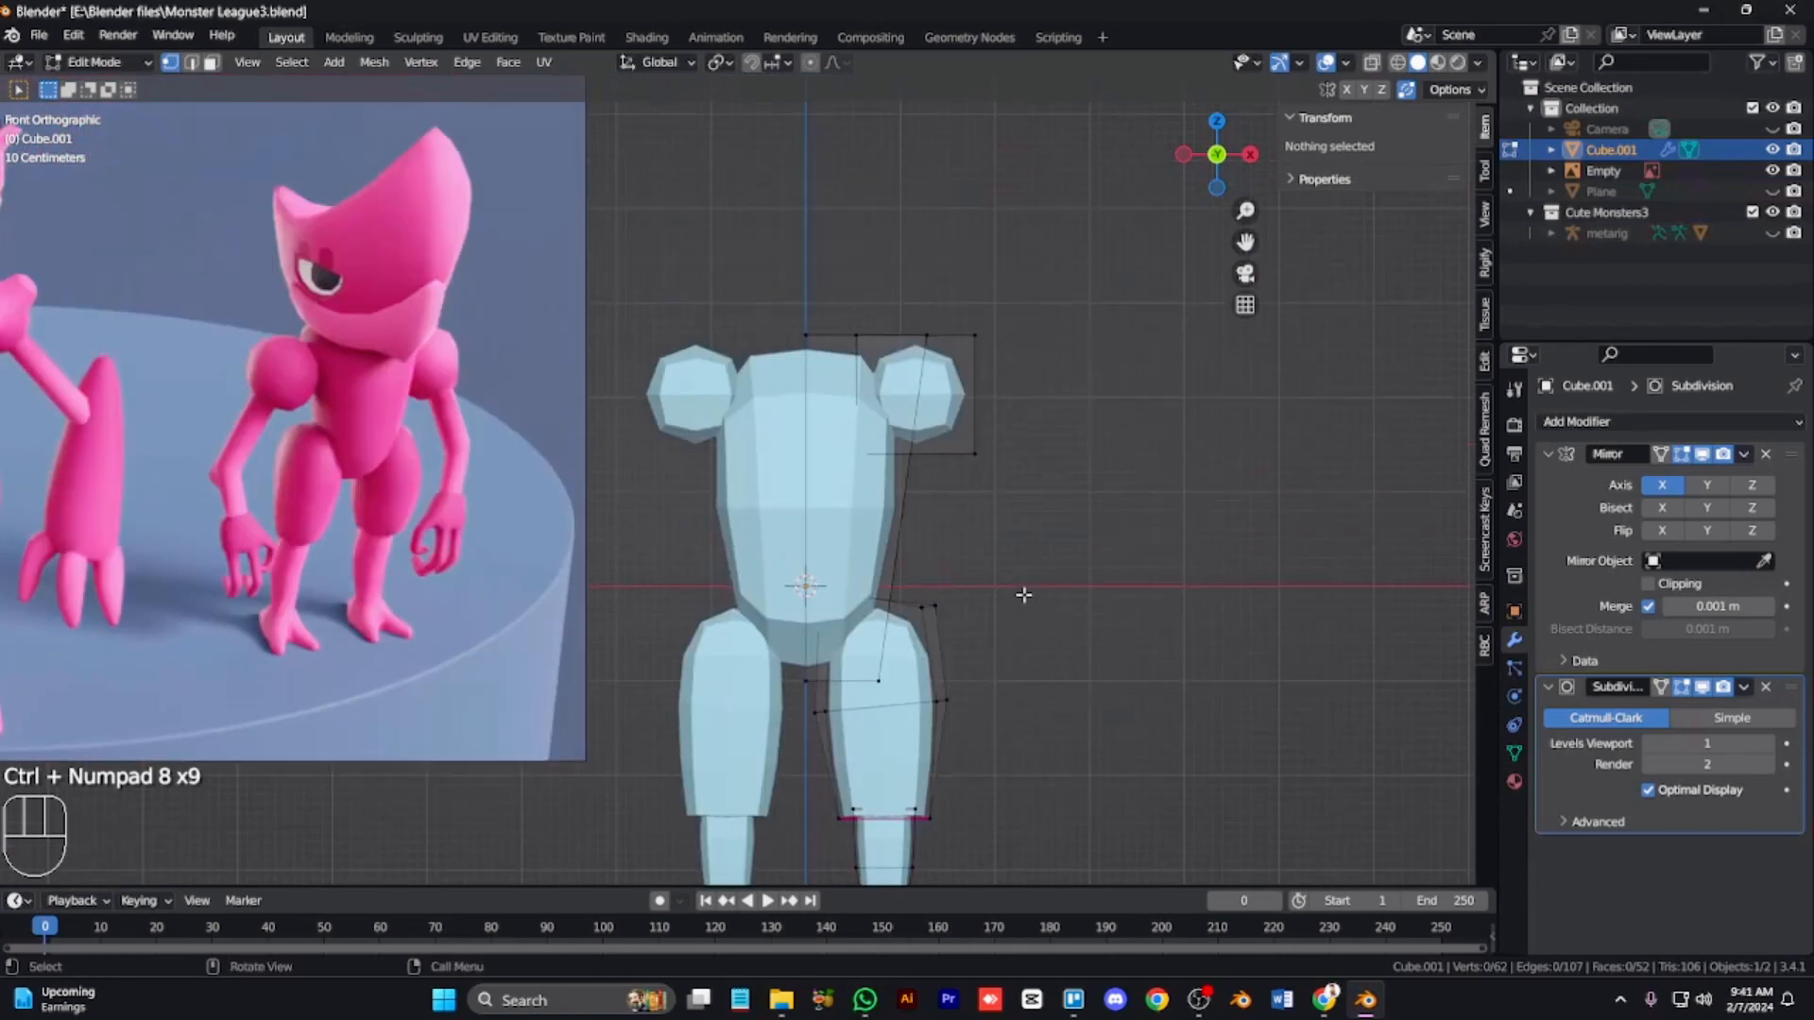
key("KP_3")
key("alt+z")
key("ctrl+KP_2")
key("ctrl+KP_2")
key("ctrl+KP_2")
key("ctrl+KP_2")
key("ctrl+KP_2")
key("ctrl+KP_2")
key("ctrl+KP_2")
key("ctrl+KP_2")
key("ctrl+KP_2")
key("ctrl+KP_2")
scroll(1022, 594, "up", 1)
left_click(945, 615, "alt")
key("3")
key("alt+z")
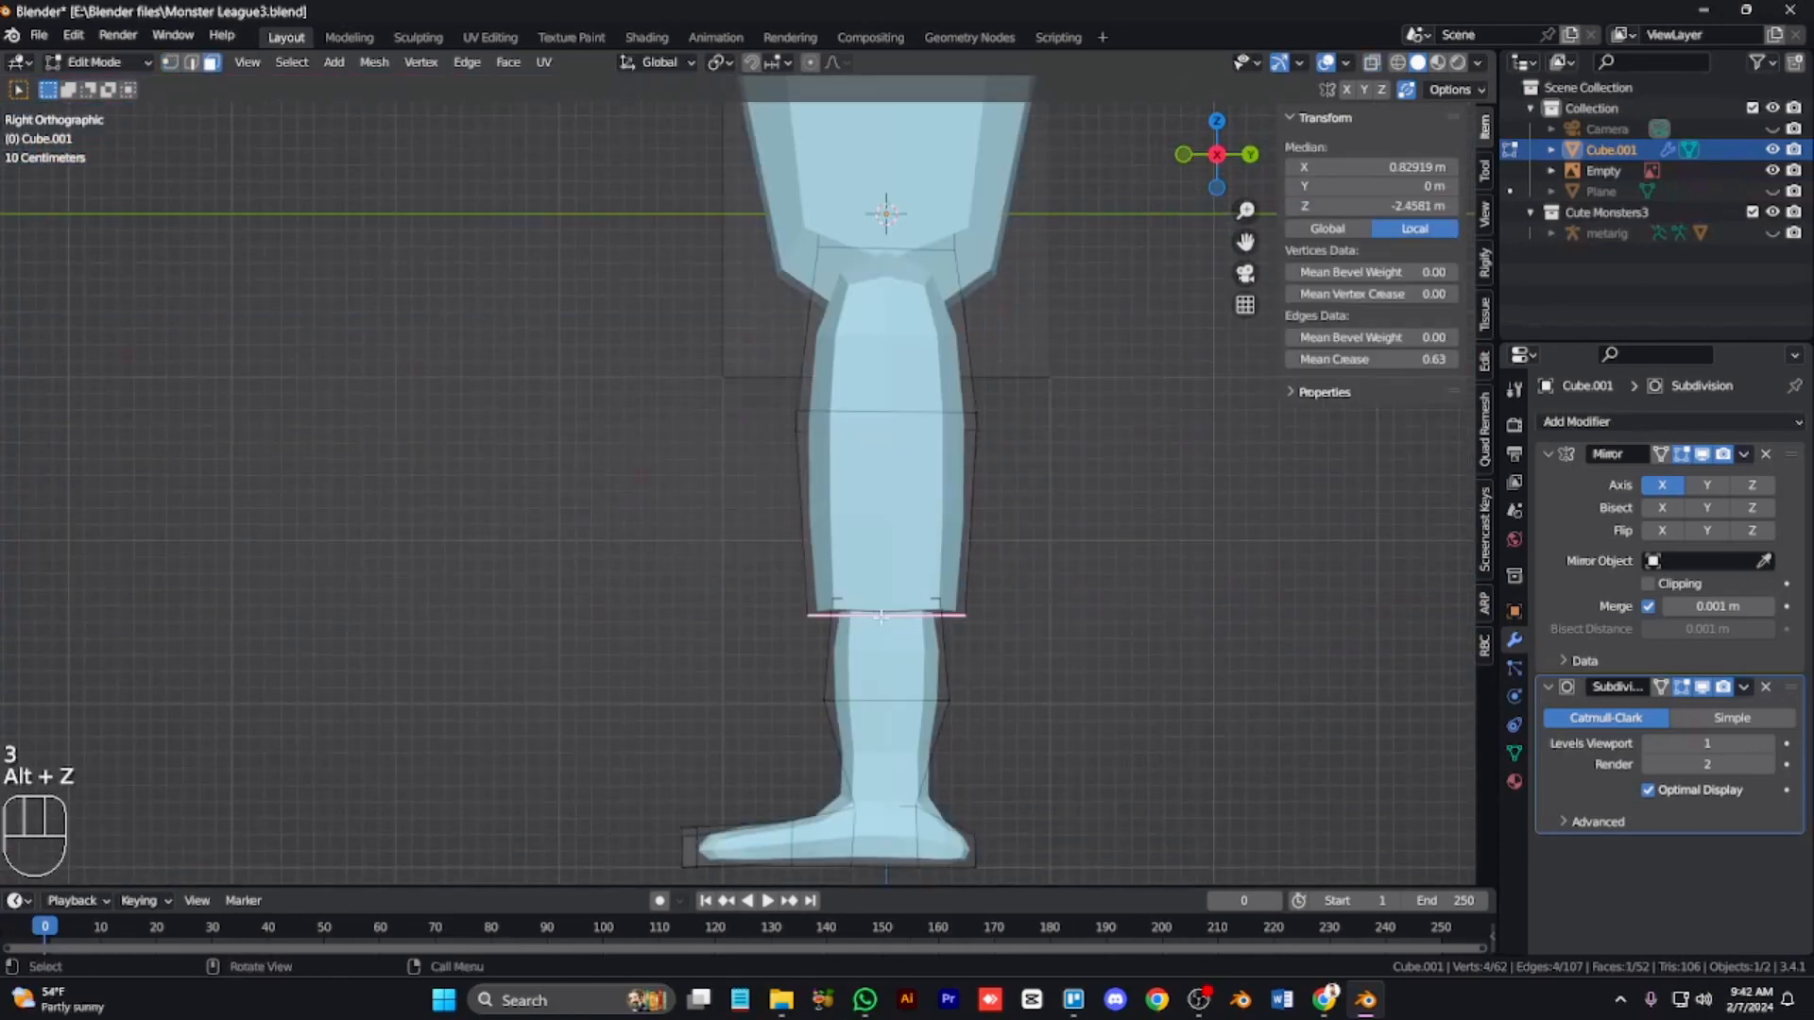
key("alt+z")
left_click_drag(1379, 359, 1299, 359)
right_click(1124, 593)
Step: Move the knee's front and back vertices in the side view to shape the knee
key("1")
left_click_drag(746, 605, 820, 647)
key("g")
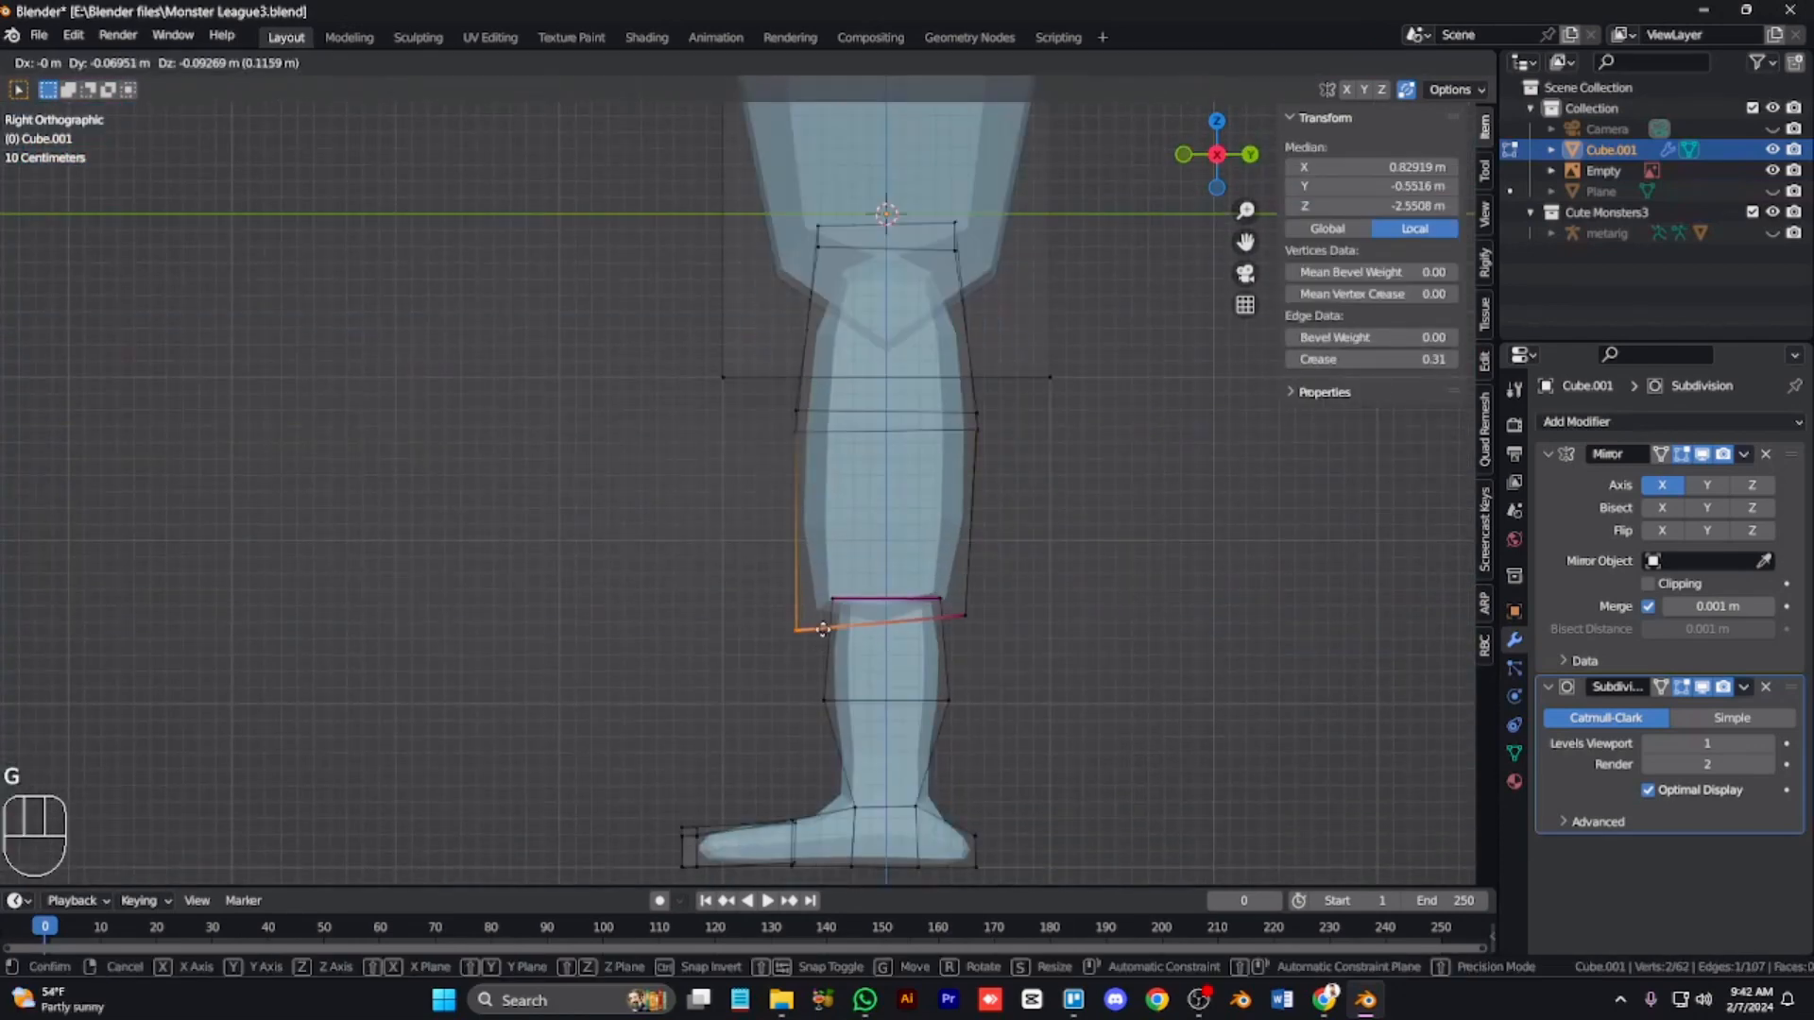
left_click(809, 660)
left_click_drag(952, 650, 994, 591)
key("g")
left_click(993, 587)
Step: Select the whole shoulder block, rotate it outward and move it into place
key("alt+z")
key("KP_1")
key("KP_Subtract")
key("KP_Subtract")
key("ctrl+KP_8")
key("ctrl+KP_8")
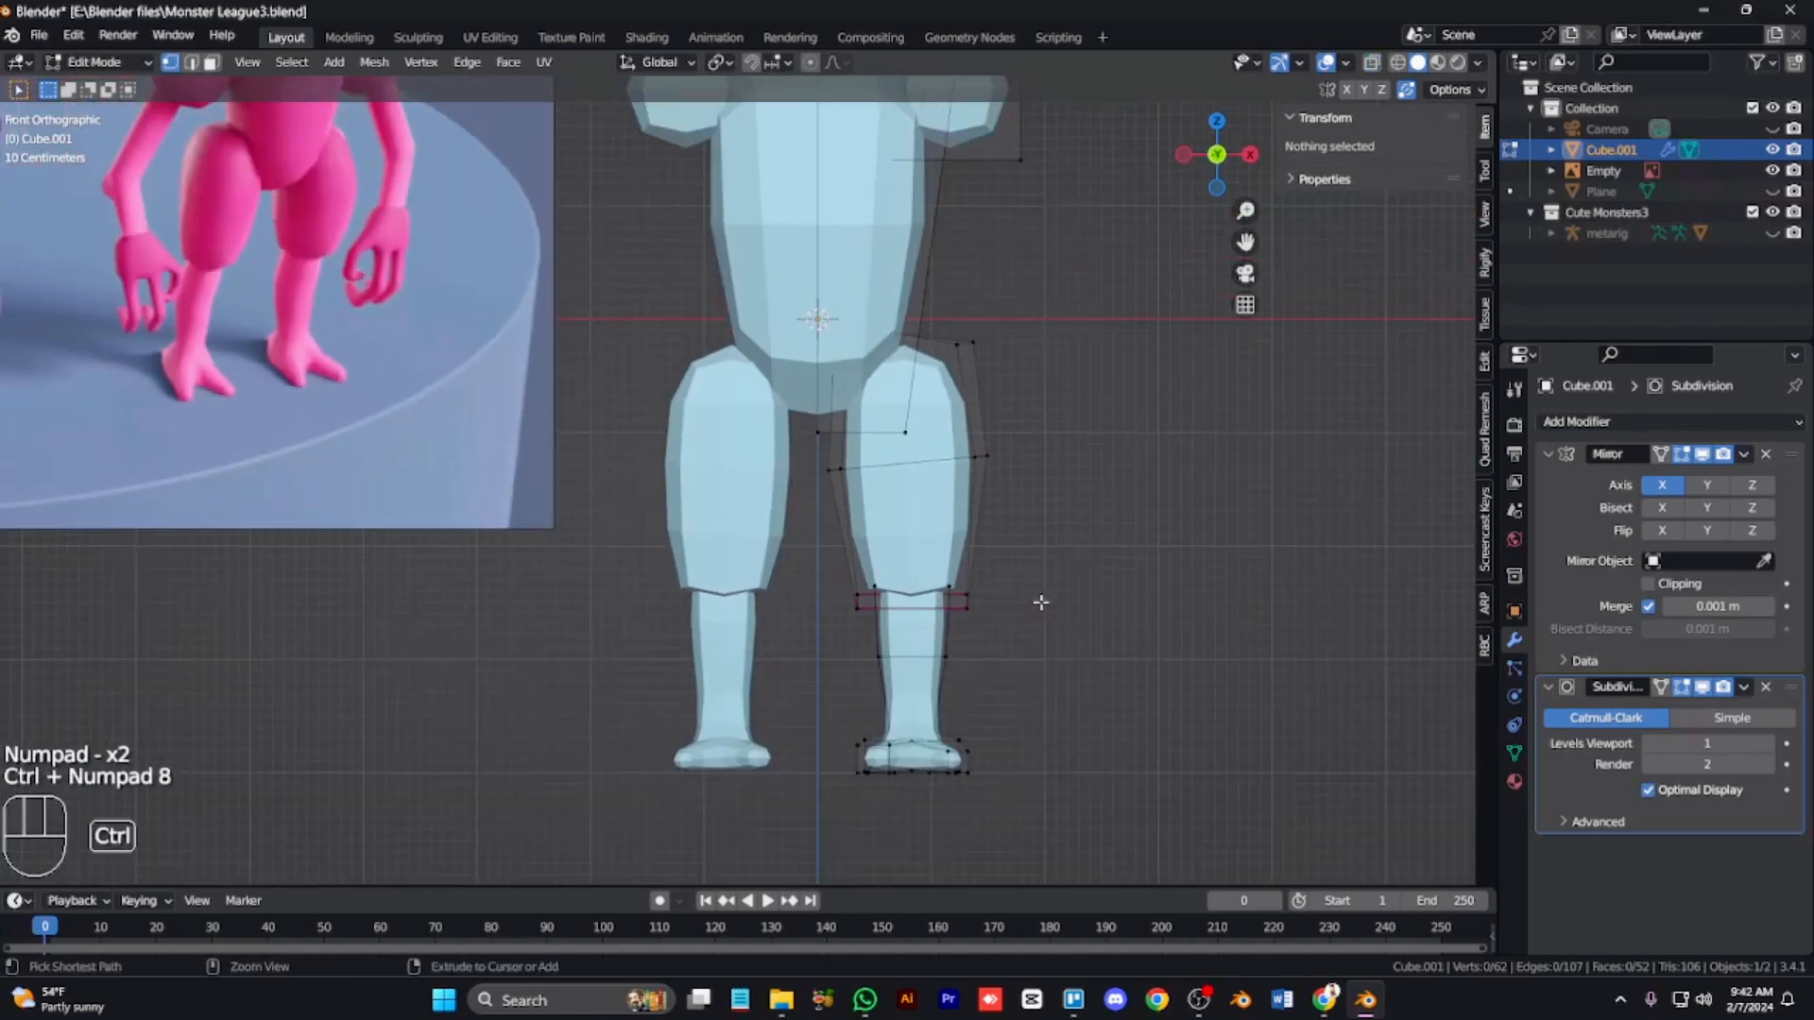
key("ctrl+KP_8")
key("ctrl+KP_8")
key("ctrl+KP_8")
key("shift+a")
key("l")
key("l")
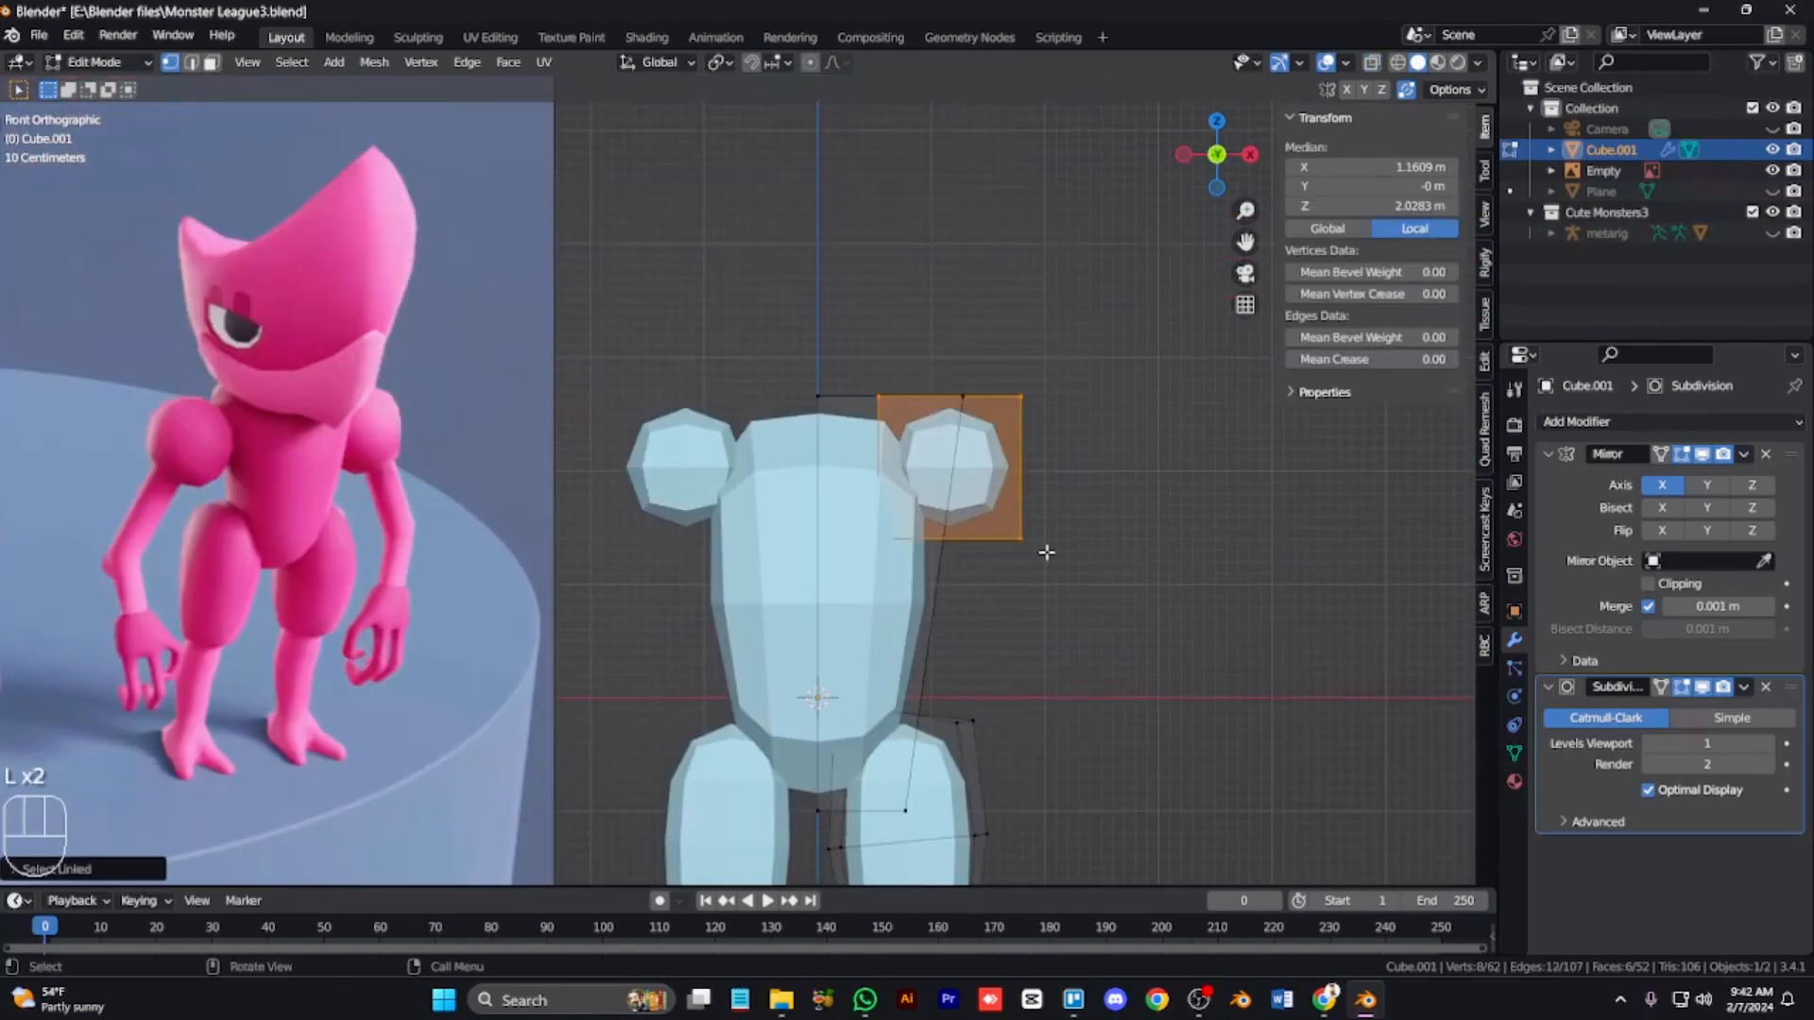
key("r")
left_click(1061, 511)
key("g")
left_click(1065, 508)
Step: Move the shoulder block along Z to adjust its height
key("g")
key("z")
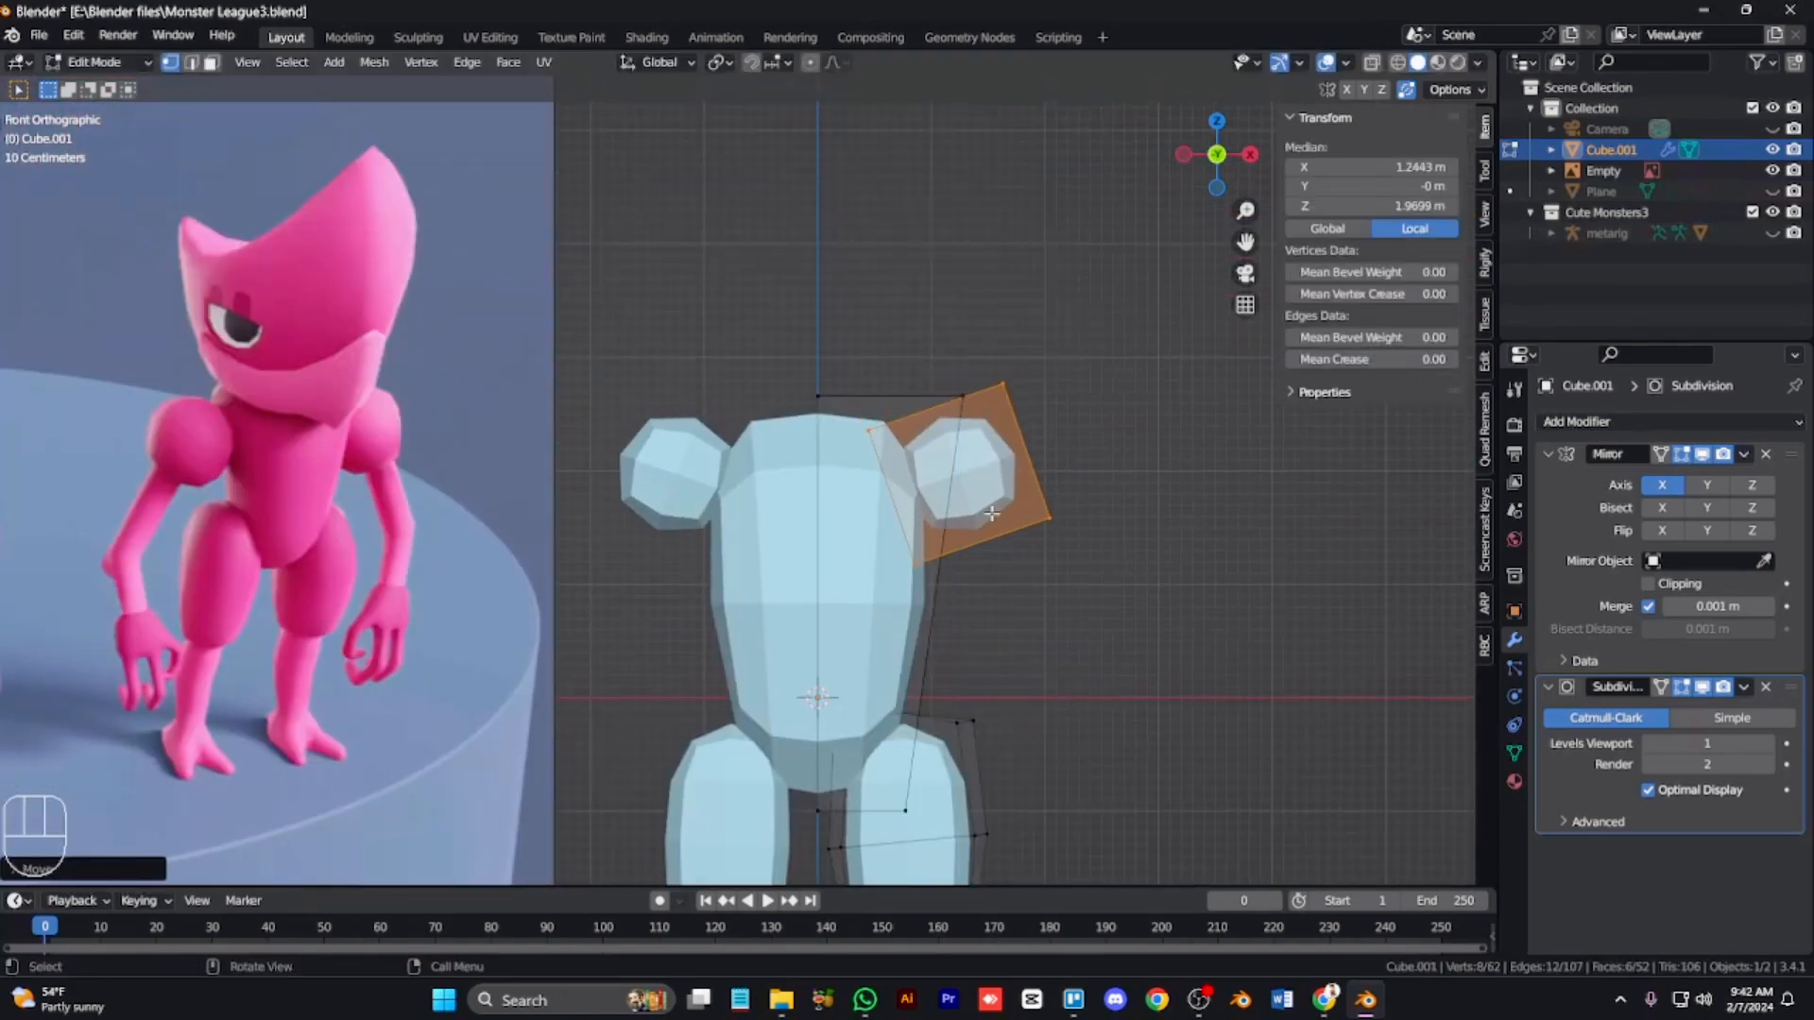
scroll(1096, 567, "down", 1)
key("alt+z")
left_click(1143, 621)
left_click(1102, 627)
key("alt+z")
scroll(1100, 627, "down", 3, "alt")
scroll(1100, 627, "down", 3)
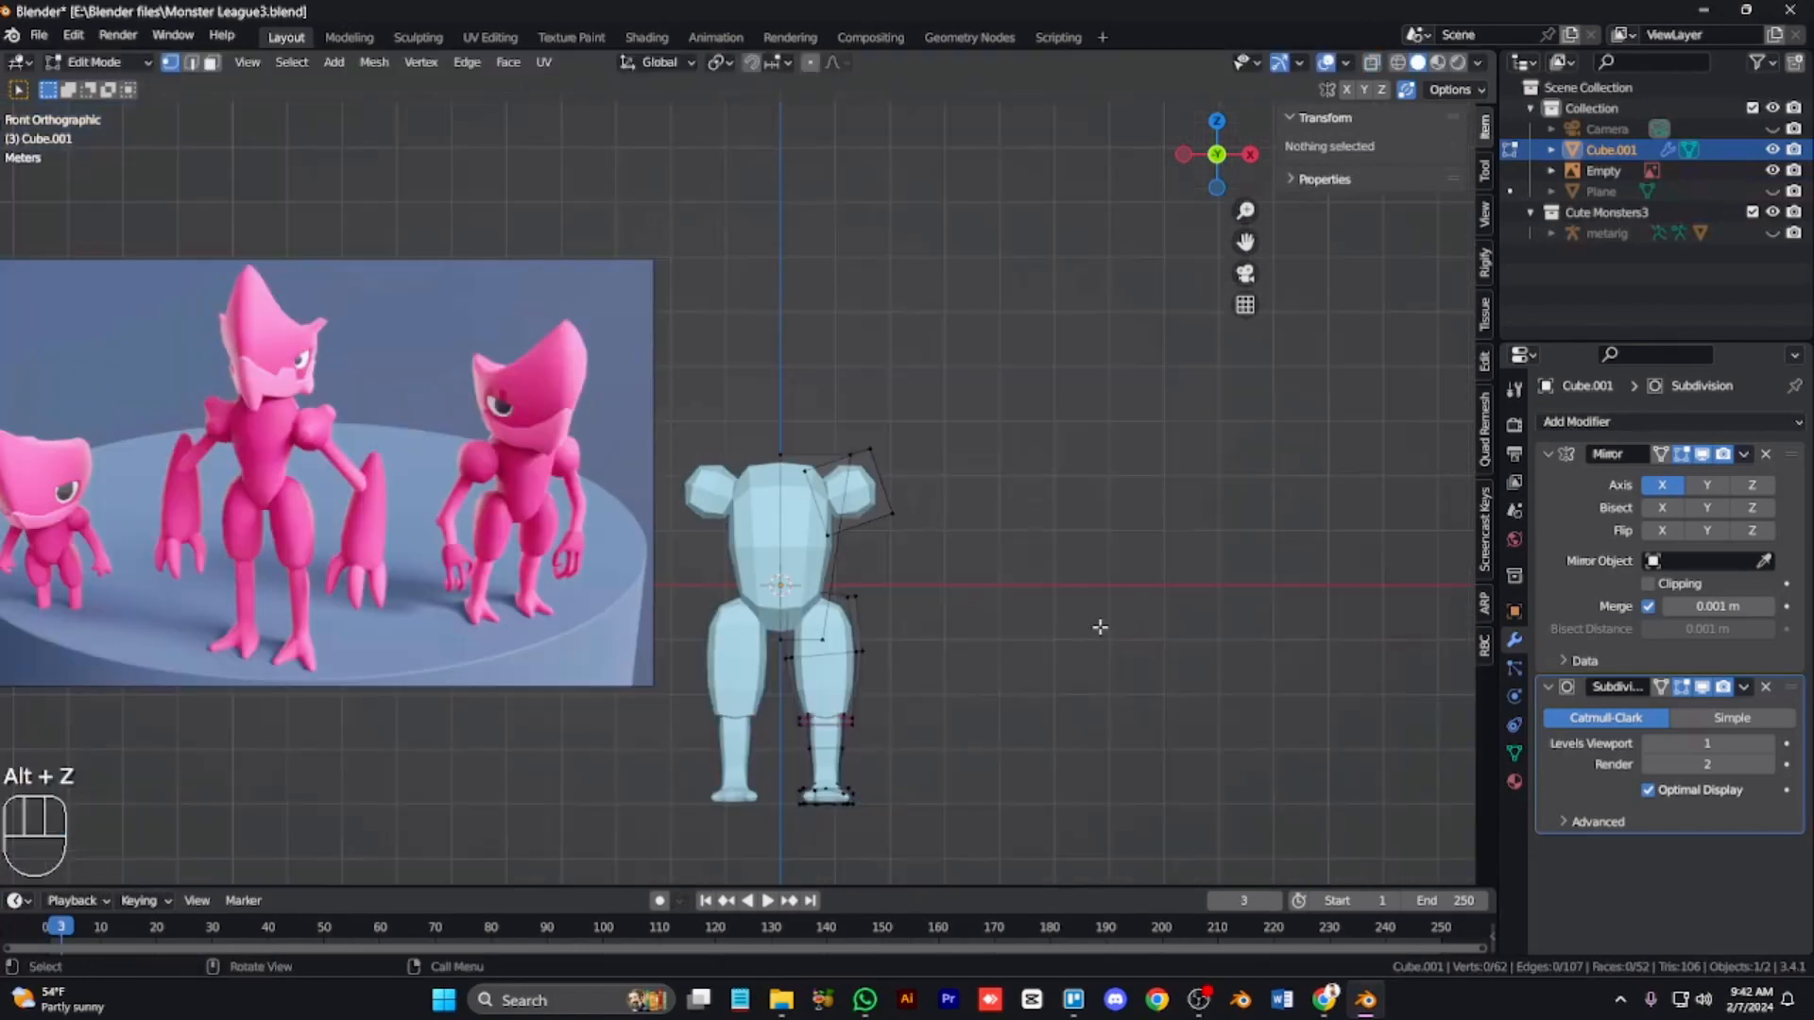
Step: Select the whole leg and move it outward along X
key("alt+z")
key("l")
key("g")
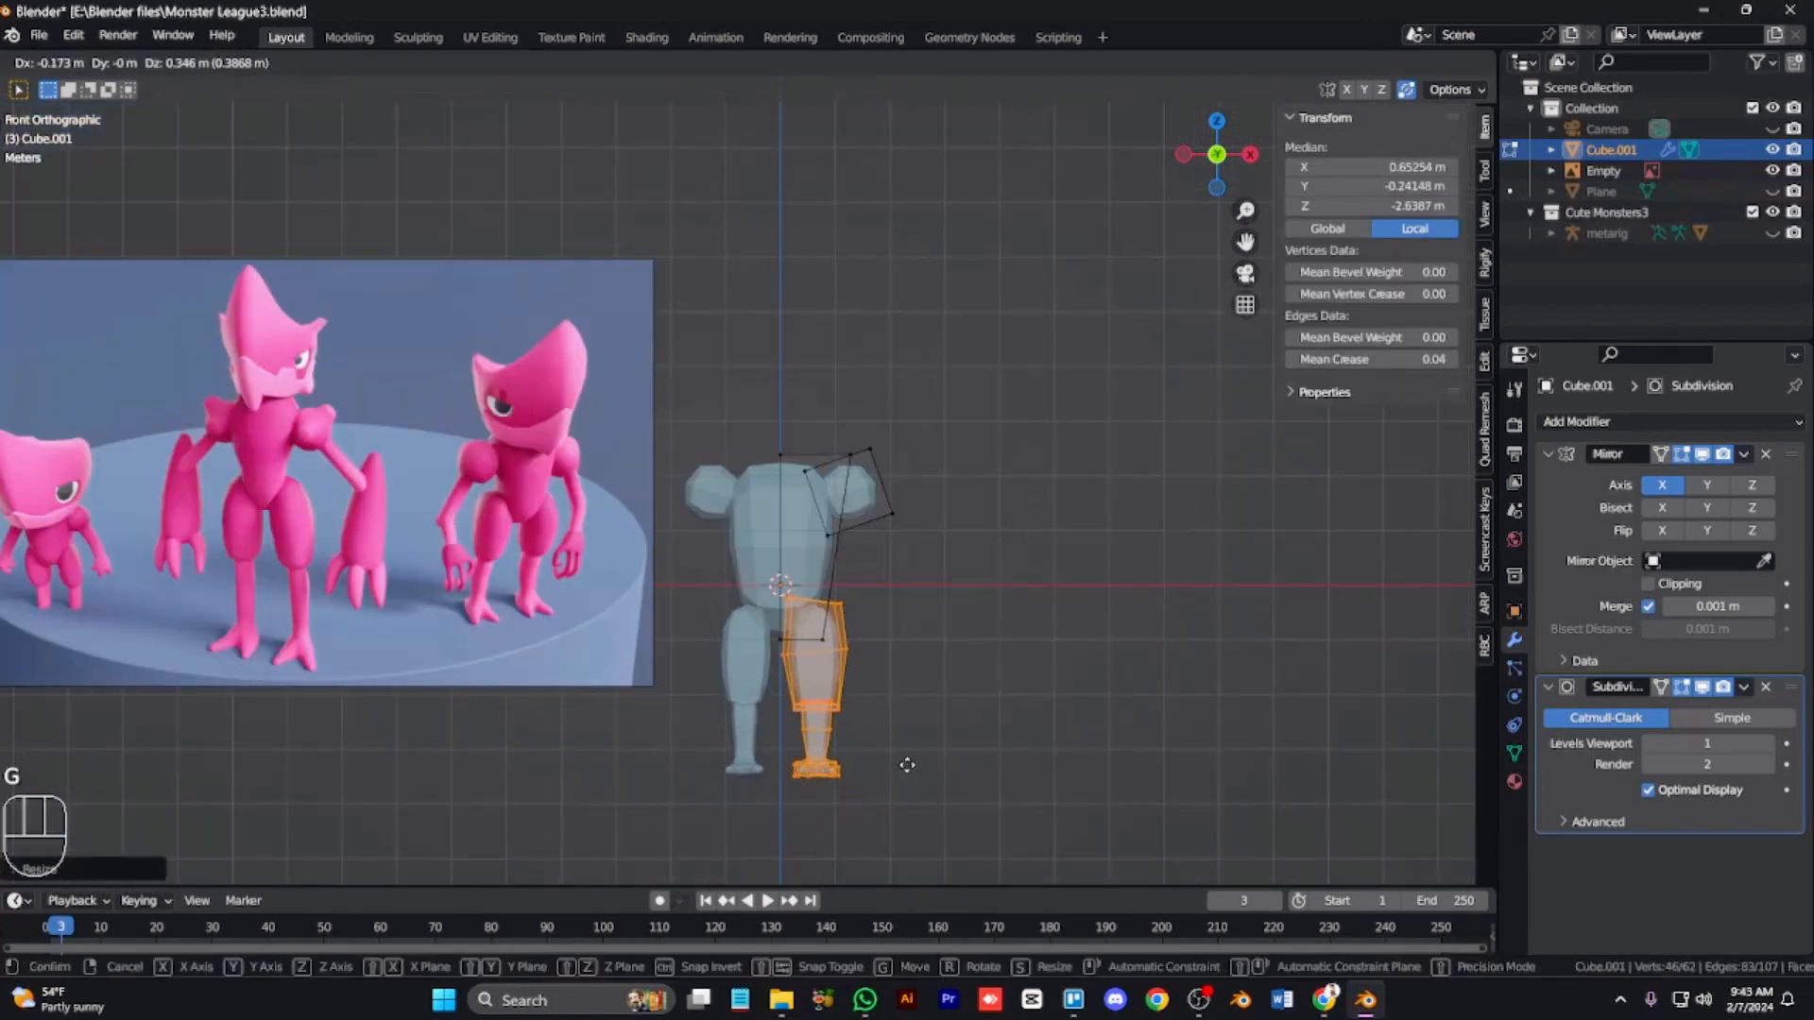
key("x")
left_click(907, 759)
left_click(954, 749)
key("alt+z")
key("Tab")
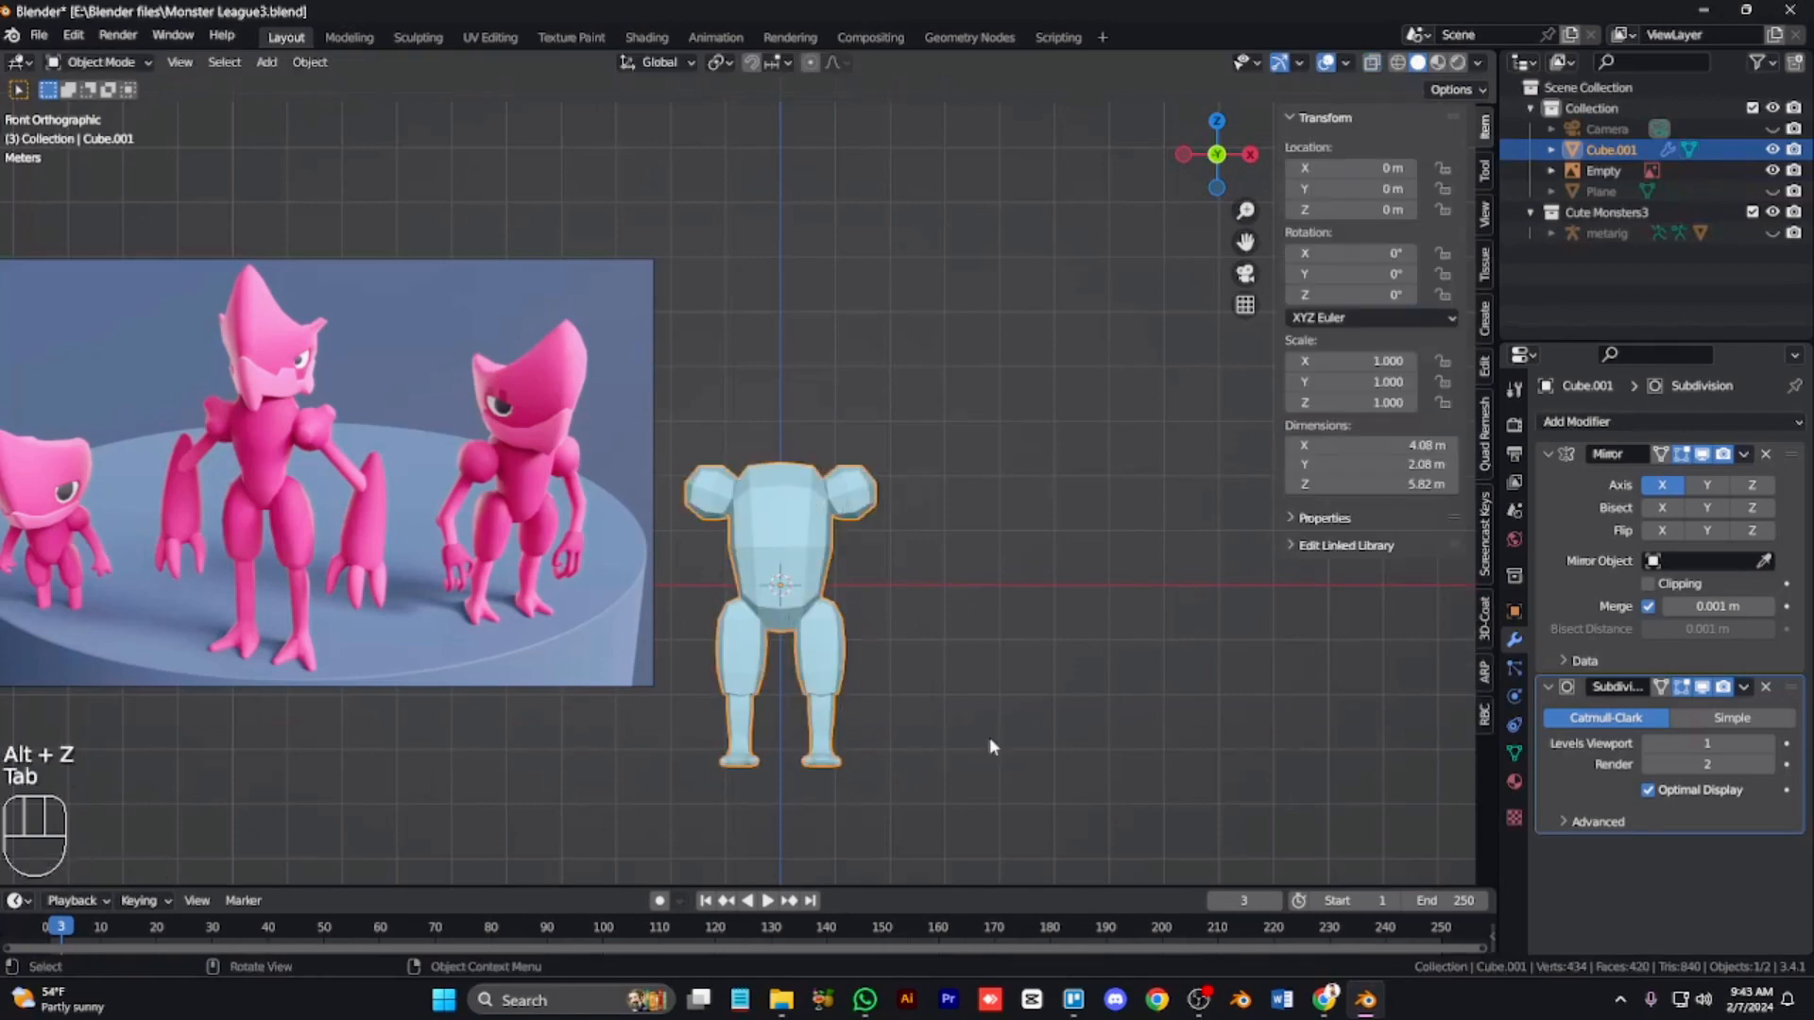
Step: Extrude the shoulder's lower face downward along its normal to form the upper arm
scroll(954, 736, "up", 4)
key("Tab")
key("alt+z")
left_click(1036, 540)
left_click(1035, 534, "shift")
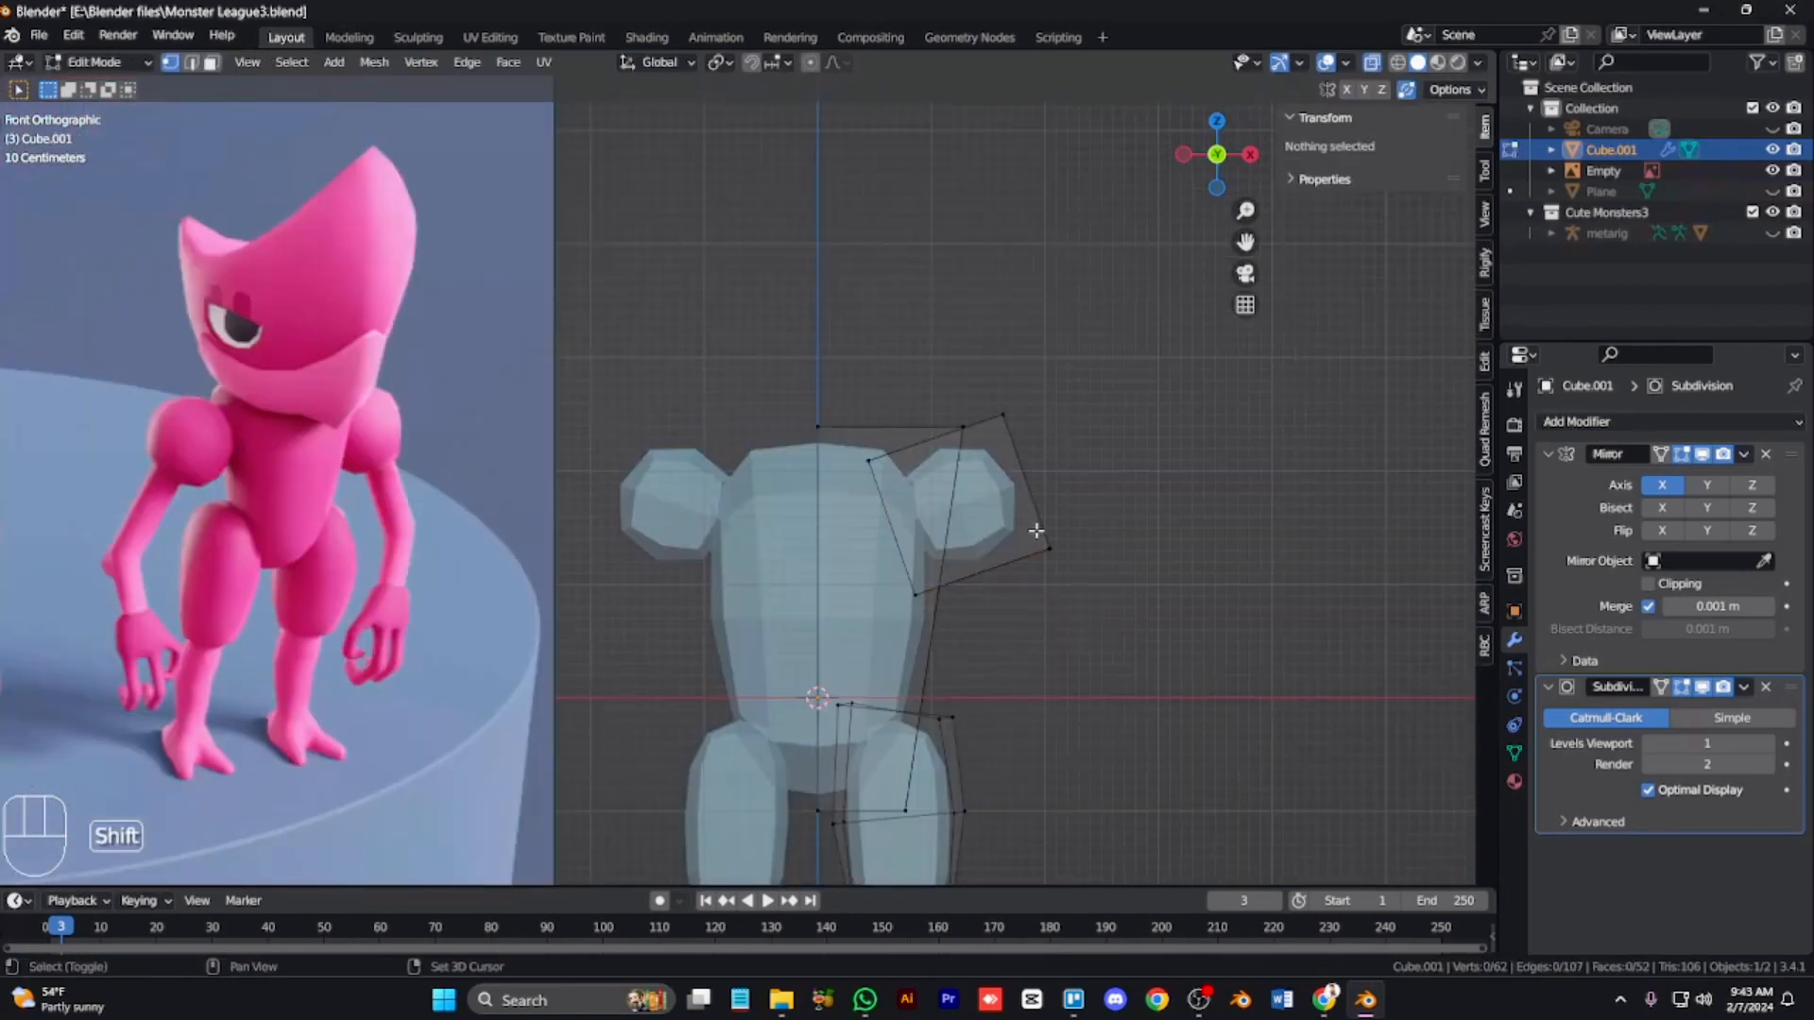
left_click_drag(1102, 621, 1035, 549)
left_click_drag(1036, 552, 702, 621, "shift")
key("shift+d")
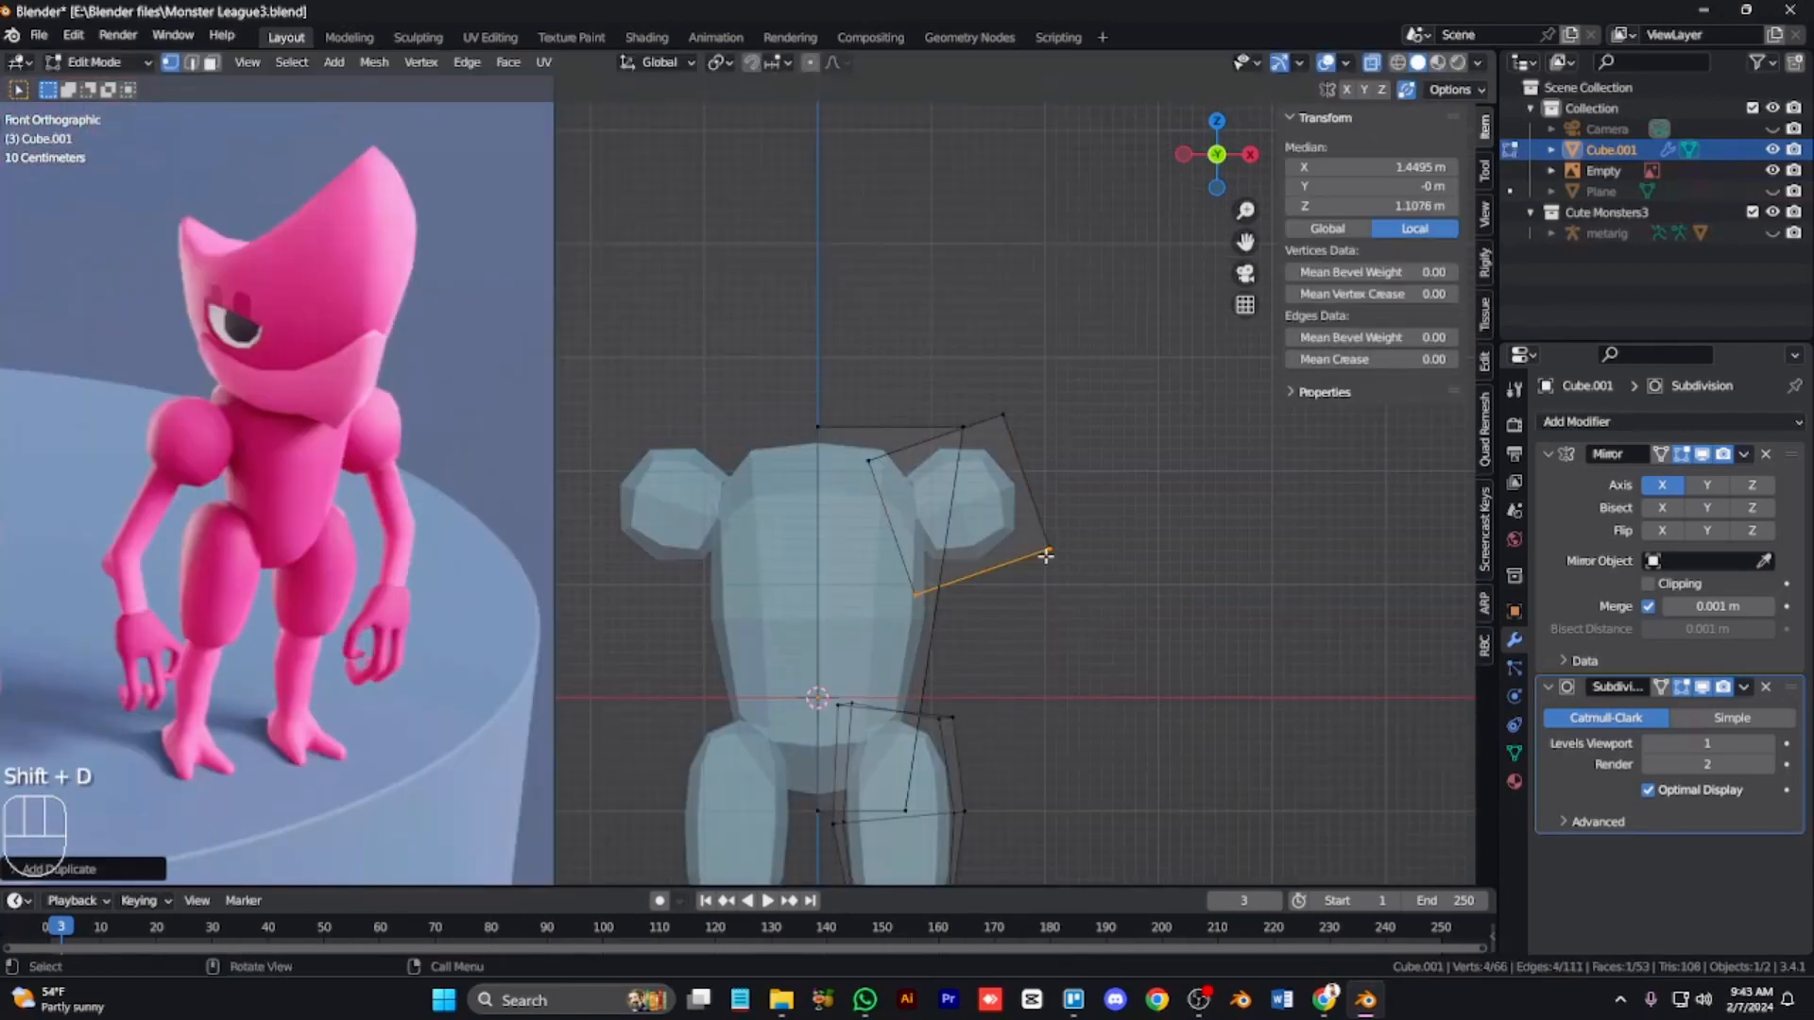
key("g")
key("e")
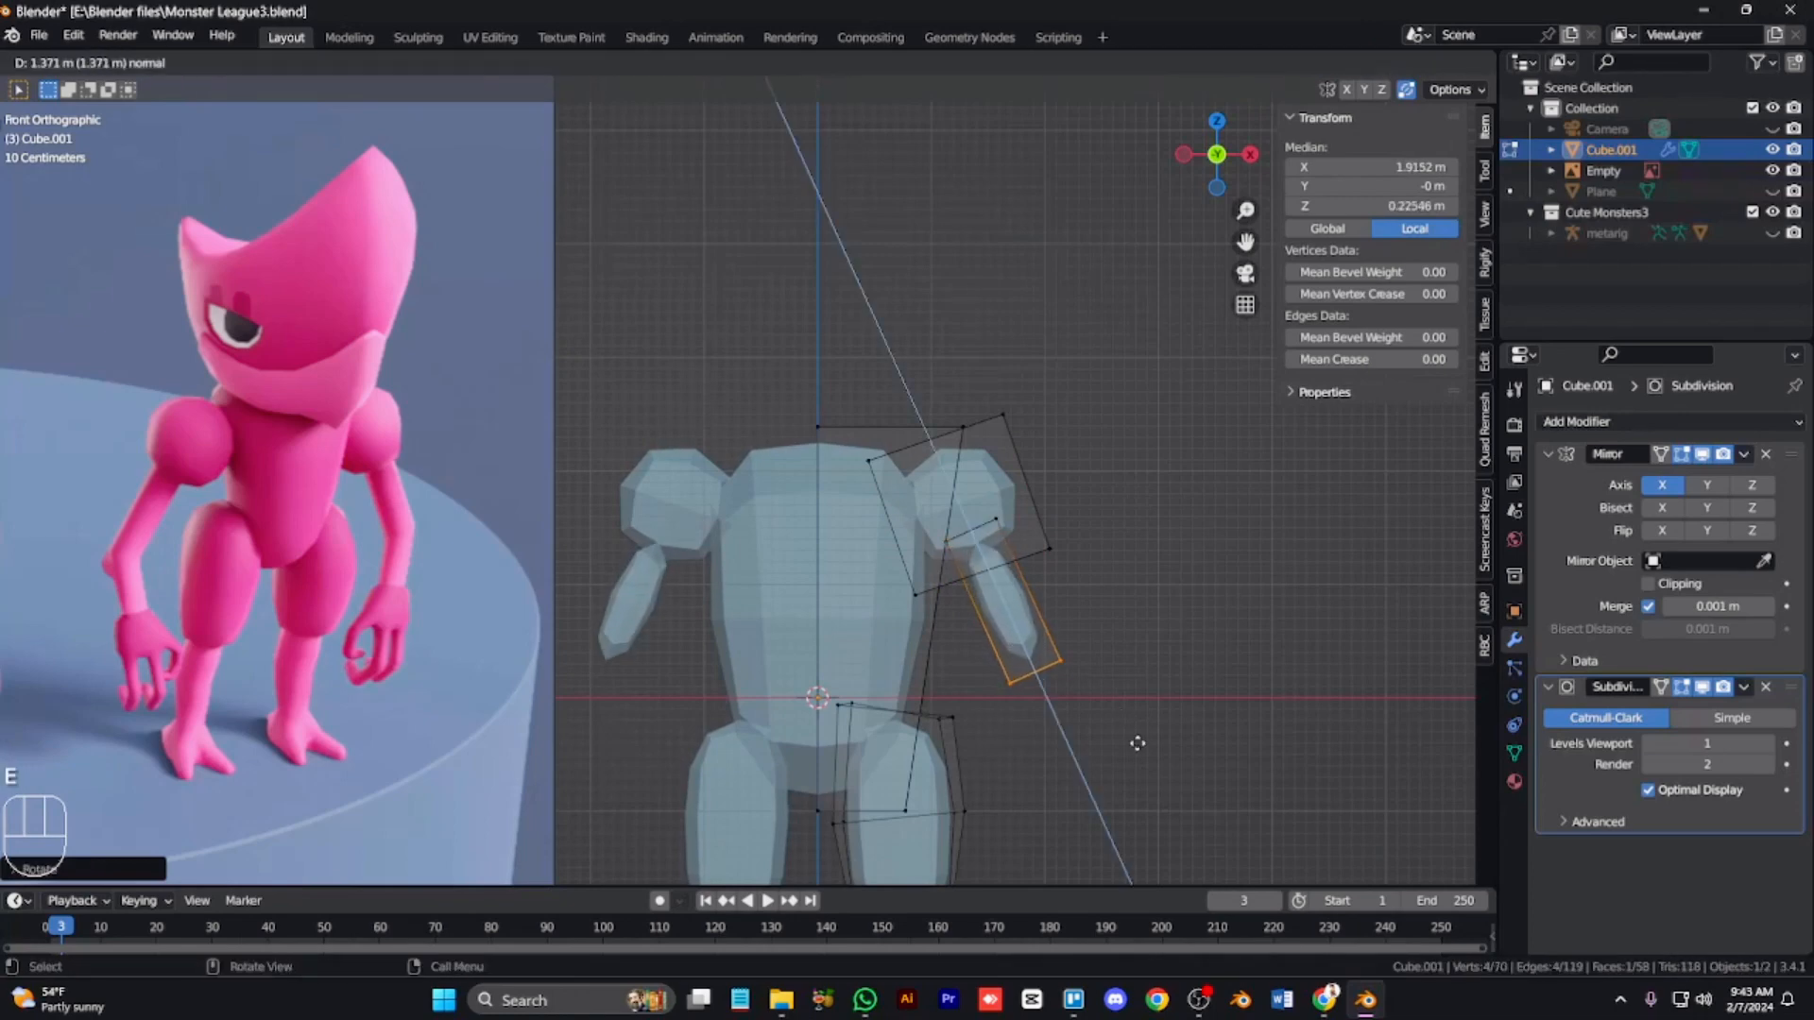
Step: Slide an edge loop along the arm in the side view
key("KP_3")
key("r")
right_click(1106, 709)
left_click_drag(977, 627, 1021, 690)
key("g")
key("g")
left_click(1002, 642)
Step: Extrude the arm's end face further along its normal to lengthen the arm
key("3")
left_click(1046, 660)
key("e")
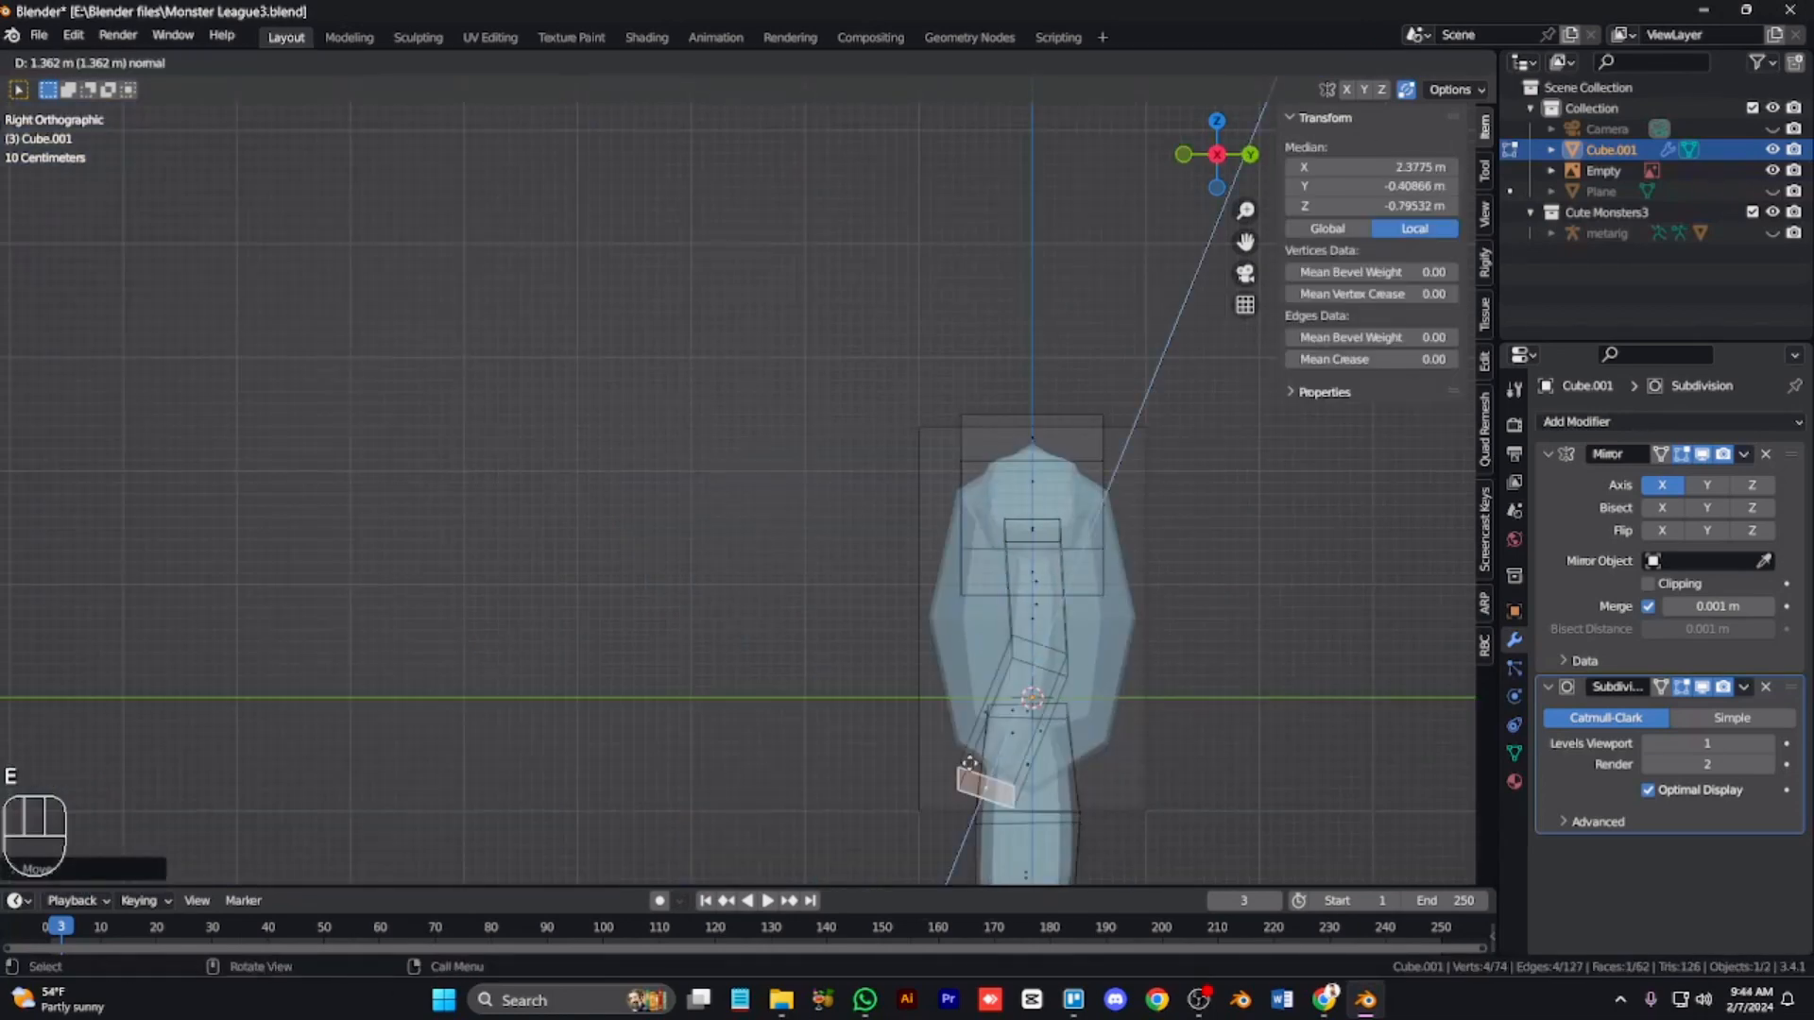
left_click(988, 770)
key("KP_1")
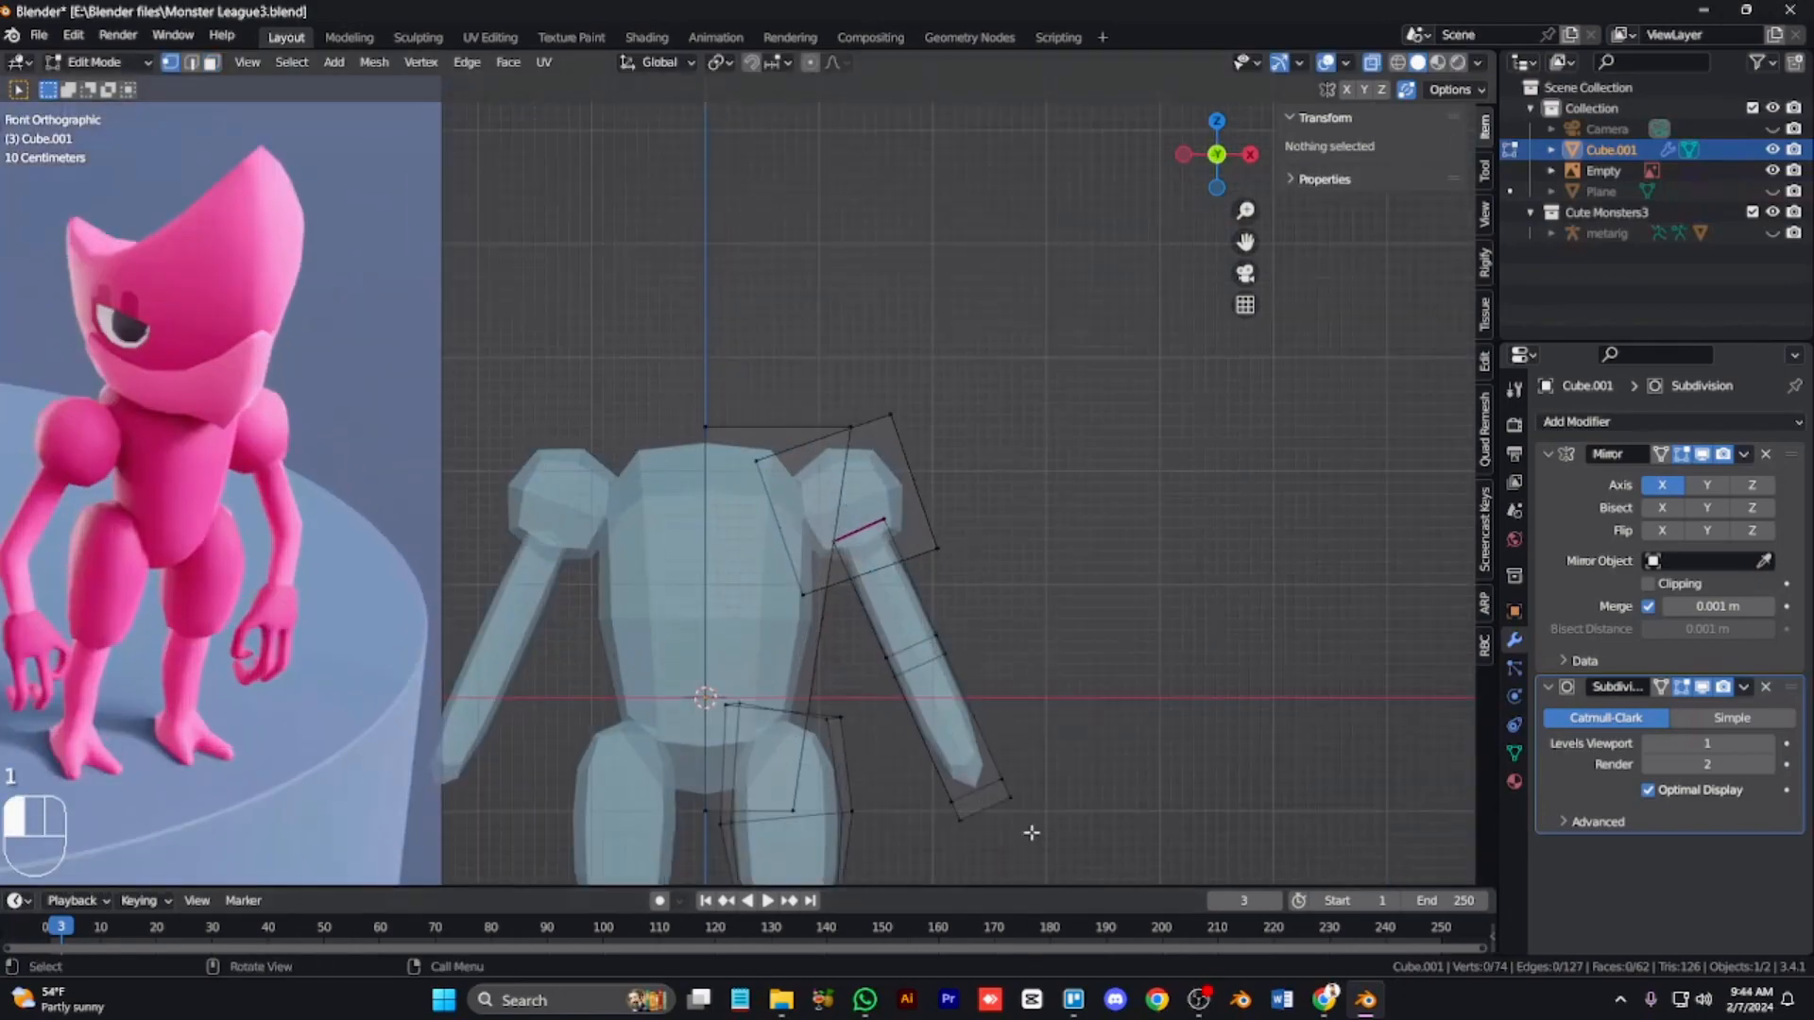
Step: Slide the arm's lower edge loop toward the wrist
left_click(987, 792, "alt")
key("g")
key("g")
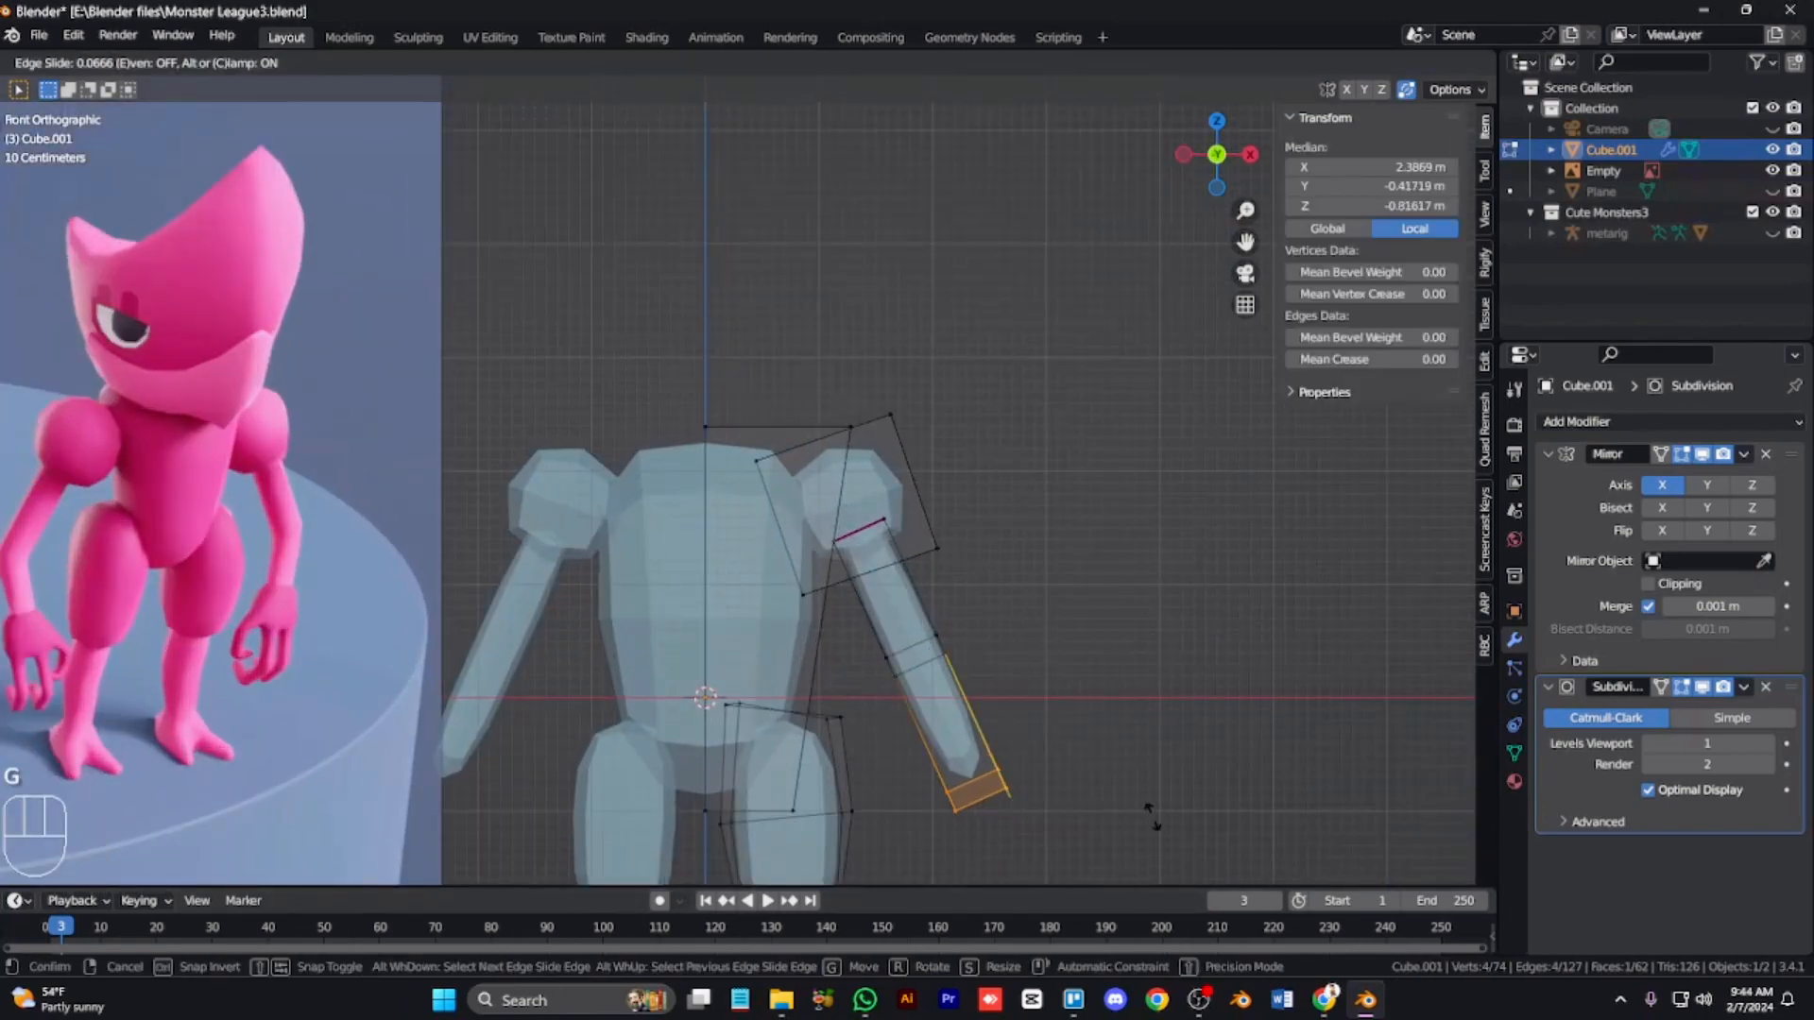
left_click(1151, 814)
Step: Duplicate the arm's end face and move the copy to the wrist
key("KP_3")
key("alt+2")
key("KP_4")
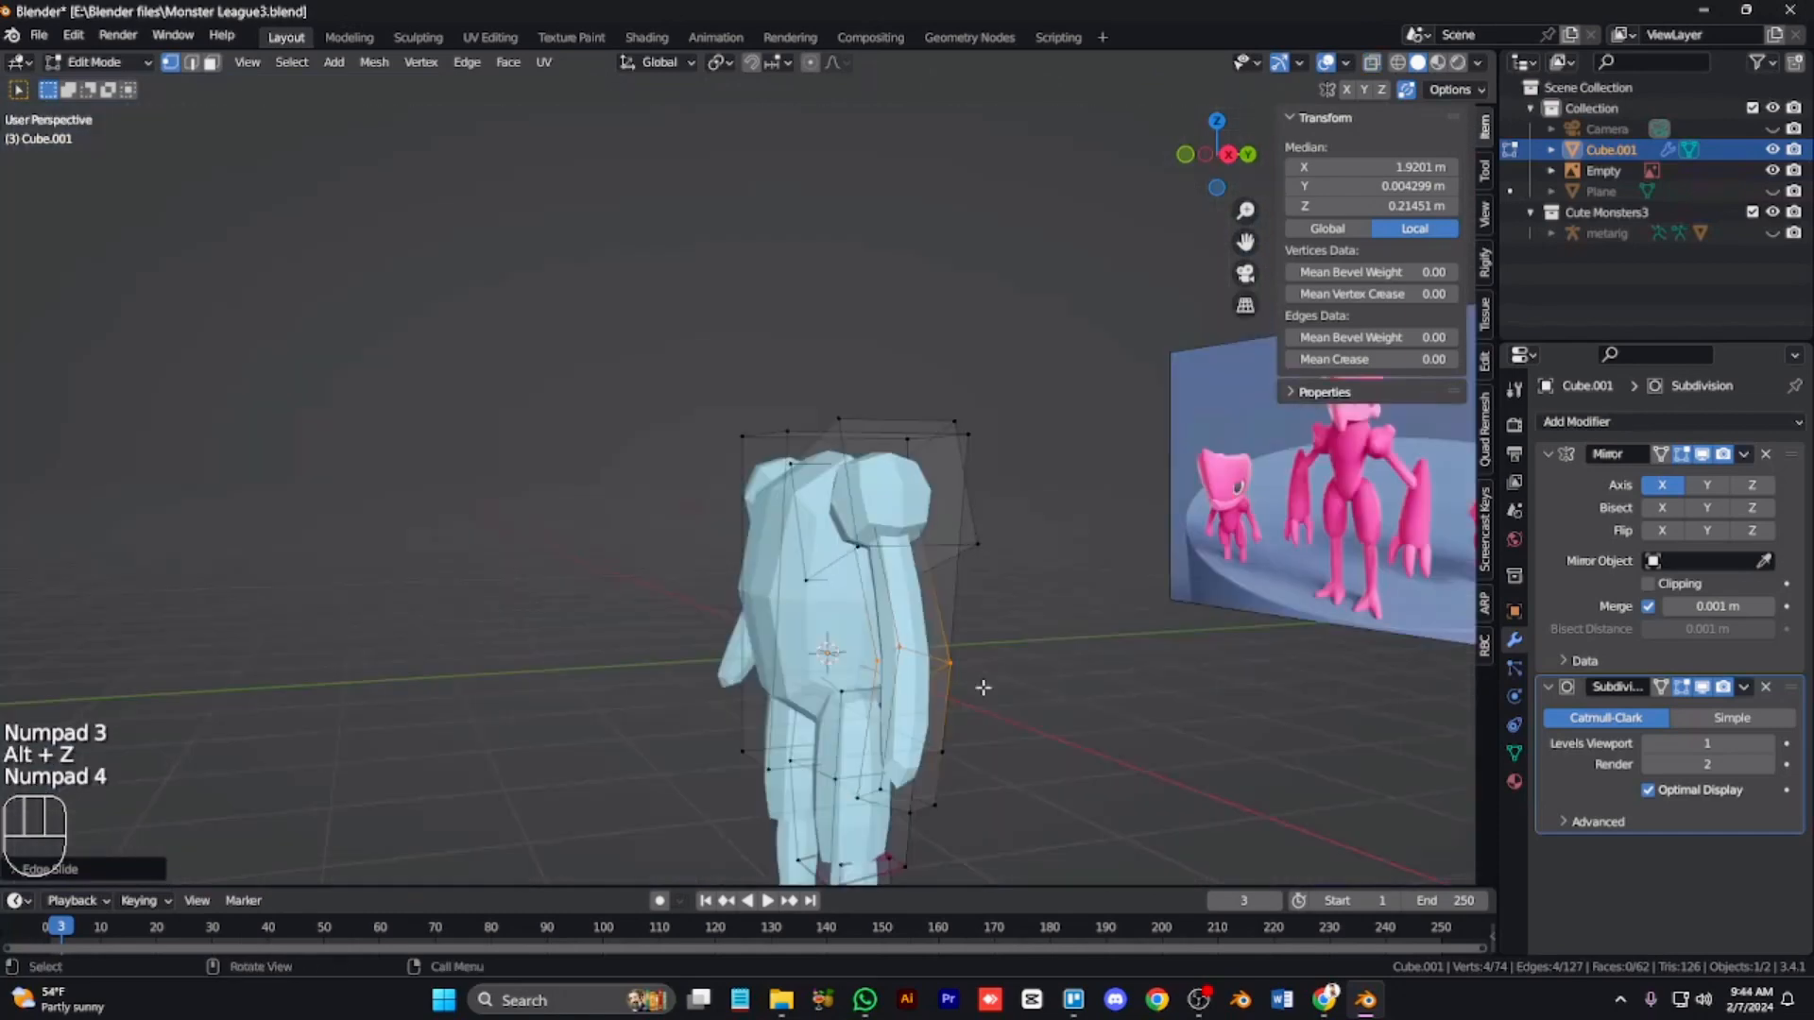
key("KP_4")
key("KP_4")
key("KP_1")
key("ctrl+KP_2")
key("ctrl+KP_2")
key("ctrl+KP_2")
key("ctrl+KP_2")
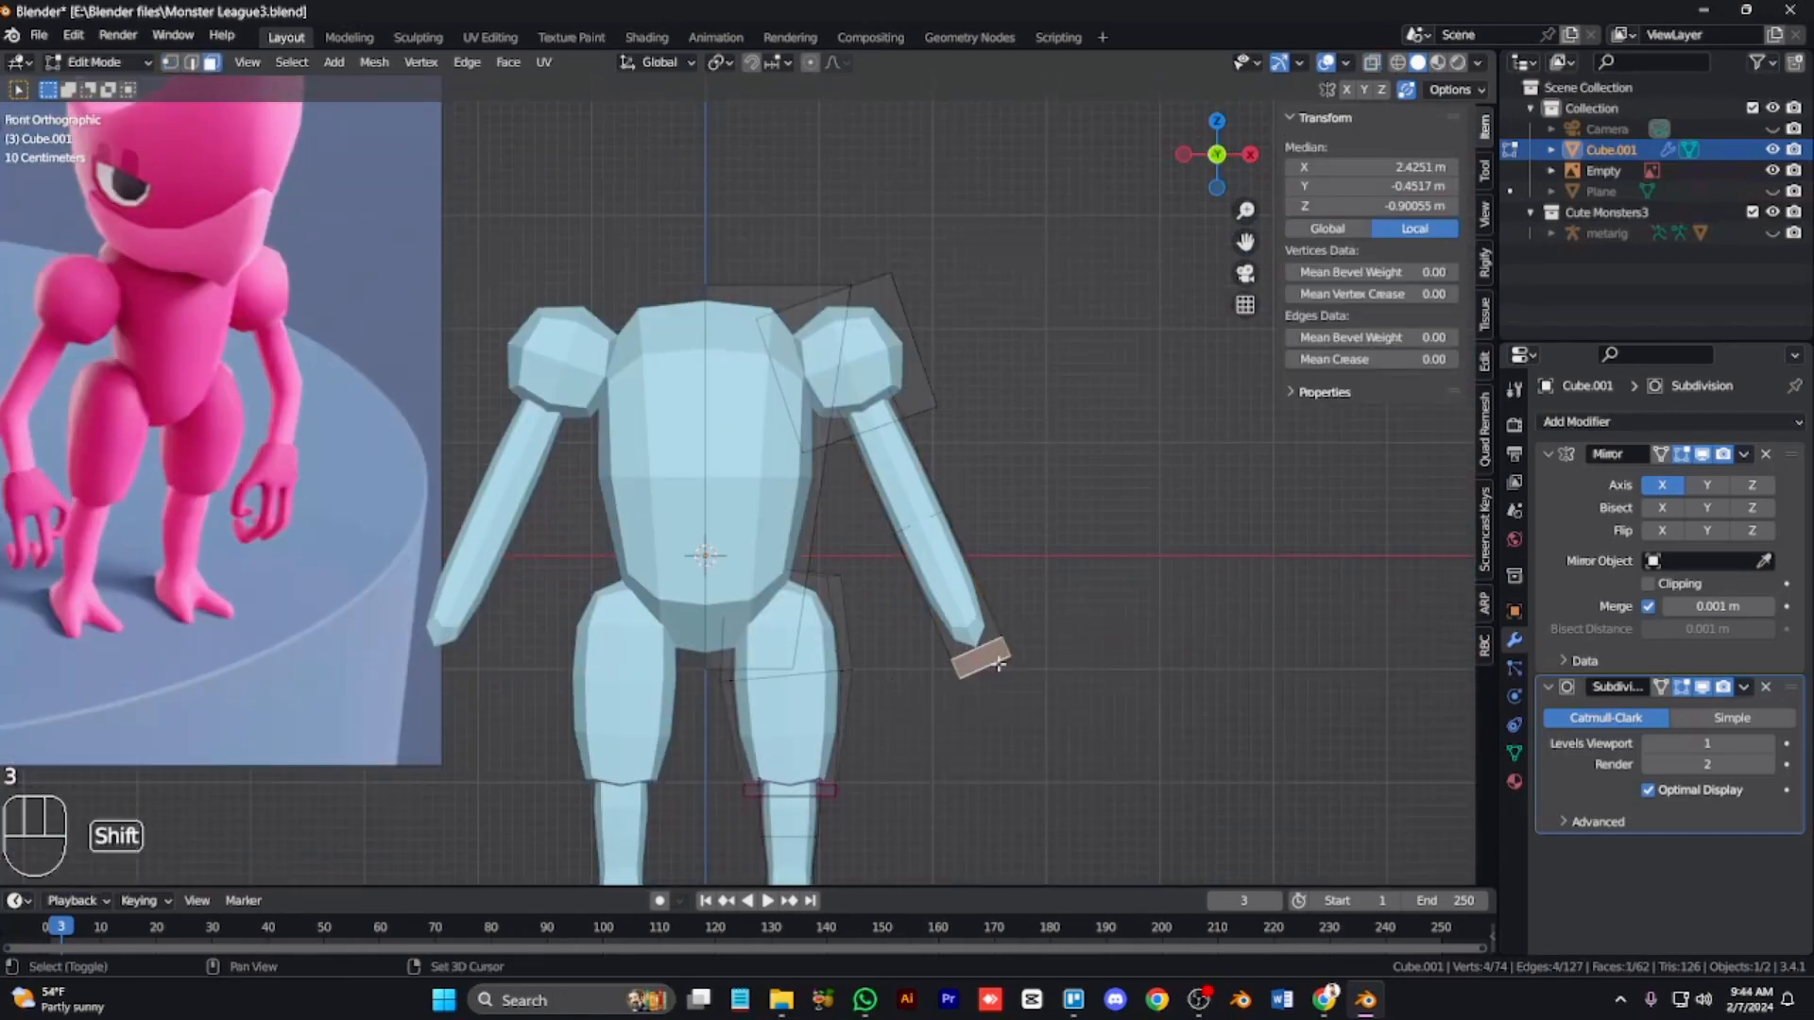
key("shift+d")
key("g")
left_click(1002, 693)
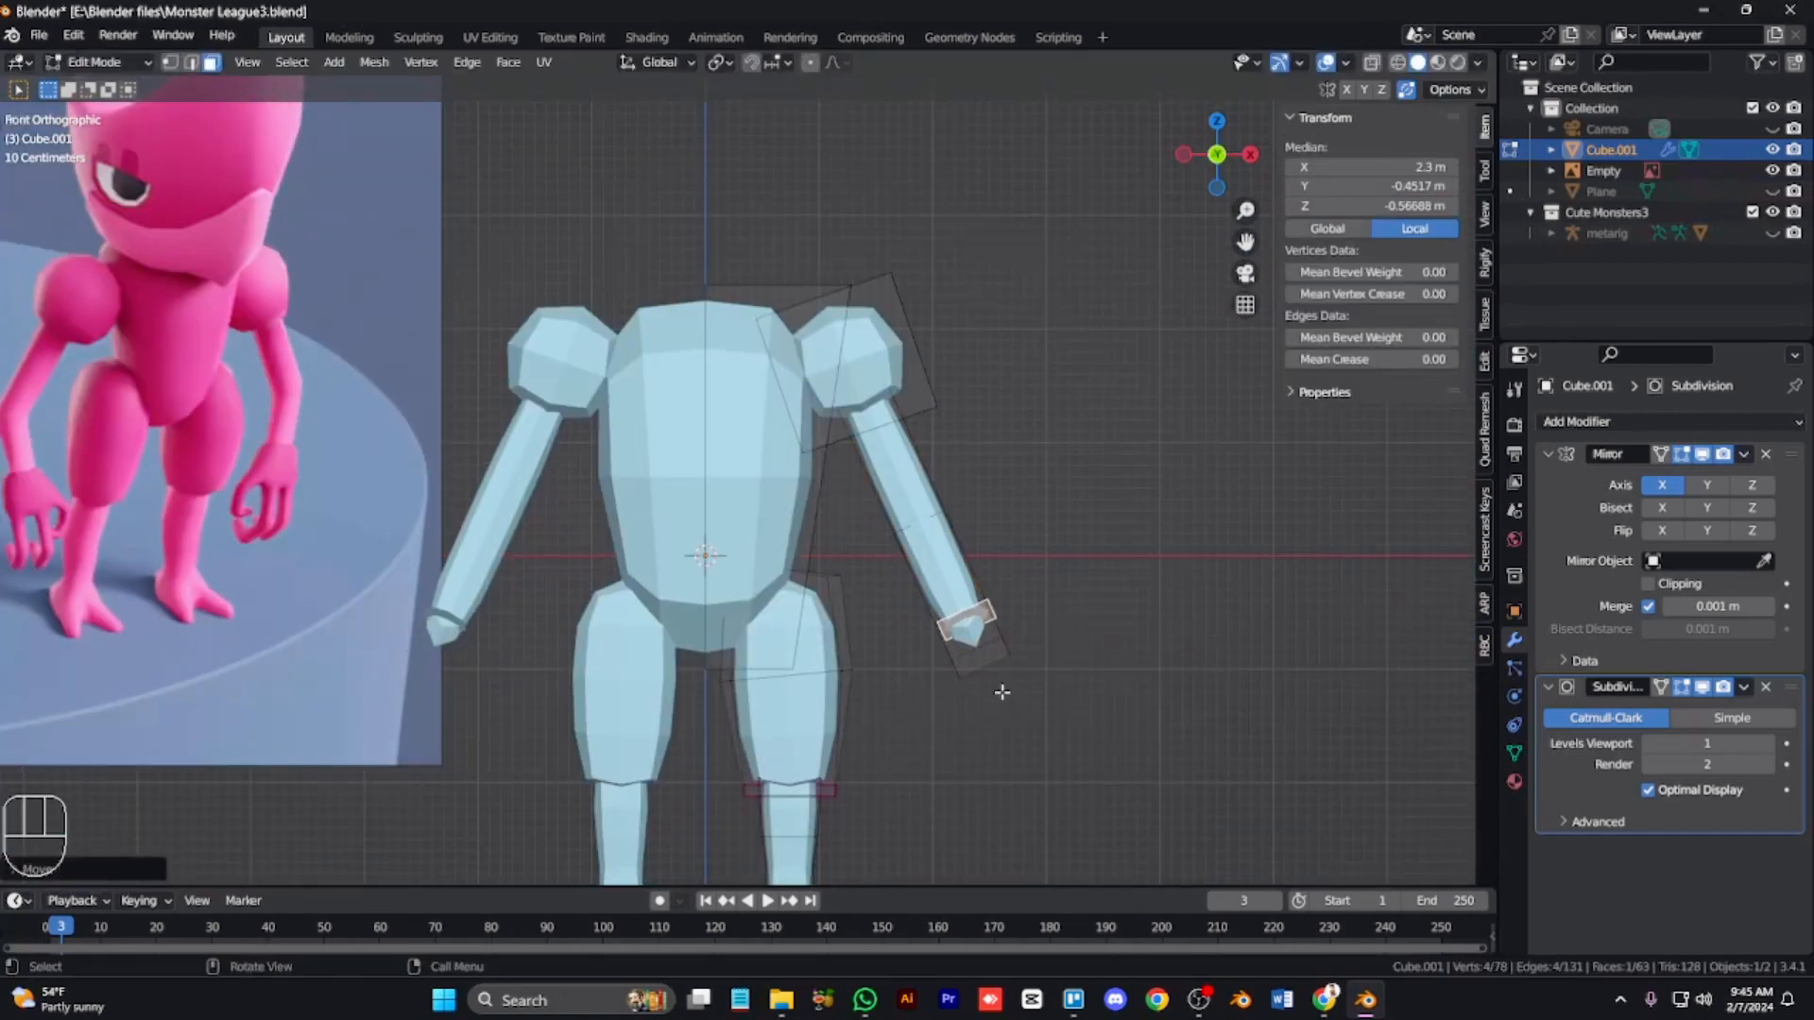
Step: Extrude the duplicated wrist face into a hand block and grow the selection to the whole block
key("e")
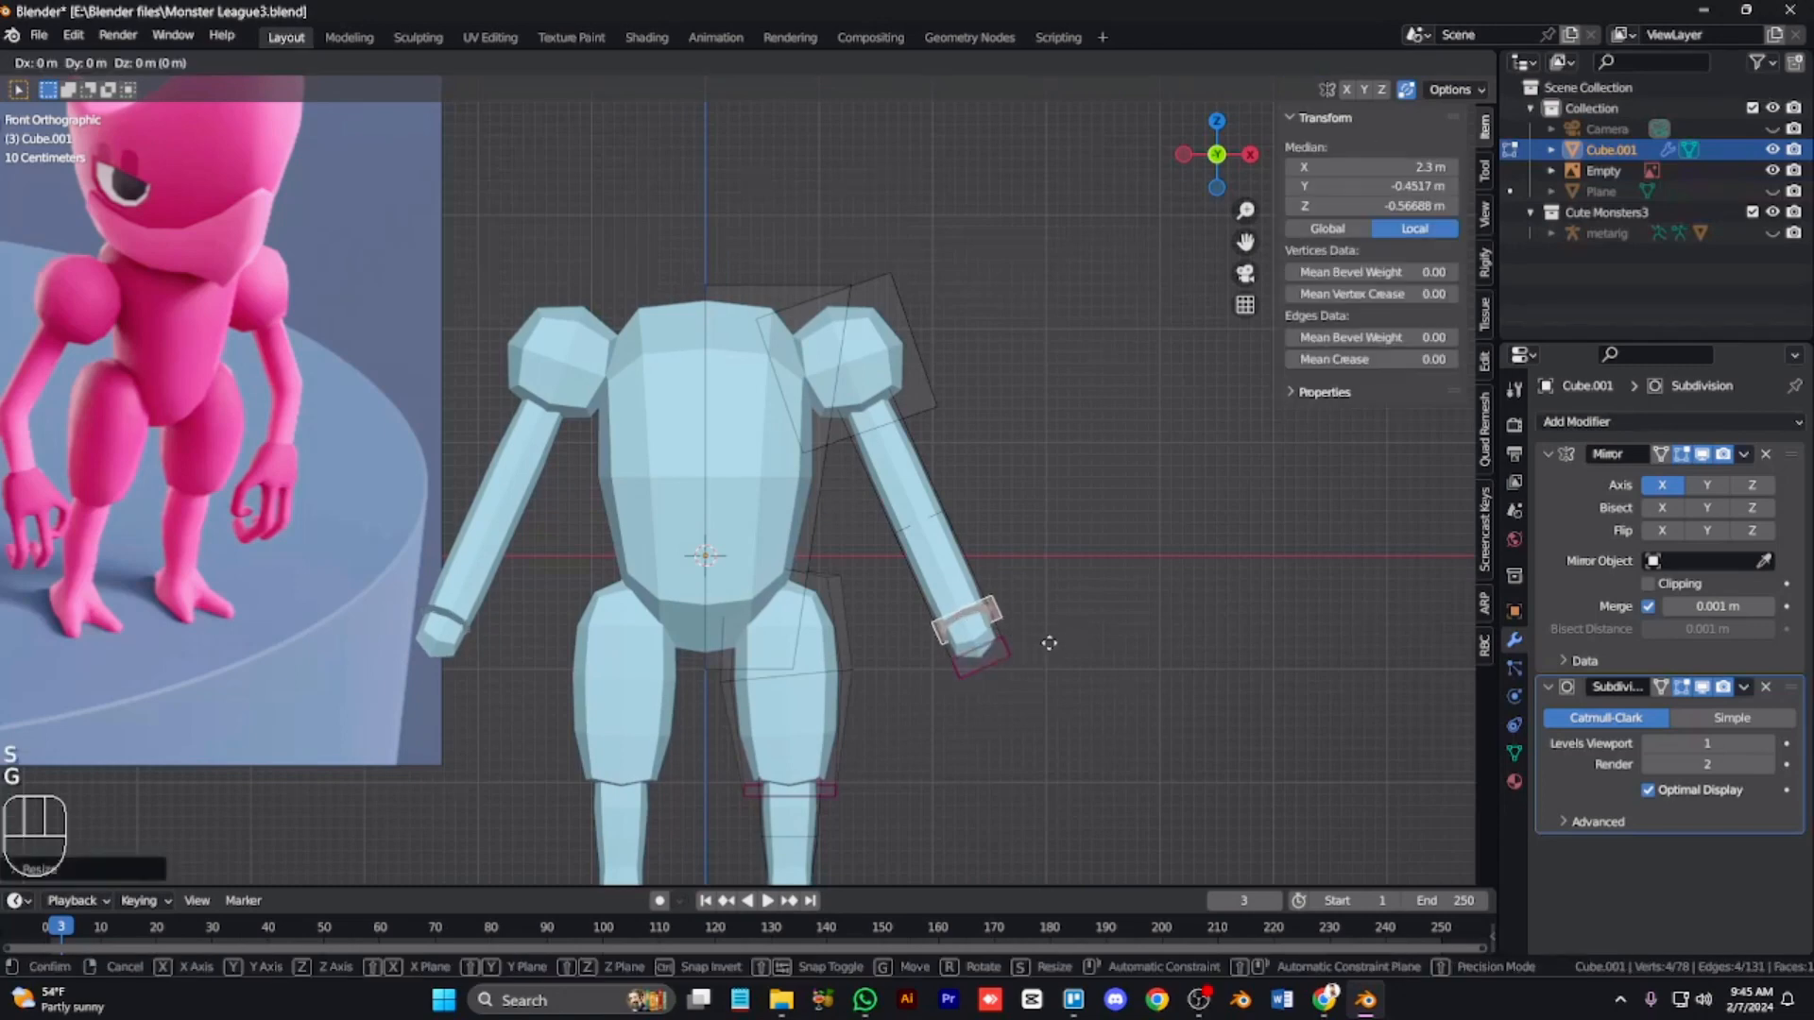
left_click(1085, 775)
key("ctrl+KP_Add")
key("ctrl+KP_Add")
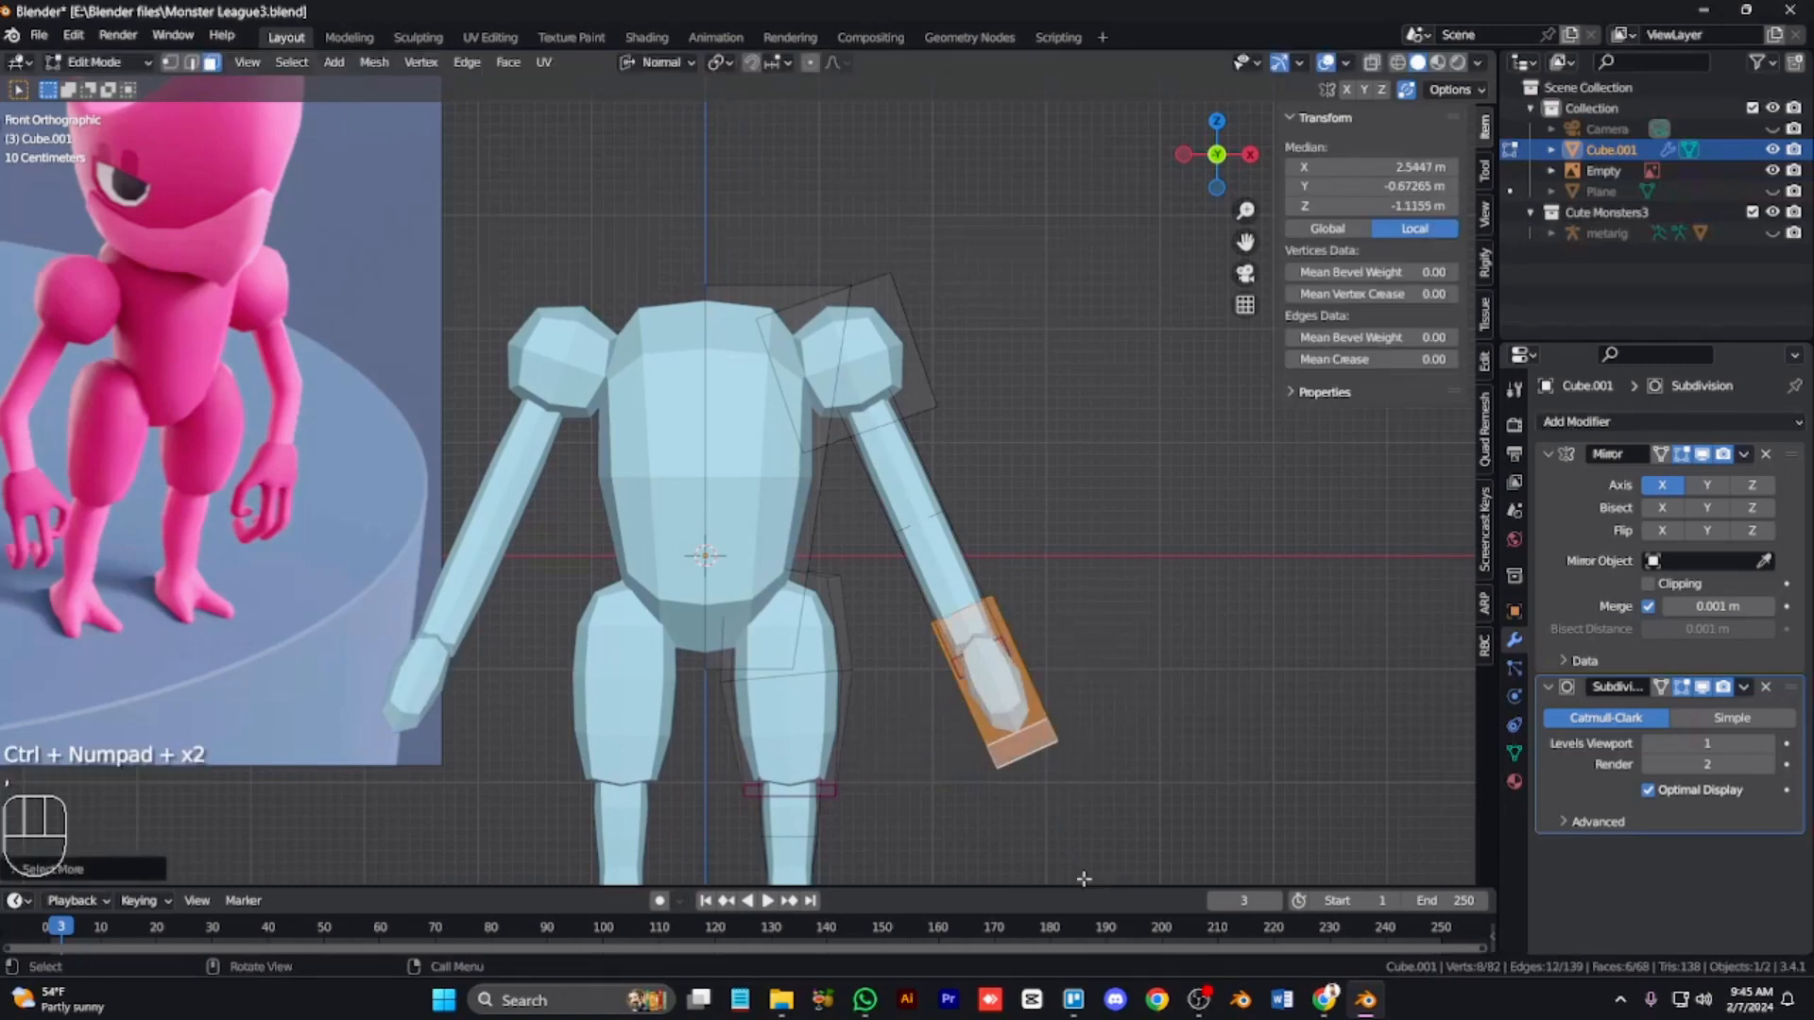
Step: Scale the hand block along its normal X, then scale it again in the side view
key("s")
key("x")
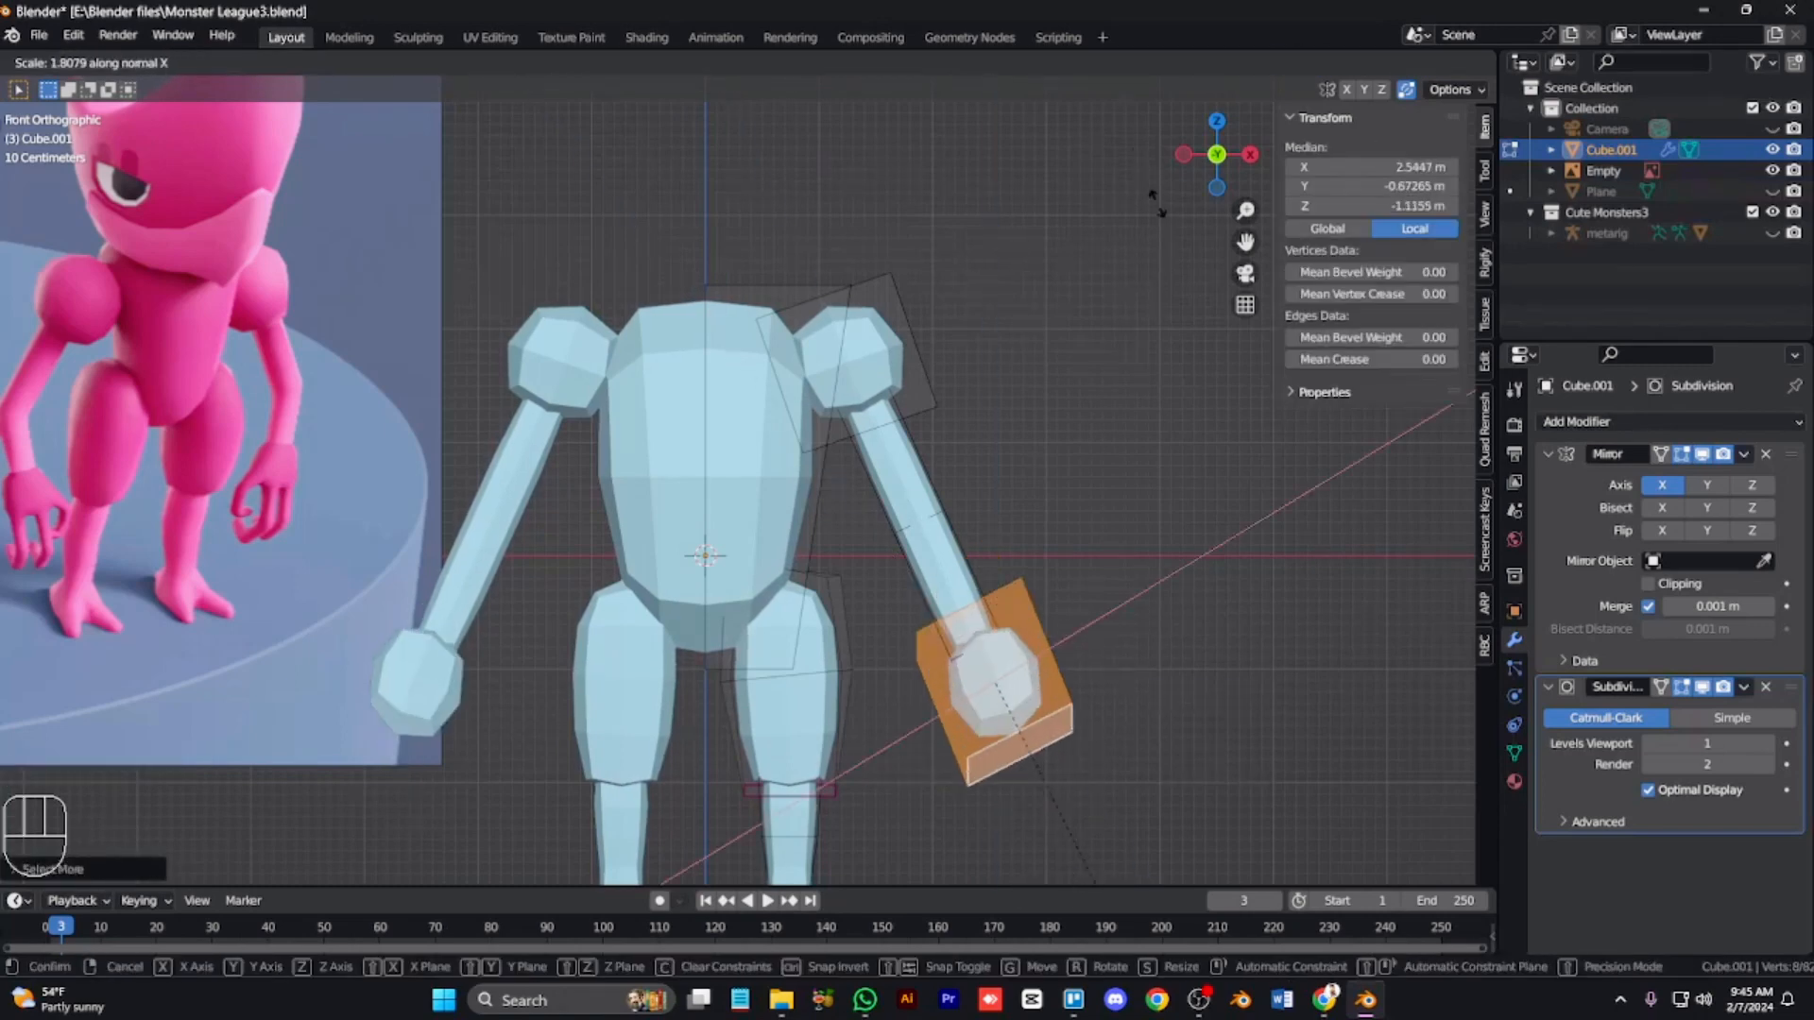
left_click(972, 434)
key("KP_3")
key("s")
left_click(1142, 588)
key("KP_1")
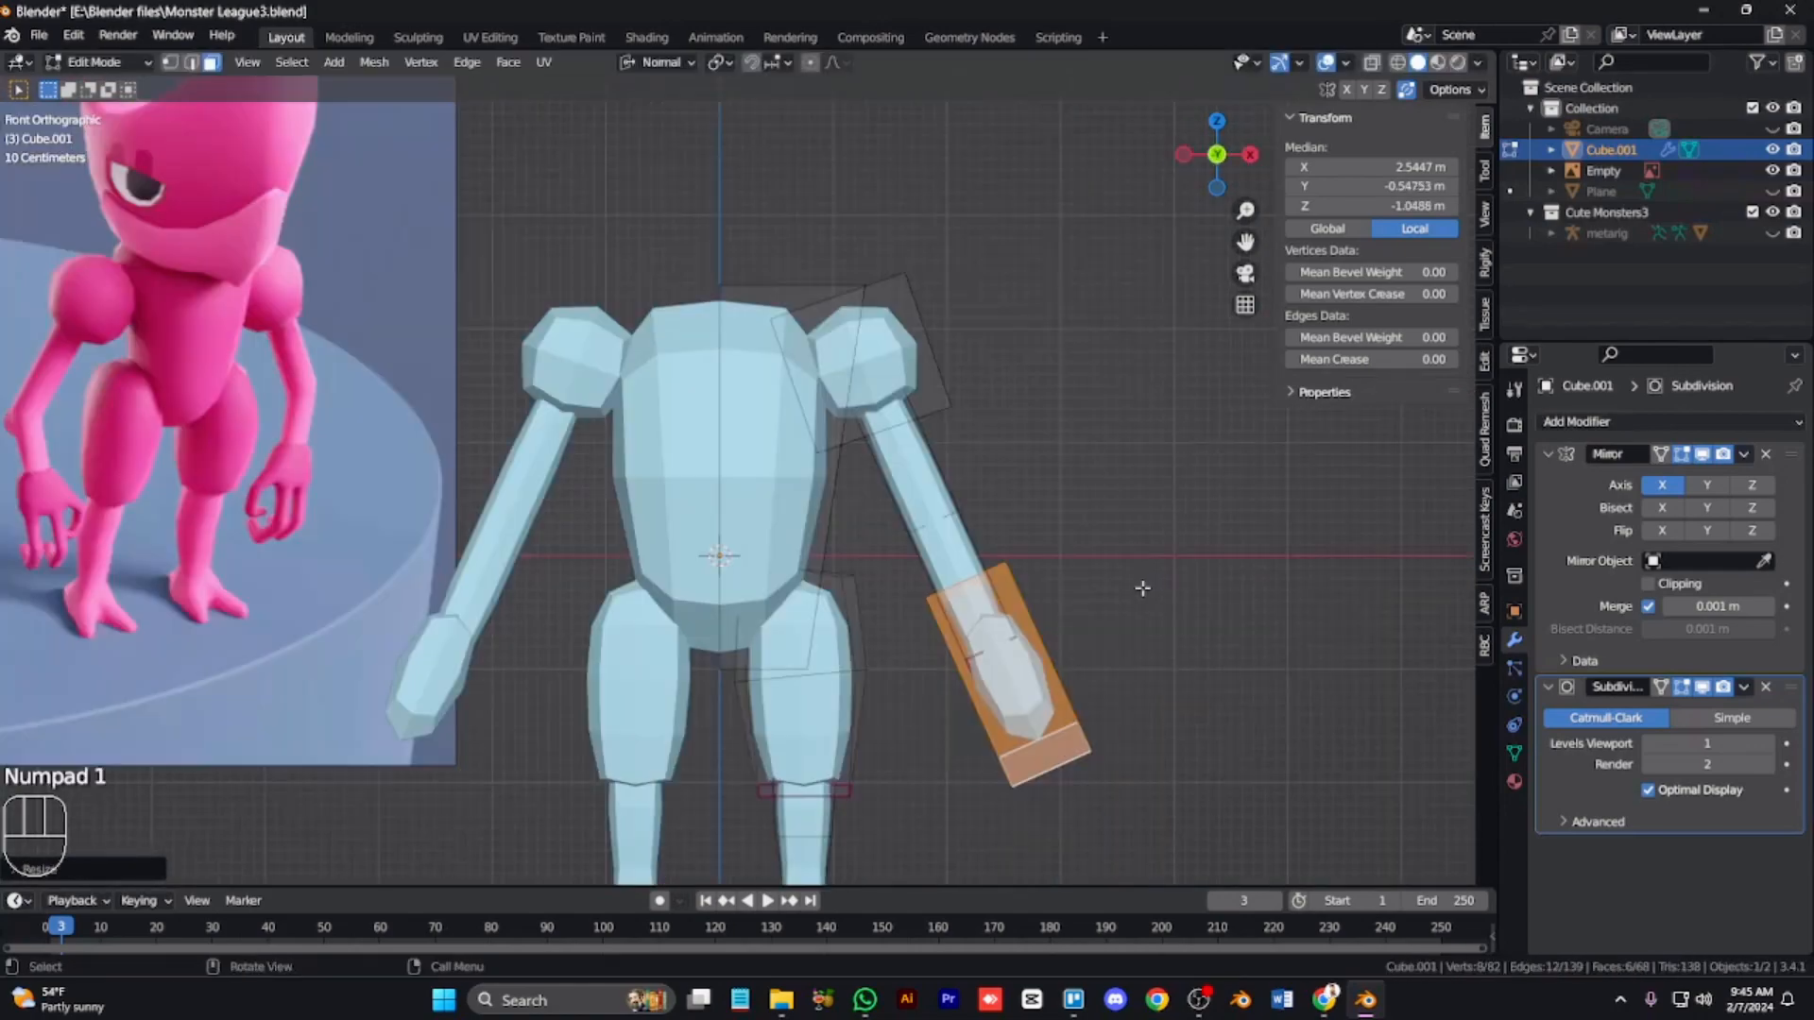
Step: Scale the hand block, then rotate it in the side view
key("s")
left_click(1141, 606)
key("KP_2")
key("KP_2")
key("KP_6")
key("KP_6")
key("KP_6")
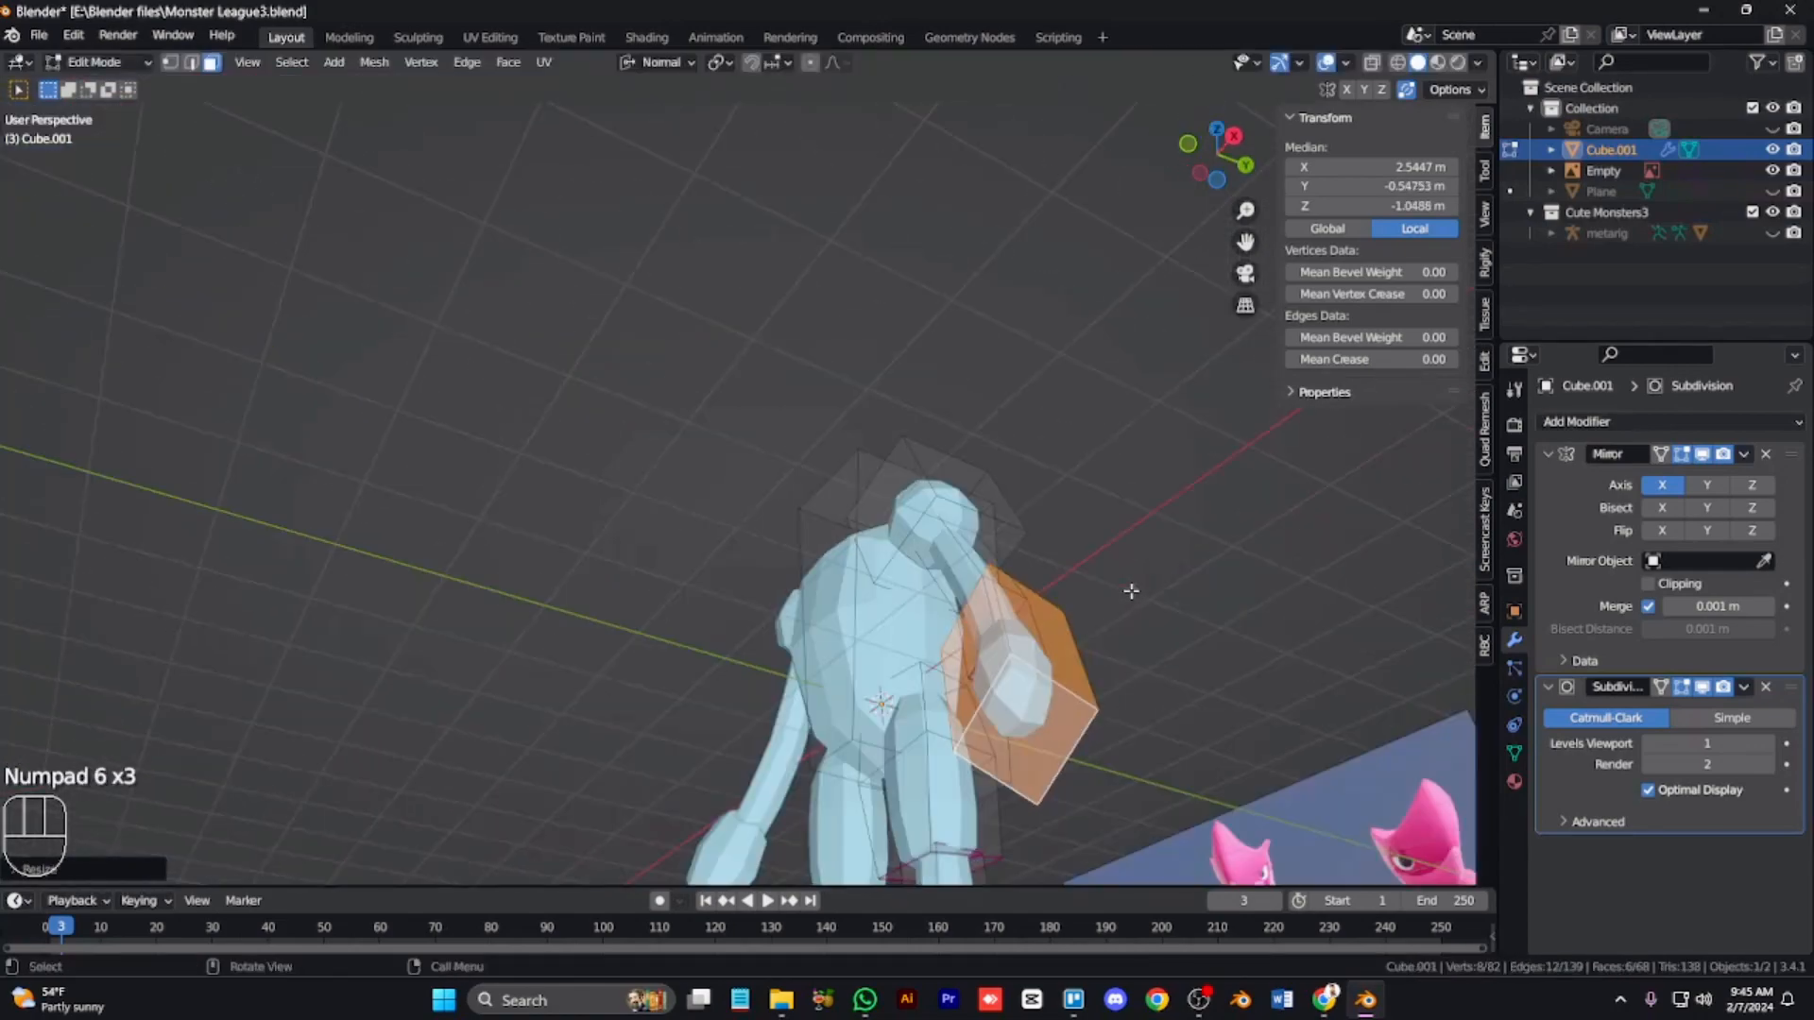
key("KP_2")
key("r")
left_click(1138, 537)
Step: Move the hand block and delete a zero-length extrusion of its faces
key("KP_1")
key("g")
left_click(1122, 534)
key("e")
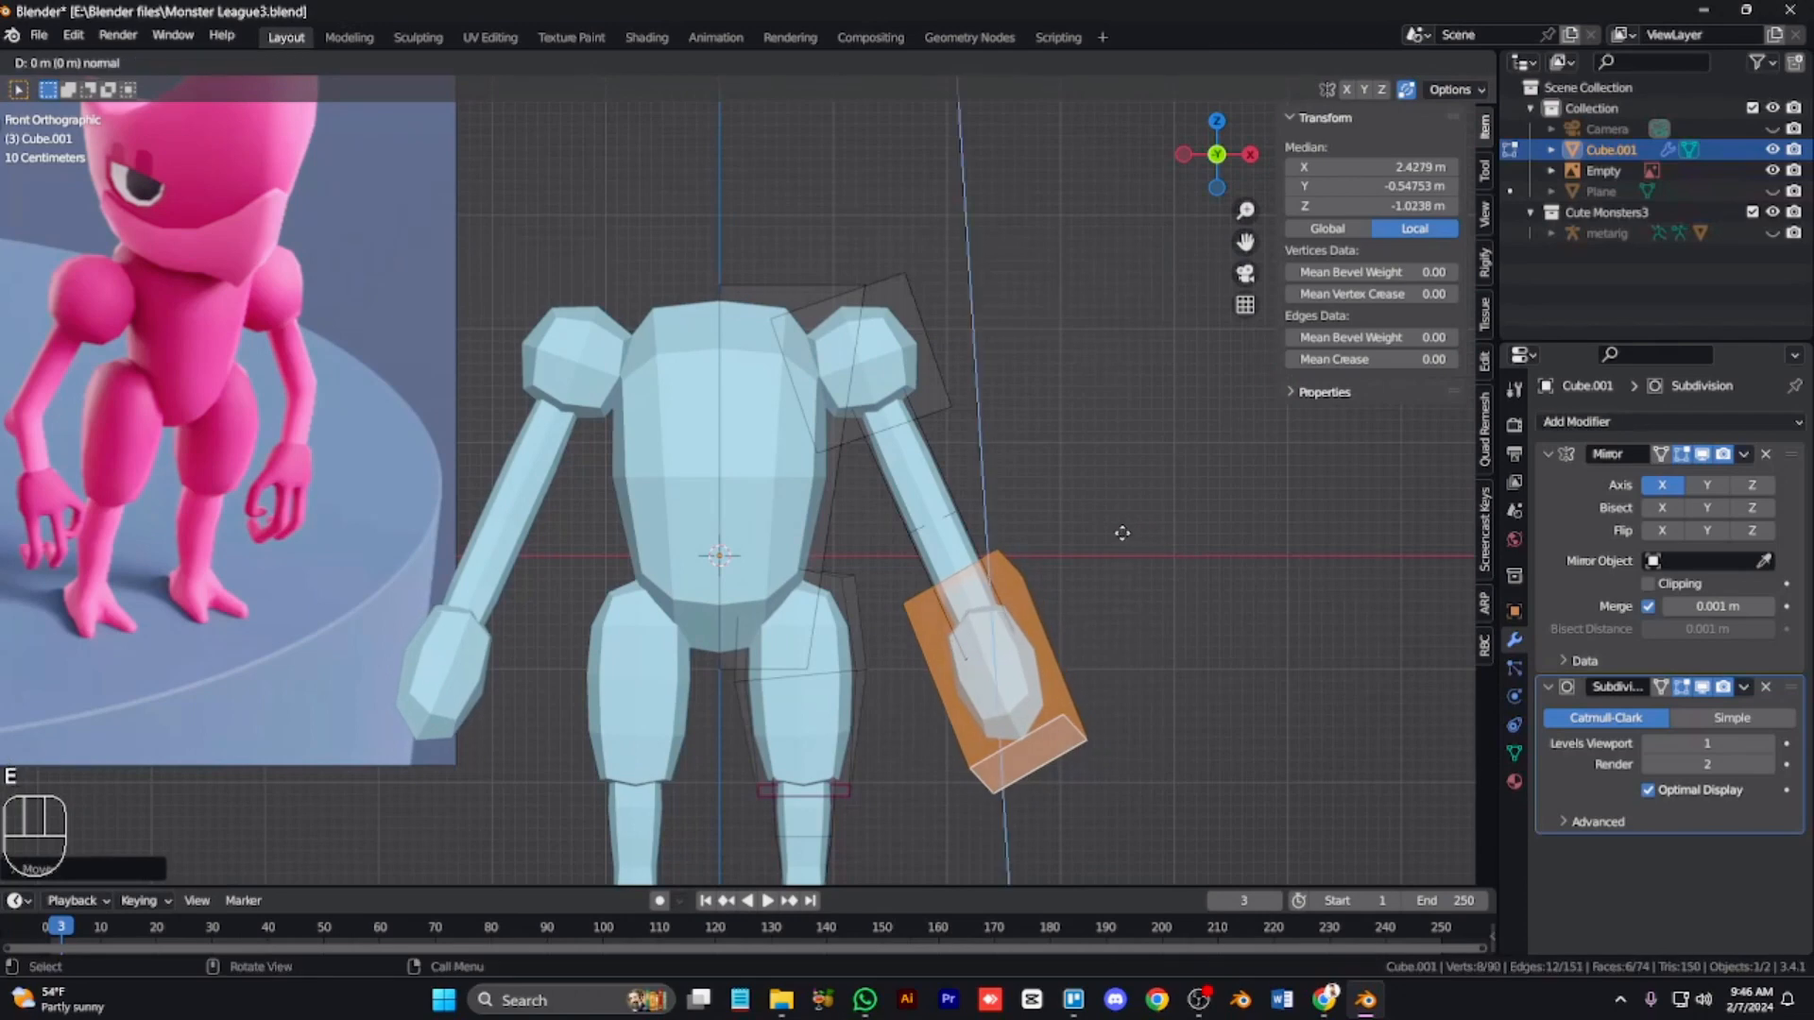
left_click(1106, 236)
key("x")
left_click(987, 514)
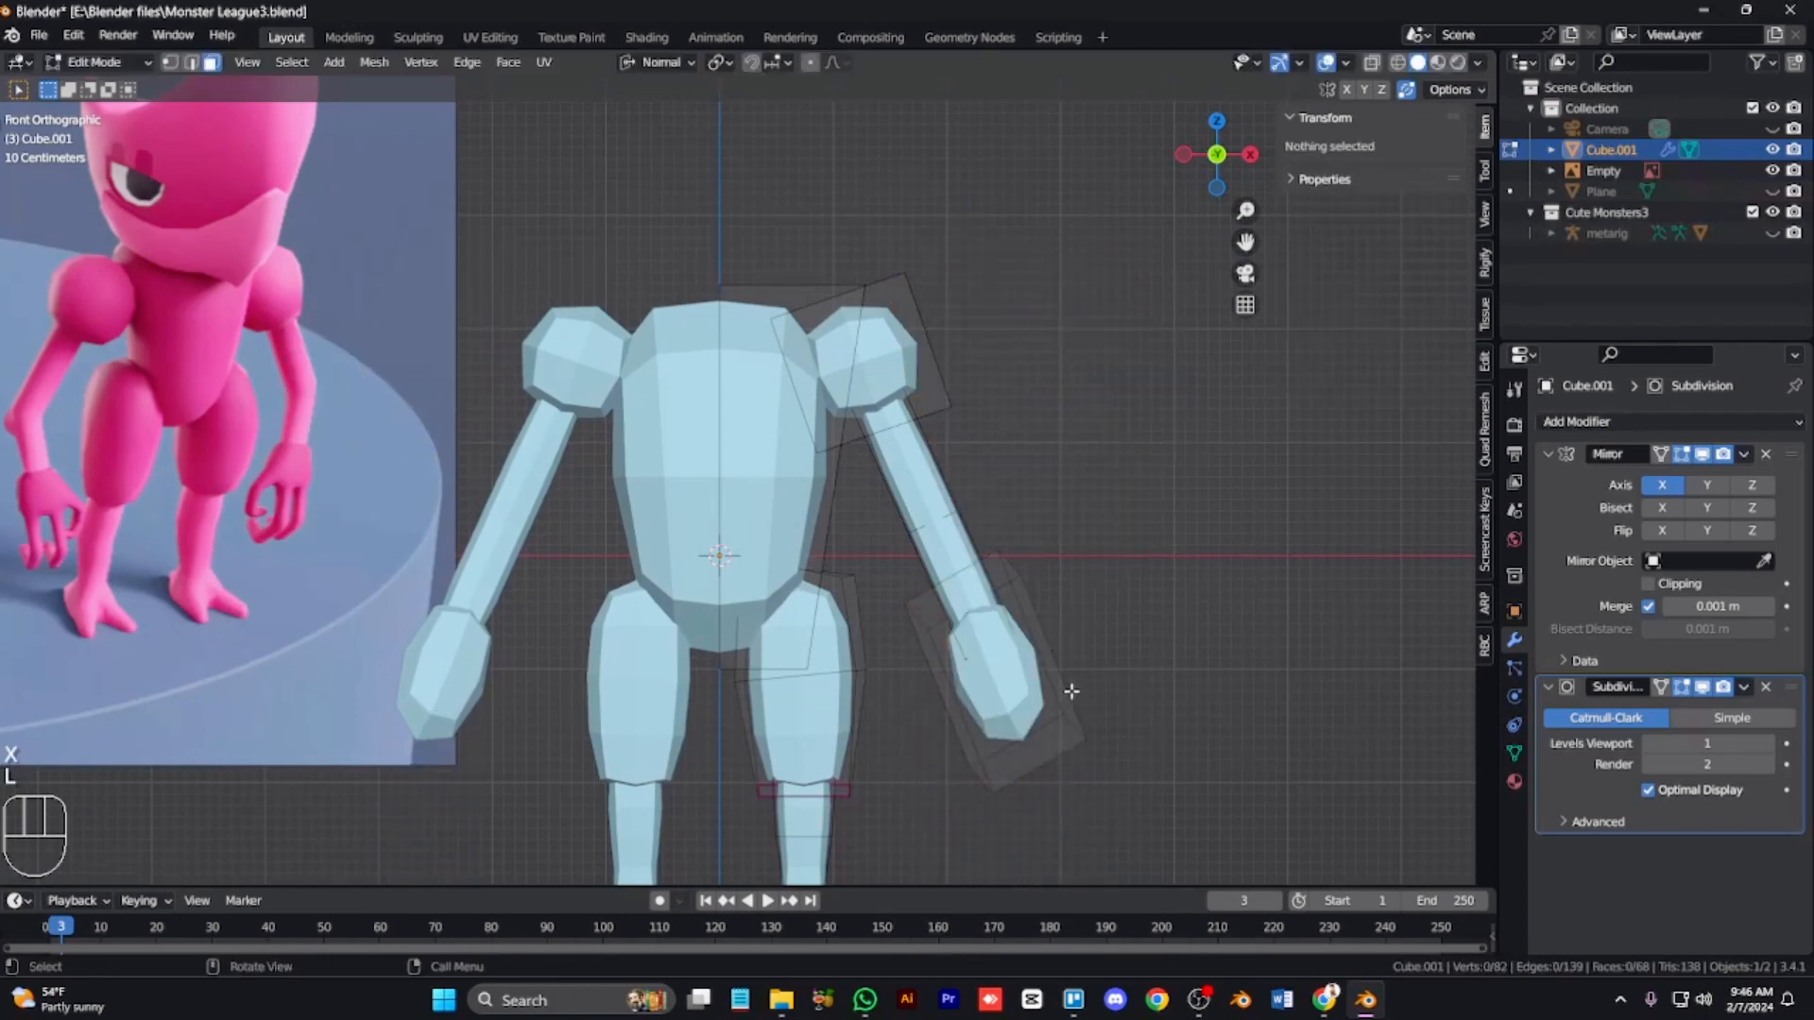
Step: Edge-slide part of the hand block and scale the block along its normal X
key("l")
key("l")
key("g")
key("g")
left_click(1111, 801)
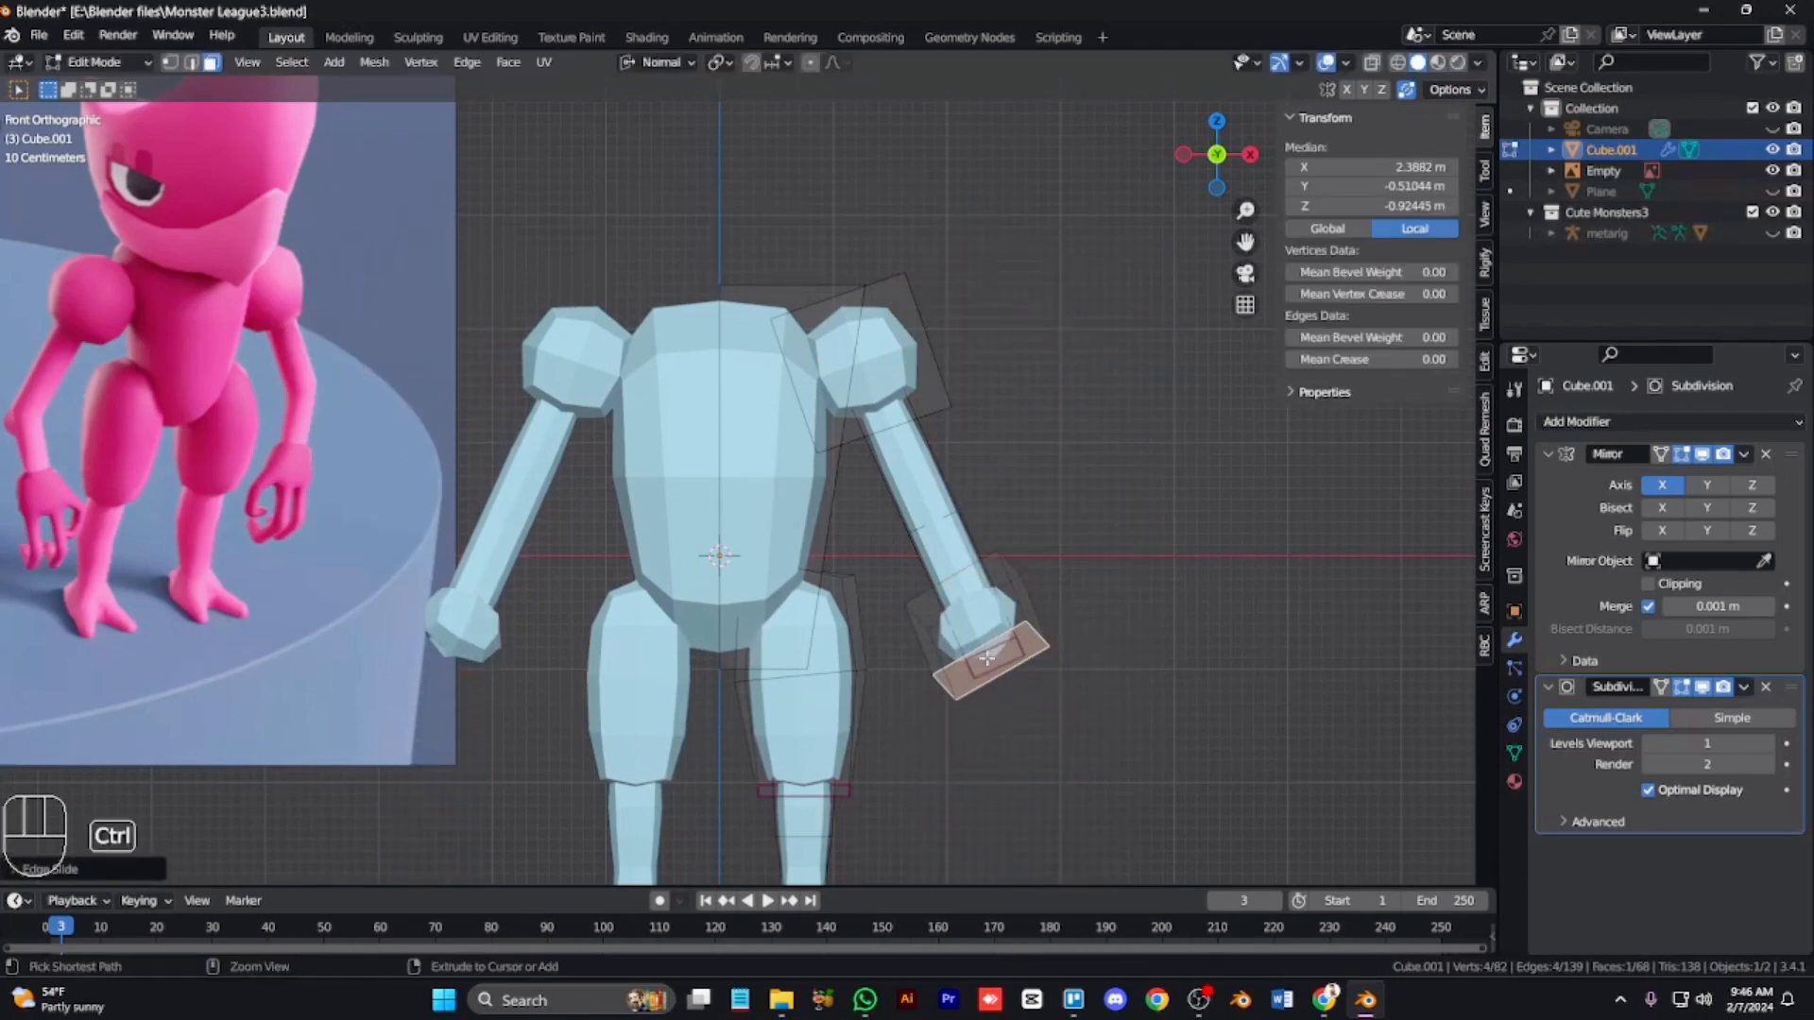
key("KP_6")
key("KP_6")
key("KP_6")
key("KP_3")
key("s")
key("x")
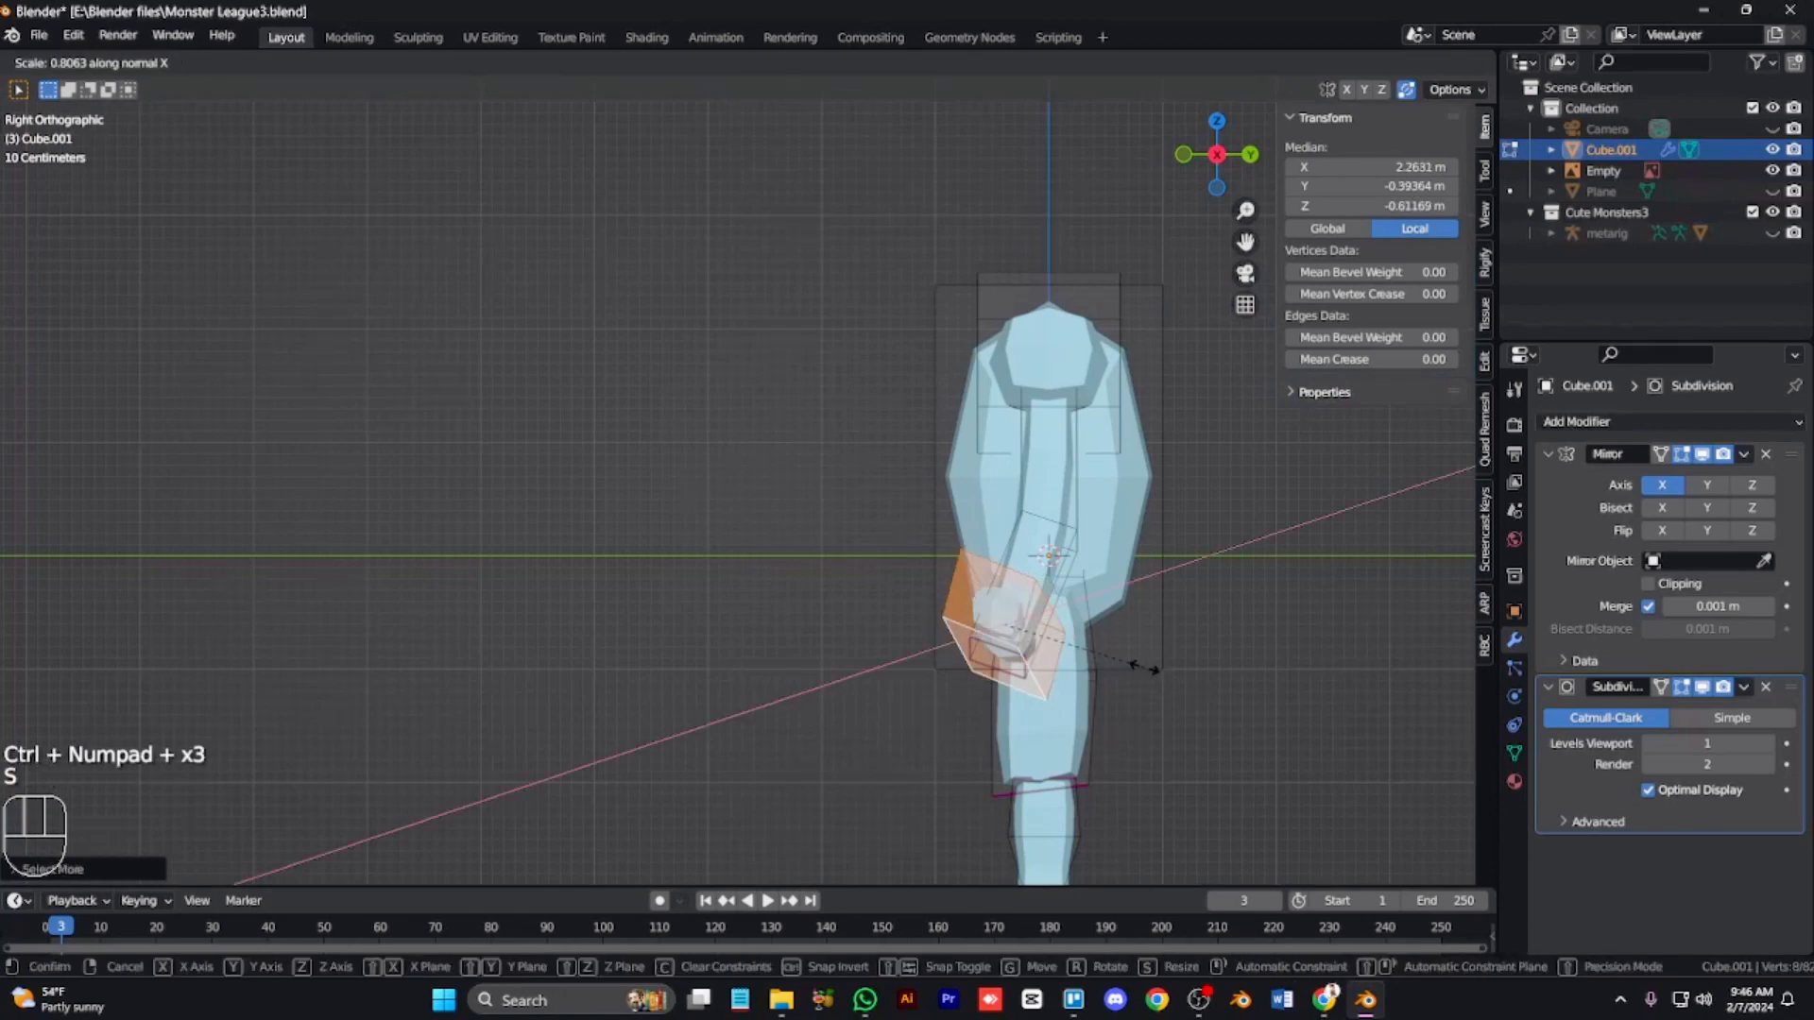
left_click(1092, 639)
Step: Delete the whole hand block from the end of the arm
key("g")
left_click(1086, 646)
key("x")
left_click(1074, 701)
Step: Add a new cube and place it beside the arm's end
key("KP_1")
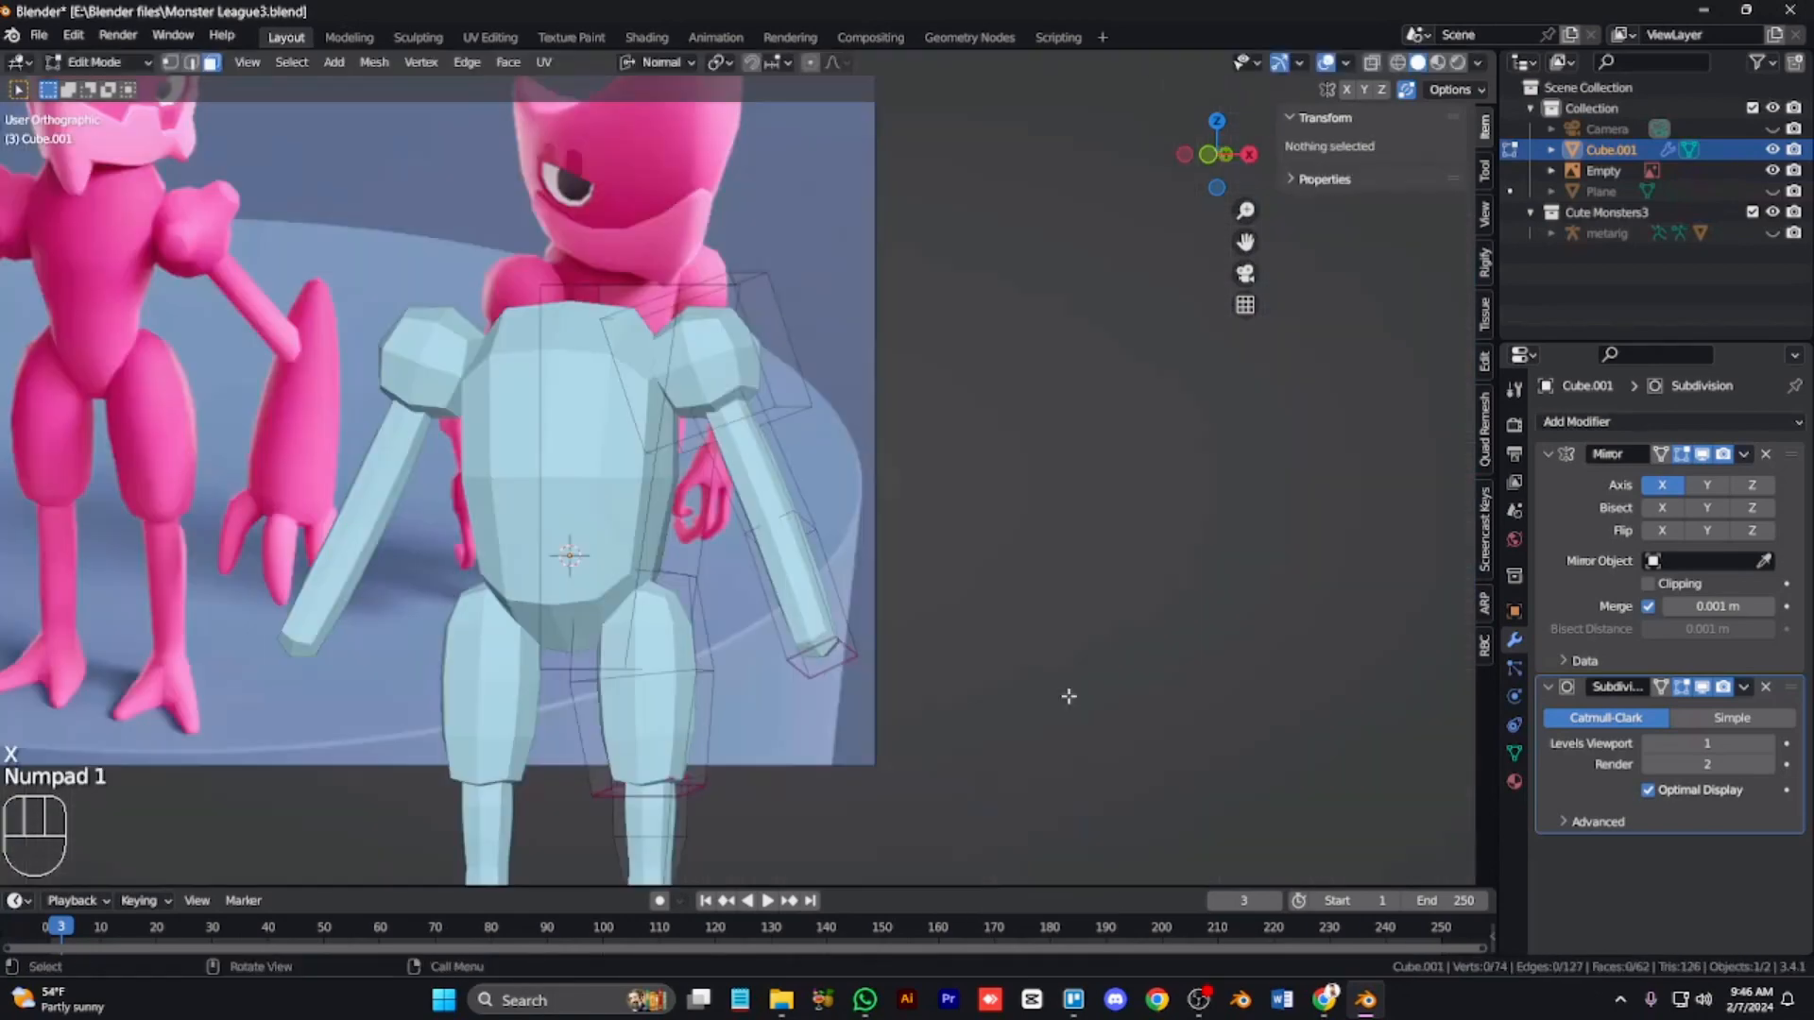
key("shift+a")
key("l")
key("l")
key("l")
key("shift+d")
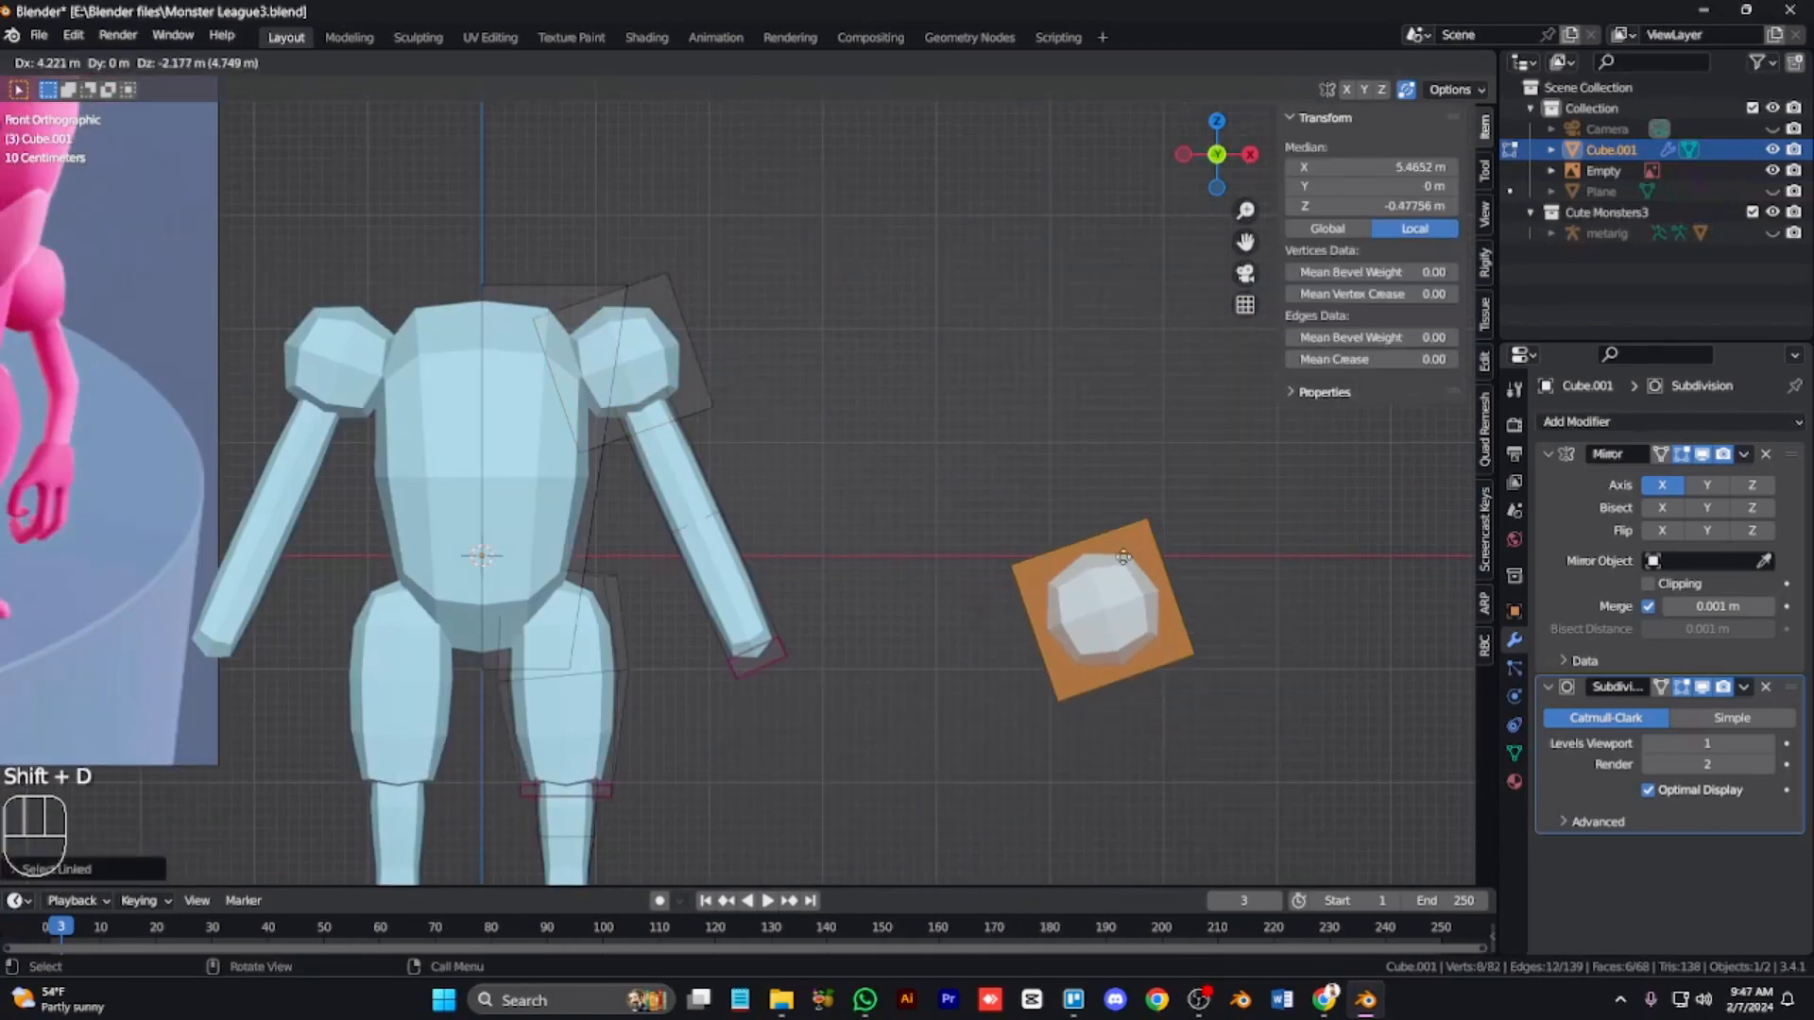
left_click(1092, 571)
Step: Rotate the new cube so it sits upright and square to the front view
key("r")
left_click(1229, 666)
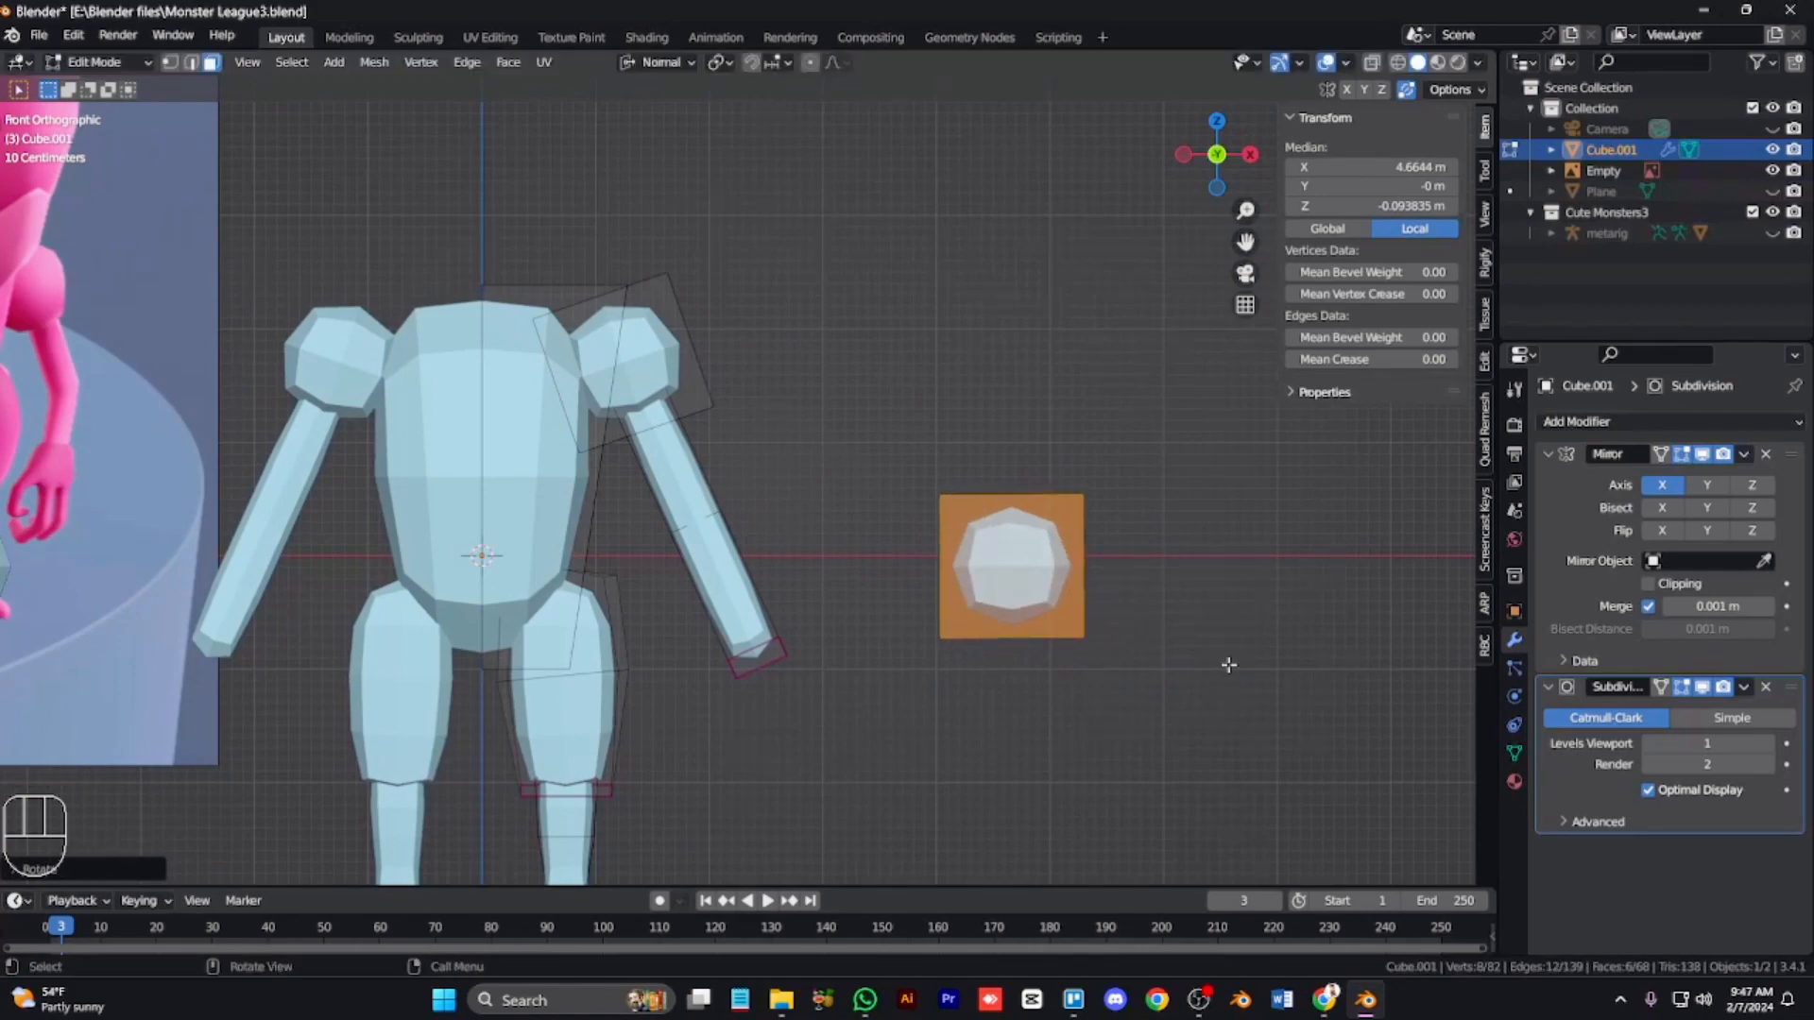
scroll(1228, 661, "up", 5)
key("ctrl+KP_6")
key("ctrl+KP_6")
key("ctrl+KP_6")
key("ctrl+KP_6")
key("ctrl+KP_6")
key("ctrl+KP_6")
key("ctrl+KP_6")
key("ctrl+KP_6")
key("ctrl+KP_6")
key("ctrl+KP_6")
key("ctrl+KP_6")
key("ctrl+KP_6")
key("ctrl+KP_6")
key("ctrl+KP_6")
key("ctrl+KP_6")
key("ctrl+KP_6")
key("ctrl+KP_6")
key("r")
left_click(1219, 666)
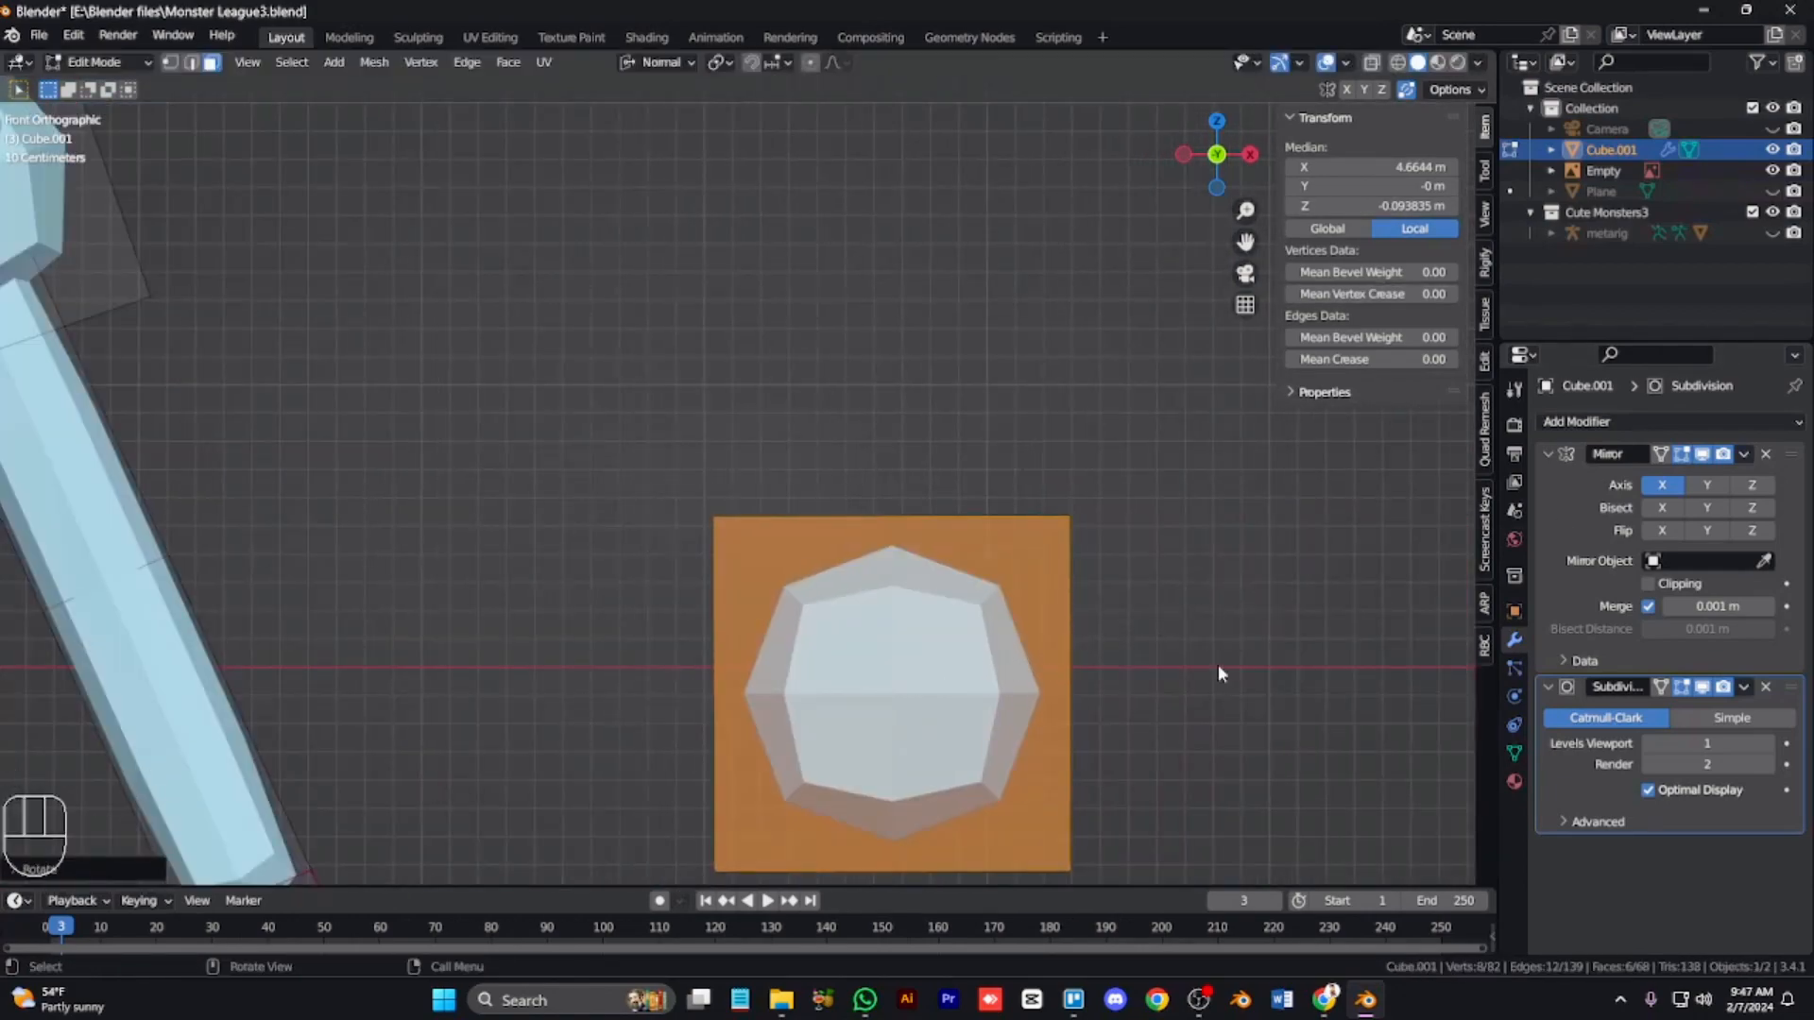
Step: Scale the cube to about 0.5 along global Z to flatten it into a hand block
key("KP_3")
key("KP_Decimal")
key("KP_3")
key("KP_Subtract")
key("KP_Subtract")
key("KP_Subtract")
key("s")
key("y")
key("KP_1")
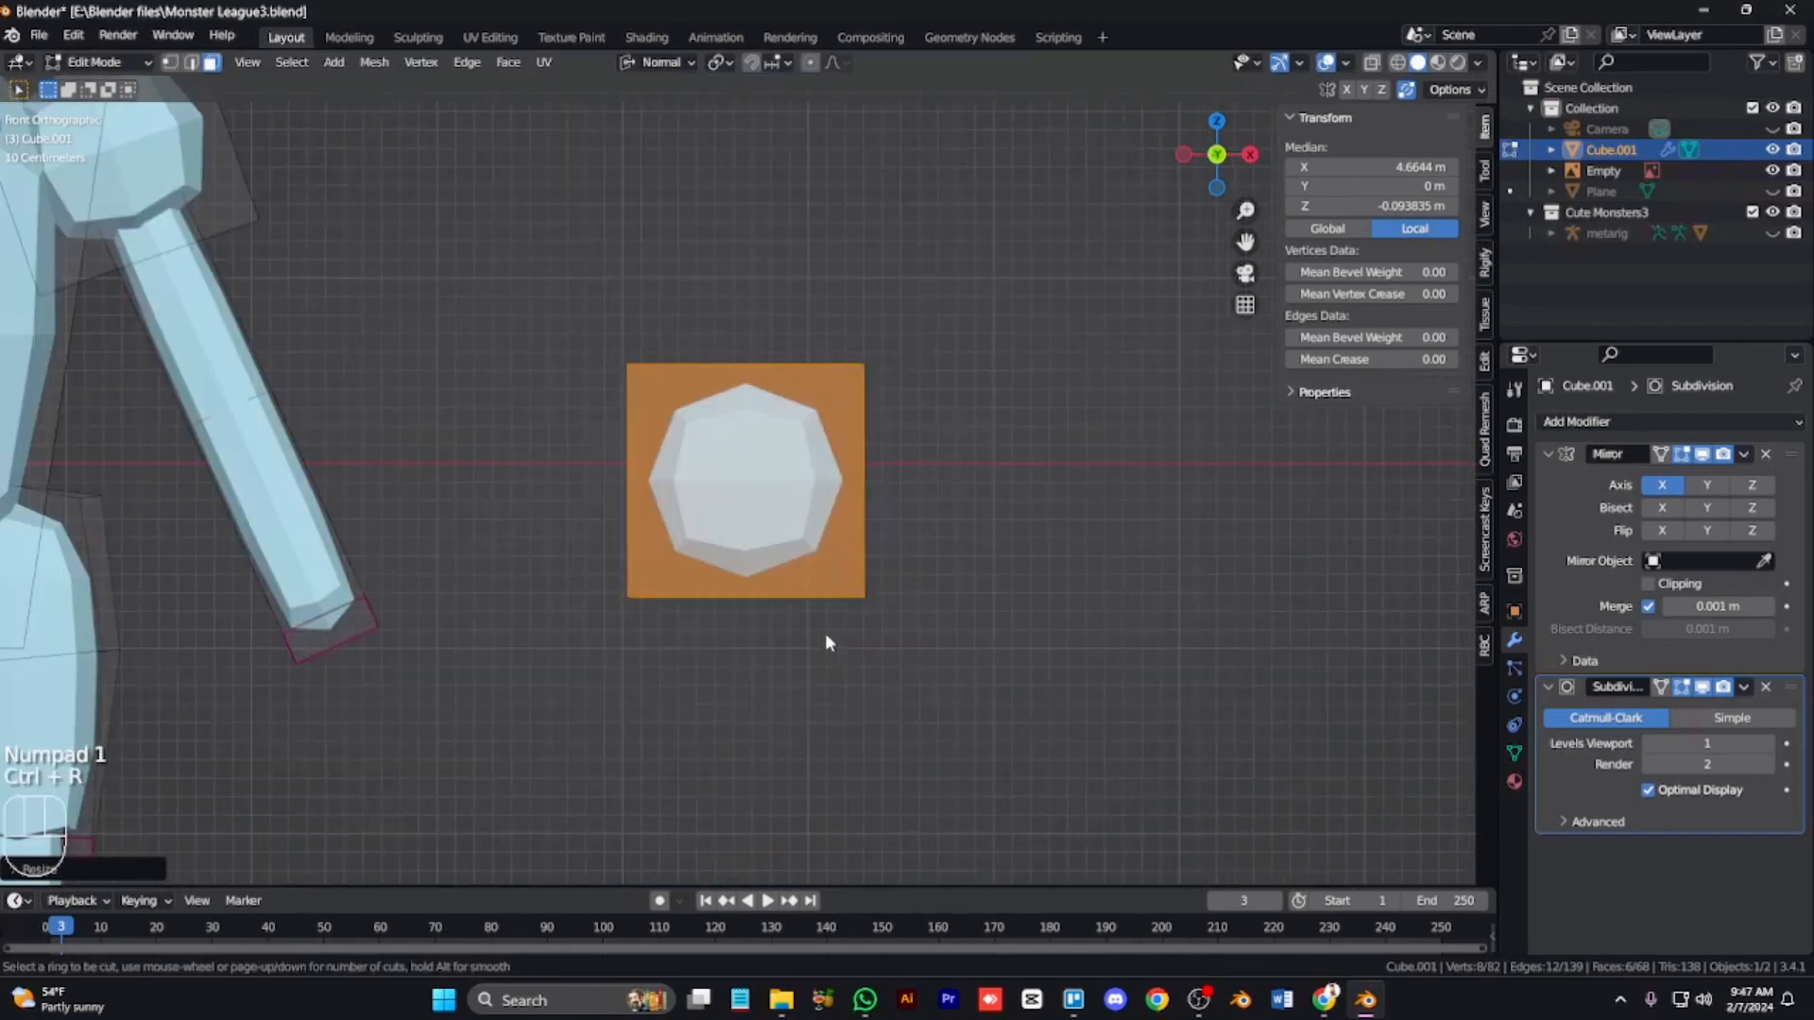
key("z")
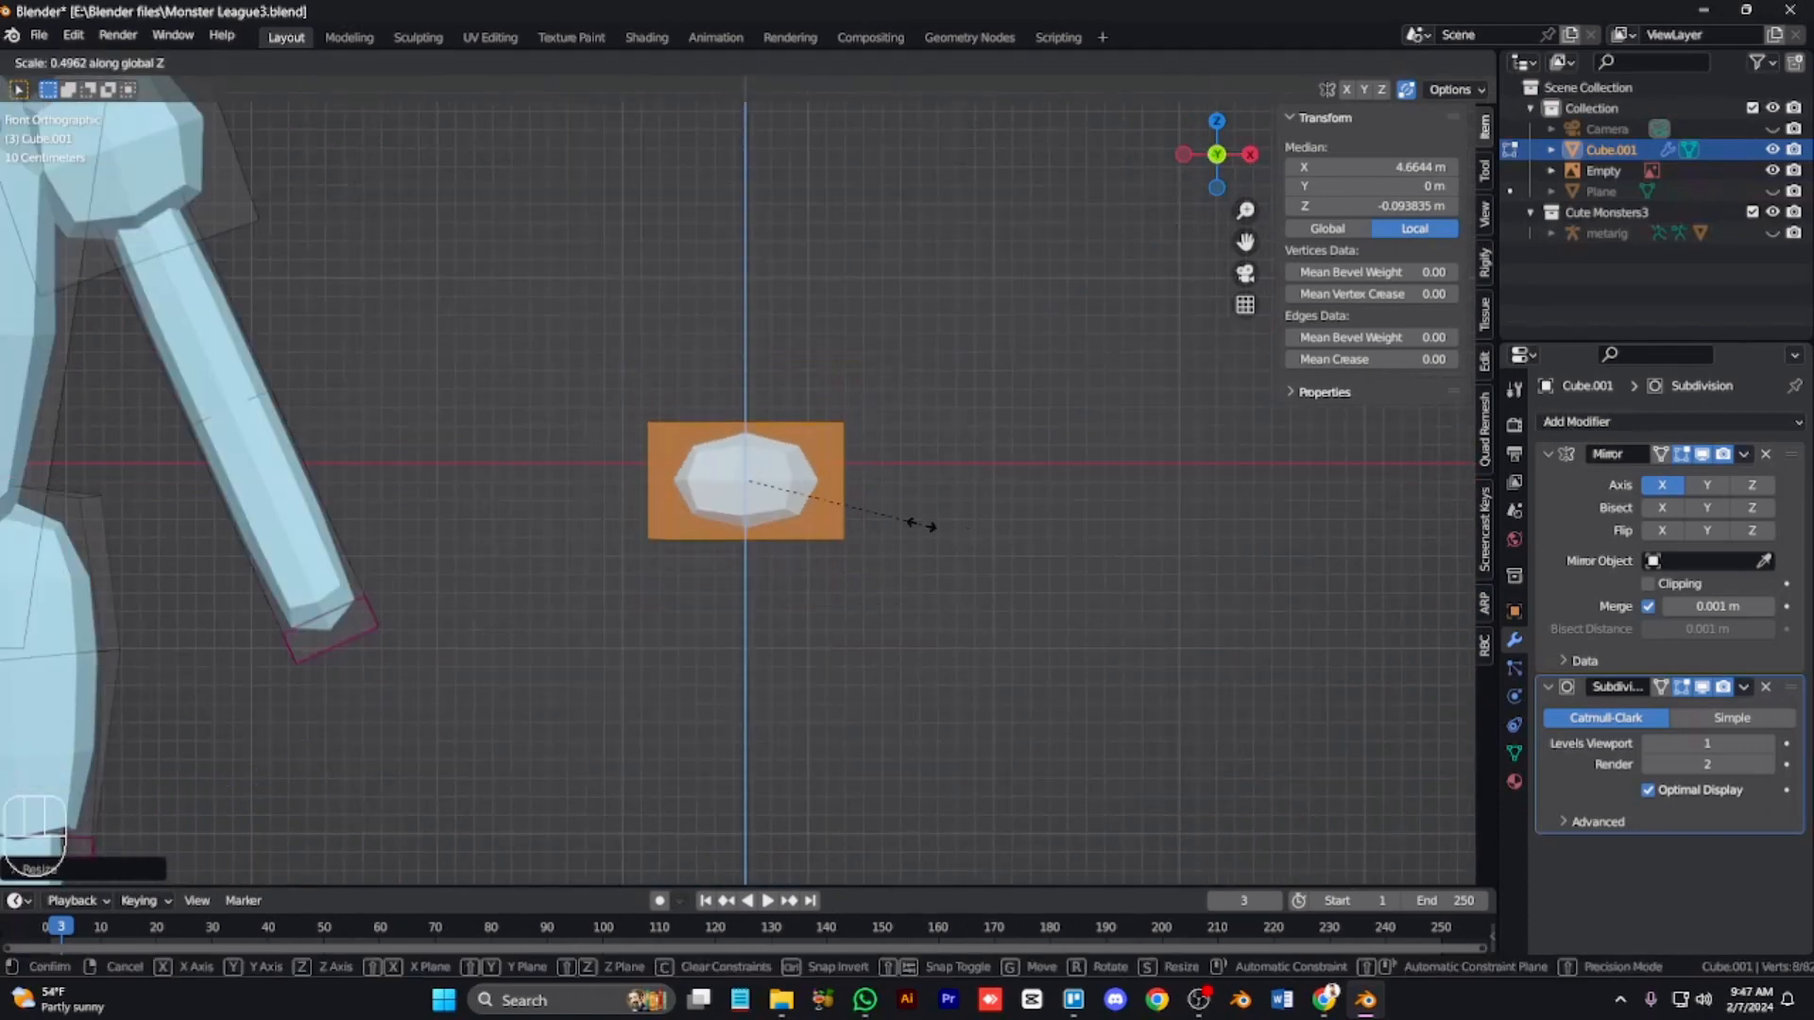
left_click(827, 522)
Step: Add a loop cut through the middle of the hand block and switch to face selection
key("period")
left_click(760, 521)
right_click(760, 521)
key("KP_7")
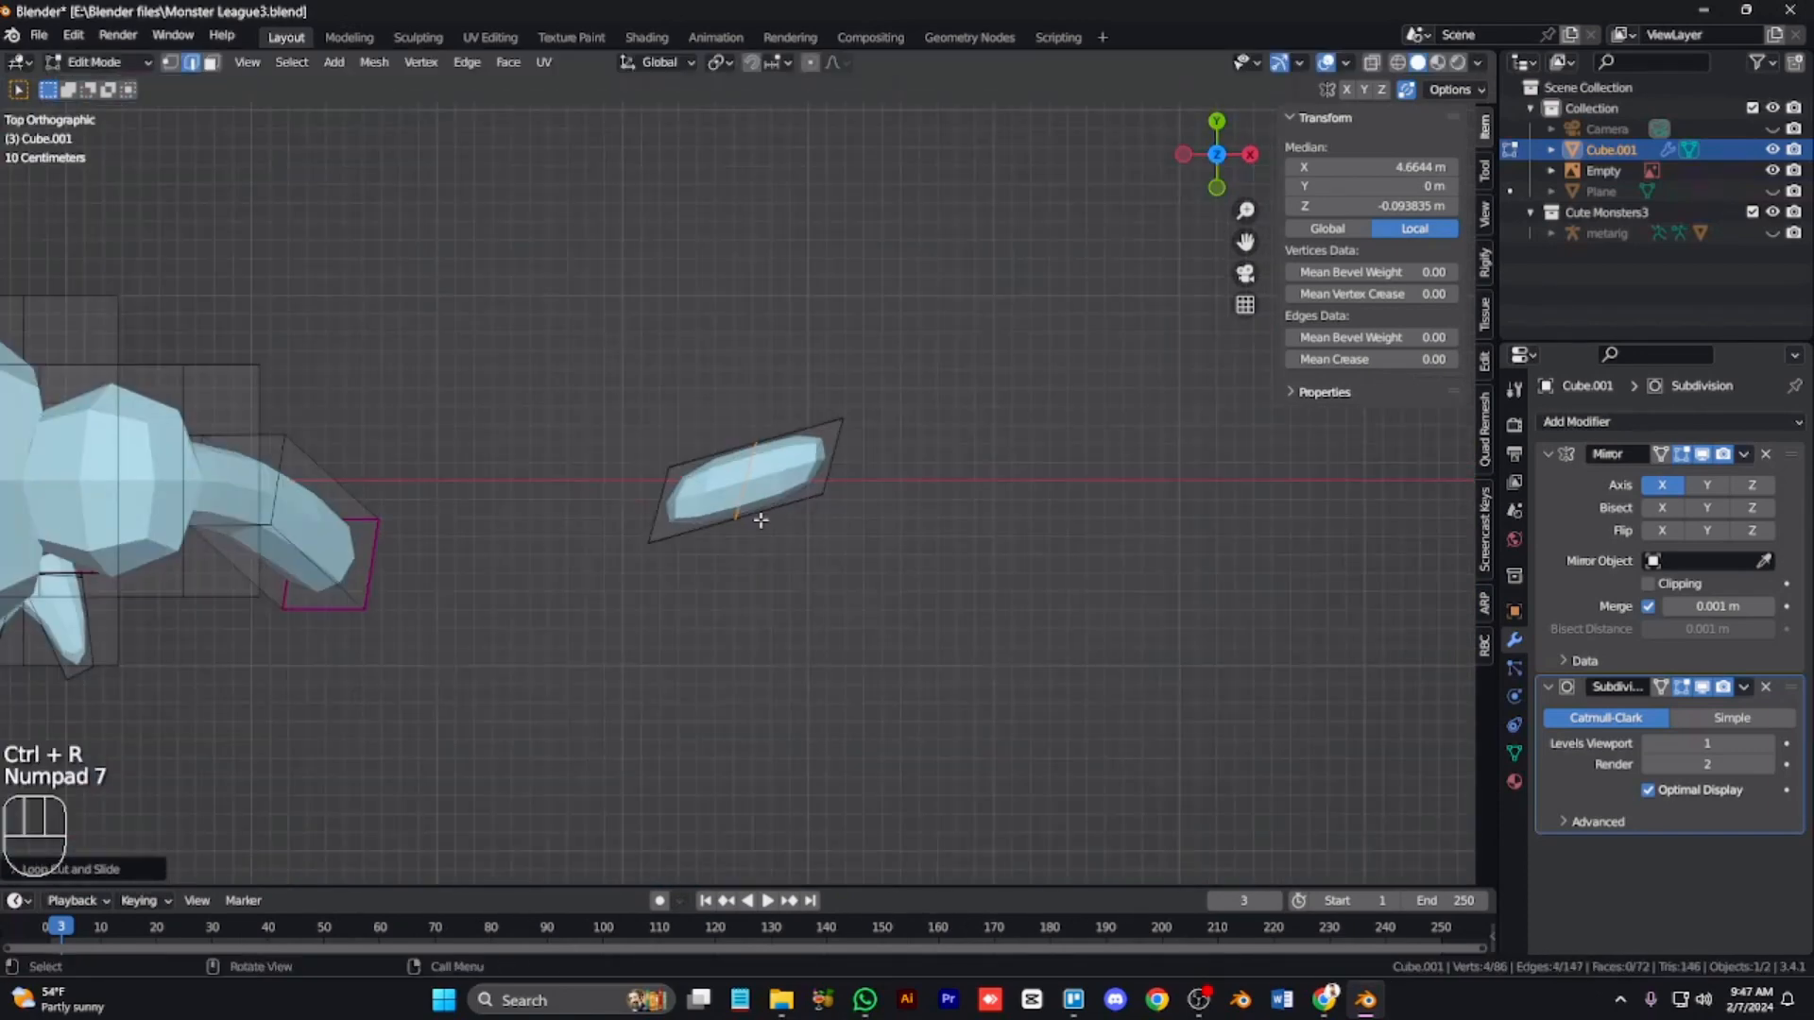
left_click_drag(831, 562, 774, 543)
key("3")
key("KP_2")
key("KP_2")
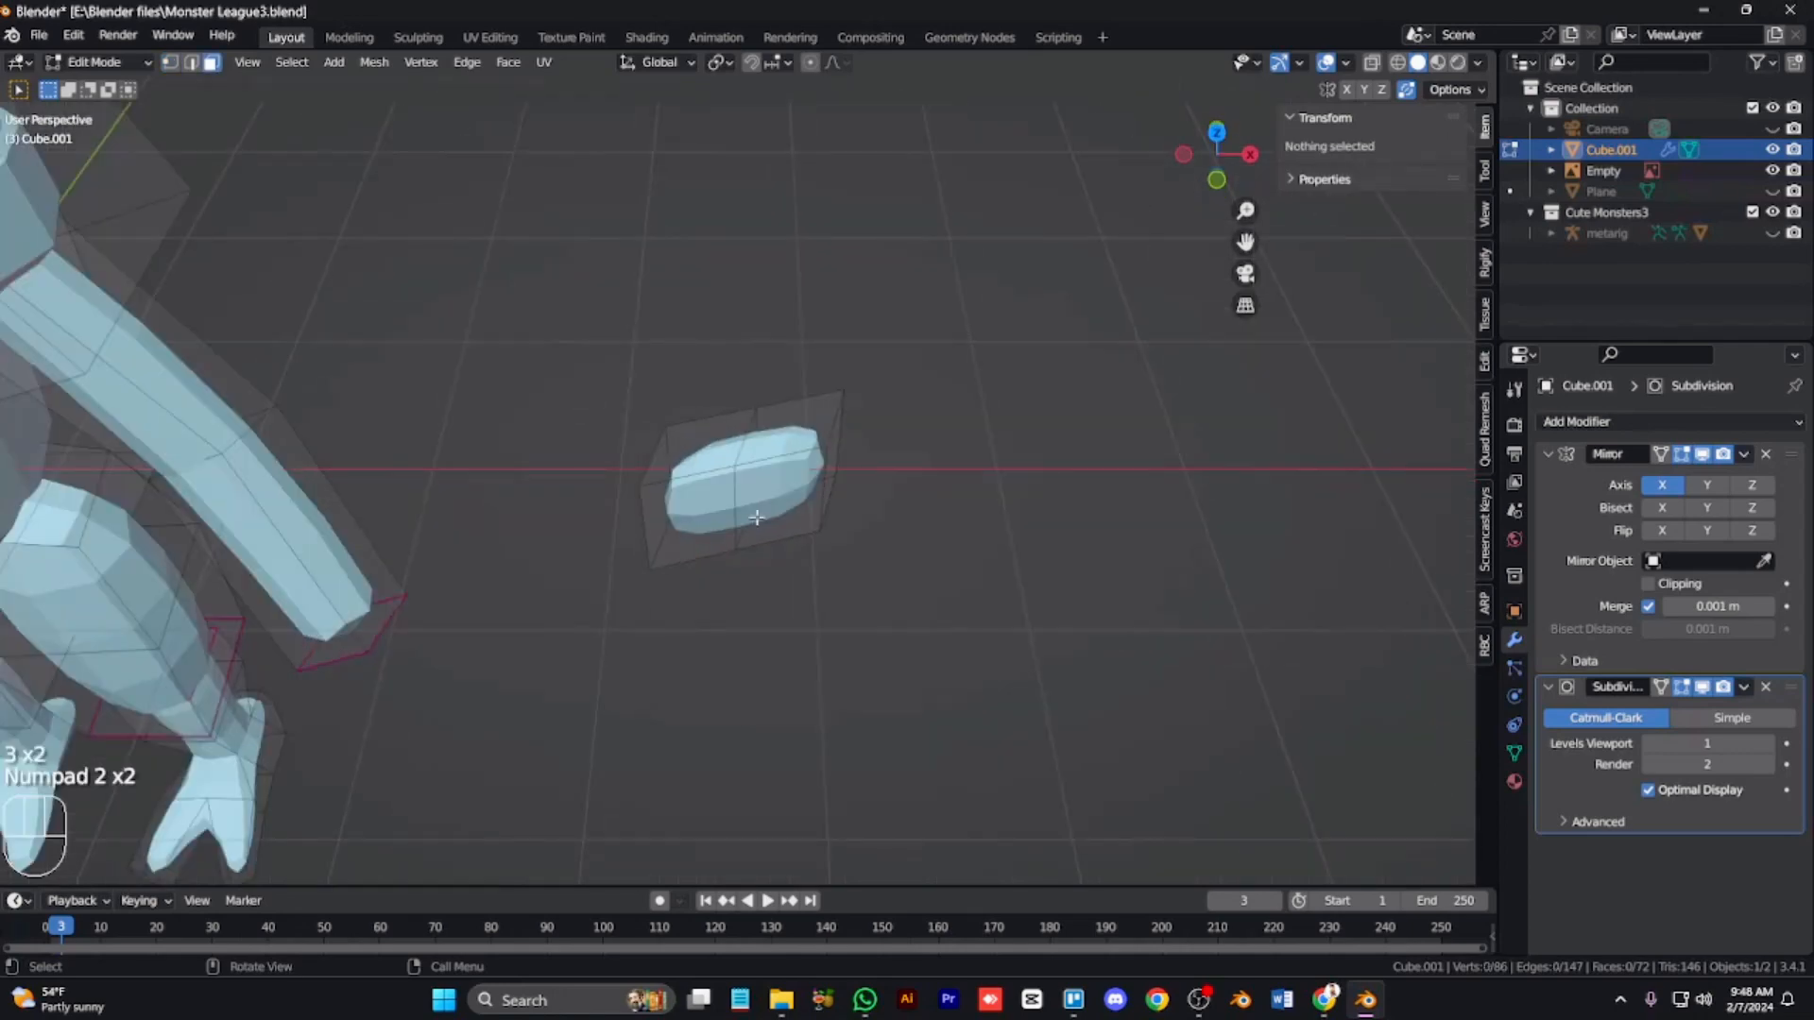
Step: Isolate the hand in local X-ray view, select its outer end face and scale it
left_click(759, 518)
left_click(704, 529, "shift")
key("alt+z")
left_click(792, 442, "shift")
left_click(715, 452, "shift")
key("slash")
key("KP_Divide")
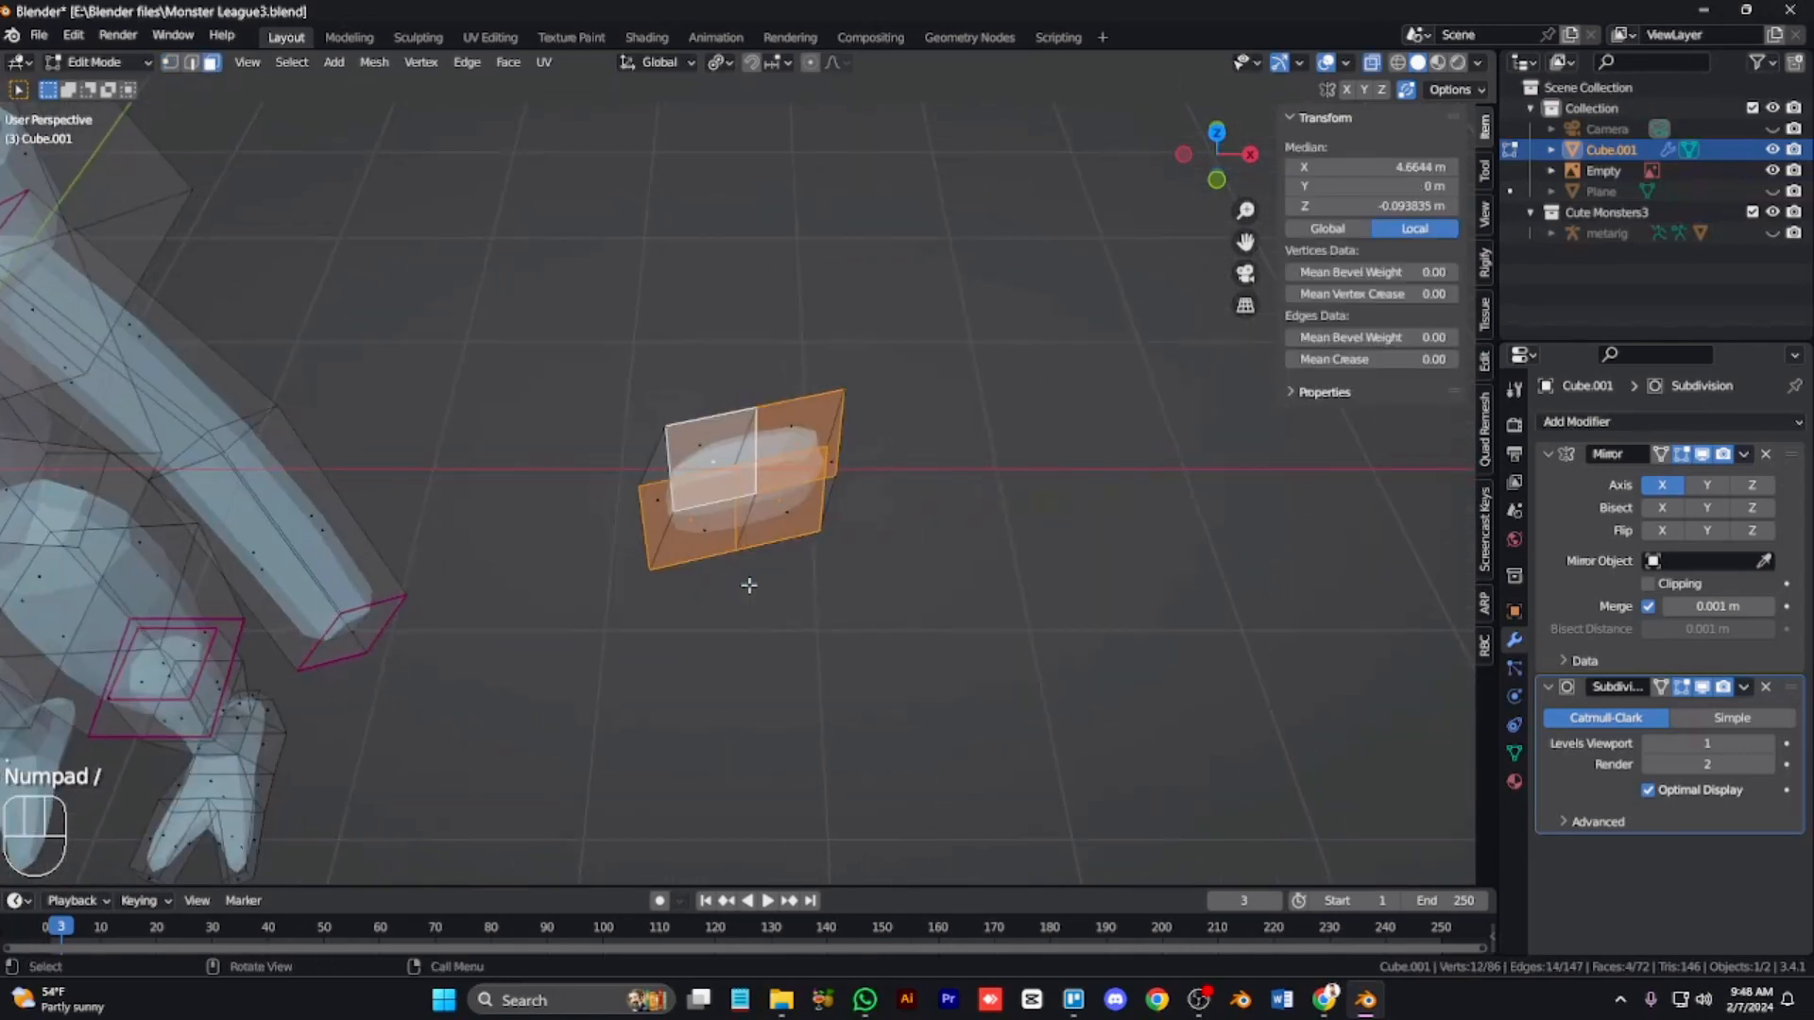
left_click(832, 480)
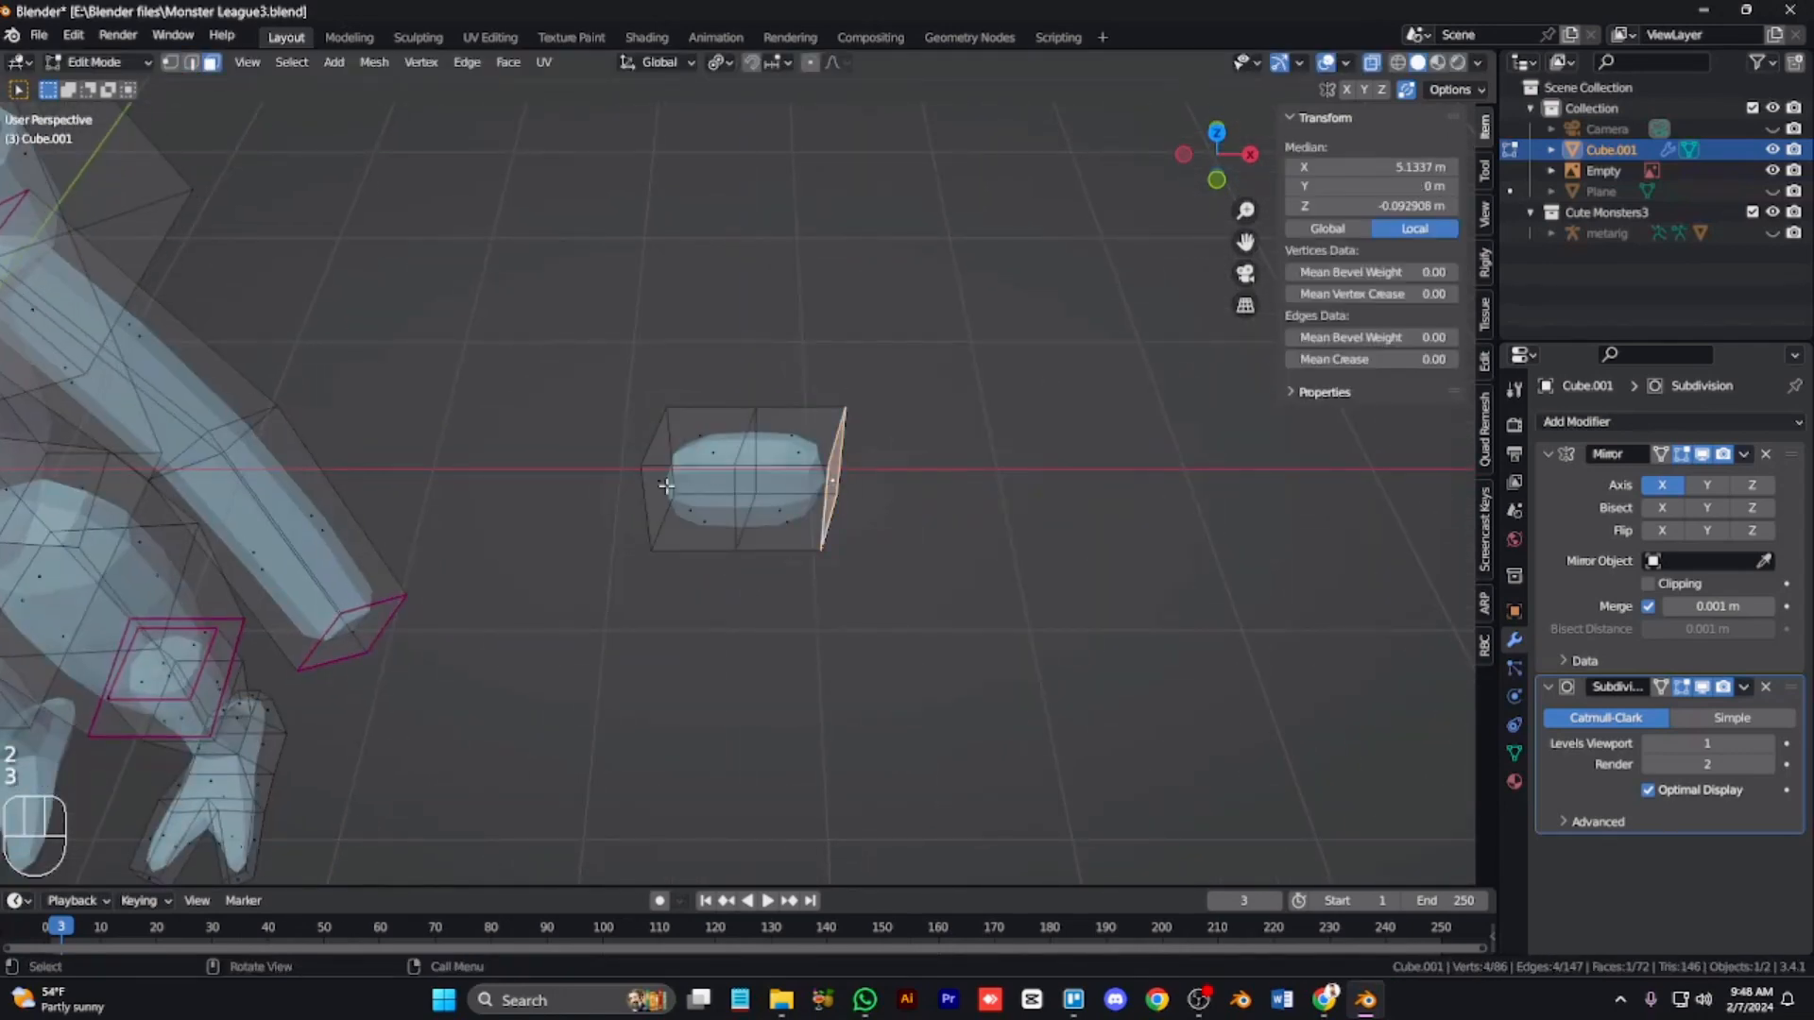
key("s")
left_click(739, 521)
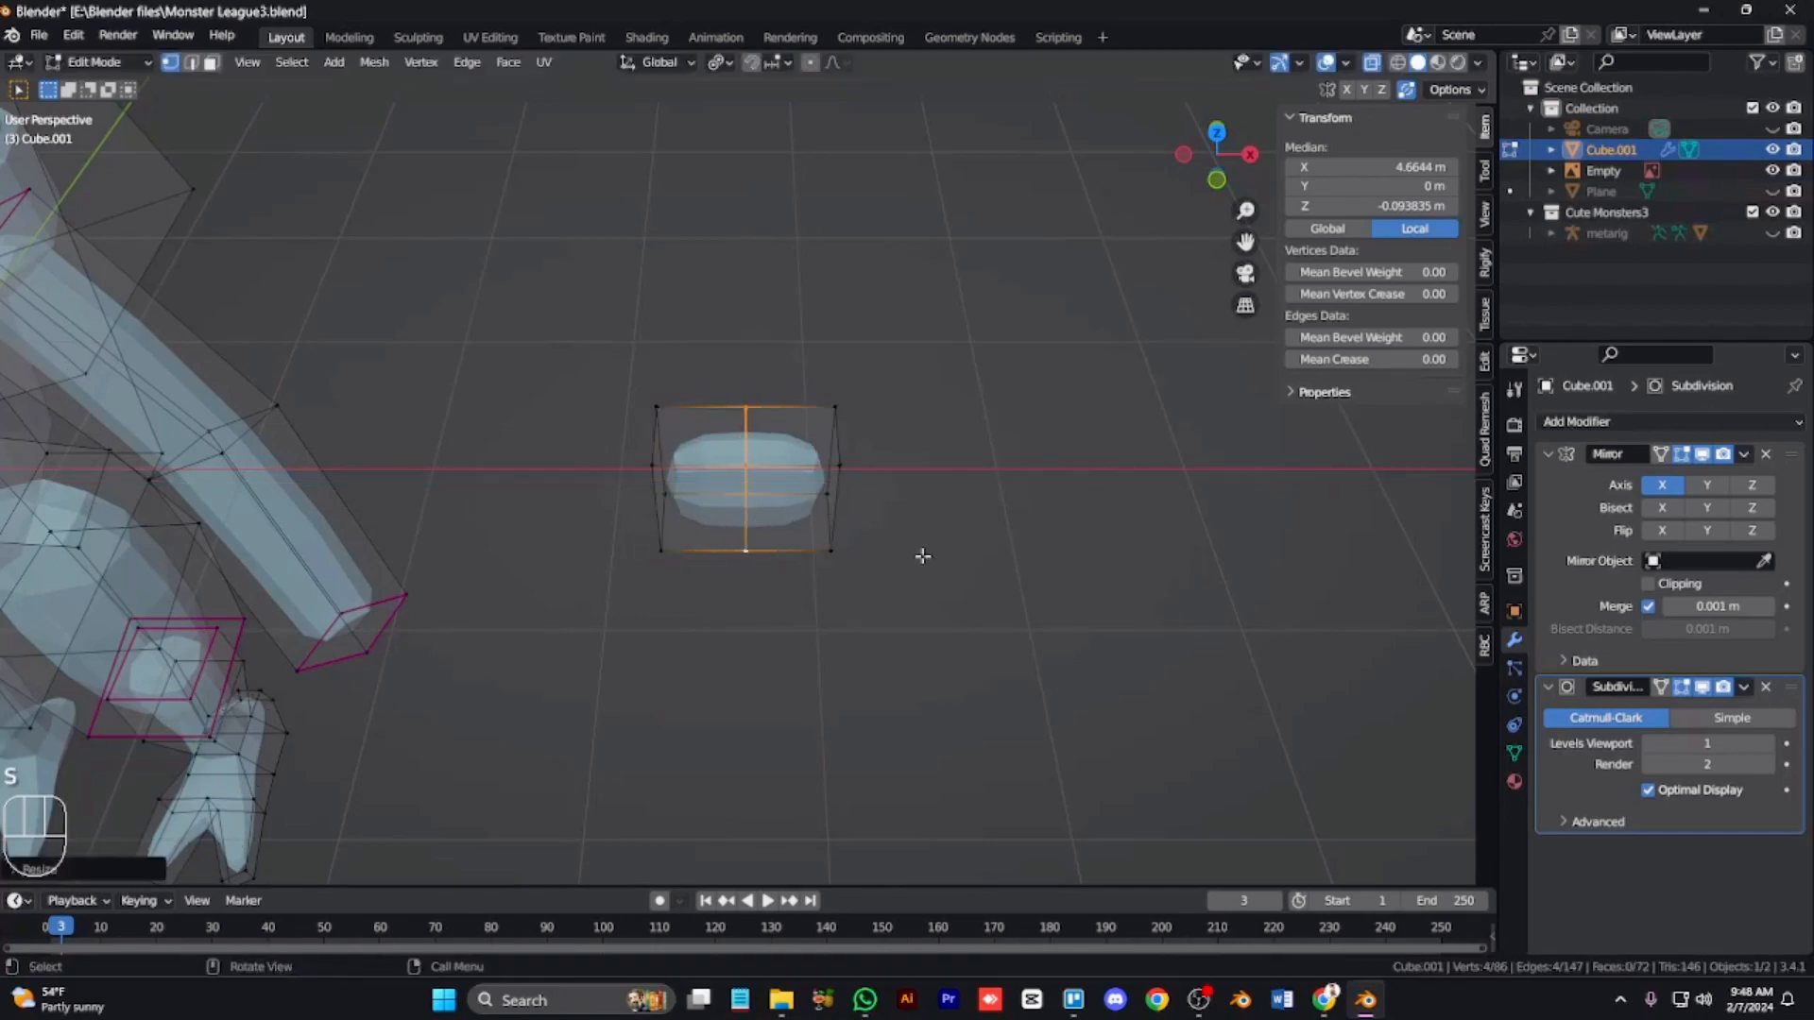
Step: Try moving the selection along X
key("KP_1")
scroll(709, 608, "down", 3)
scroll(628, 365, "up", 3)
key("g")
key("x")
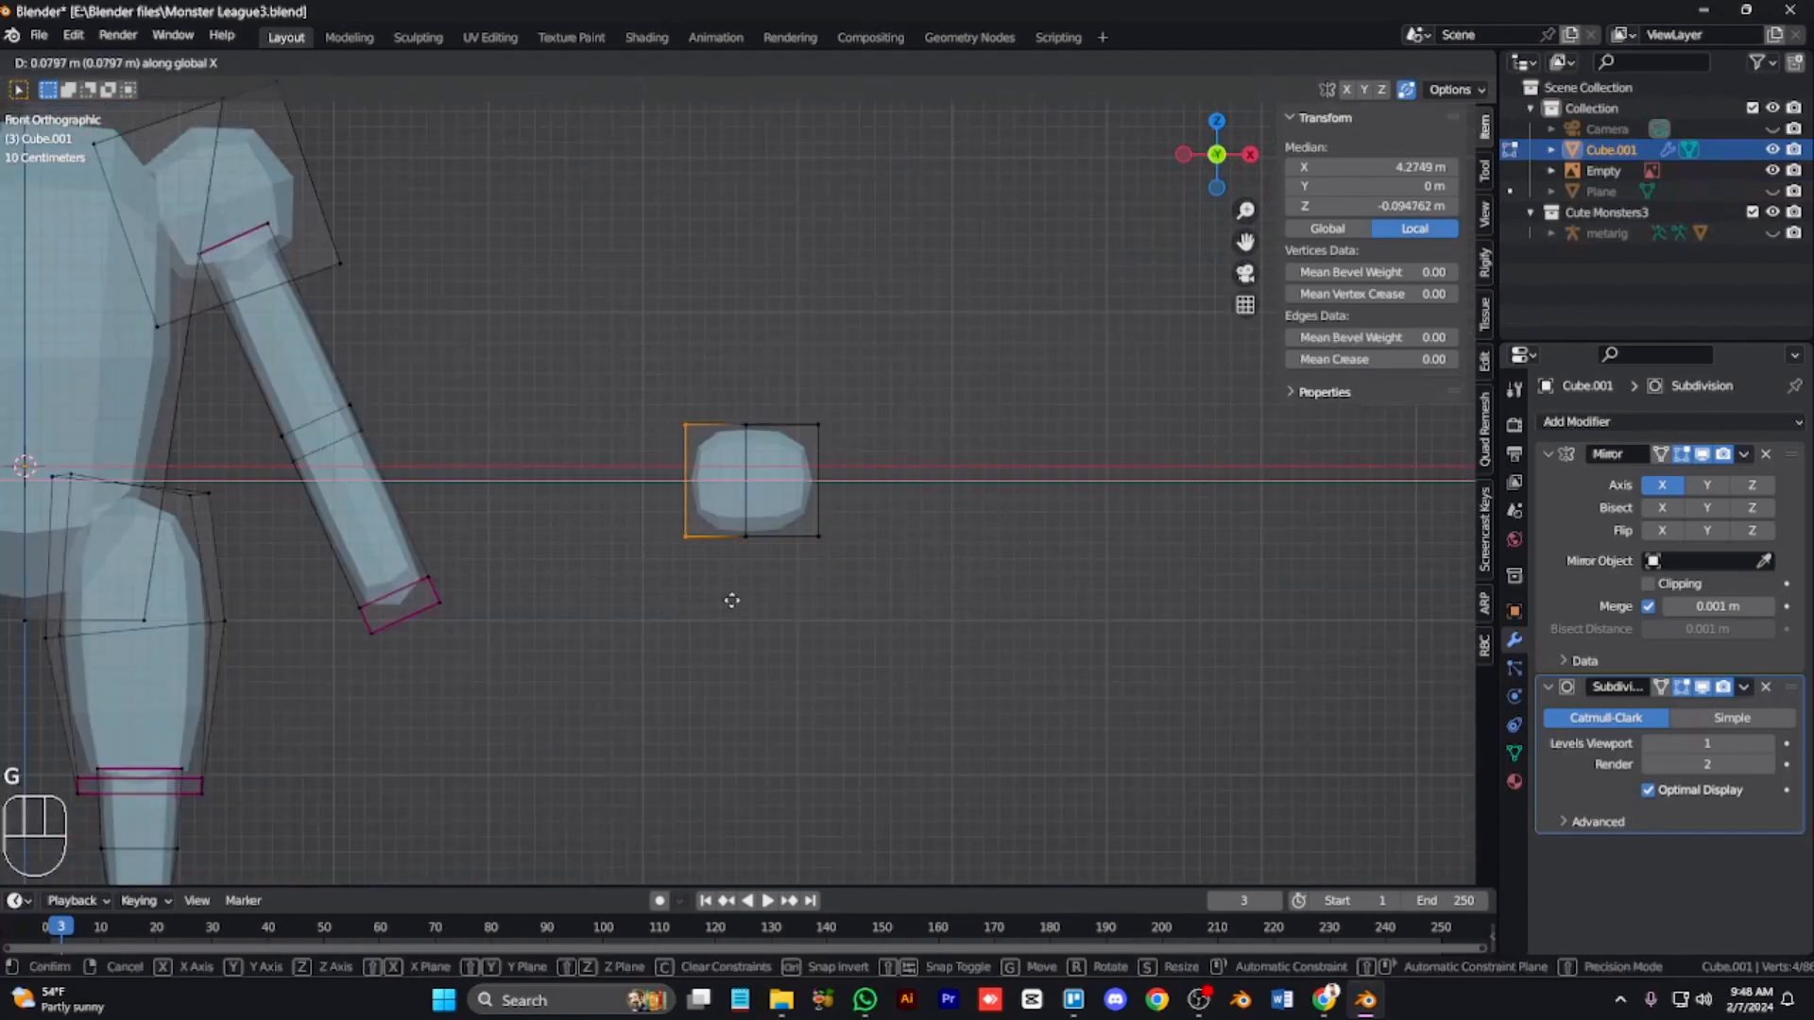
left_click(732, 601)
key("ctrl+z")
Step: Select the whole hand block and scale it along X
key("a")
key("l")
key("s")
key("x")
left_click(950, 650)
Step: Divide the hand block into three vertical columns with loop cuts
scroll(888, 640, "down", 5)
scroll(883, 641, "up", 6)
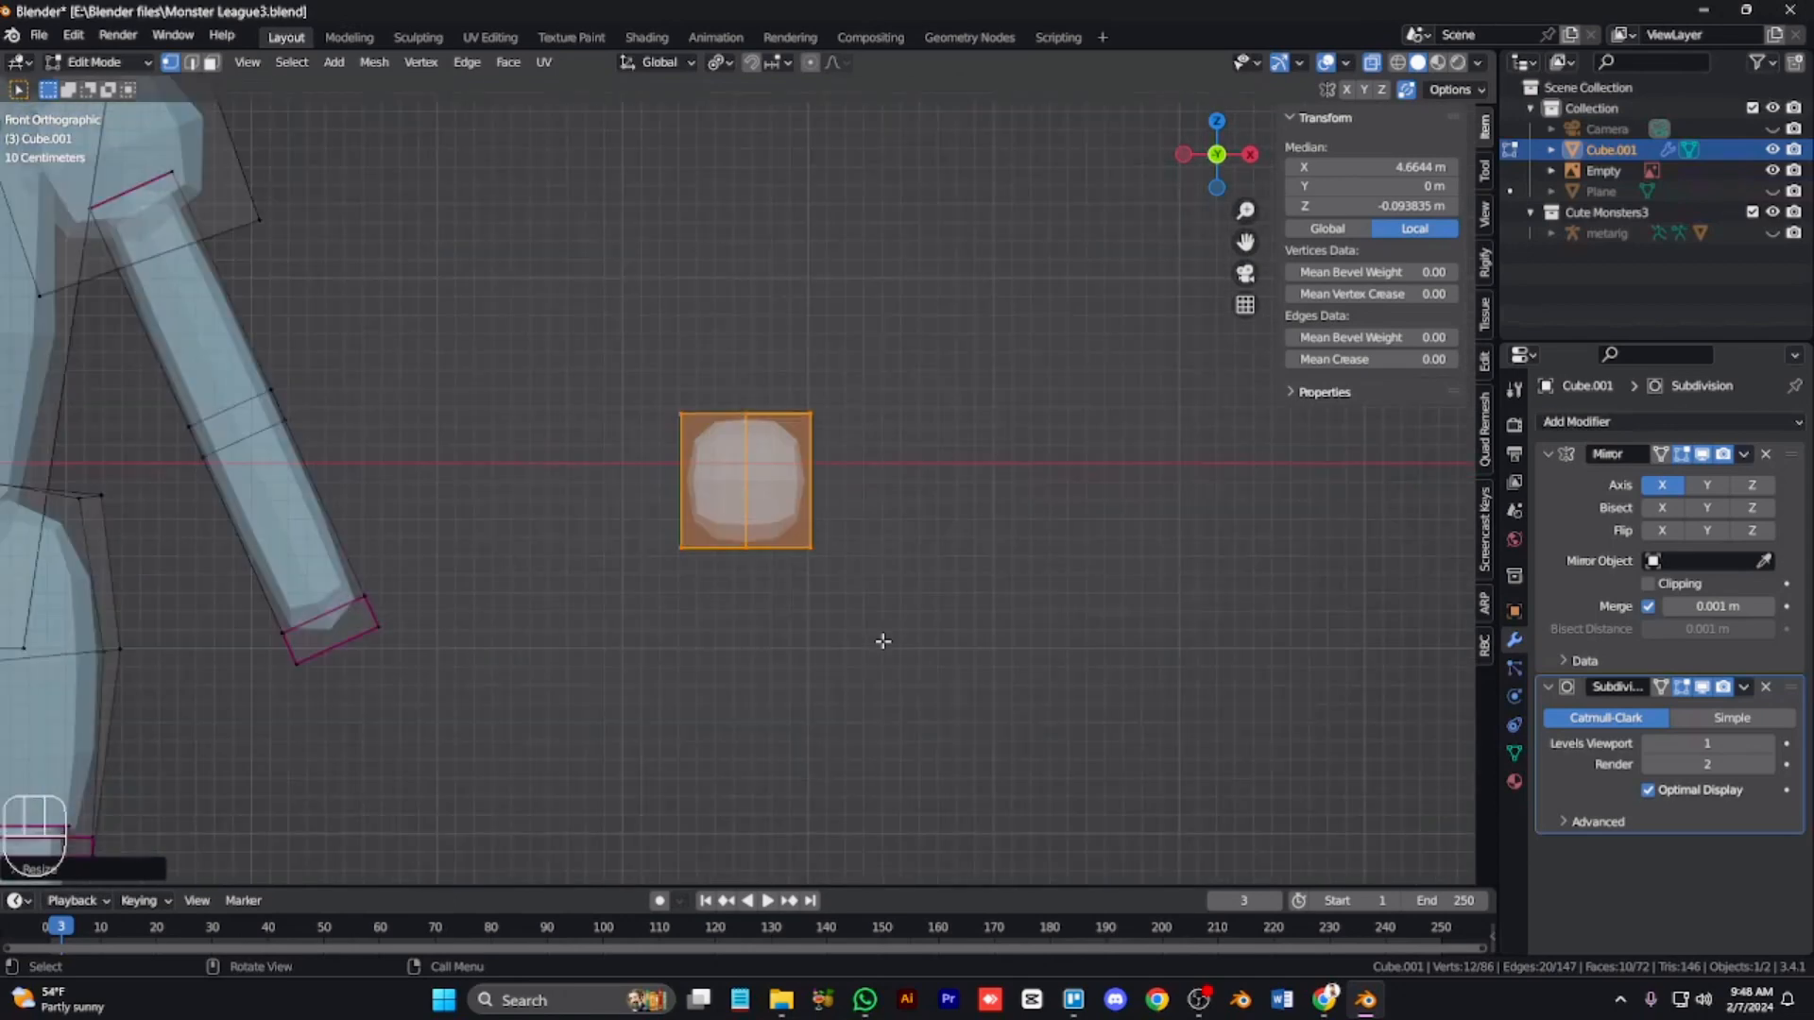
scroll(740, 525, "up", 3)
left_click(739, 525, "alt")
left_click_drag(907, 606, 880, 603)
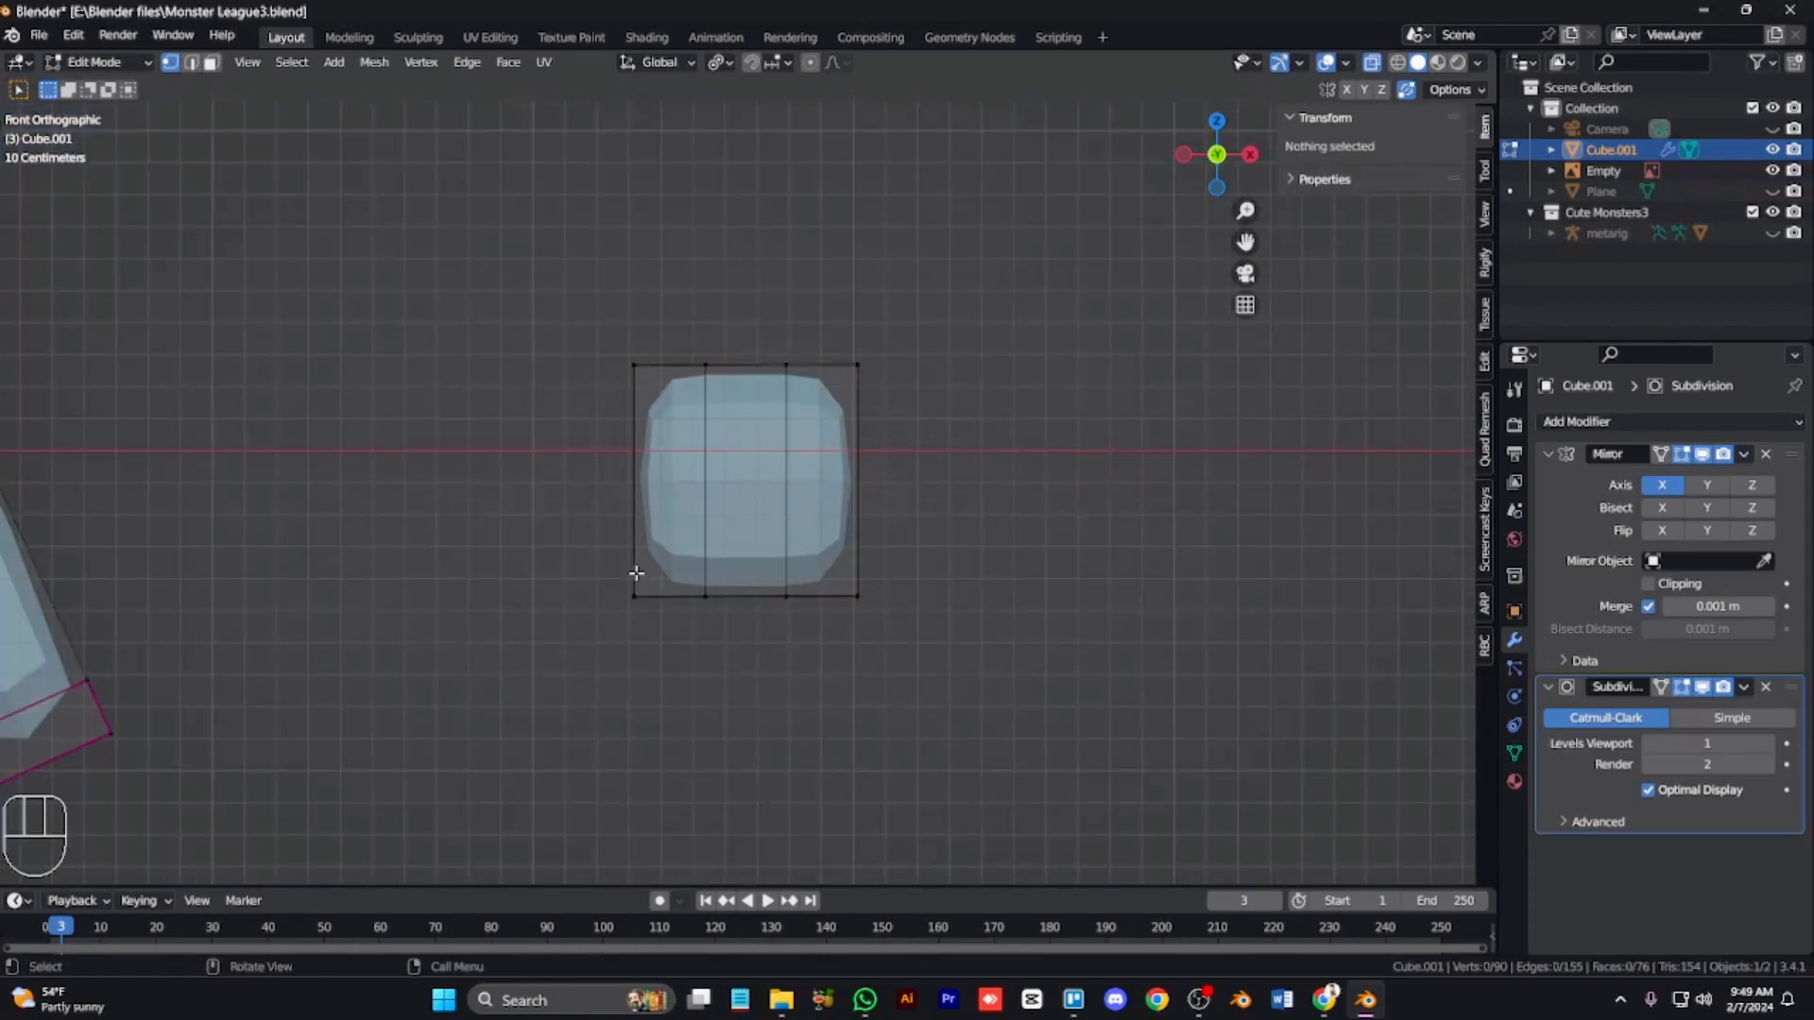
Step: Flatten the hand block's bottom and top vertex rows by scaling each to 0 along Z
left_click_drag(595, 564, 878, 653)
key("s")
key("z")
key("0")
key("Return")
left_click_drag(893, 416, 602, 326)
key("s")
key("z")
key("0")
key("Return")
Step: Move the hand block's bottom-left edge inward and up
left_click(699, 491)
left_click_drag(600, 565, 896, 652)
key("g")
left_click(666, 617)
key("3")
Step: Try to inset the bottom faces individually and extrude them downward
key("i")
key("i")
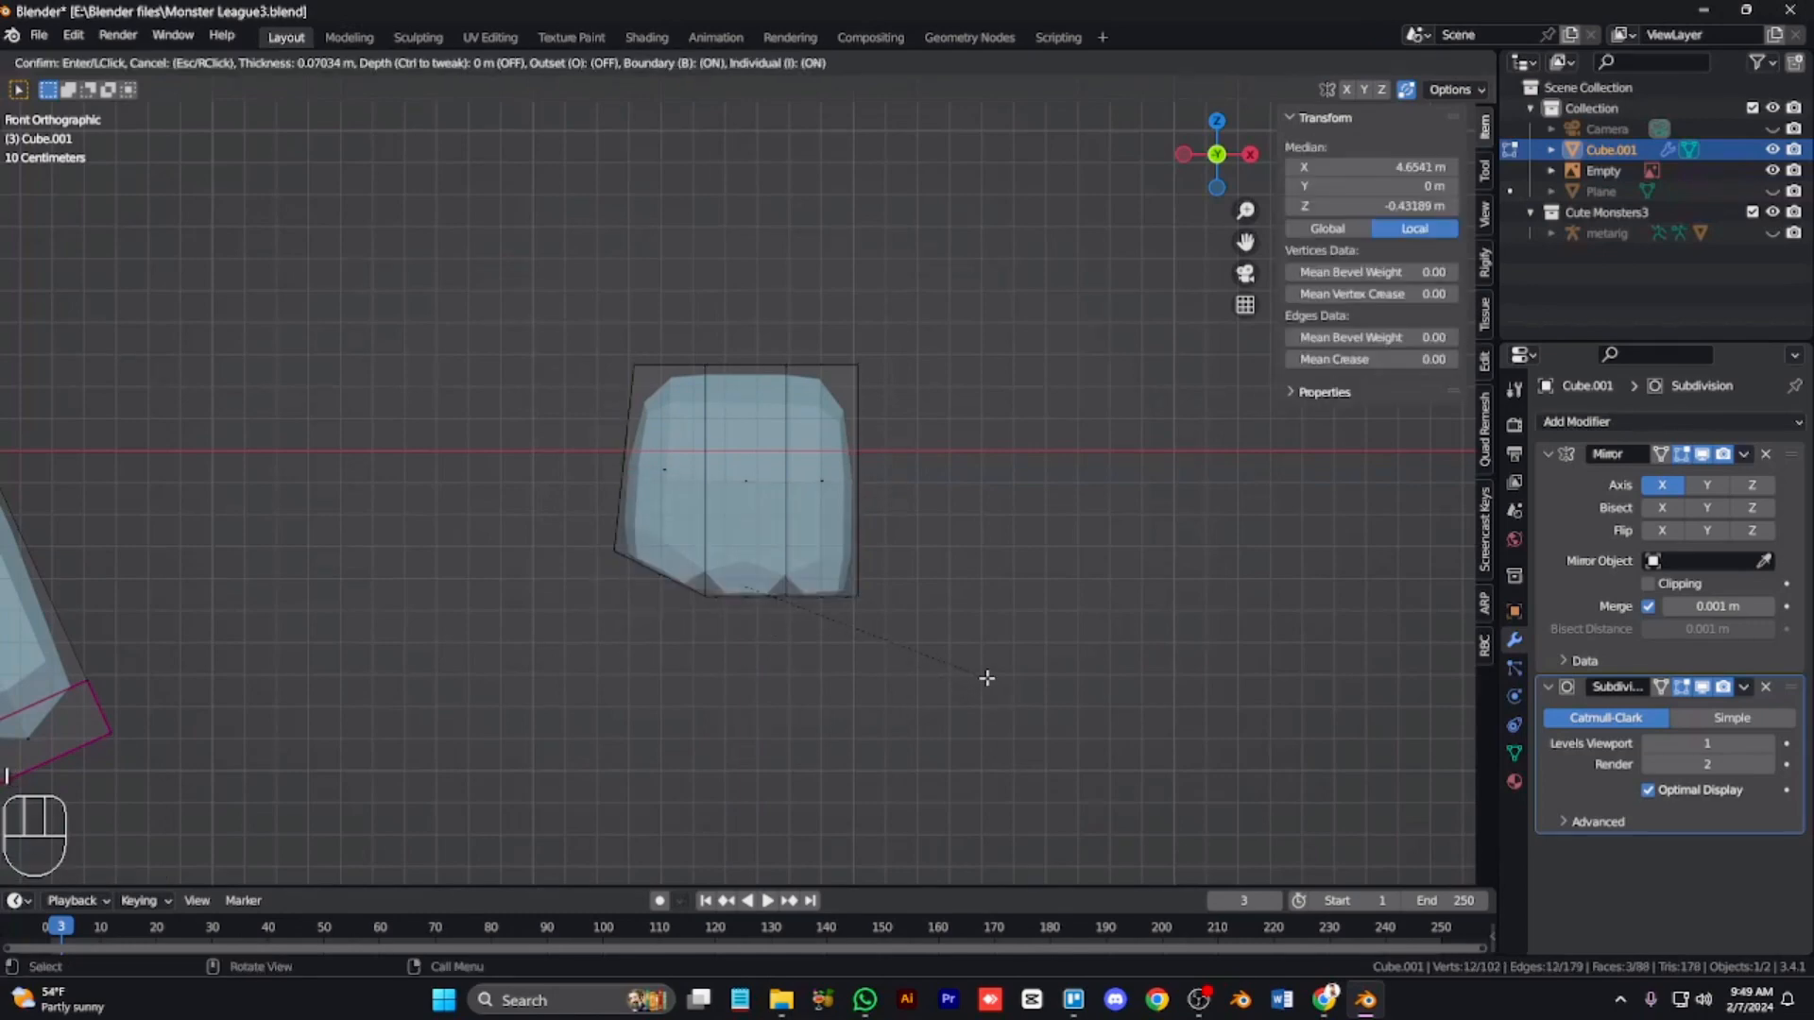
left_click(989, 683)
key("e")
left_click(996, 739)
key("ctrl+z")
key("ctrl+z")
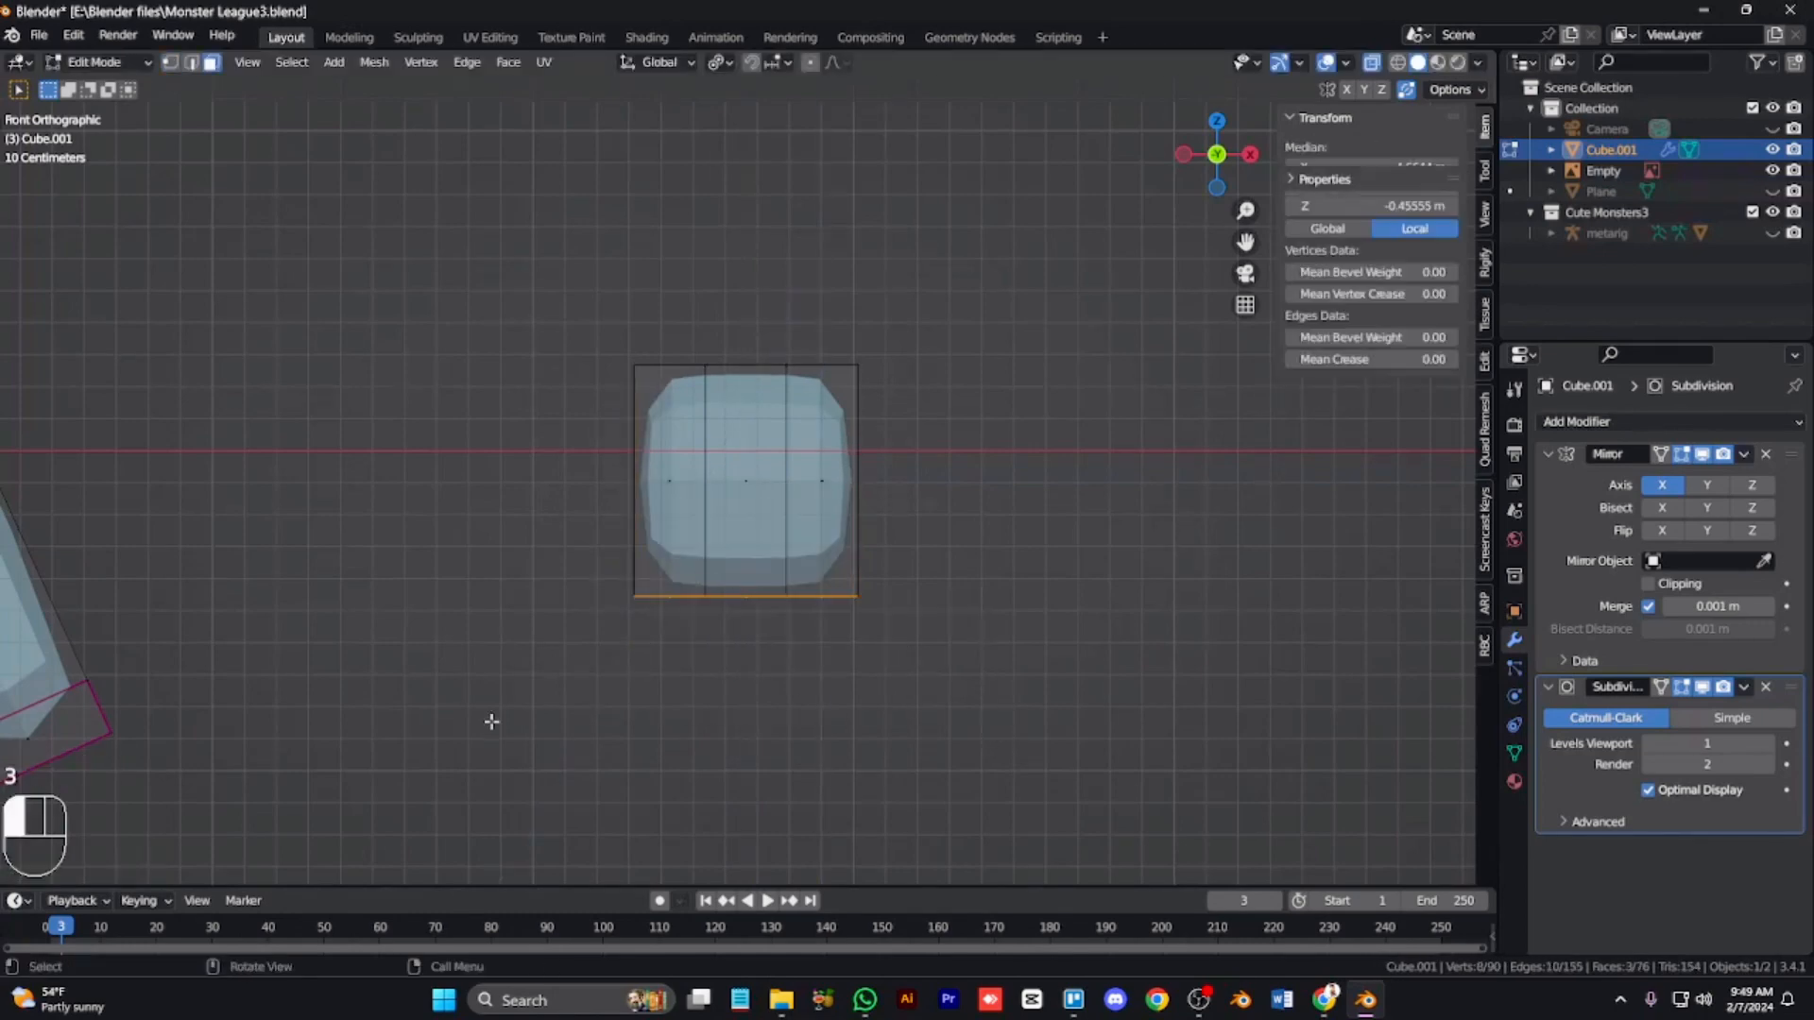
Step: Scale the whole hand block thinner along Y in the side view
key("KP_2")
key("KP_2")
key("a")
key("l")
key("KP_3")
key("s")
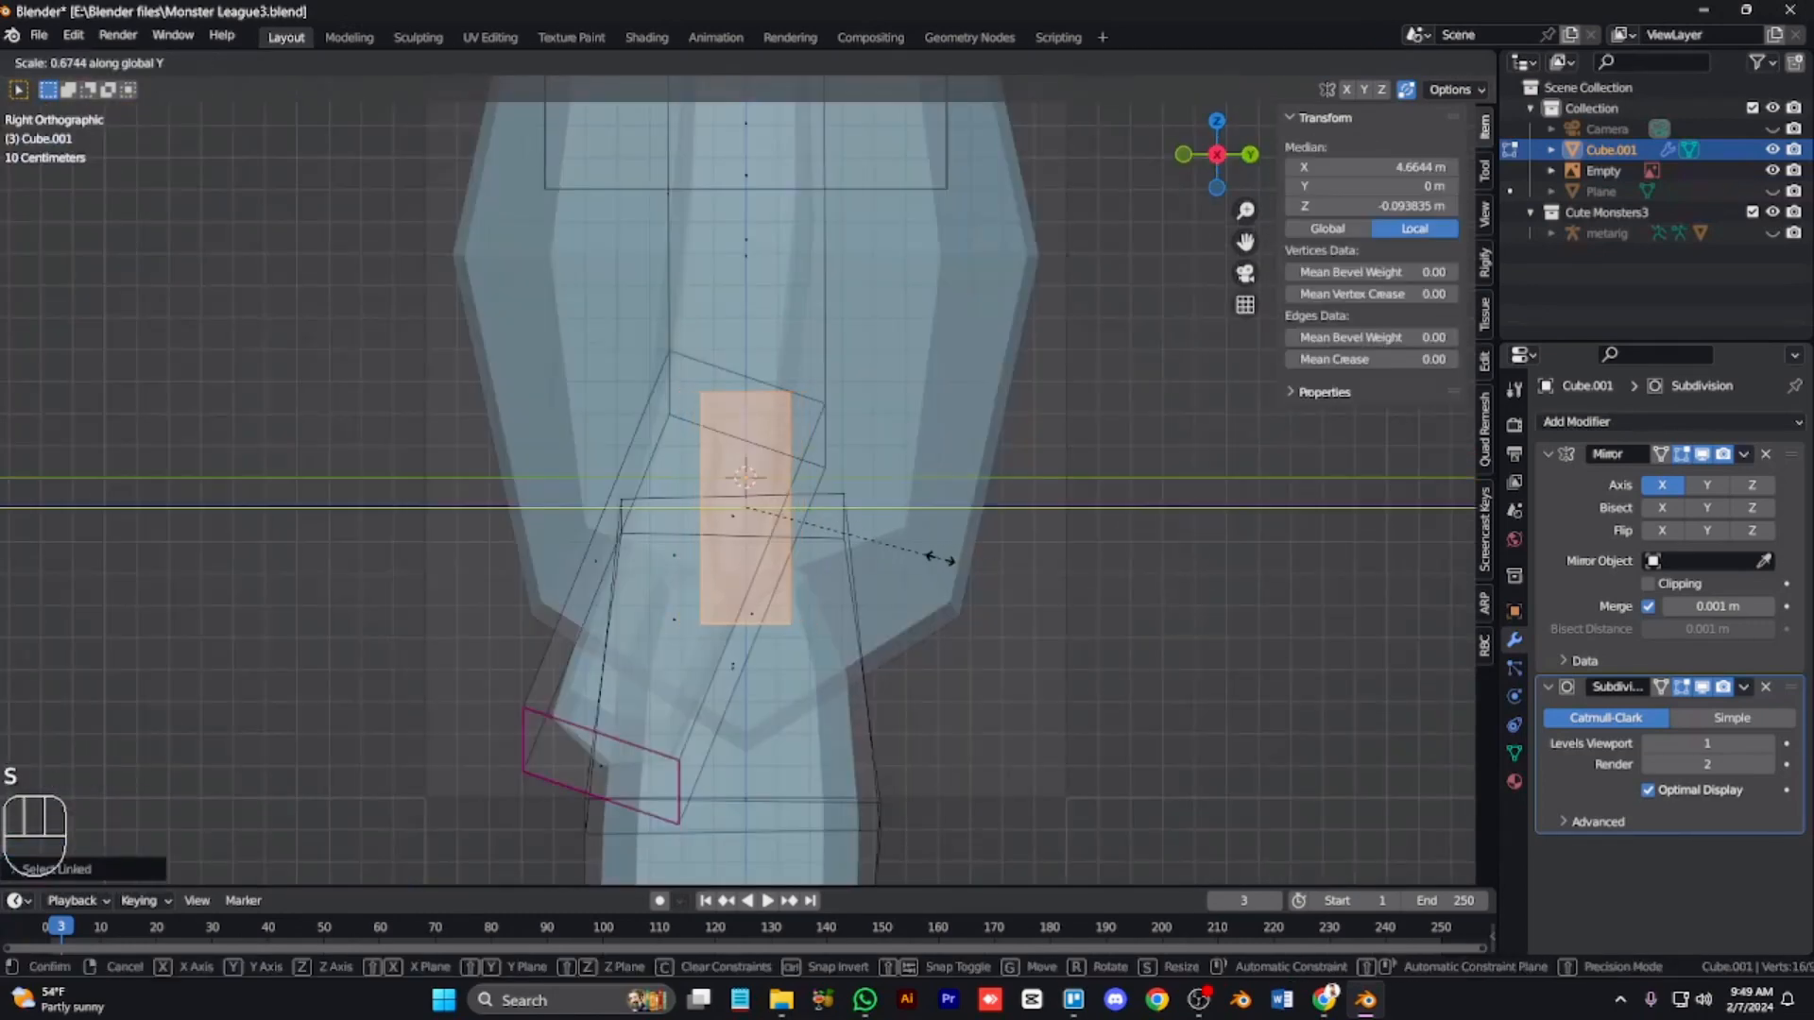
left_click(940, 561)
Step: Inset the bottom faces individually and extrude them down into three fingers
key("KP_1")
left_click_drag(593, 614, 913, 744)
key("KP_2")
key("i")
key("i")
left_click(985, 650)
key("e")
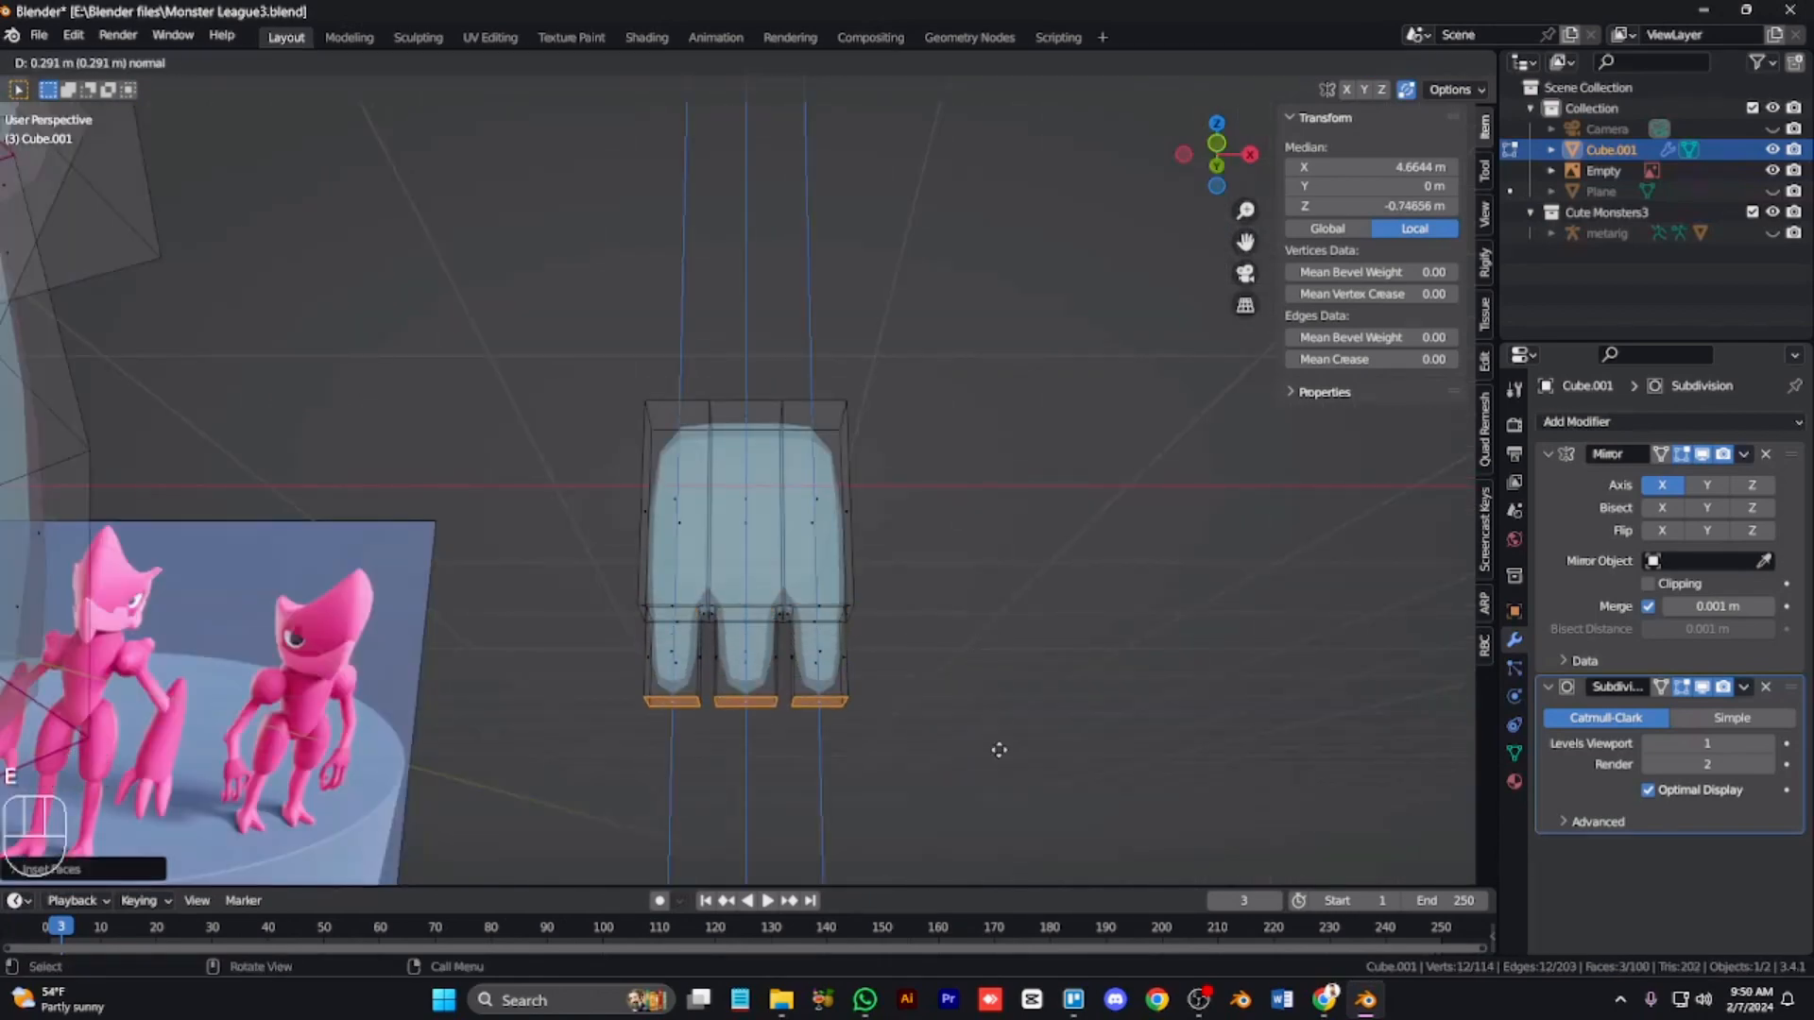
right_click(998, 749)
key("s")
left_click(657, 721)
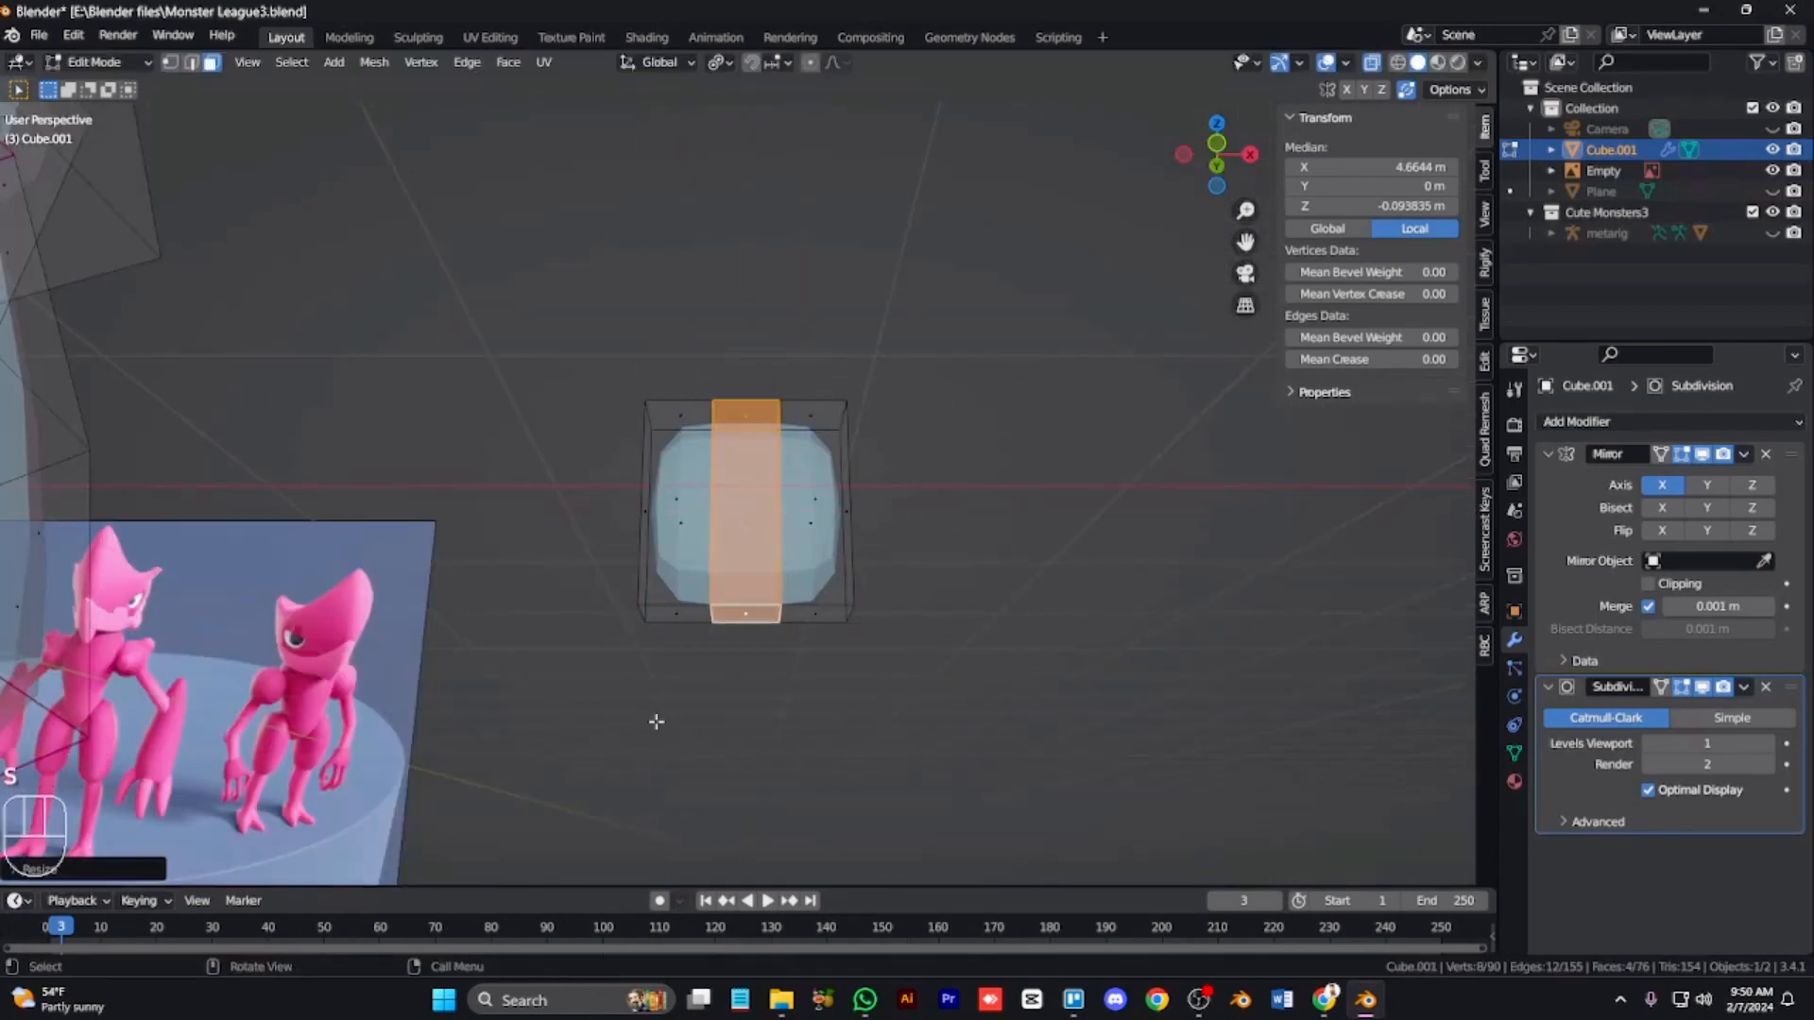
key("e")
left_click(1048, 762)
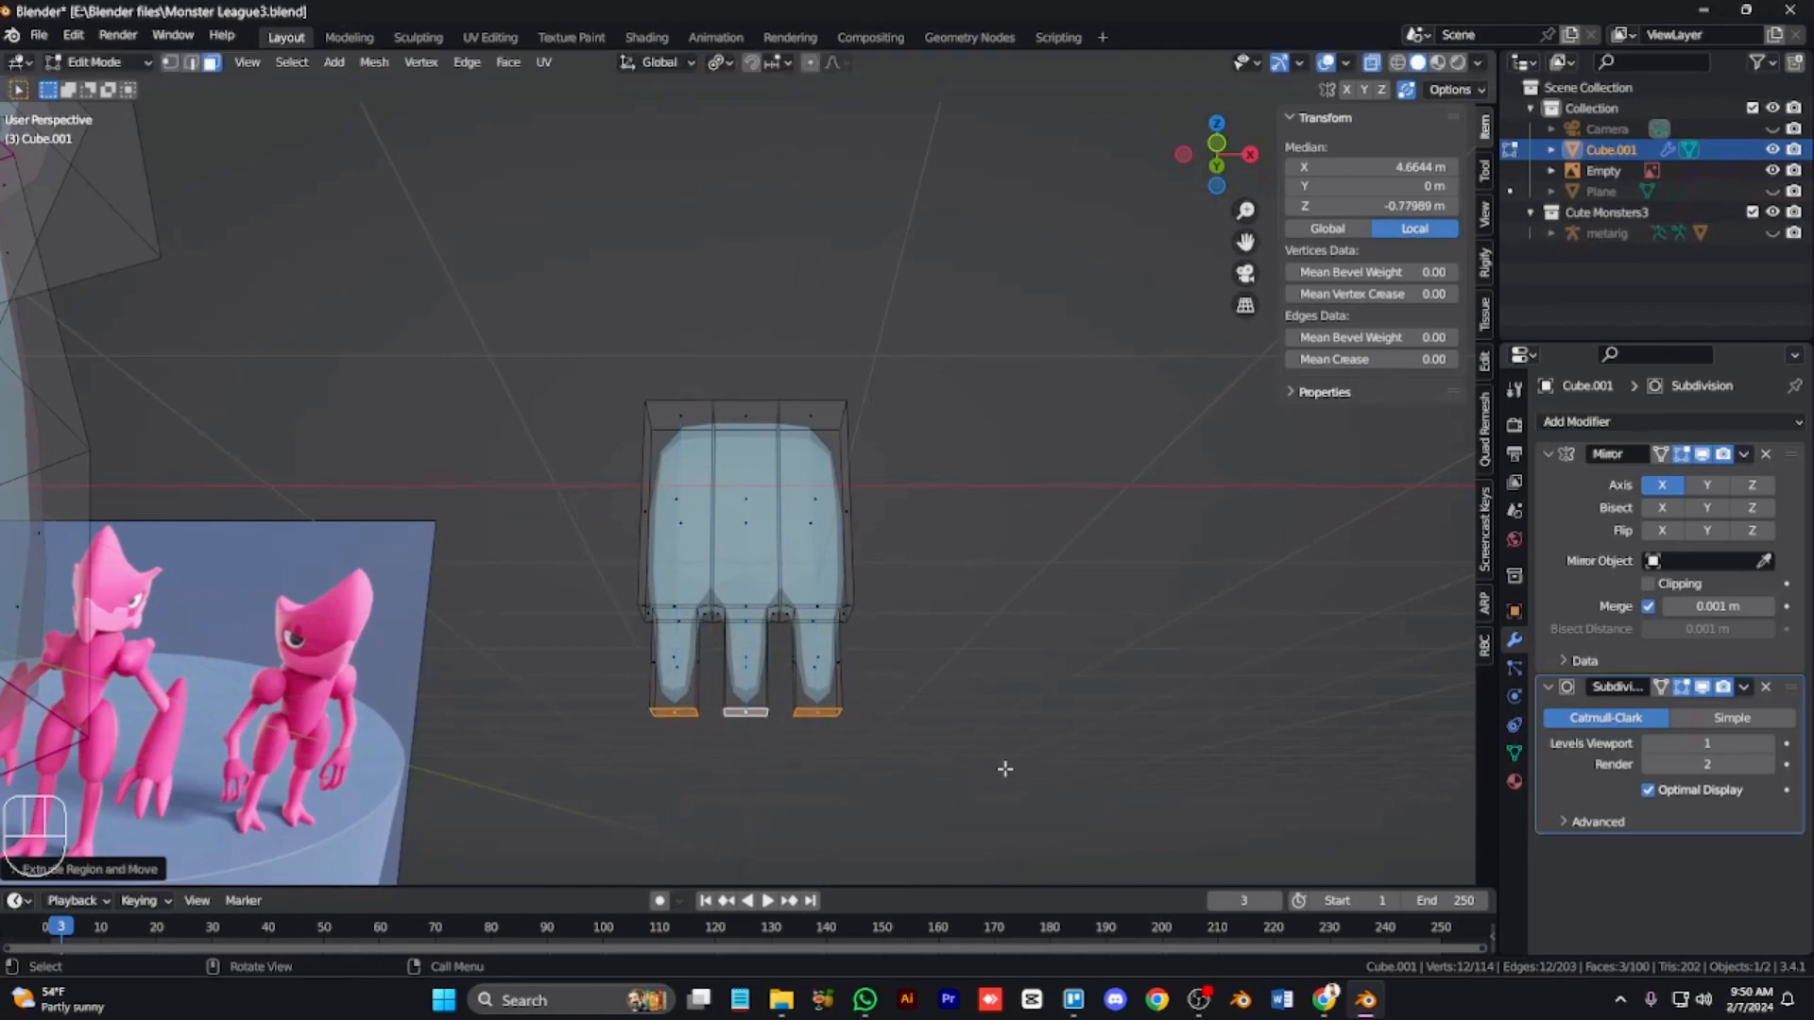
Step: Extrude the finger tips further, then undo the finger extrusions
key("KP_3")
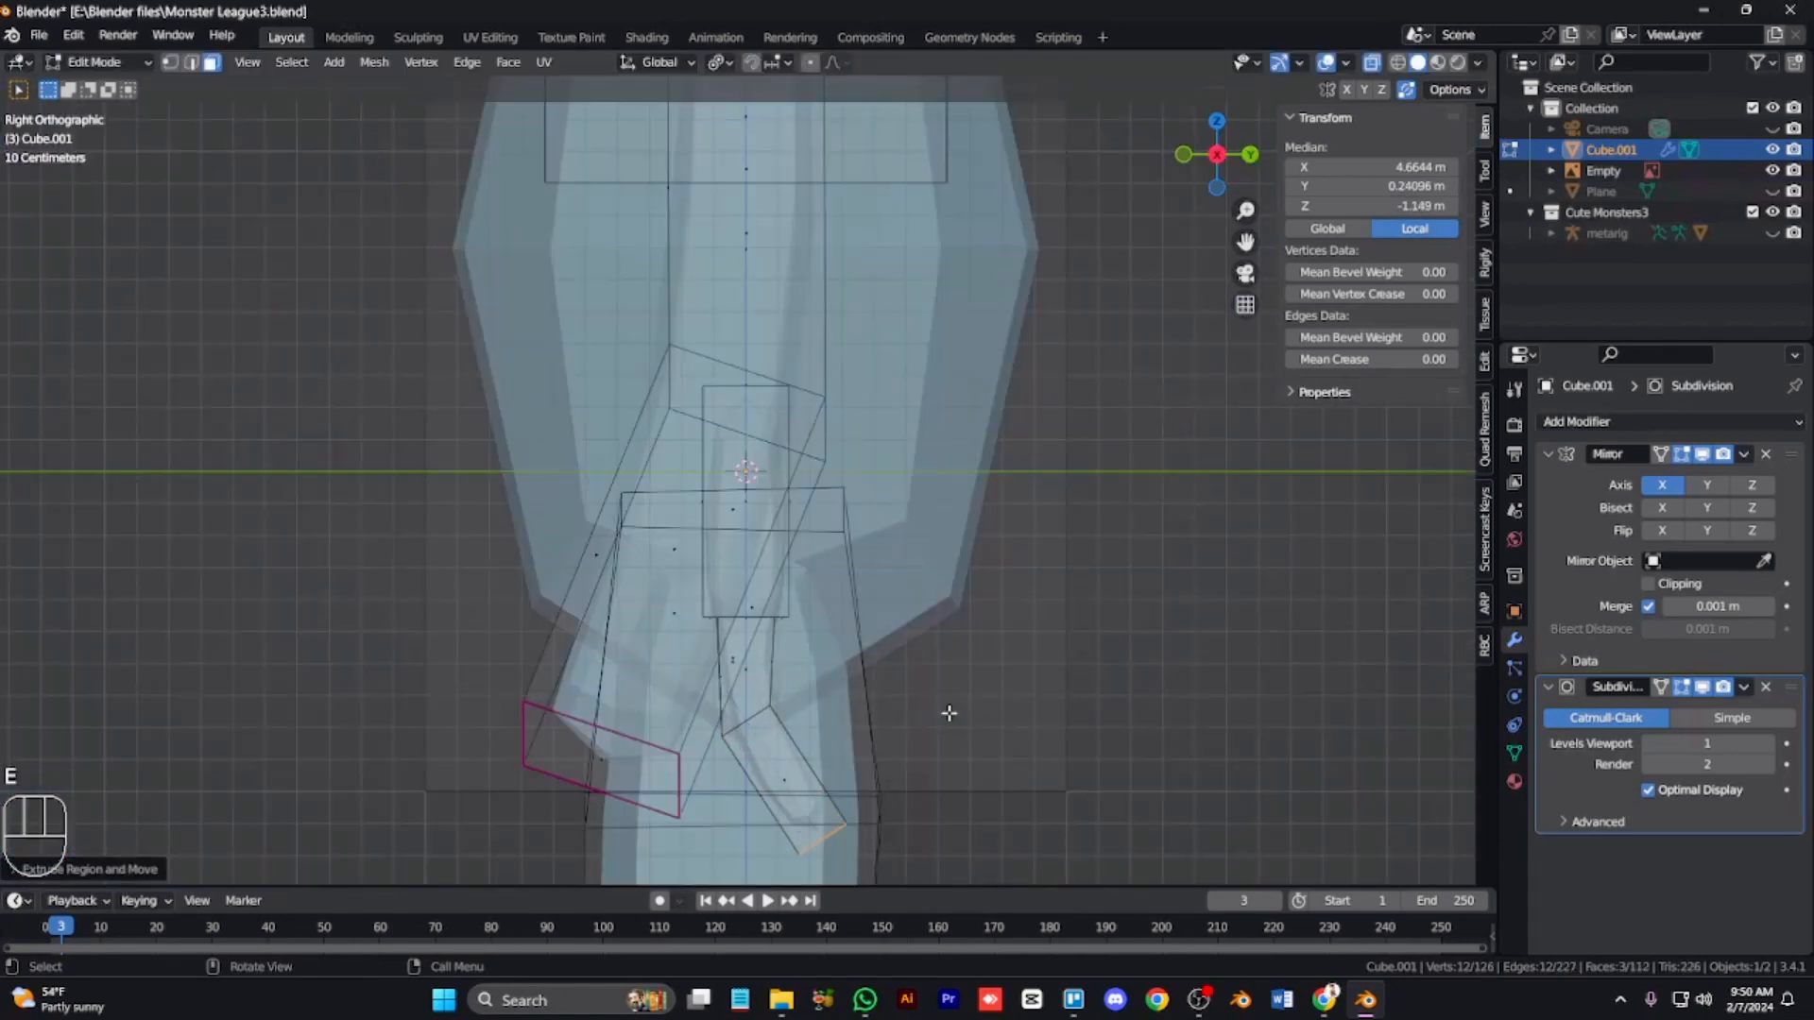
key("e")
key("KP_1")
scroll(818, 736, "down", 2)
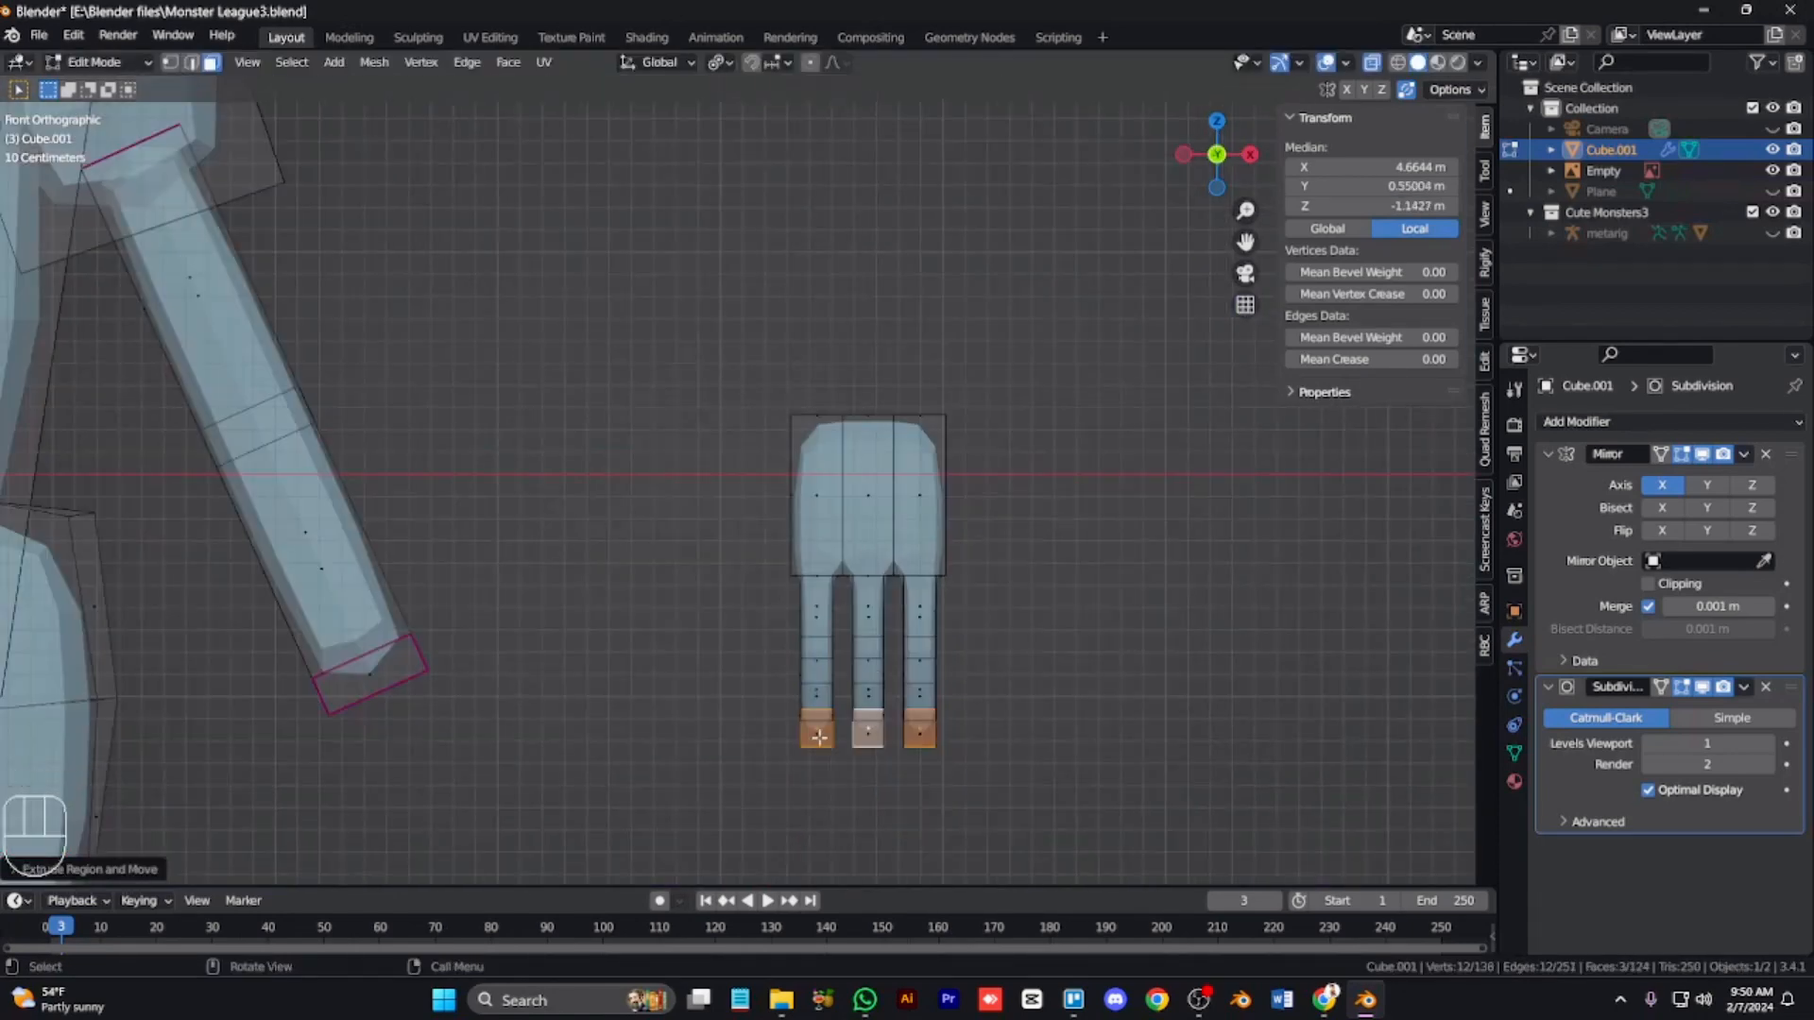
key("KP_9")
key("KP_1")
key("ctrl+z")
key("ctrl+z")
key("ctrl+z")
key("ctrl+z")
key("ctrl+z")
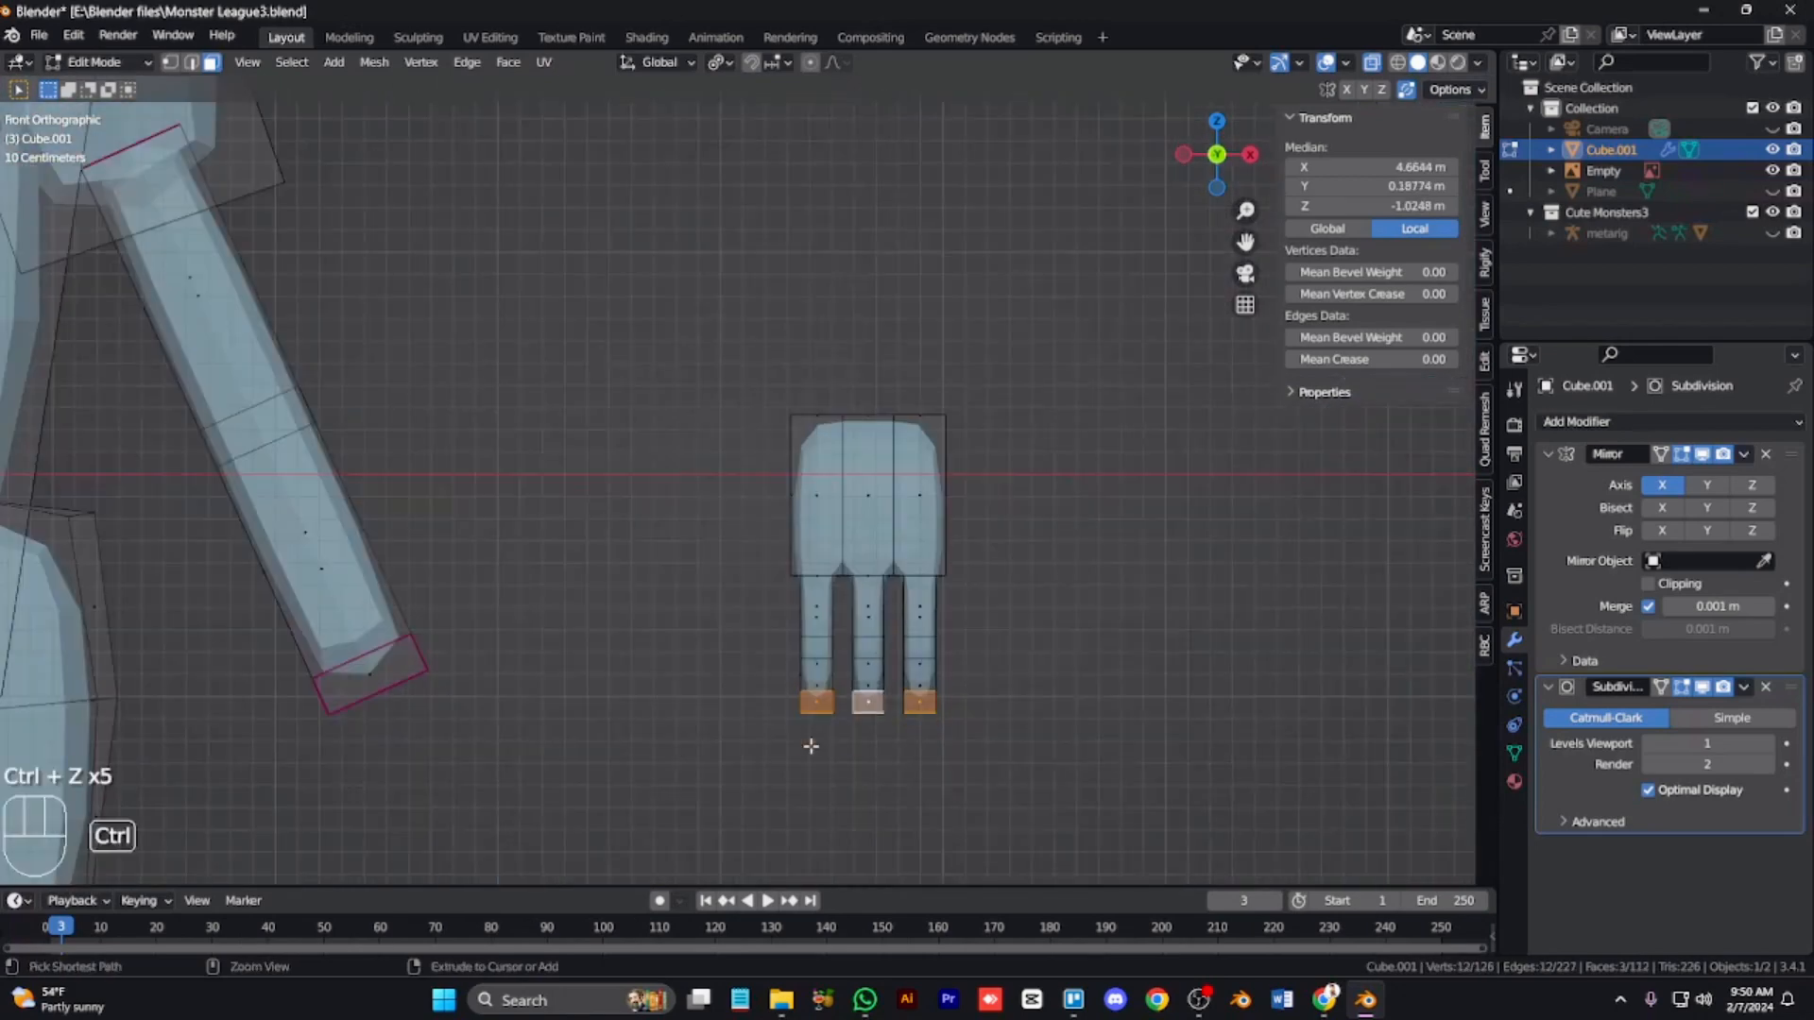
Step: Raise the hand's bottom-left edge, then inset and extrude the bottom faces into three fingers
left_click_drag(758, 547, 821, 670)
key("g")
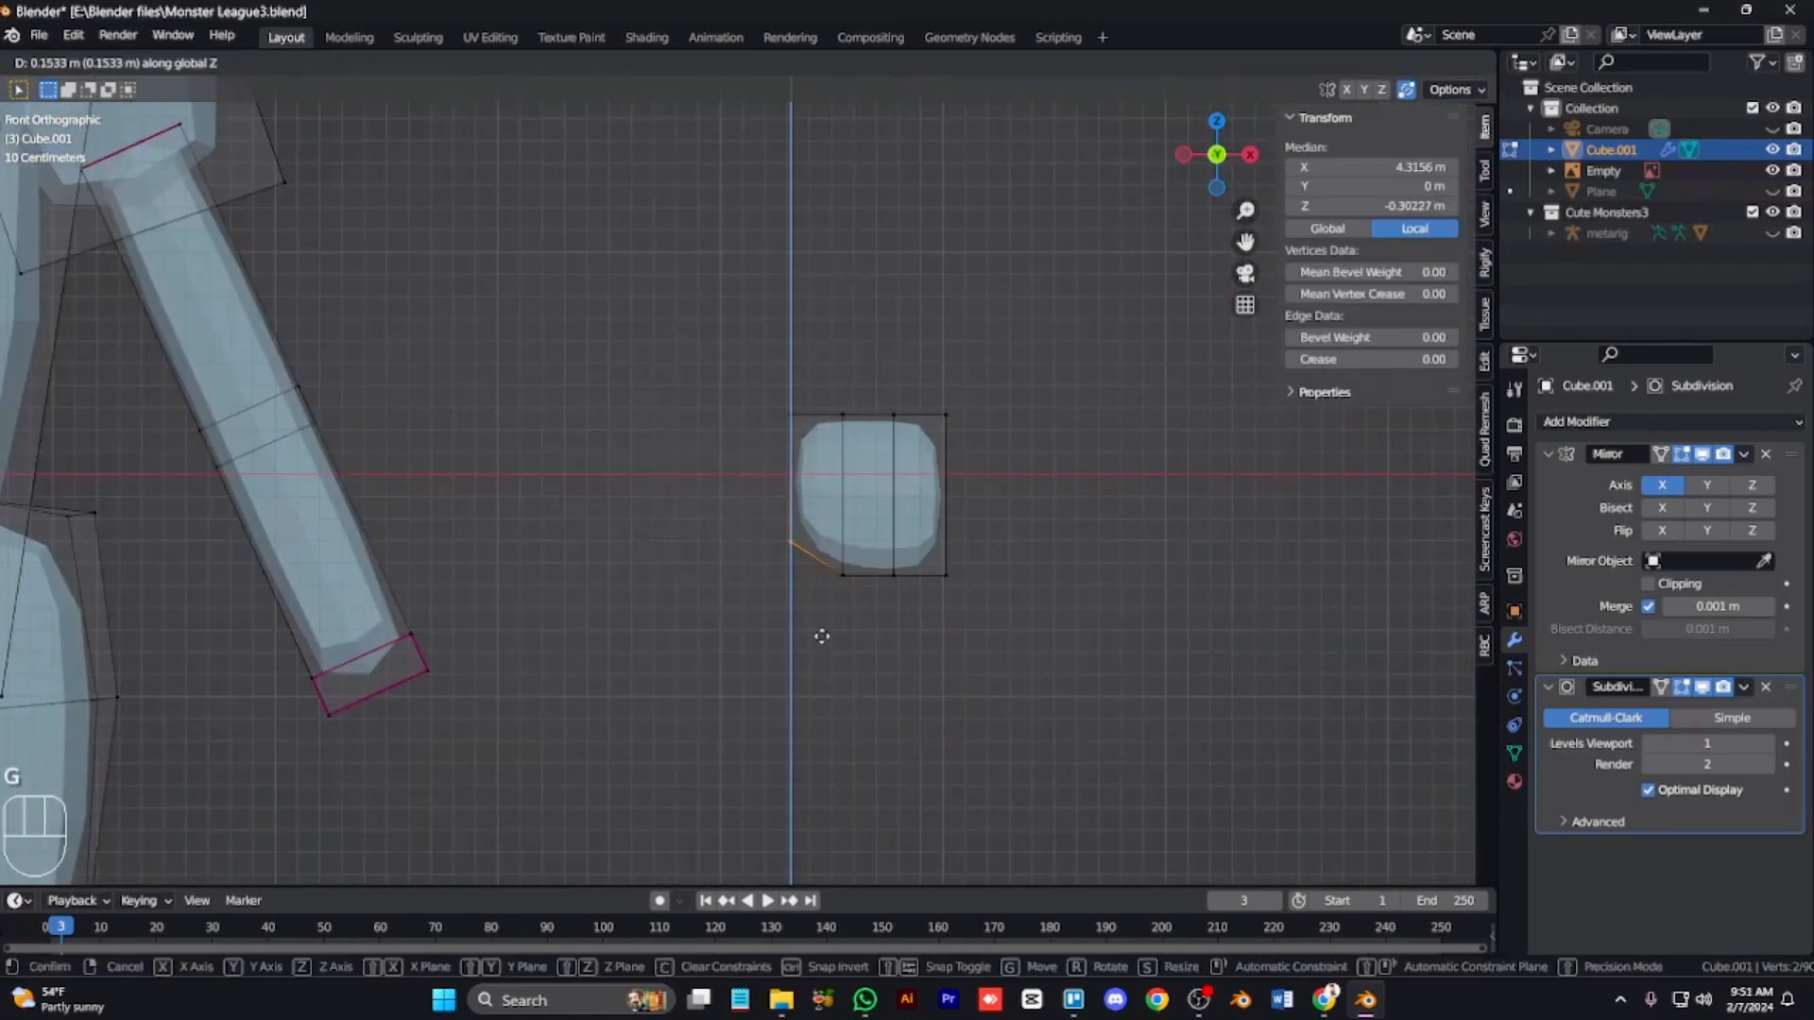
left_click(822, 637)
left_click(901, 606)
key("i")
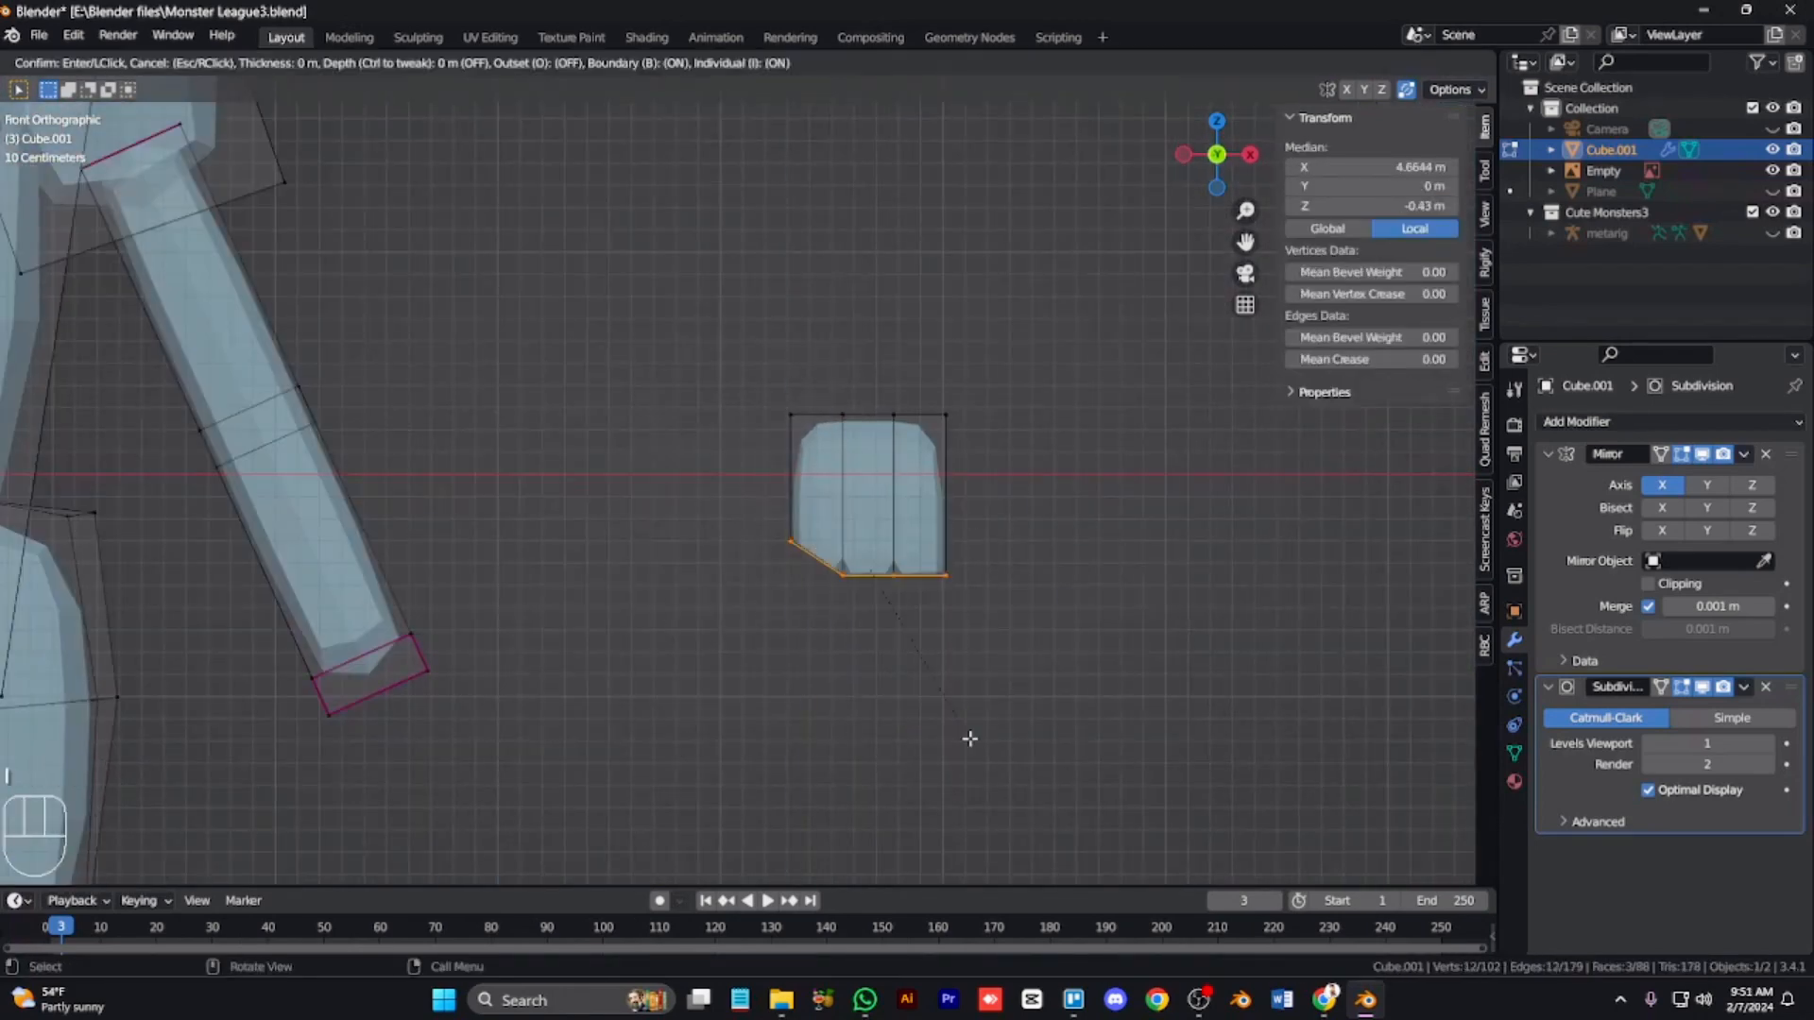
key("e")
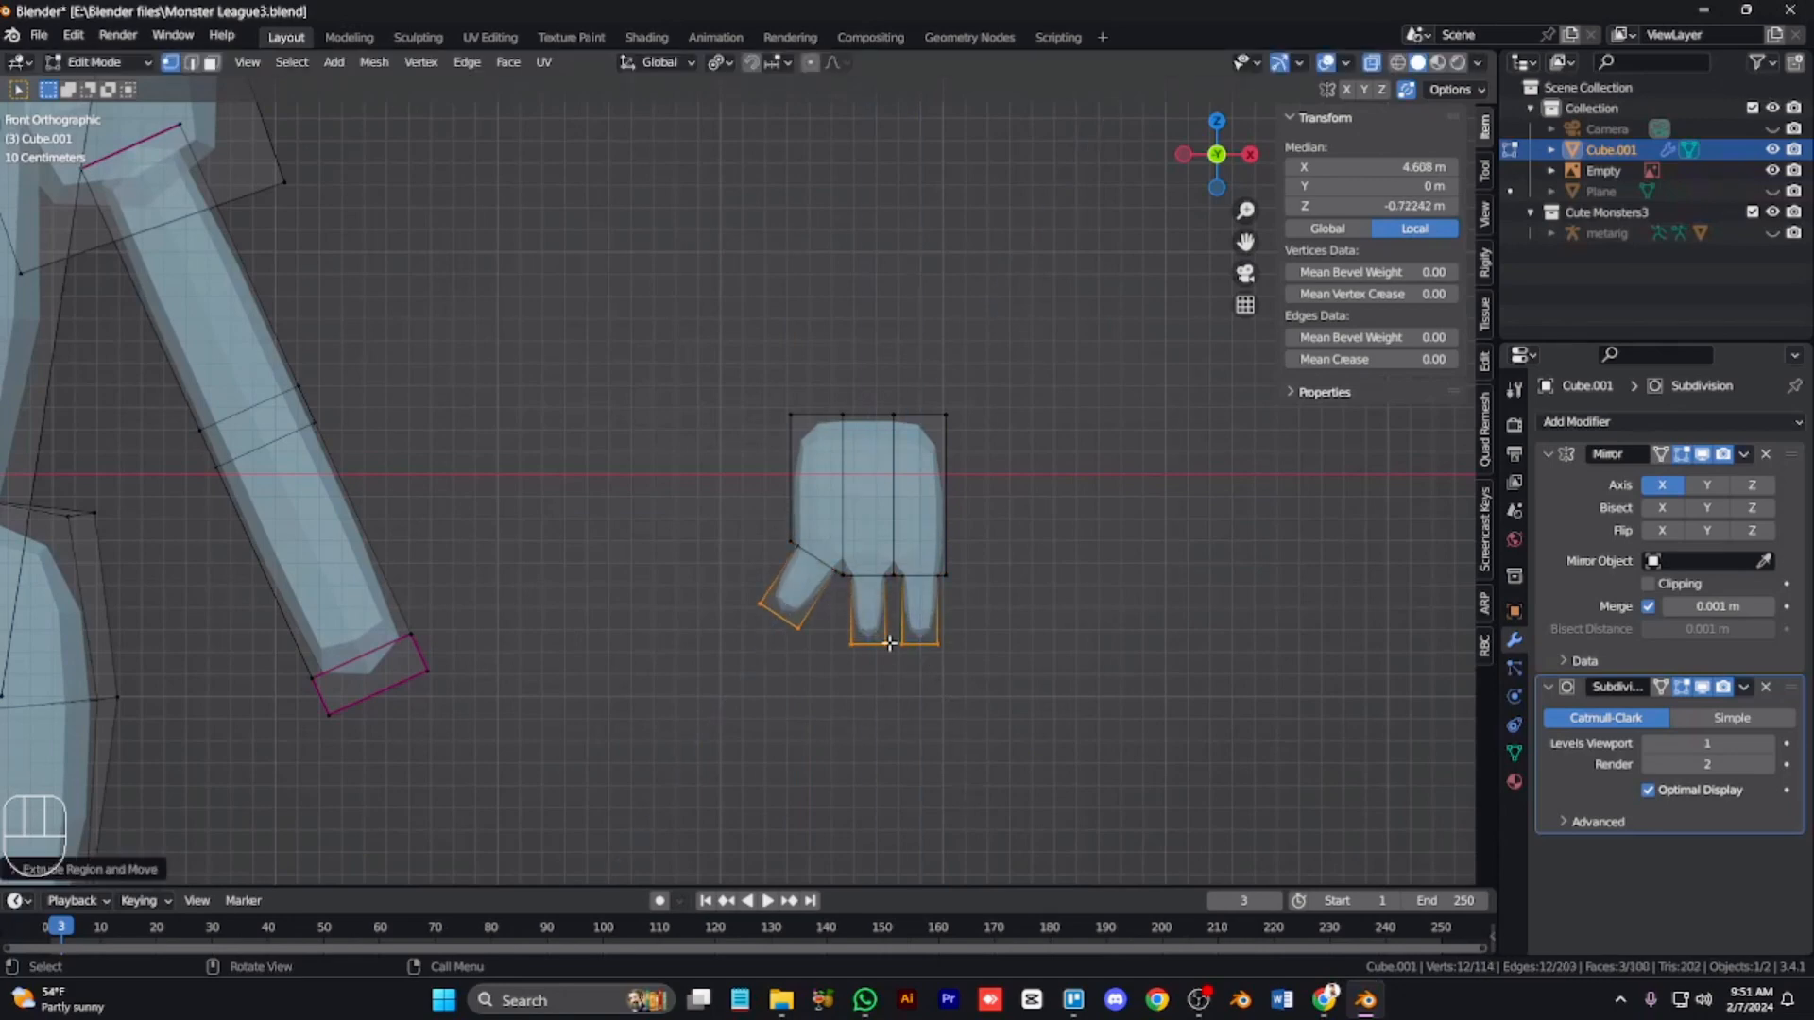
key("KP_1")
Step: Select the thumb tip and rotate it about 25 degrees to angle the thumb outward
left_click_drag(971, 680, 811, 668)
key("KP_4")
key("KP_4")
key("KP_4")
key("KP_4")
key("KP_4")
key("KP_8")
key("KP_8")
key("KP_2")
key("KP_6")
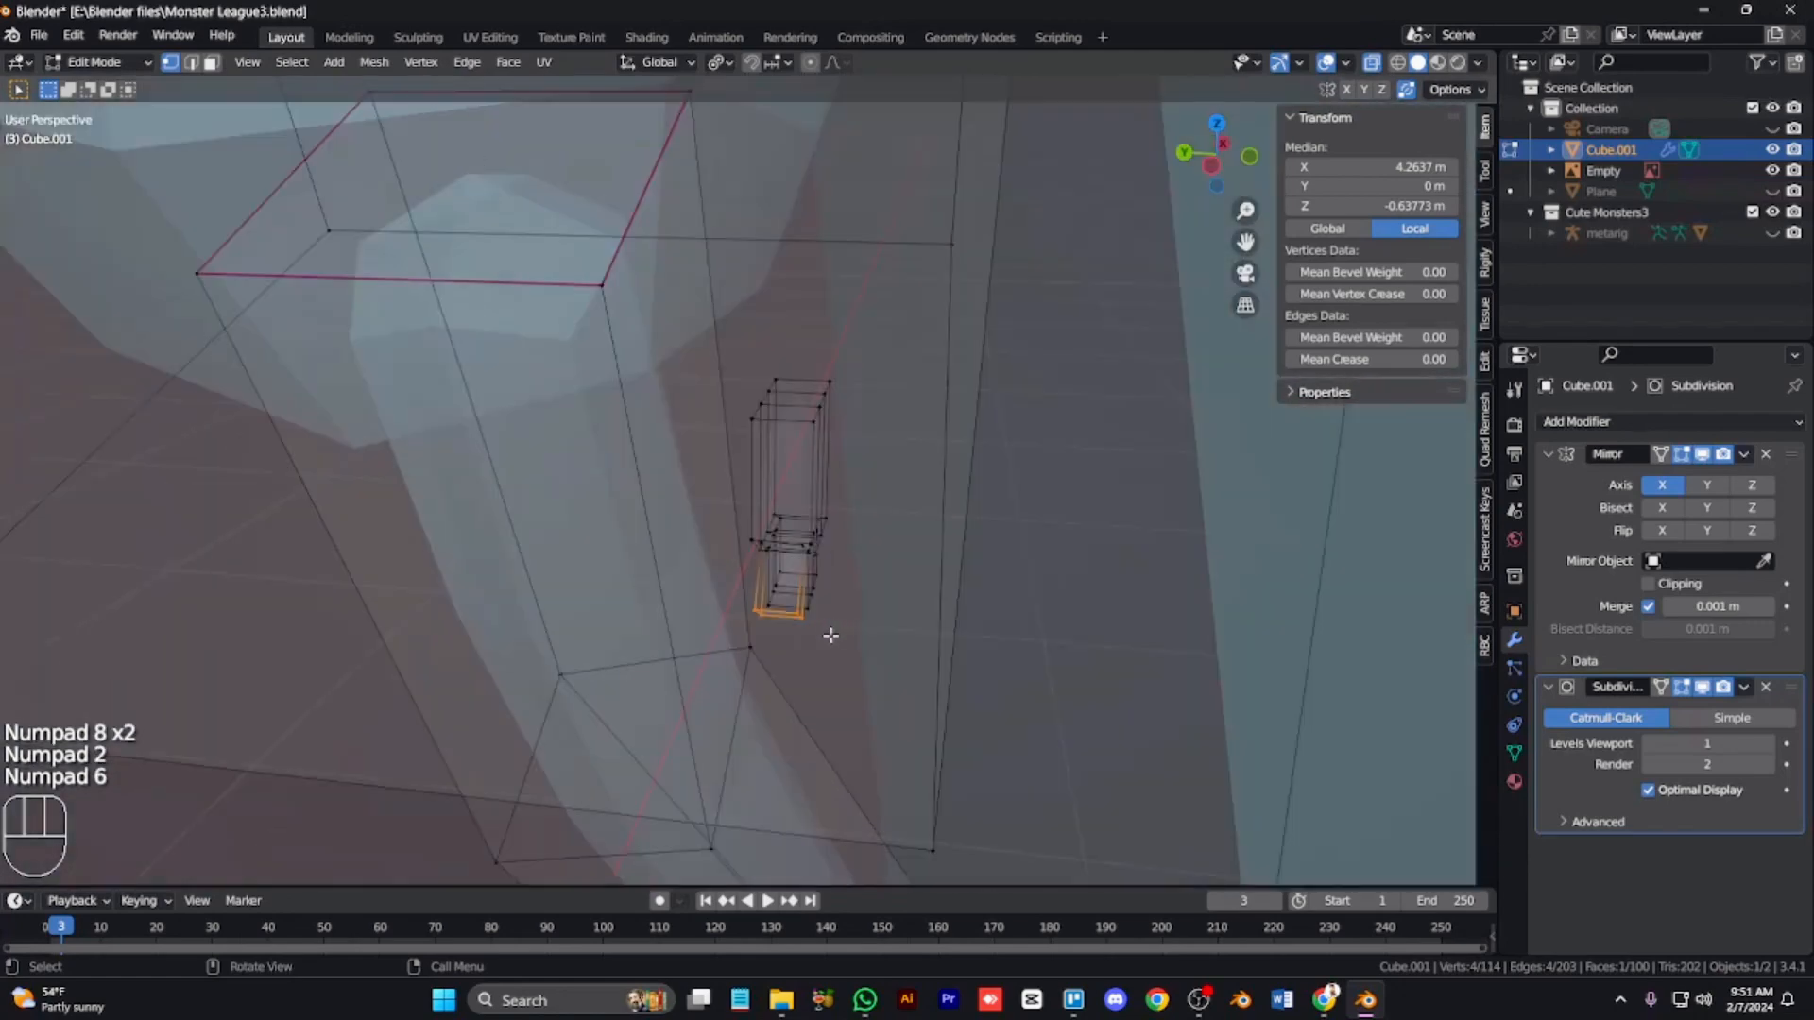
key("r")
key("KP_6")
key("KP_6")
key("KP_6")
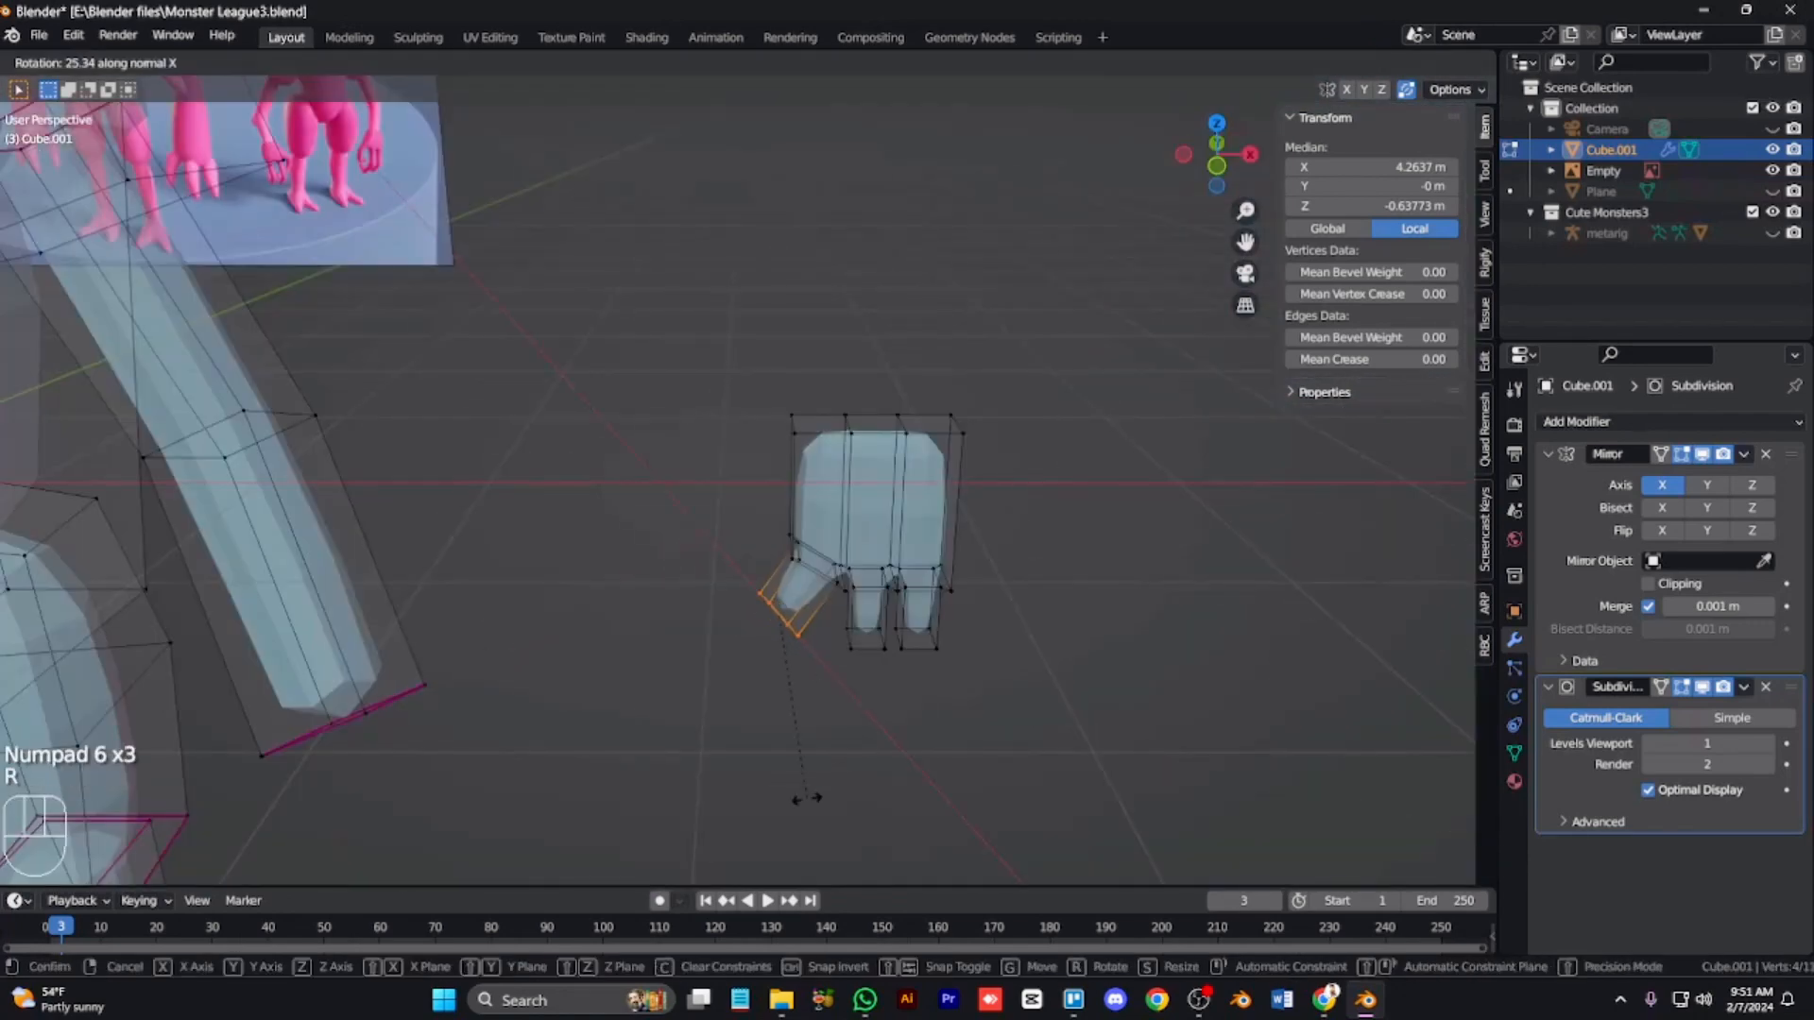
left_click(851, 595)
Step: Scale the thumb tip down to taper the thumb
key("KP_3")
key("KP_6")
key("KP_6")
key("KP_6")
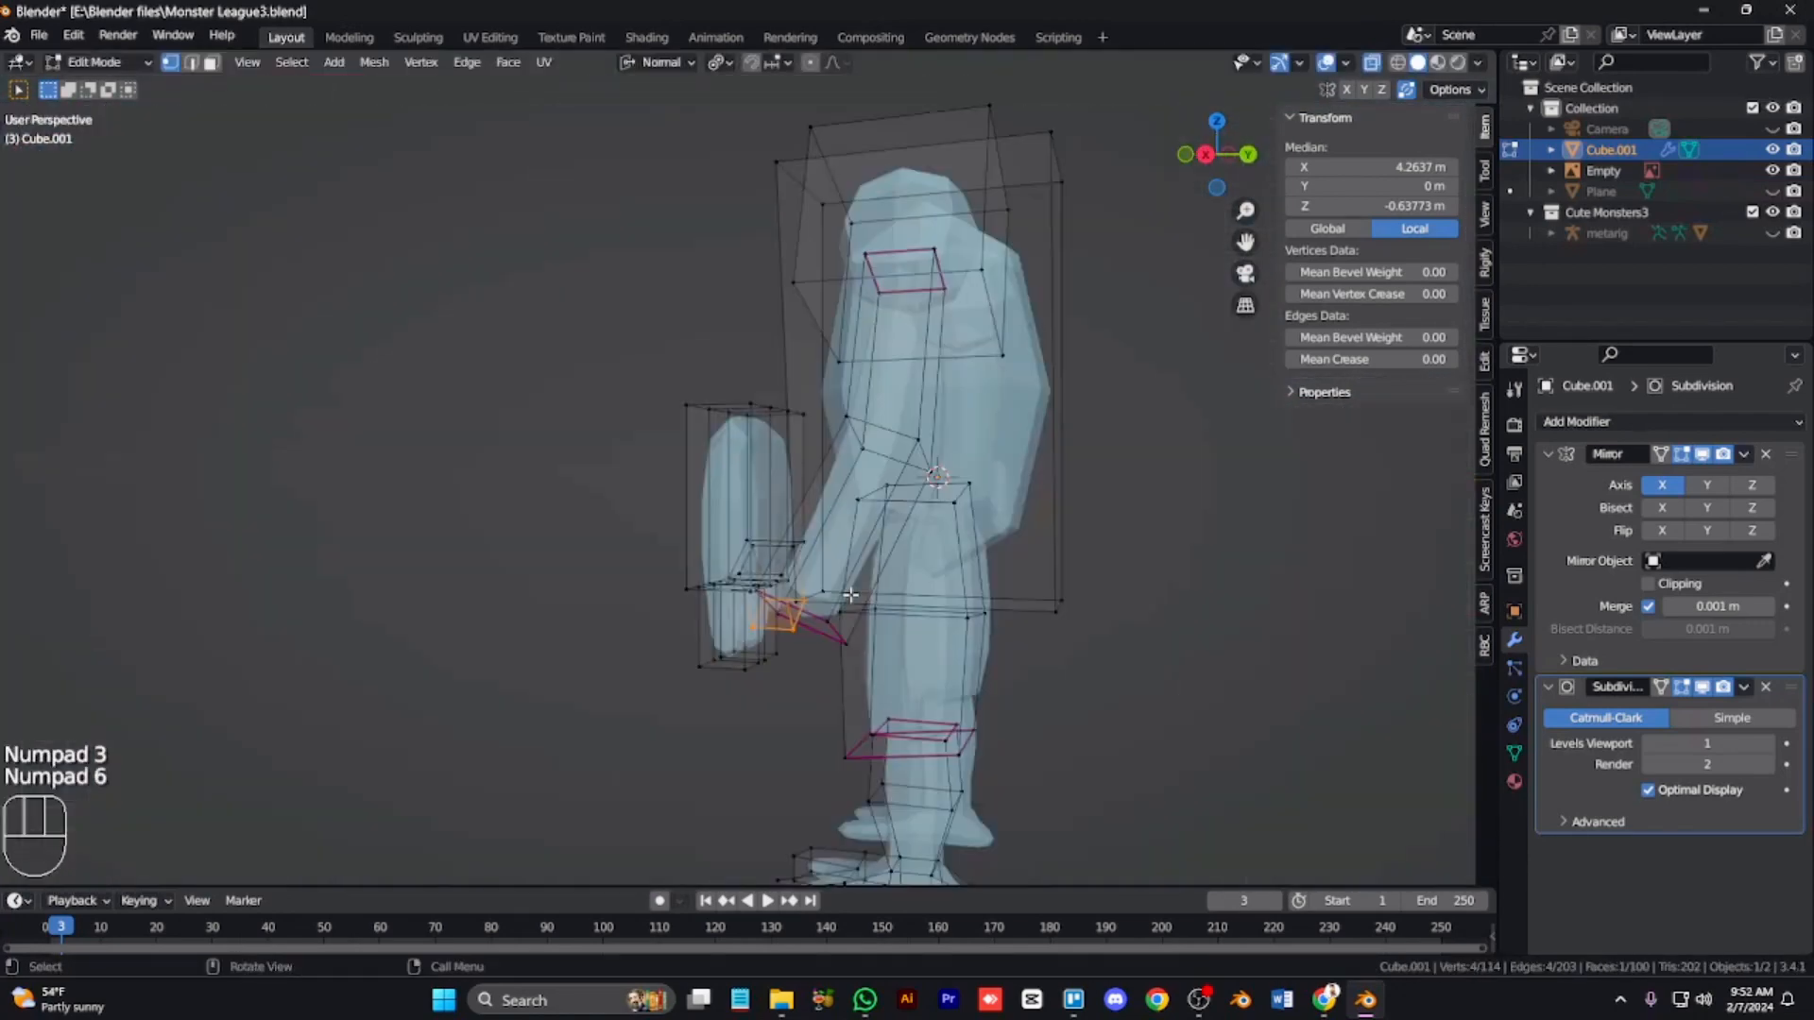
key("s")
left_click(800, 646)
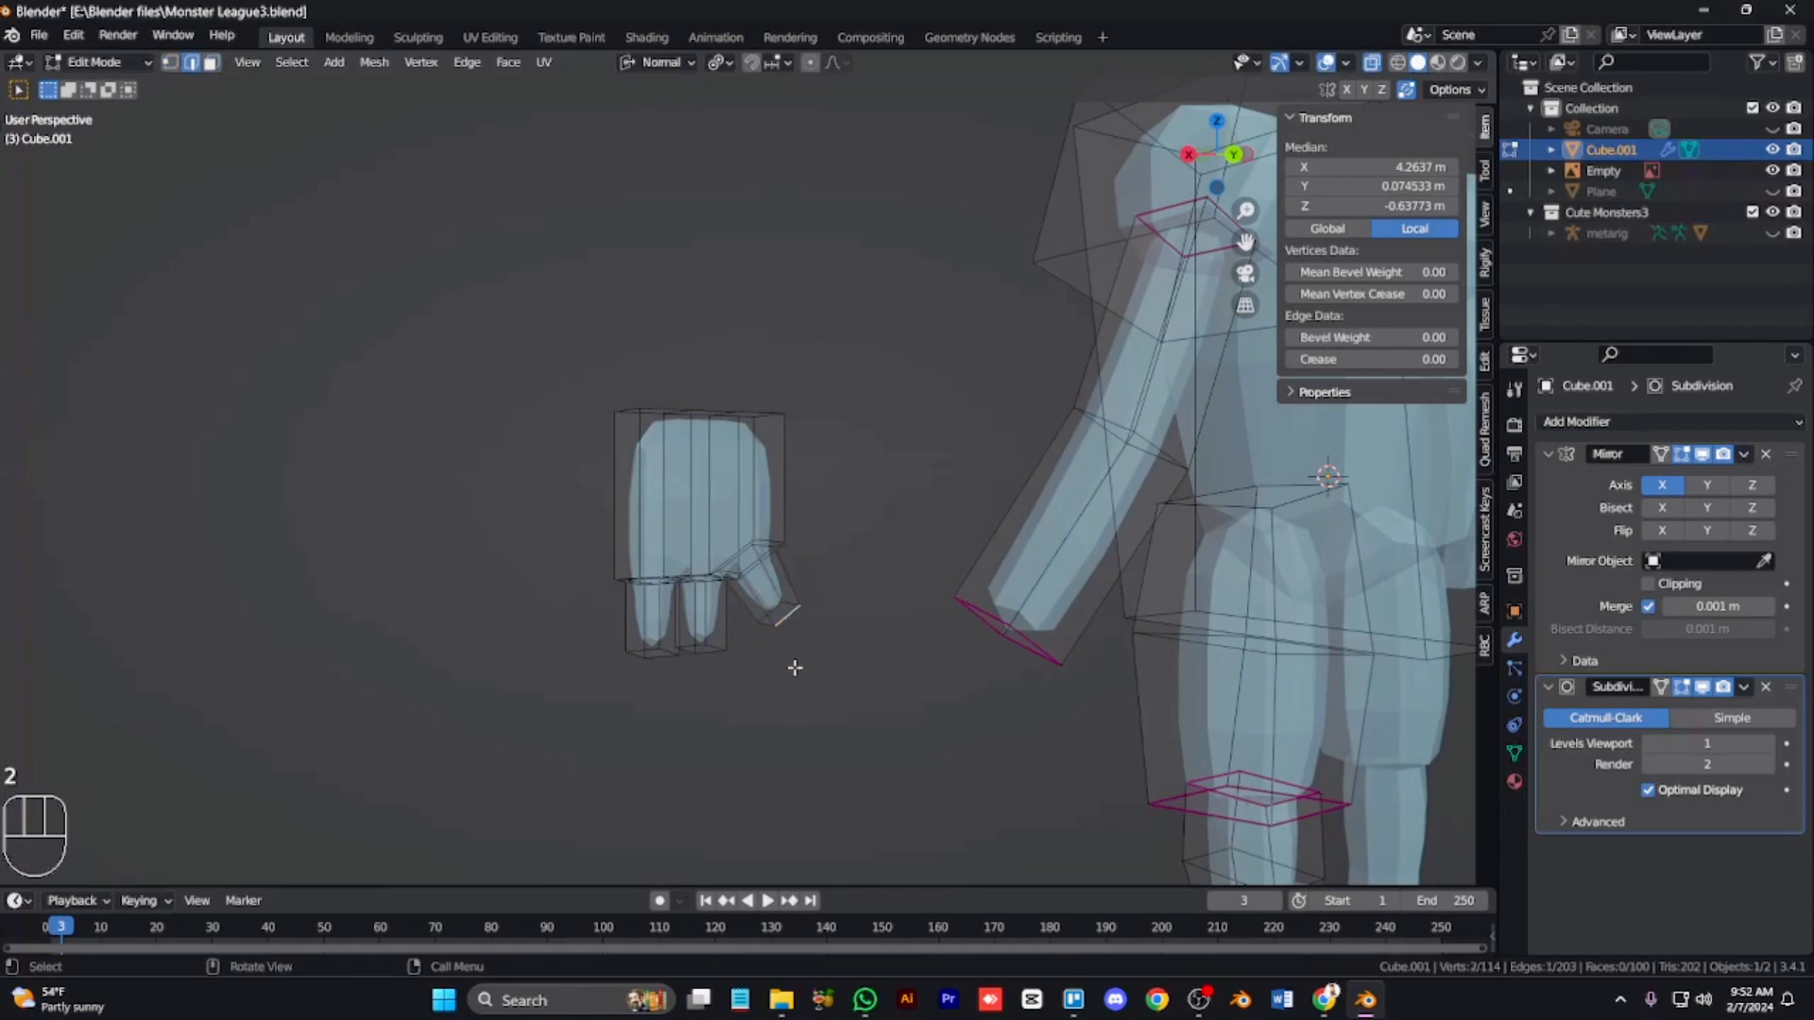
Step: Select the two finger tips together with the thumb tip and scale them down to taper the fingers
key("g")
right_click(794, 668)
left_click(703, 659, "shift")
left_click(665, 660, "shift")
key("g")
key("g")
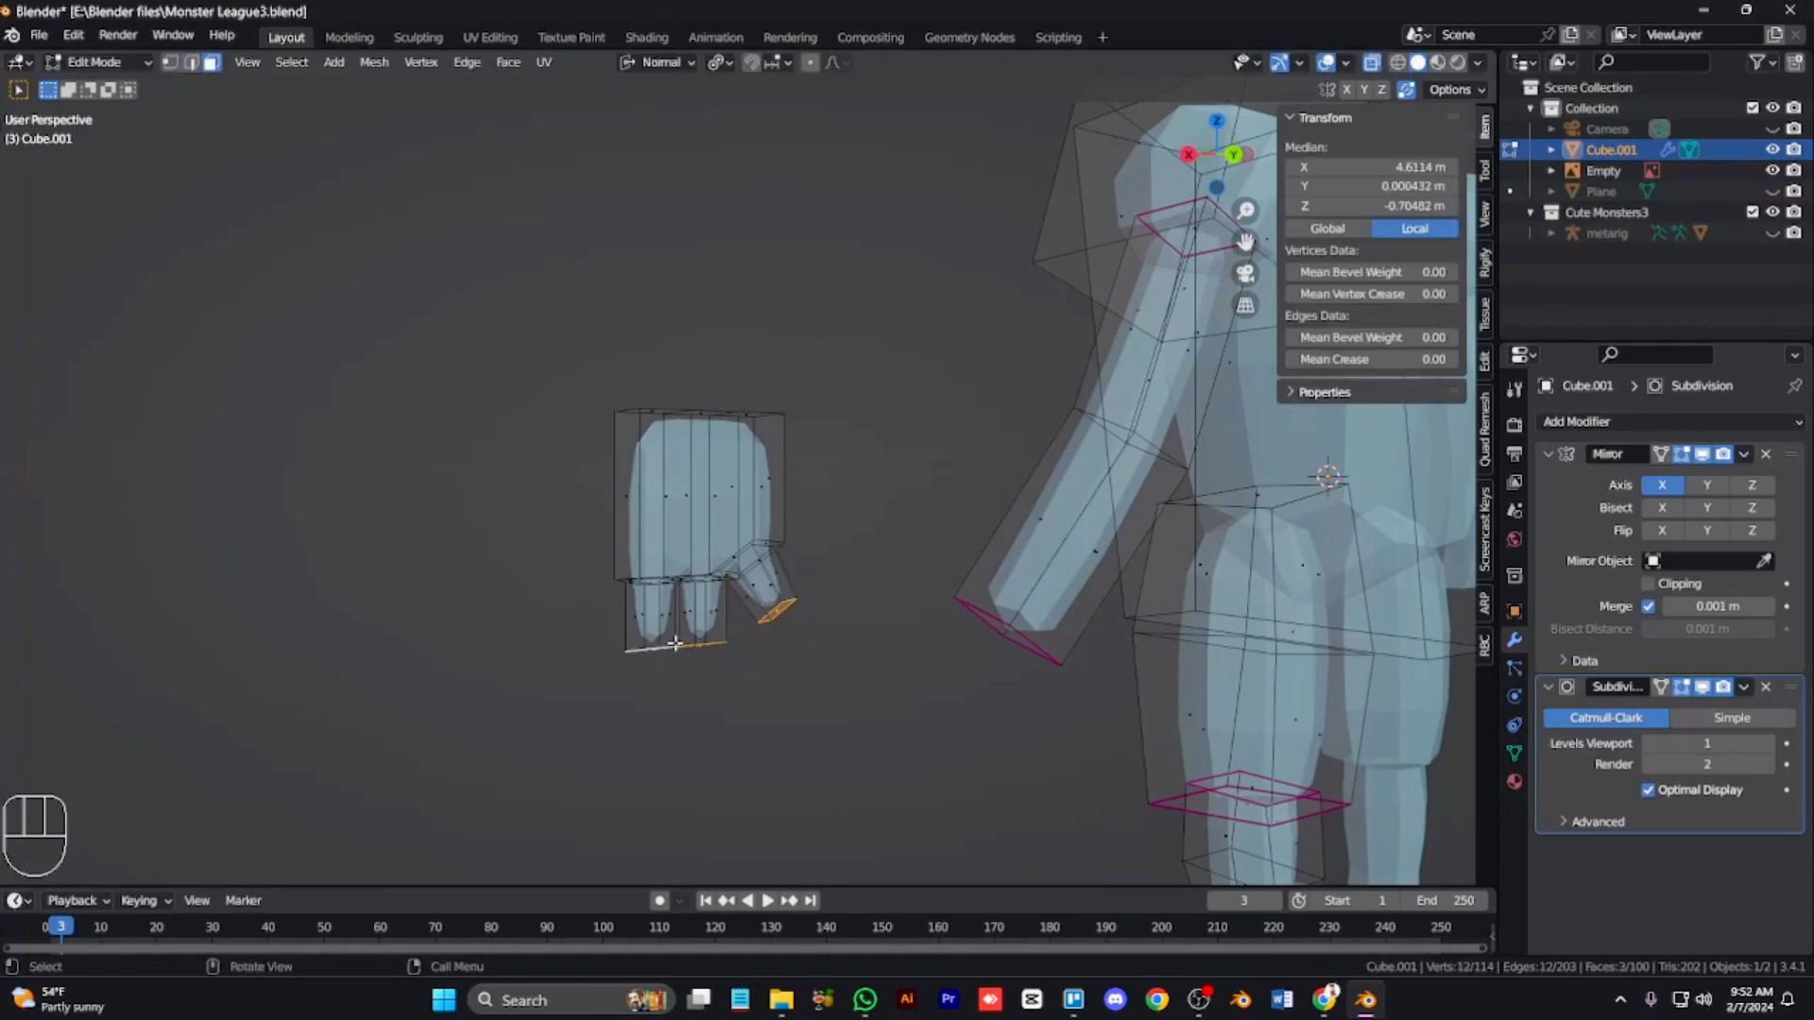
key("KP_3")
key("KP_6")
key("KP_6")
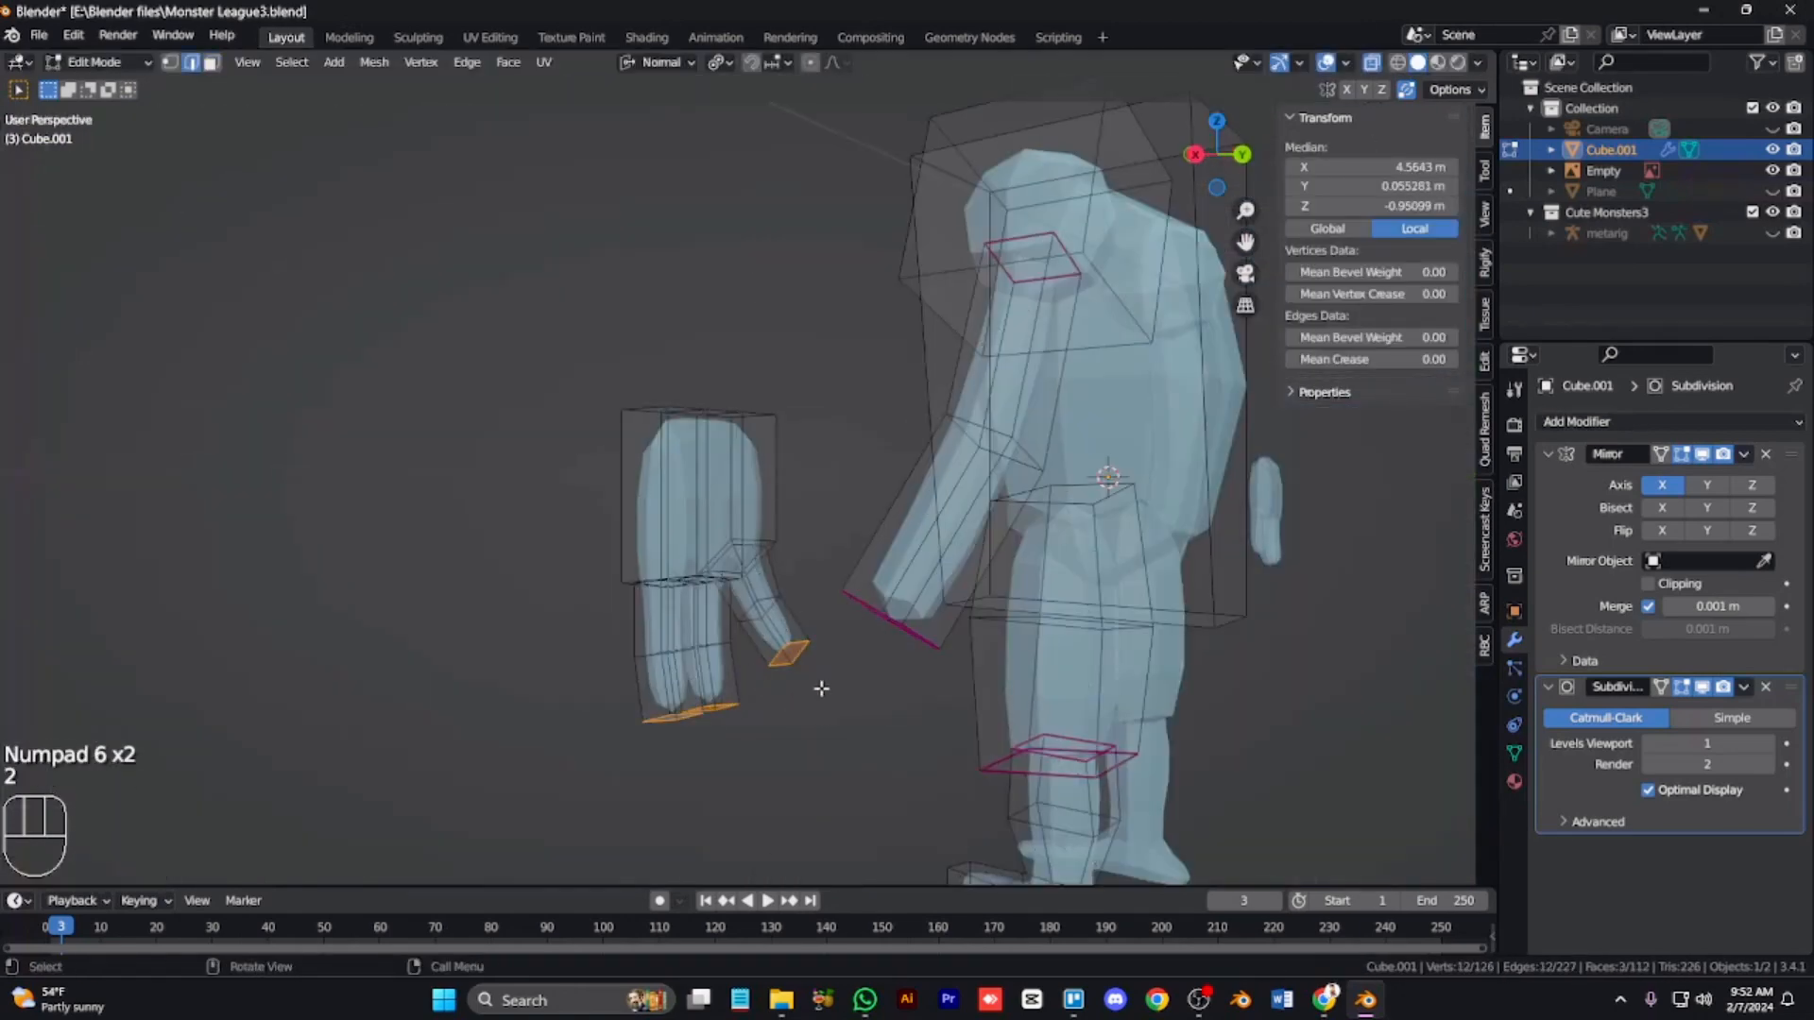
key("3")
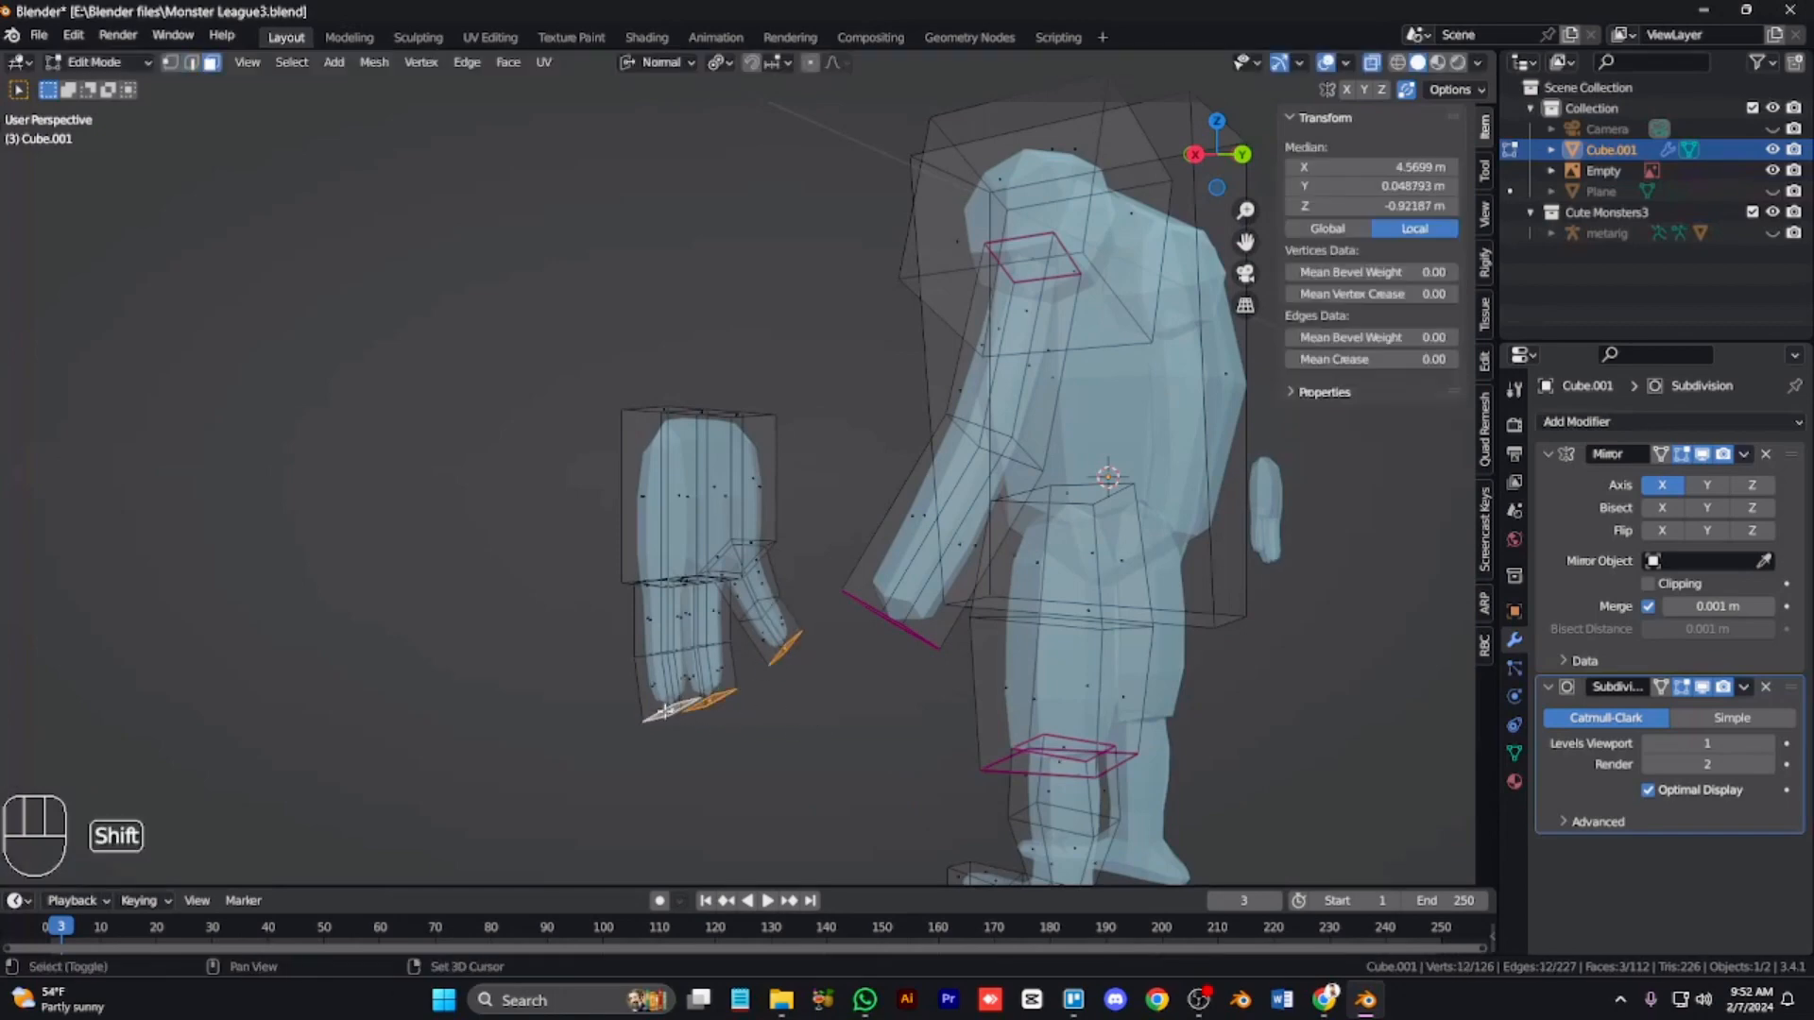
key("s")
left_click(893, 748)
left_click(901, 737)
Step: Move the thumb's base vertices in the front view to reshape the thumb joint
key("KP_1")
scroll(851, 701, "up", 4)
key("1")
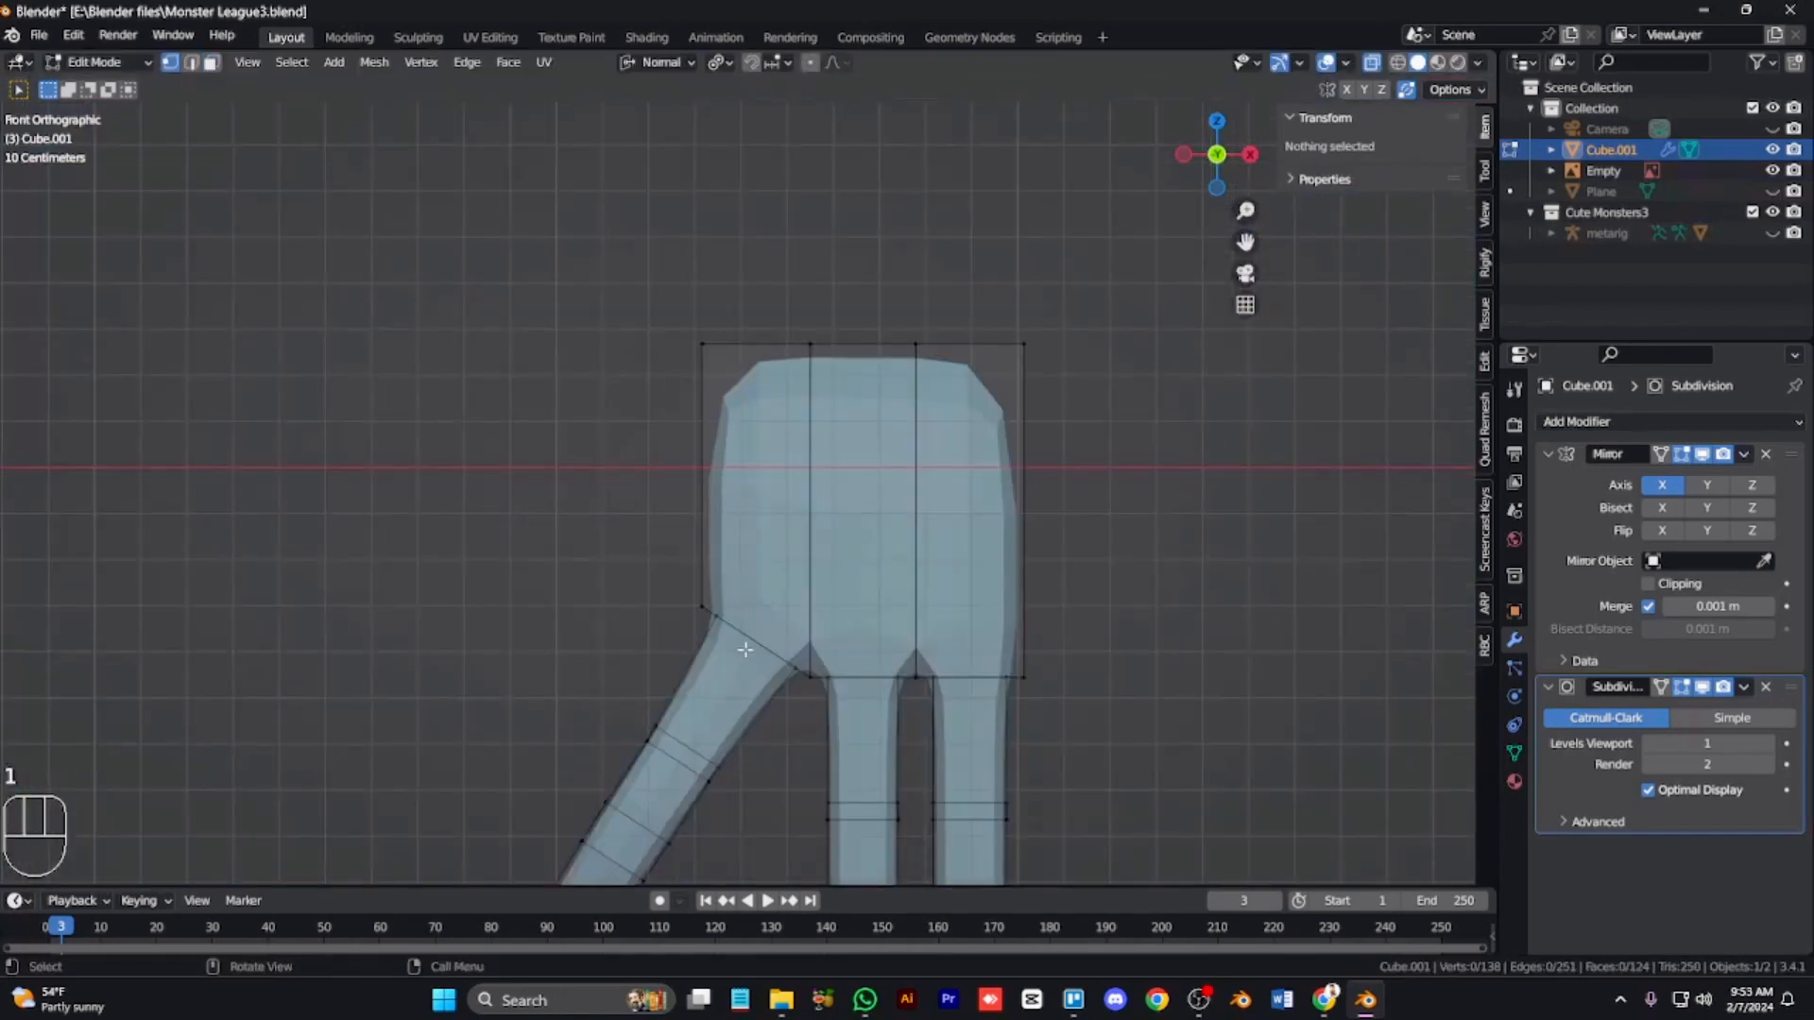
left_click_drag(675, 569, 753, 624)
key("g")
left_click(750, 617)
scroll(749, 726, "down", 5)
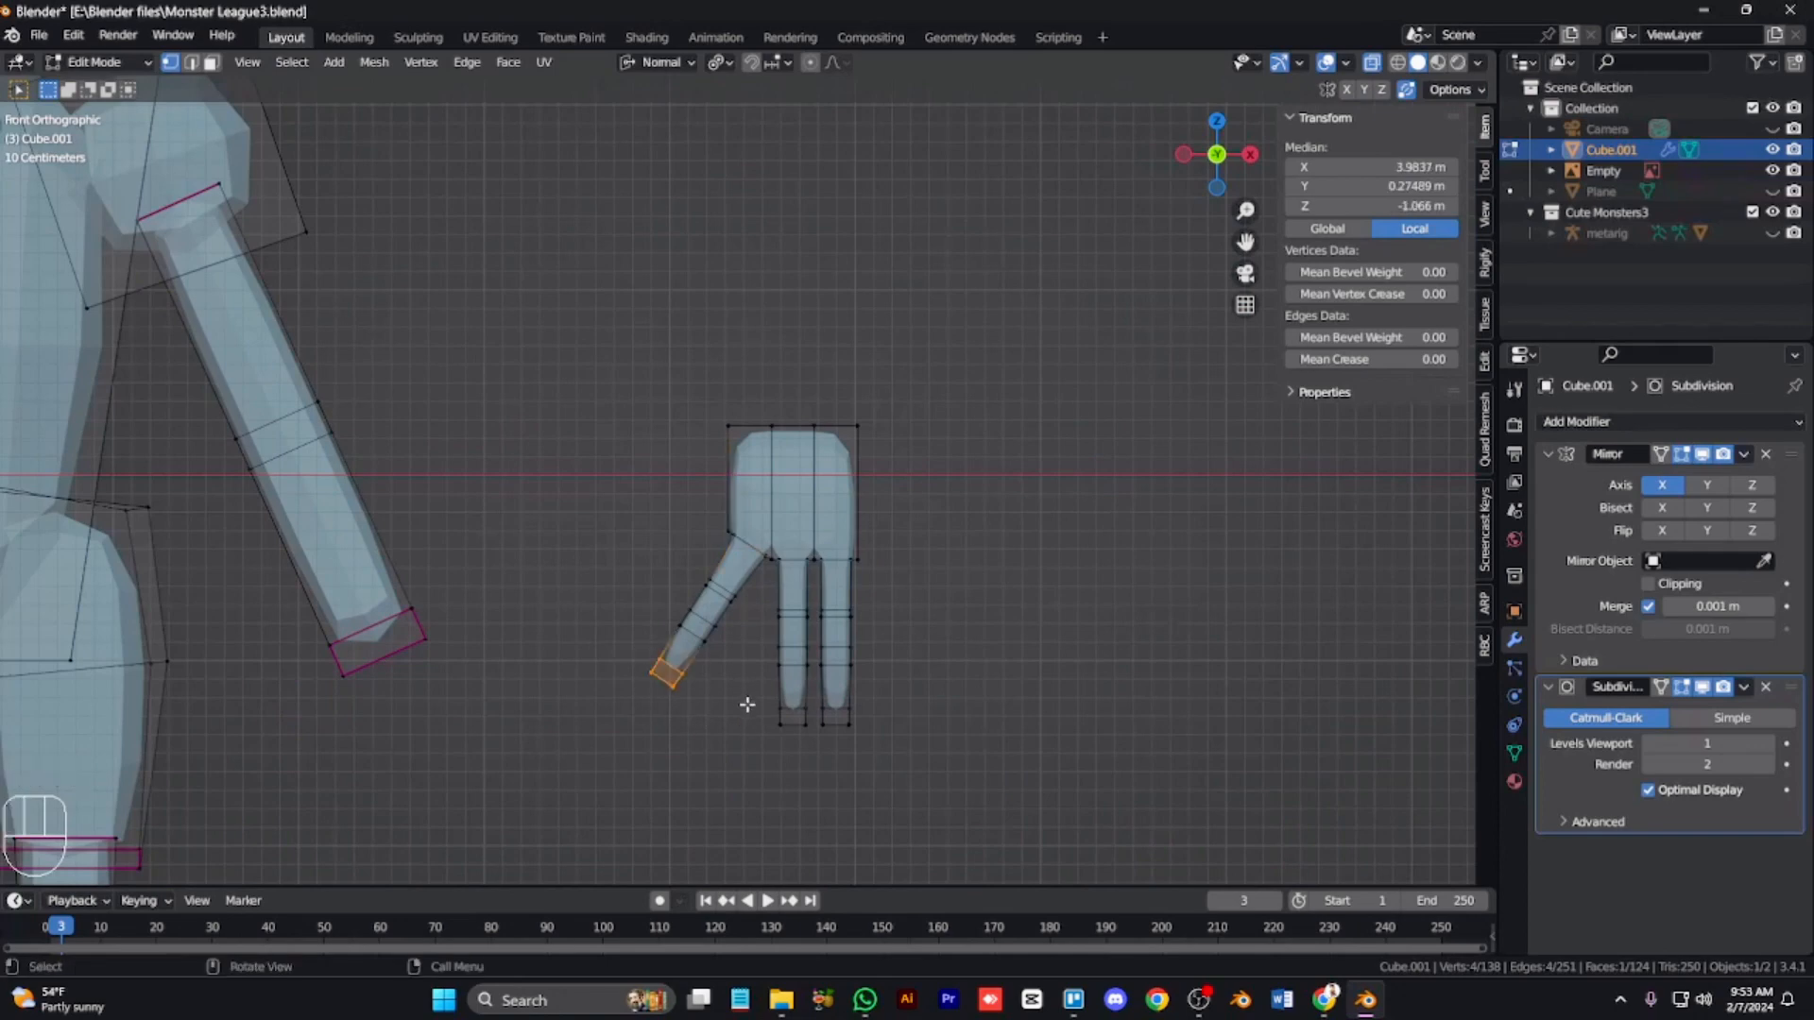
Step: Turn on proportional editing and rotate the thumb tip about 54 degrees around X to curl it
key("o")
key("r")
right_click(928, 716)
scroll(931, 717, "down", 6)
scroll(933, 716, "up", 8)
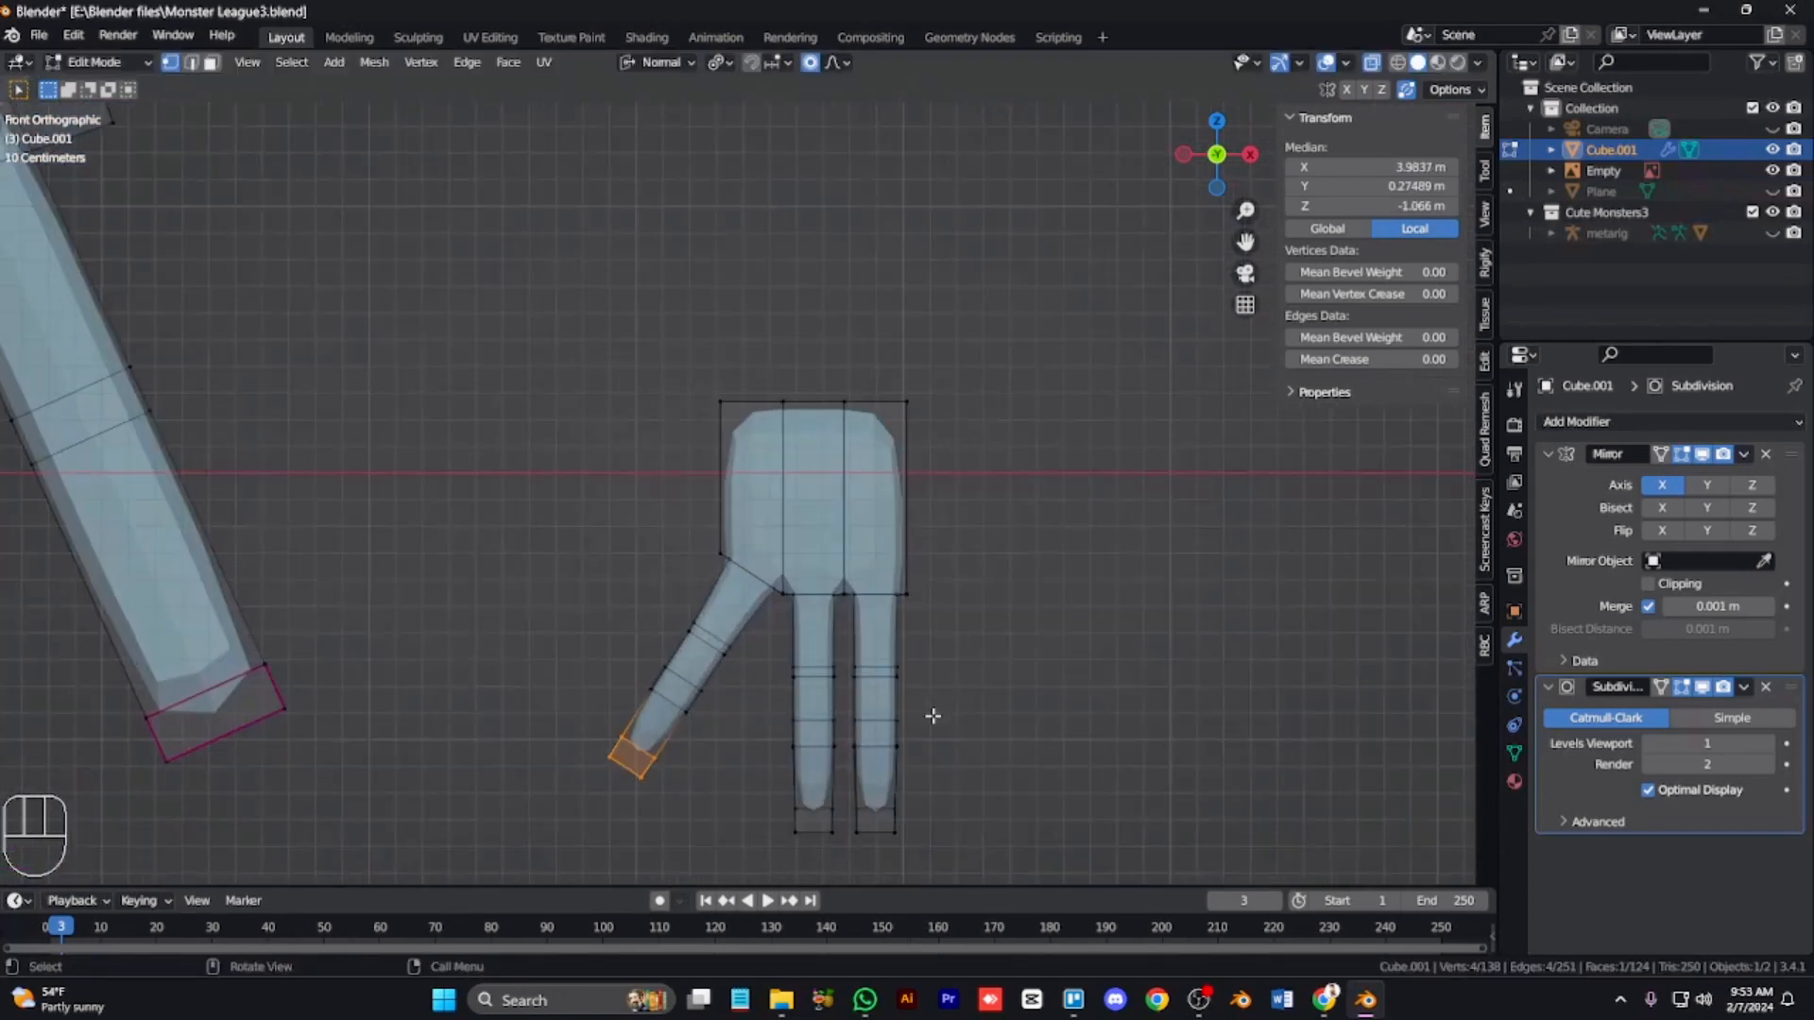
middle_click_drag(933, 717, 889, 662)
key("r")
key("x")
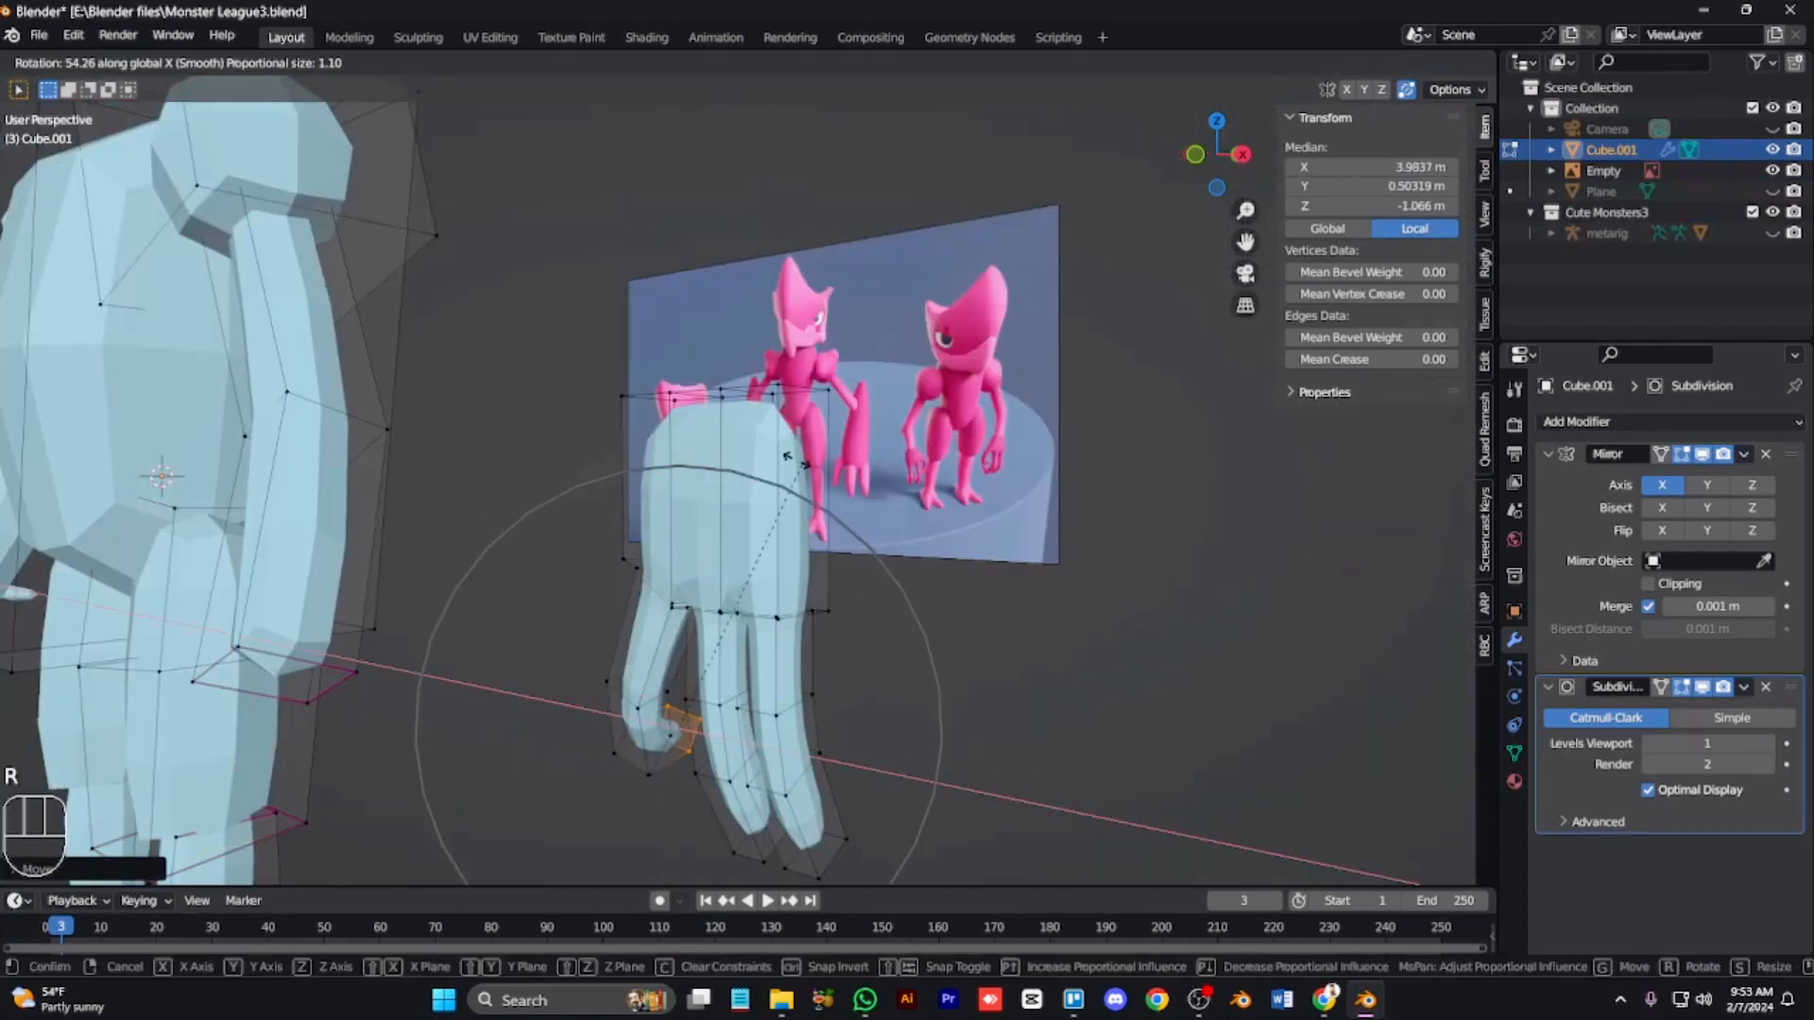
left_click(660, 552)
Step: Select the thumb tip faces and move them with proportional editing to curl the thumb further
scroll(694, 700, "down", 2)
key("3")
left_click_drag(728, 766, 856, 680)
key("alt+z")
key("alt+z")
key("r")
key("x")
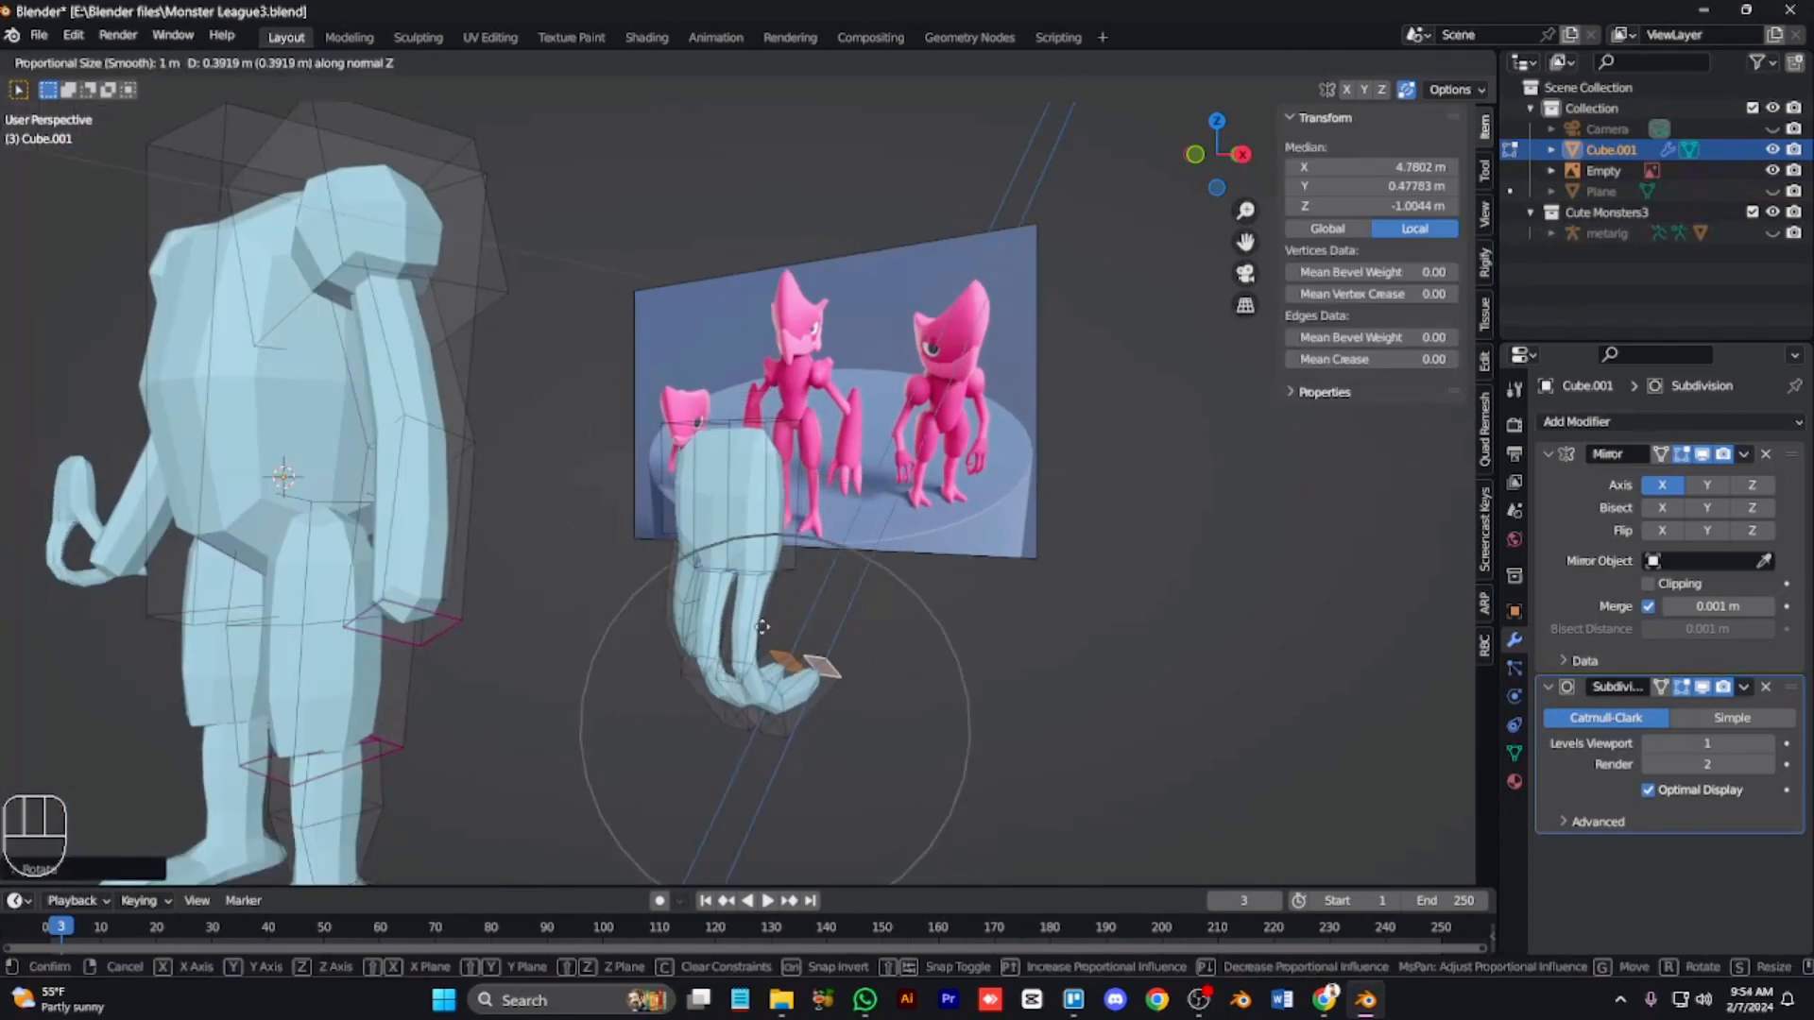
key("KP_6")
key("alt+z")
key("alt+z")
key("KP_6")
Step: Move the thumb tip again and drag a thumb edge to bend the thumb more
key("KP_6")
key("KP_6")
key("g")
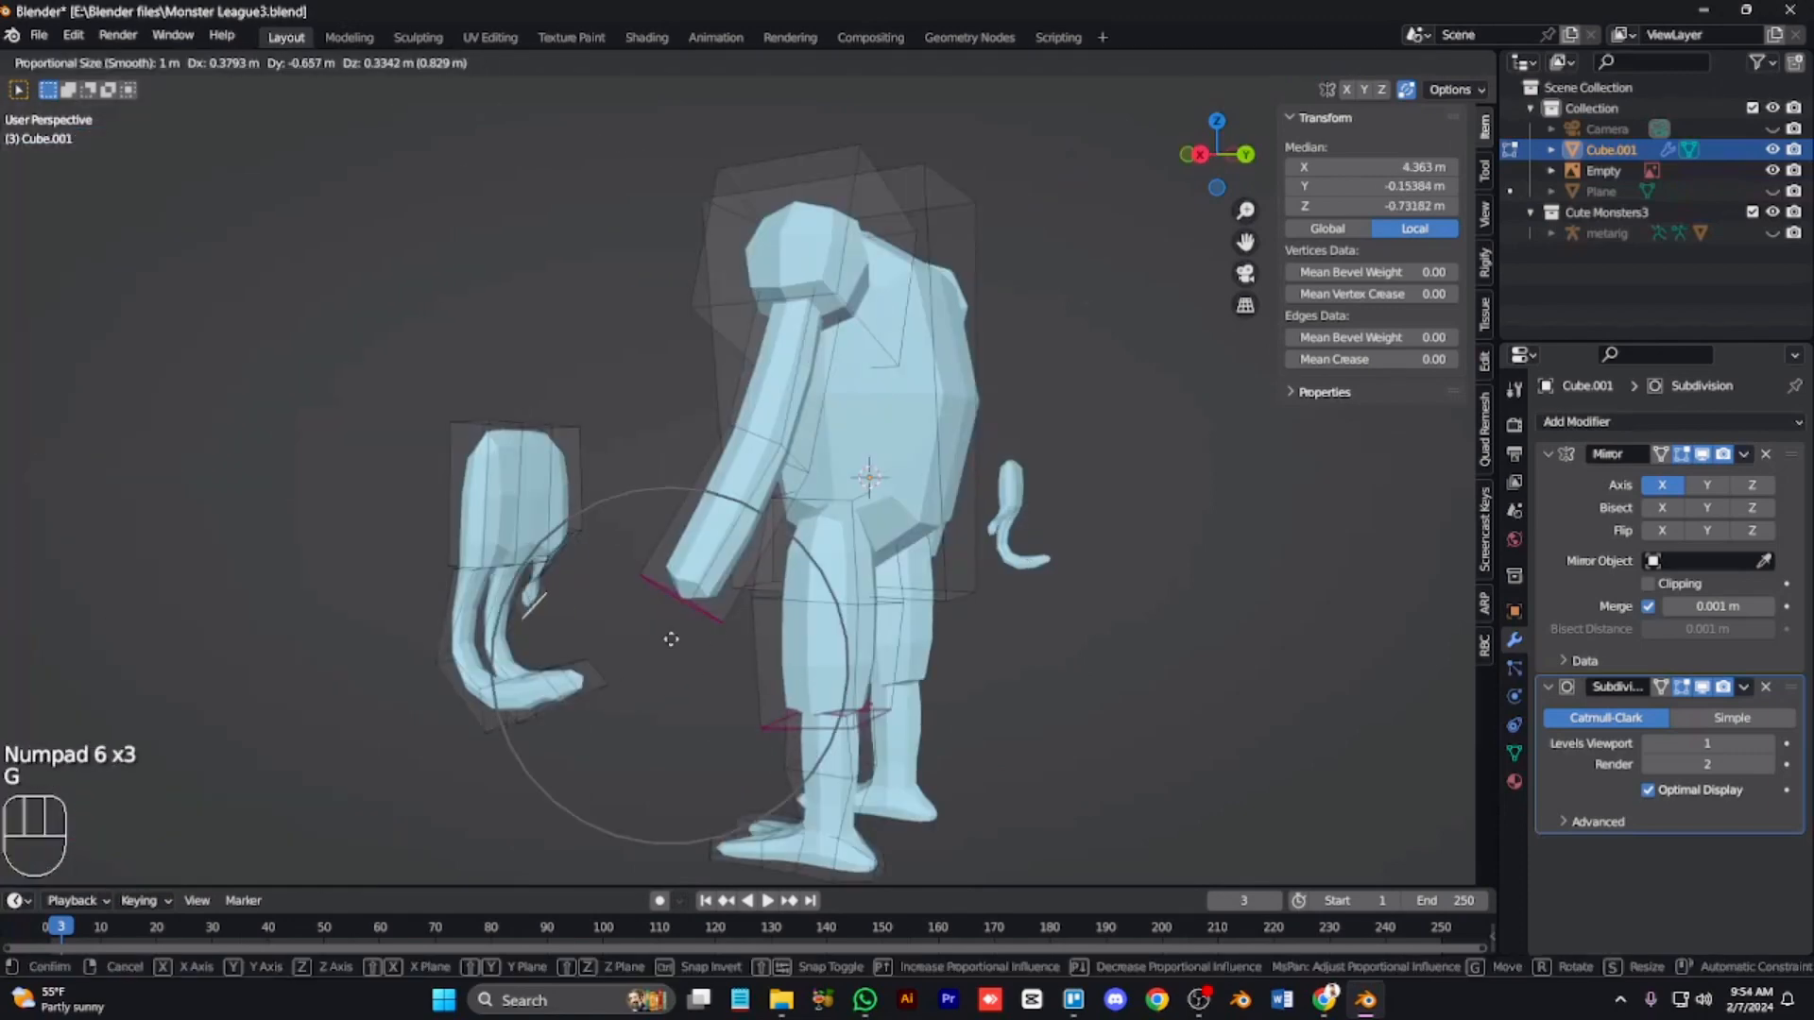
left_click(695, 650)
key("KP_6")
key("KP_6")
key("KP_6")
key("KP_6")
key("g")
left_click(707, 667)
left_click(665, 548)
key("2")
left_click(667, 543)
key("g")
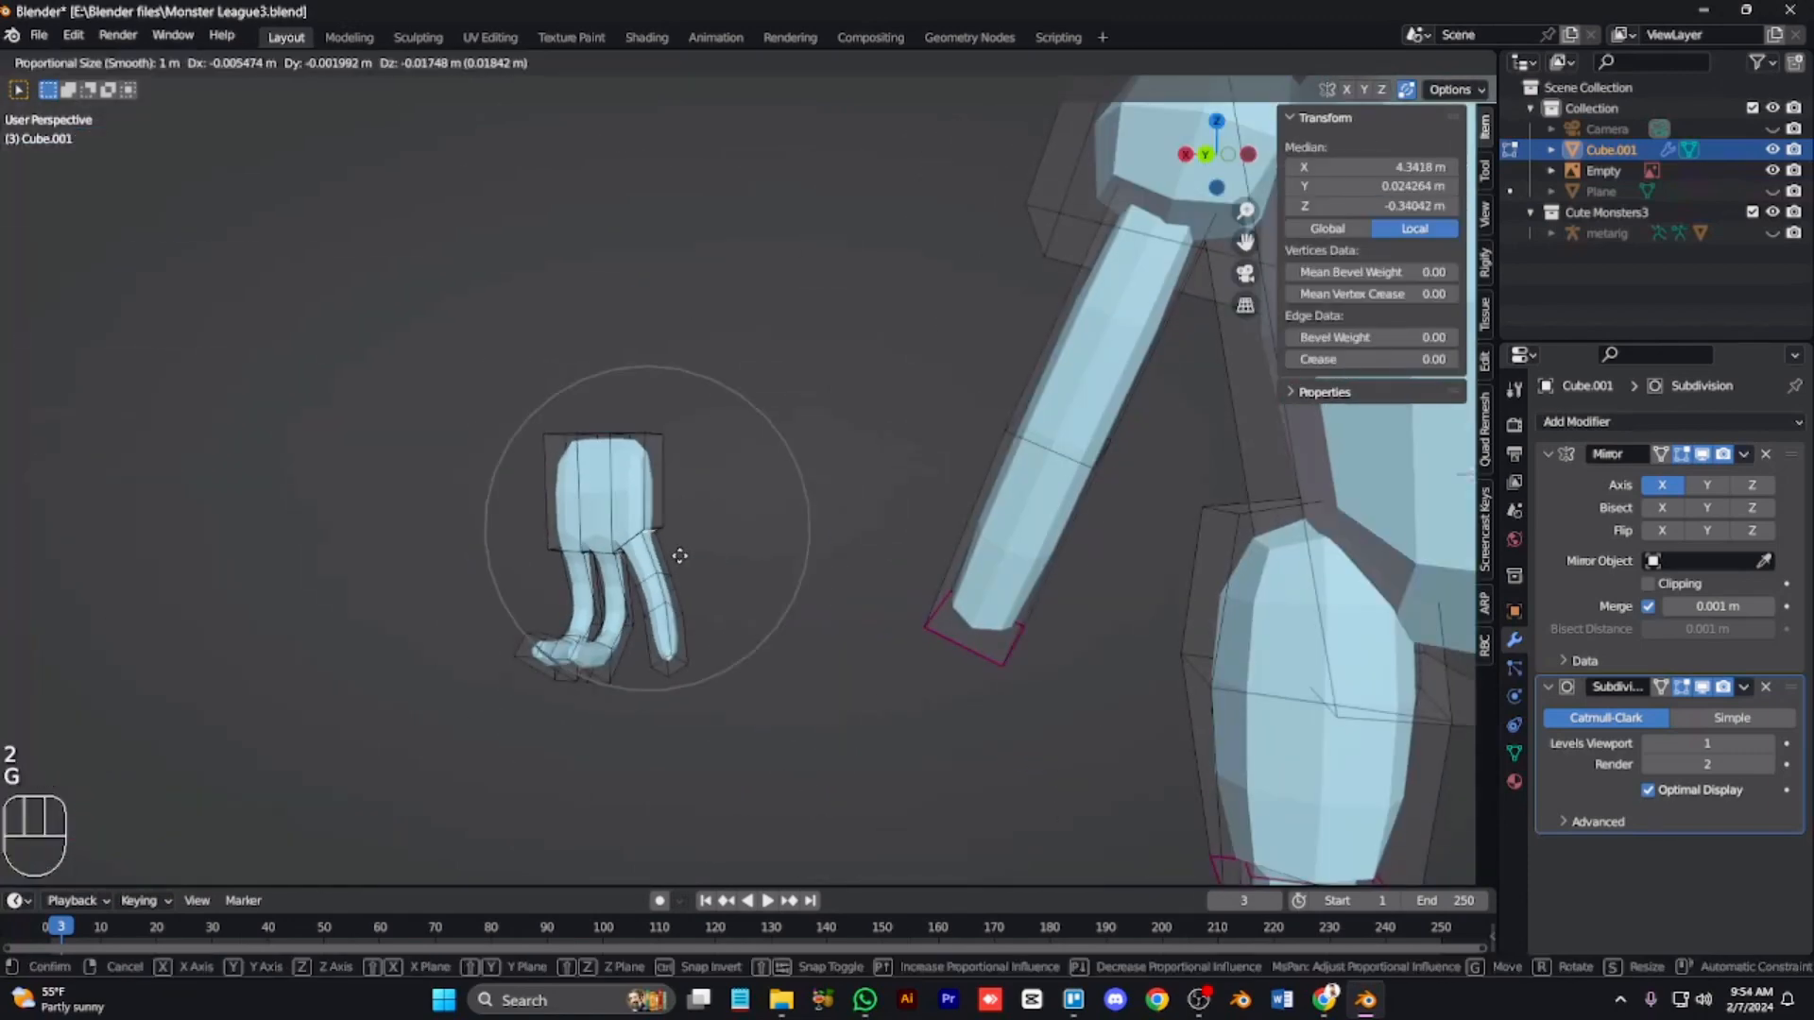
left_click(693, 576)
Step: Select the thumb's end face and rotate and move it to hook the thumb inward
scroll(693, 576, "up", 6)
left_click(496, 616)
key("g")
left_click(643, 609)
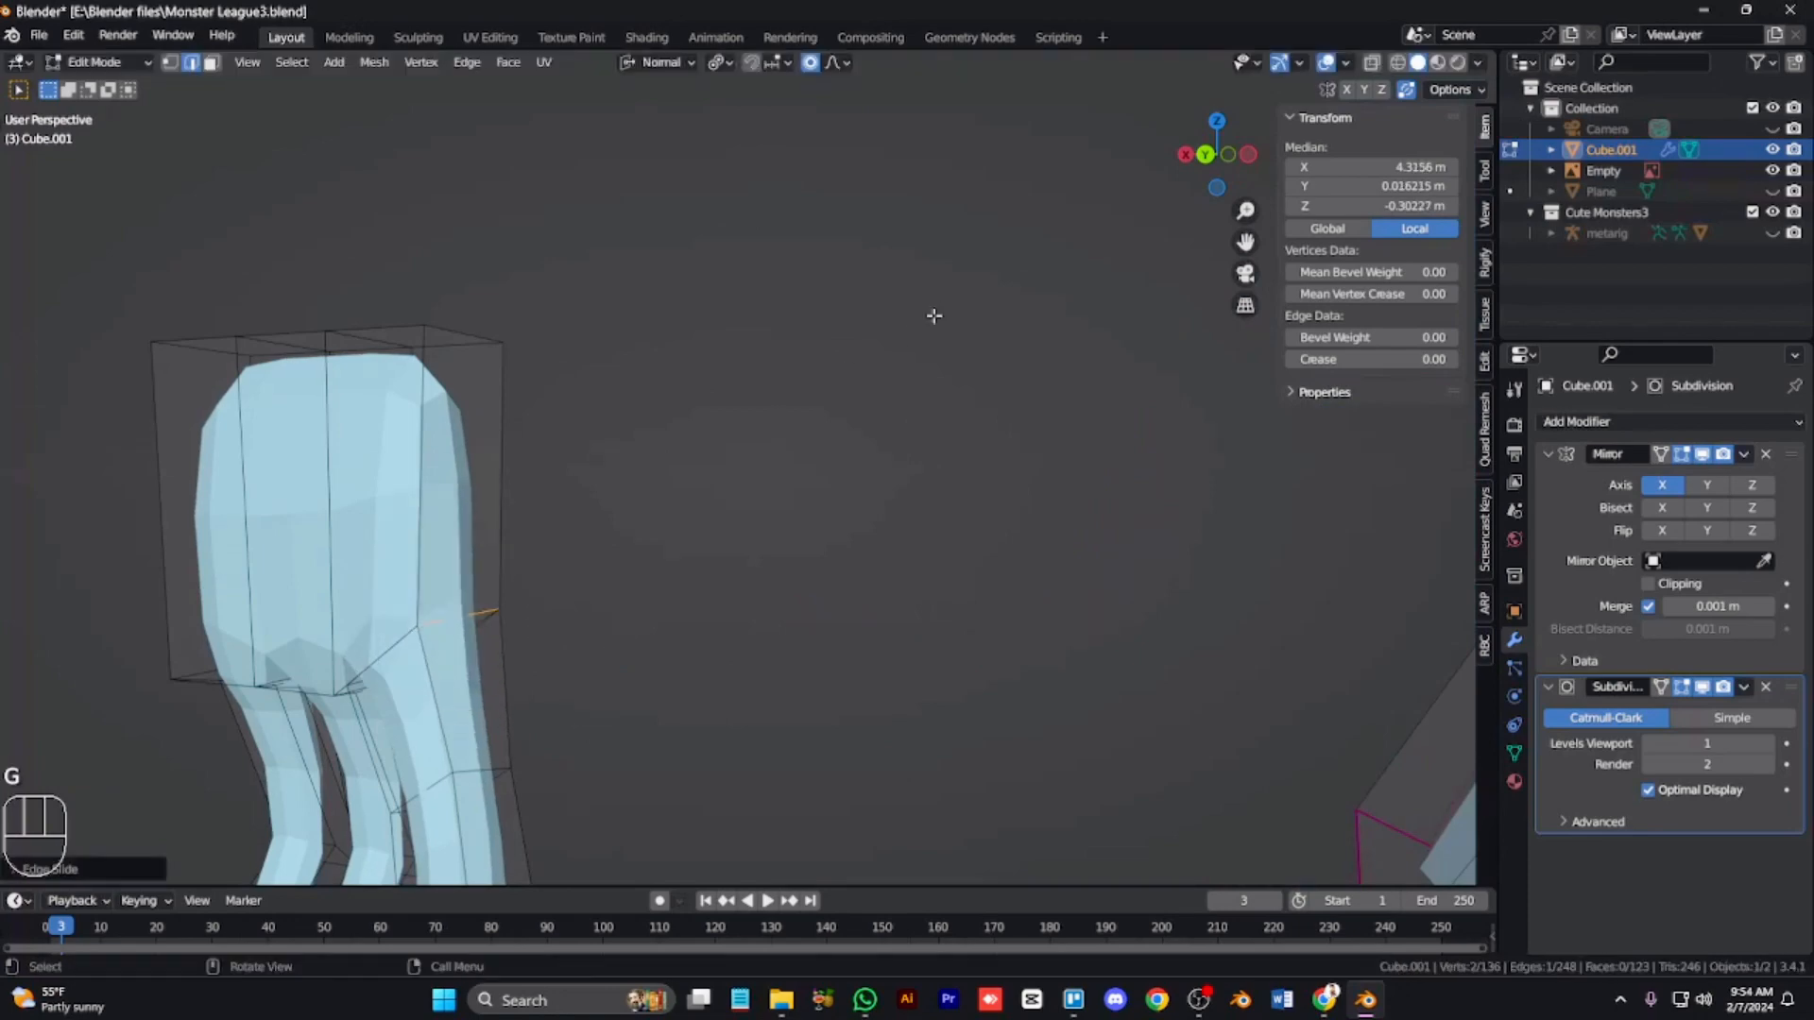
scroll(775, 558, "down", 4)
key("3")
left_click(625, 805)
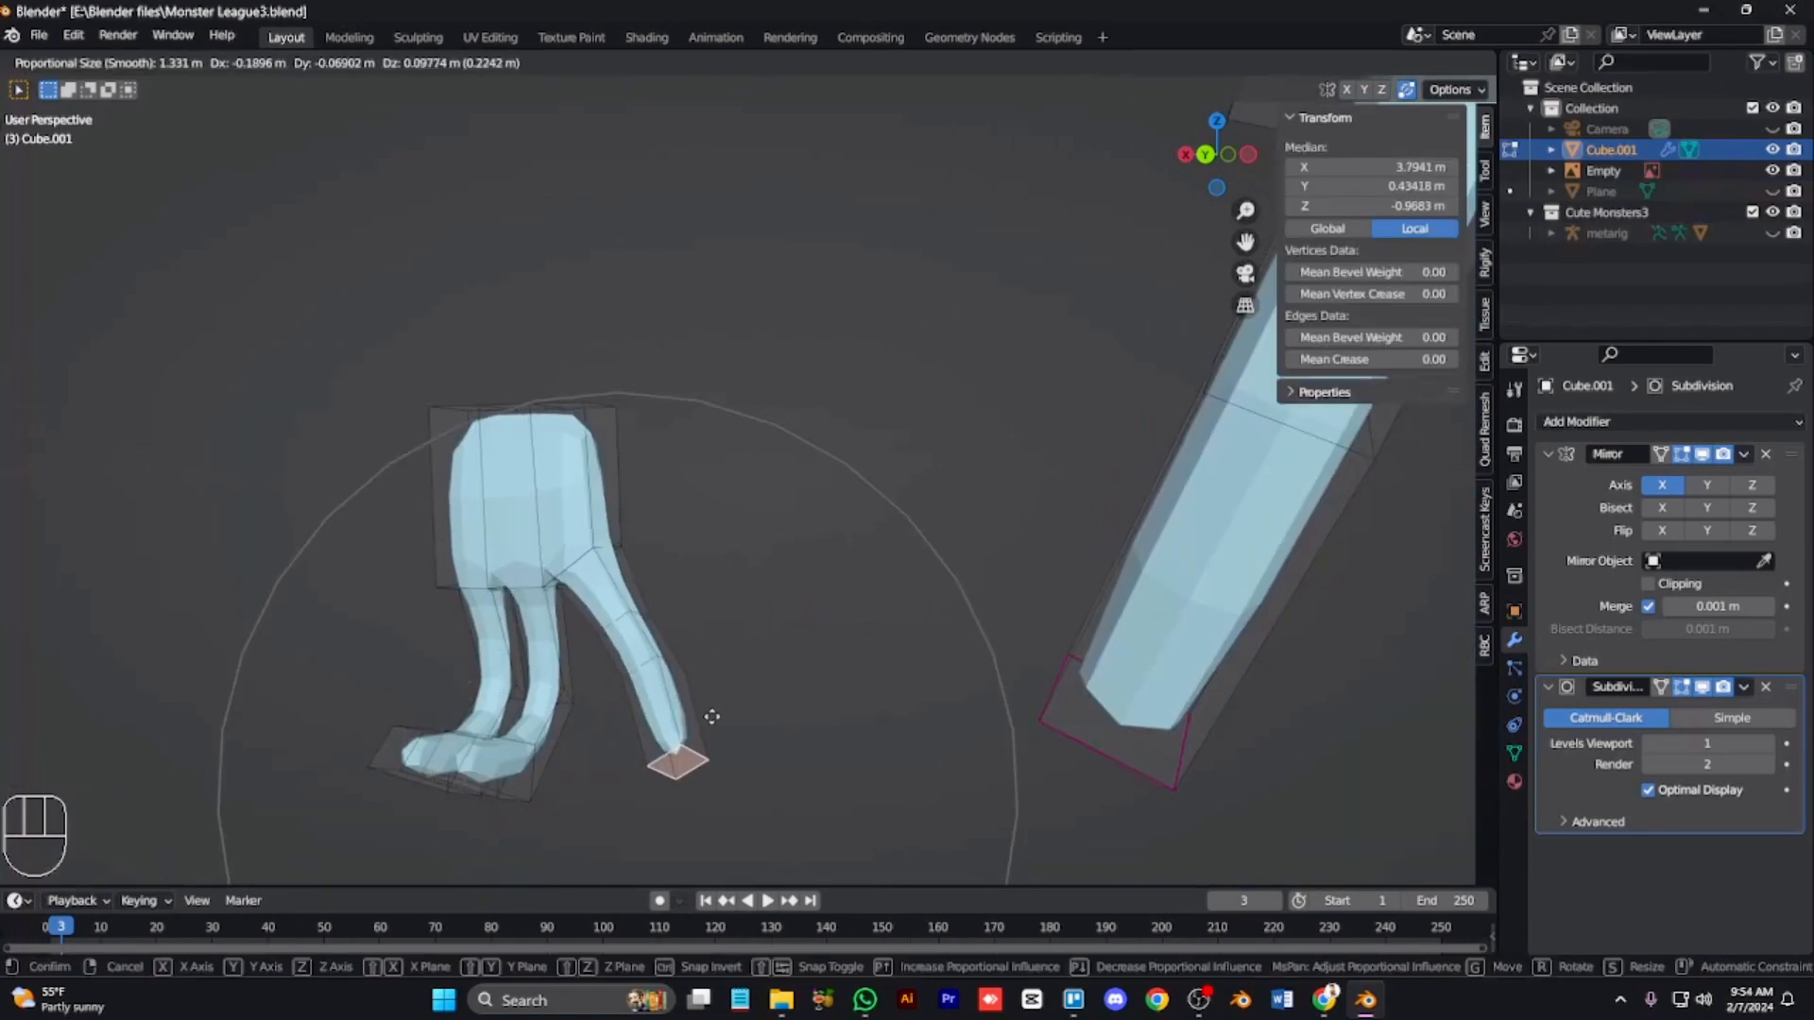
key("KP_1")
key("r")
left_click(716, 432)
key("g")
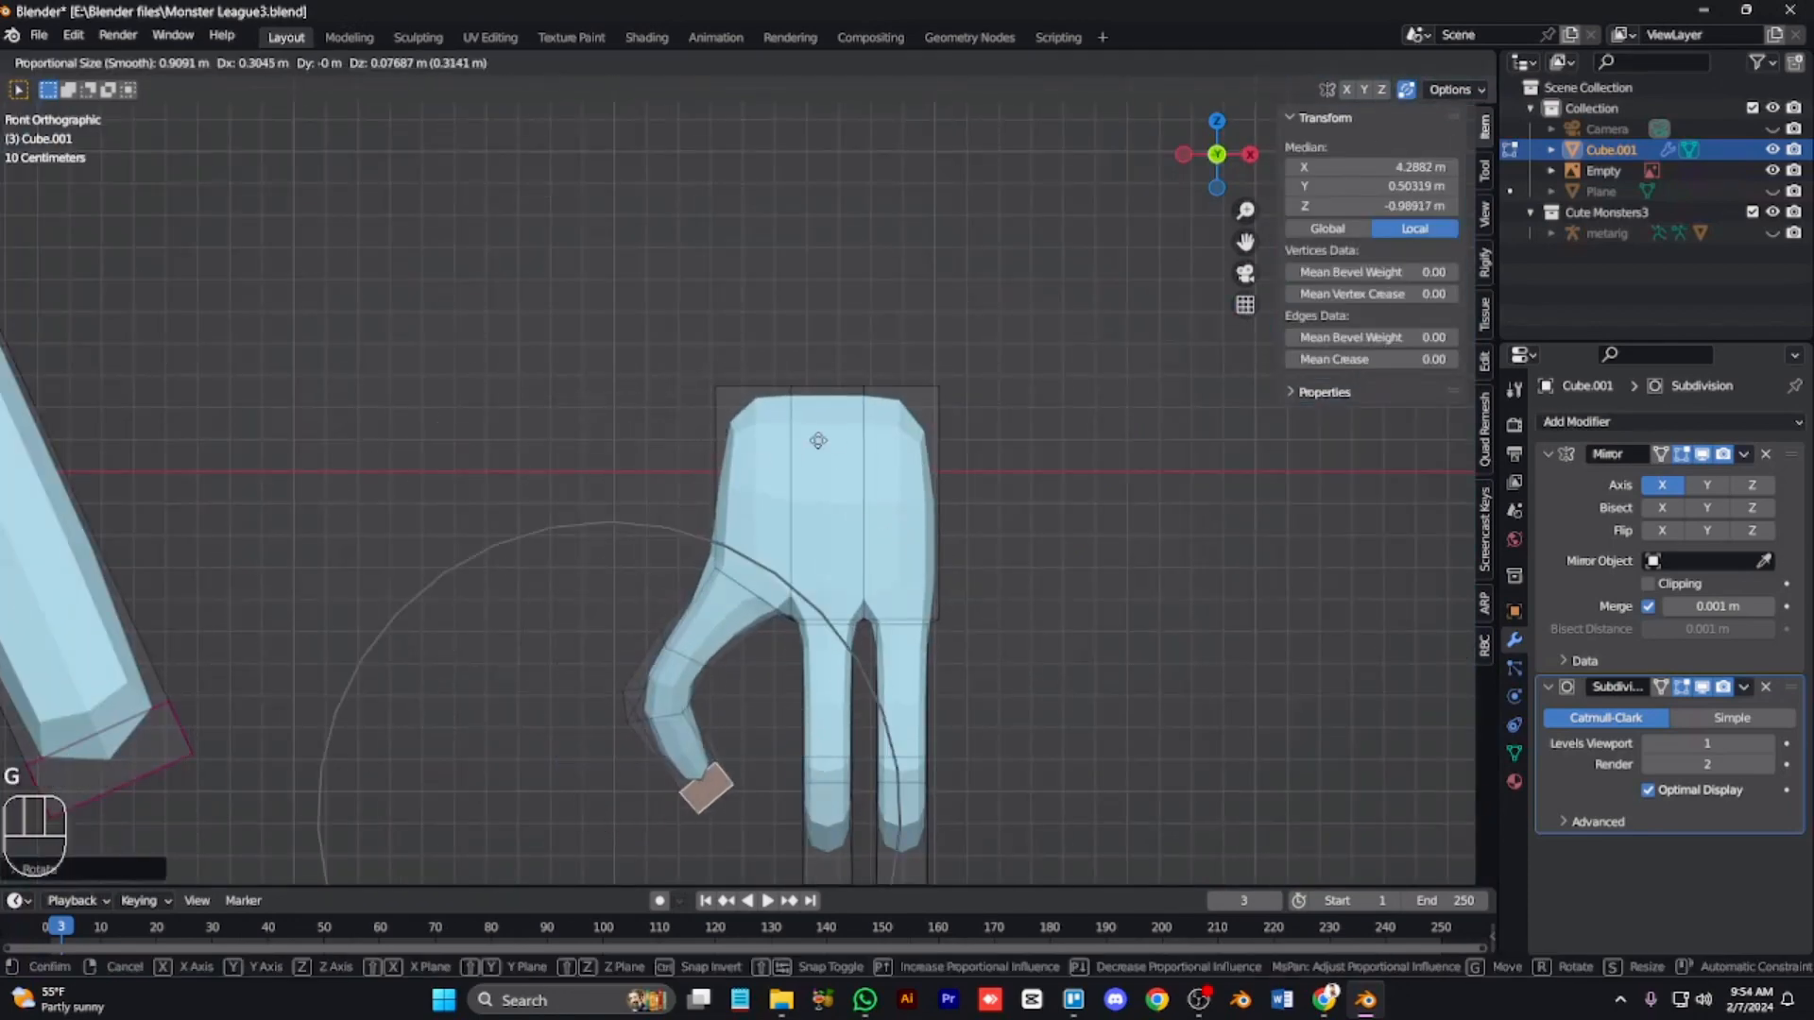
left_click(842, 439)
Step: Scale the hand's top vertices uniformly, then undo the scale
key("1")
left_click_drag(669, 334, 619, 342)
key("alt+z")
key("s")
left_click(672, 542)
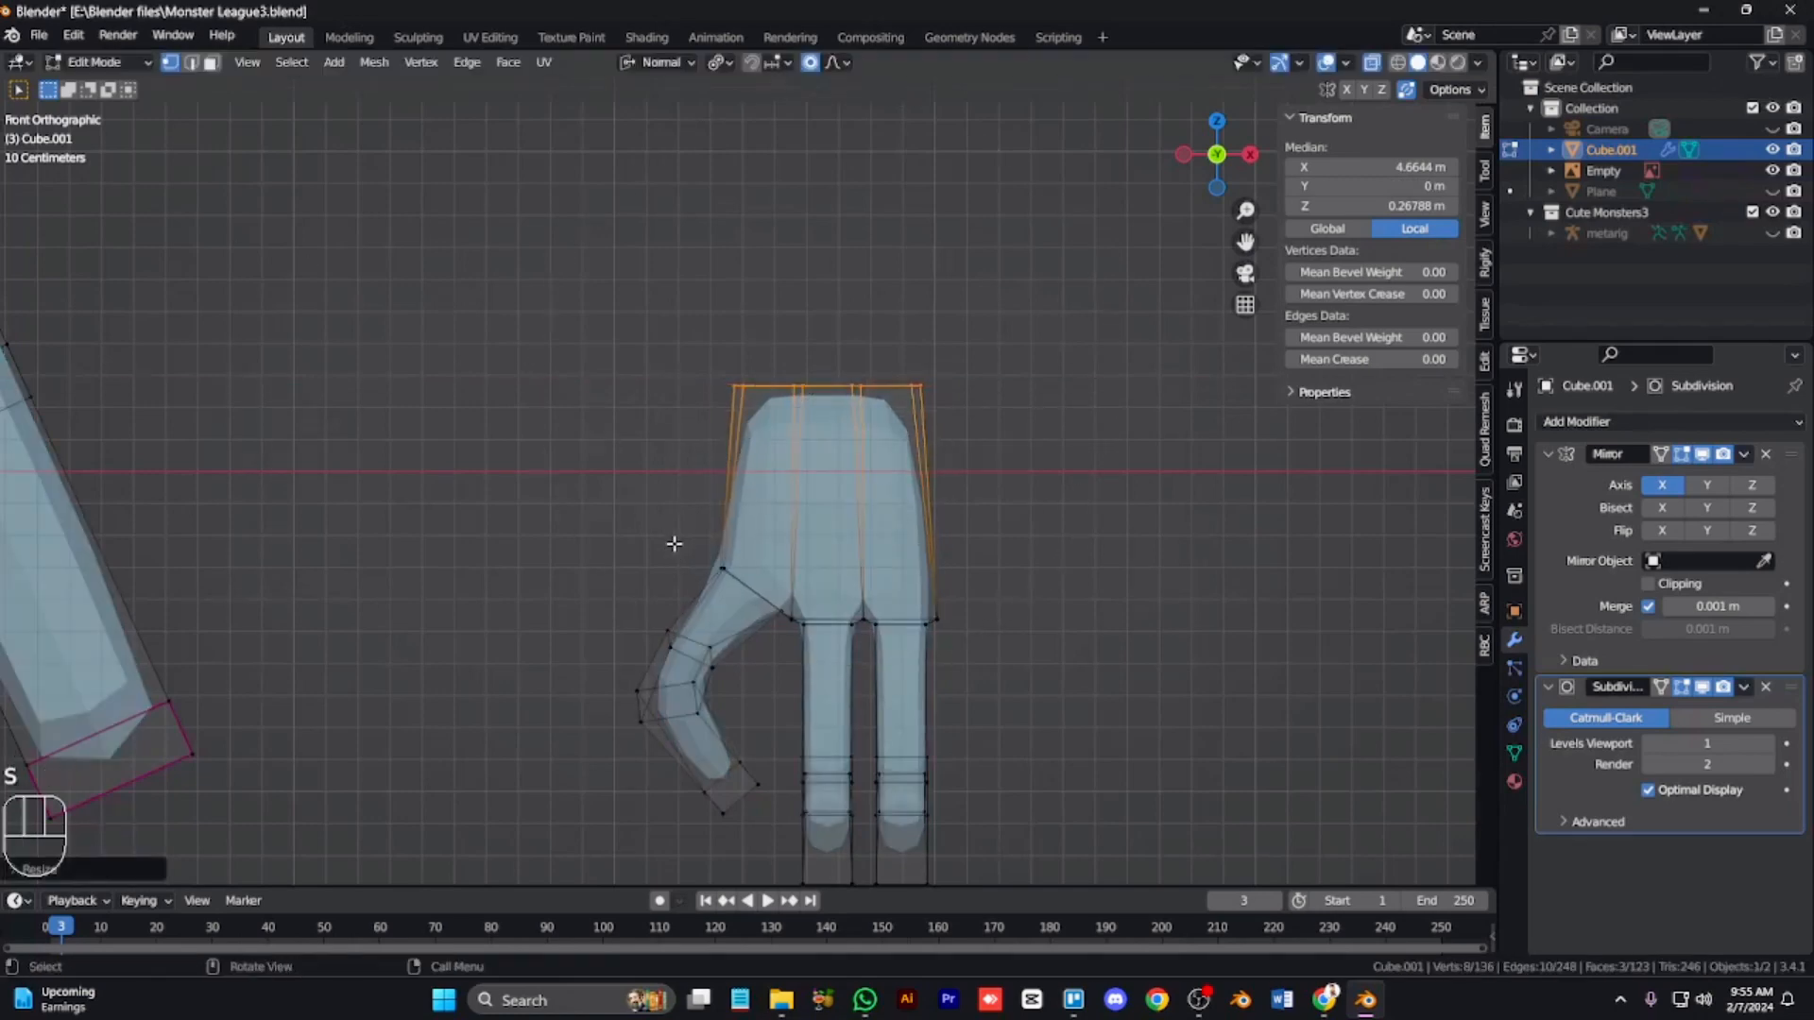
key("ctrl+z")
Step: Narrow the hand's top vertices along X and shift them sideways along X
key("s")
key("x")
left_click(751, 512)
key("g")
key("x")
left_click(799, 549)
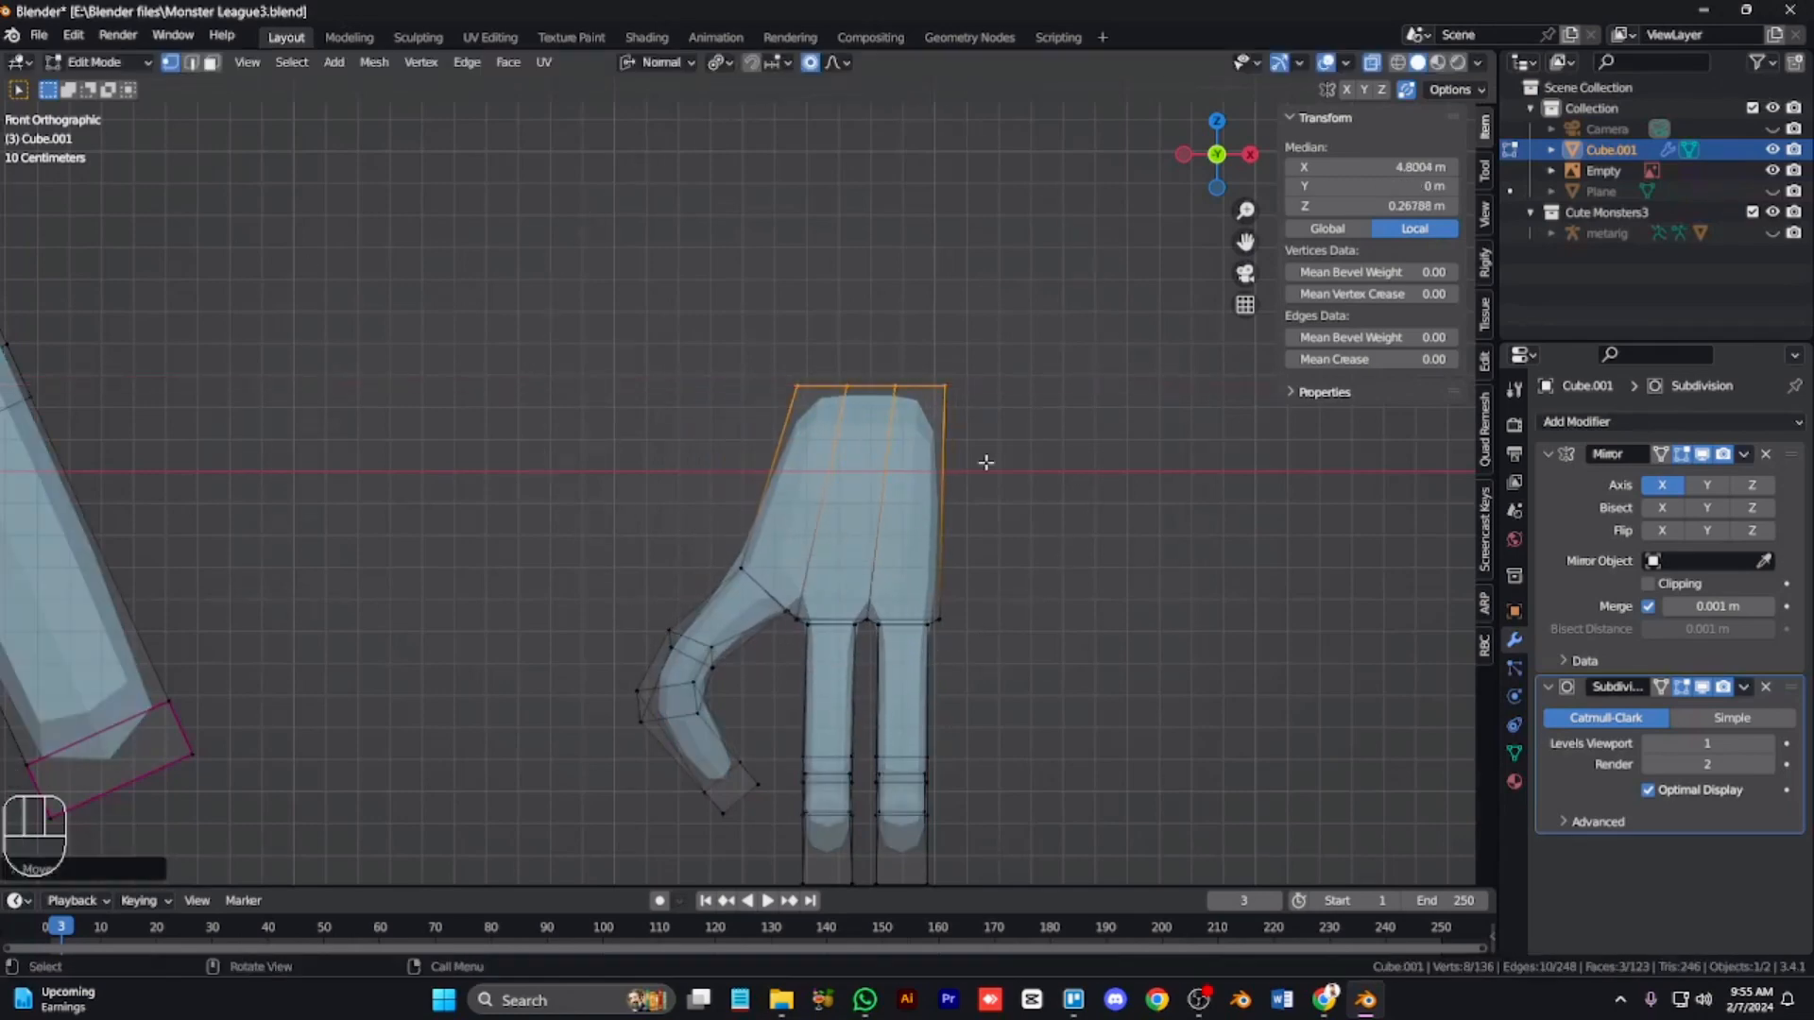
Step: Scale the top of the hand along X once more to adjust the palm's width
key("s")
key("x")
left_click(974, 463)
key("alt+z")
scroll(795, 713, "down", 4, "alt")
scroll(796, 713, "down", 9)
scroll(795, 713, "up", 8)
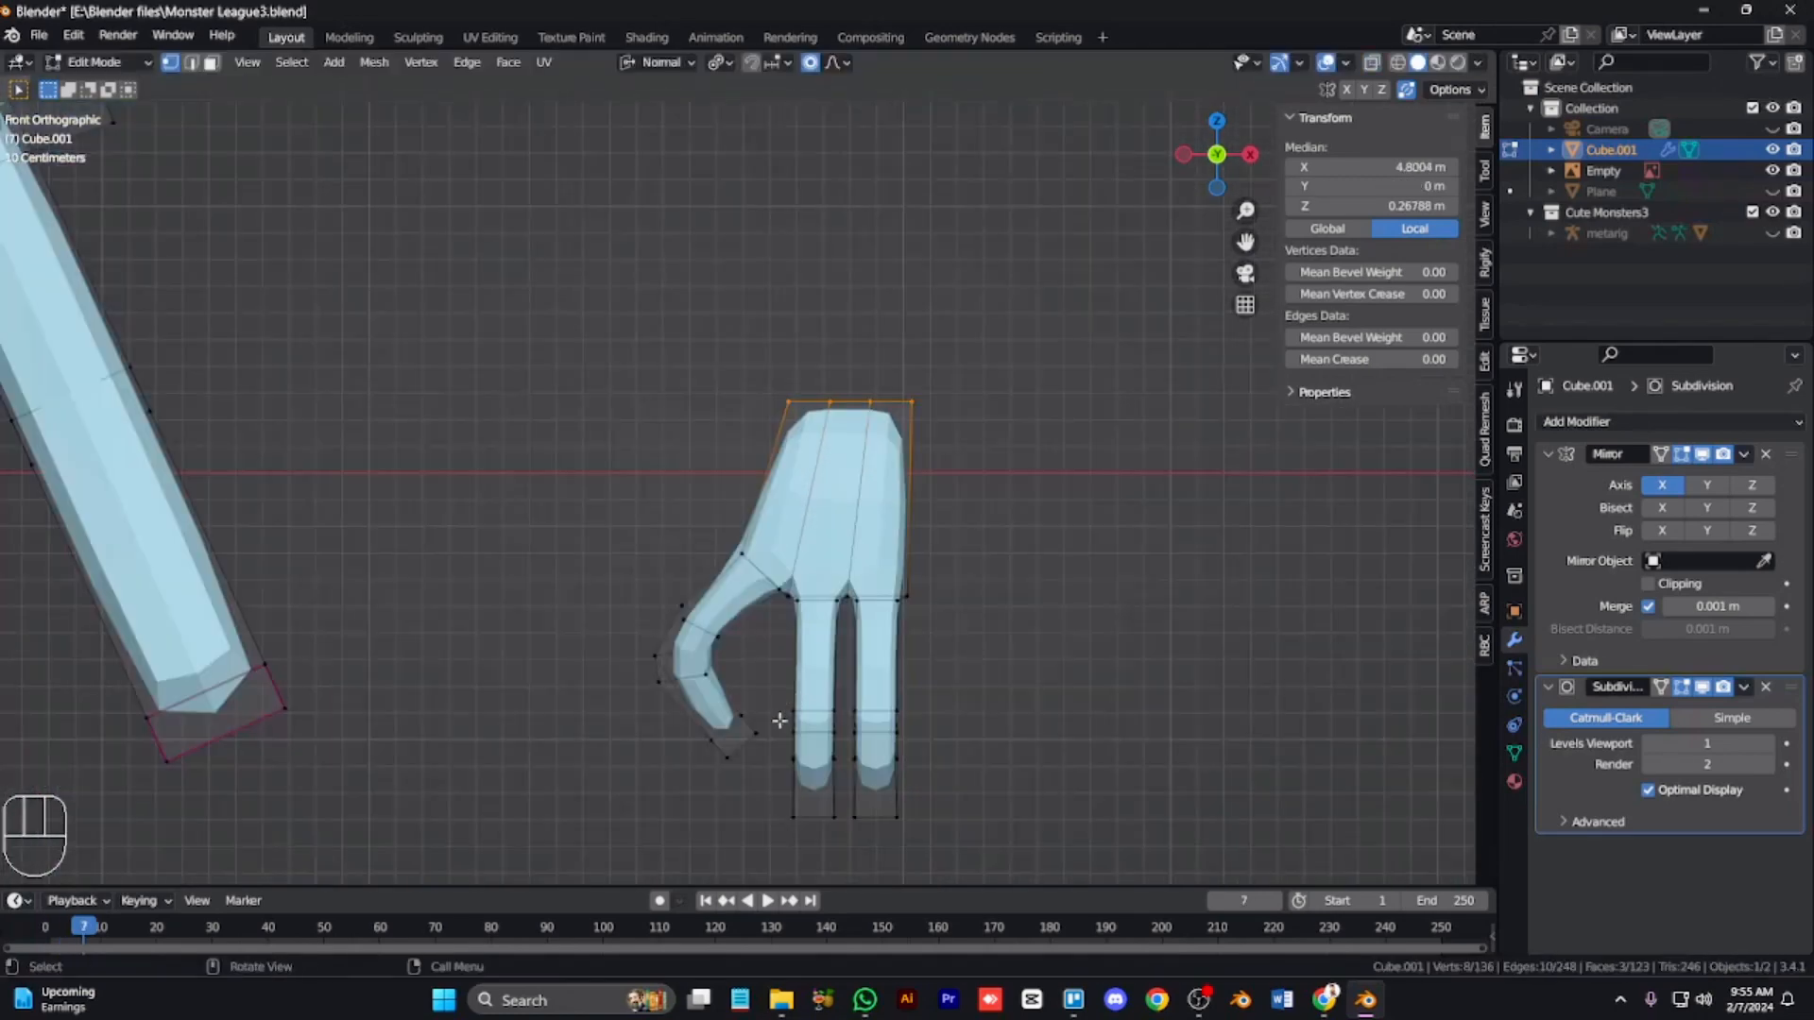
key("alt+z")
Step: Select the thumb tip and rotate and move it to refine the hook
left_click_drag(778, 703, 679, 785)
key("alt+z")
key("r")
left_click(865, 691)
key("g")
left_click(875, 665)
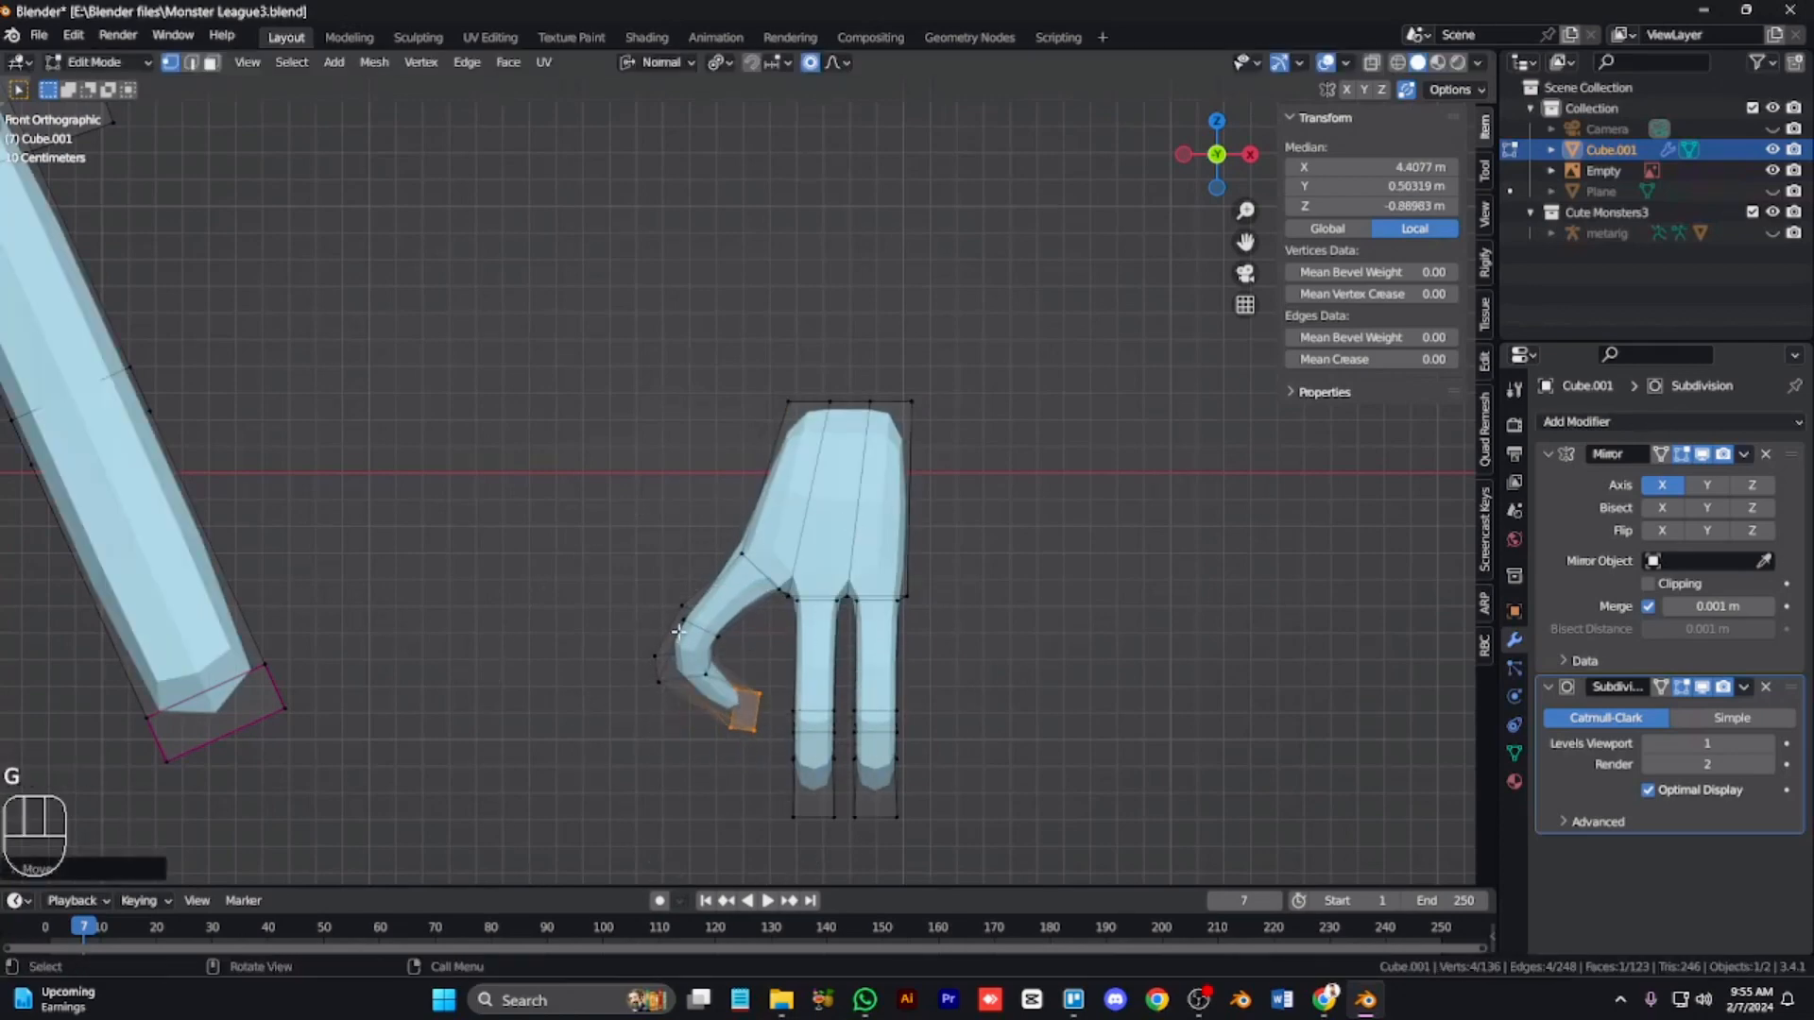
Step: Move the thumb's base and knuckle vertices to smooth the thumb's curve, then deselect everything
left_click_drag(741, 588, 666, 646)
key("g")
left_click(675, 611)
key("alt+z")
left_click_drag(699, 513, 764, 571)
key("g")
left_click(763, 607)
key("alt+a")
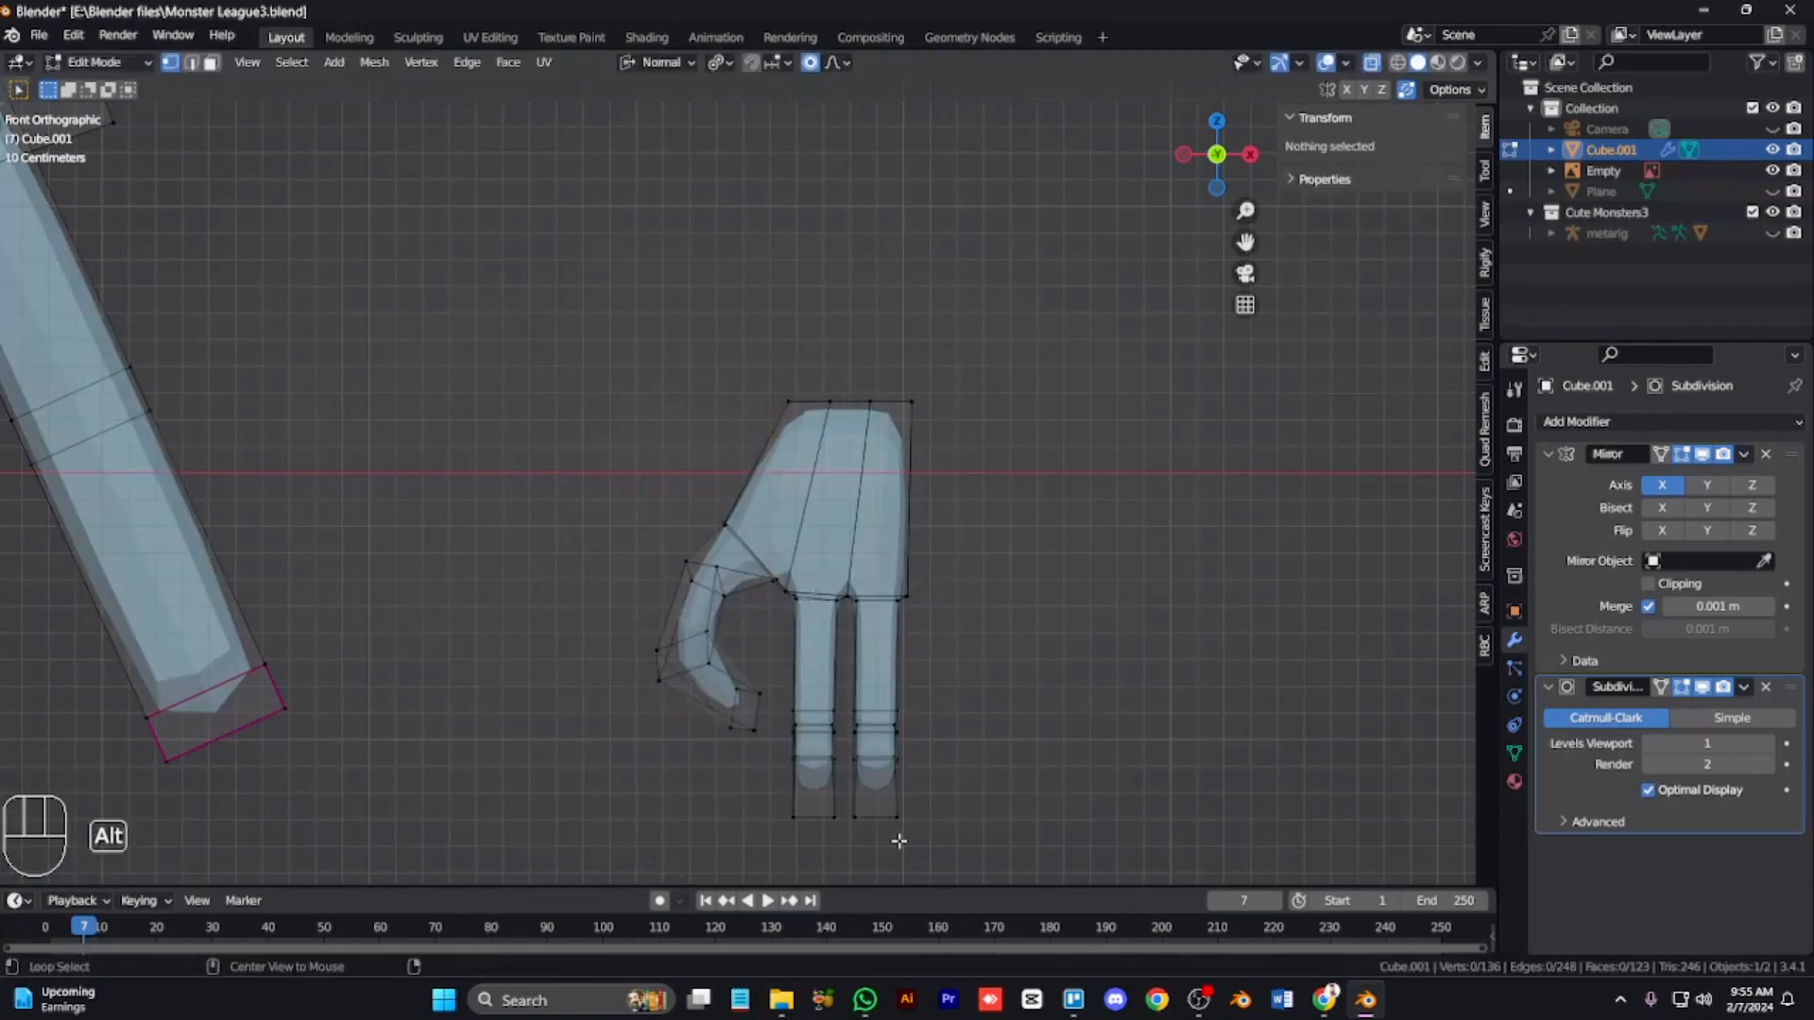
Step: Move and rotate the outer finger's tip face to curl that finger
key("KP_6")
key("KP_6")
key("KP_6")
key("KP_6")
key("KP_1")
key("g")
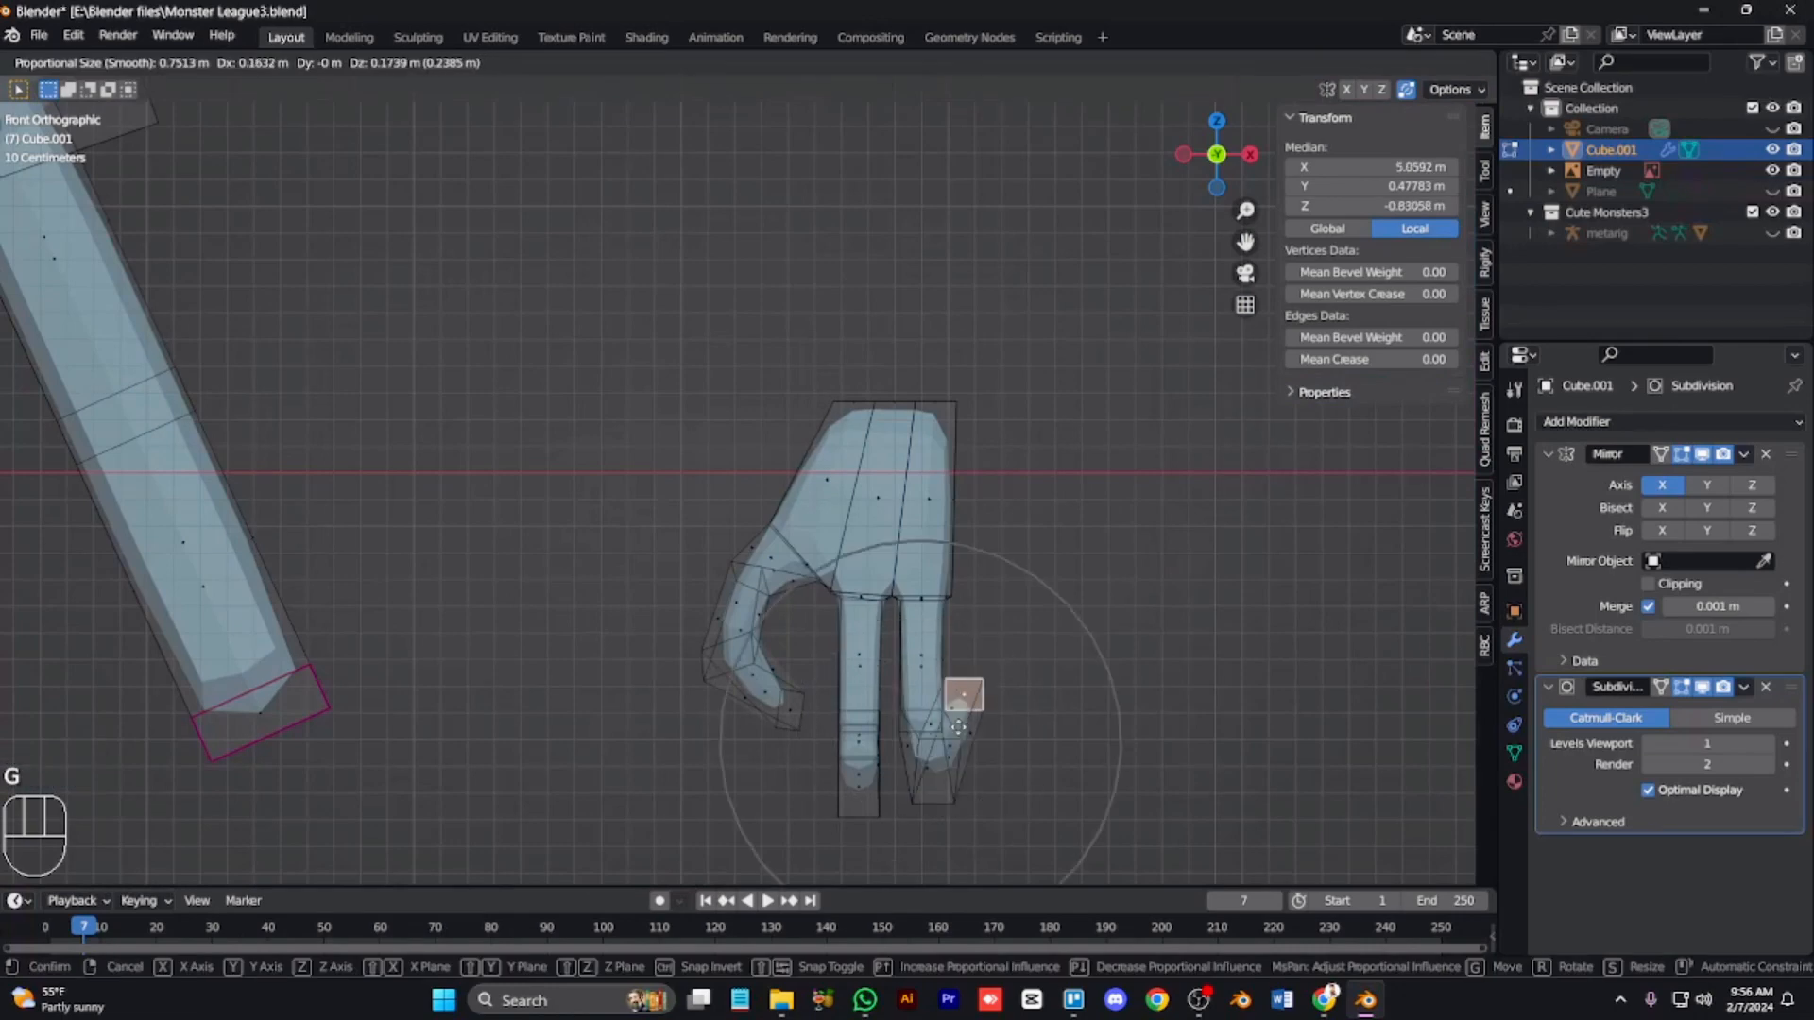
left_click(945, 746)
key("r")
left_click(820, 771)
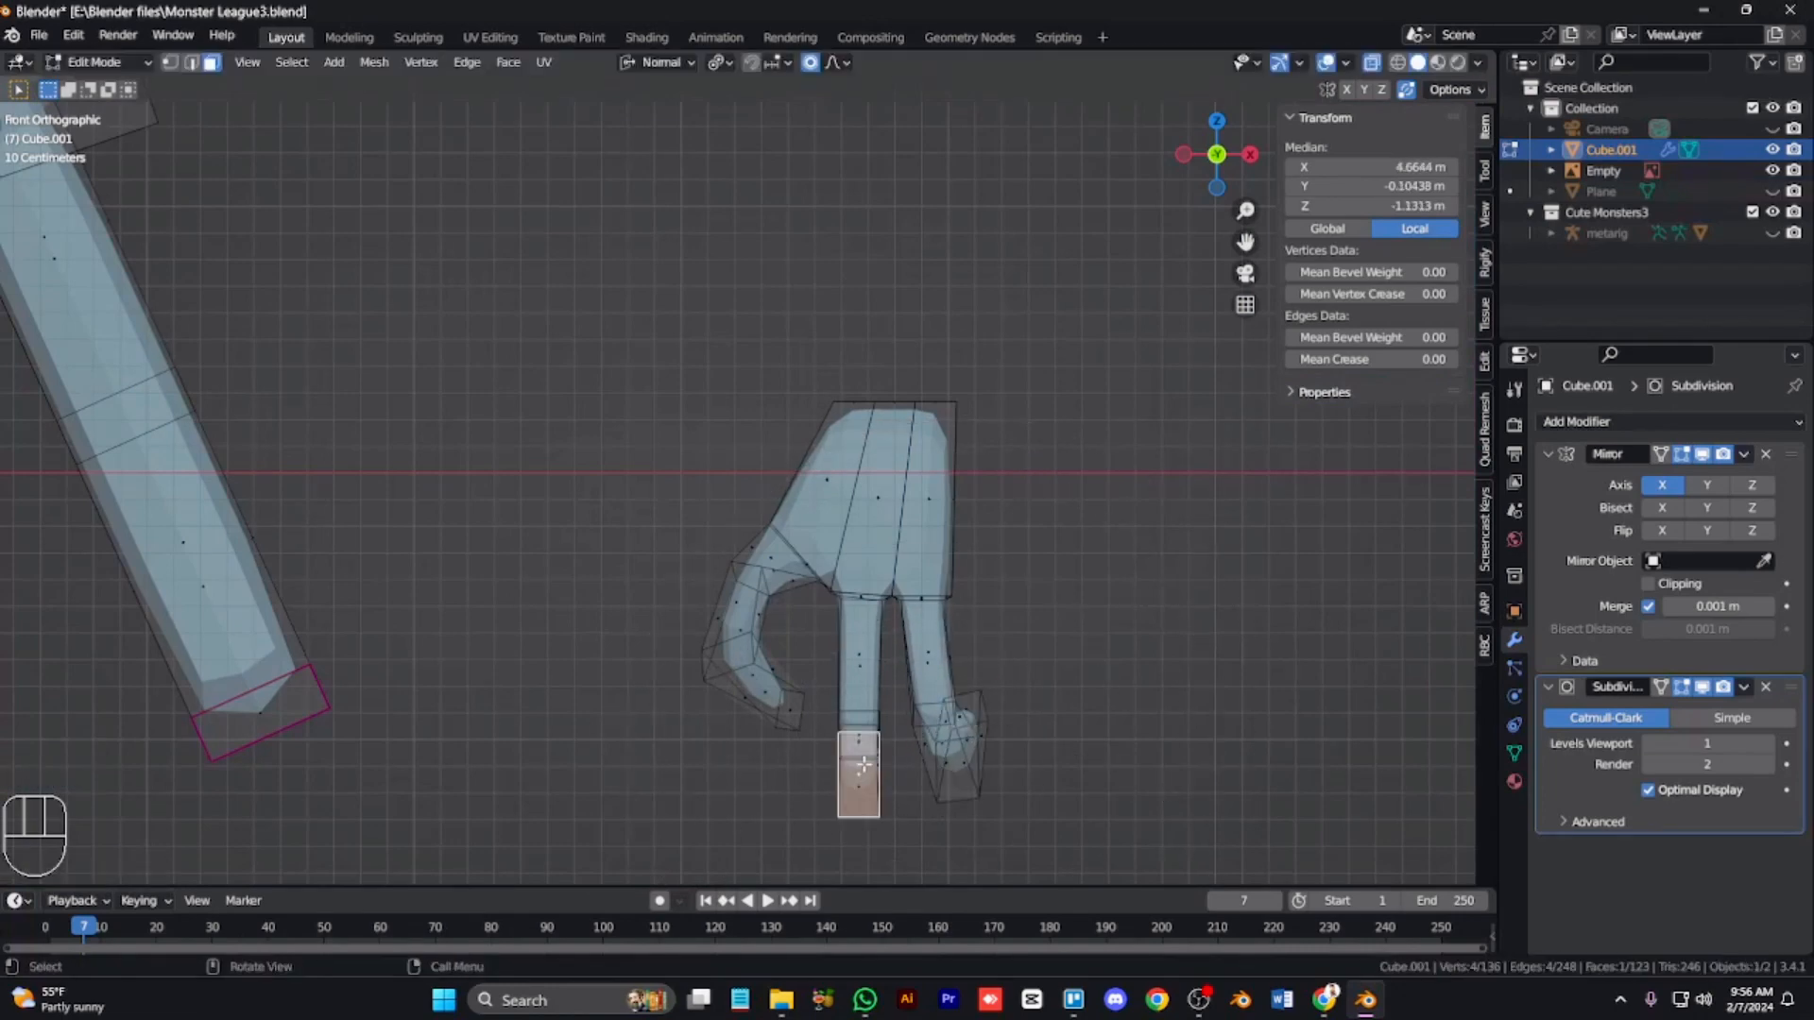
Step: Rotate and move the inner finger's tip face to bend it with proportional editing
key("KP_6")
key("KP_6")
key("KP_6")
key("KP_1")
key("r")
key("g")
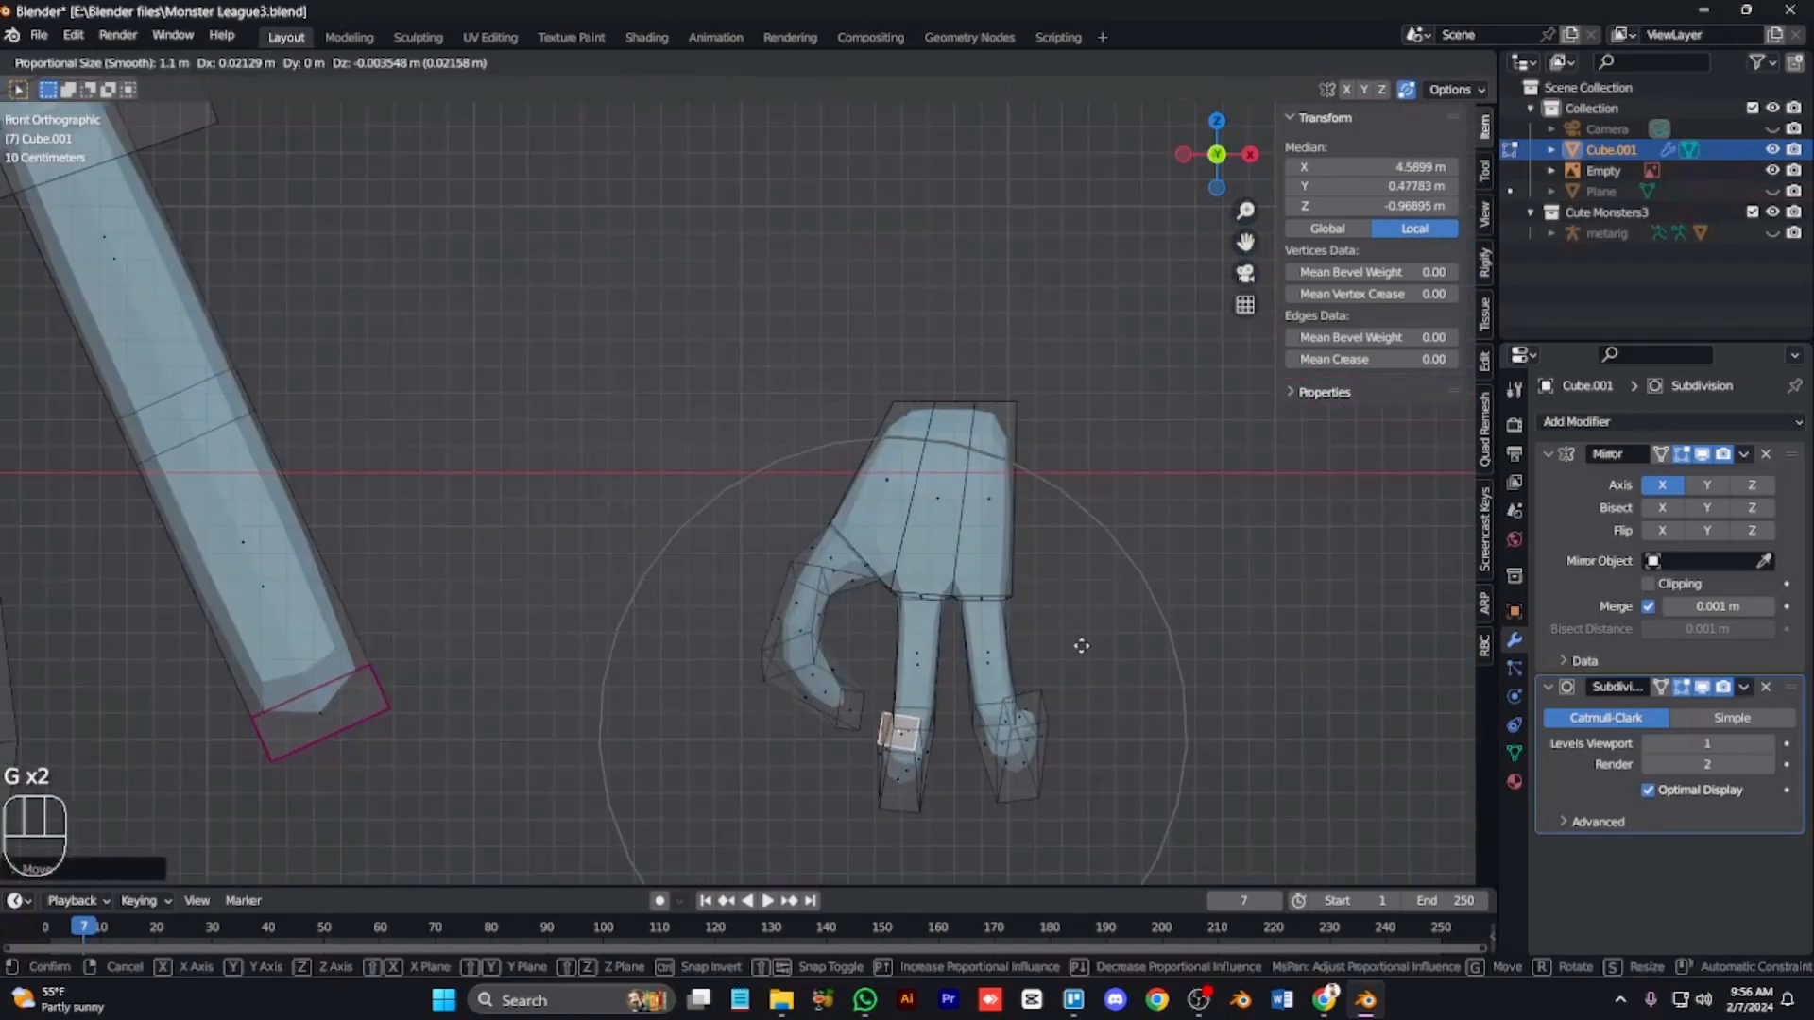
left_click(1082, 646)
Step: Check the hand in Object Mode, then raise the hand's top vertices with proportional editing turned off
key("alt+z")
key("Tab")
scroll(1078, 605, "down", 3)
key("KP_6")
key("KP_6")
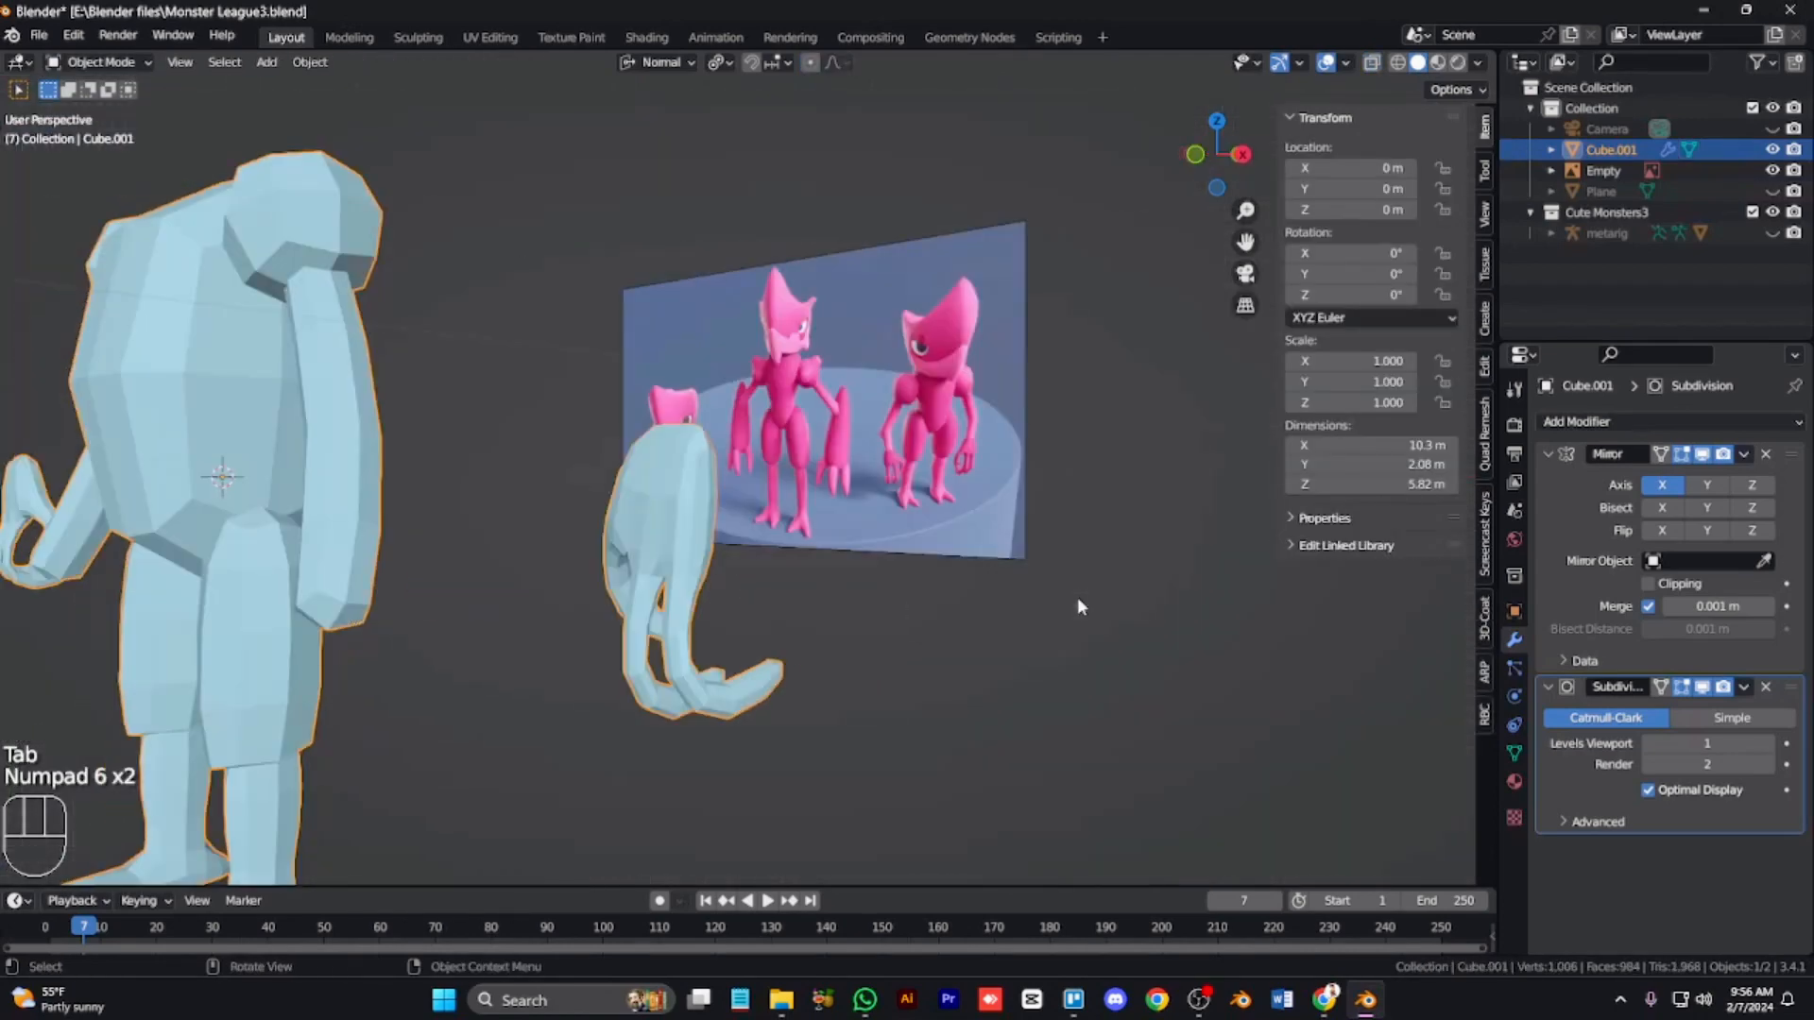
key("KP_1")
key("Tab")
scroll(1078, 596, "up", 4)
key("1")
key("alt+z")
left_click_drag(1060, 368, 839, 449)
key("g")
right_click(1052, 445)
key("o")
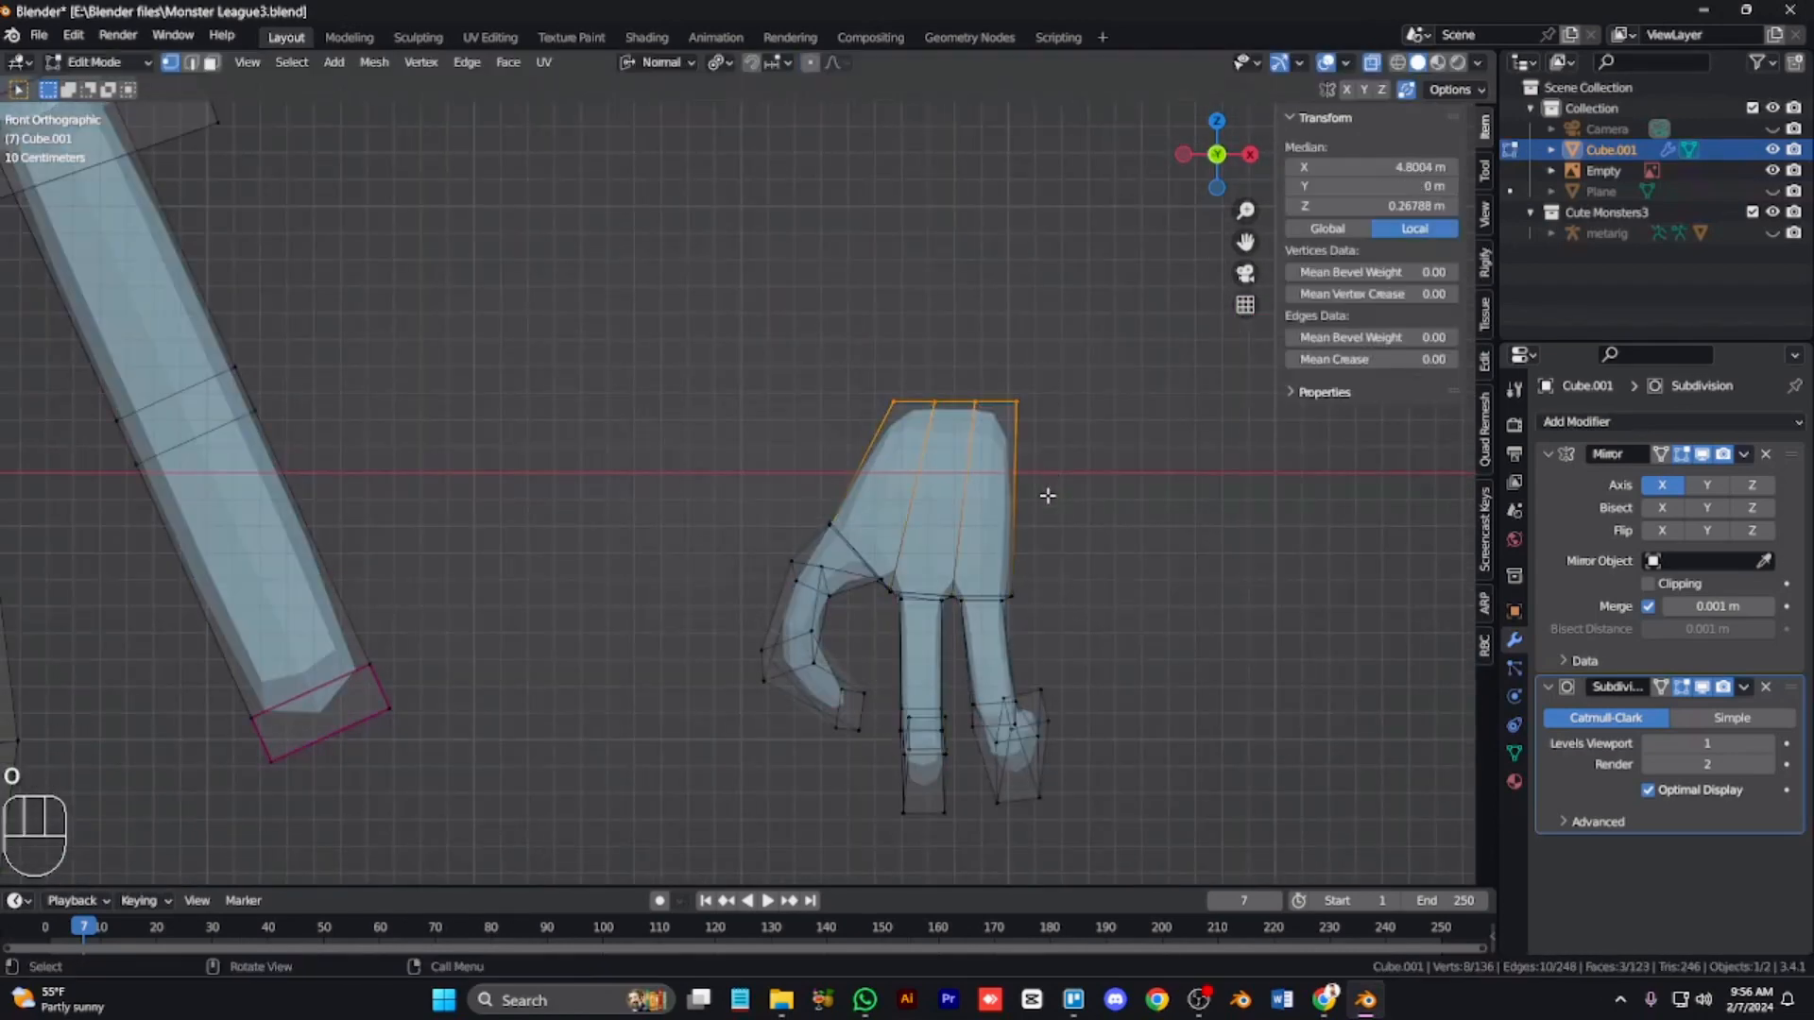
key("g")
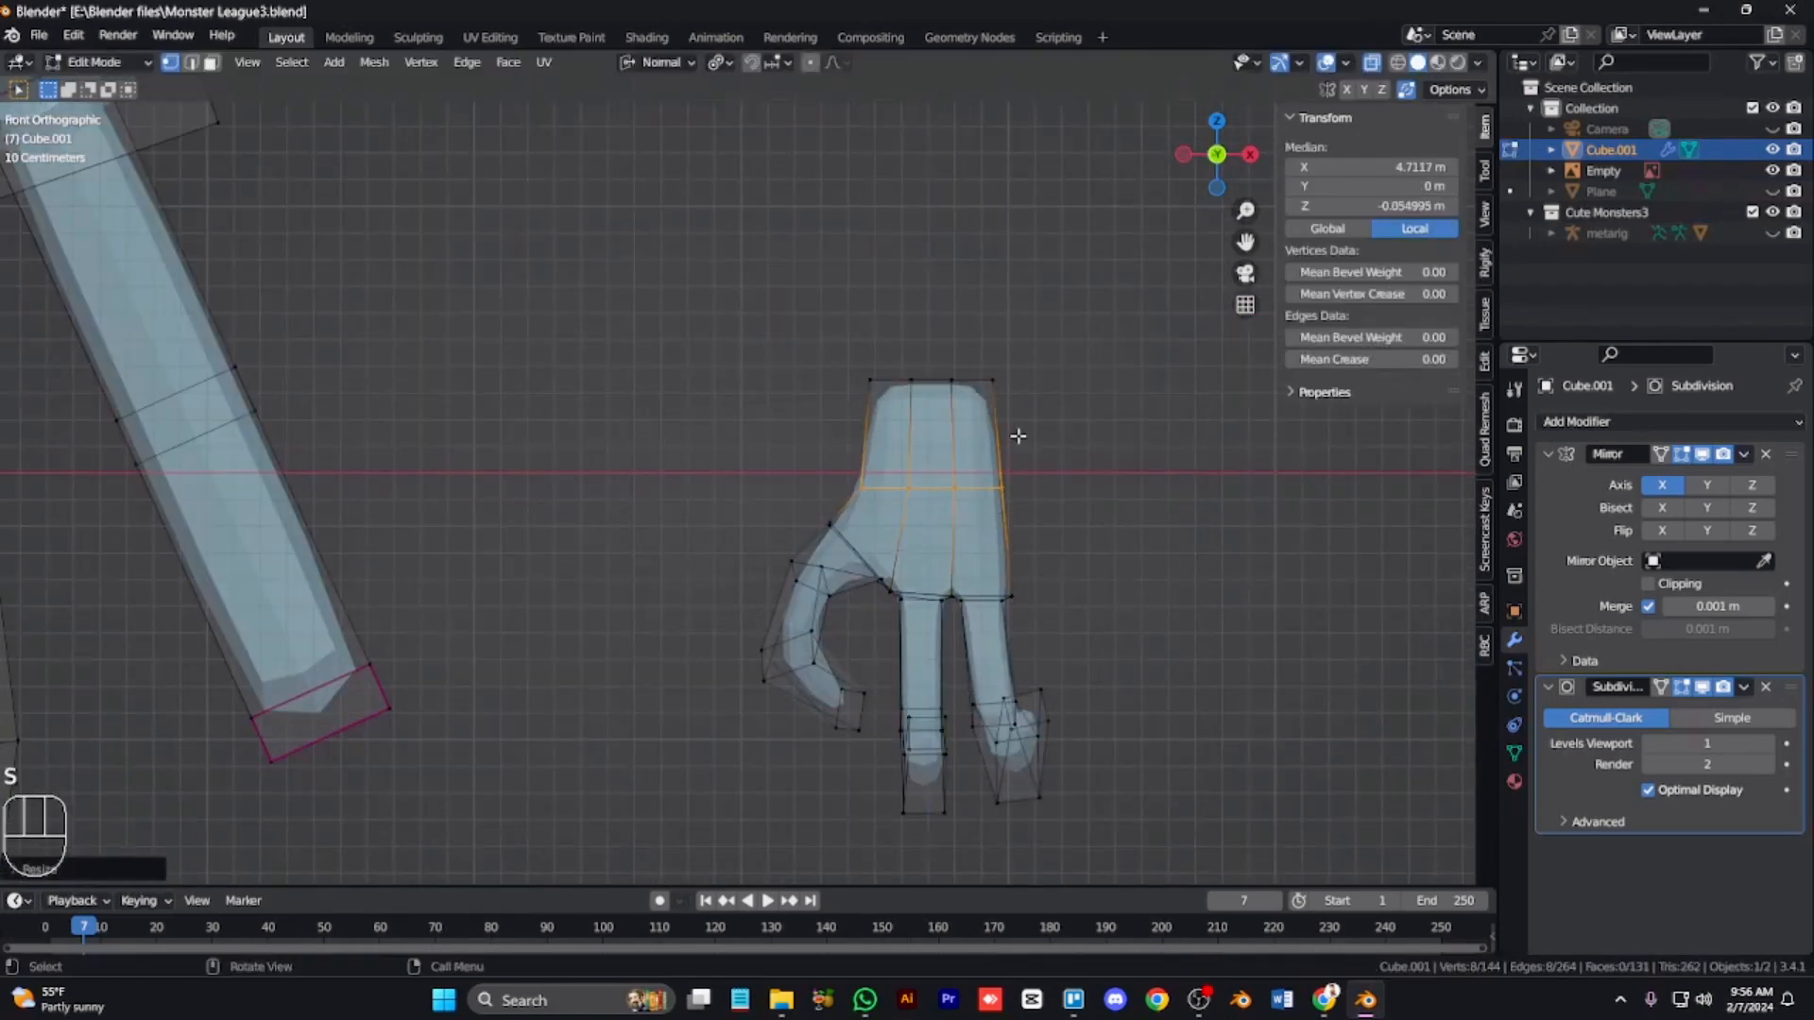
Step: Select the entire hand mesh and move and rotate it to the end of the arm
key("s")
right_click(1061, 571)
scroll(1063, 574, "down", 3)
key("l")
key("g")
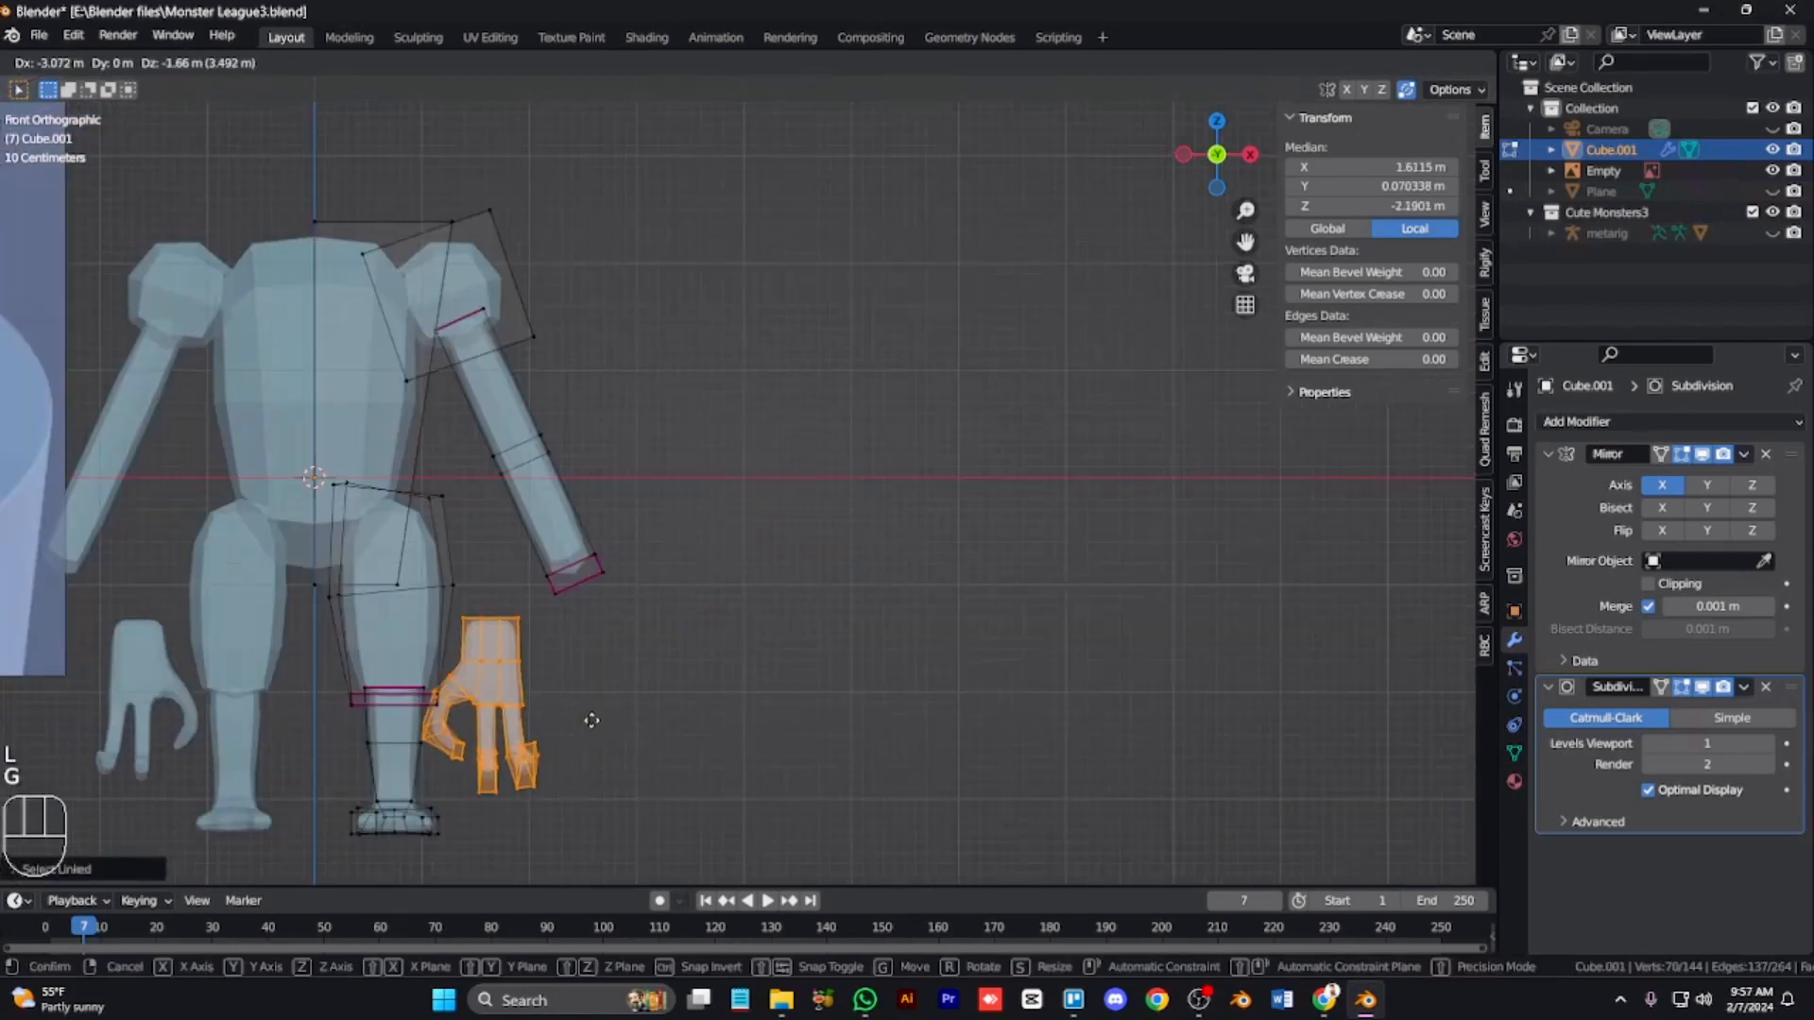
left_click(665, 677)
key("r")
left_click(774, 554)
key("g")
left_click(826, 515)
Step: Reposition the hand from the side view, then check the result in Object Mode
key("alt+z")
key("KP_3")
key("g")
left_click(745, 546)
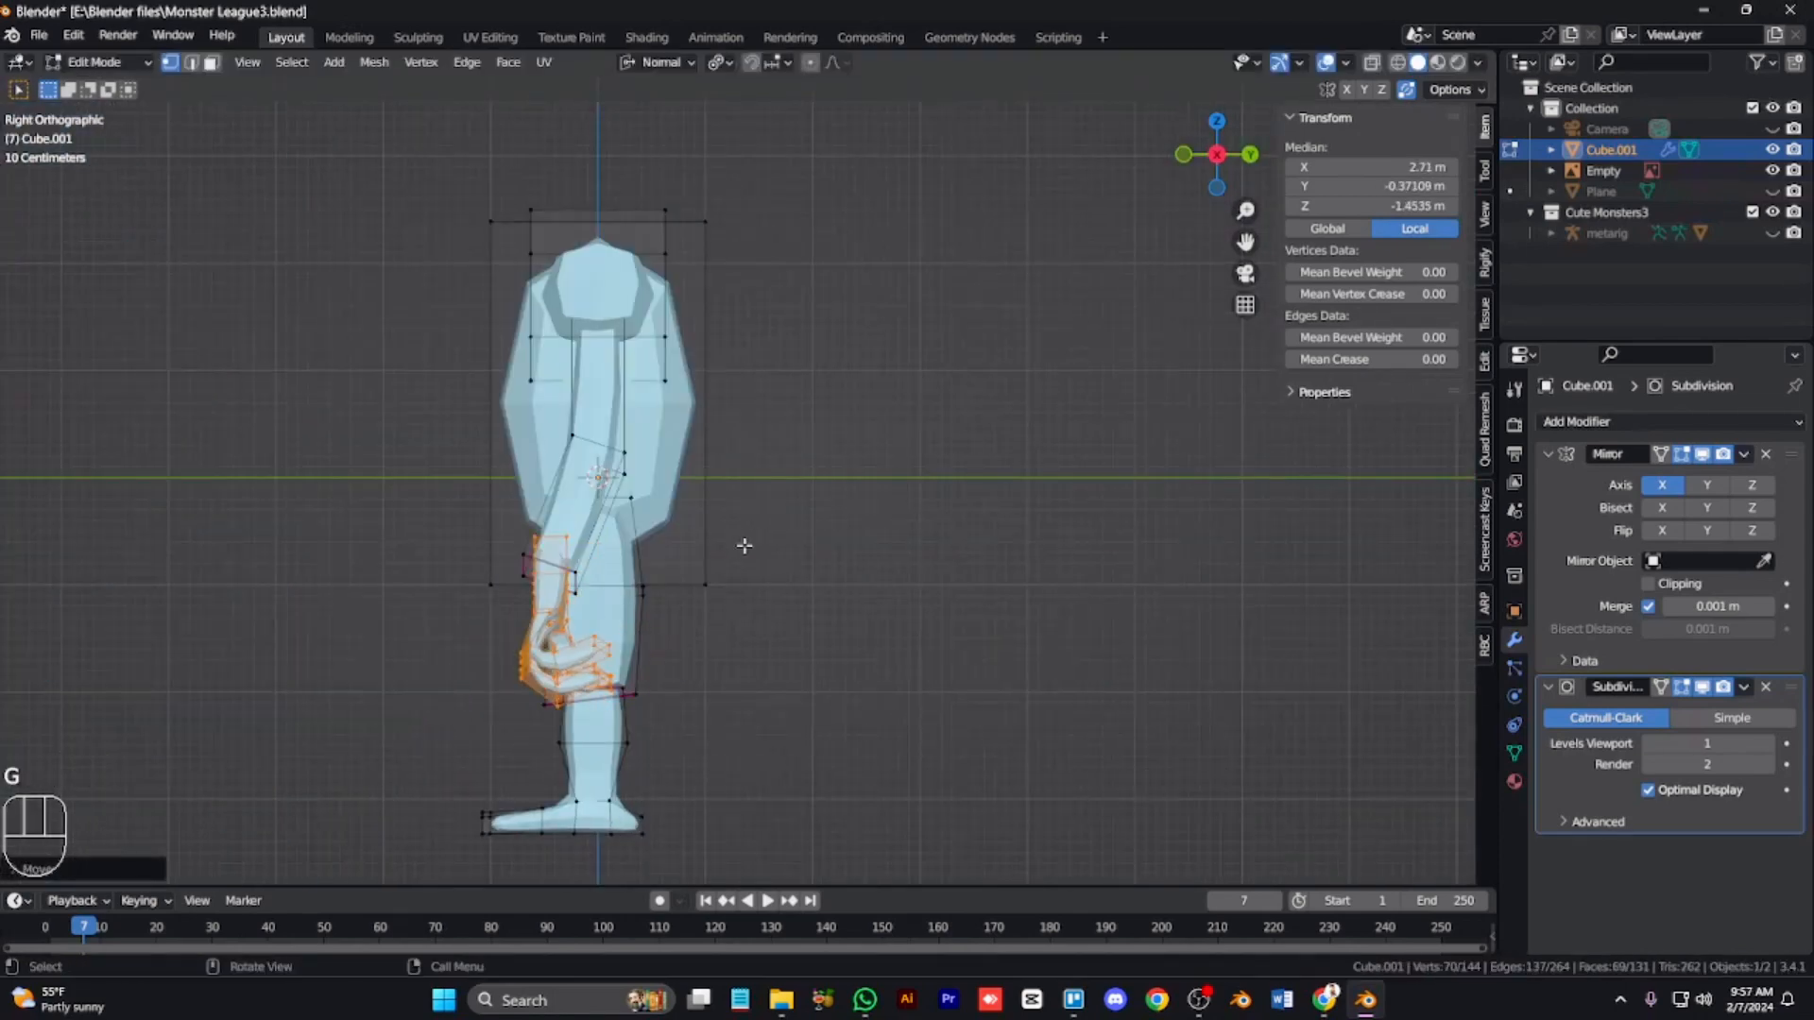
key("Tab")
key("KP_8")
key("KP_4")
key("KP_4")
key("KP_4")
key("KP_4")
key("KP_4")
key("KP_1")
key("Tab")
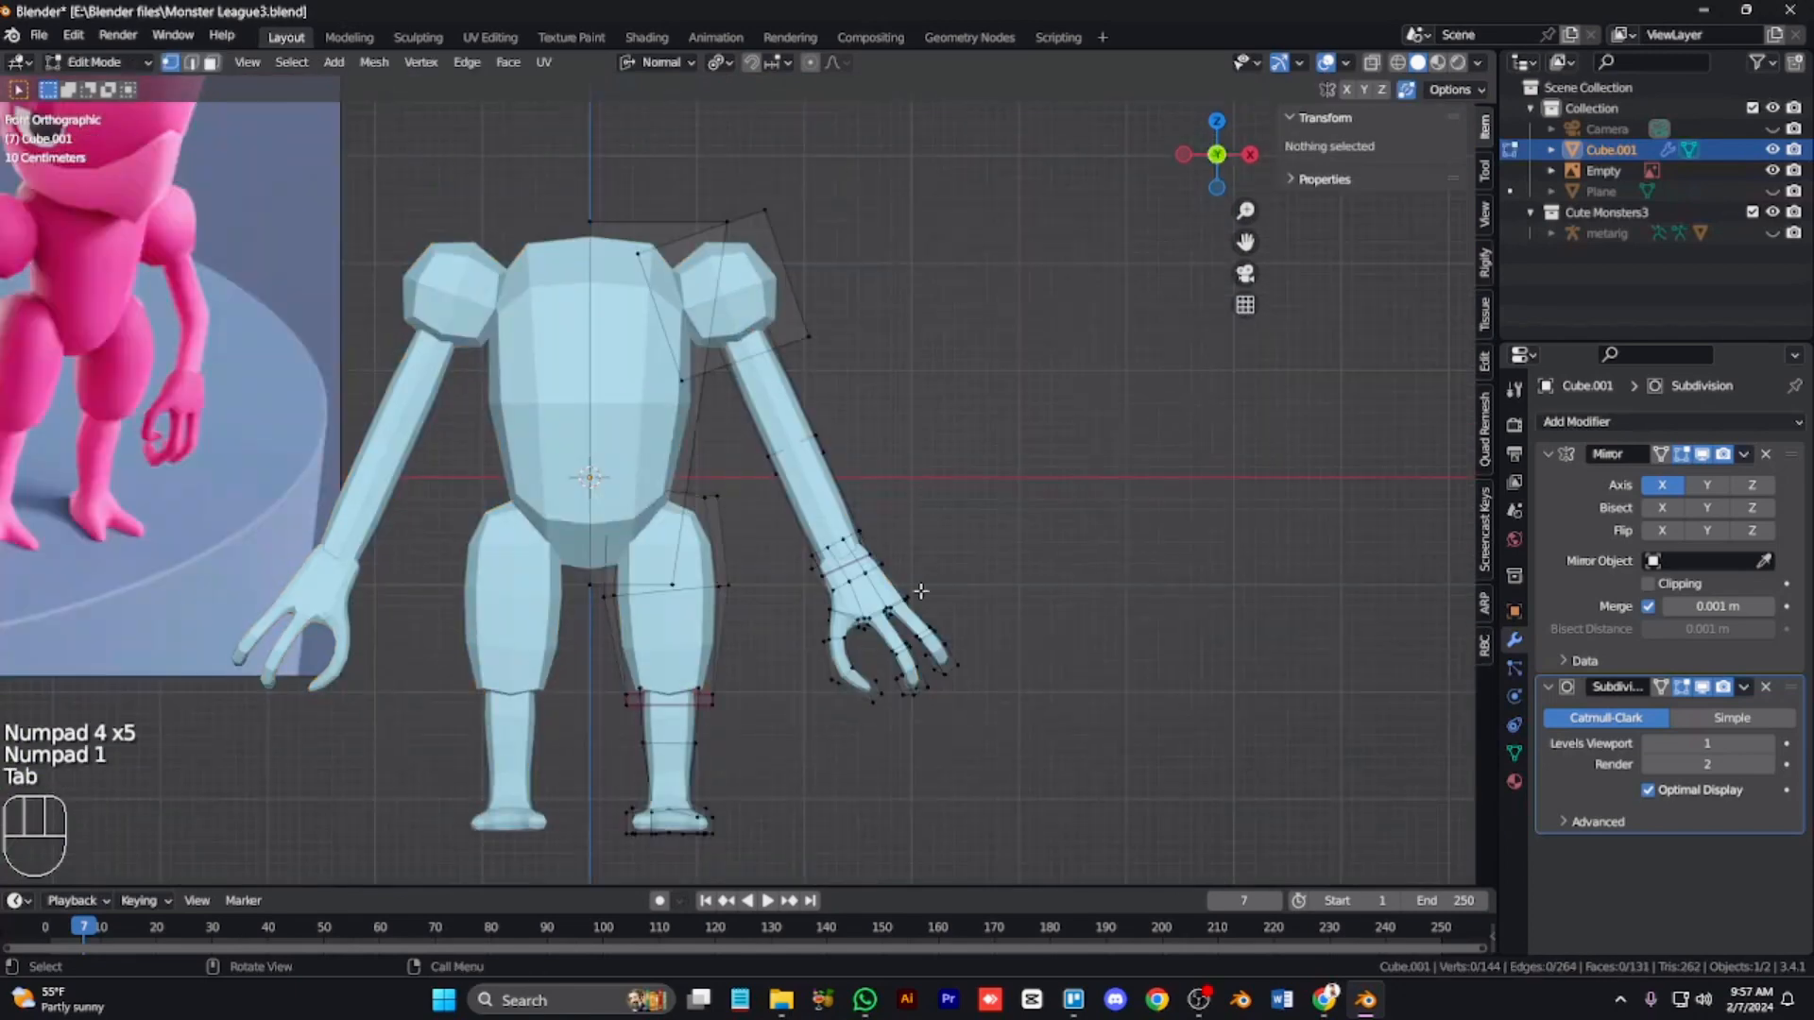
Step: Change the pivot point, then rotate, scale and move the hand to fit the wrist
key("alt+z")
key("r")
right_click(1021, 576)
key("period")
key("period")
left_click(988, 352)
key("r")
left_click(1018, 619)
key("g")
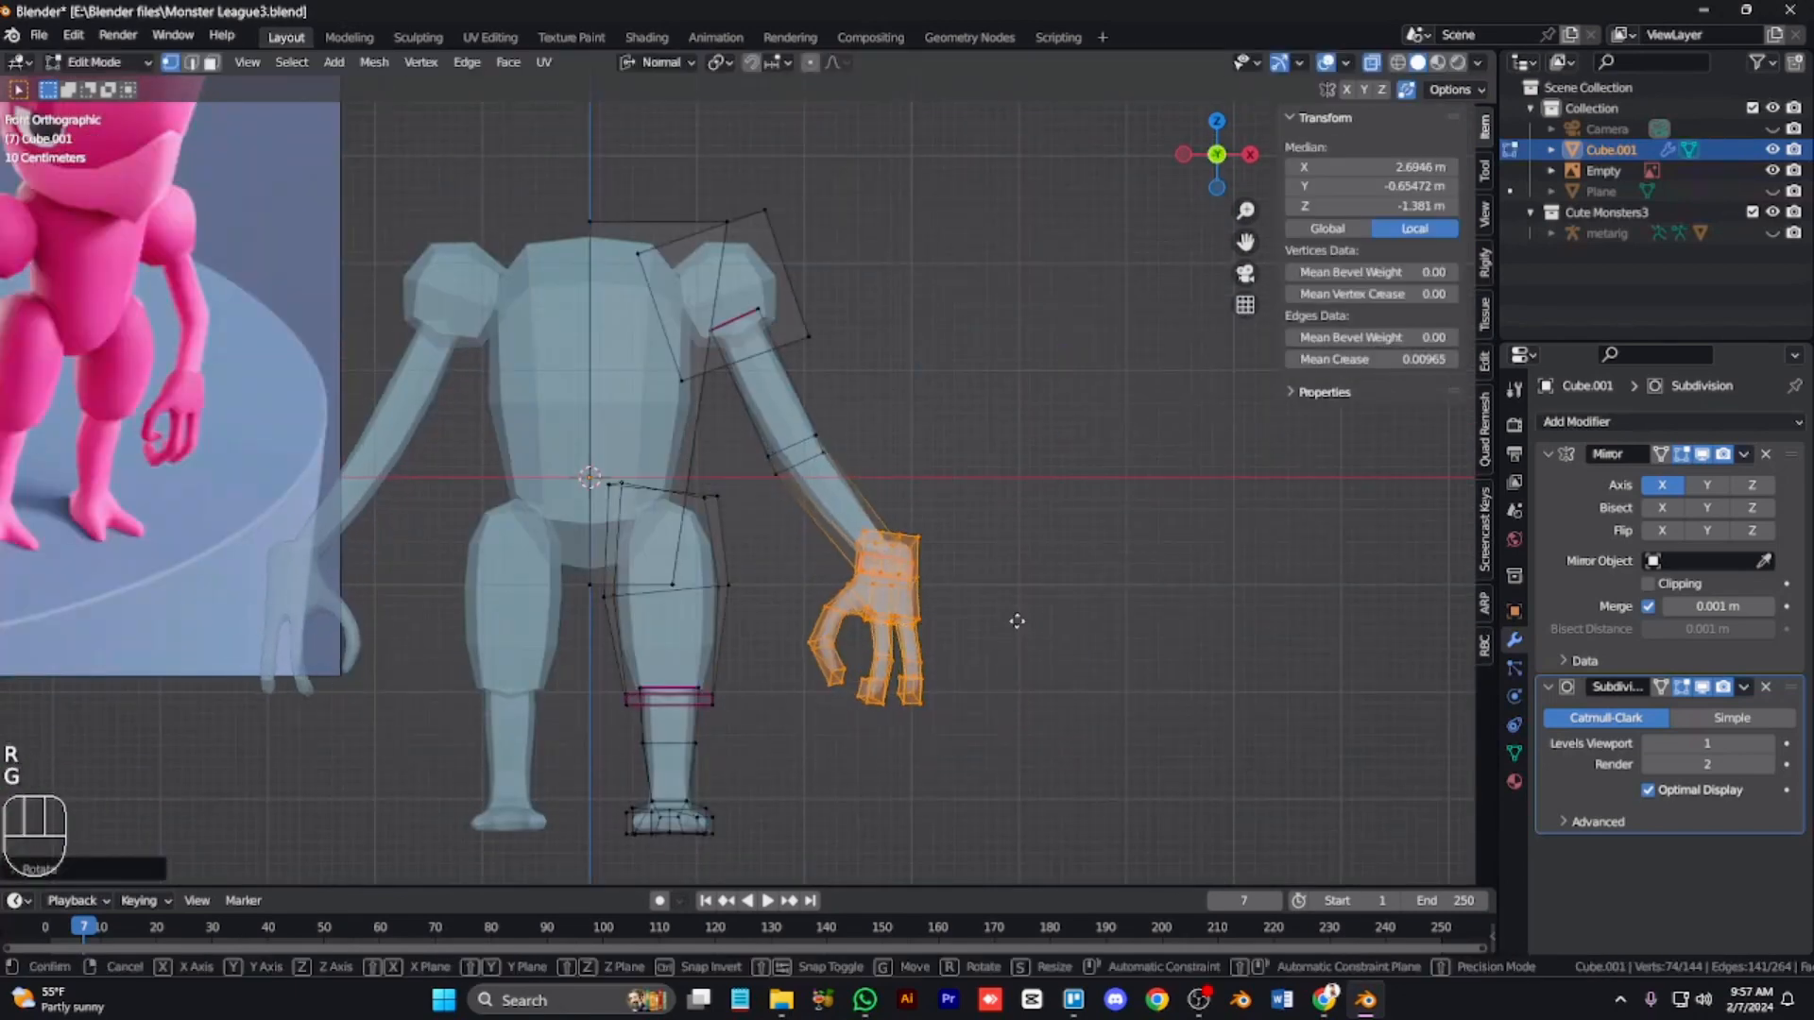
left_click(934, 647)
key("s")
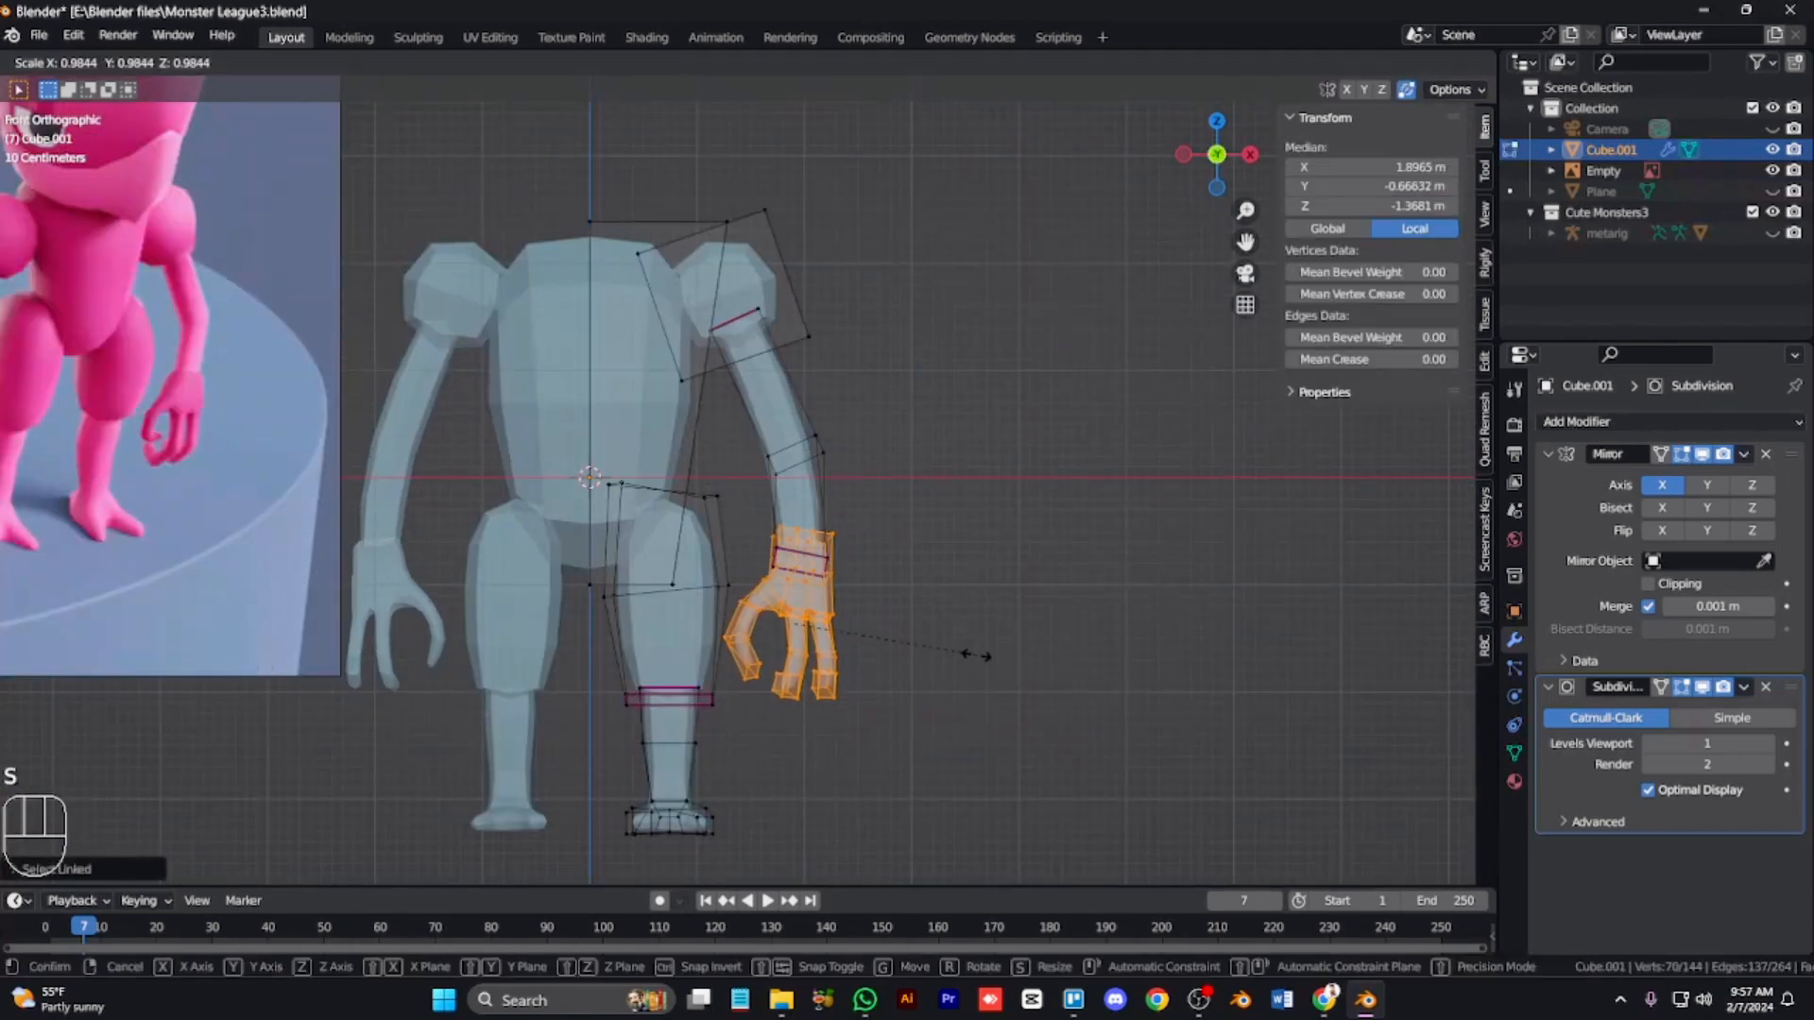
left_click(940, 636)
key("g")
left_click(761, 619)
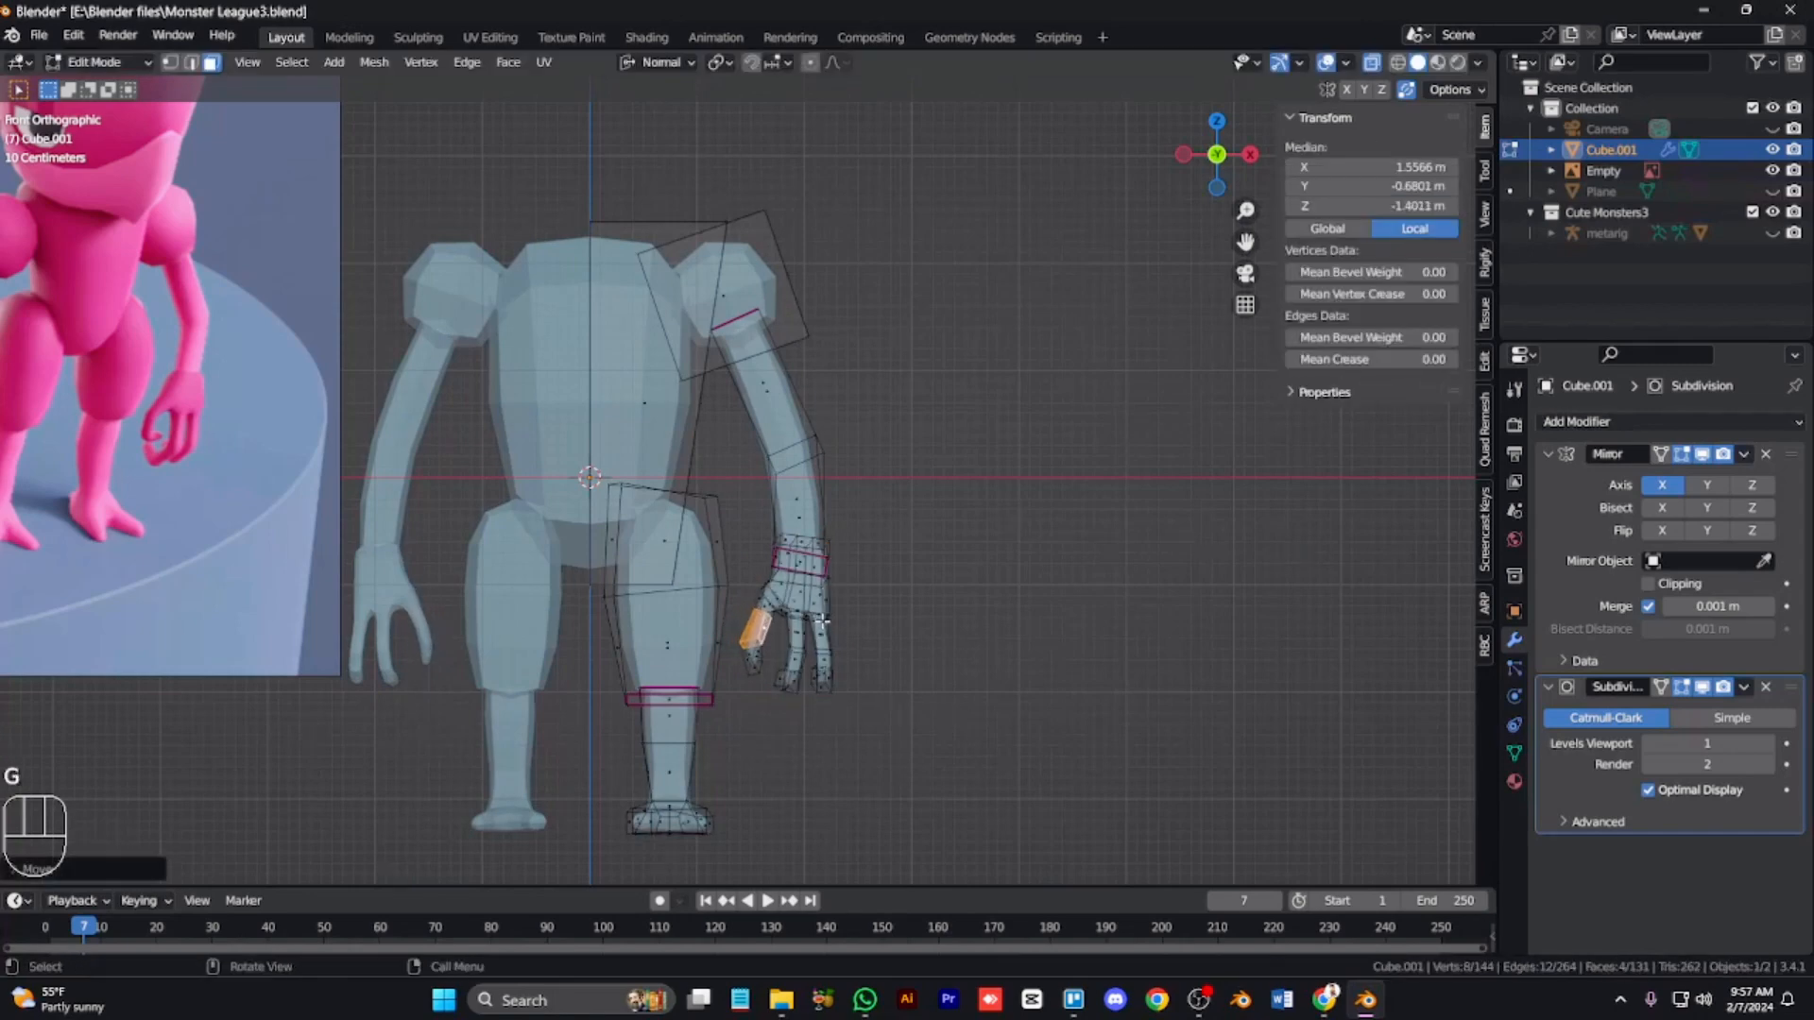
Step: Box-select the thumb tip and reposition it, then deselect everything and toggle X-ray off
left_click_drag(769, 646, 740, 677)
key("g")
left_click(764, 660)
left_click(970, 652)
key("alt+z")
key("Tab")
key("Tab")
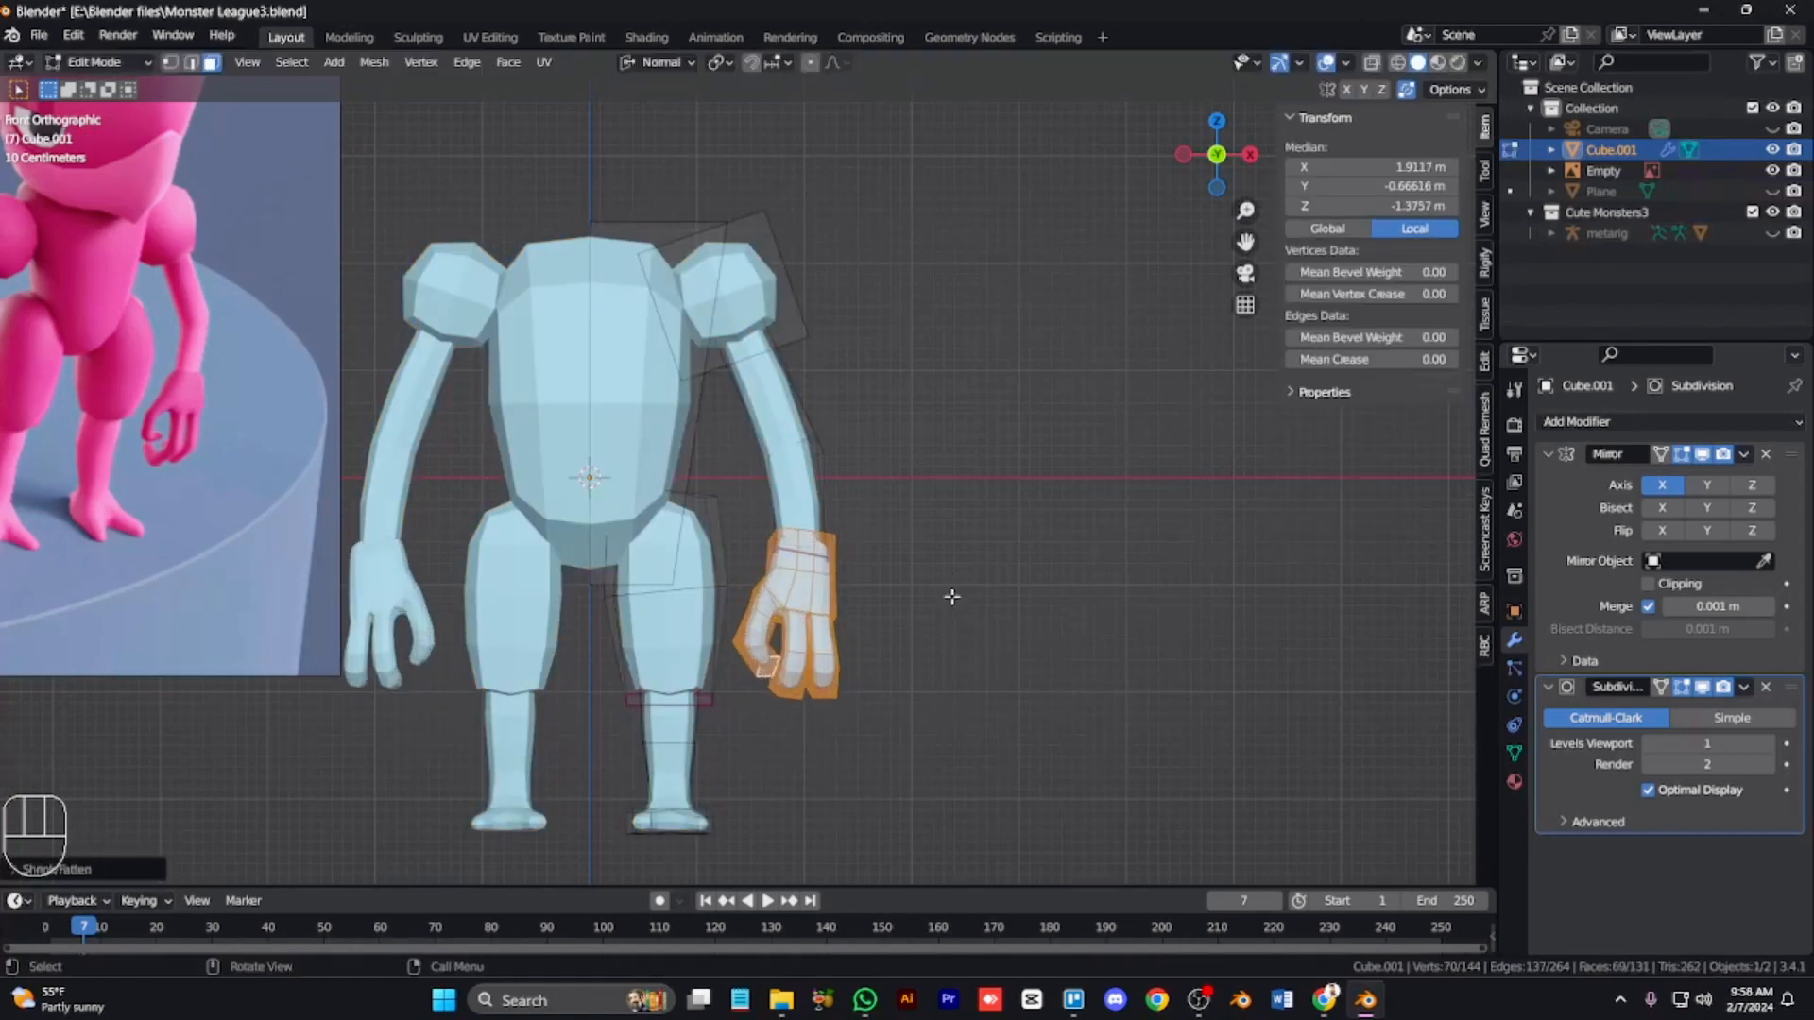
Step: Select the wrist faces, scale them and shift them along the Y axis
key("KP_5")
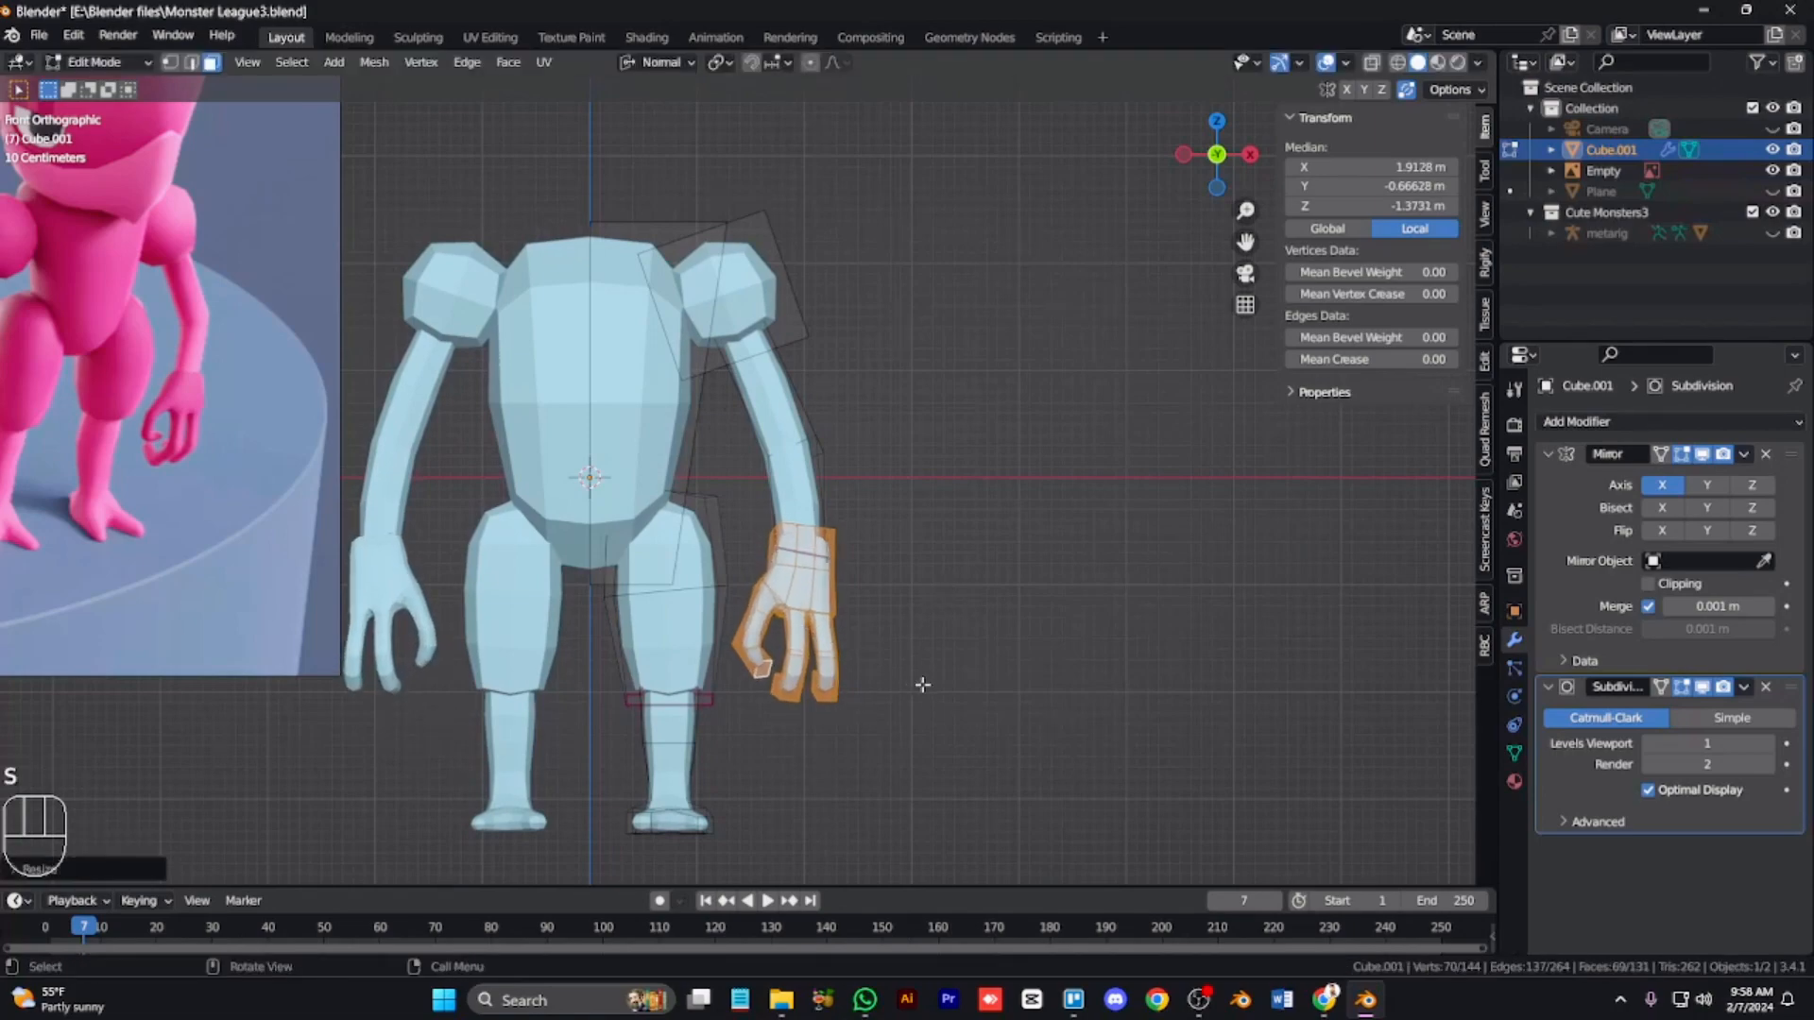
key("KP_3")
key("KP_2")
key("KP_6")
key("KP_6")
key("KP_6")
key("KP_Add")
key("KP_Add")
key("KP_Add")
key("KP_2")
key("KP_2")
key("Tab")
key("Tab")
left_click(887, 607)
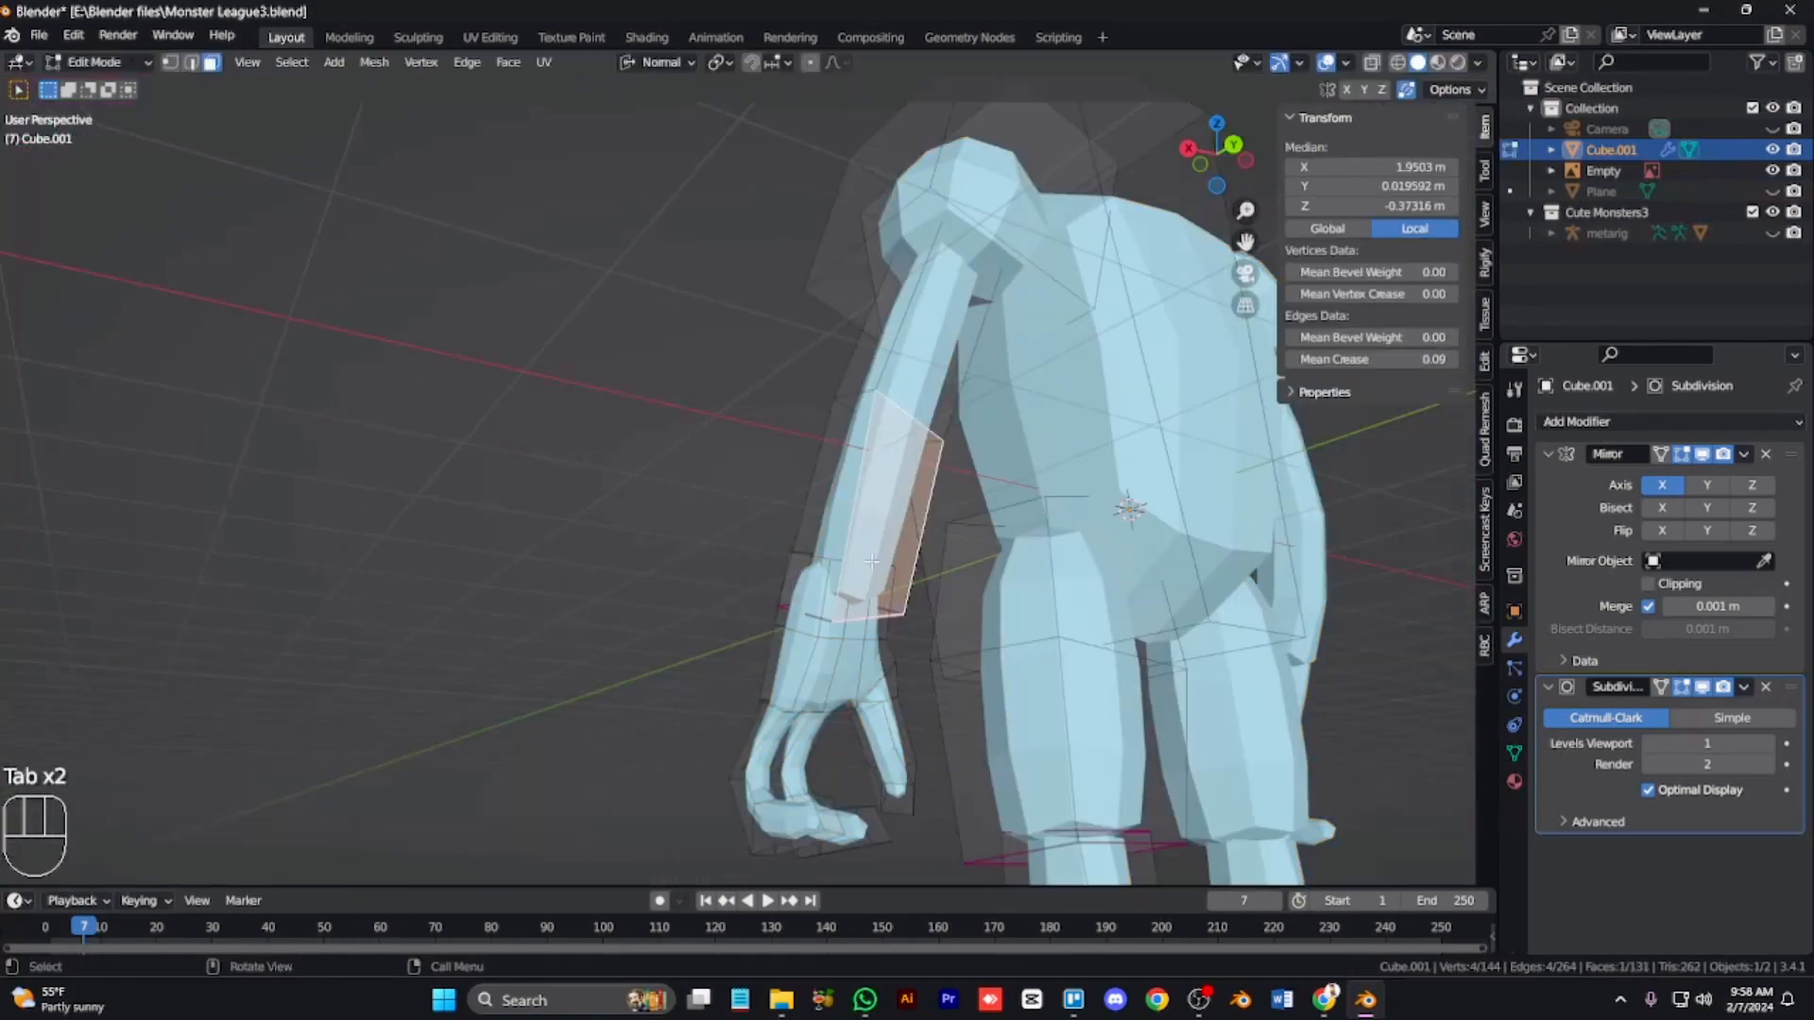
key("alt+z")
left_click(843, 613)
key("alt+z")
key("s")
left_click(967, 753)
key("g")
key("y")
left_click(961, 752)
Step: Examine the hand from several angles around the model and deselect everything
key("KP_4")
key("KP_4")
key("KP_4")
key("KP_4")
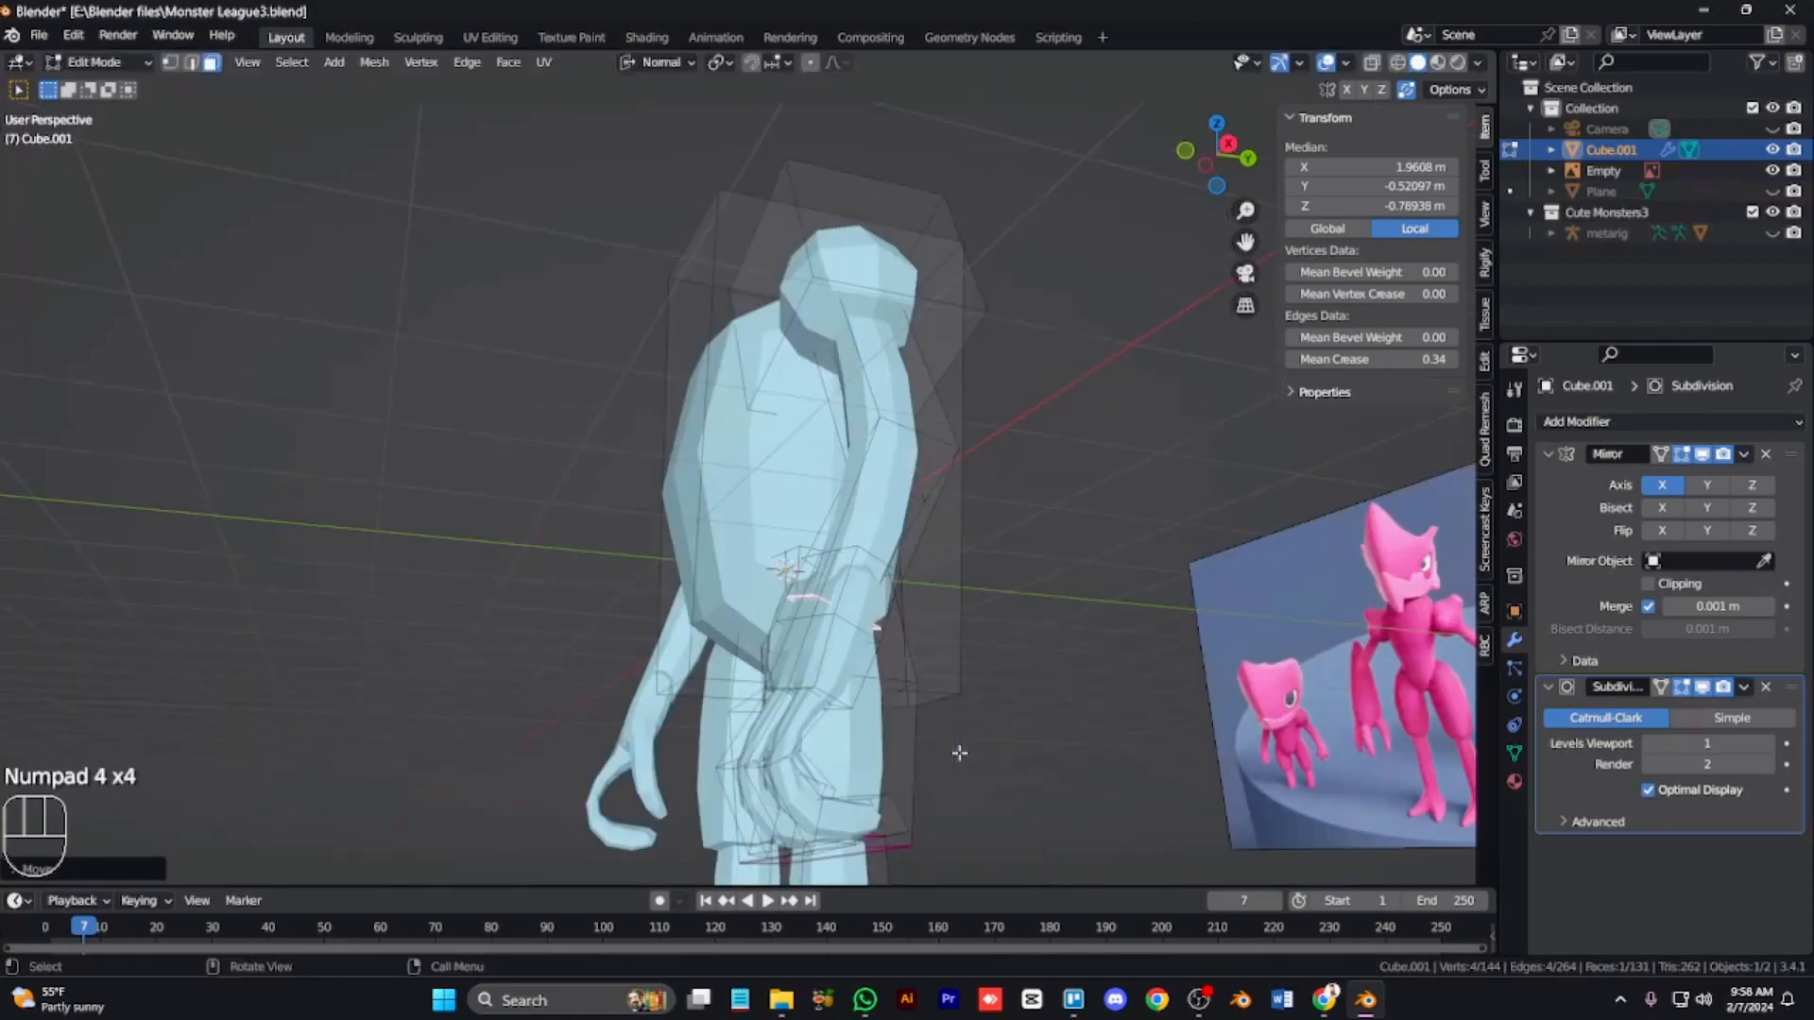
key("KP_4")
key("KP_4")
key("KP_8")
key("KP_Add")
key("KP_Add")
key("KP_Add")
key("KP_Add")
key("KP_Add")
key("KP_6")
key("KP_6")
key("KP_6")
key("KP_6")
key("KP_6")
key("KP_6")
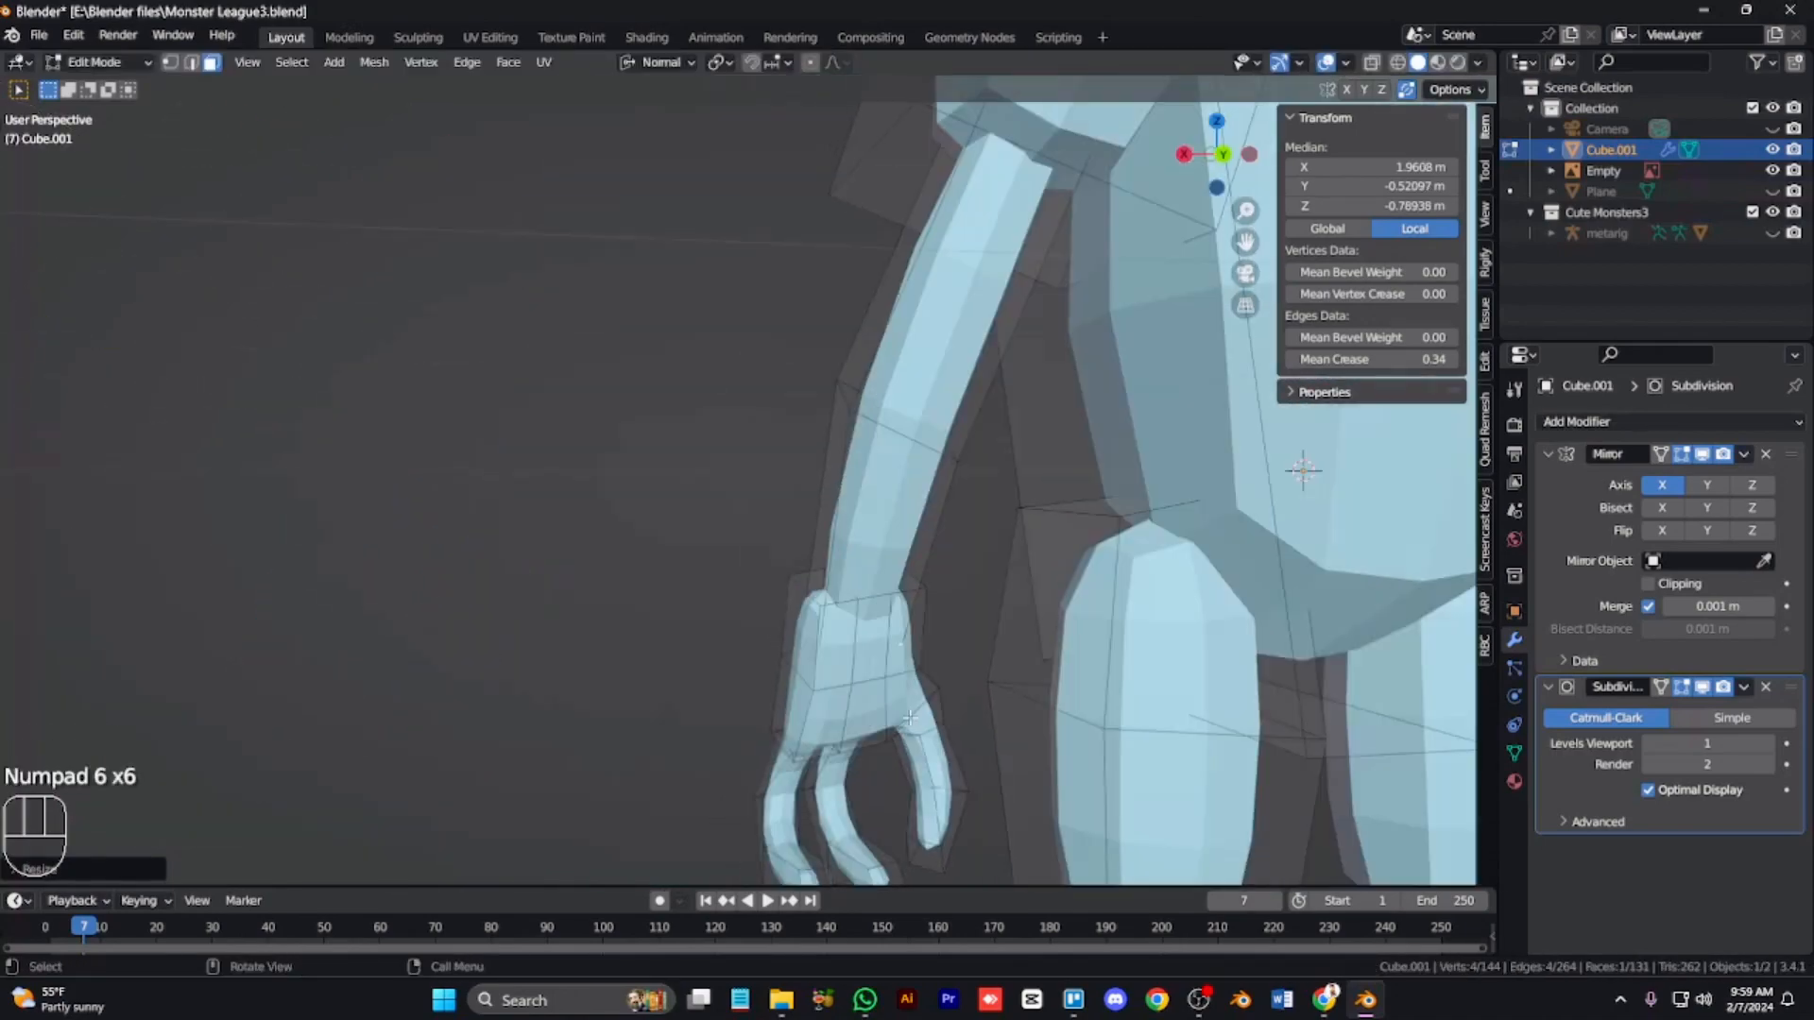
key("KP_1")
key("KP_3")
key("alt+a")
key("ctrl+KP_2")
key("ctrl+KP_2")
key("ctrl+KP_2")
key("ctrl+KP_2")
key("ctrl+KP_2")
key("ctrl+KP_2")
key("ctrl+KP_2")
key("KP_6")
key("KP_6")
key("KP_6")
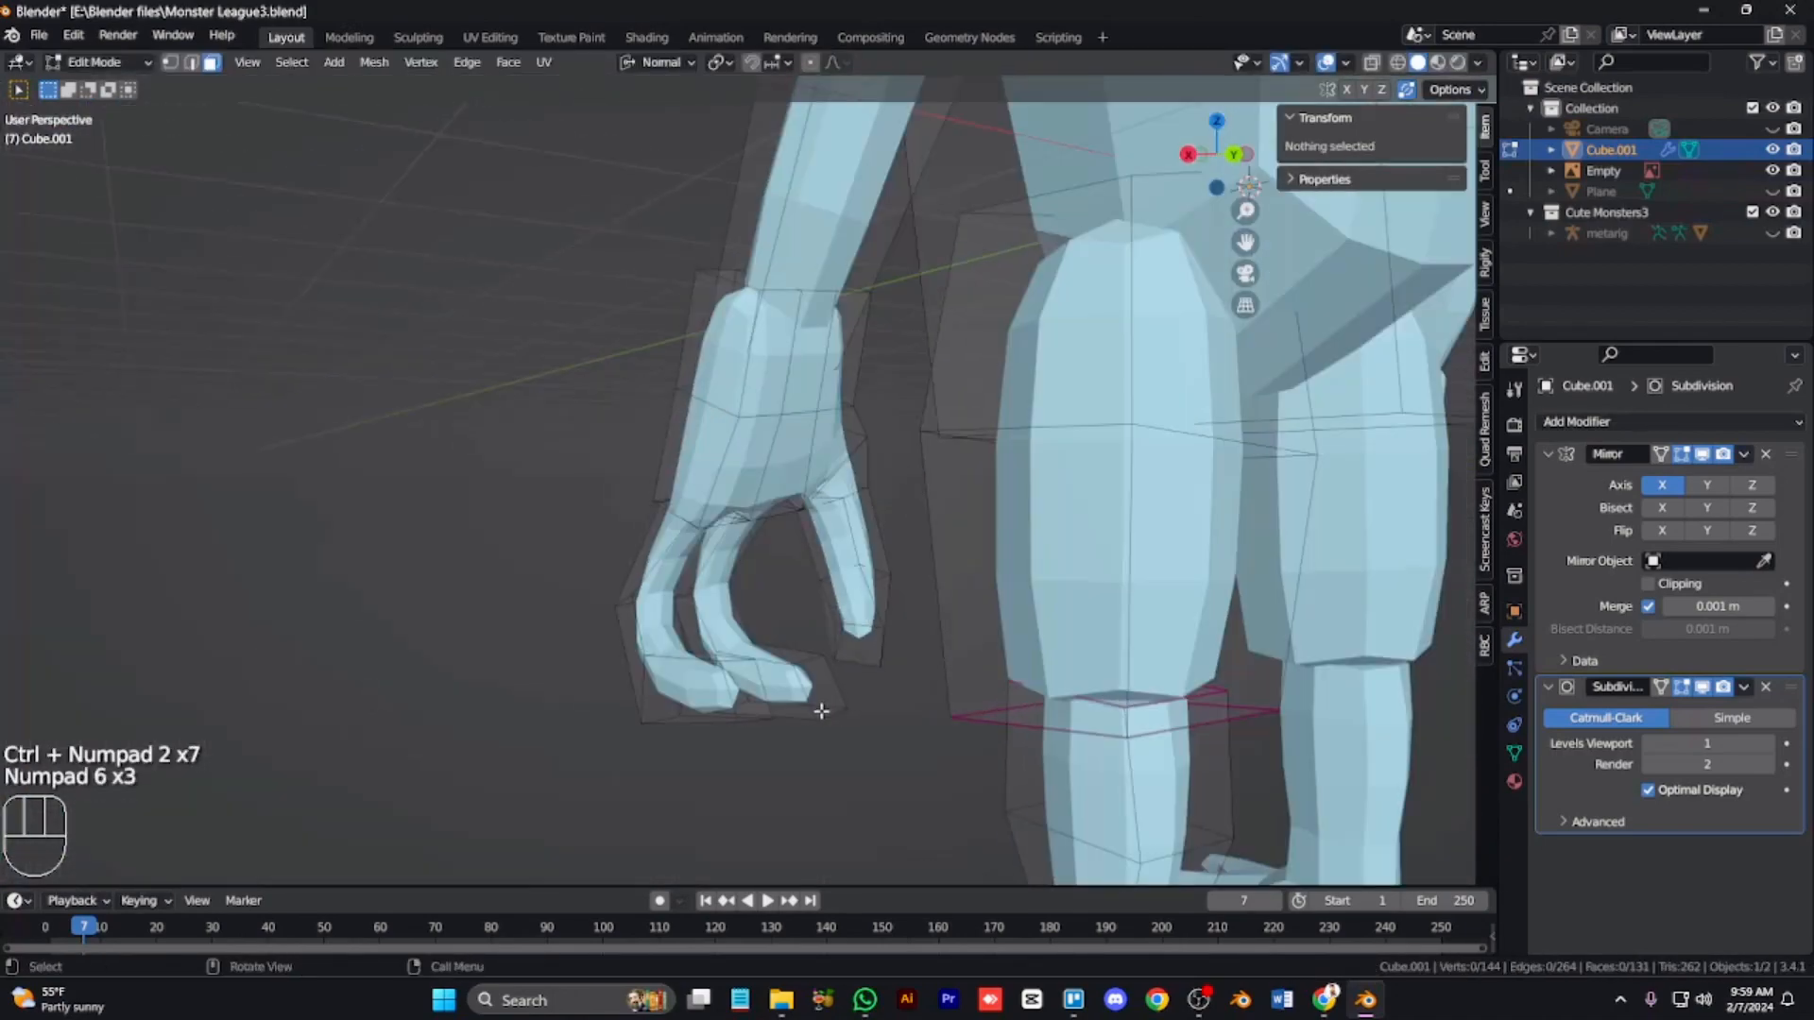
Step: Turn on proportional editing and move the inner fingers' tip faces along an axis to lengthen them
left_click(747, 687)
key("g")
right_click(764, 771)
key("o")
key("g")
key("g")
right_click(748, 746)
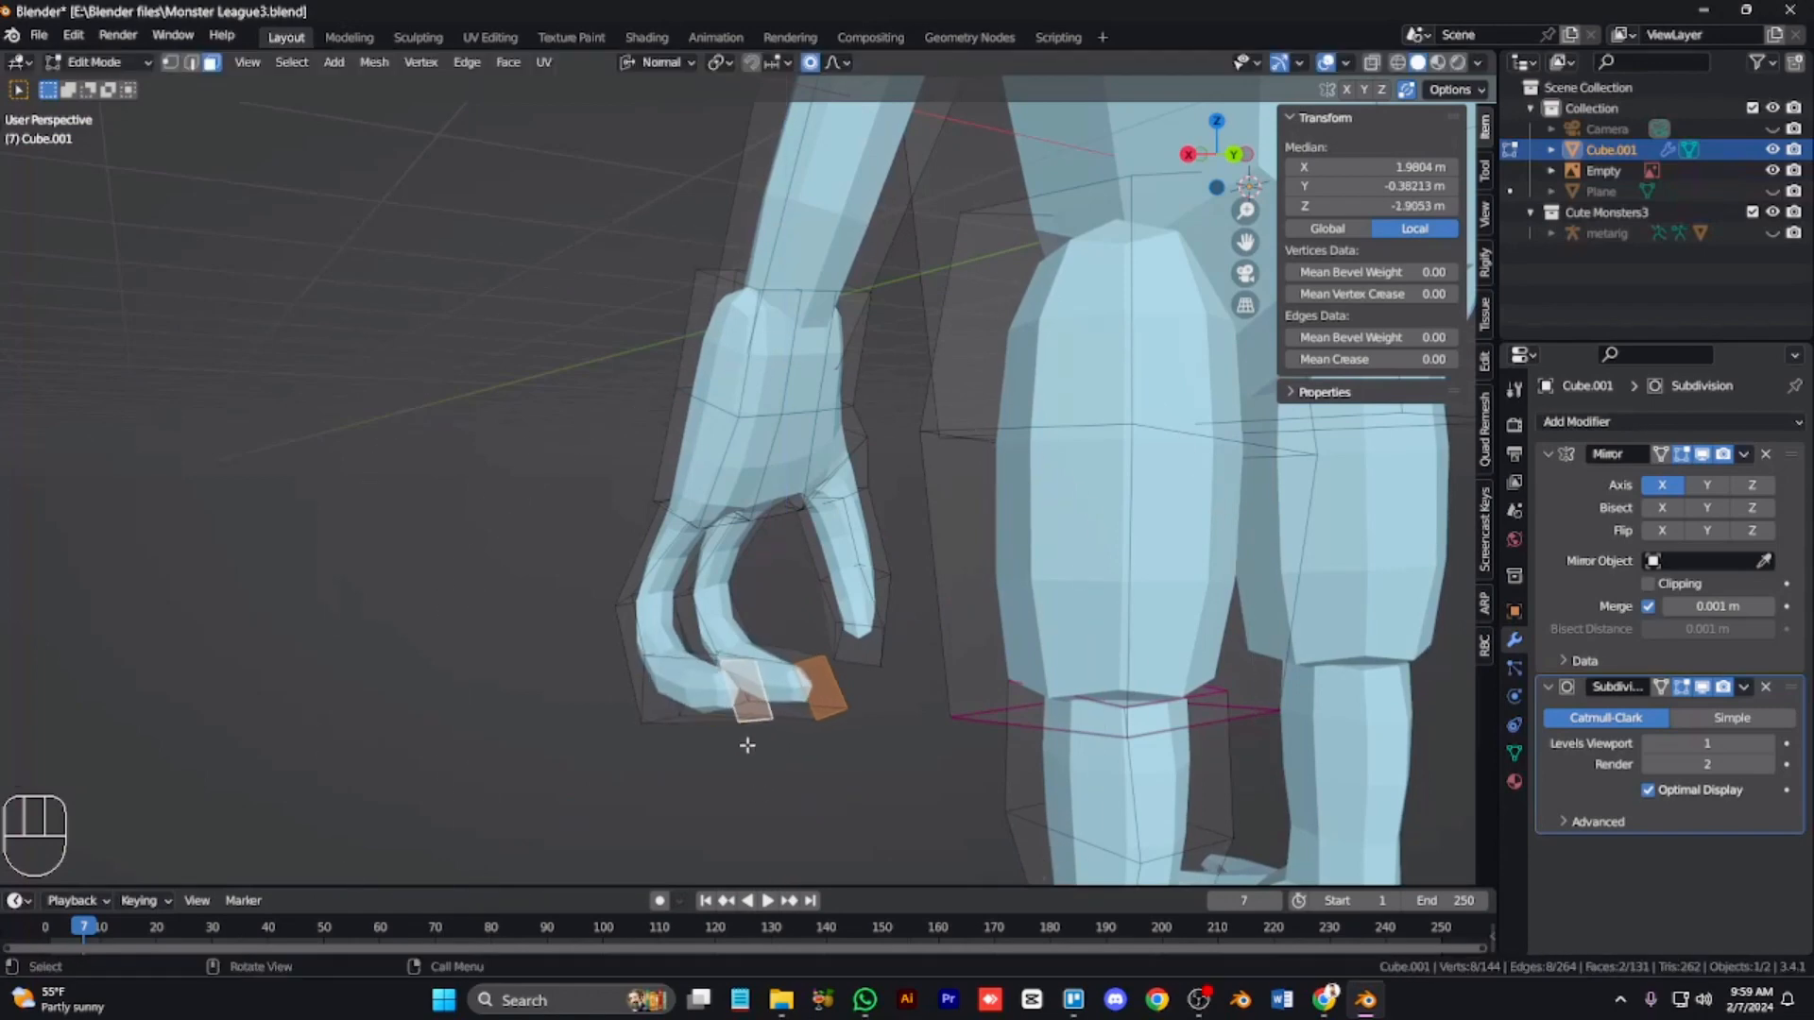
key("g")
middle_click(746, 758)
left_click(751, 838)
Step: Select the middle faces of both inner fingers and move them along Y with a larger proportional falloff
left_click(672, 664)
left_click(704, 664, "shift")
key("g")
middle_click(690, 660)
scroll(676, 656, "up", 10)
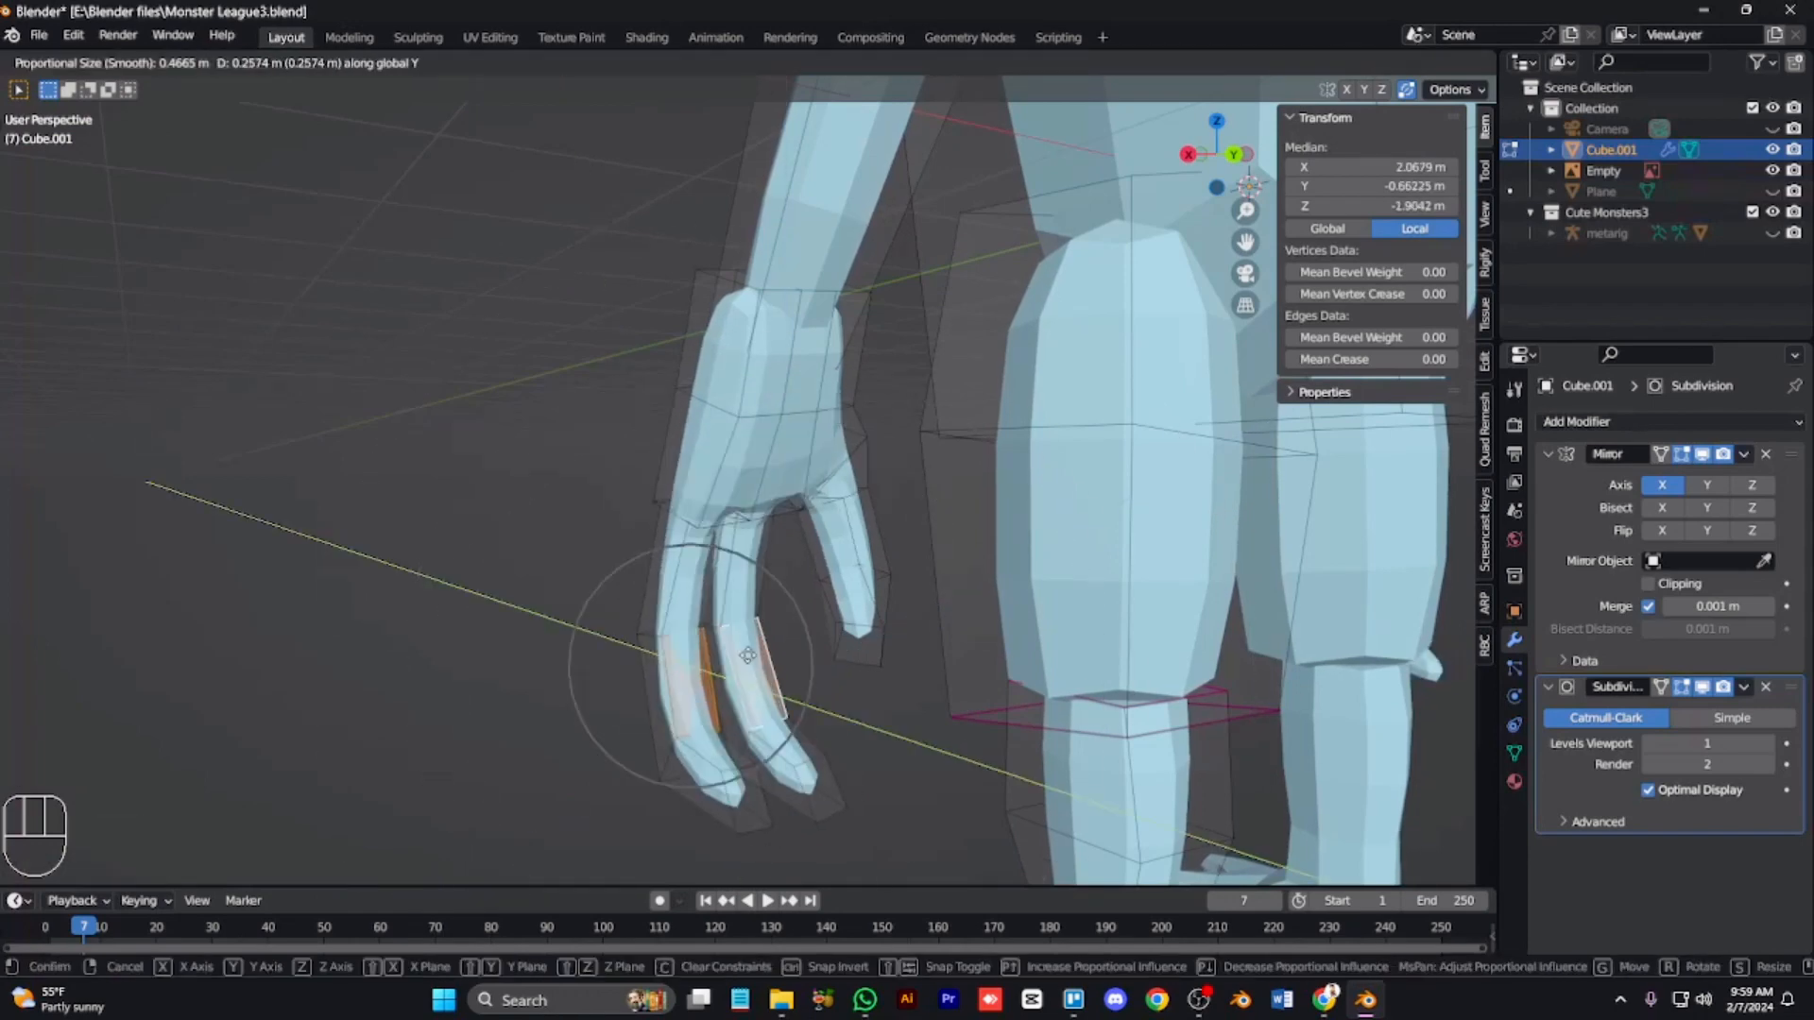
left_click(529, 623)
left_click(520, 621)
Step: Check the character from the side in Object Mode
key("Tab")
key("KP_4")
key("KP_4")
key("KP_4")
key("KP_1")
key("KP_Subtract")
key("KP_Subtract")
key("KP_Subtract")
key("KP_Subtract")
key("KP_6")
key("KP_6")
key("KP_6")
key("KP_6")
key("KP_6")
key("KP_3")
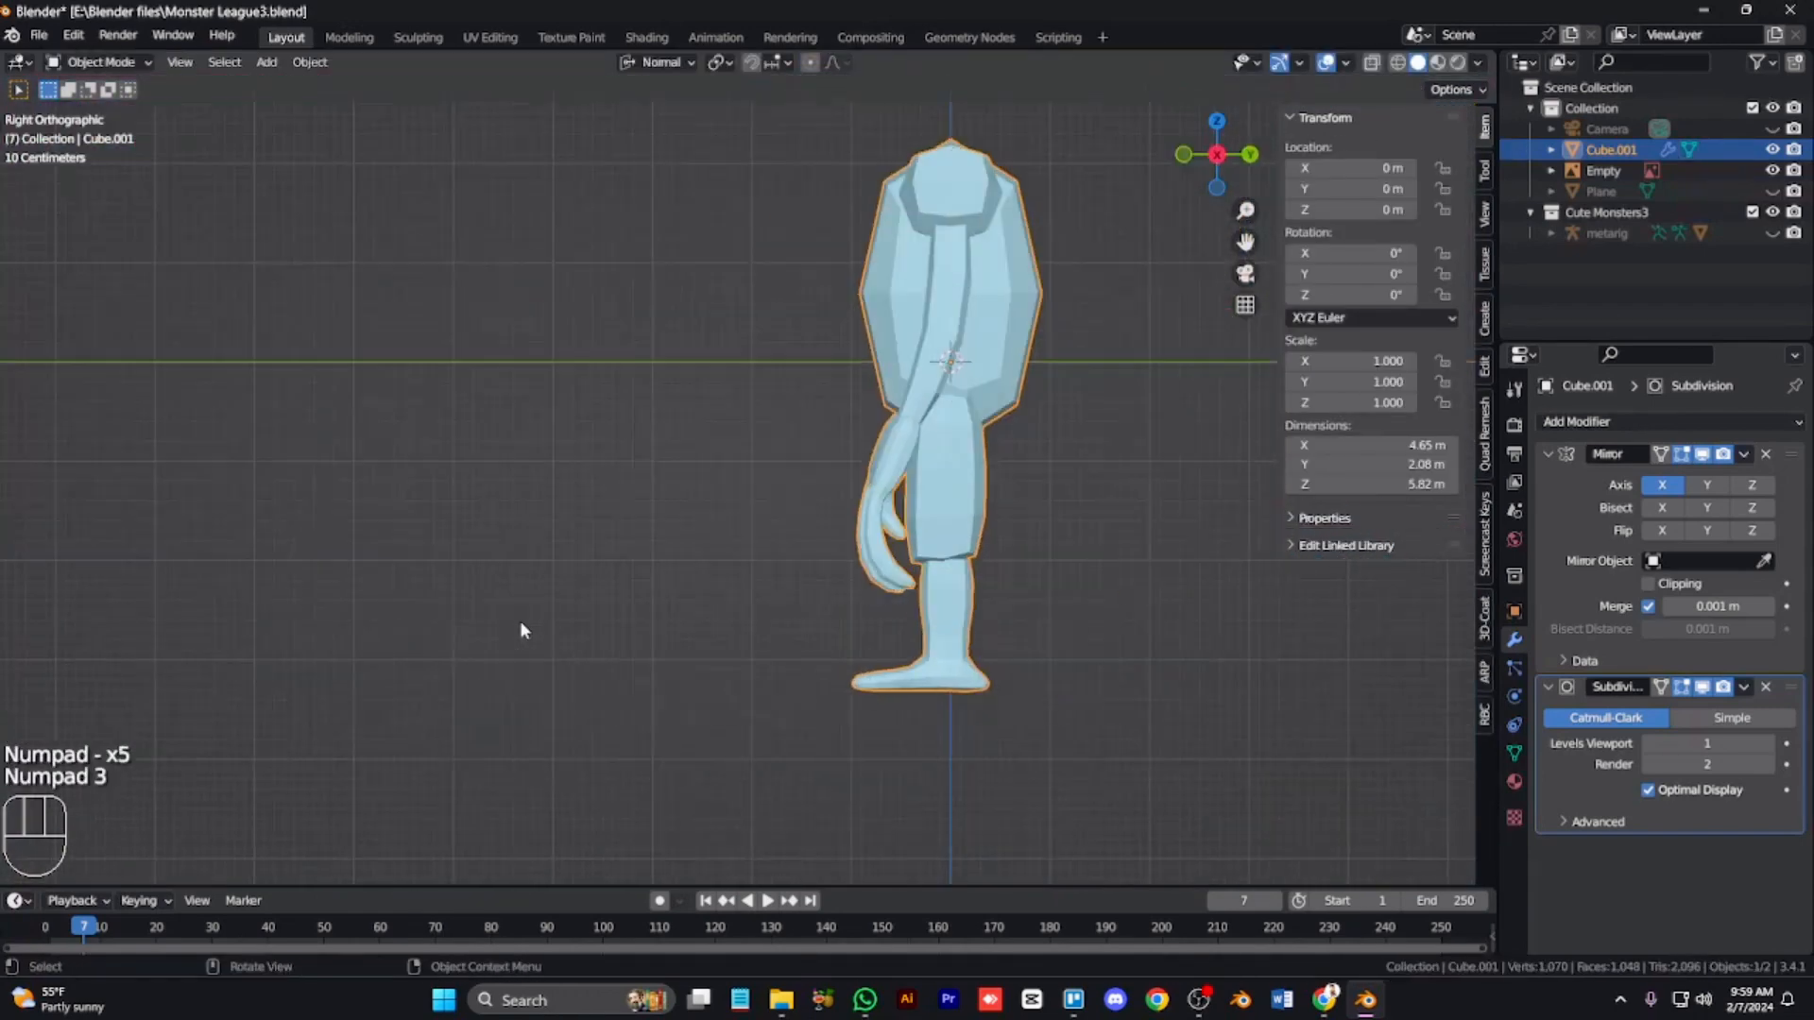
Step: Select an inner finger's tip face, grow the selection and move it with proportional editing
key("Tab")
scroll(520, 620, "up", 3)
key("ctrl+KP_6")
key("ctrl+KP_6")
key("ctrl+KP_6")
key("ctrl+KP_6")
key("ctrl+KP_6")
key("ctrl+KP_6")
key("KP_6")
key("KP_Add")
key("KP_Add")
key("KP_Add")
key("KP_Add")
key("KP_Add")
key("ctrl+KP_4")
key("ctrl+KP_4")
key("ctrl+KP_4")
key("ctrl+KP_4")
key("ctrl+KP_4")
key("ctrl+KP_4")
key("ctrl+KP_4")
key("ctrl+KP_4")
key("ctrl+KP_4")
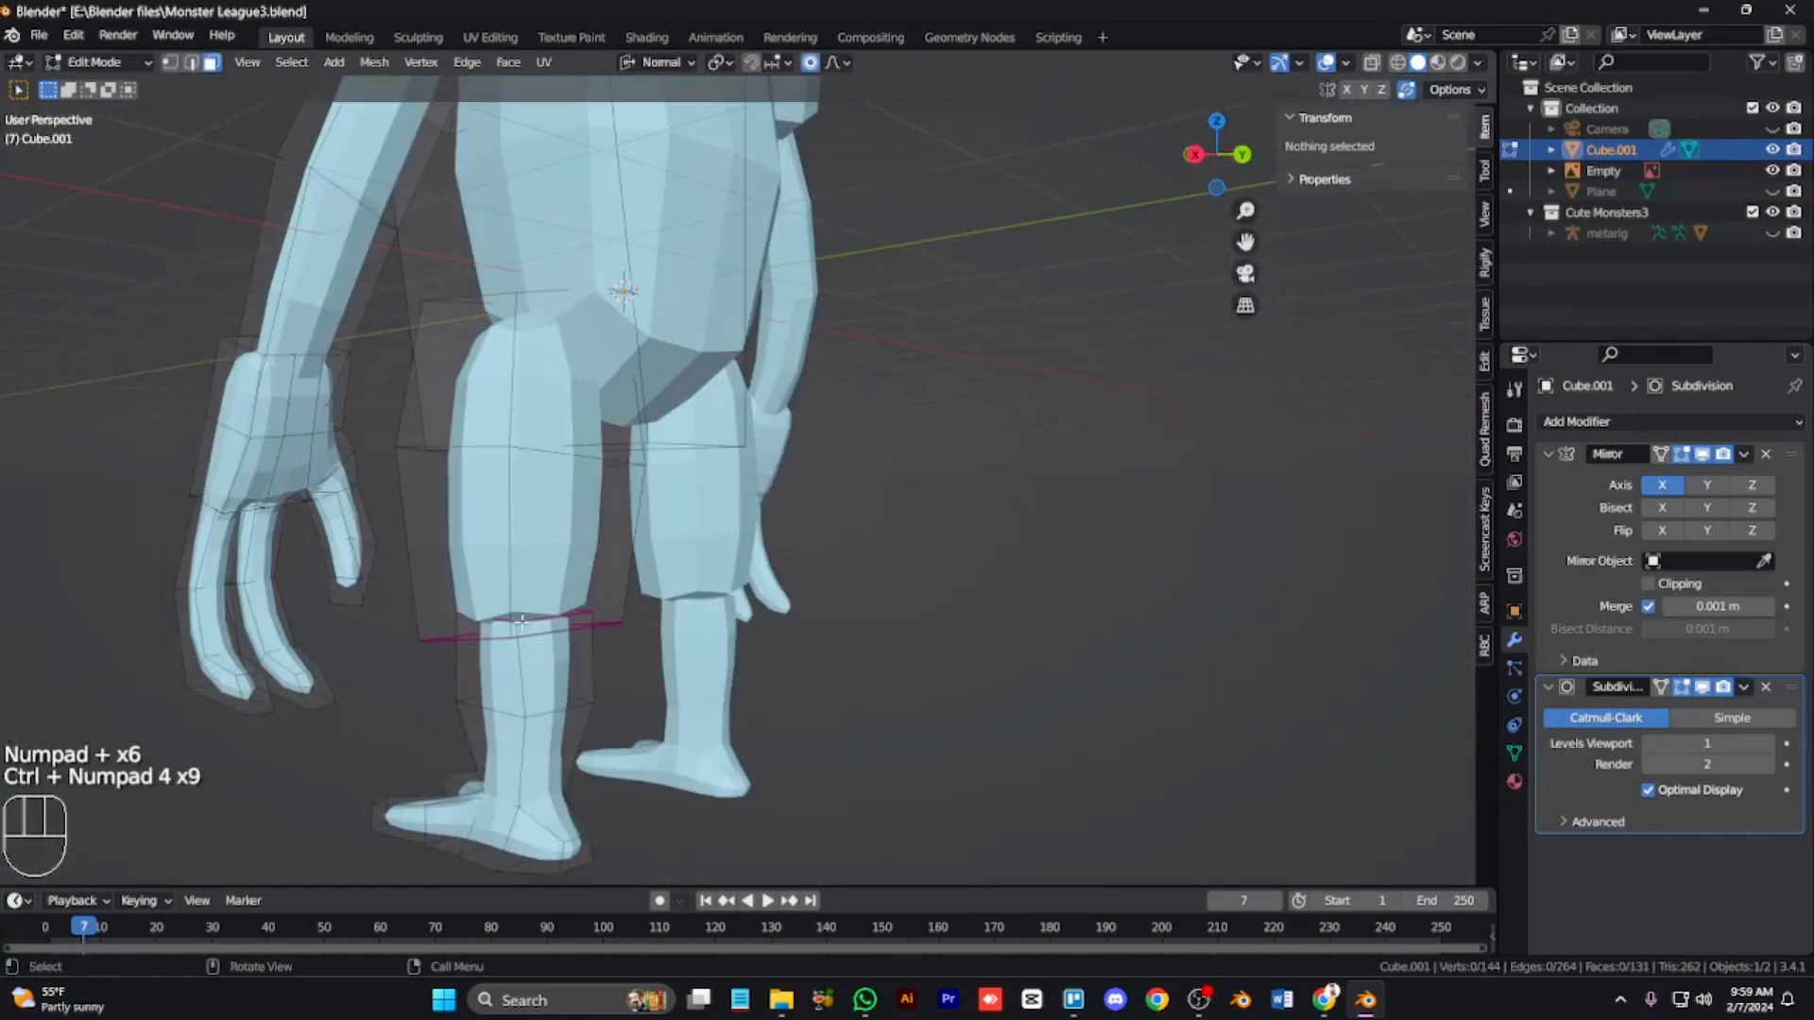
left_click(309, 681, "shift")
key("ctrl+KP_Add")
key("g")
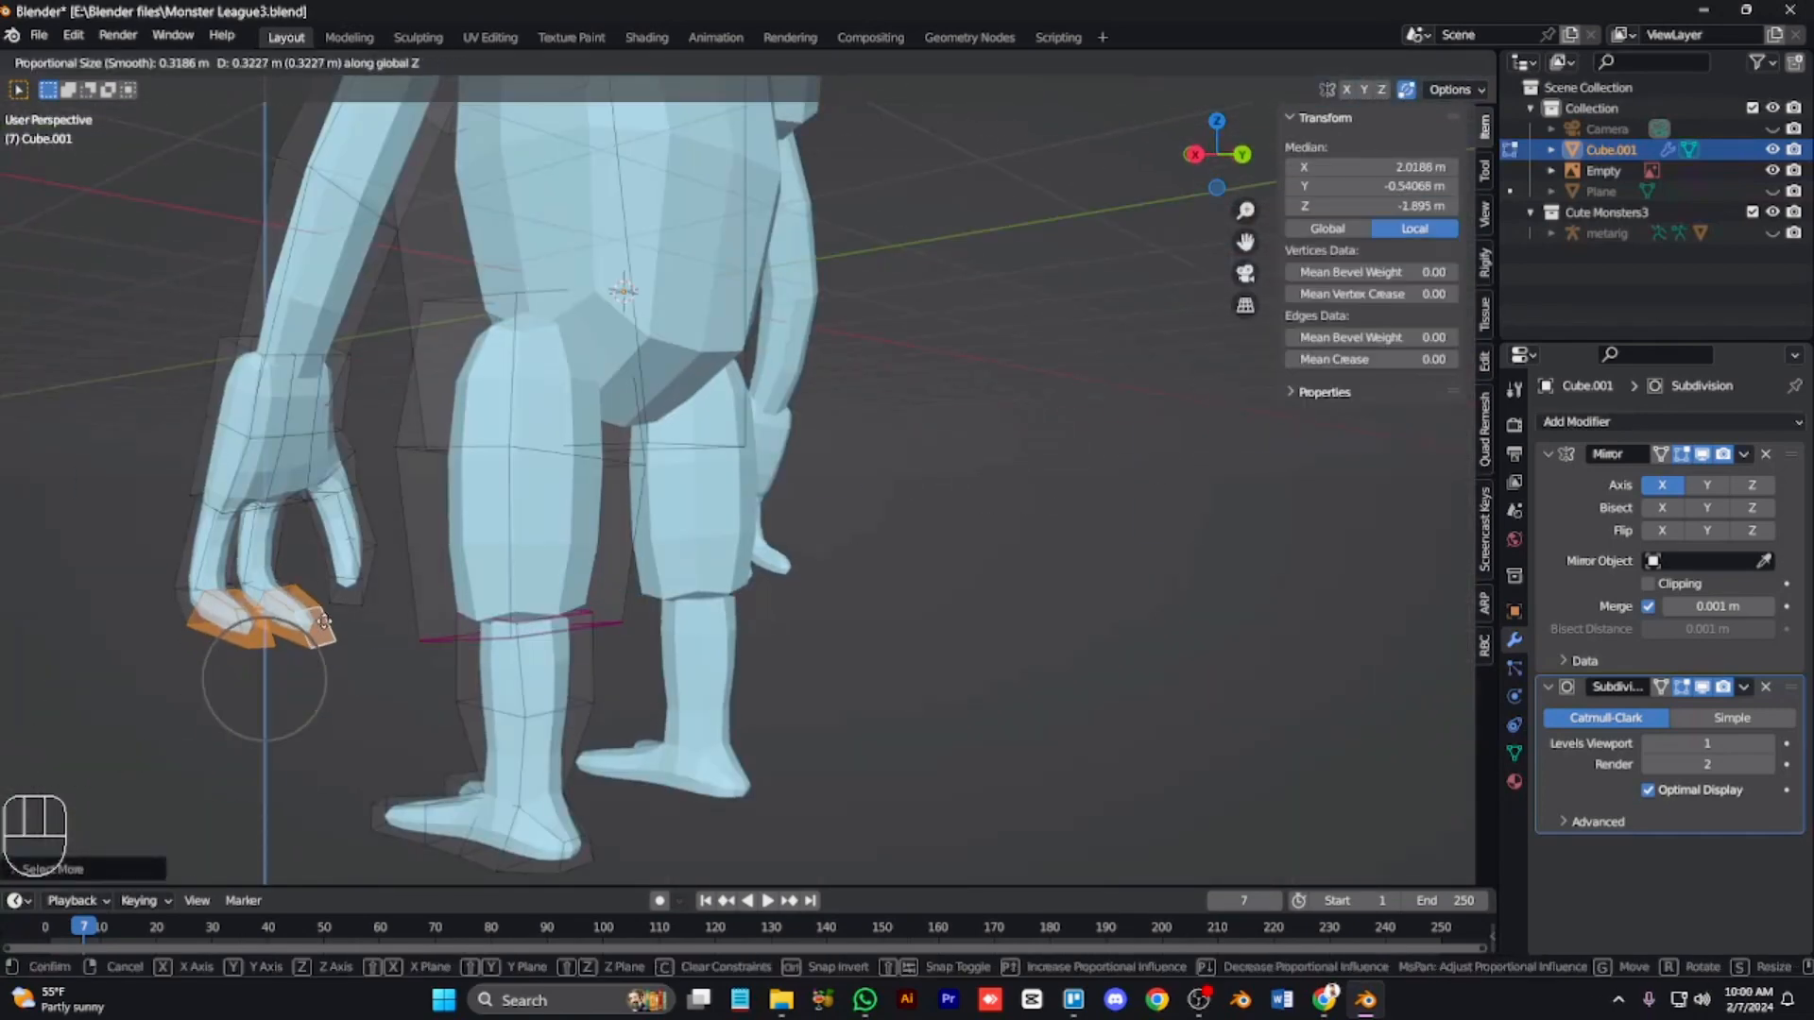
left_click(324, 622)
Step: Orbit around both hands to inspect the fingers from different angles
key("KP_4")
key("KP_4")
key("KP_4")
key("KP_4")
key("KP_2")
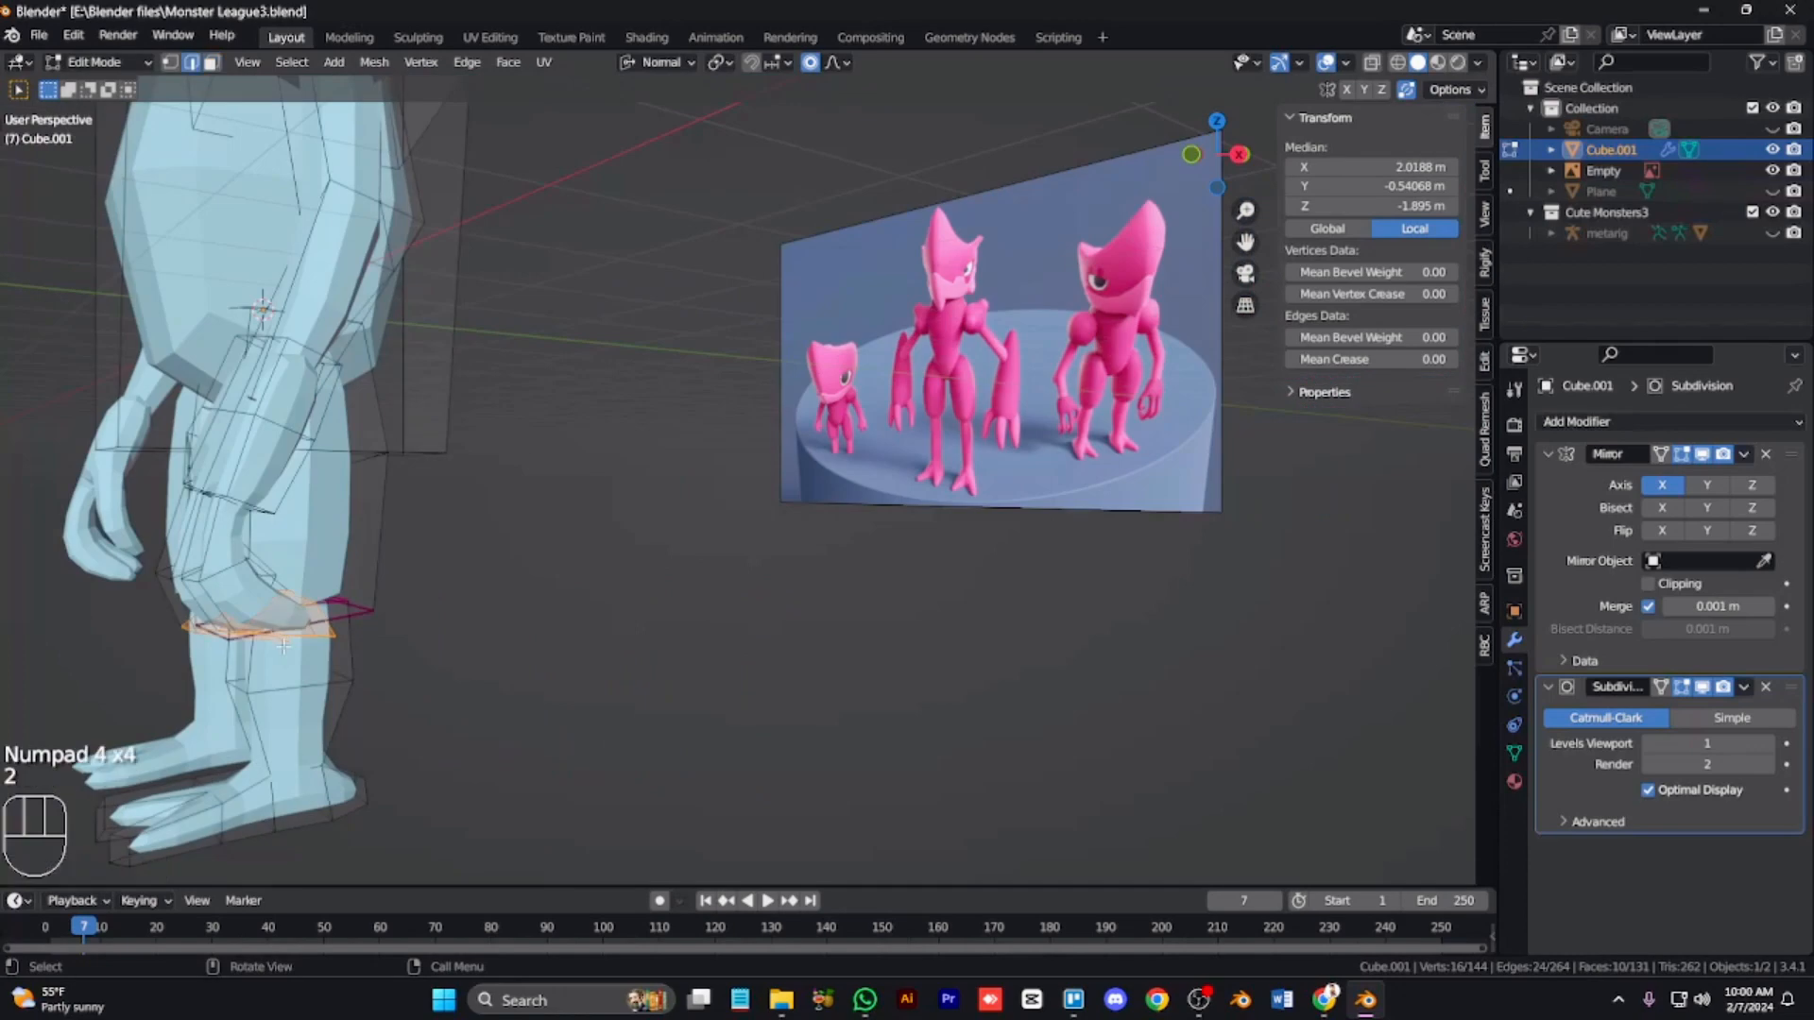
left_click(194, 583, "shift")
key("KP_4")
key("KP_4")
key("ctrl+KP_4")
key("ctrl+KP_4")
key("ctrl+KP_4")
key("ctrl+KP_4")
key("ctrl+KP_4")
key("ctrl+KP_4")
key("ctrl+KP_4")
key("ctrl+KP_6")
key("ctrl+KP_6")
key("ctrl+KP_6")
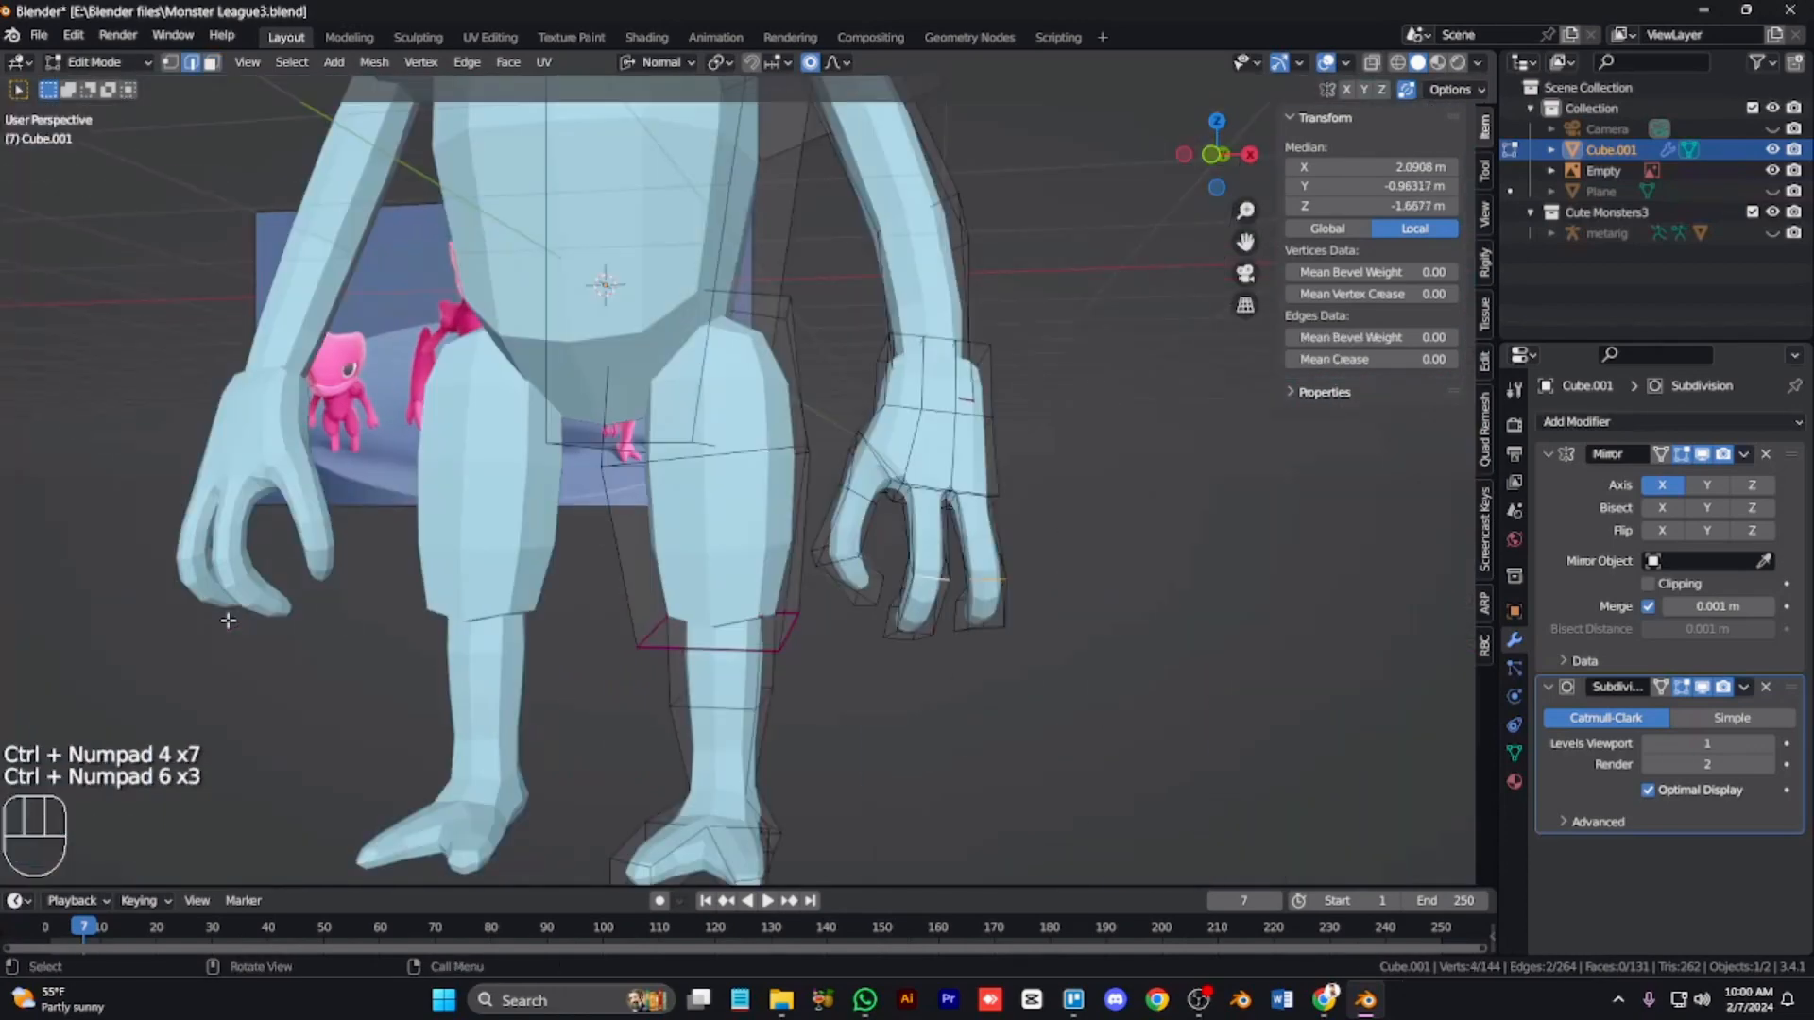
key("KP_8")
key("KP_2")
key("KP_2")
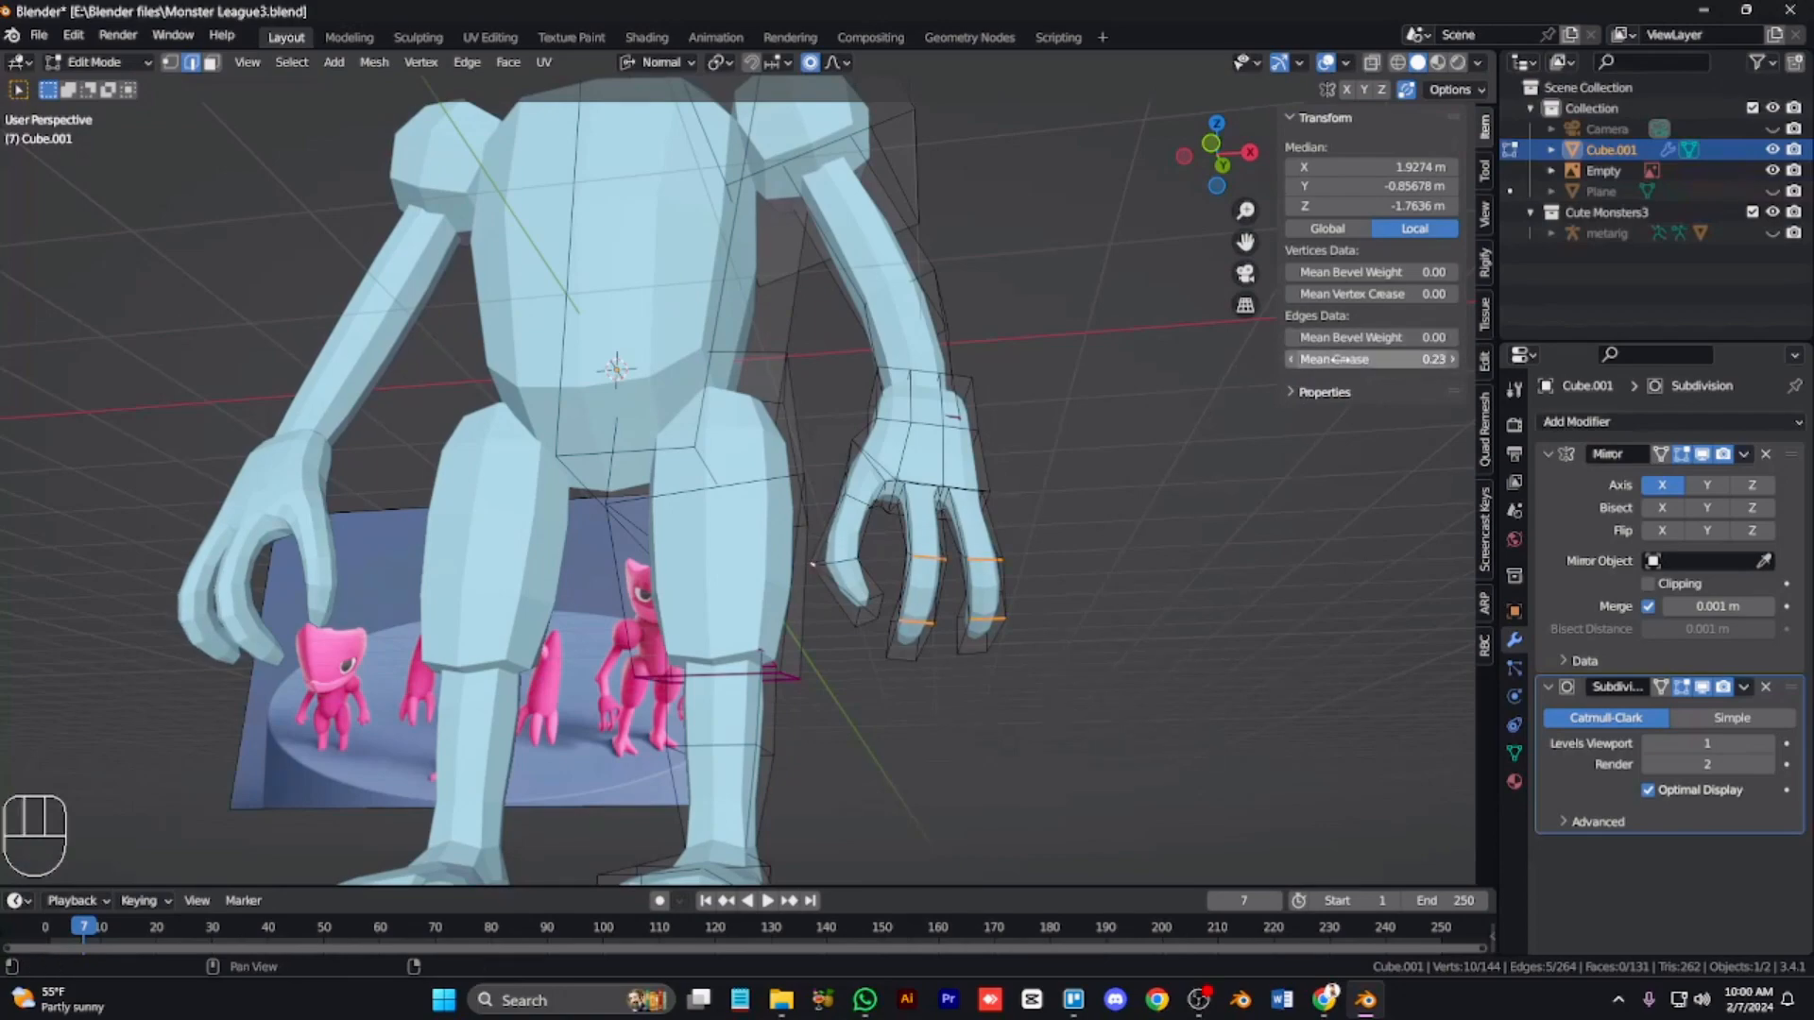
Step: Review the whole character from the front in Object Mode
key("Tab")
key("KP_8")
key("KP_8")
key("KP_8")
key("KP_8")
key("KP_8")
key("KP_6")
key("KP_6")
key("KP_6")
key("KP_6")
key("KP_6")
key("KP_6")
key("KP_6")
key("KP_6")
key("KP_6")
key("KP_6")
key("KP_6")
key("KP_6")
key("KP_6")
key("KP_1")
key("KP_Add")
key("KP_Add")
key("KP_Add")
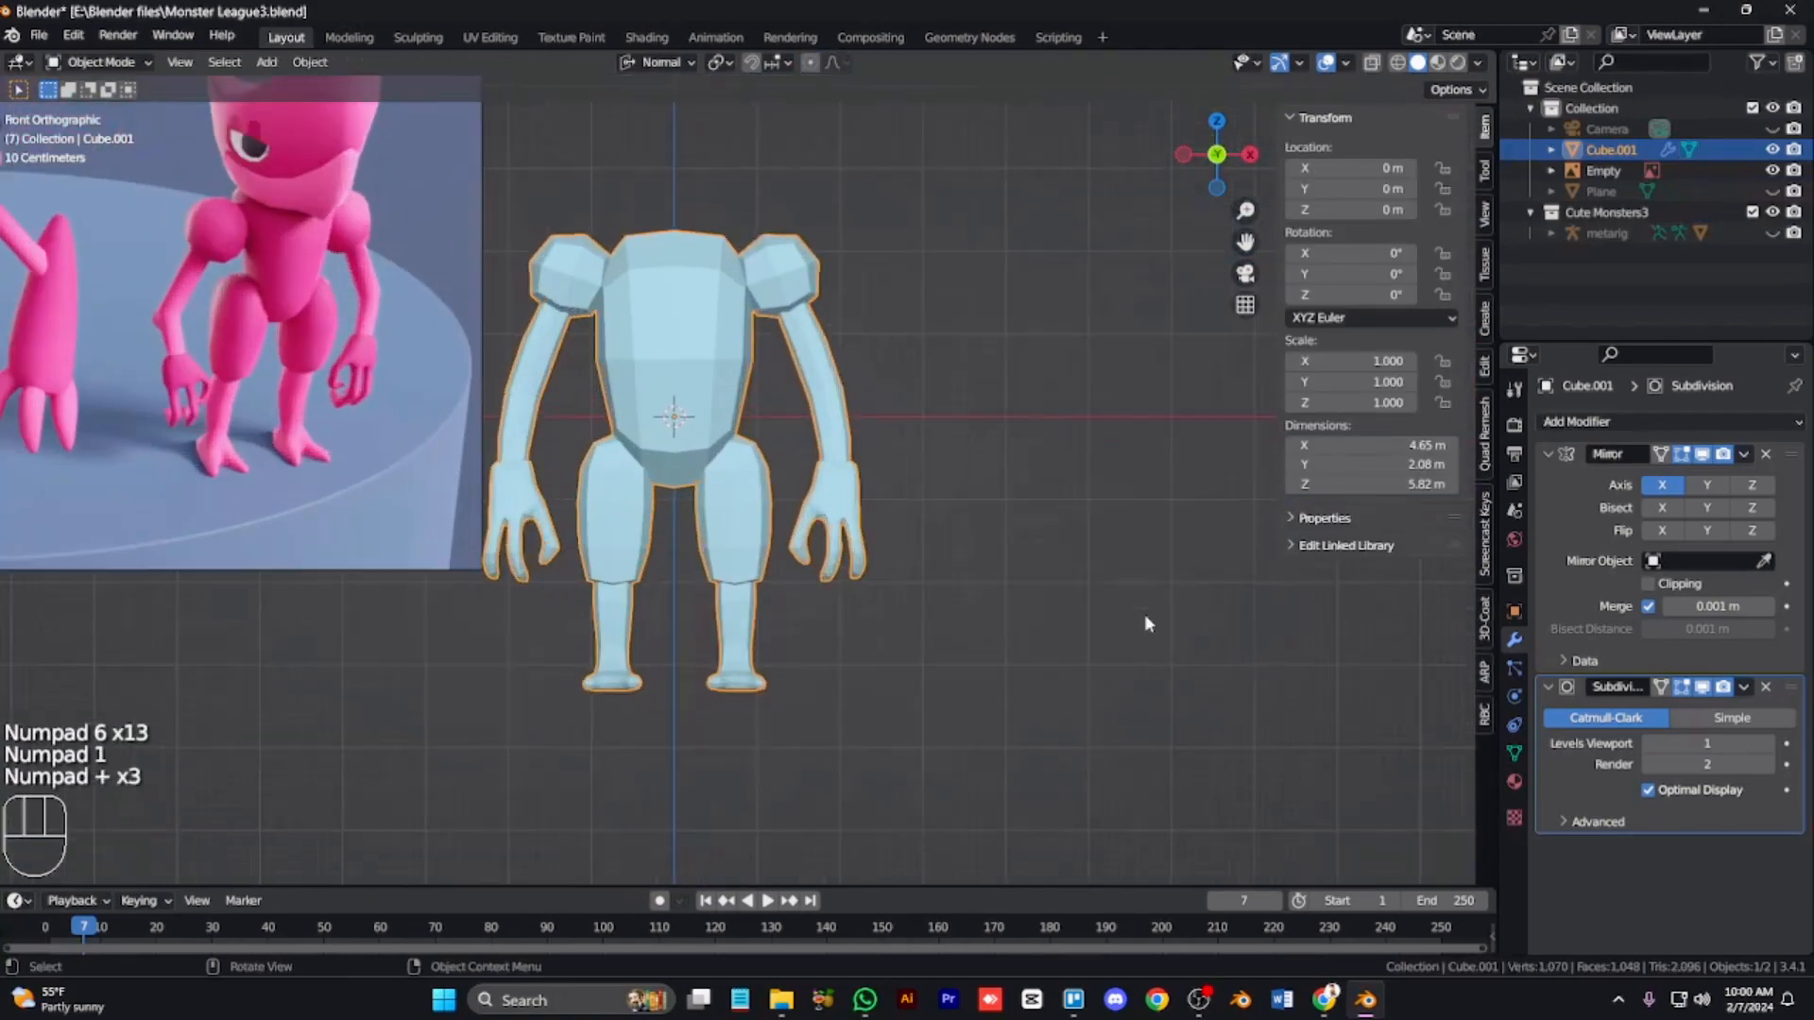
Step: Enter Edit Mode on the character and select the head's top face
key("KP_Add")
key("KP_Add")
key("Tab")
key("l")
left_click(936, 405)
key("KP_Subtract")
key("KP_Subtract")
key("KP_Subtract")
key("shift+a")
key("s")
key("KP_Multiply")
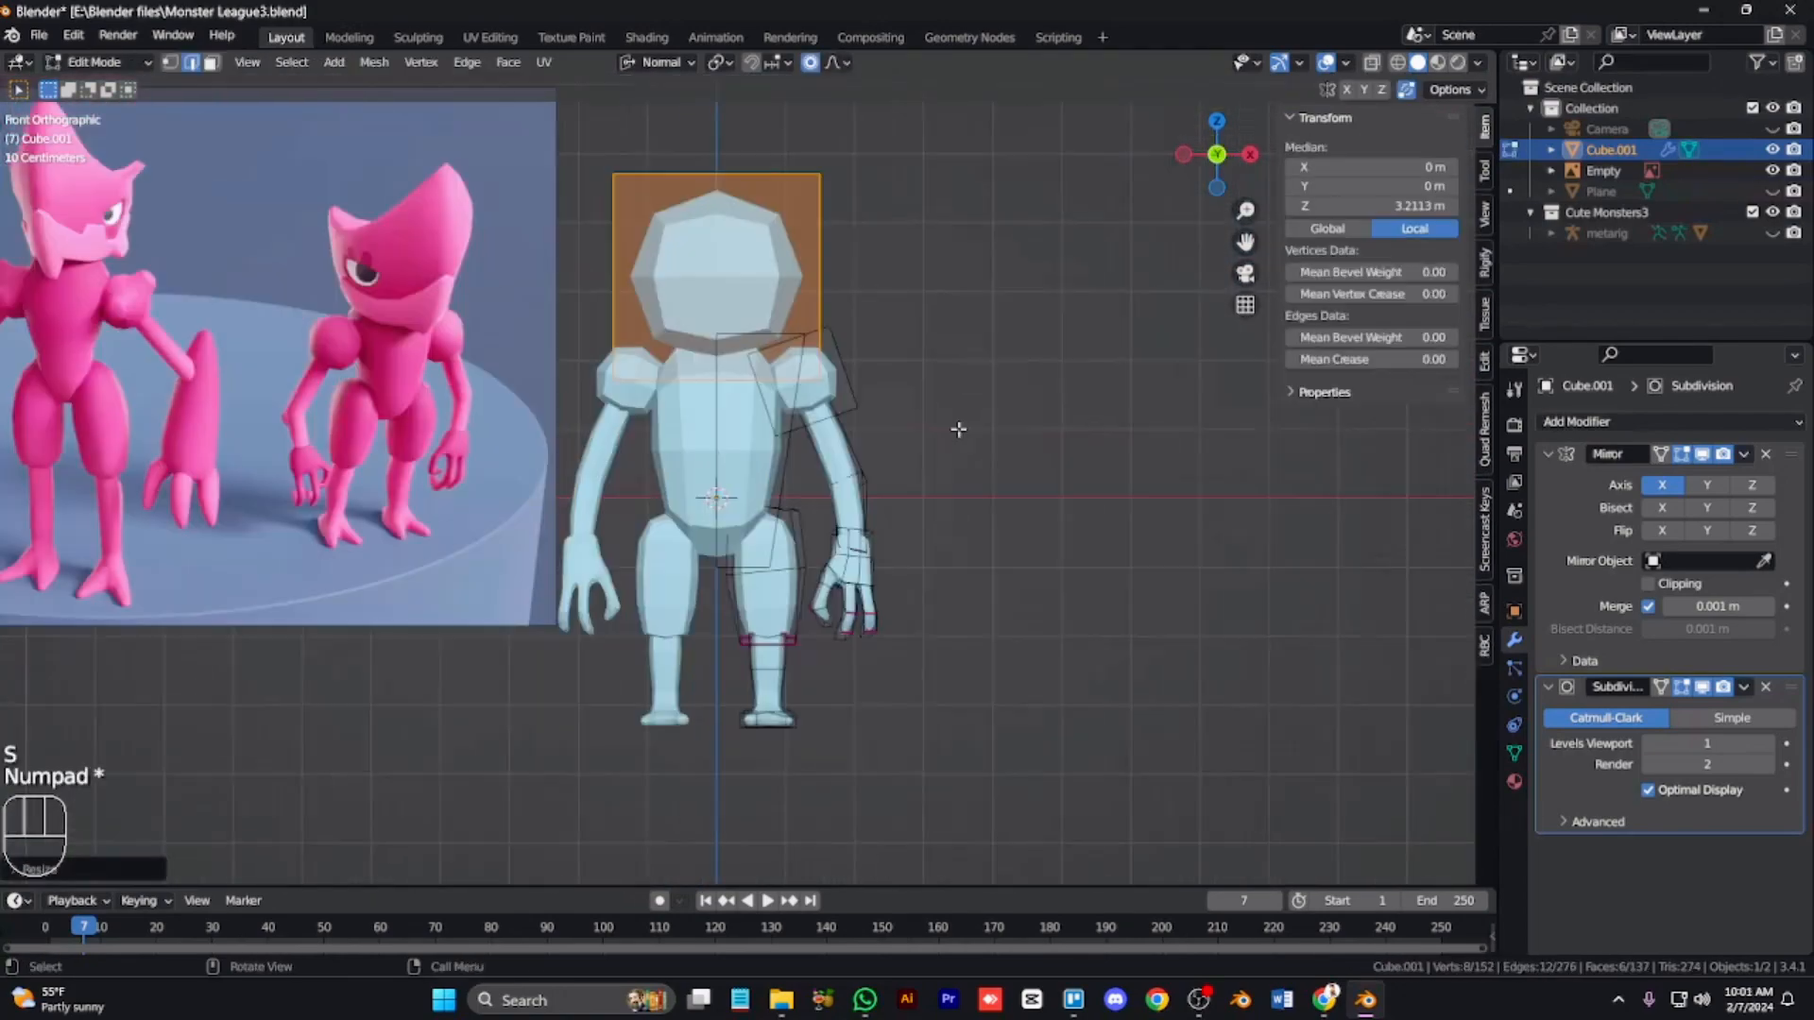
Step: Switch to face selection, select the head's front face and scale it along X
key("KP_3")
key("KP_1")
key("ctrl+KP_4")
key("KP_Add")
key("KP_Add")
key("ctrl+KP_8")
key("ctrl+KP_8")
key("ctrl+KP_8")
key("ctrl+KP_8")
key("ctrl+KP_8")
key("3")
left_click(869, 414)
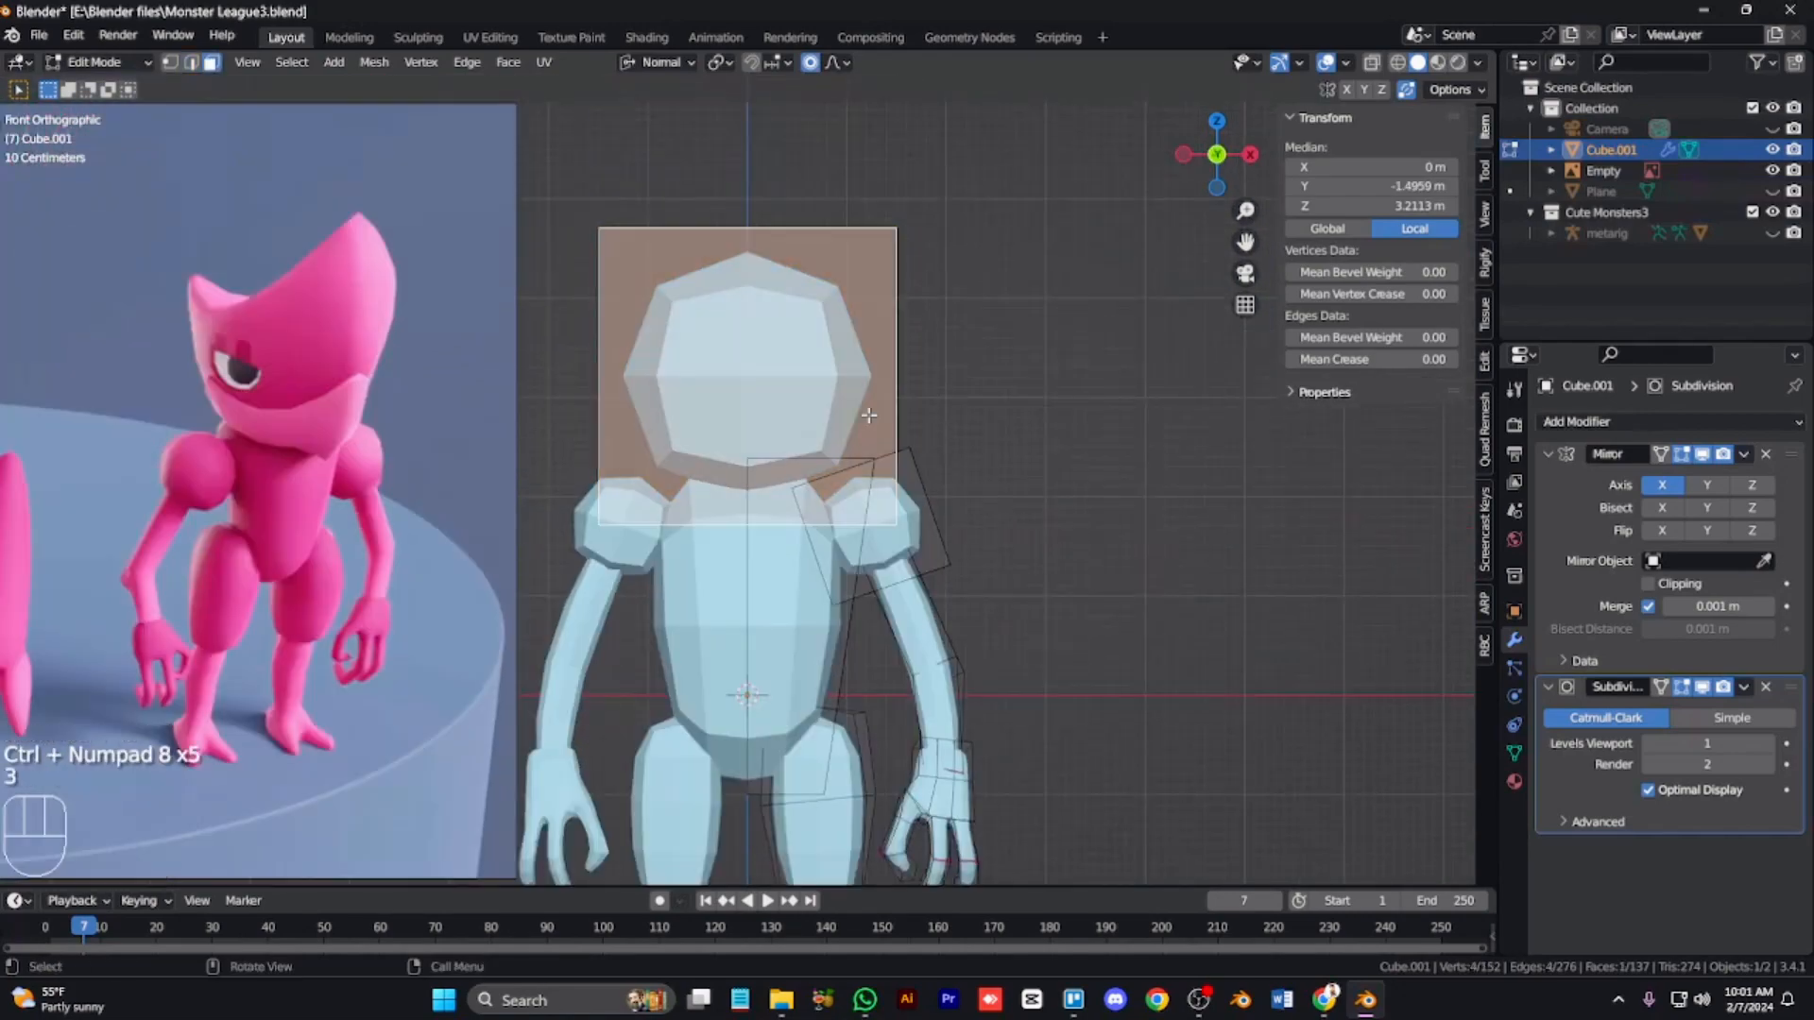
key("s")
key("x")
left_click(733, 510)
Step: Select the head's back face and scale it along X
key("KP_9")
left_click(756, 501)
key("s")
key("x")
left_click(841, 697)
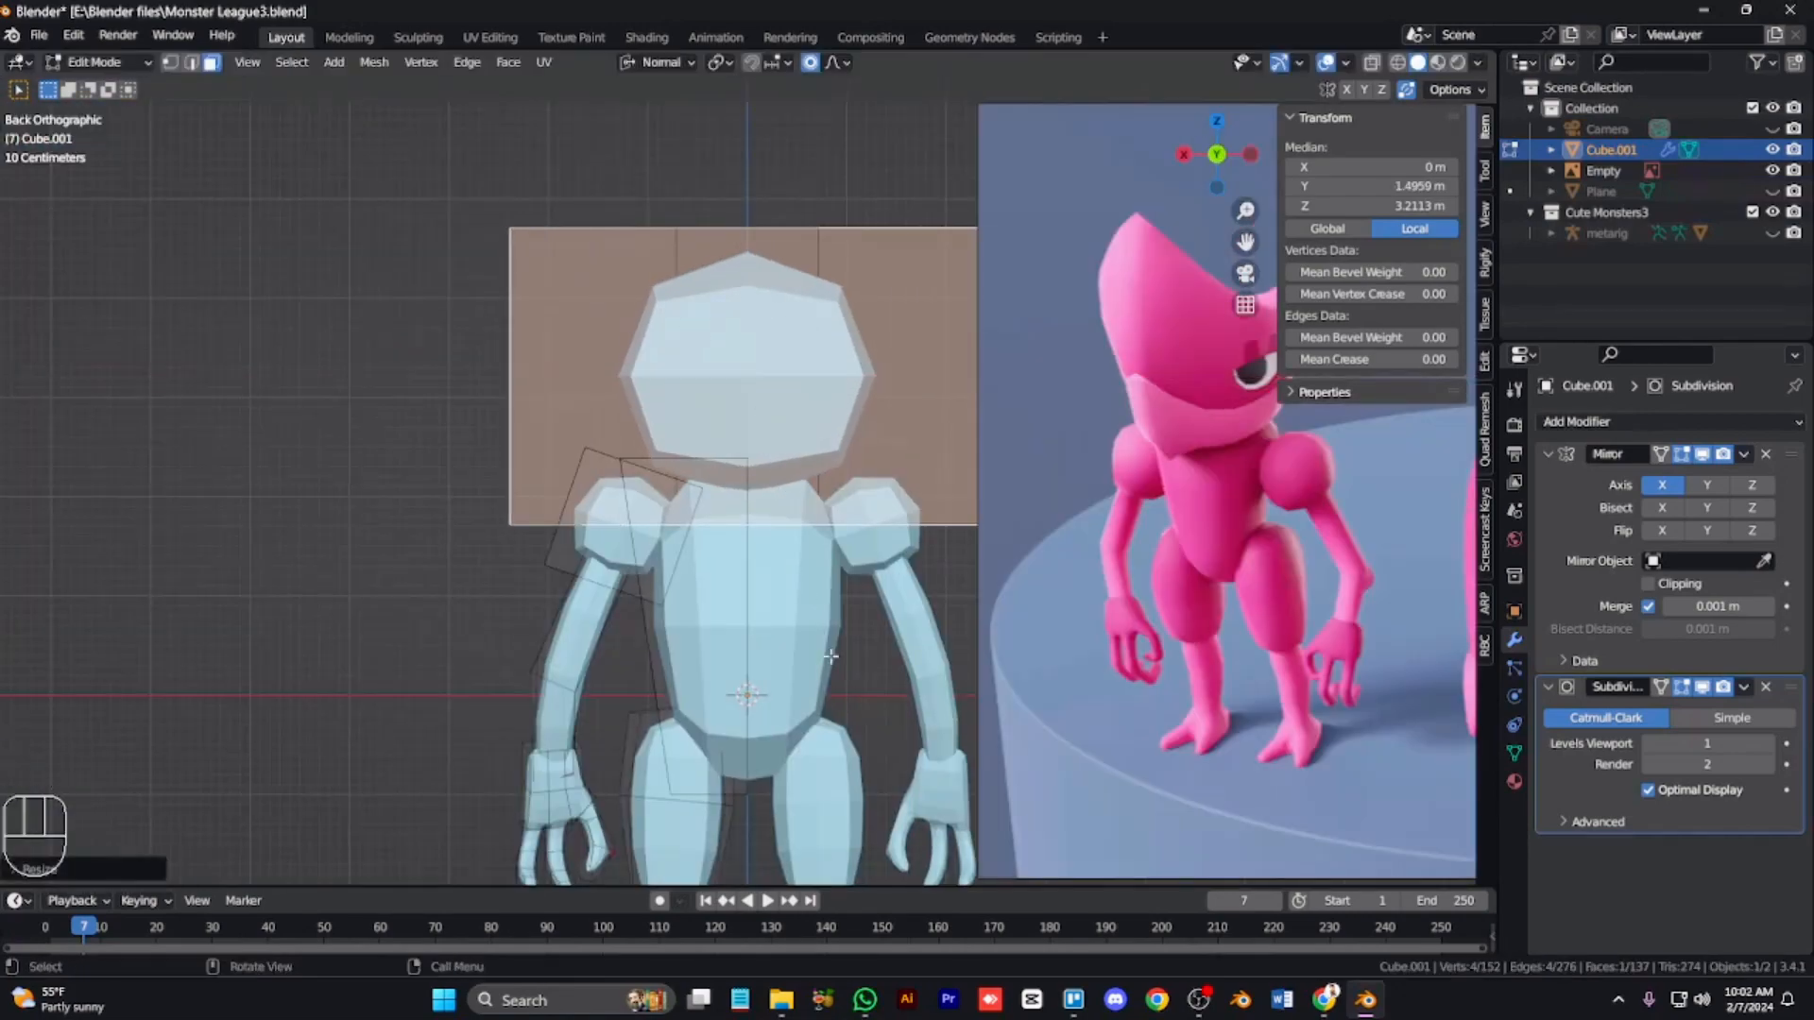
Step: Grow the head's top face selection and scale it with proportional editing in side view
key("KP_1")
key("1")
key("KP_6")
key("KP_Subtract")
key("KP_Subtract")
key("KP_Subtract")
key("KP_Subtract")
key("KP_Subtract")
key("KP_Subtract")
key("KP_Subtract")
key("KP_Subtract")
key("KP_8")
key("KP_8")
key("KP_8")
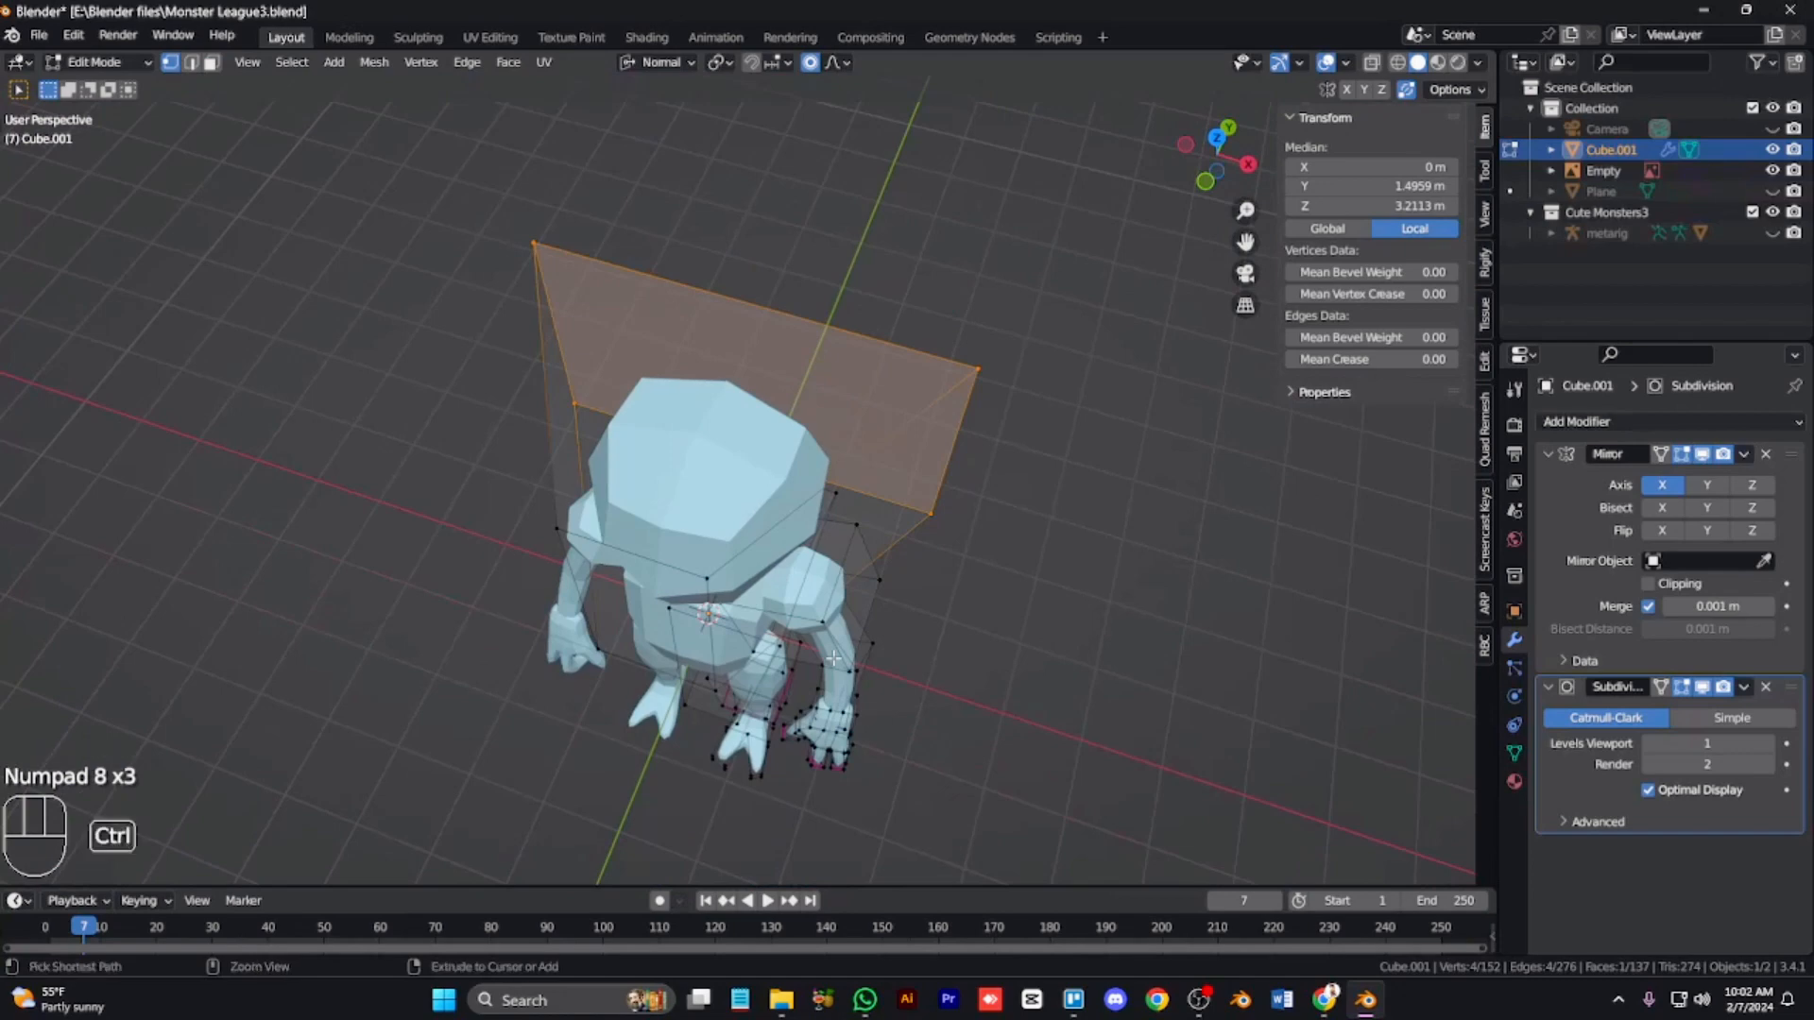
key("ctrl+KP_Add")
key("ctrl+KP_Add")
key("s")
right_click(863, 680)
key("KP_3")
key("s")
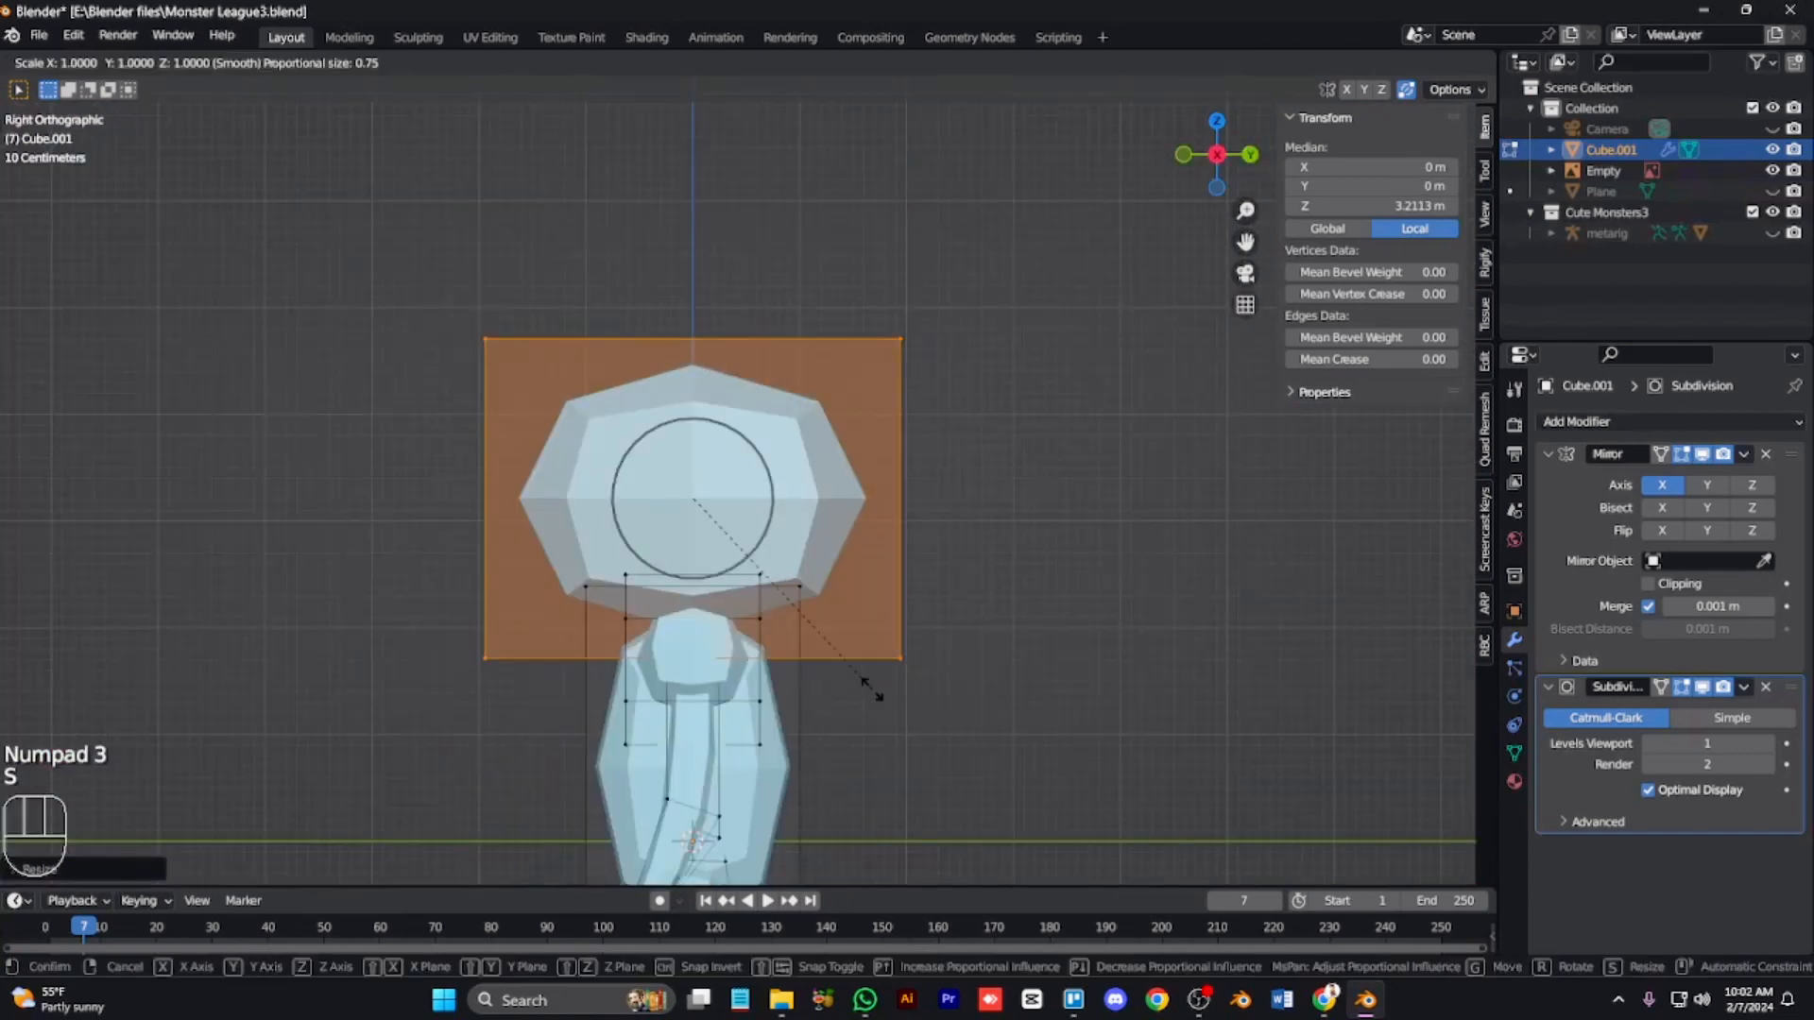
left_click(802, 659)
Step: Box-select the head's lower edges in X-ray and move them along Z
left_click(874, 504)
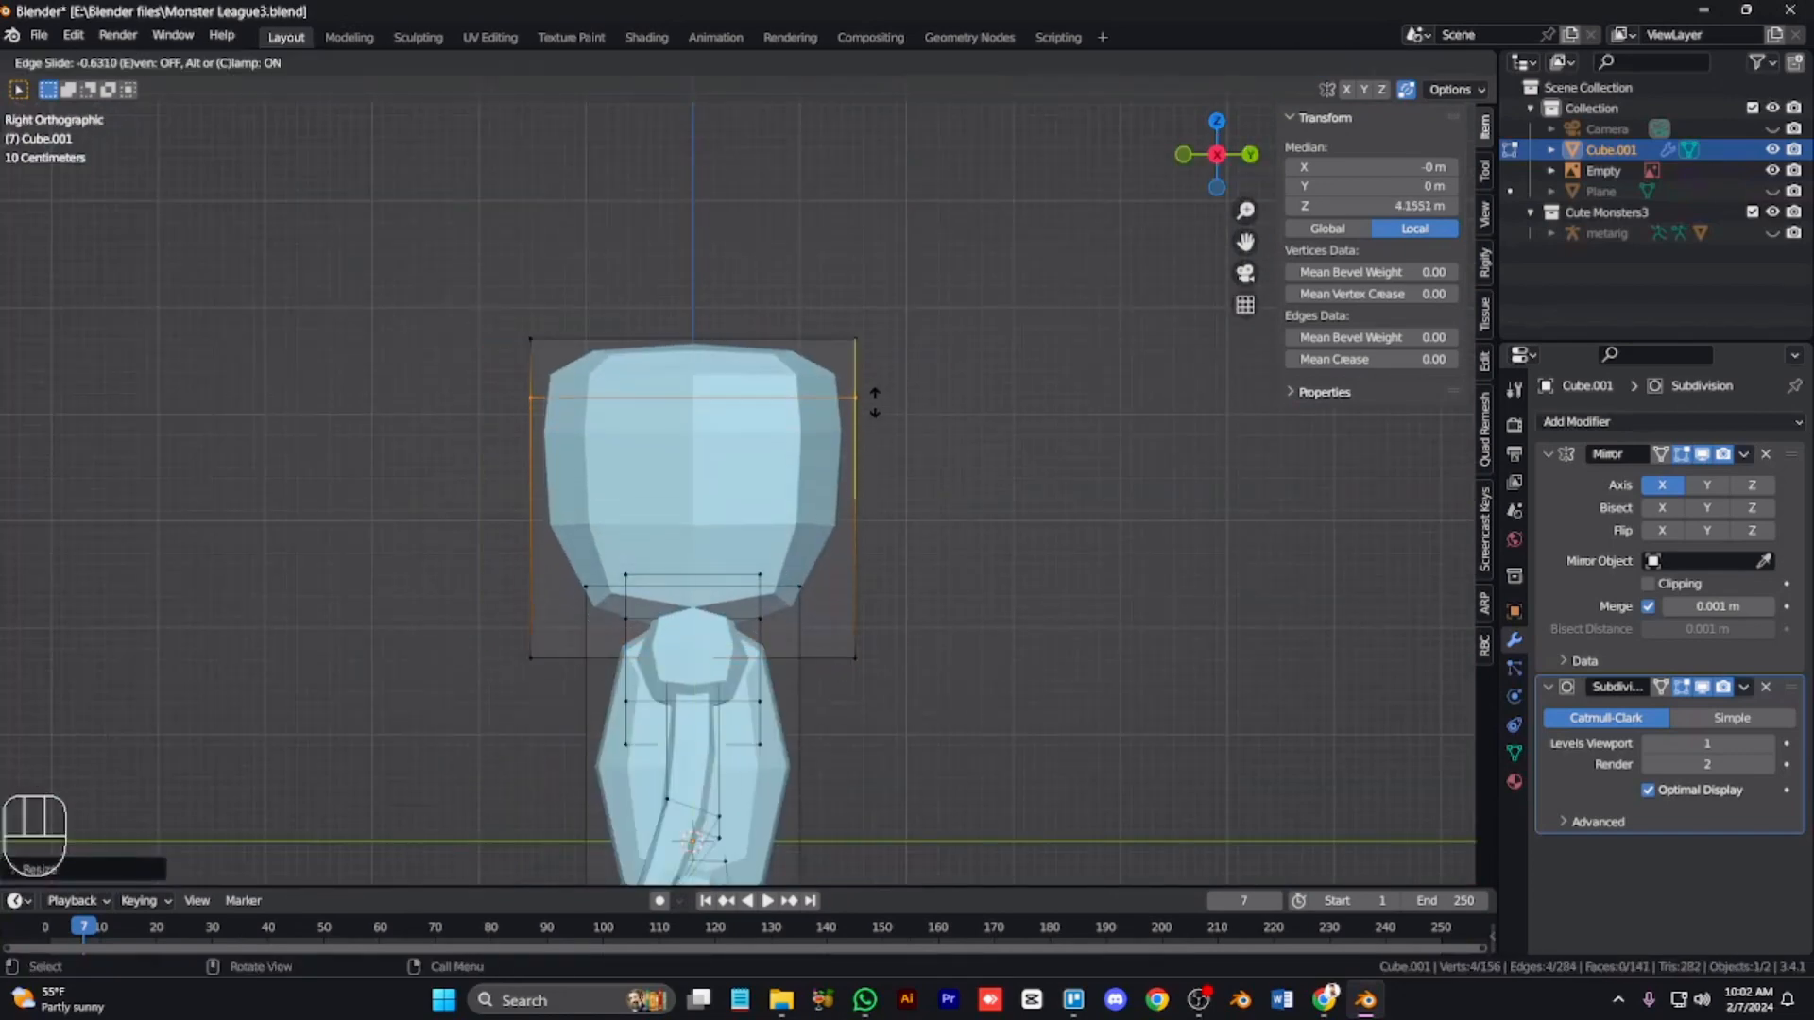
key("alt+z")
left_click_drag(892, 697, 480, 625)
key("g")
key("z")
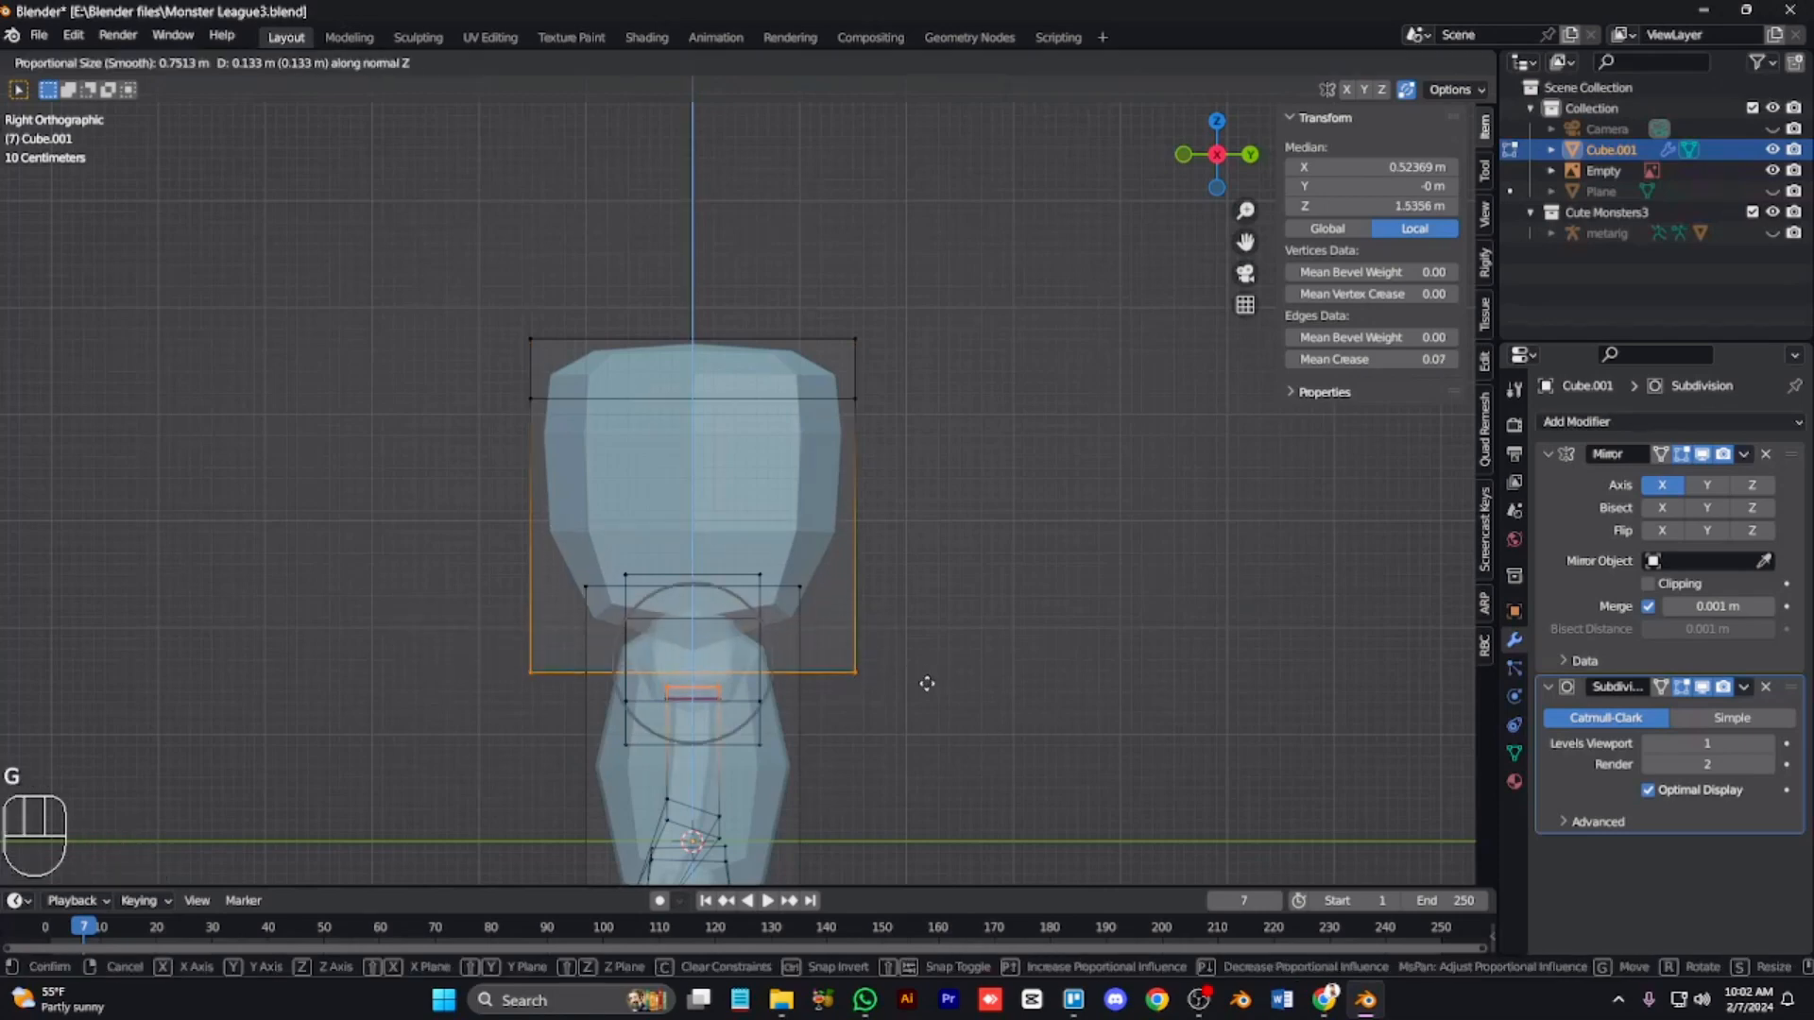
right_click(925, 682)
left_click_drag(893, 661, 508, 621)
key("g")
key("z")
left_click(594, 665)
Step: Try moving the head's upper front edge along Y and undo the move
left_click_drag(556, 440, 496, 307)
key("g")
key("y")
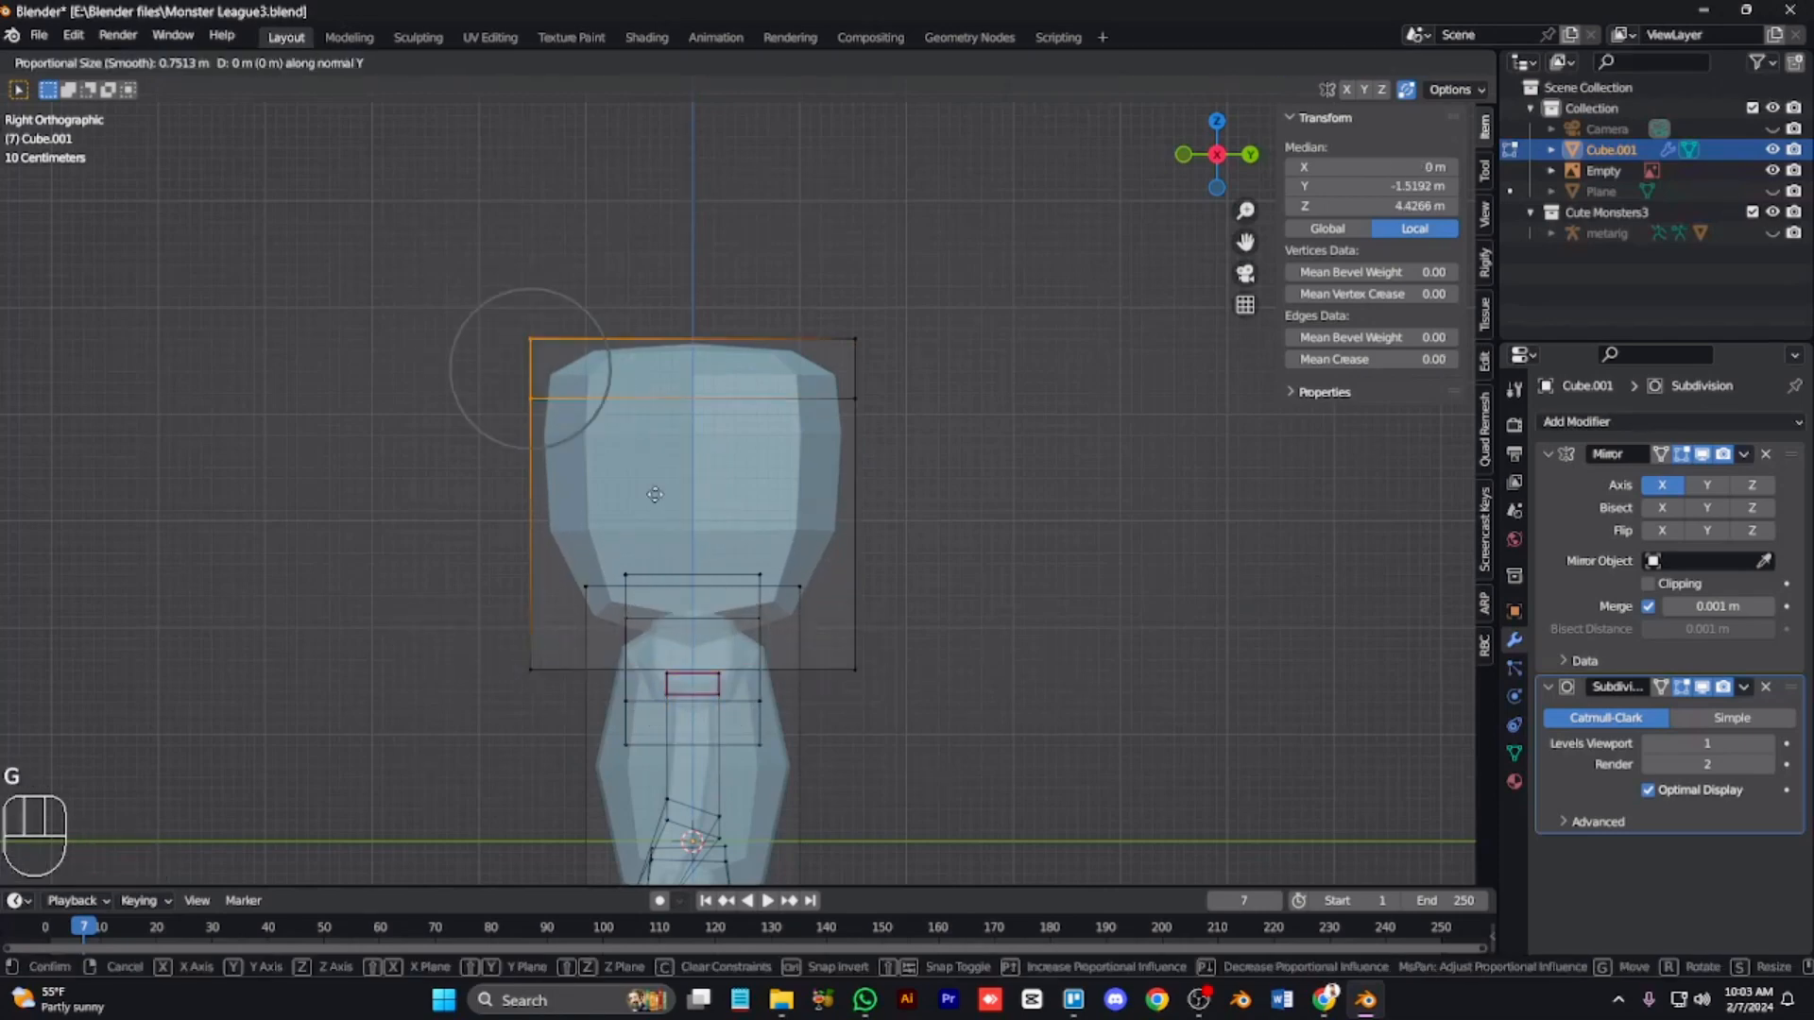
left_click(949, 429)
key("ctrl+z")
key("ctrl+z")
Step: Move the head's back edge along Y
key("g")
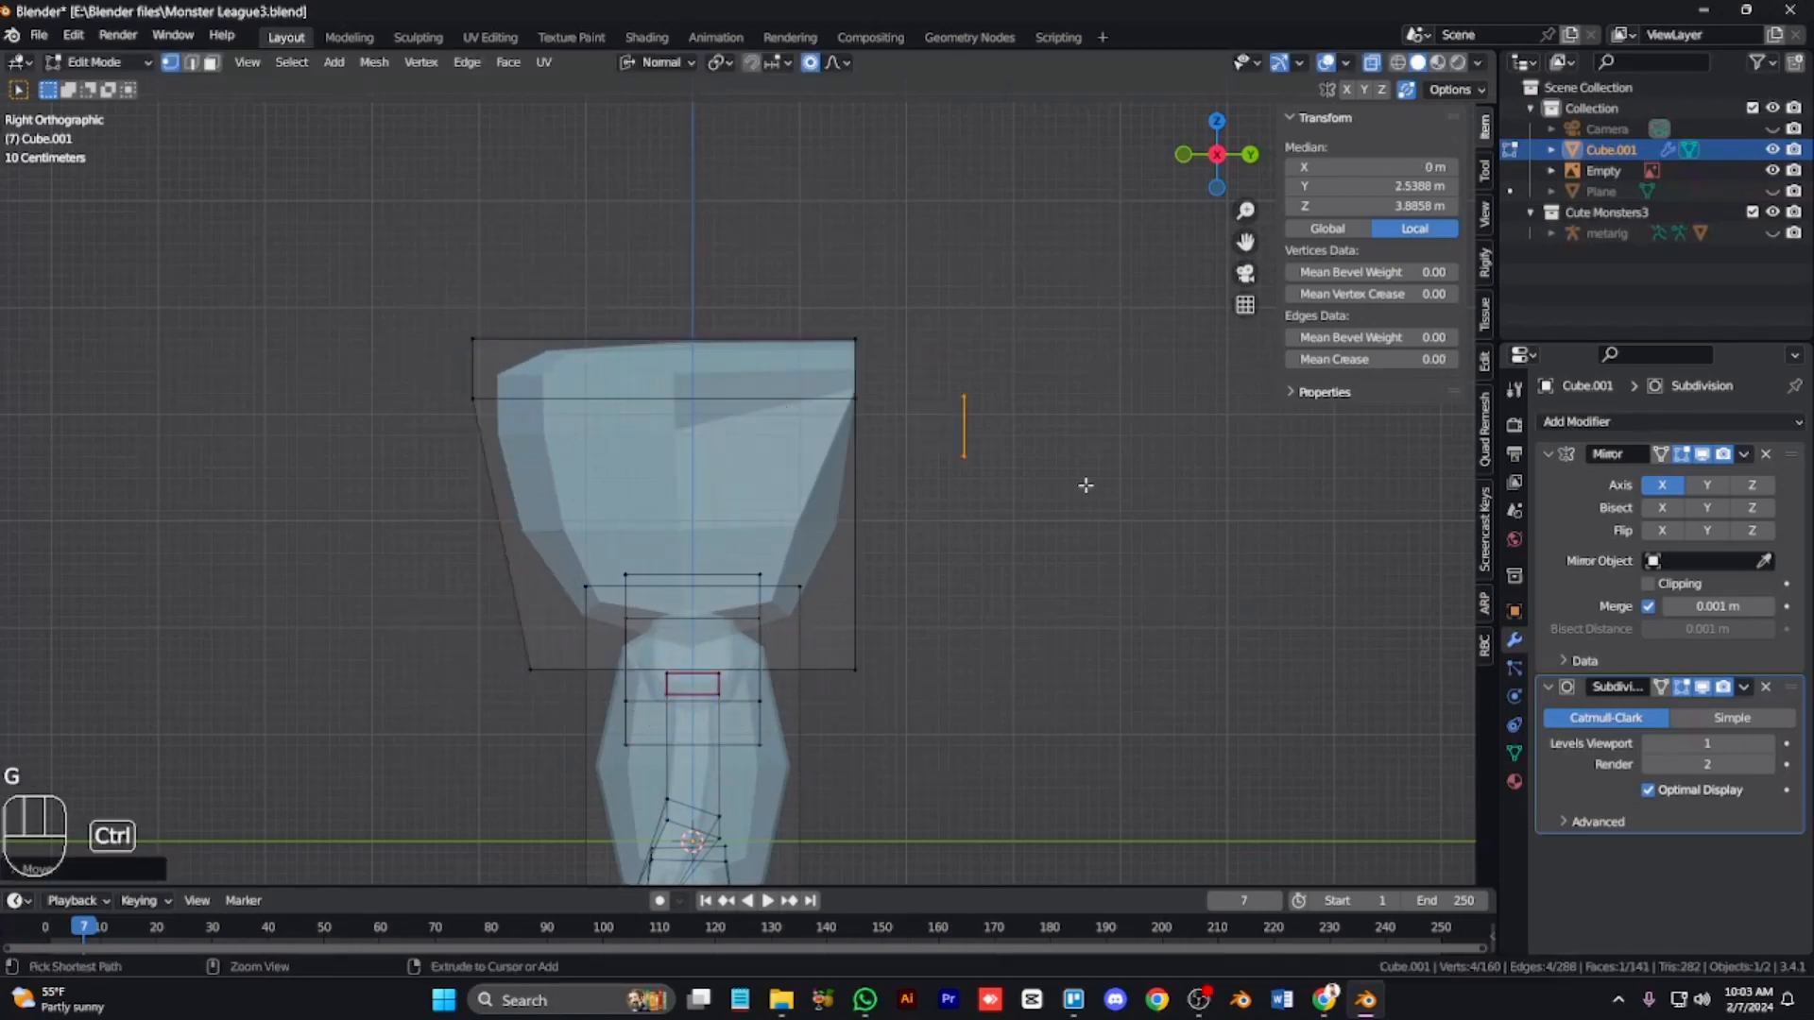
key("y")
key("space")
key("g")
key("space")
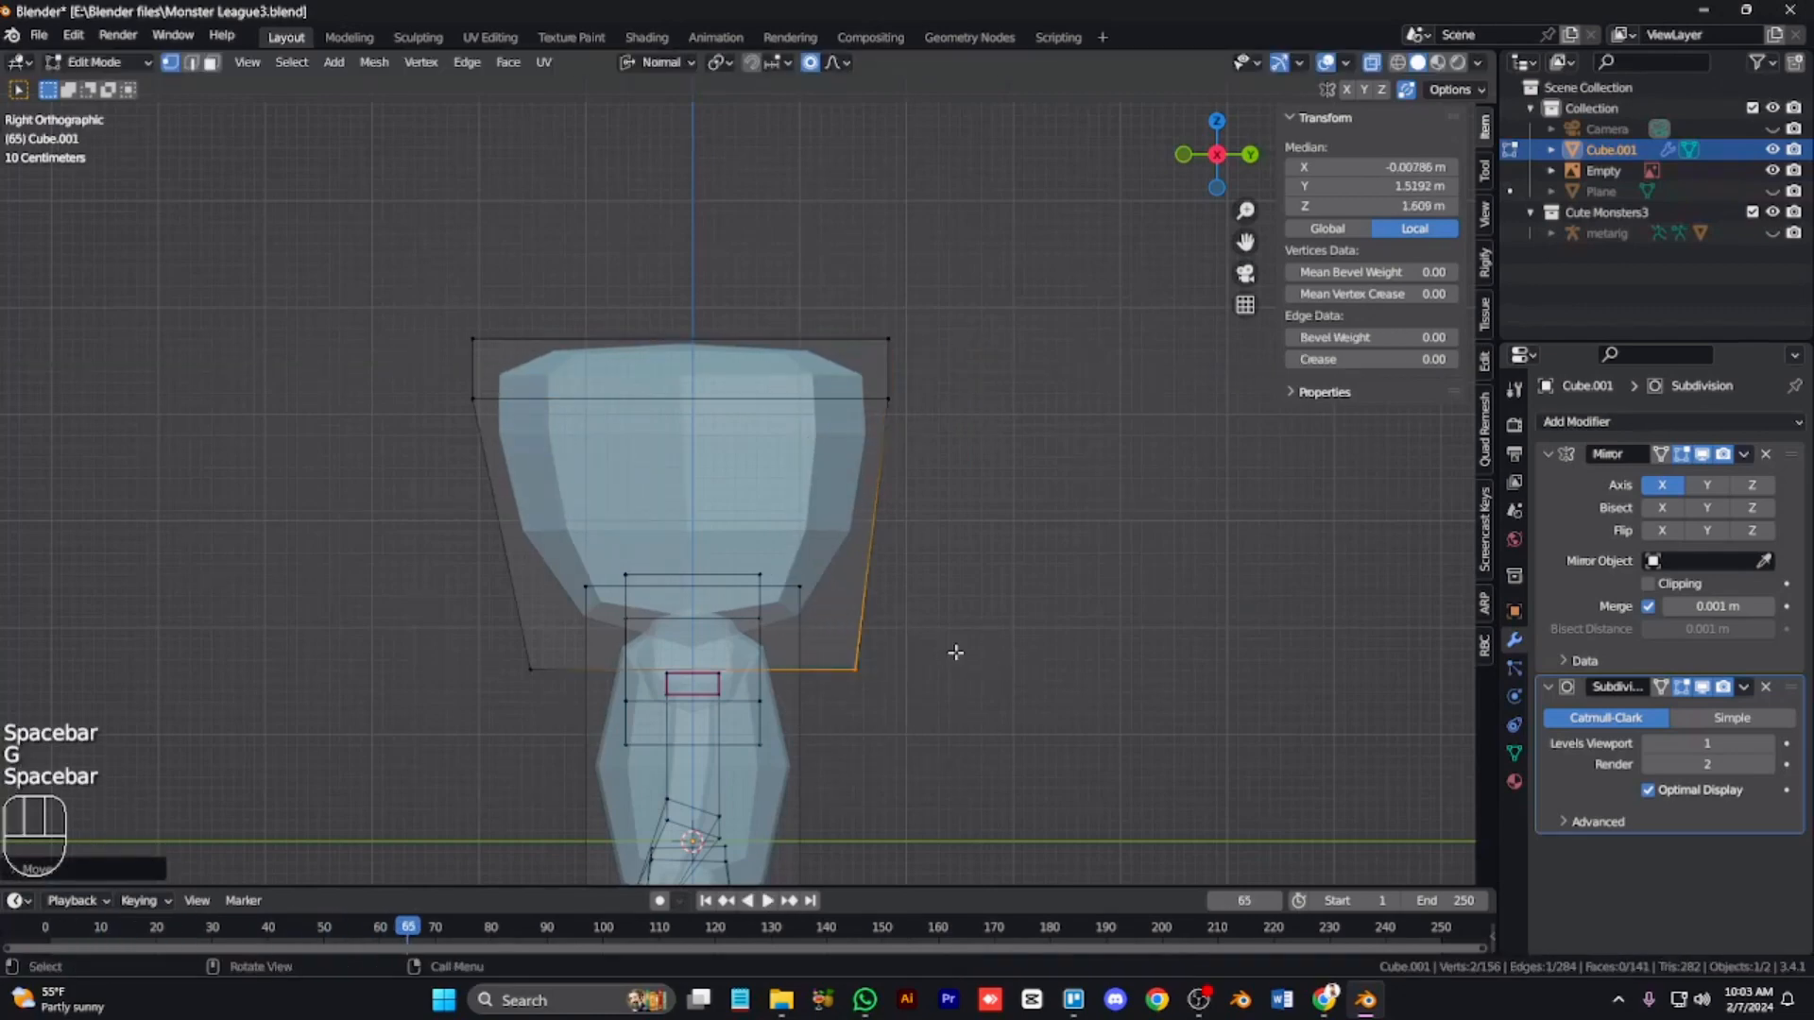
key("shift+Left")
key("KP_1")
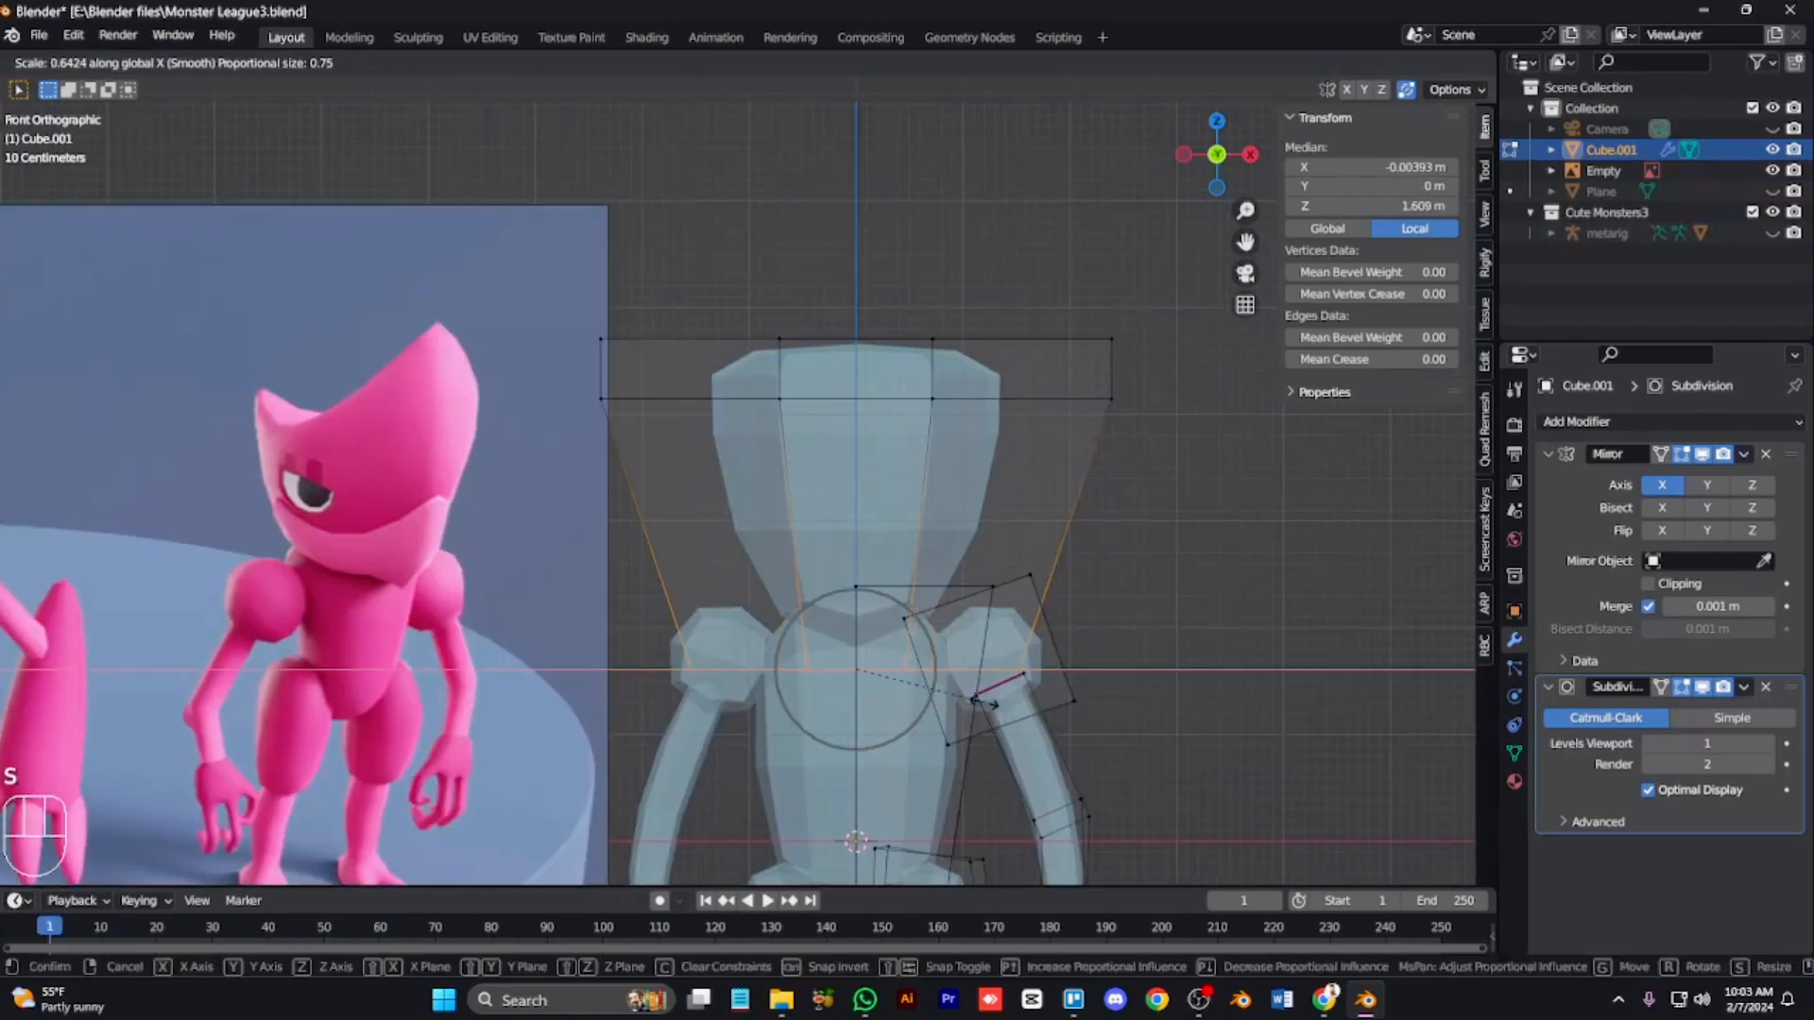
Step: Orbit around the head to inspect its shape
key("alt+z")
key("Tab")
key("KP_6")
key("KP_6")
key("KP_6")
key("KP_8")
key("KP_8")
key("KP_8")
key("KP_4")
key("KP_4")
key("KP_4")
key("KP_4")
key("KP_2")
key("KP_2")
key("Tab")
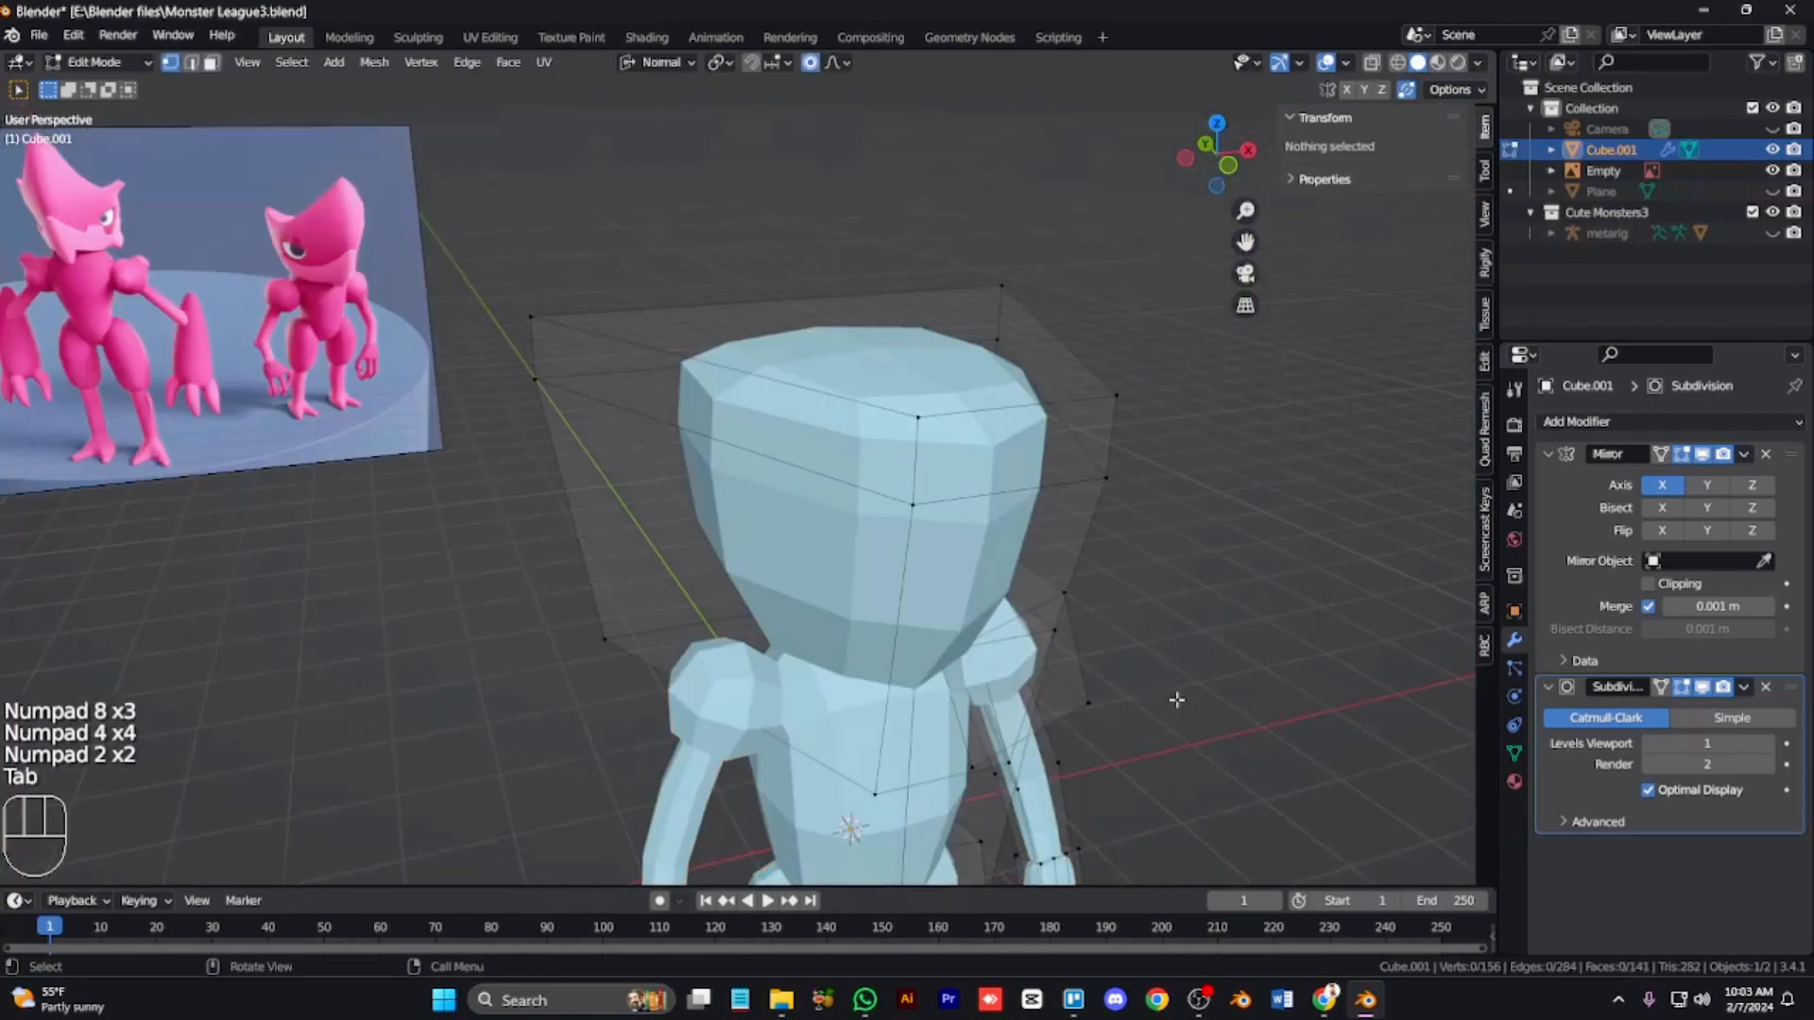
Step: Select the head's top face, scale it down and inset it
left_click(990, 387)
key("i")
right_click(1156, 573)
key("ctrl+z")
key("ctrl+shift+z")
key("s")
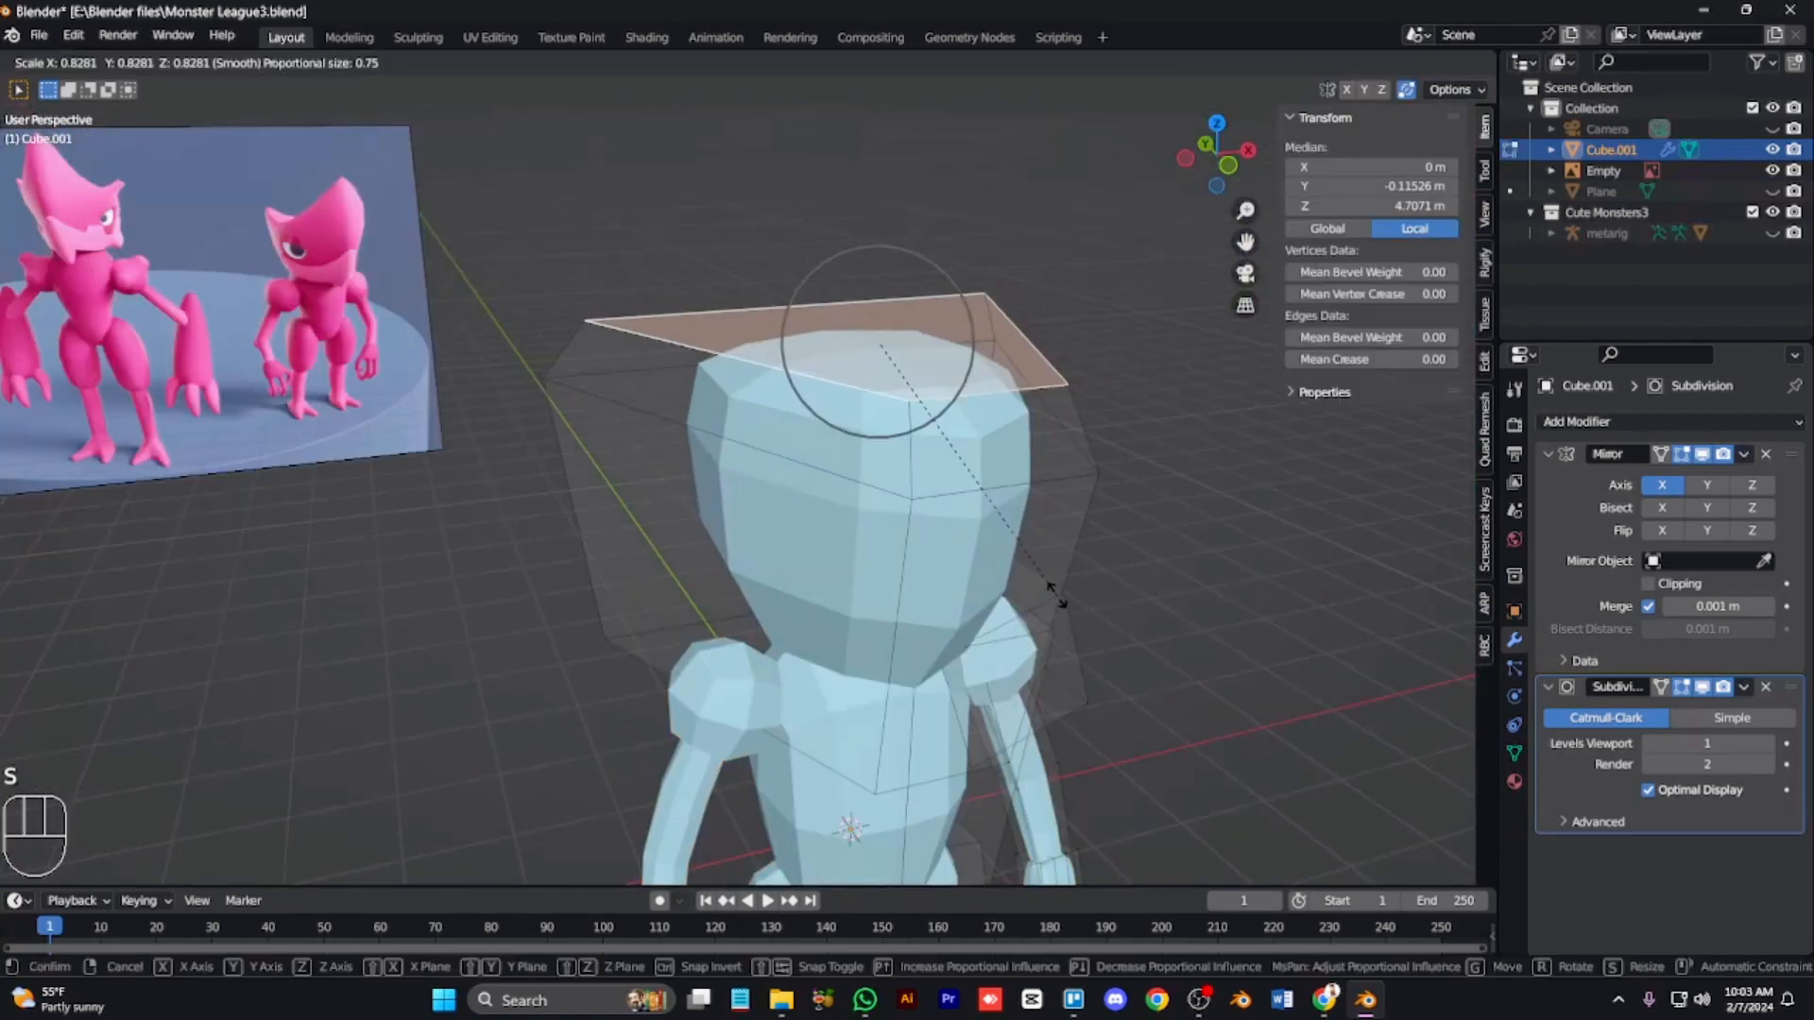
right_click(1037, 609)
key("i")
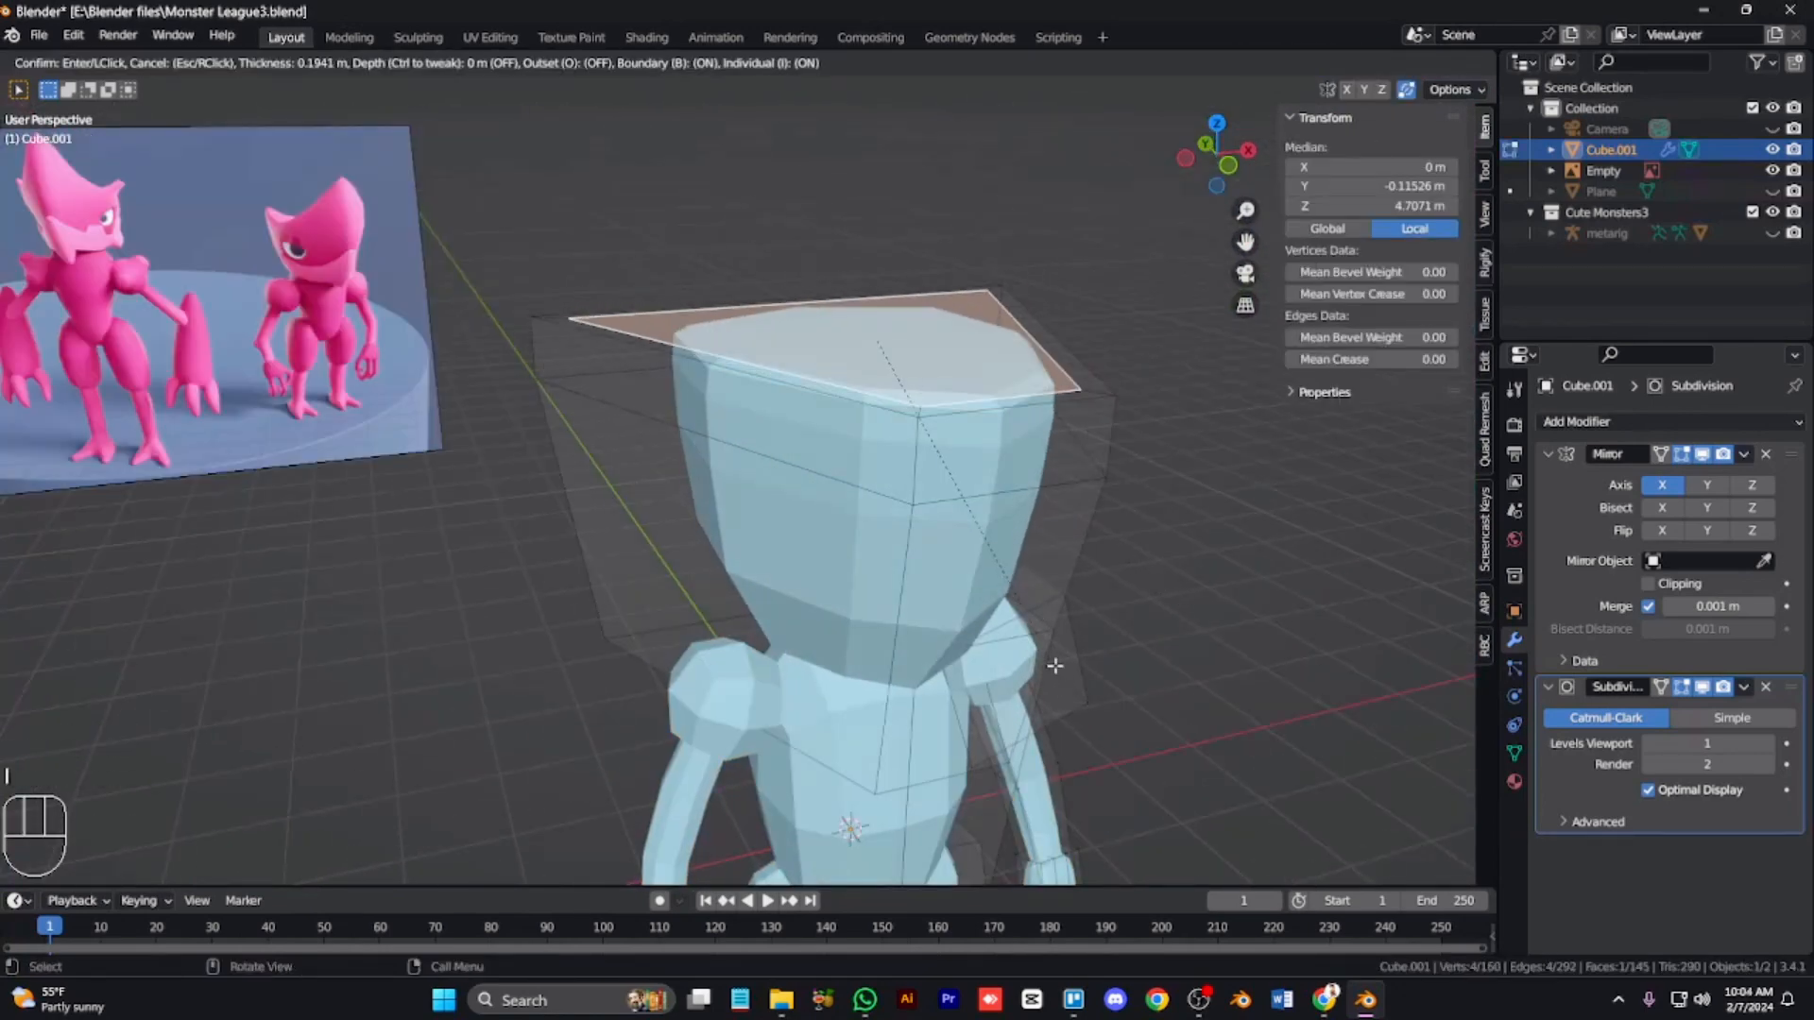
key("x")
left_click(921, 444)
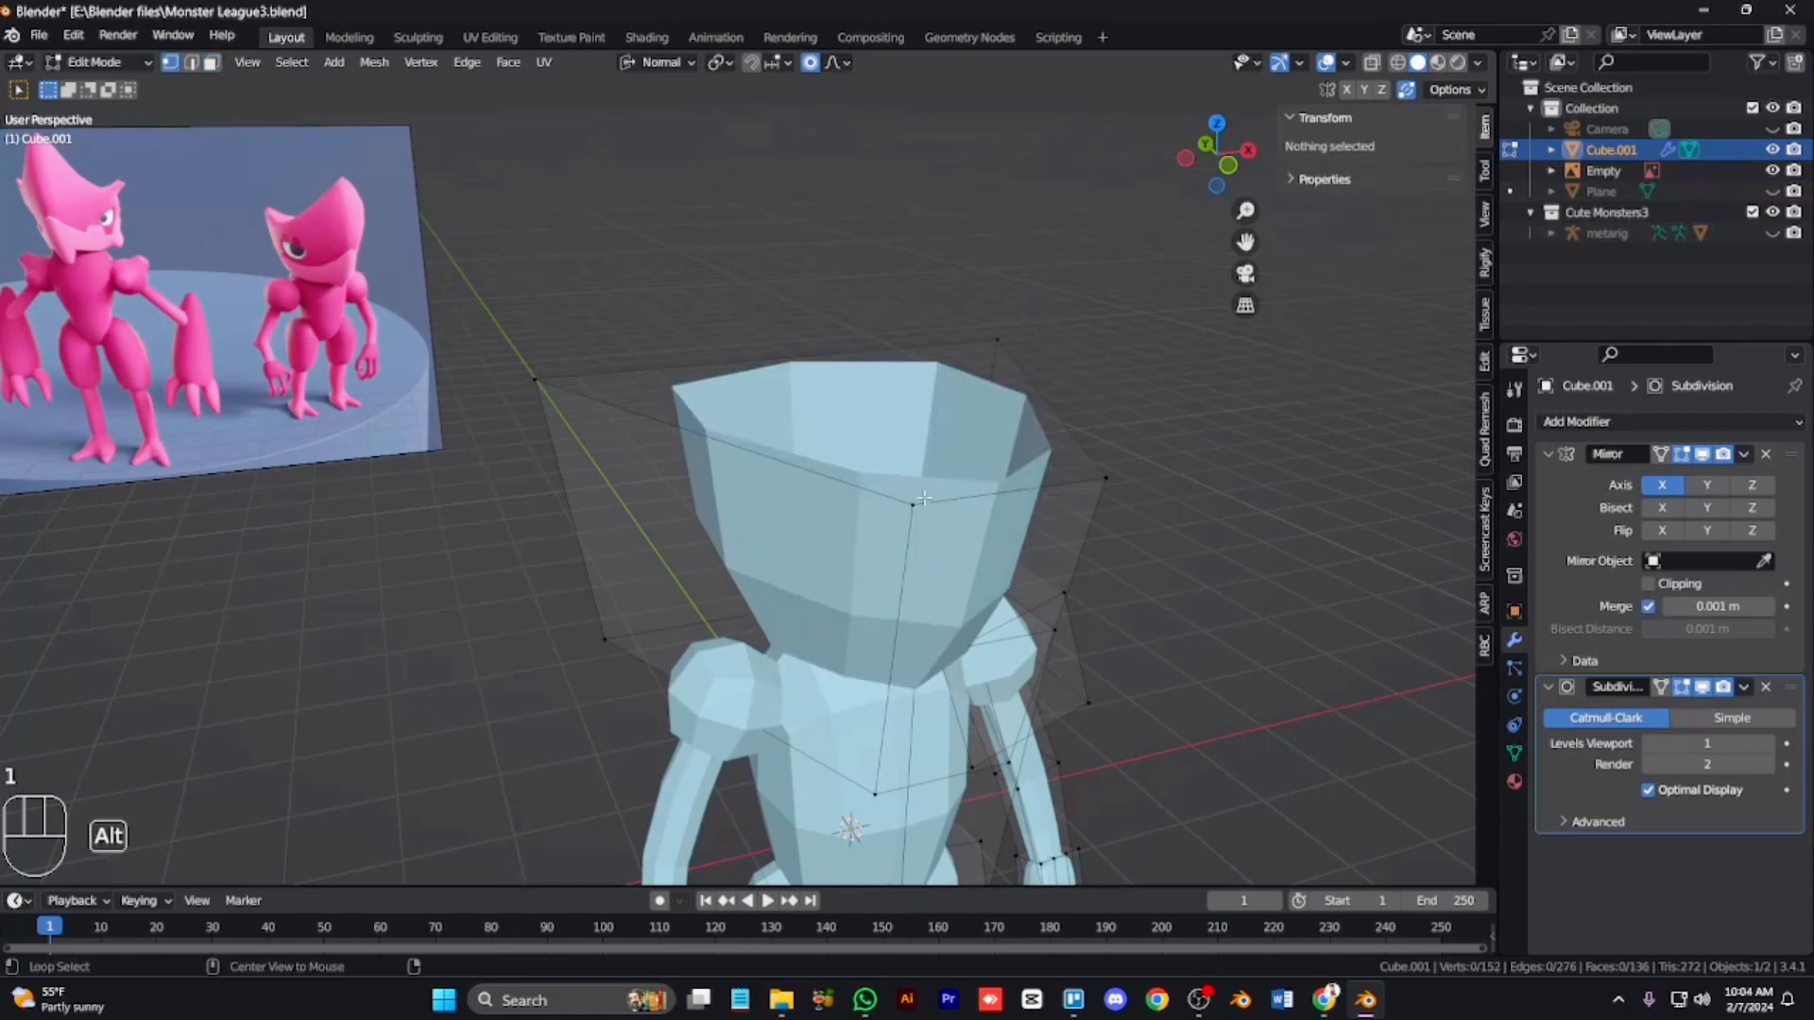
Step: Try moving the head's top edge loop and undo the changes
left_click(921, 419, "alt")
key("KP_1")
key("g")
key("ctrl+z")
key("ctrl+z")
key("ctrl+z")
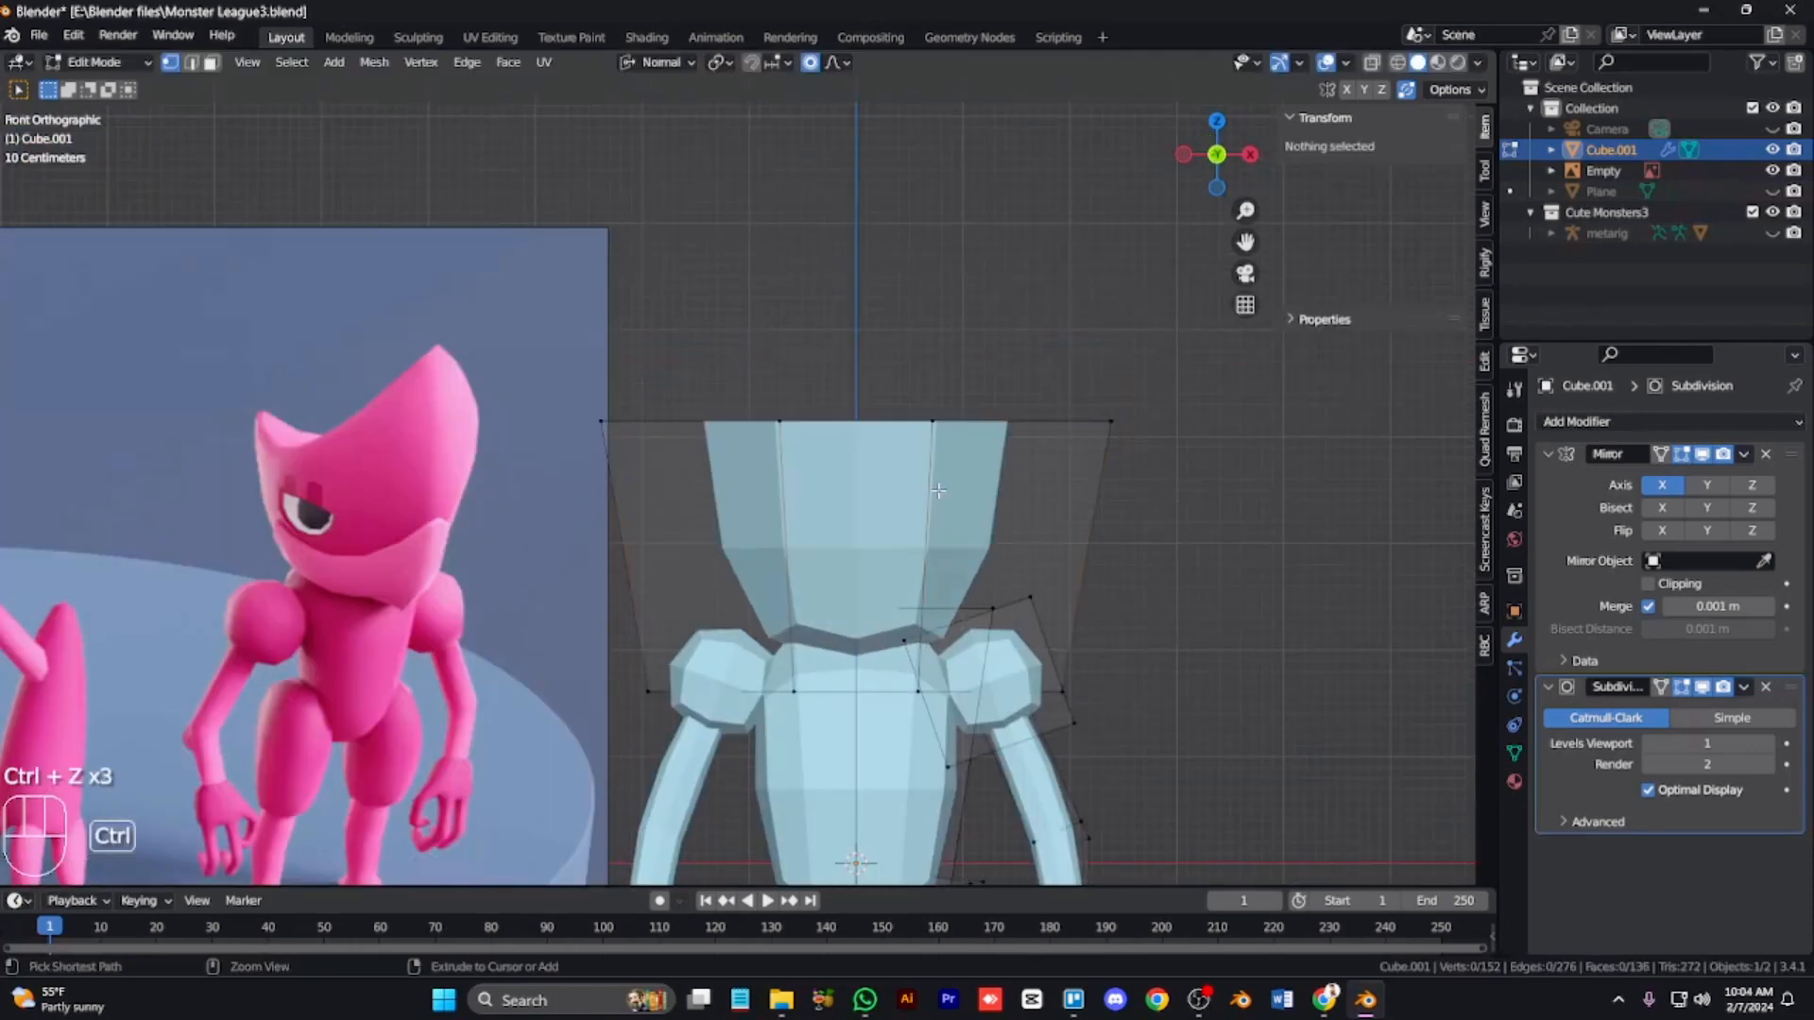
Step: Select the head's top edge loop, scale it along X and inset the top face
left_click(918, 419, "alt")
key("x")
left_click(856, 592)
left_click(964, 365, "alt")
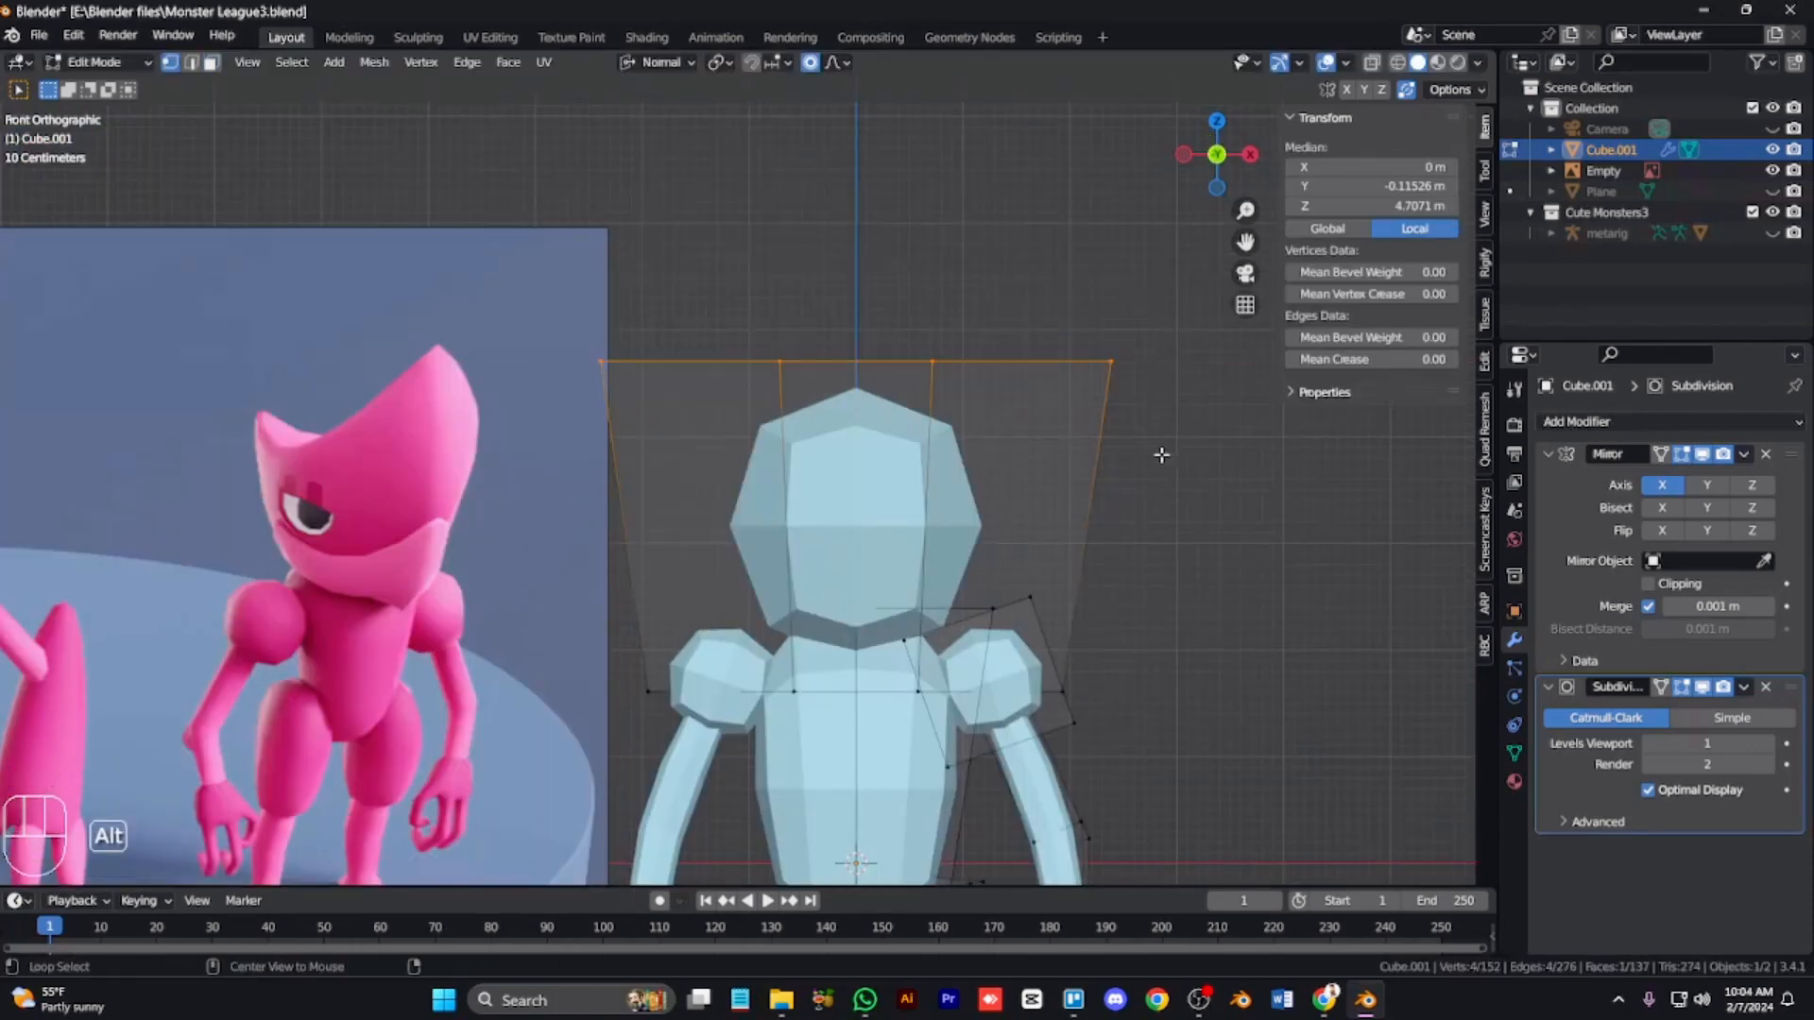
key("alt+z")
key("s")
key("x")
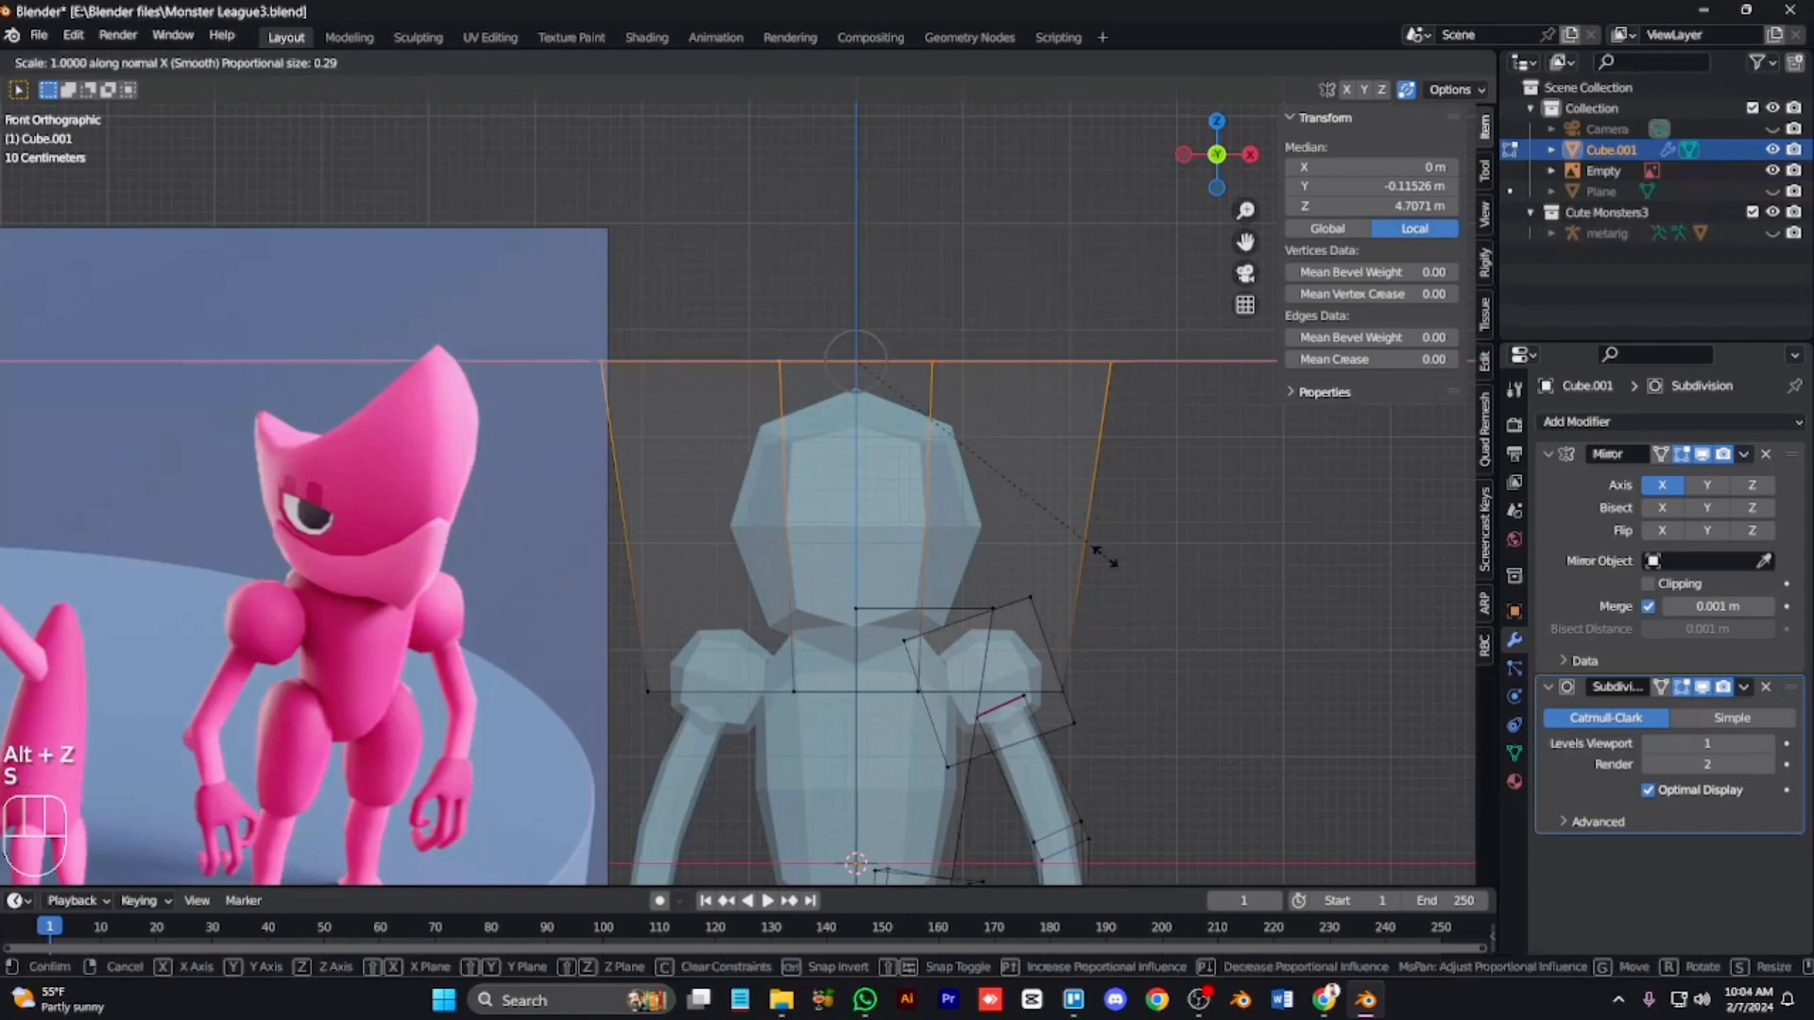
left_click(1129, 599)
key("i")
key("KP_8")
key("KP_8")
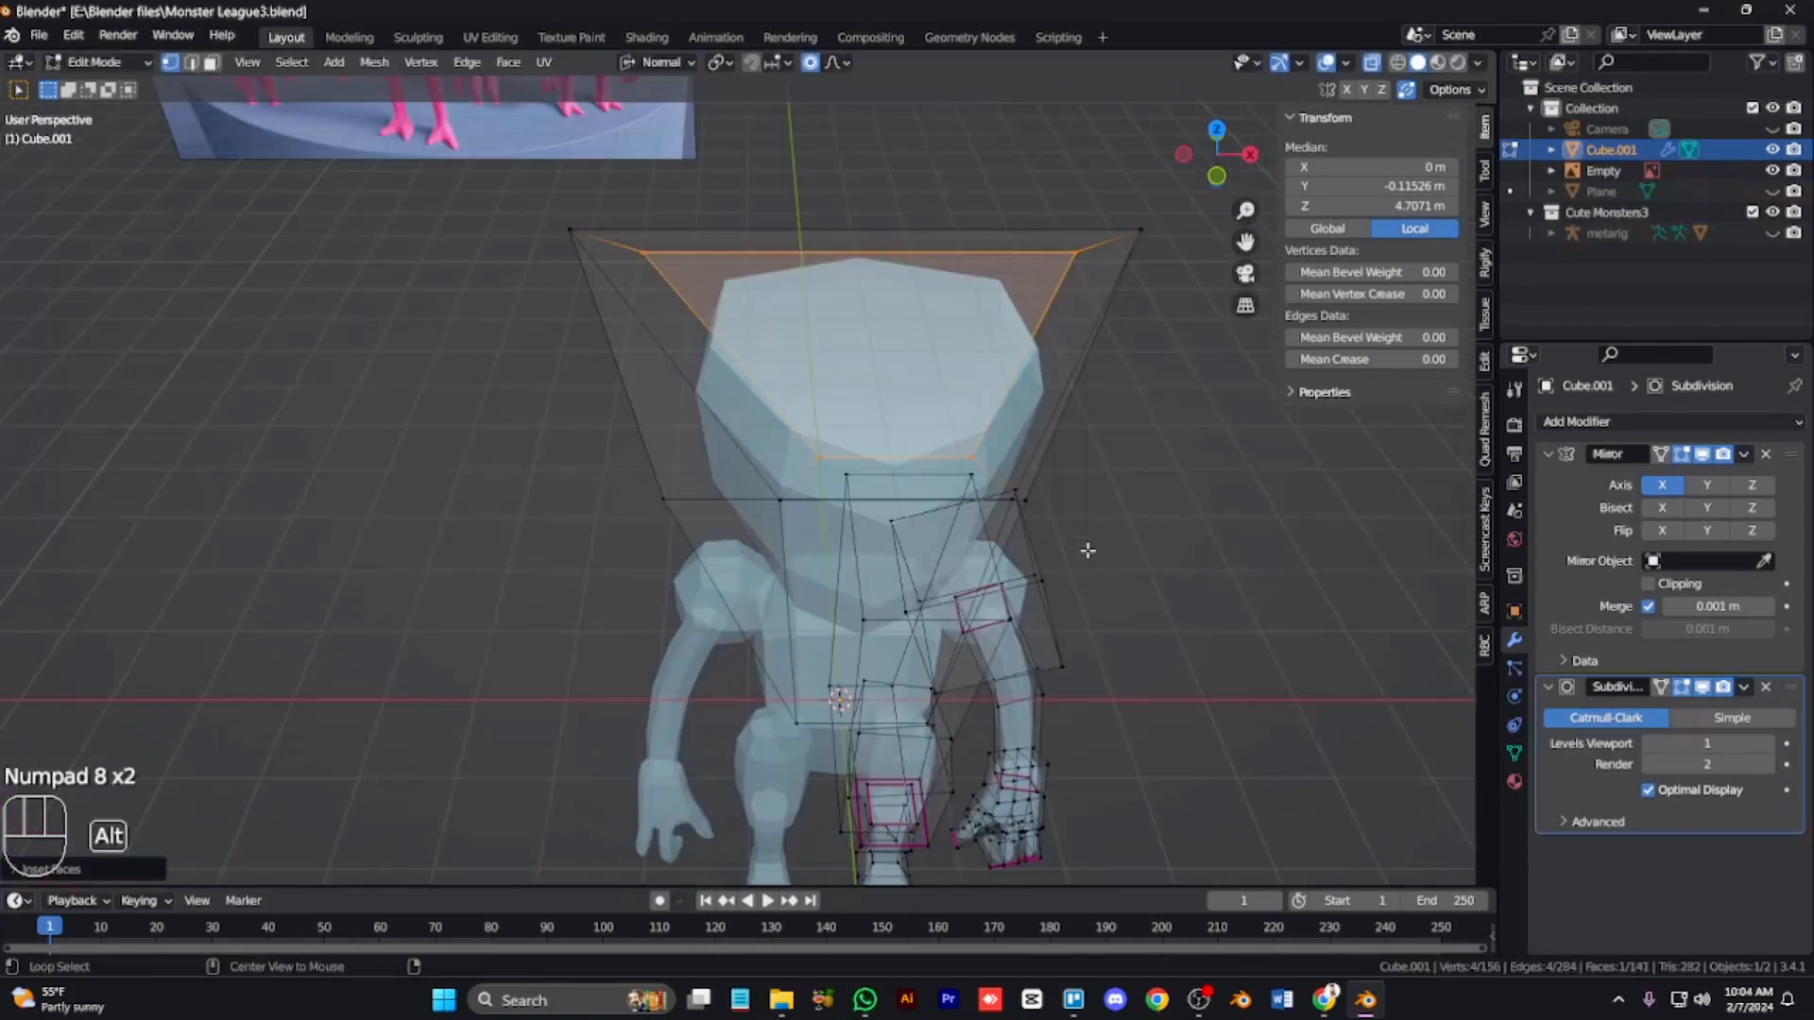
Step: Move the head's top face with proportional editing in side view, undoing a stray extrusion
key("alt+z")
key("e")
key("ctrl+z")
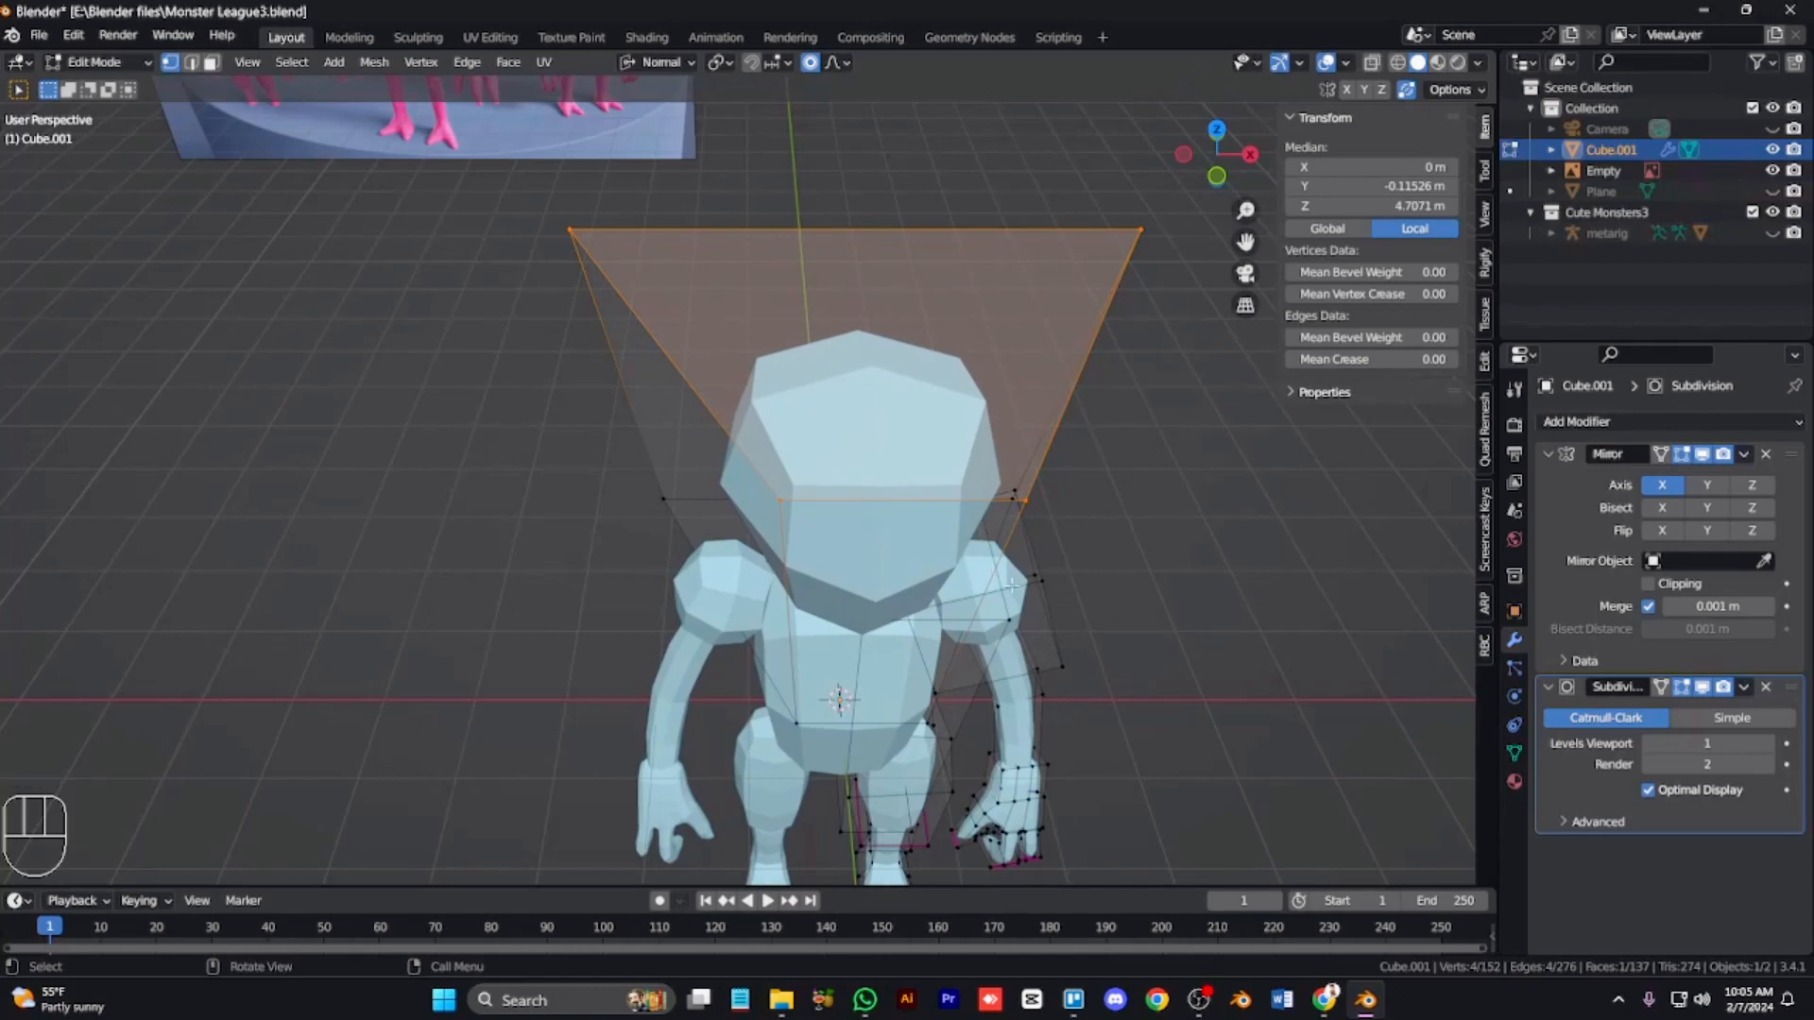
key("g")
key("KP_3")
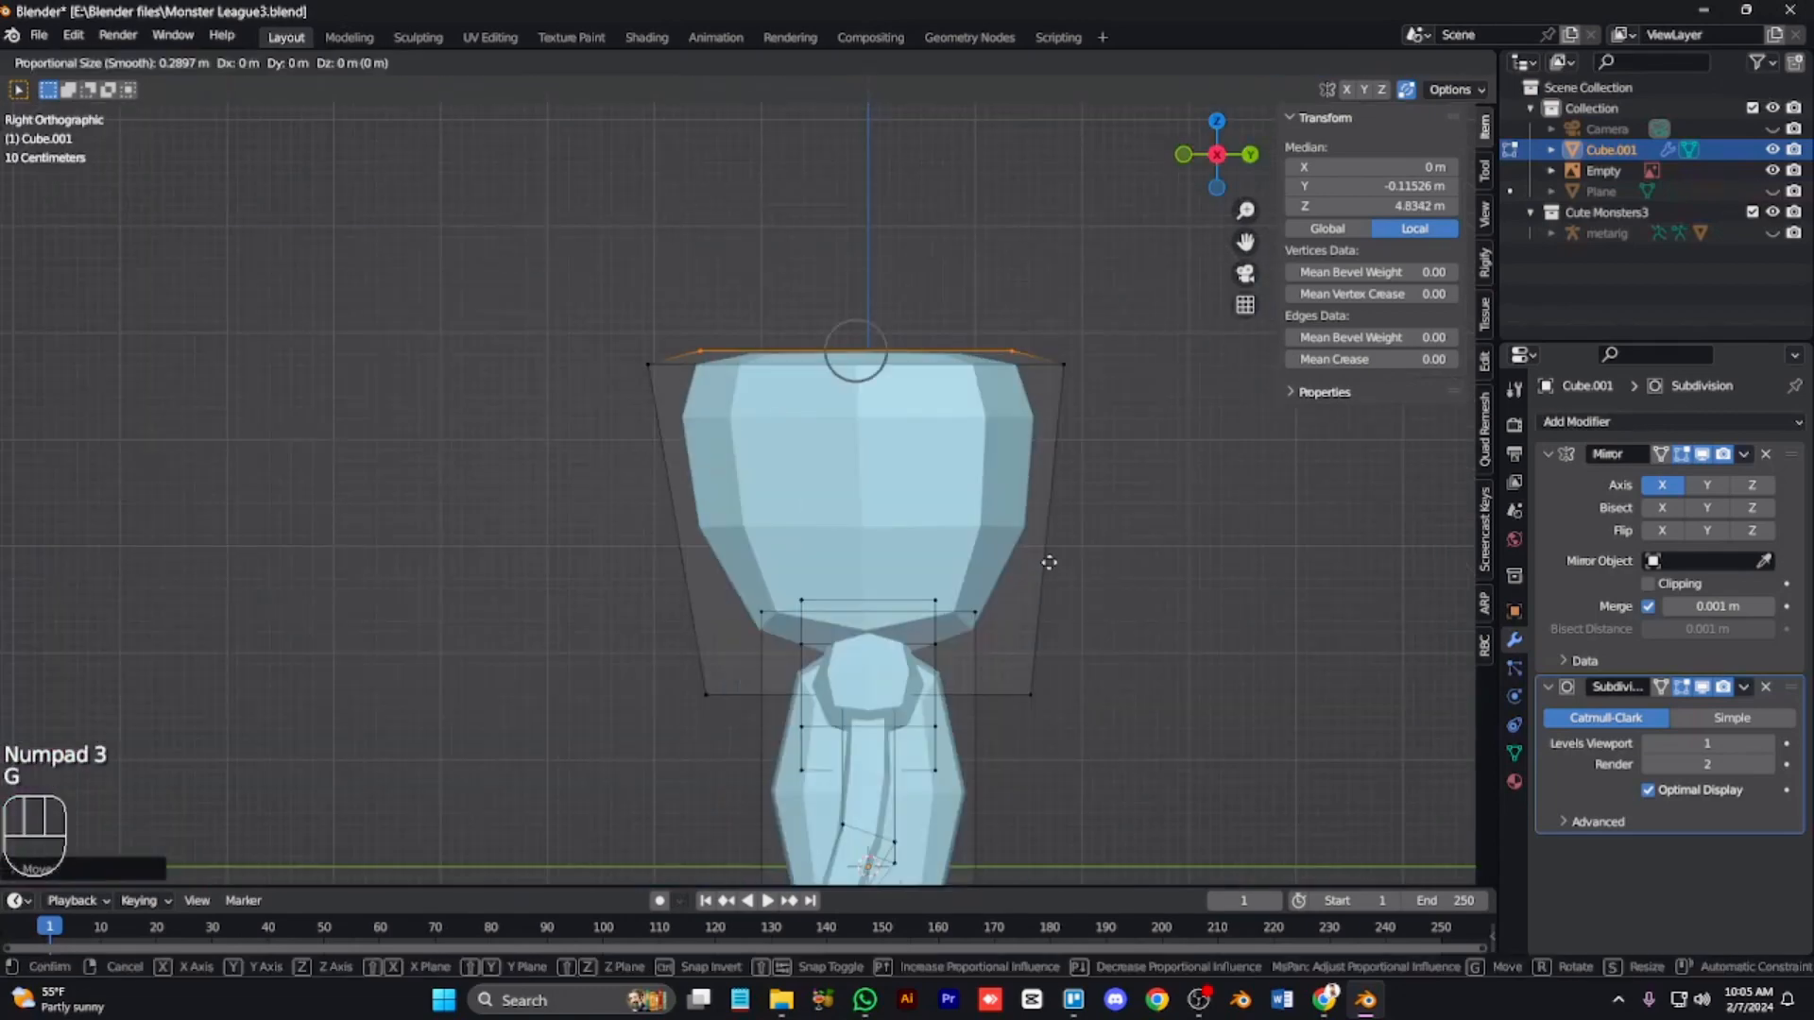
left_click(1048, 539)
Step: Box-select the head's top front edge in X-ray and move it along Y
key("l")
key("l")
key("alt+z")
left_click_drag(741, 406, 479, 176)
key("g")
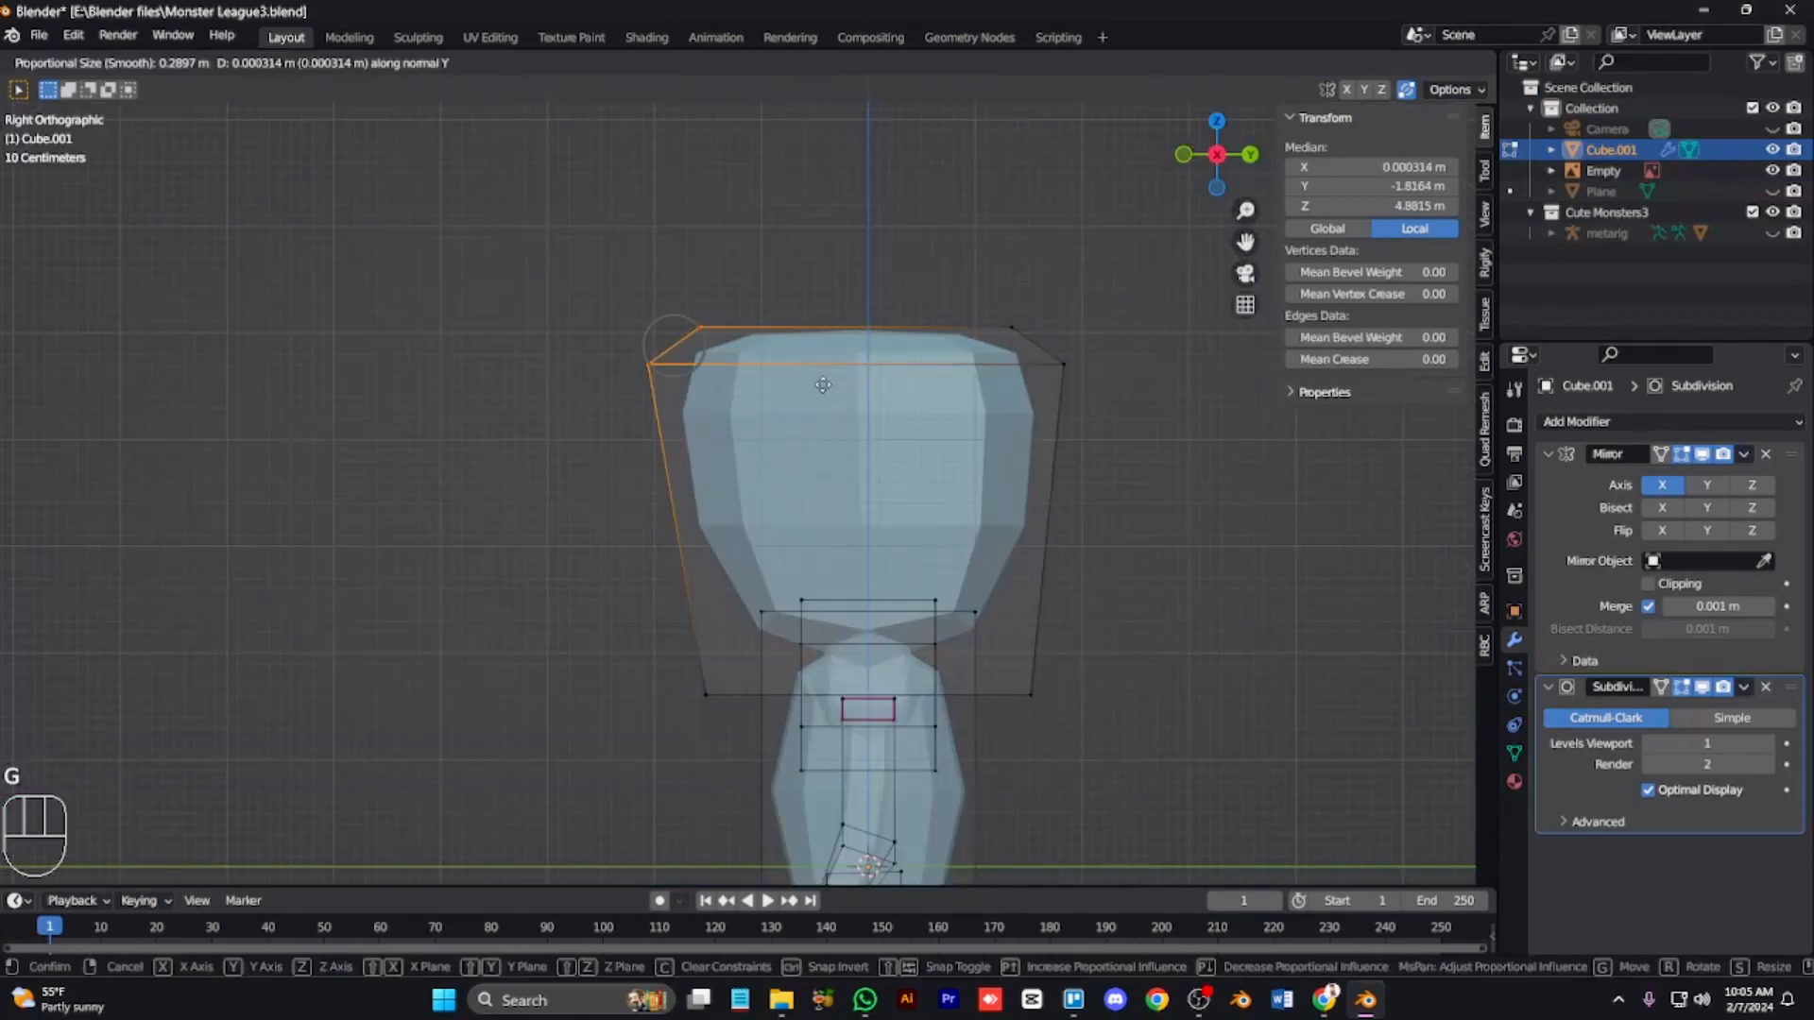
key("y")
key("y")
left_click(780, 384)
Step: Box-select the head's bottom front edge and move it along Y
left_click_drag(751, 746, 587, 614)
key("g")
key("y")
key("y")
left_click(654, 618)
left_click_drag(985, 729, 1042, 645)
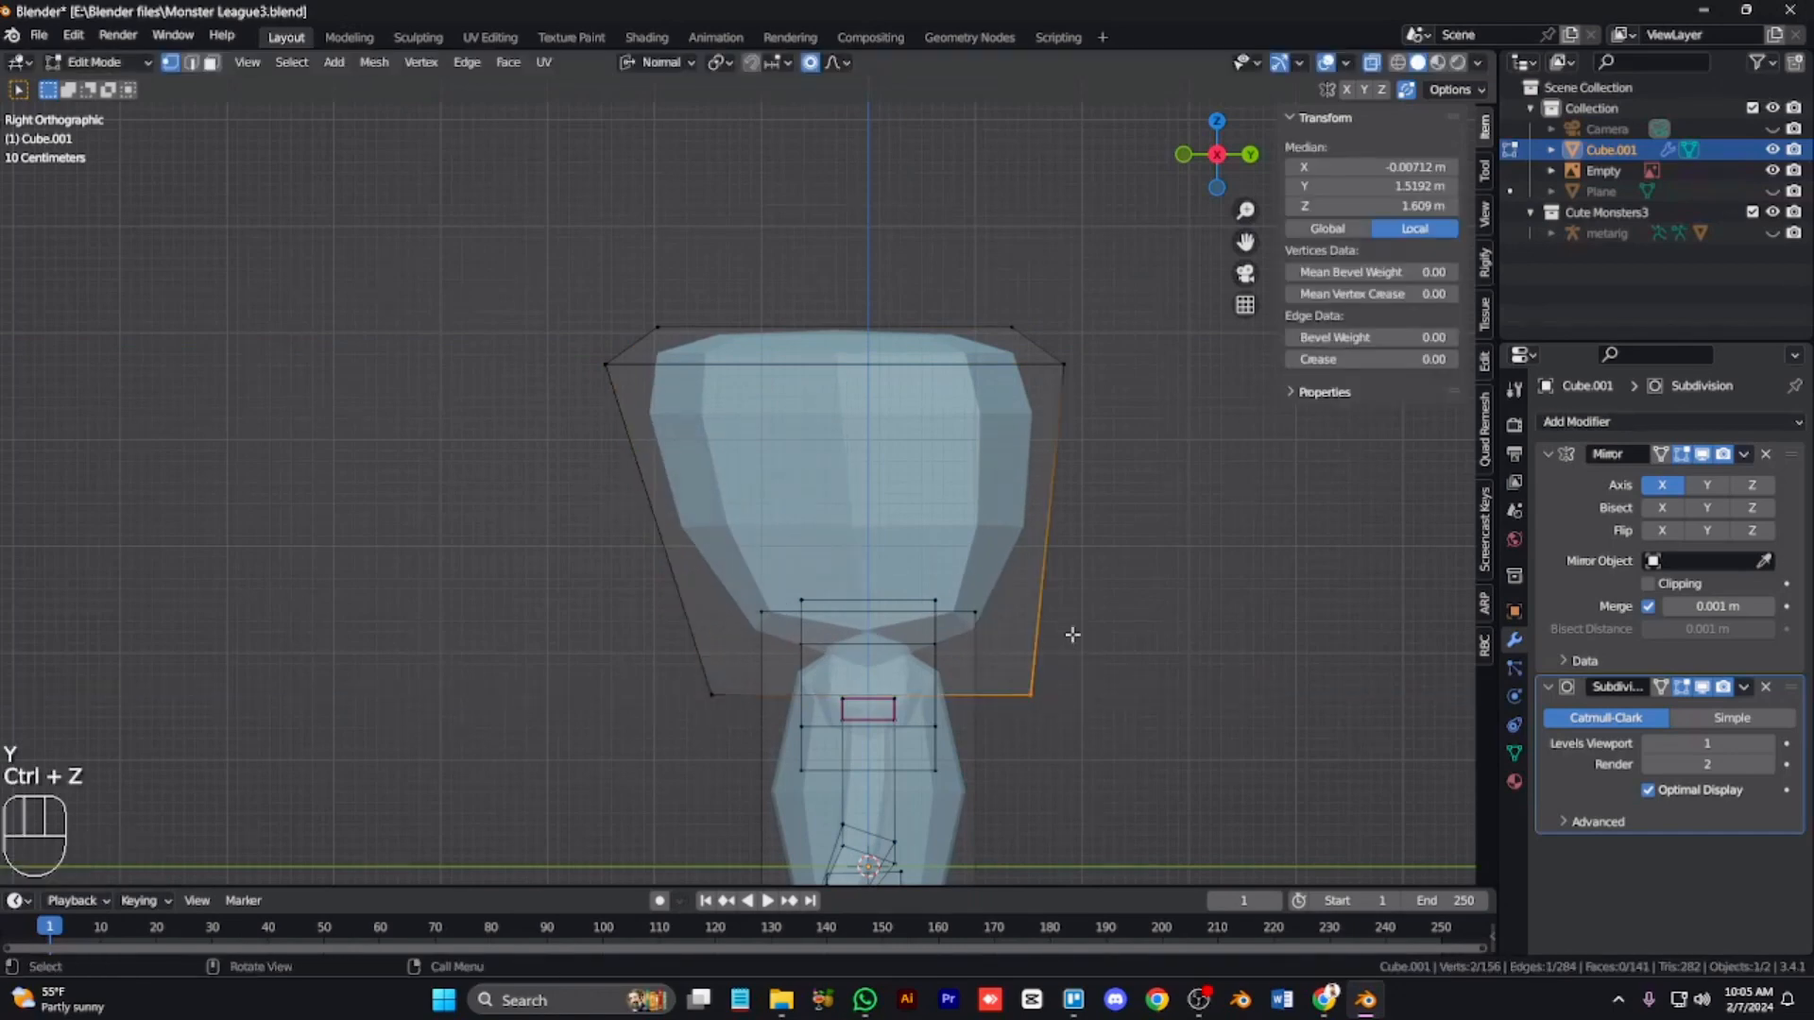
Step: Adjust the head's back edges along Y with proportional editing and return to Object Mode
key("g")
left_click(1040, 639)
left_click_drag(1101, 397, 973, 255)
key("g")
key("y")
key("y")
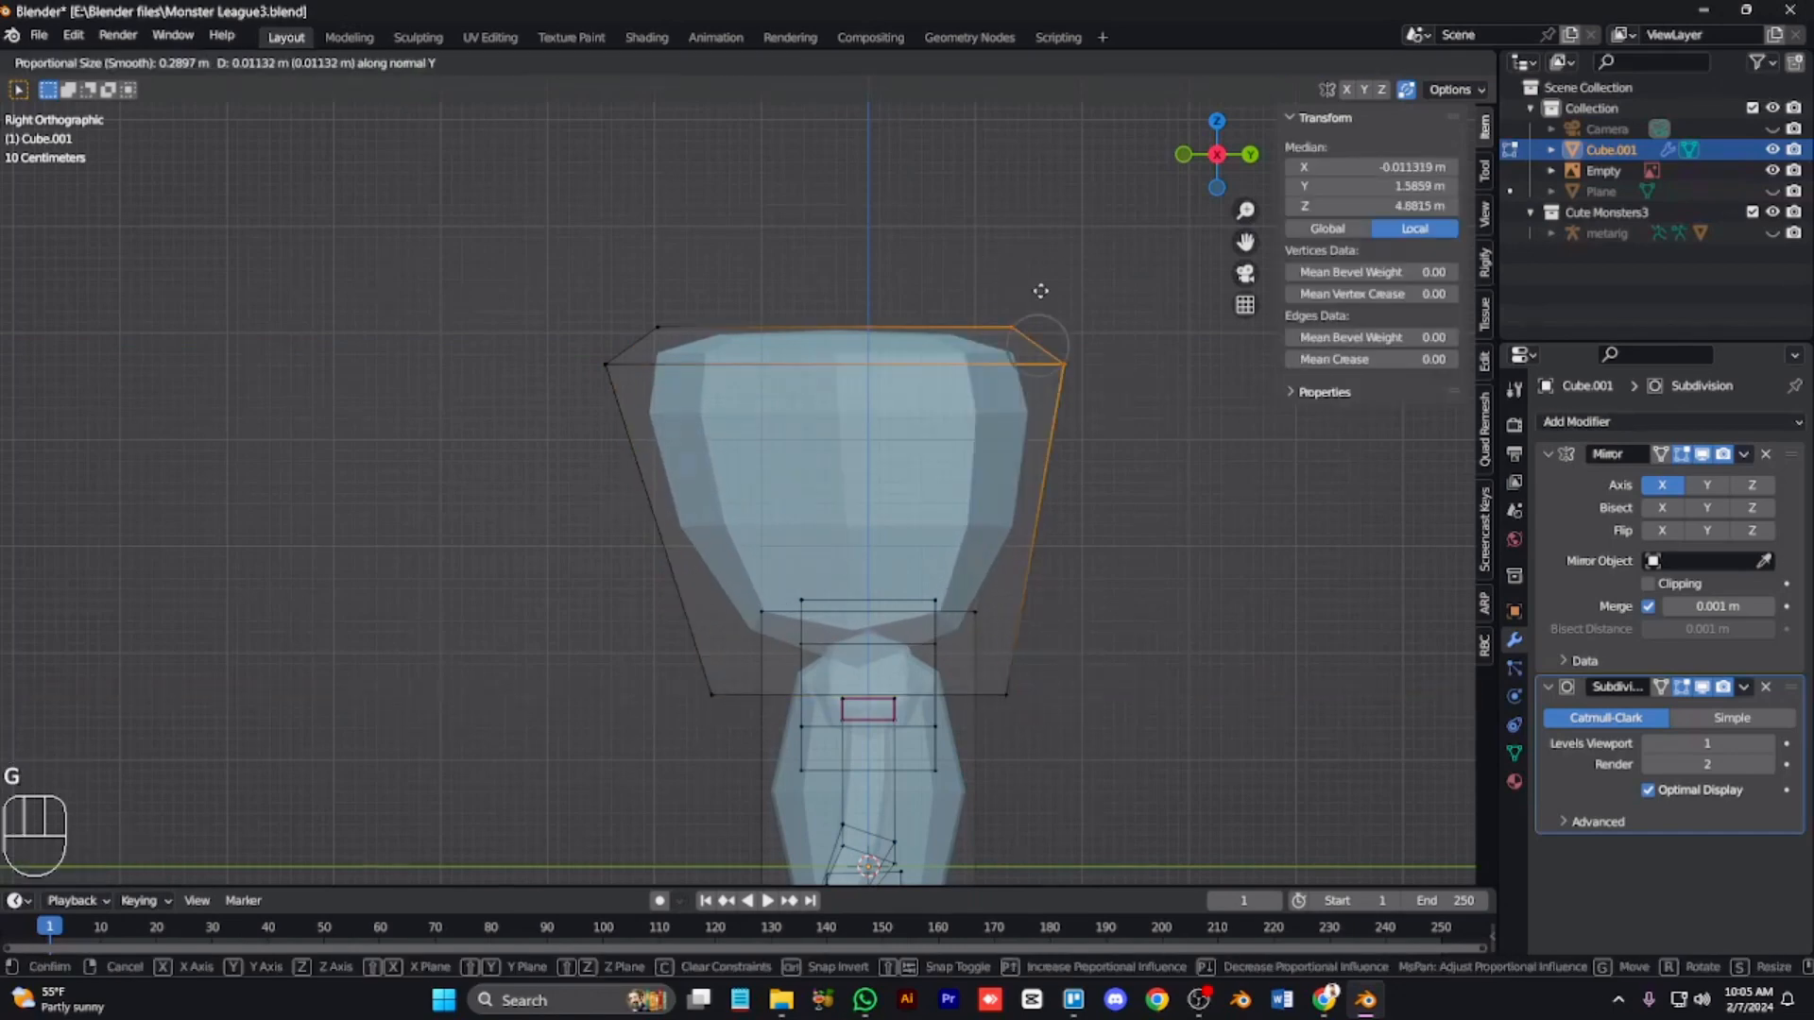
right_click(1086, 390)
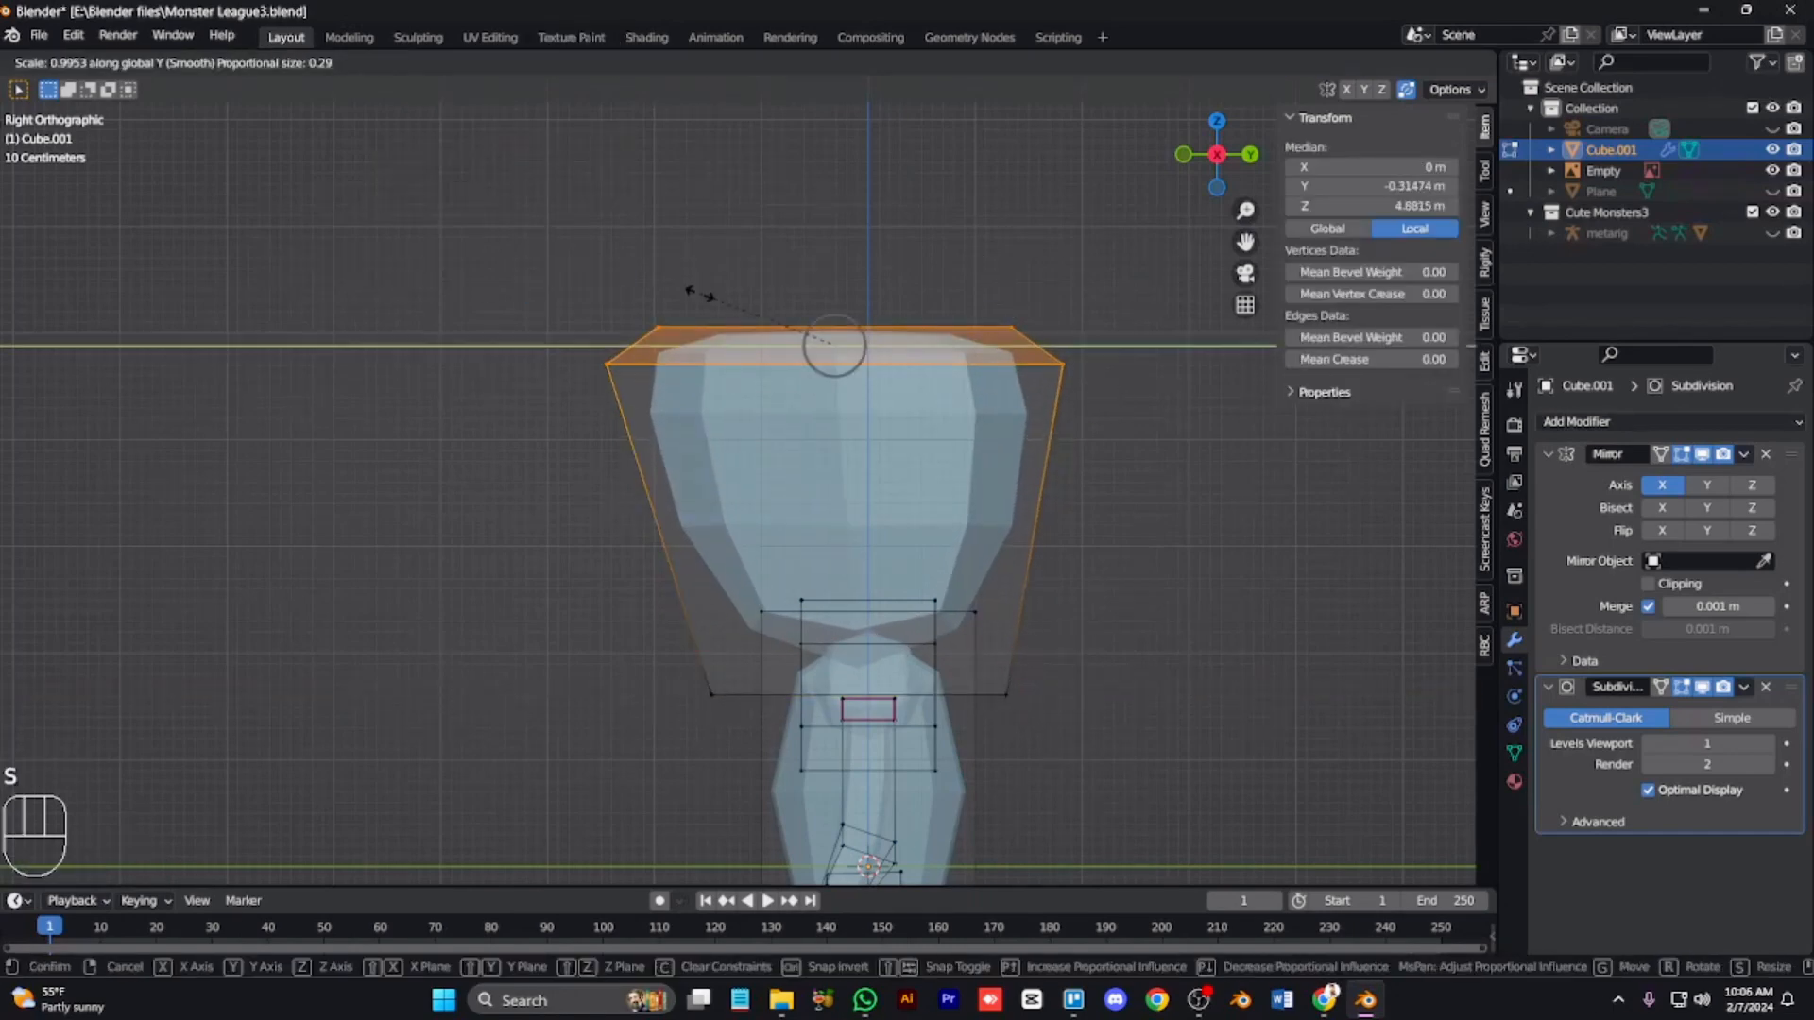
key("alt+z")
key("KP_1")
key("Tab")
key("KP_6")
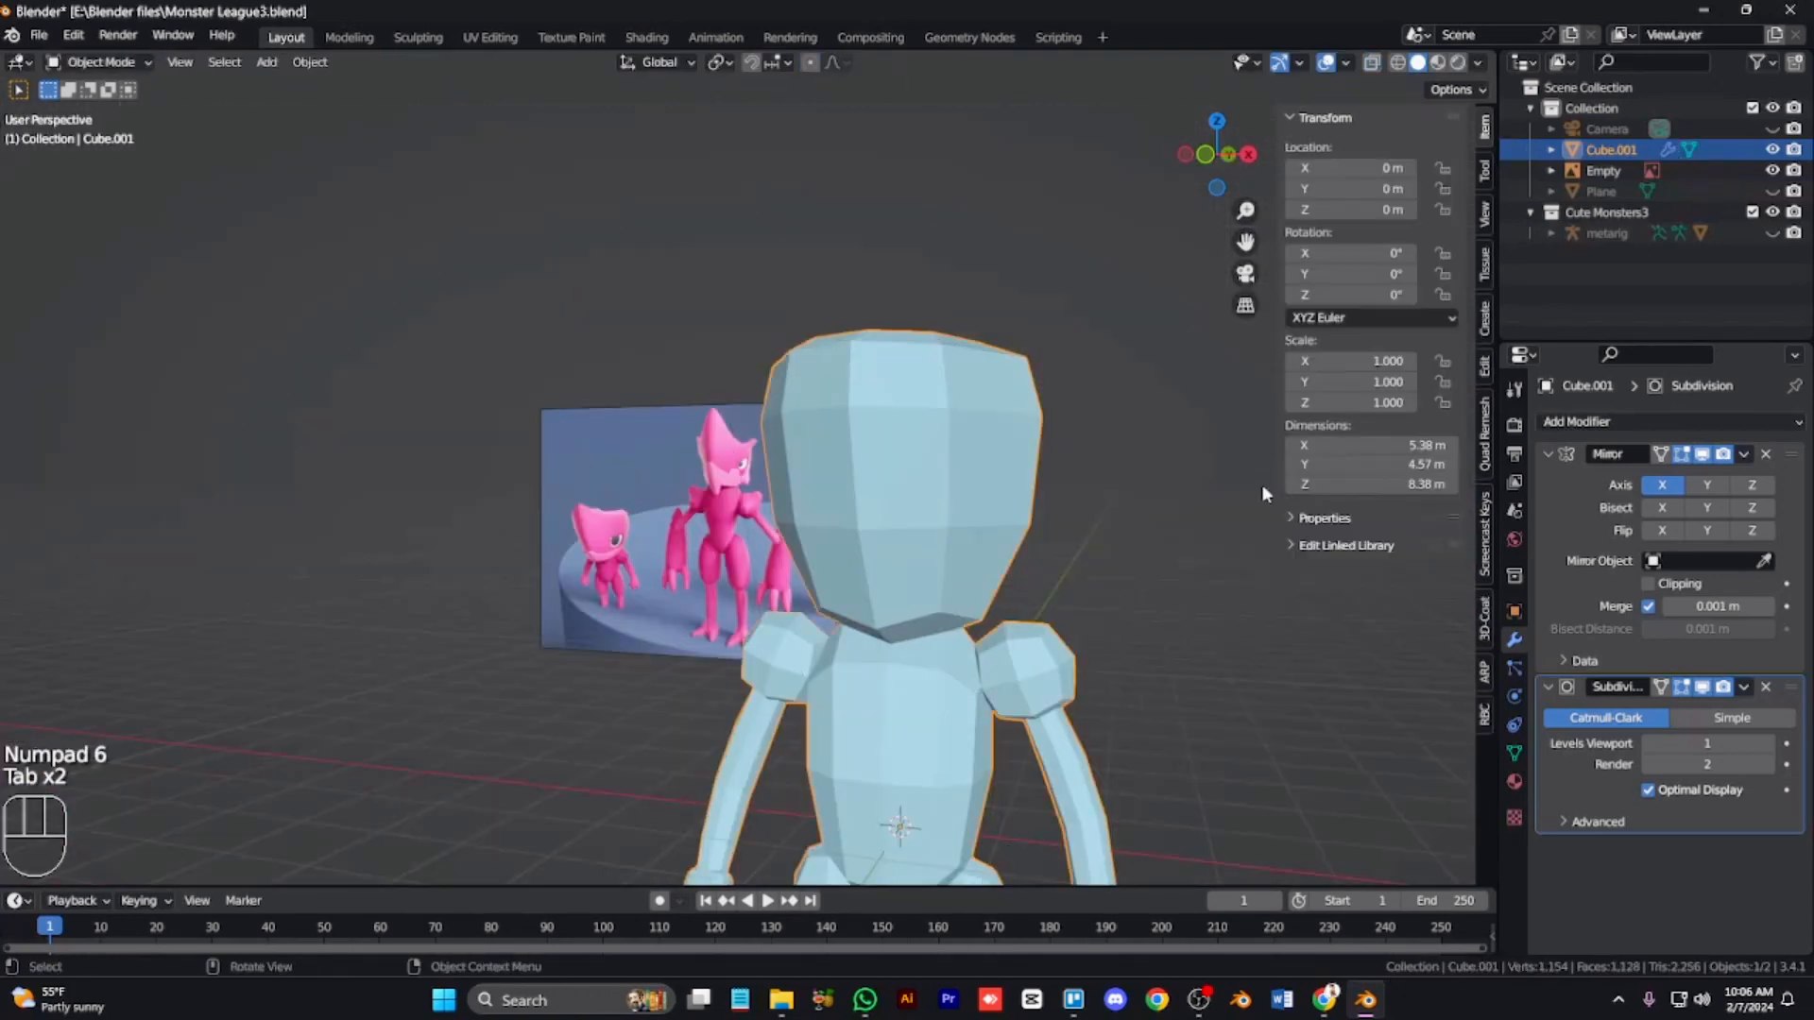
Step: Try applying the modifiers and moving a face on the side of the head
key("ctrl+a")
key("ctrl+a")
key("Tab")
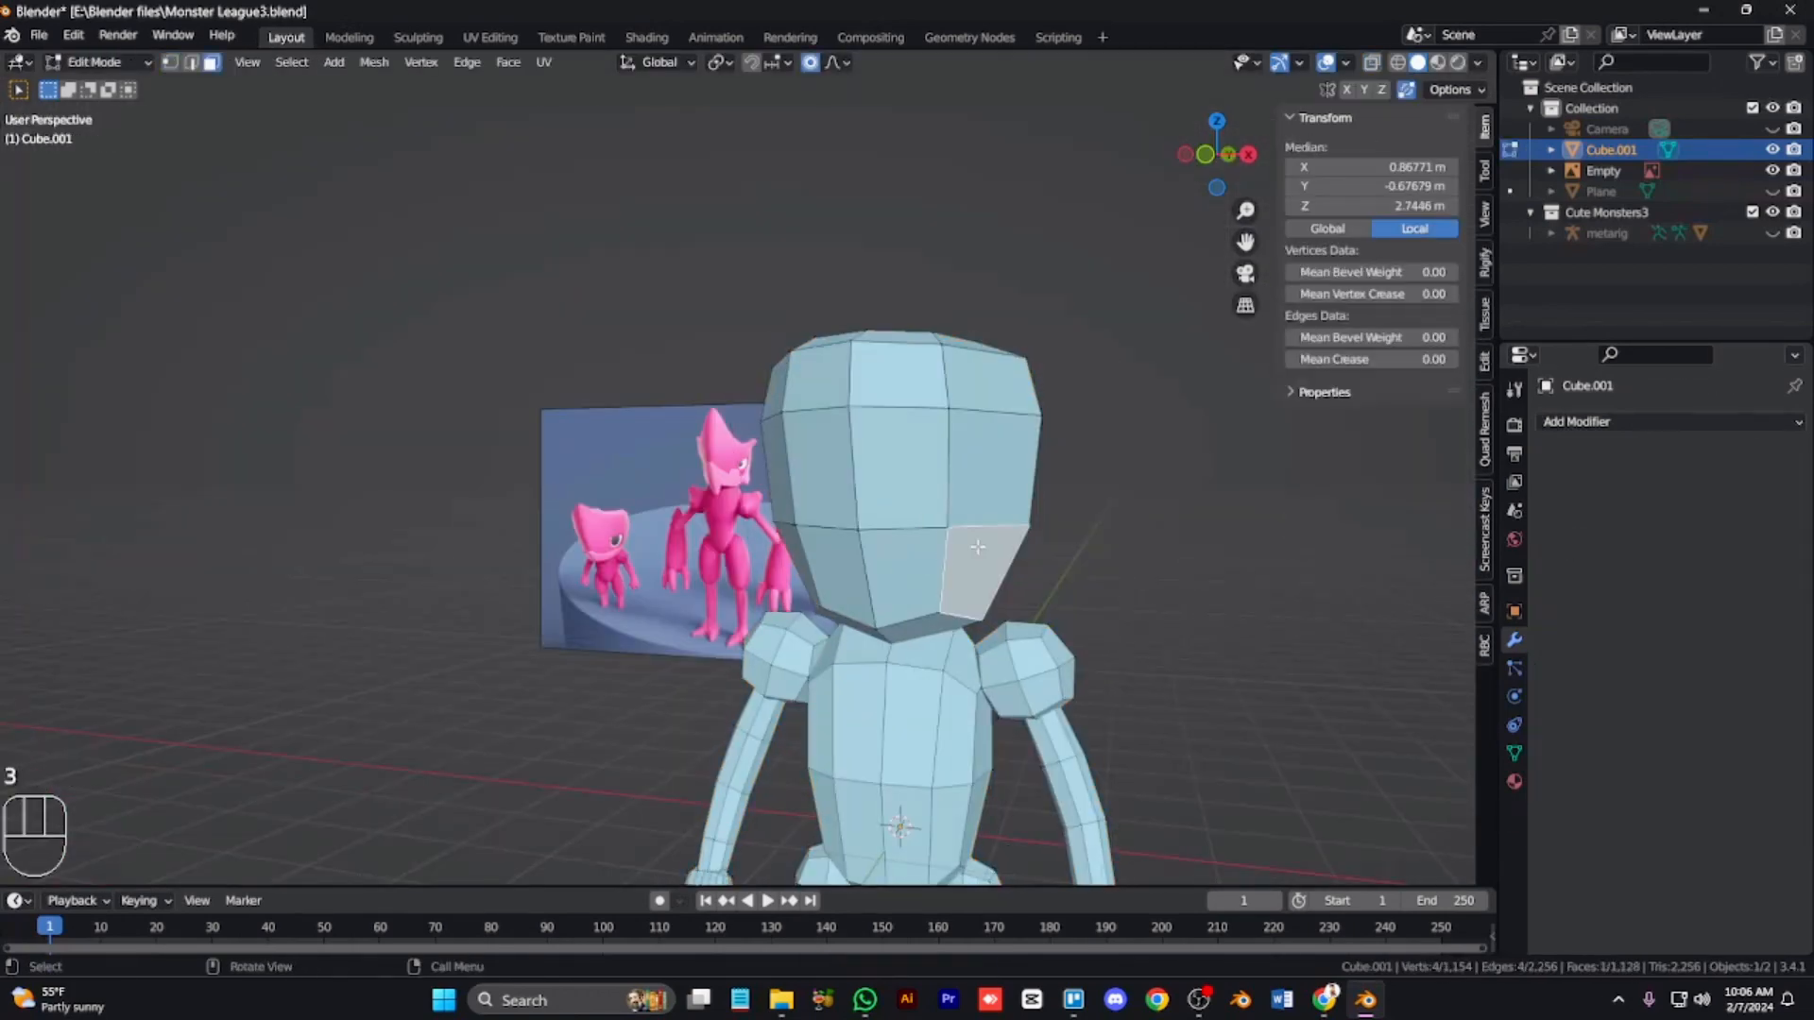
key("KP_3")
key("KP_1")
left_click(924, 473)
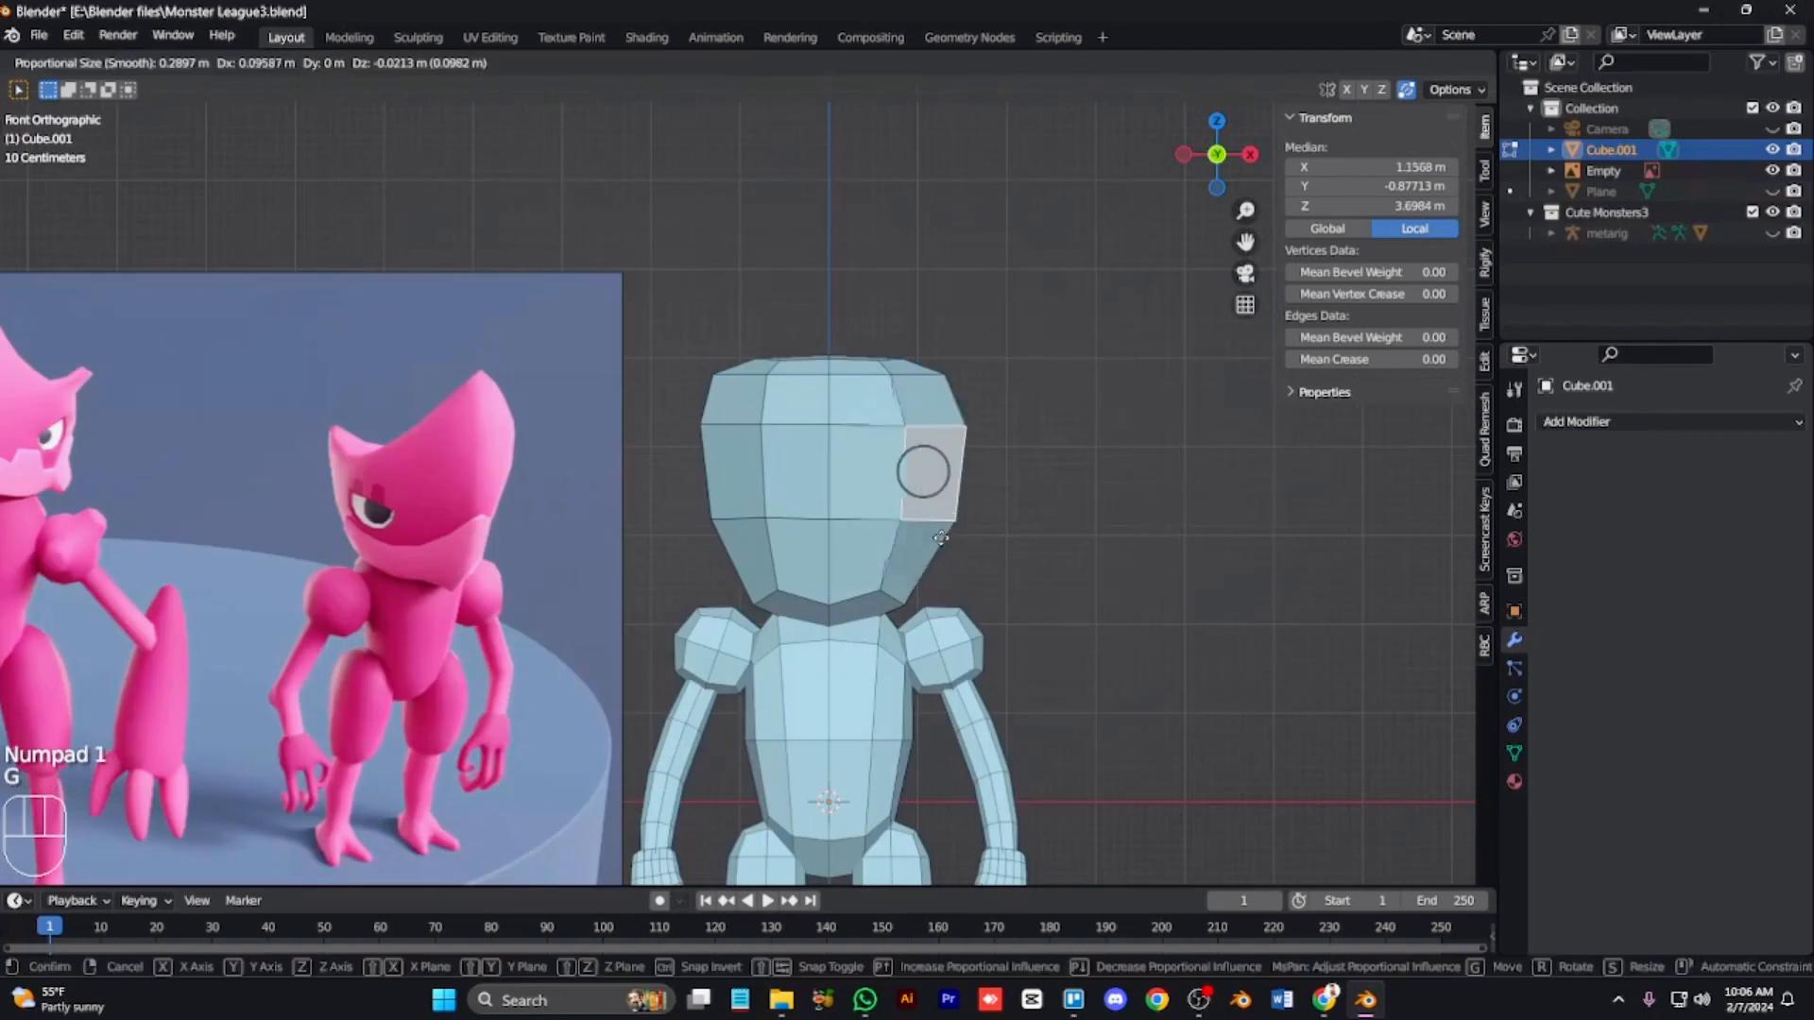
key("alt+z")
key("a")
key("Tab")
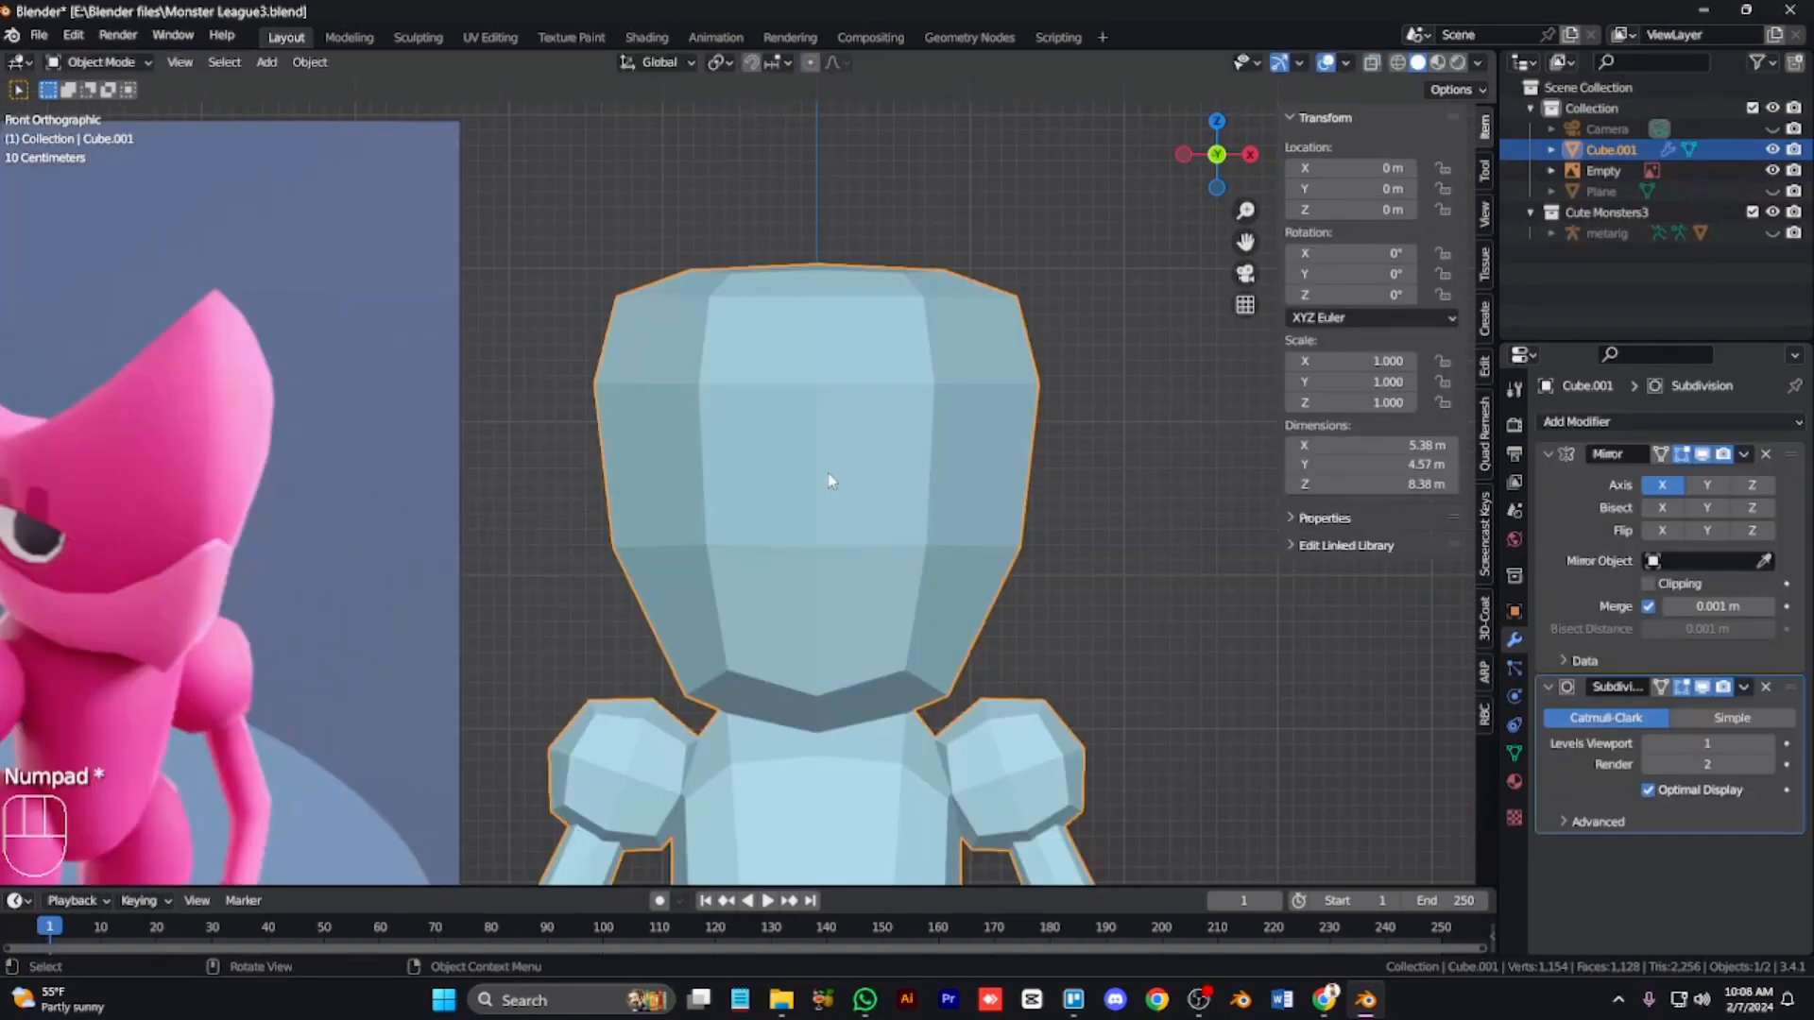
Step: Enter Edit Mode and view the character from the front
key("Tab")
key("KP_8")
key("KP_8")
key("KP_1")
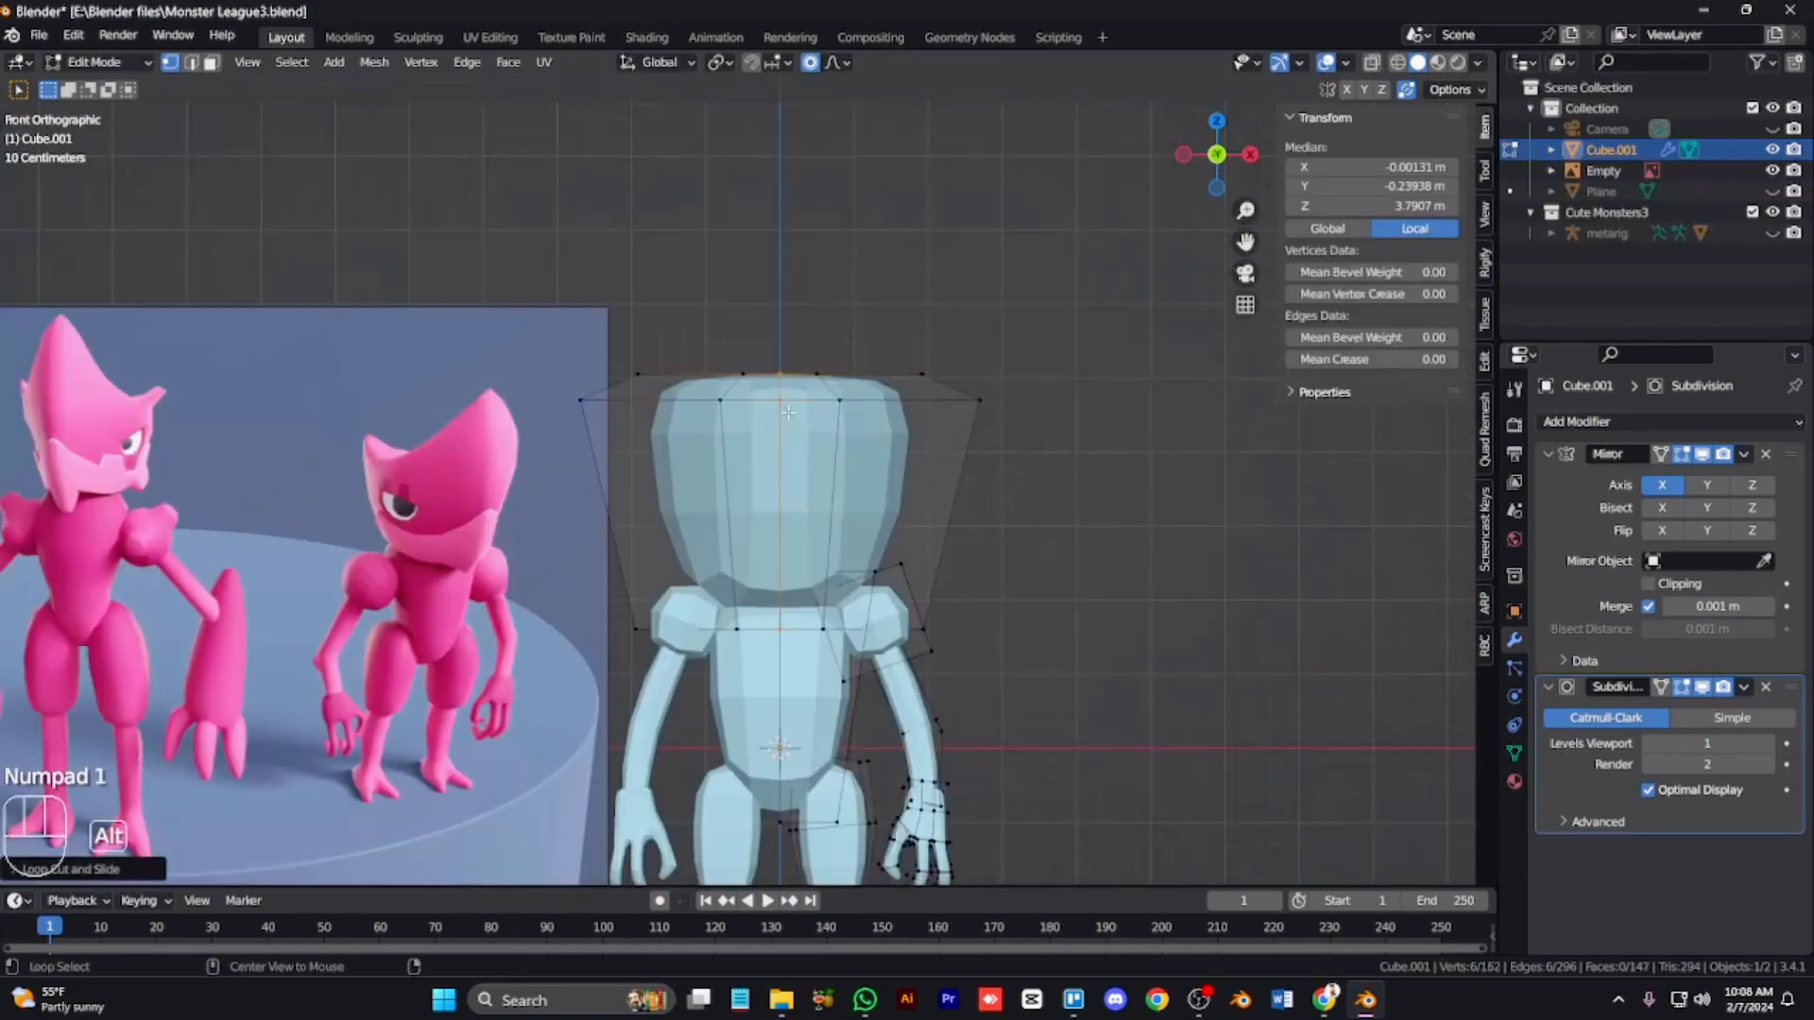
Step: Box-select and delete the stray vertices above the head's side in X-ray
key("alt+z")
left_click_drag(443, 241, 709, 320)
key("x")
left_click(450, 229)
key("Tab")
key("Tab")
key("x")
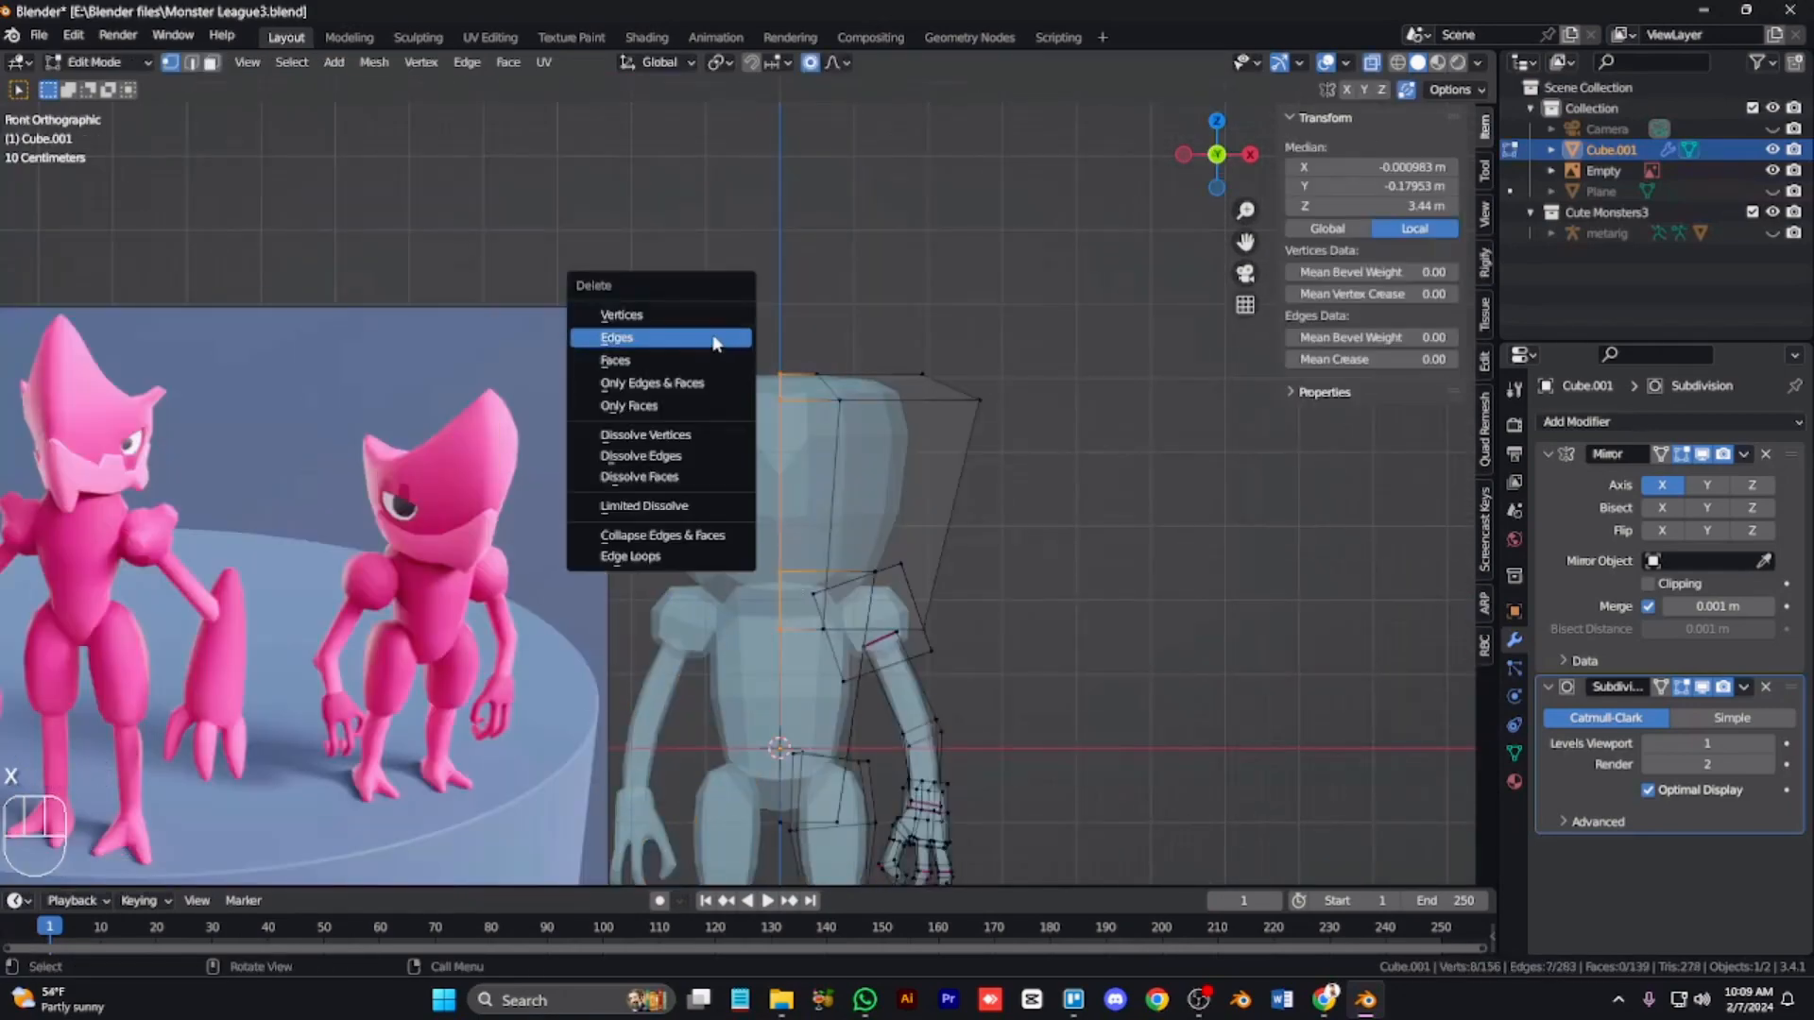
key("Escape")
Step: Orbit around the head to inspect its shape
key("super")
key("alt+z")
key("KP_6")
key("KP_6")
key("KP_Add")
key("KP_Add")
key("KP_6")
key("KP_6")
key("KP_6")
key("KP_8")
key("KP_8")
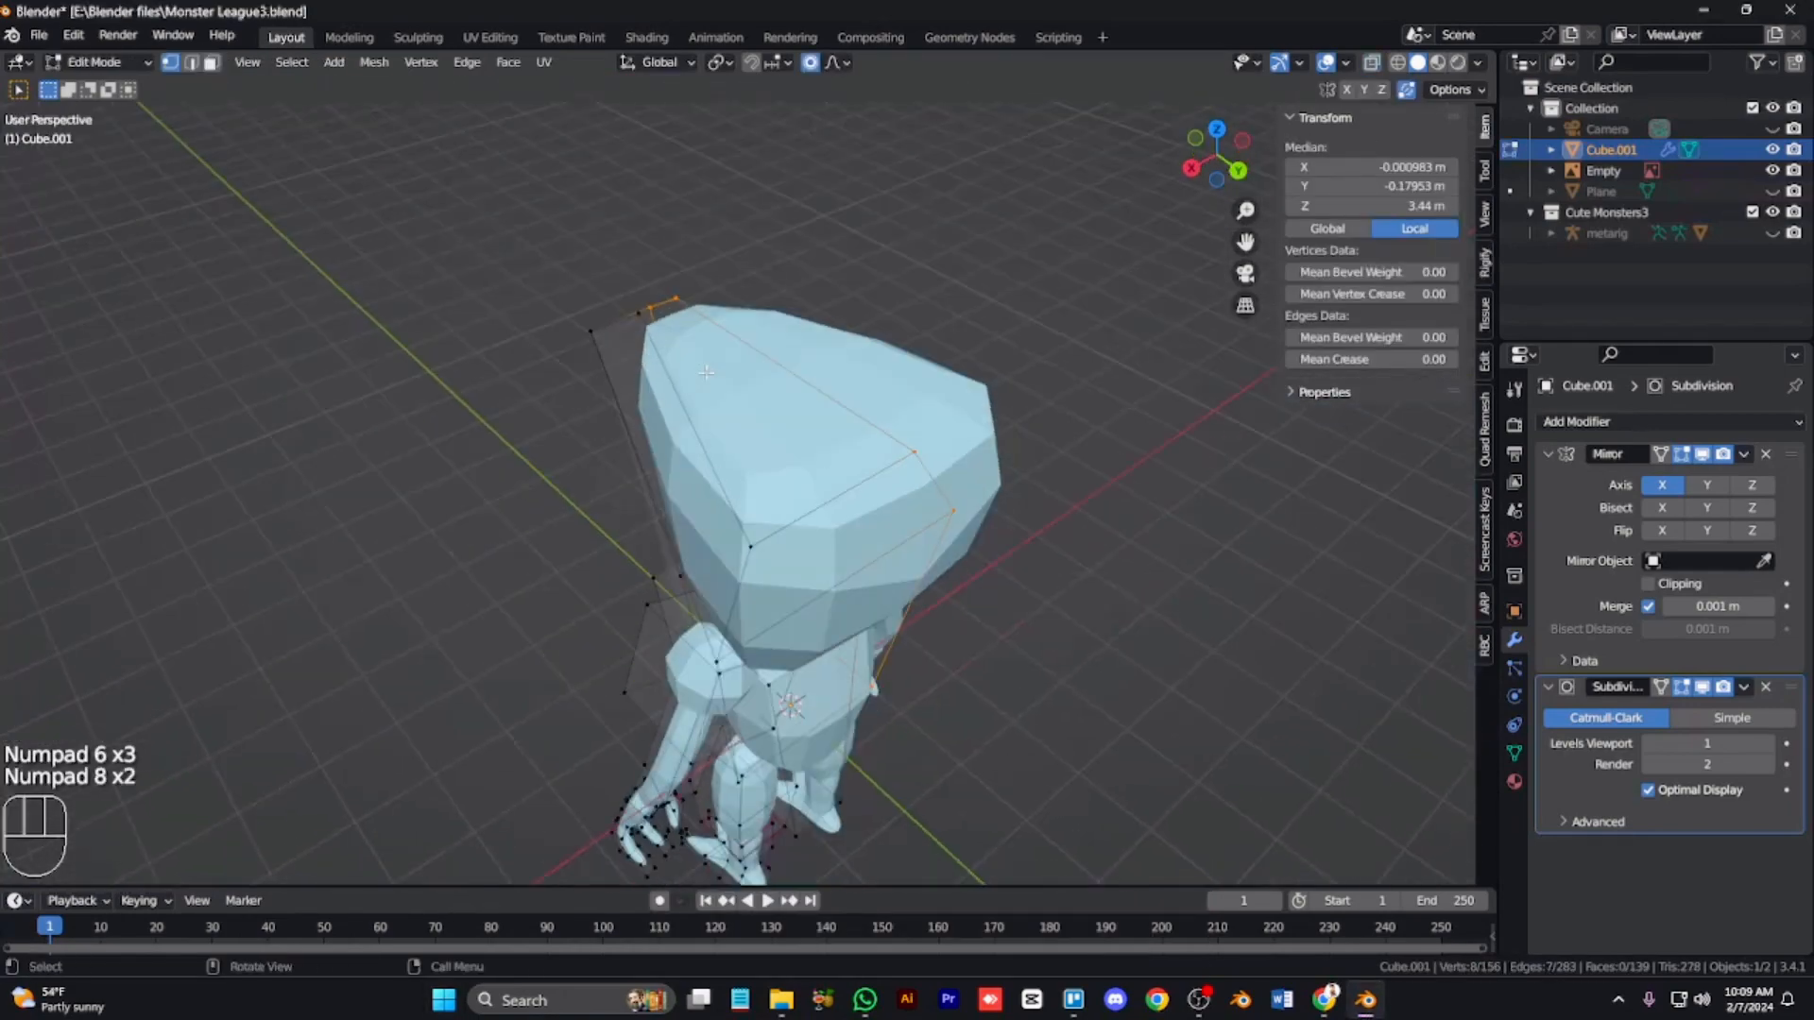
key("KP_4")
key("KP_4")
key("KP_4")
key("KP_4")
key("KP_4")
key("KP_4")
key("KP_2")
key("KP_4")
key("KP_2")
key("KP_4")
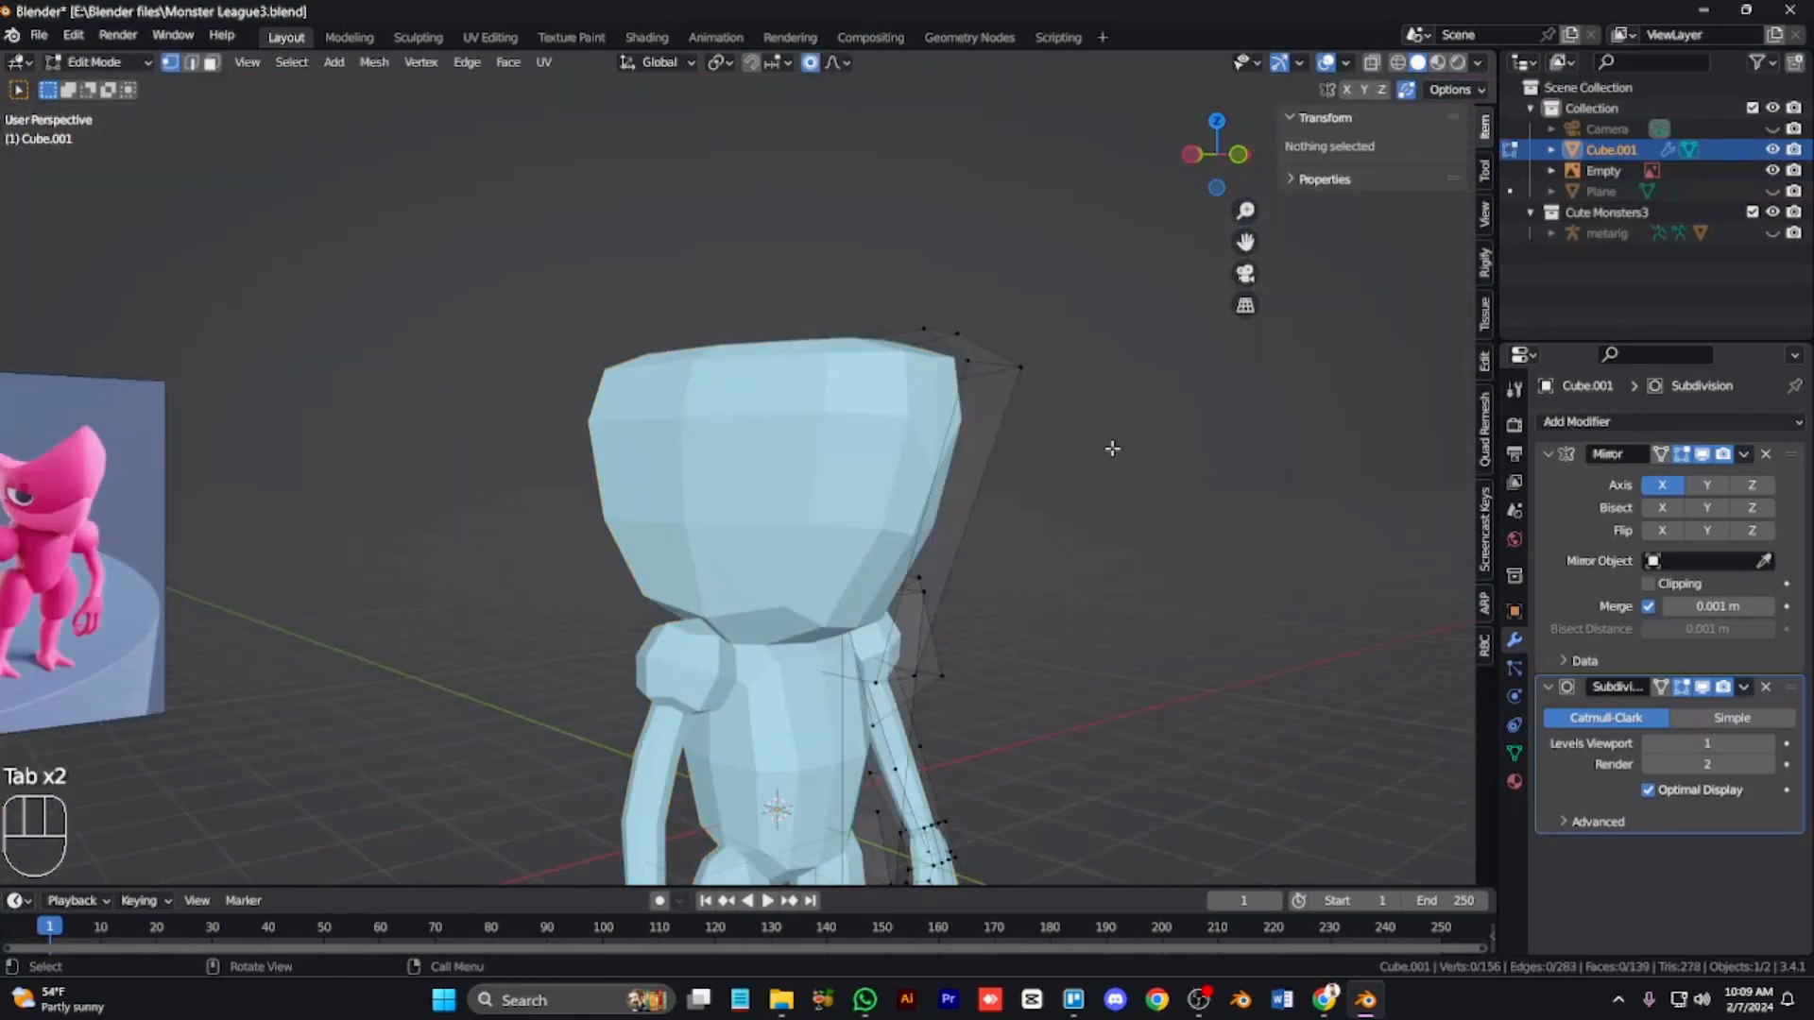
Step: Try to box-select and delete vertices along the head's side in front view
key("KP_1")
key("alt+z")
scroll(1087, 463, "down", 5)
left_click_drag(850, 543, 757, 316)
key("x")
left_click(757, 313)
Step: Select the head's centre edge loop in face mode and move it along X
scroll(915, 509, "up", 9)
key("3")
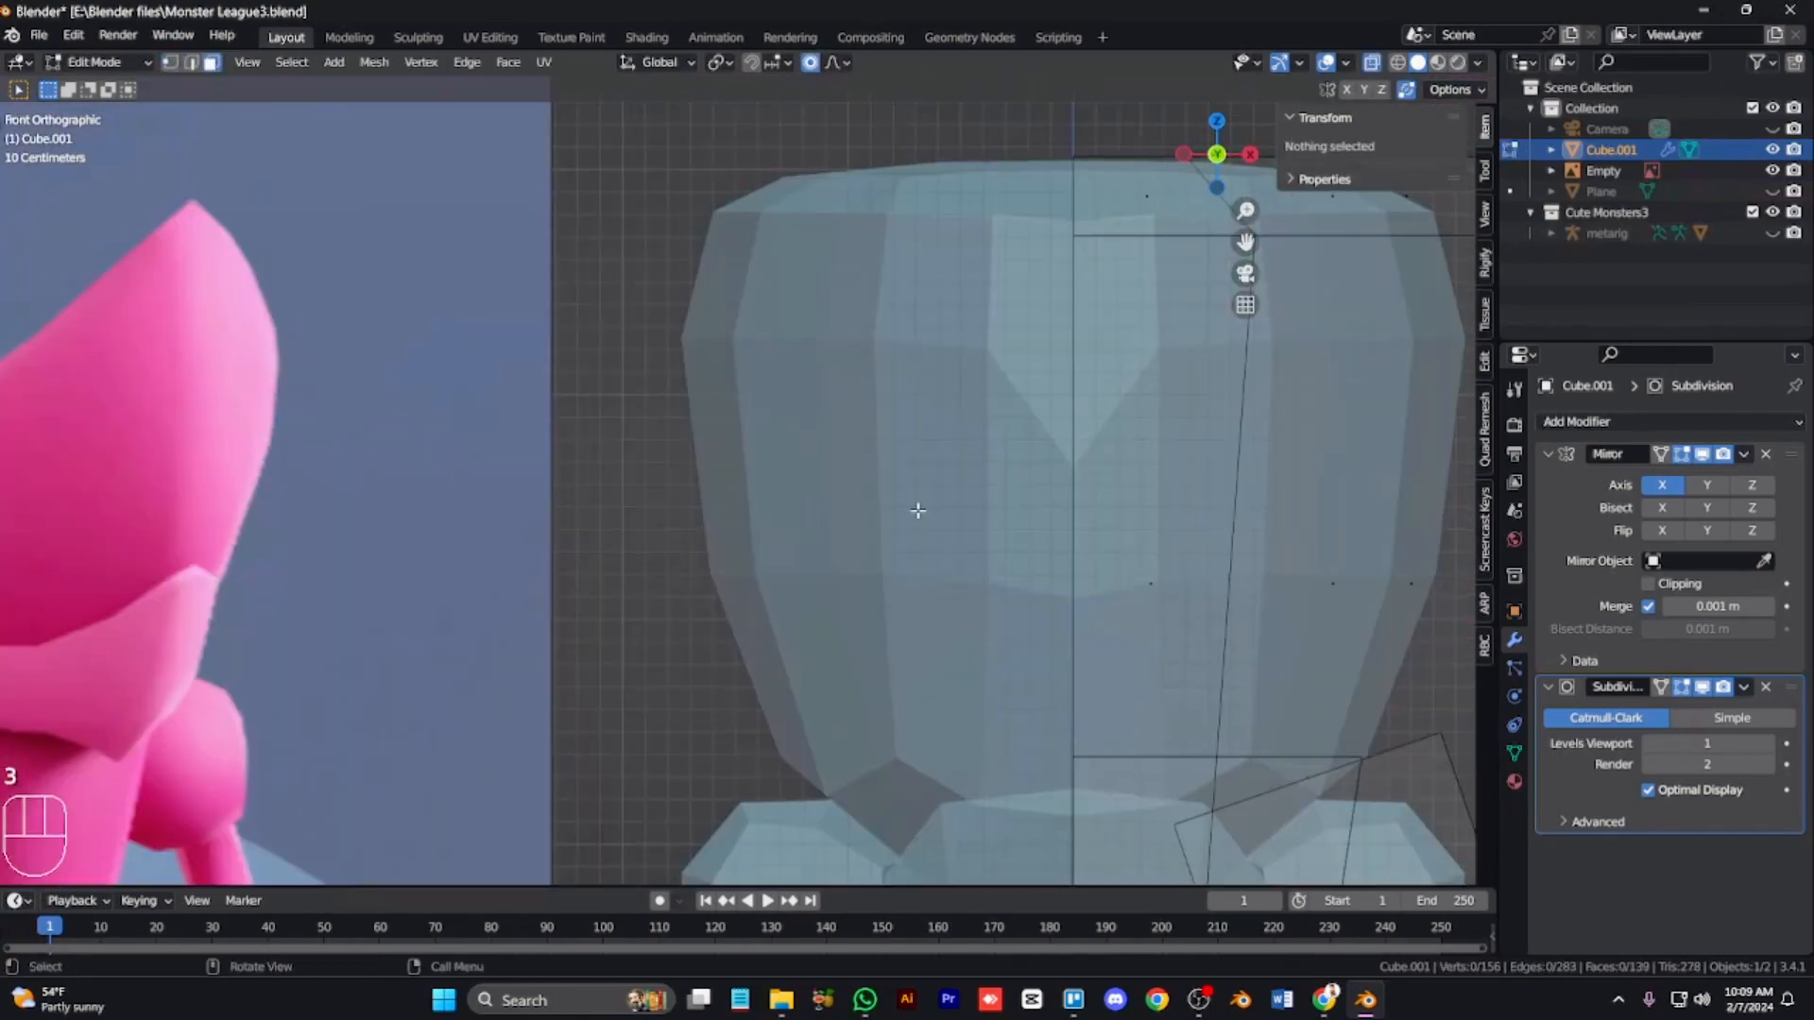
scroll(918, 510, "up", 3)
key("ctrl+KP_6")
key("ctrl+KP_6")
key("ctrl+KP_6")
key("ctrl+KP_6")
key("ctrl+KP_6")
key("ctrl+KP_6")
key("ctrl+KP_6")
key("ctrl+KP_6")
key("ctrl+KP_6")
key("ctrl+KP_6")
key("ctrl+KP_6")
key("ctrl+KP_6")
key("ctrl+KP_6")
key("ctrl+KP_6")
key("ctrl+KP_6")
key("ctrl+KP_6")
key("ctrl+KP_6")
key("ctrl+KP_6")
key("ctrl+KP_6")
key("ctrl+KP_6")
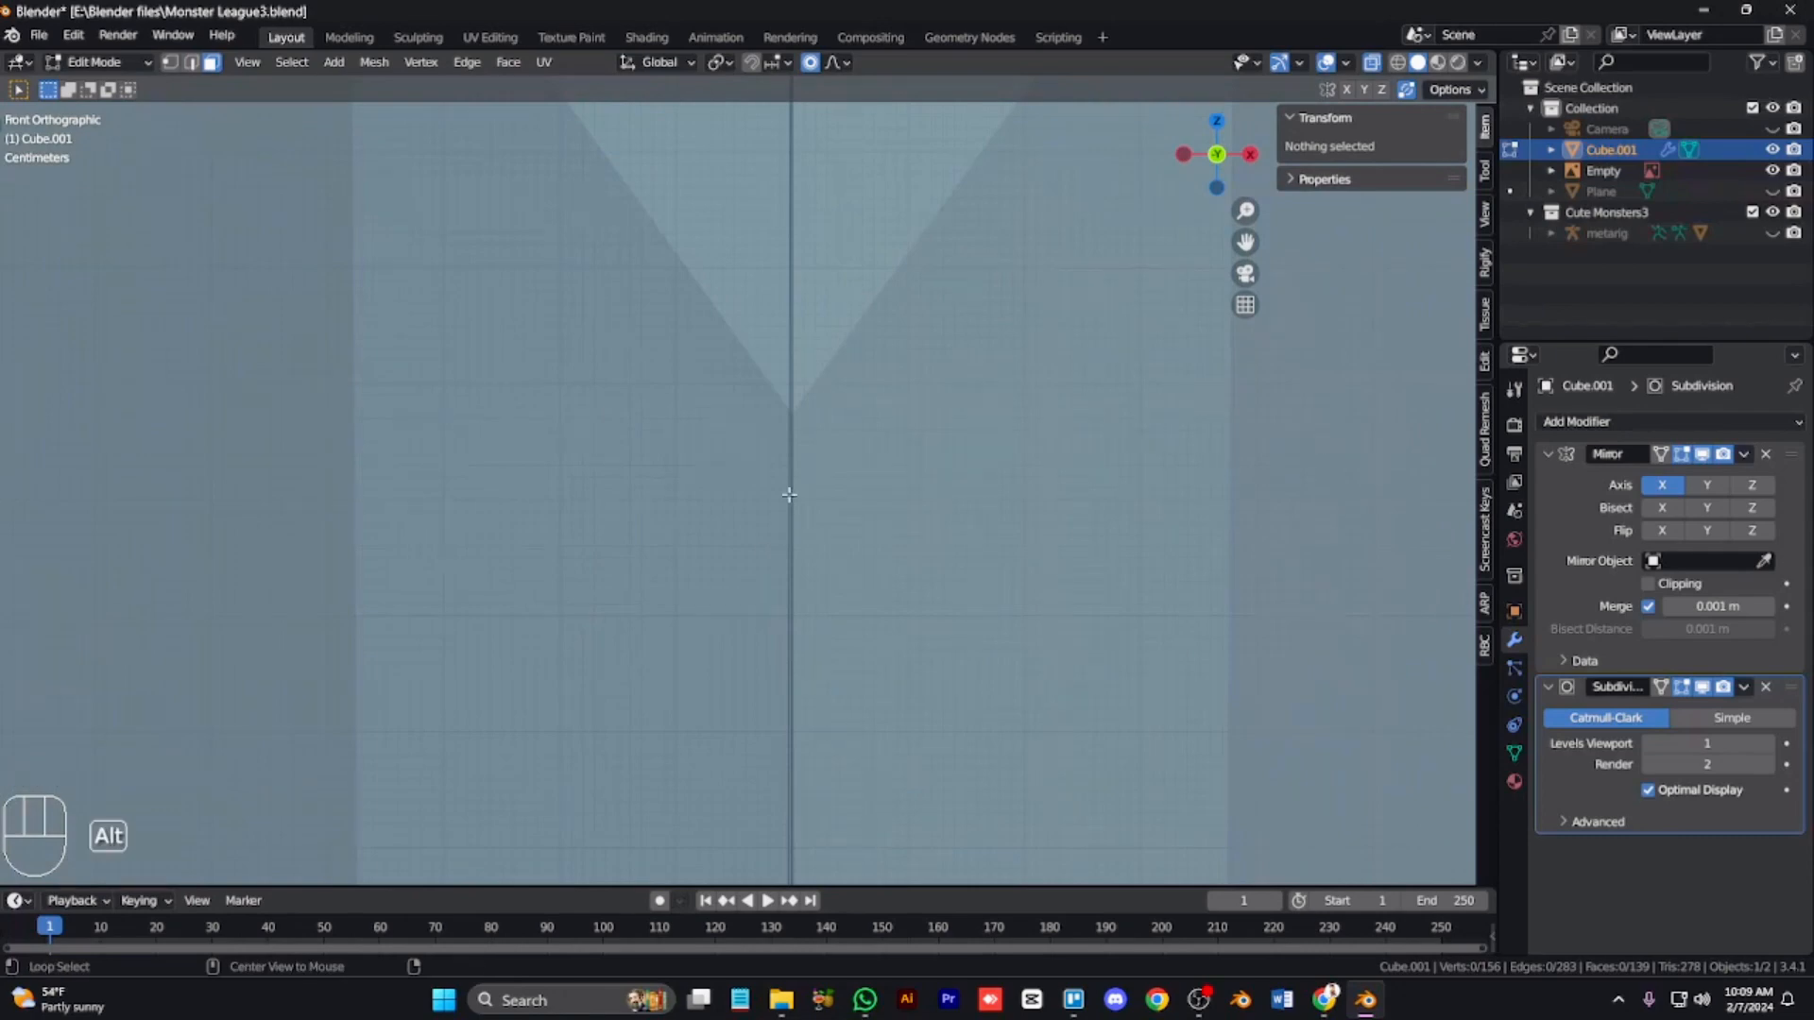
left_click(789, 494, "alt")
key("g")
key("x")
left_click(970, 459)
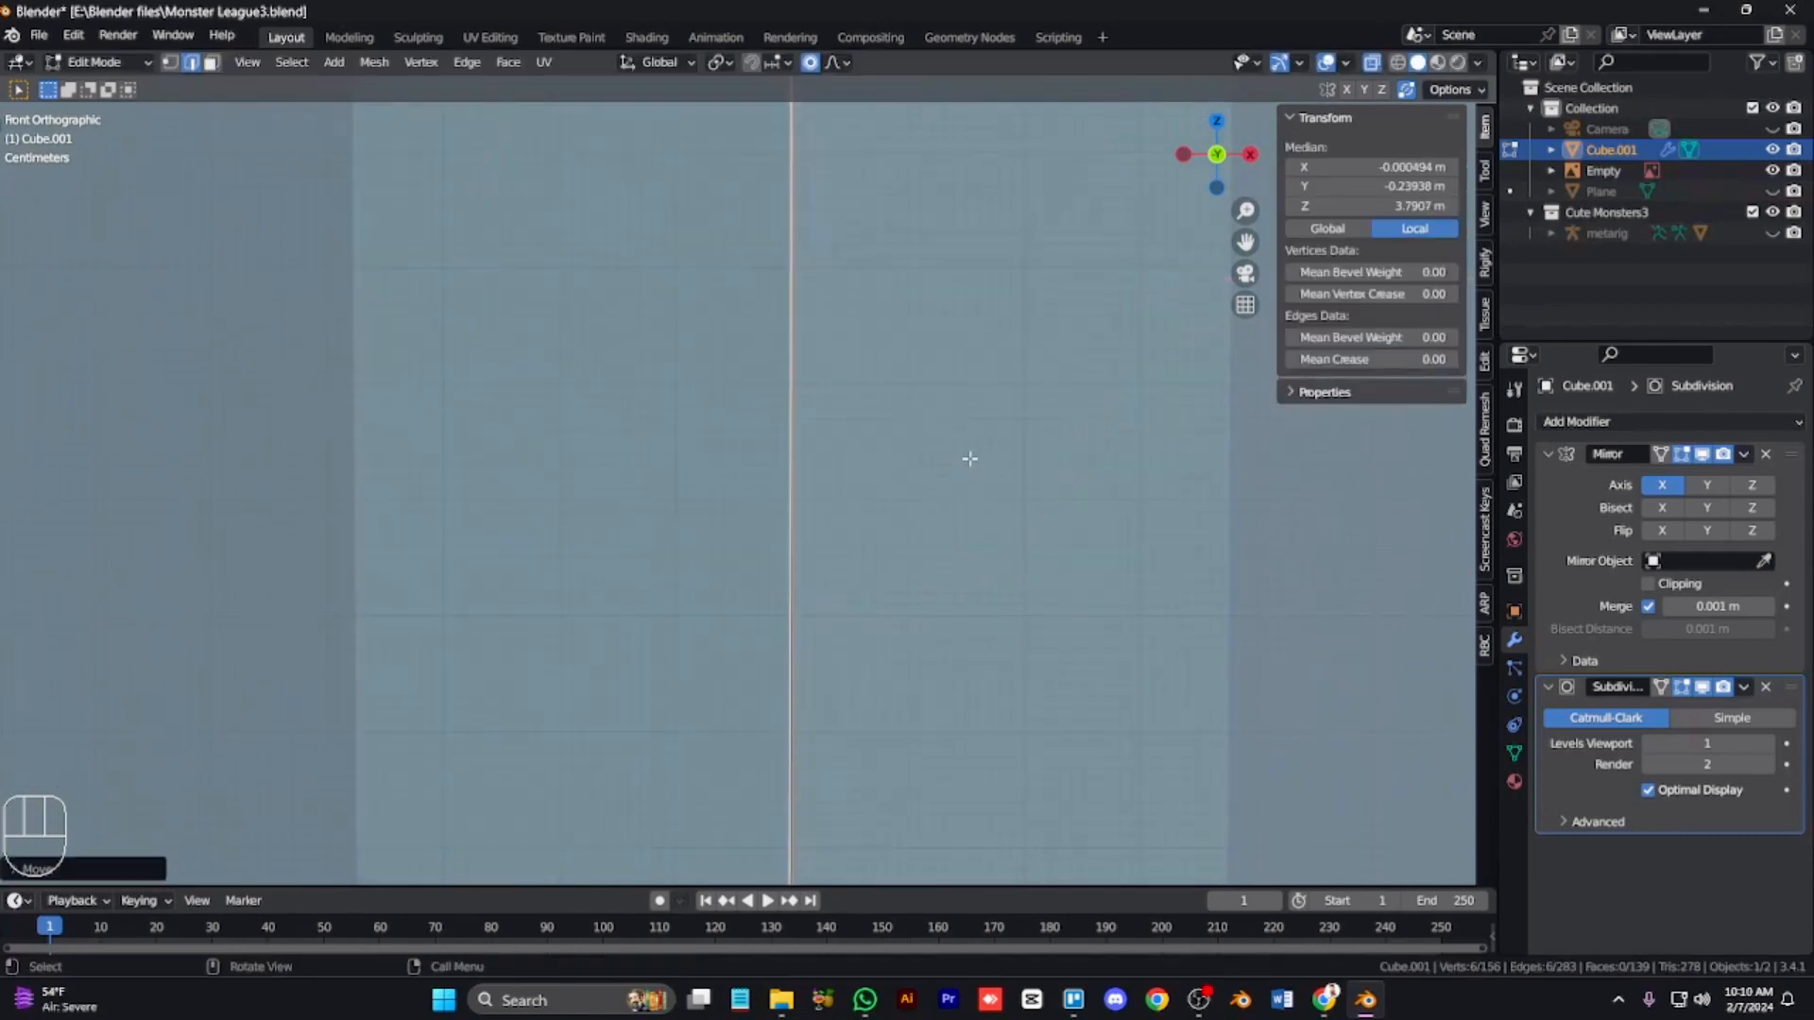
Step: Move the head's centre loop along X again with proportional editing
key("Tab")
scroll(967, 463, "down", 2)
key("alt+z")
key("KP_4")
key("KP_4")
key("Tab")
key("g")
key("x")
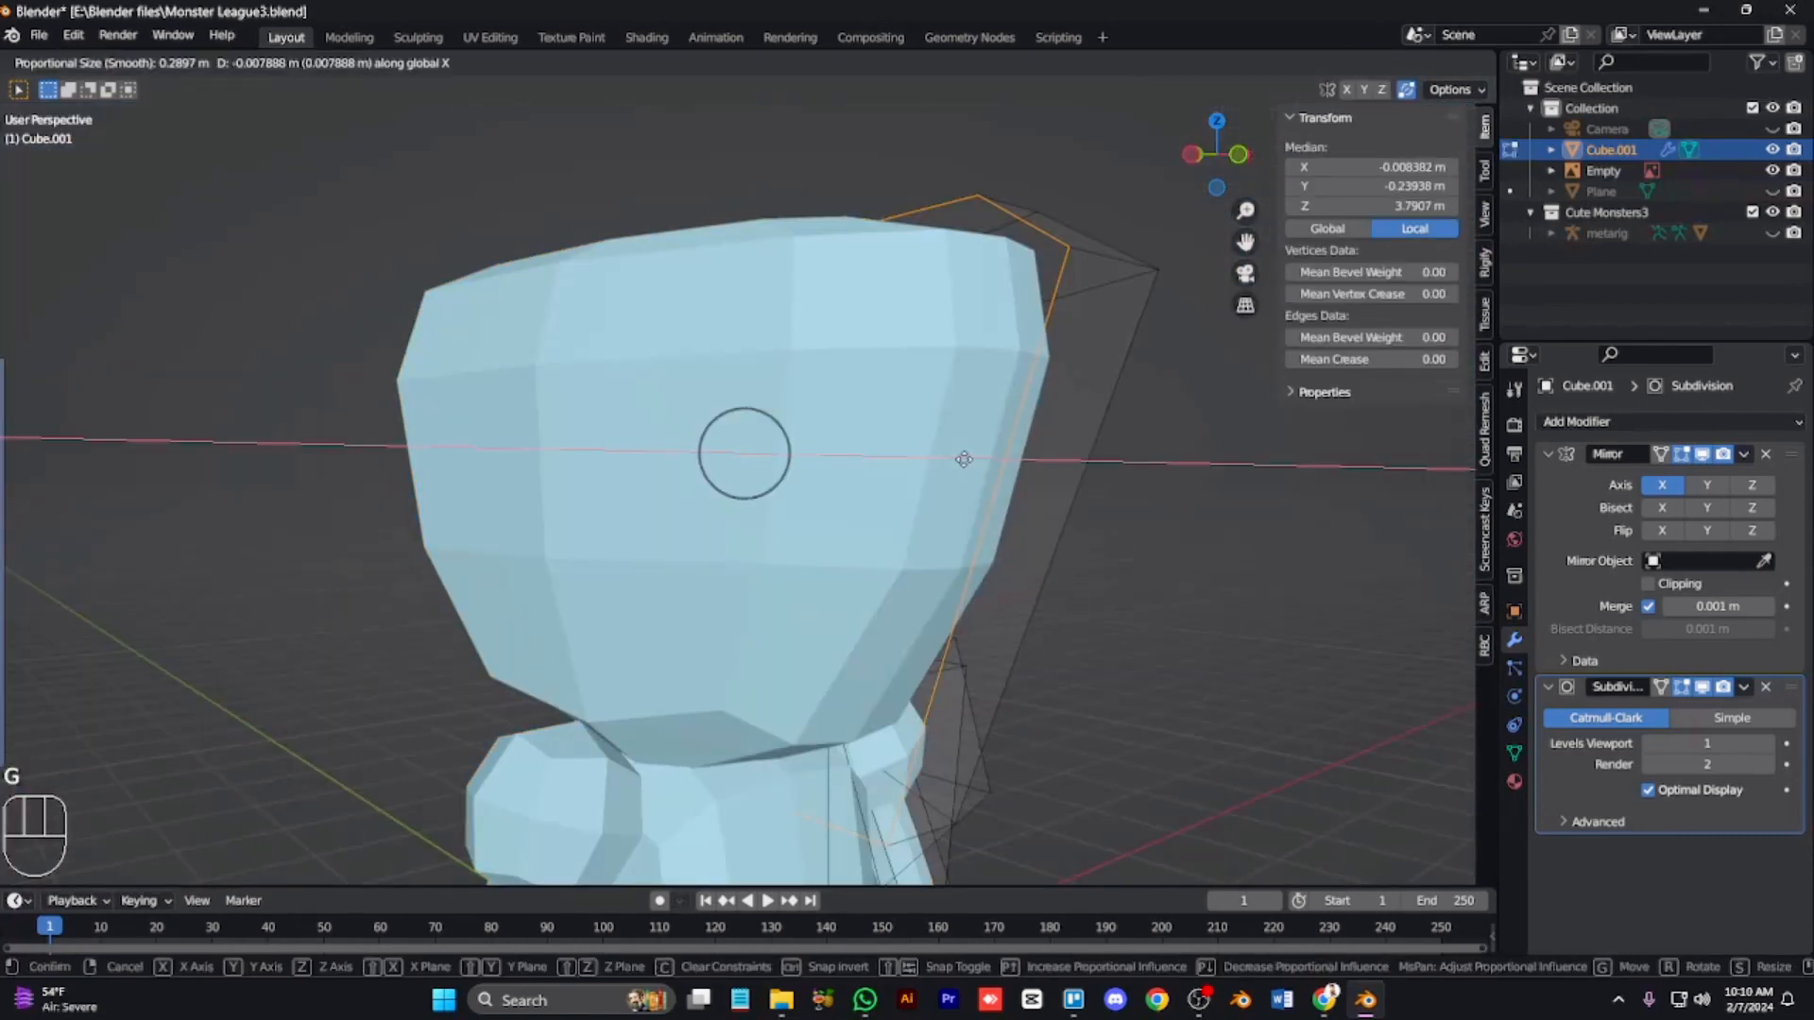
right_click(1214, 473)
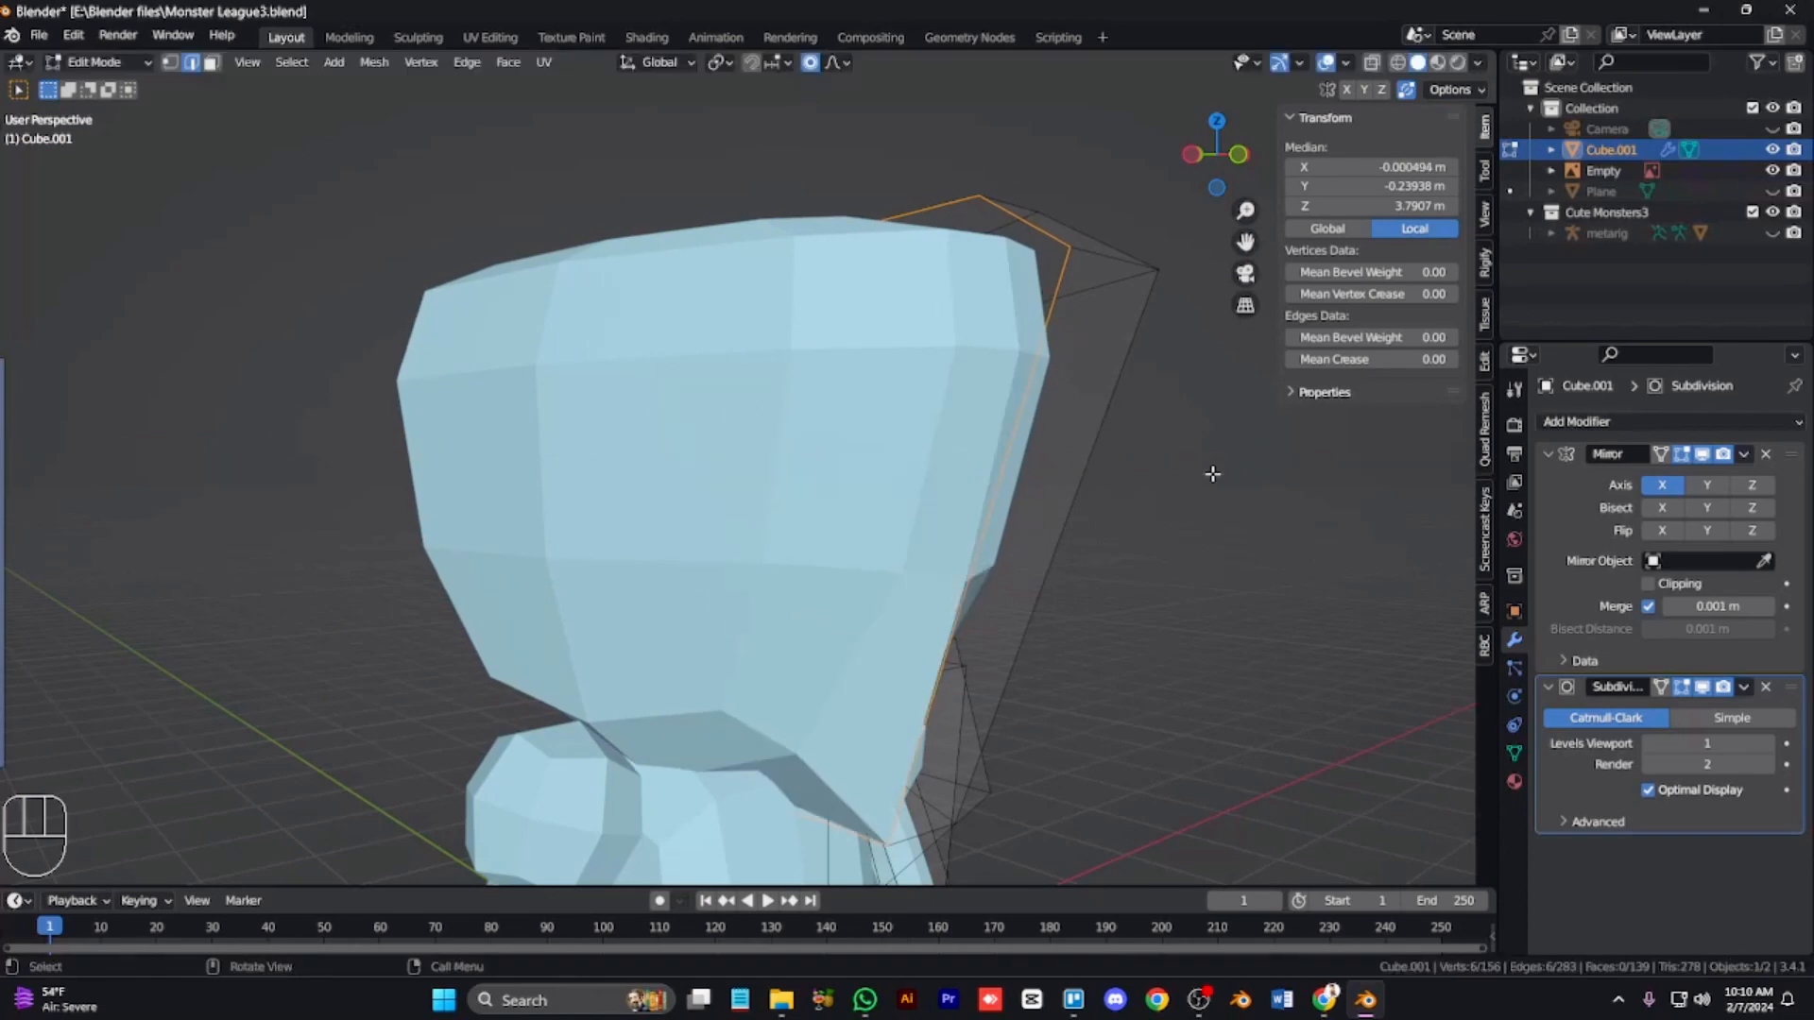
key("Tab")
key("Tab")
key("g")
key("x")
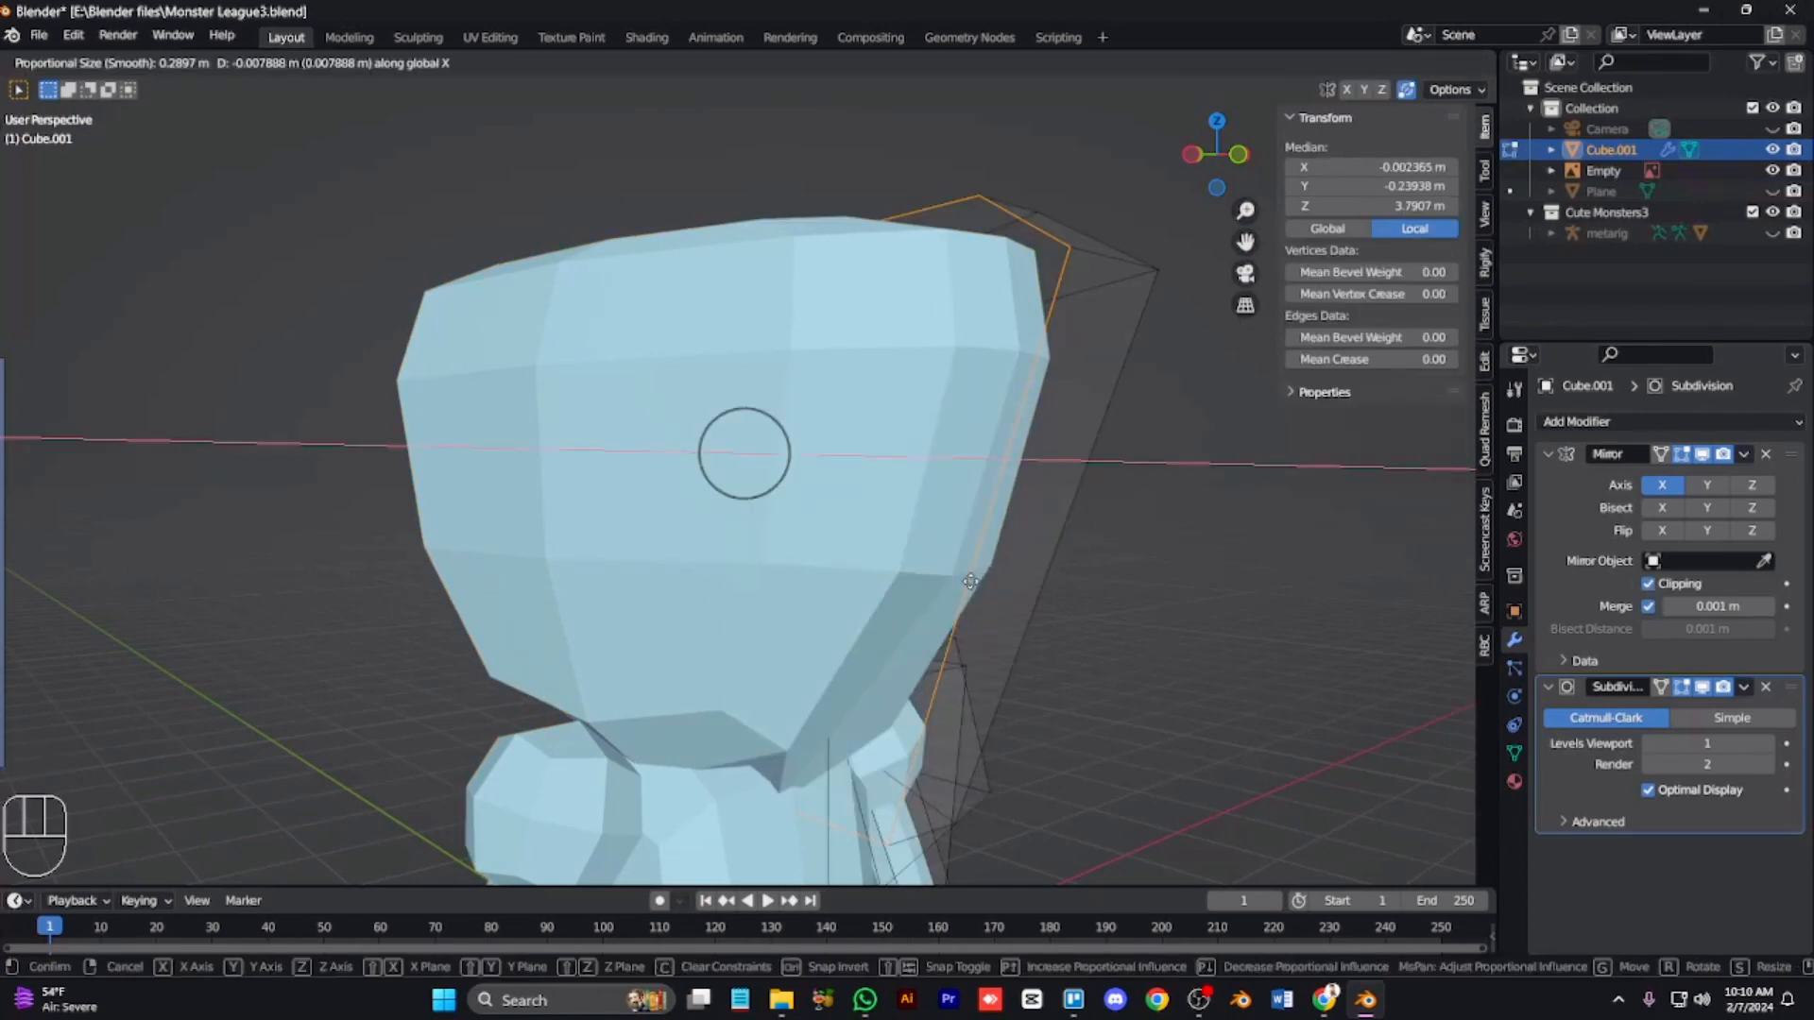
key("Tab")
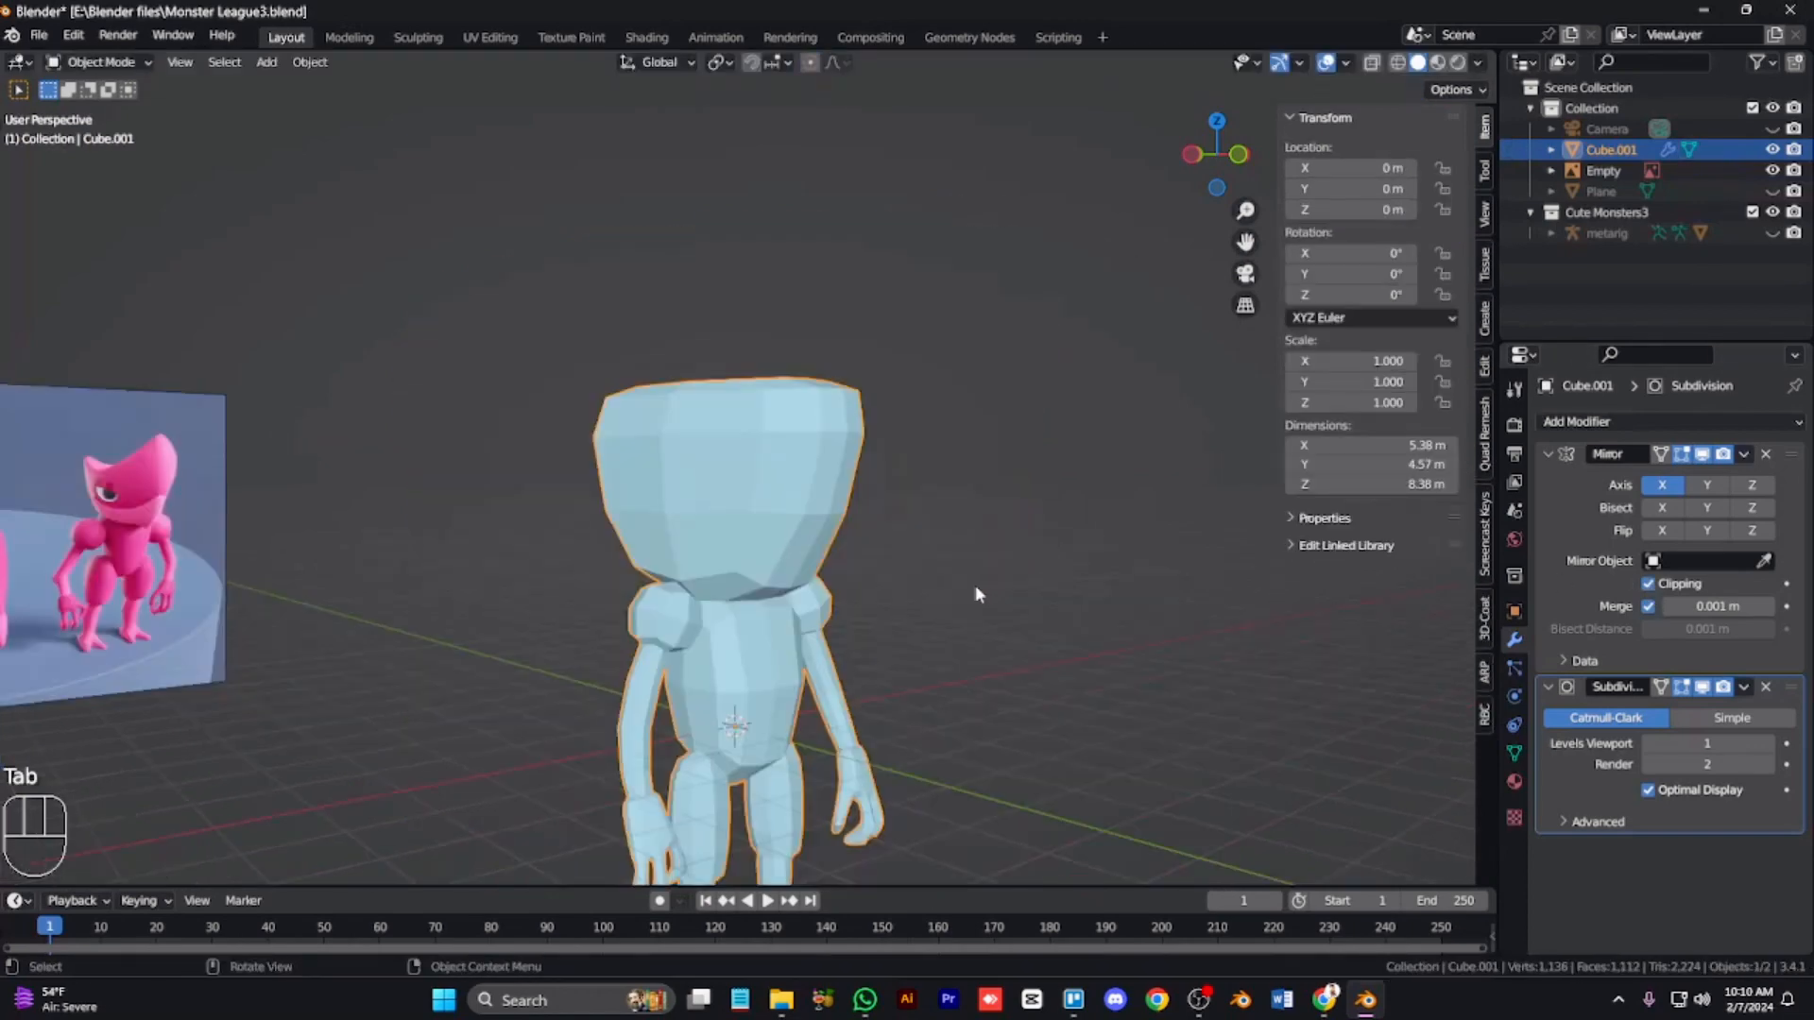
Step: Apply the Mirror and Subdivision modifiers in Object Mode
key("KP_1")
key("KP_1")
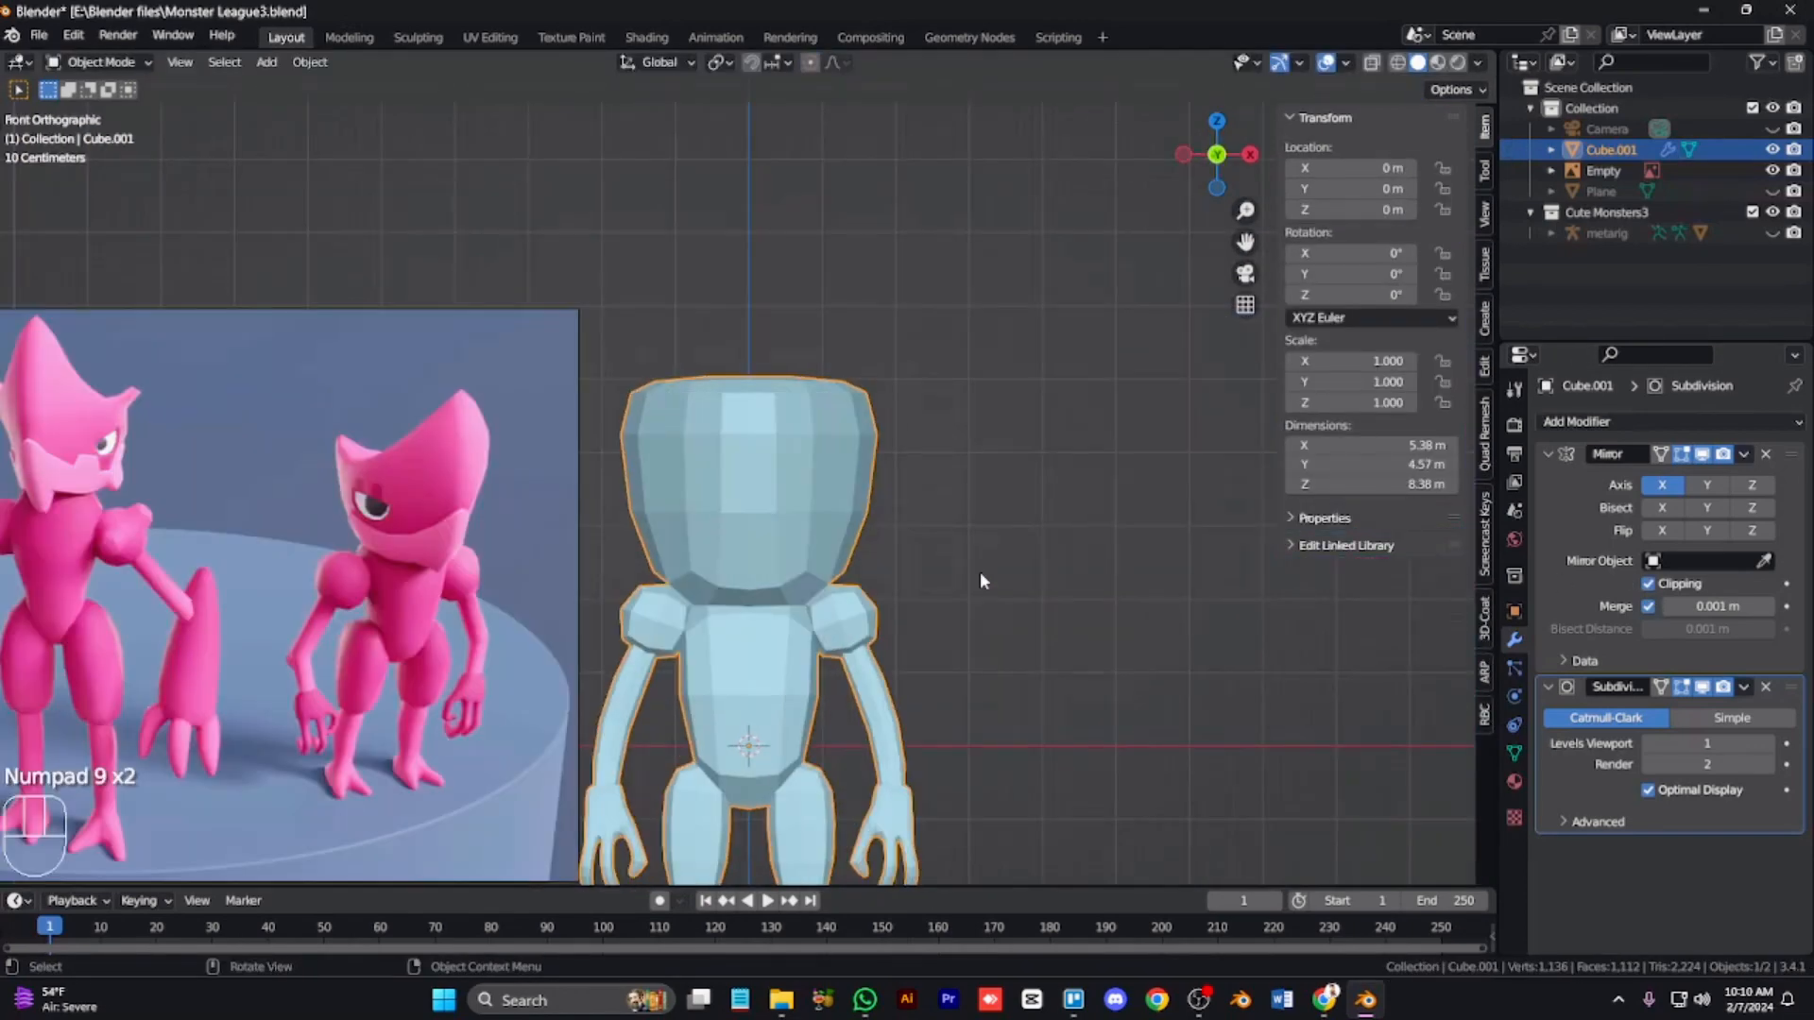
key("Tab")
key("Tab")
key("ctrl+a")
key("ctrl+a")
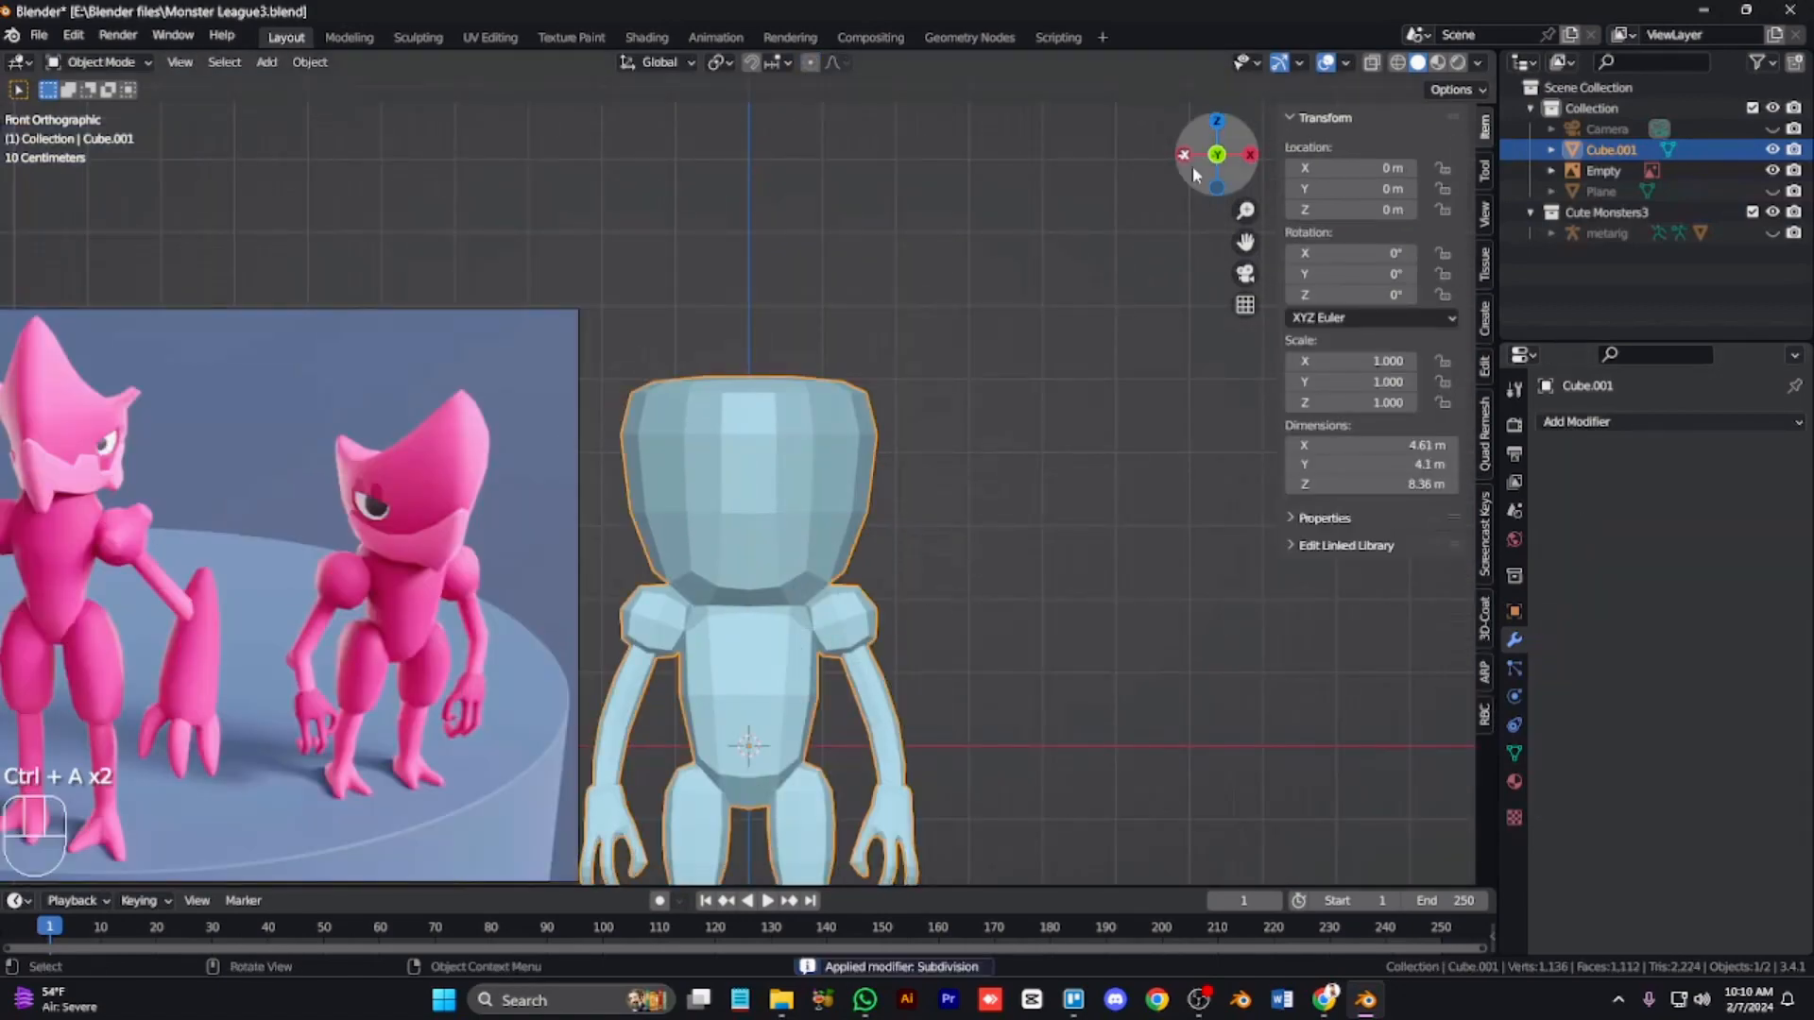
Step: Add a level-1 Subdivision Surface modifier and remove it again
mouse_move(1194, 172)
left_mouse_down()
mouse_move(1134, 303)
mouse_move(1192, 181)
left_mouse_up()
key("KP_1")
key("ctrl+1")
key("Tab")
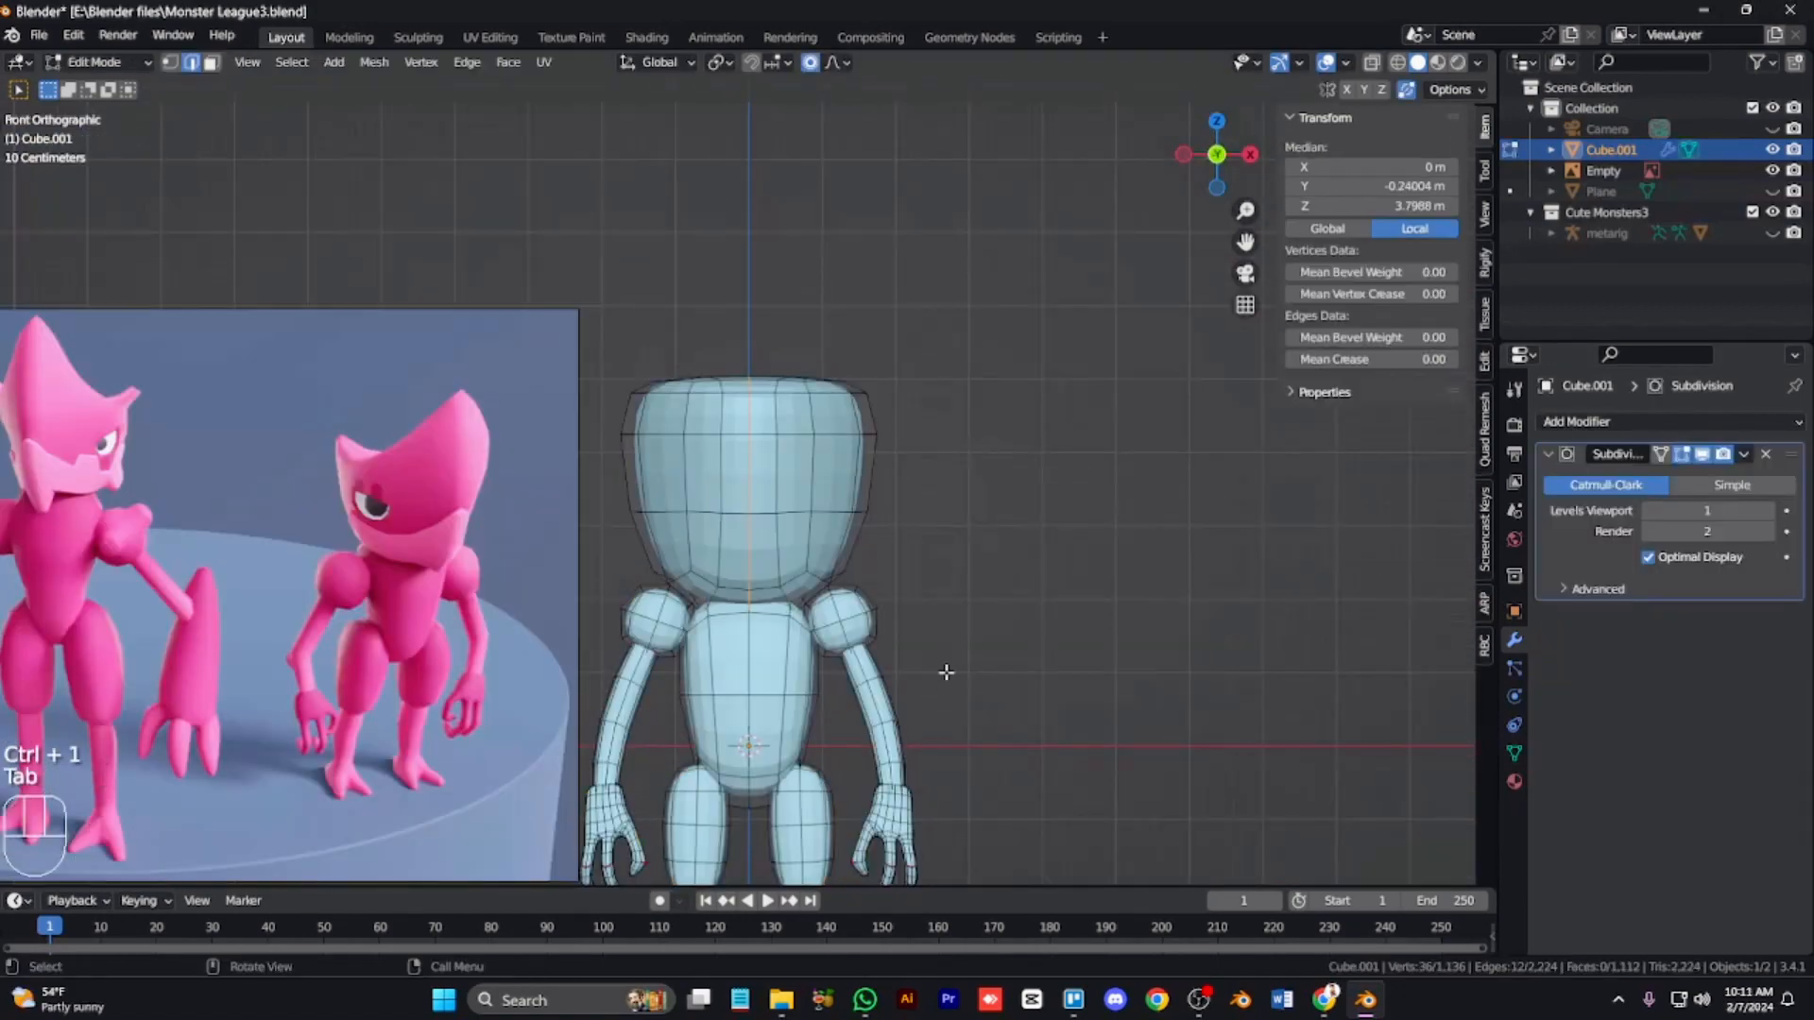
key("Tab")
key("Tab")
left_click(1766, 454)
key("Tab")
Step: Shade the character smooth and check it from another angle
right_click(816, 582)
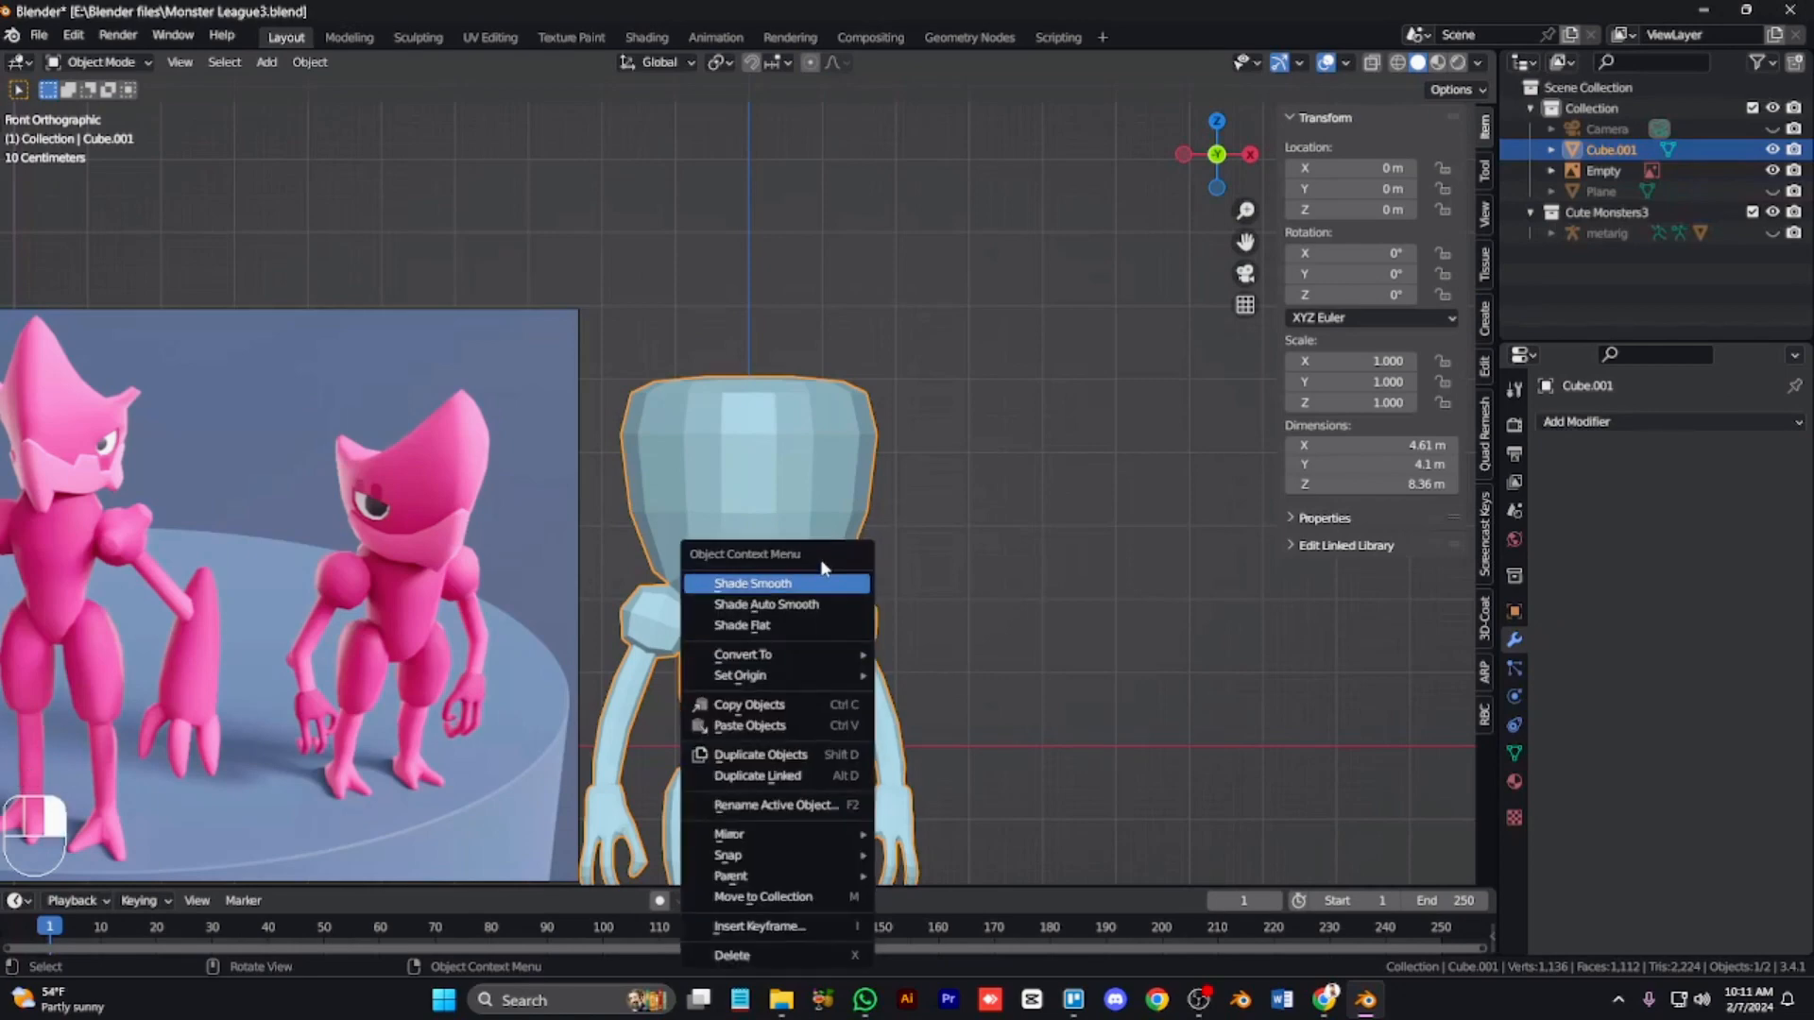
left_click(818, 582)
right_click(819, 590)
left_click(819, 584)
key("z")
key("KP_4")
key("KP_4")
key("KP_4")
key("KP_4")
key("KP_4")
key("KP_4")
key("KP_4")
key("KP_4")
key("KP_4")
key("KP_4")
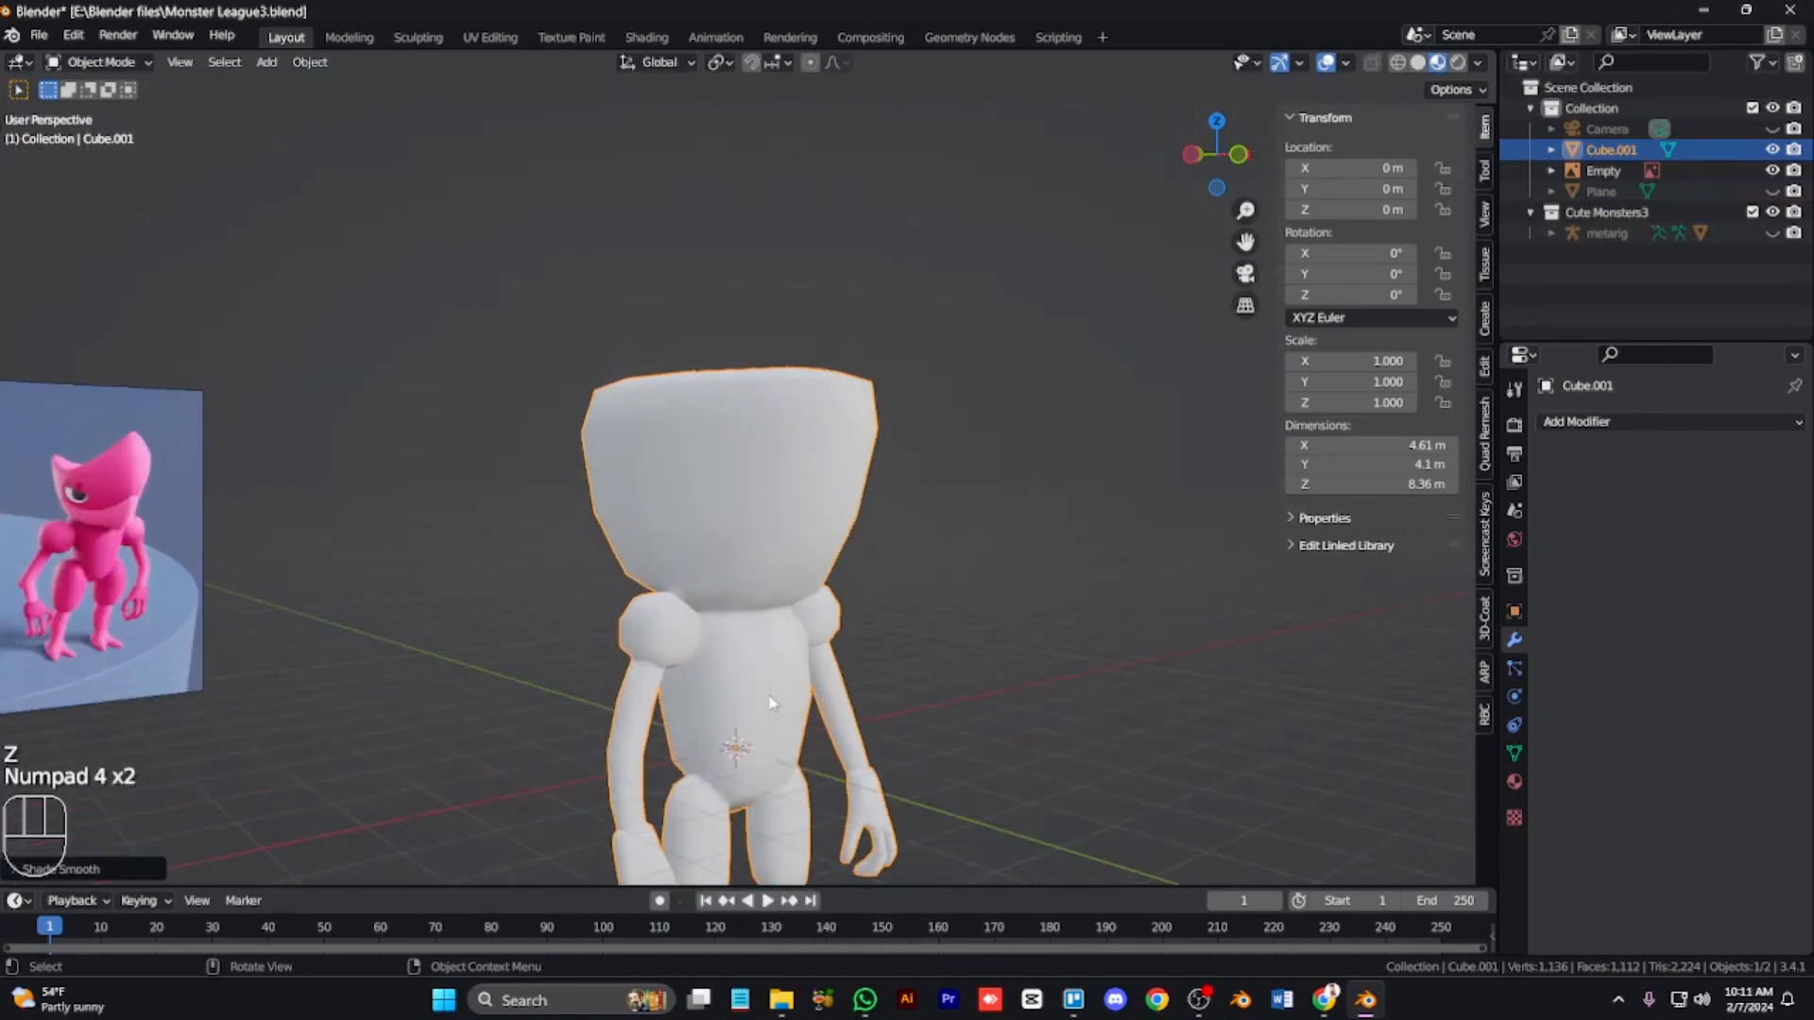
key("KP_1")
key("z")
key("z")
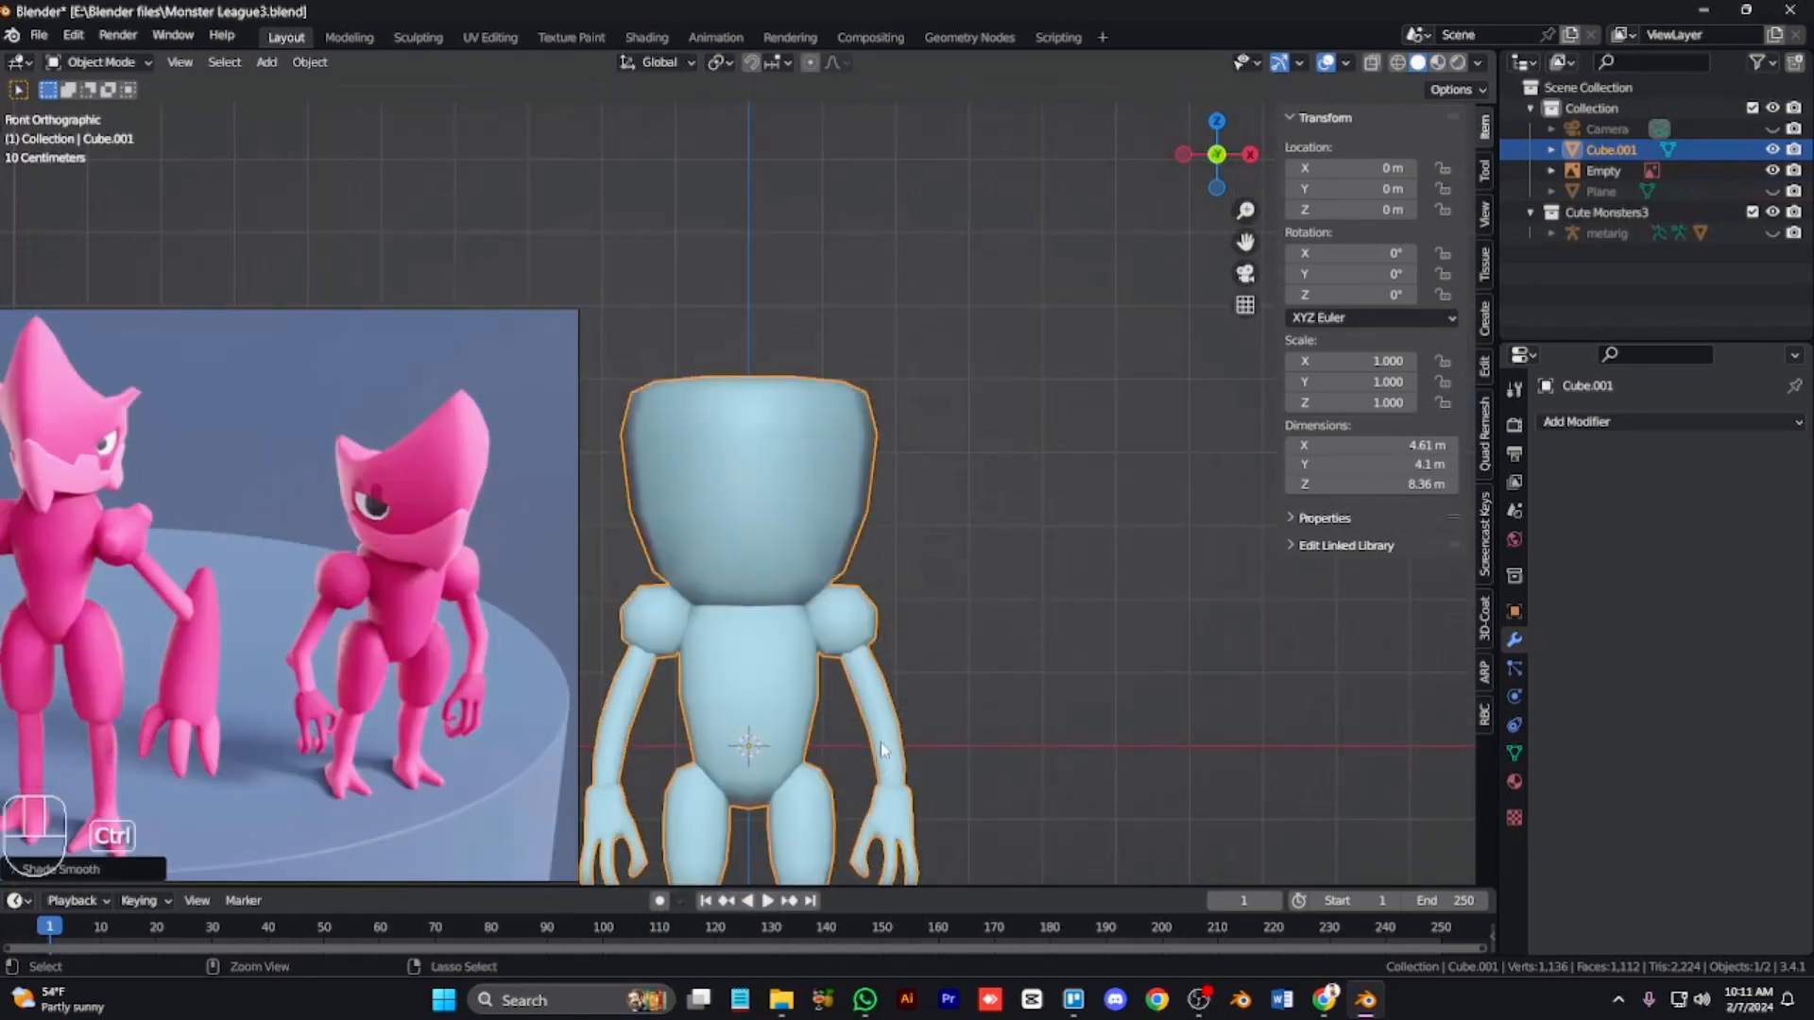
Step: Add a level-1 Subdivision Surface modifier and a Mirror modifier, placing Mirror first in the stack
key("ctrl+1")
right_click(813, 580)
left_click(799, 620)
left_click(1668, 422)
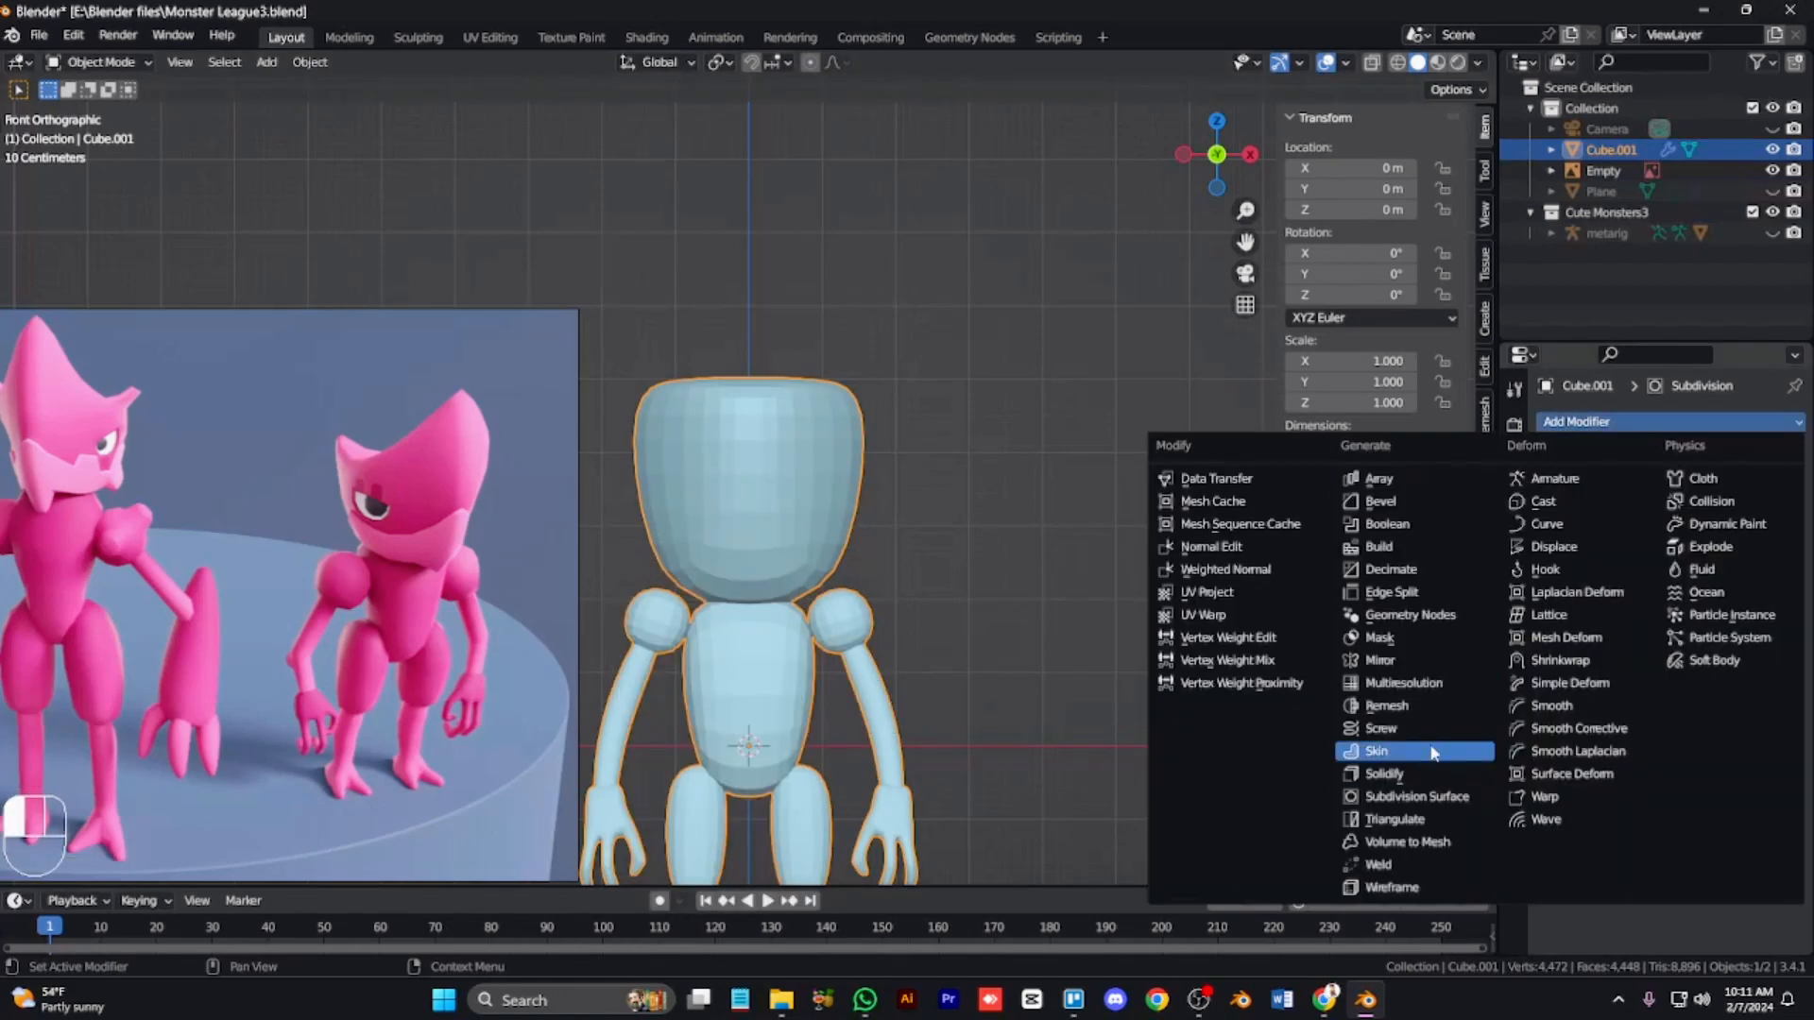
left_click(1415, 661)
left_click_drag(1792, 640, 1789, 473)
Step: Delete all vertices on the negative-X half of the mesh in X-ray front view
key("Tab")
scroll(487, 616, "down", 3)
key("1")
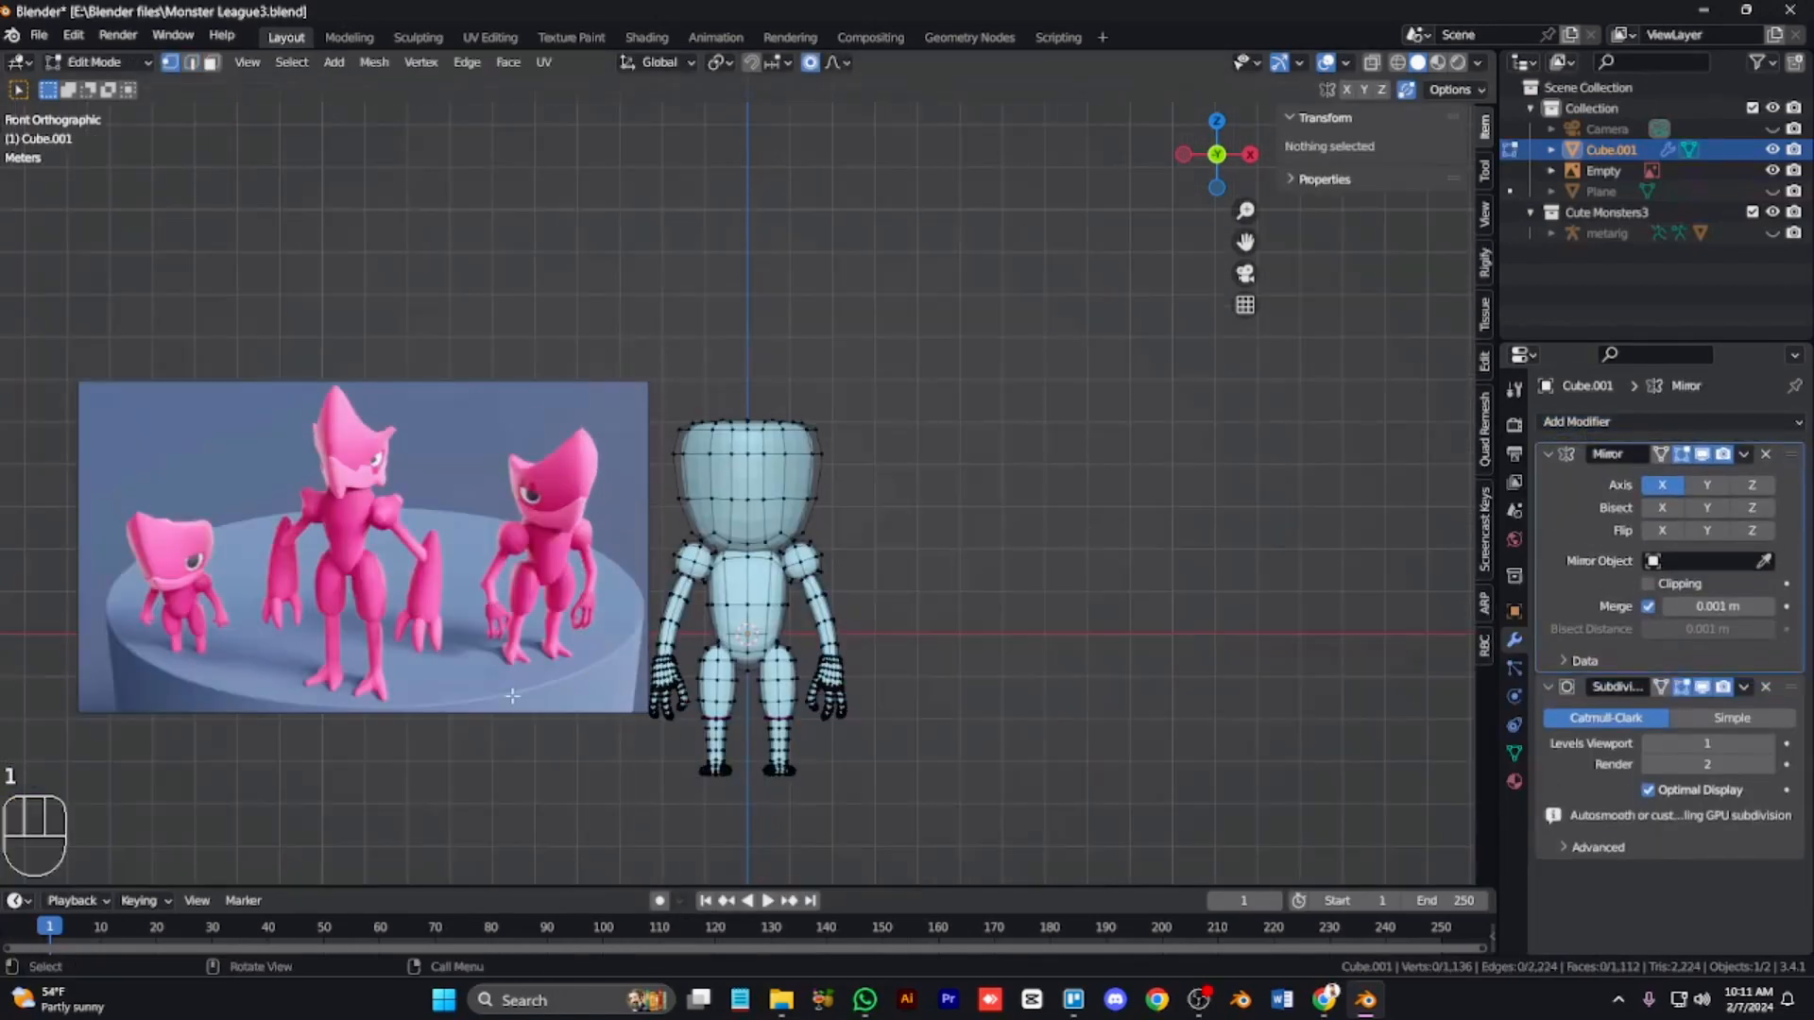
key("alt+z")
left_click_drag(742, 831, 605, 383)
key("x")
left_click(740, 474)
left_click_drag(737, 743, 721, 669)
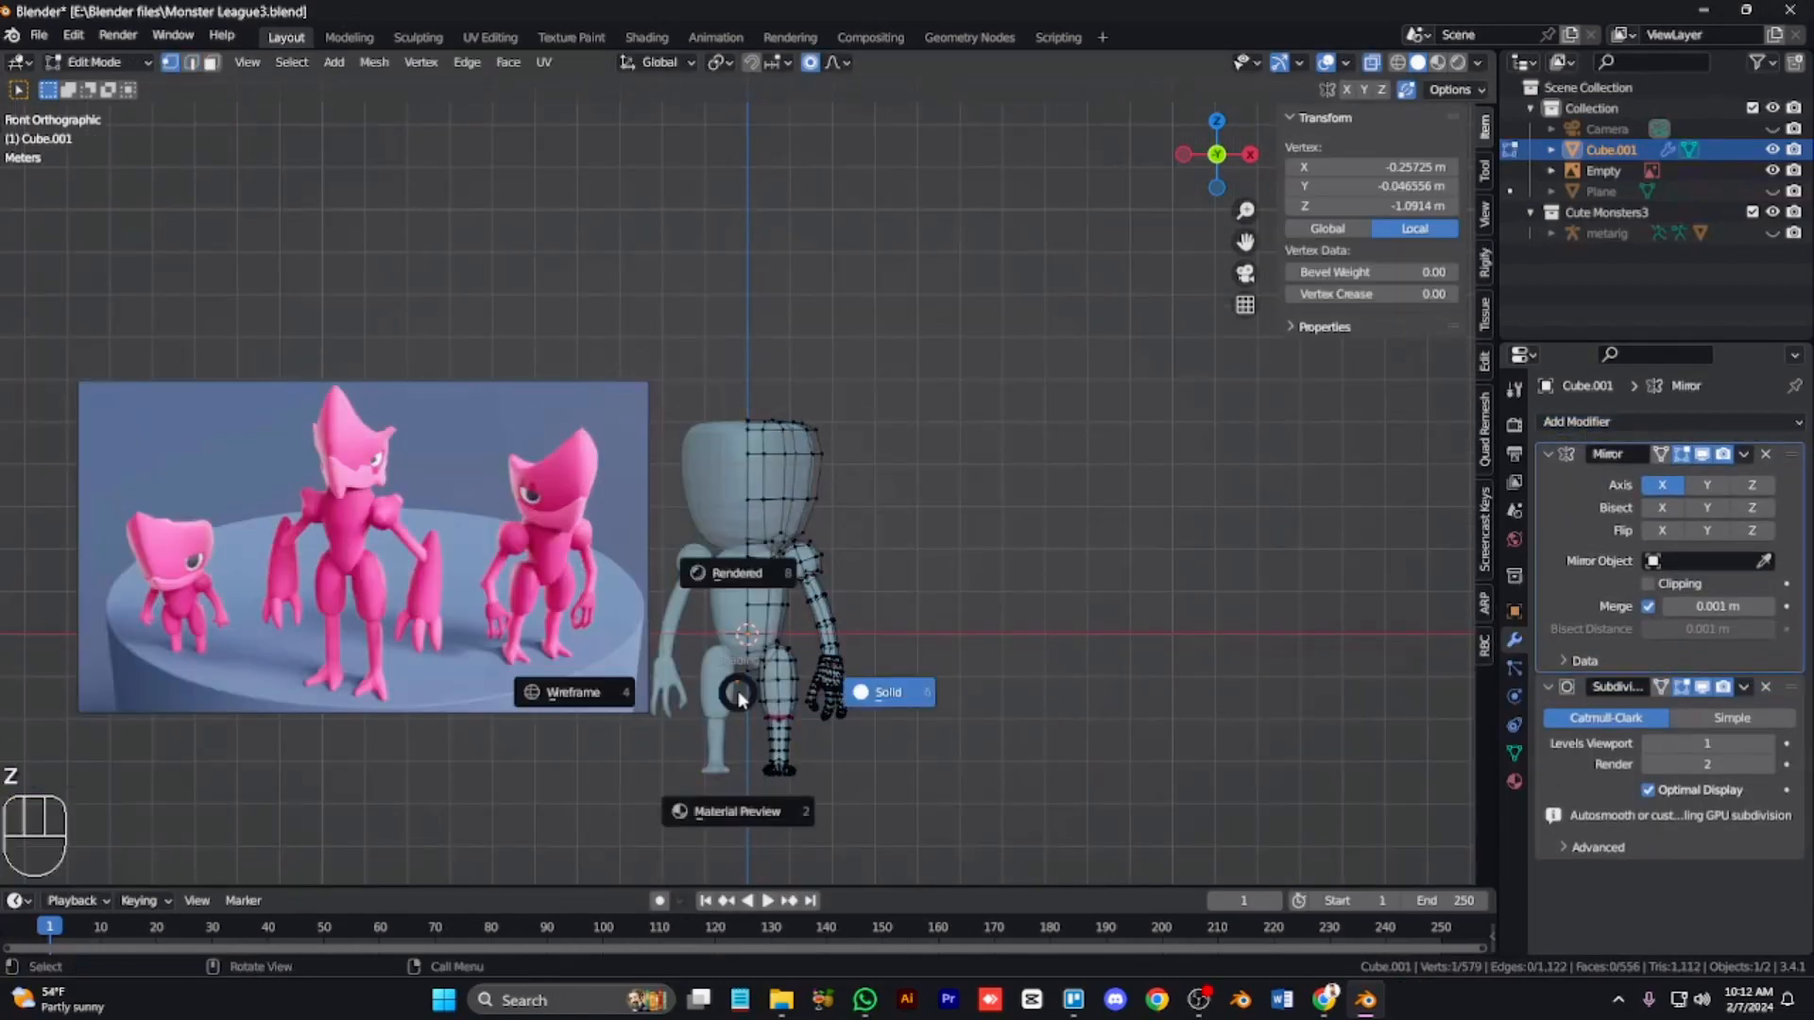
Step: Vertex-slide two vertices on the head's lower side to form a curved jaw line
key("Tab")
key("Tab")
key("alt+z")
scroll(902, 521, "up", 5)
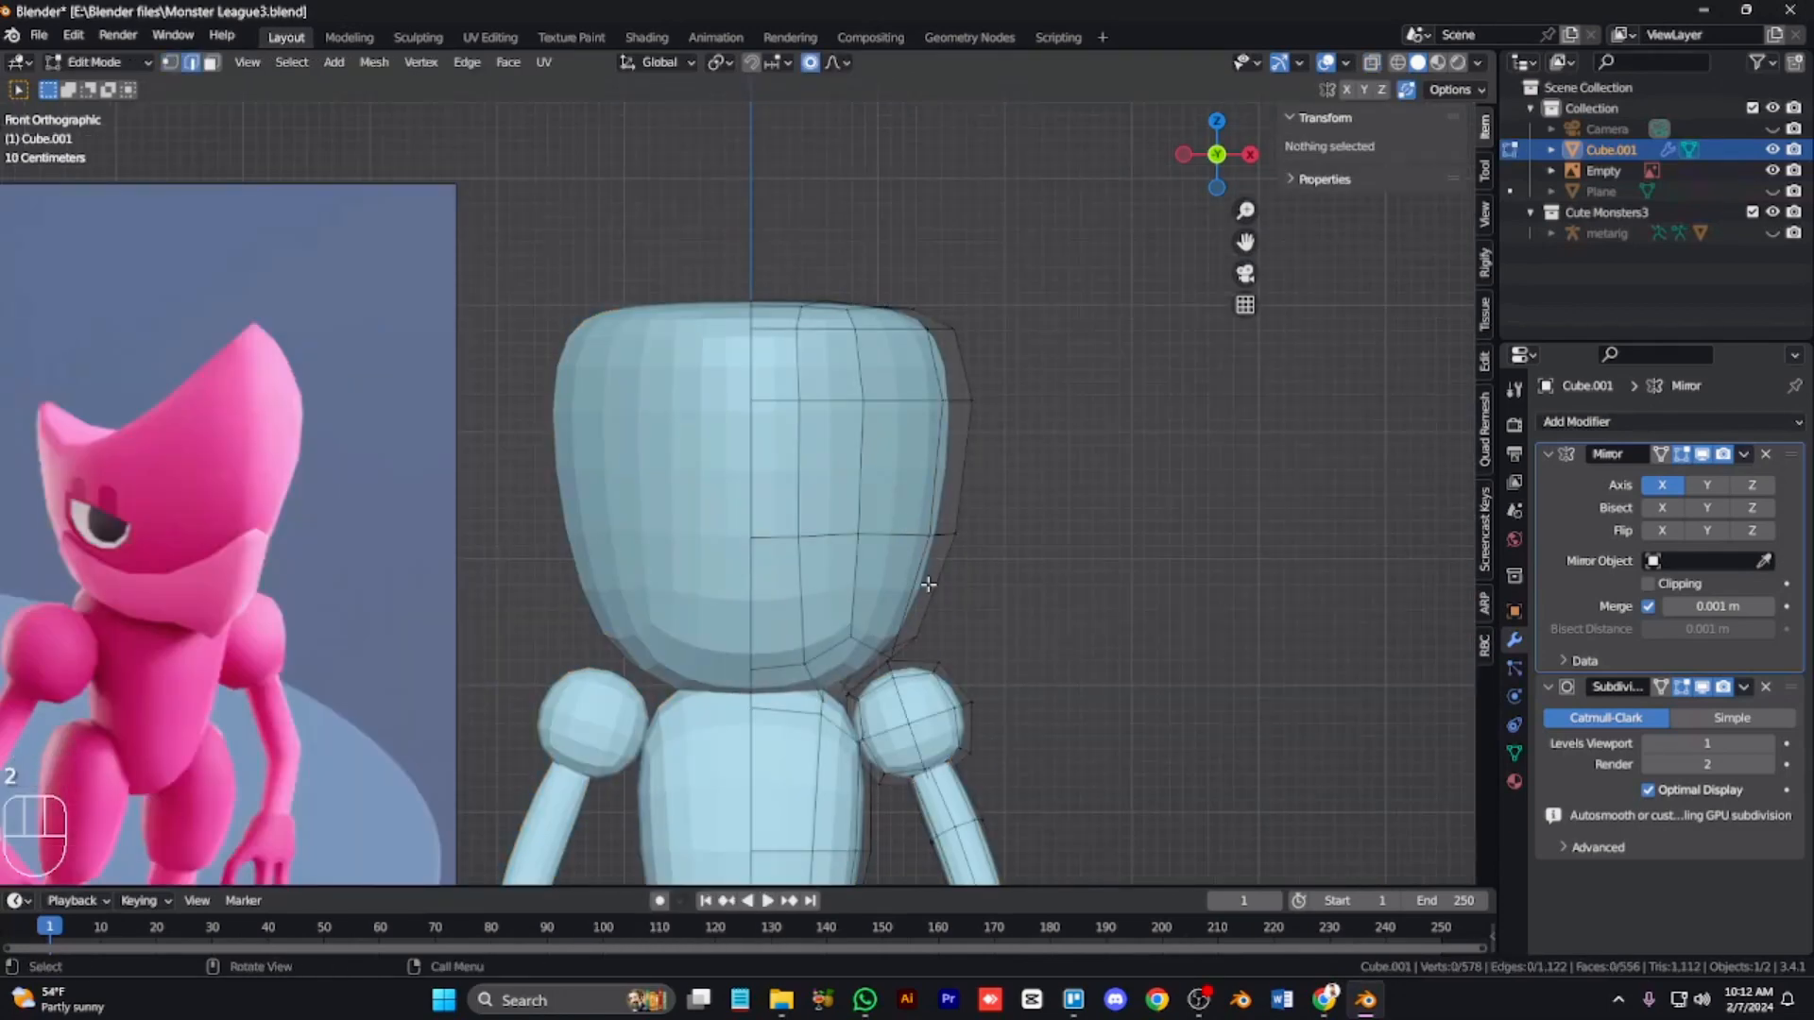
key("g")
key("g")
left_click(858, 554)
left_click(859, 559)
key("g")
key("g")
left_click(860, 567)
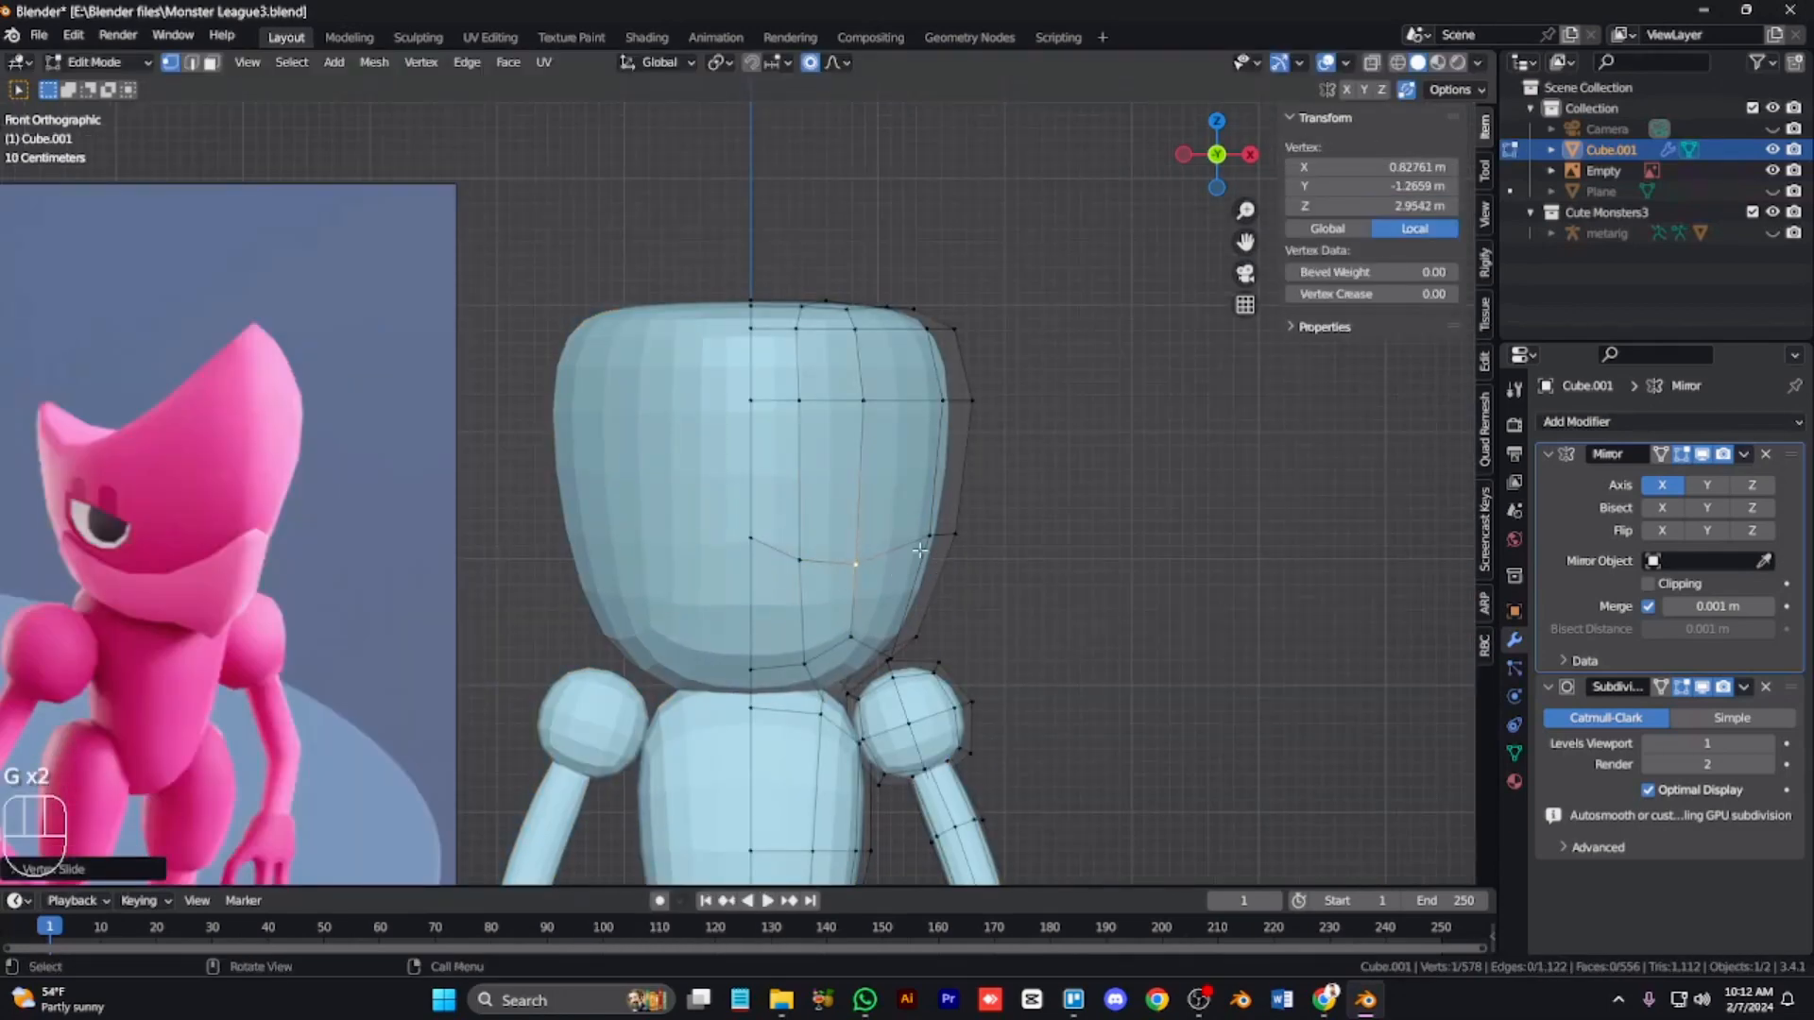
left_click(932, 536)
key("g")
key("g")
left_click(943, 559)
right_click(900, 678)
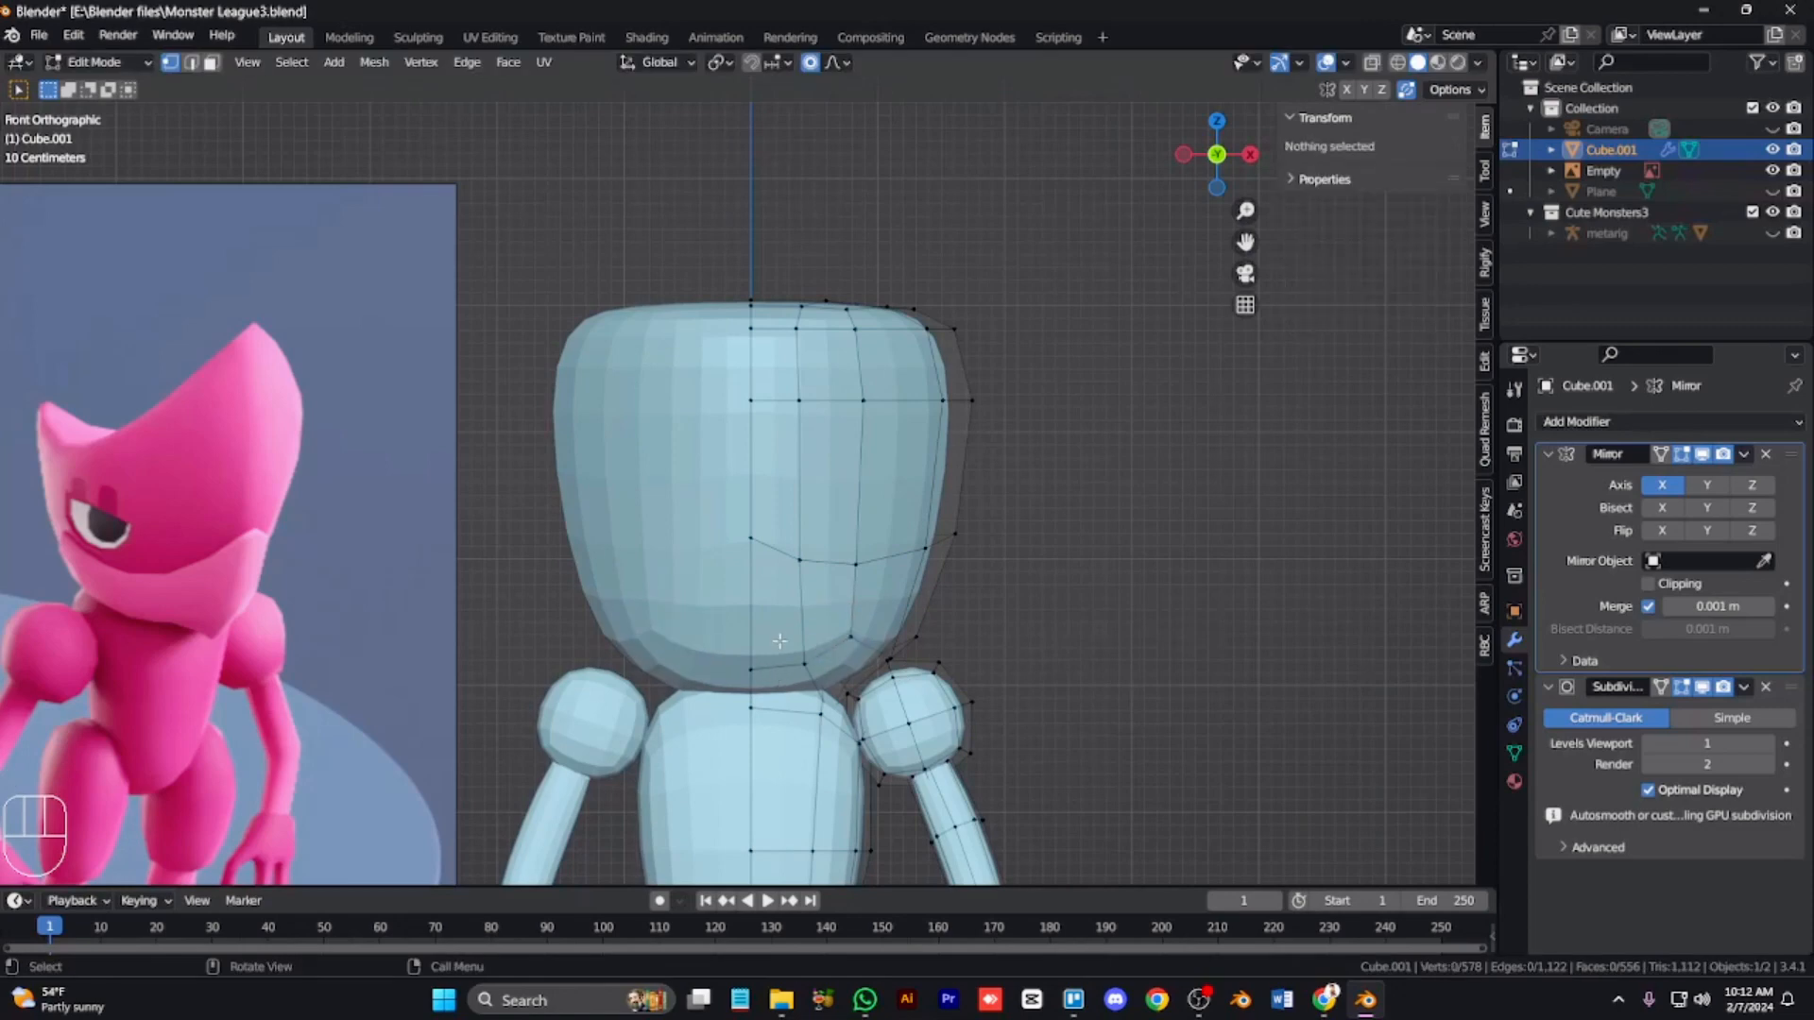
Step: Vertex-slide three vertices at the bottom of the head near the shoulder to continue the jaw line
left_click(752, 671)
key("g")
key("g")
left_click(754, 687)
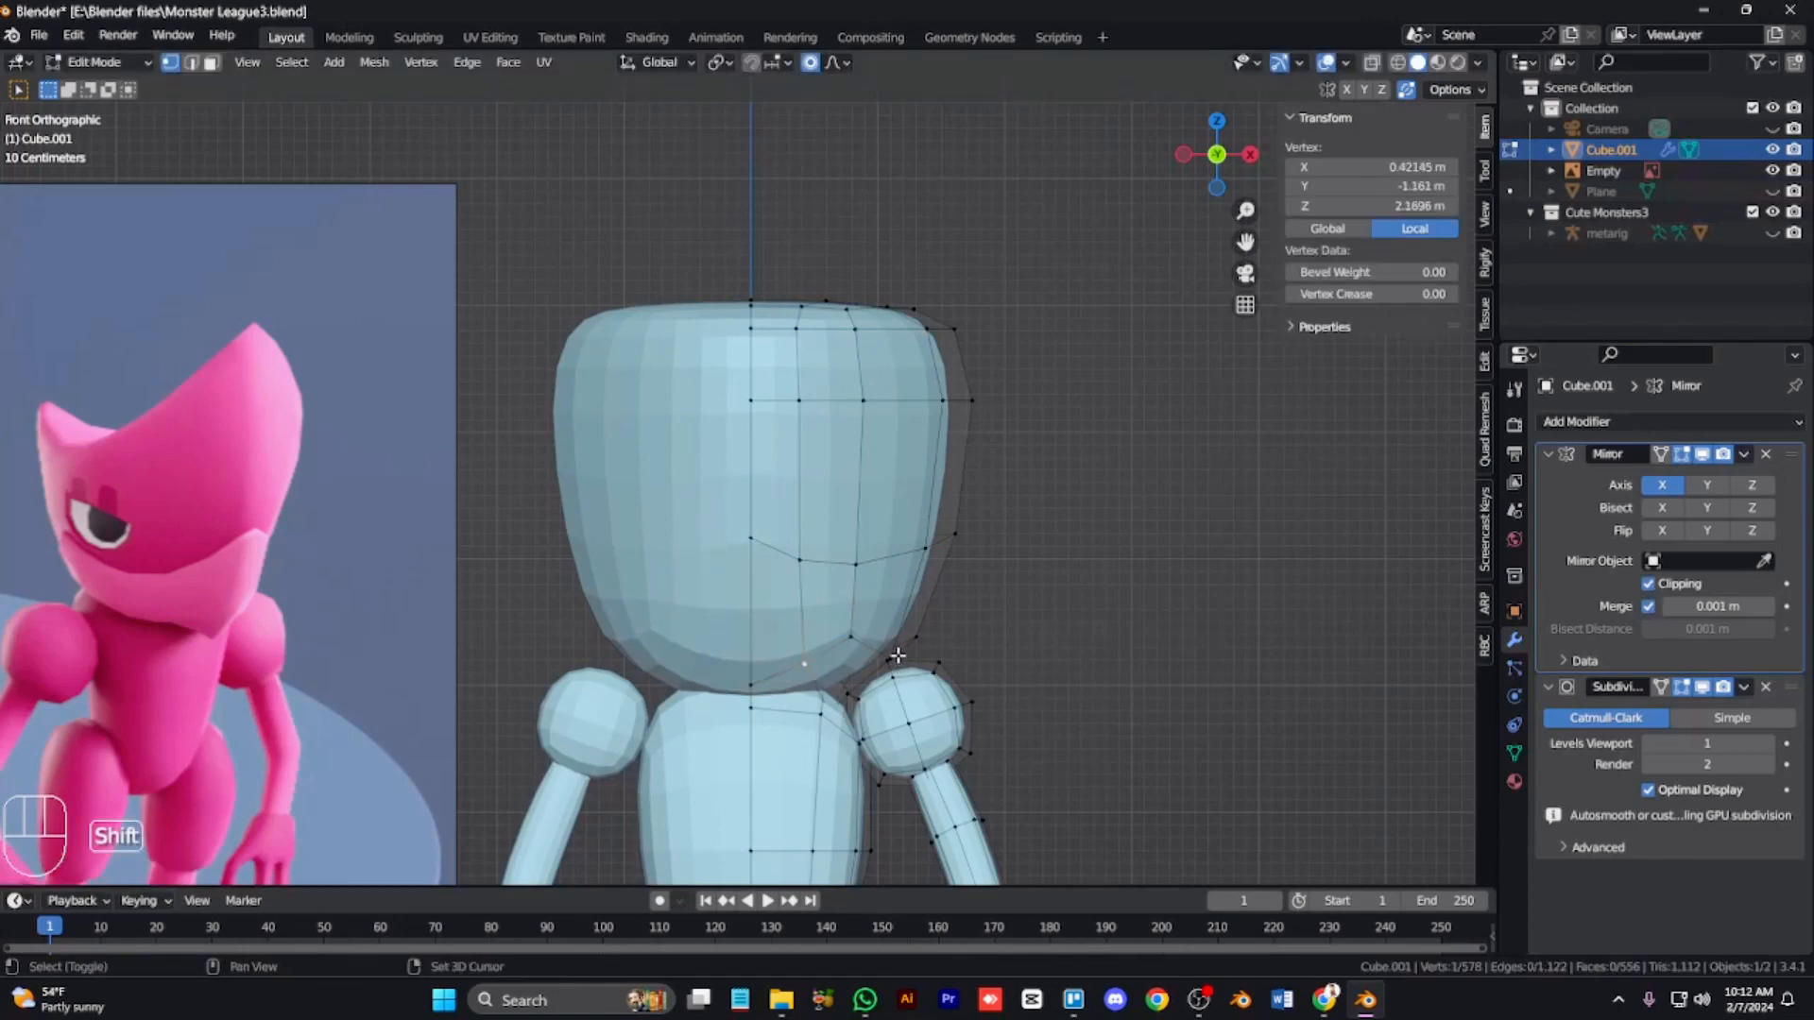
left_click(892, 658)
key("g")
key("g")
left_click(902, 652)
left_click(925, 644)
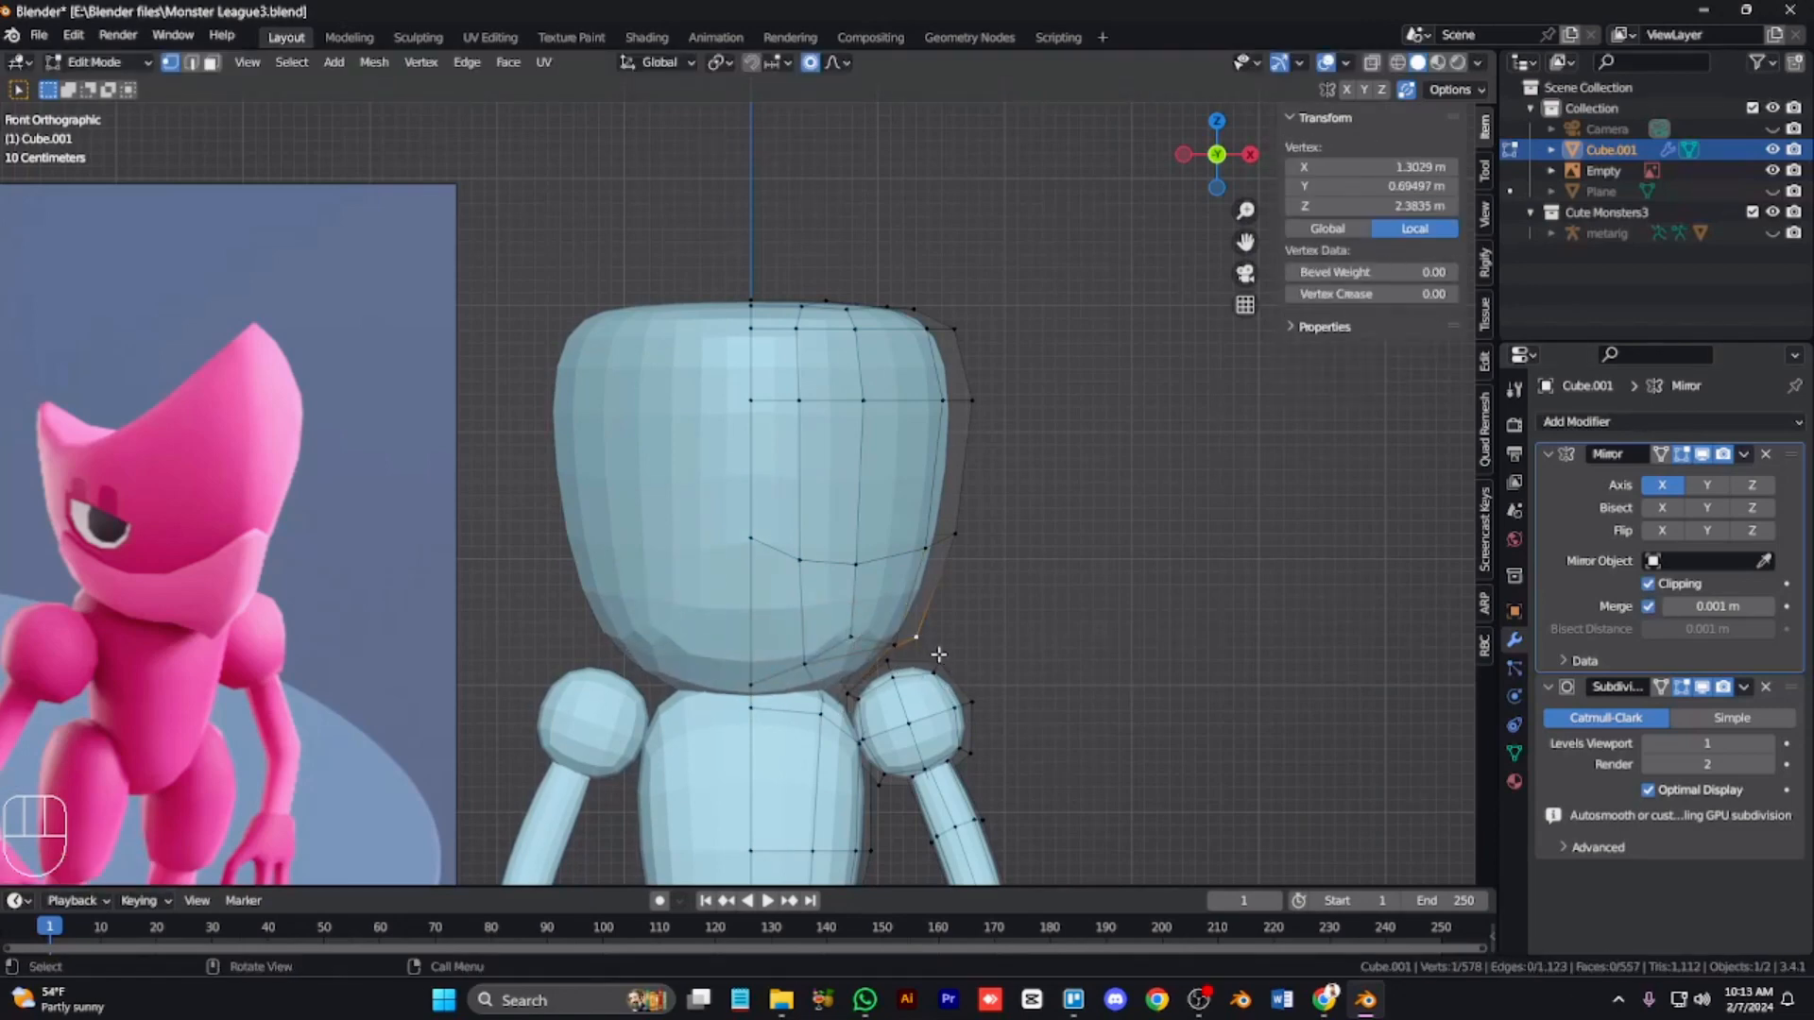
key("g")
key("g")
left_click(935, 620)
Step: Select a strip of faces along the jaw line to check its path
key("KP_6")
key("KP_6")
key("KP_6")
key("KP_6")
key("3")
left_click(858, 575)
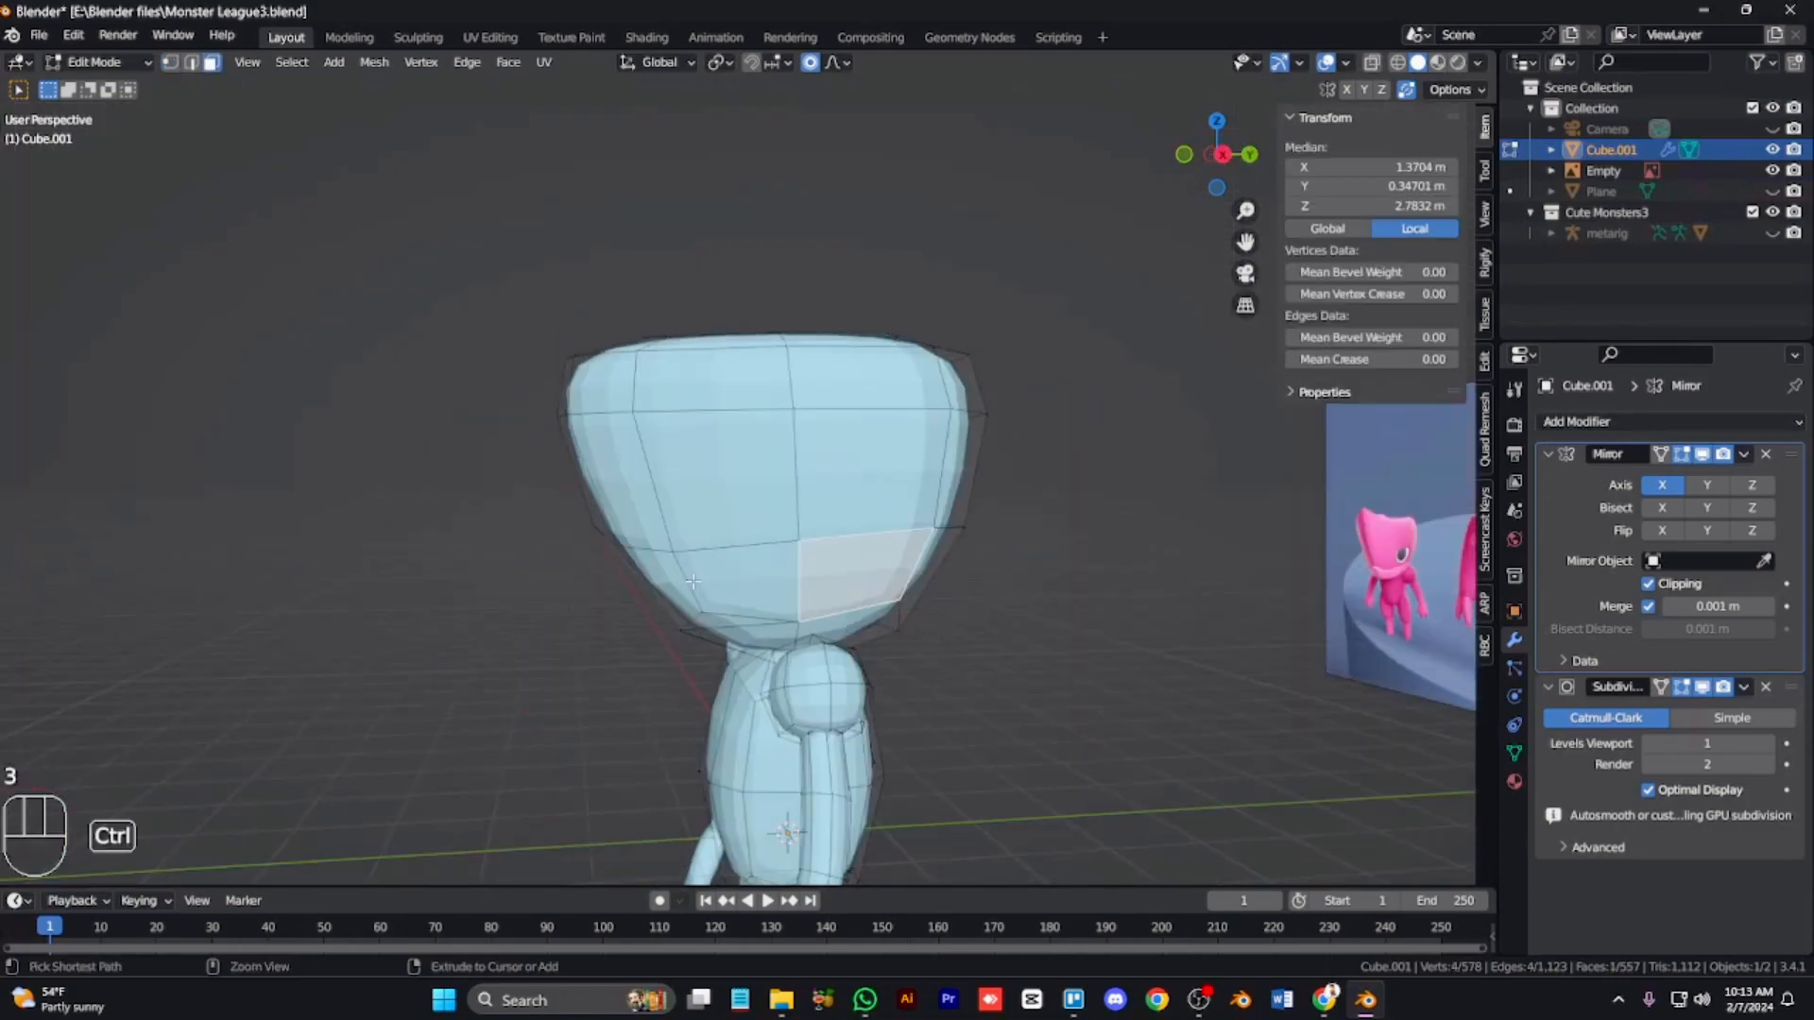
left_click(673, 593, "ctrl")
key("KP_4")
key("KP_1")
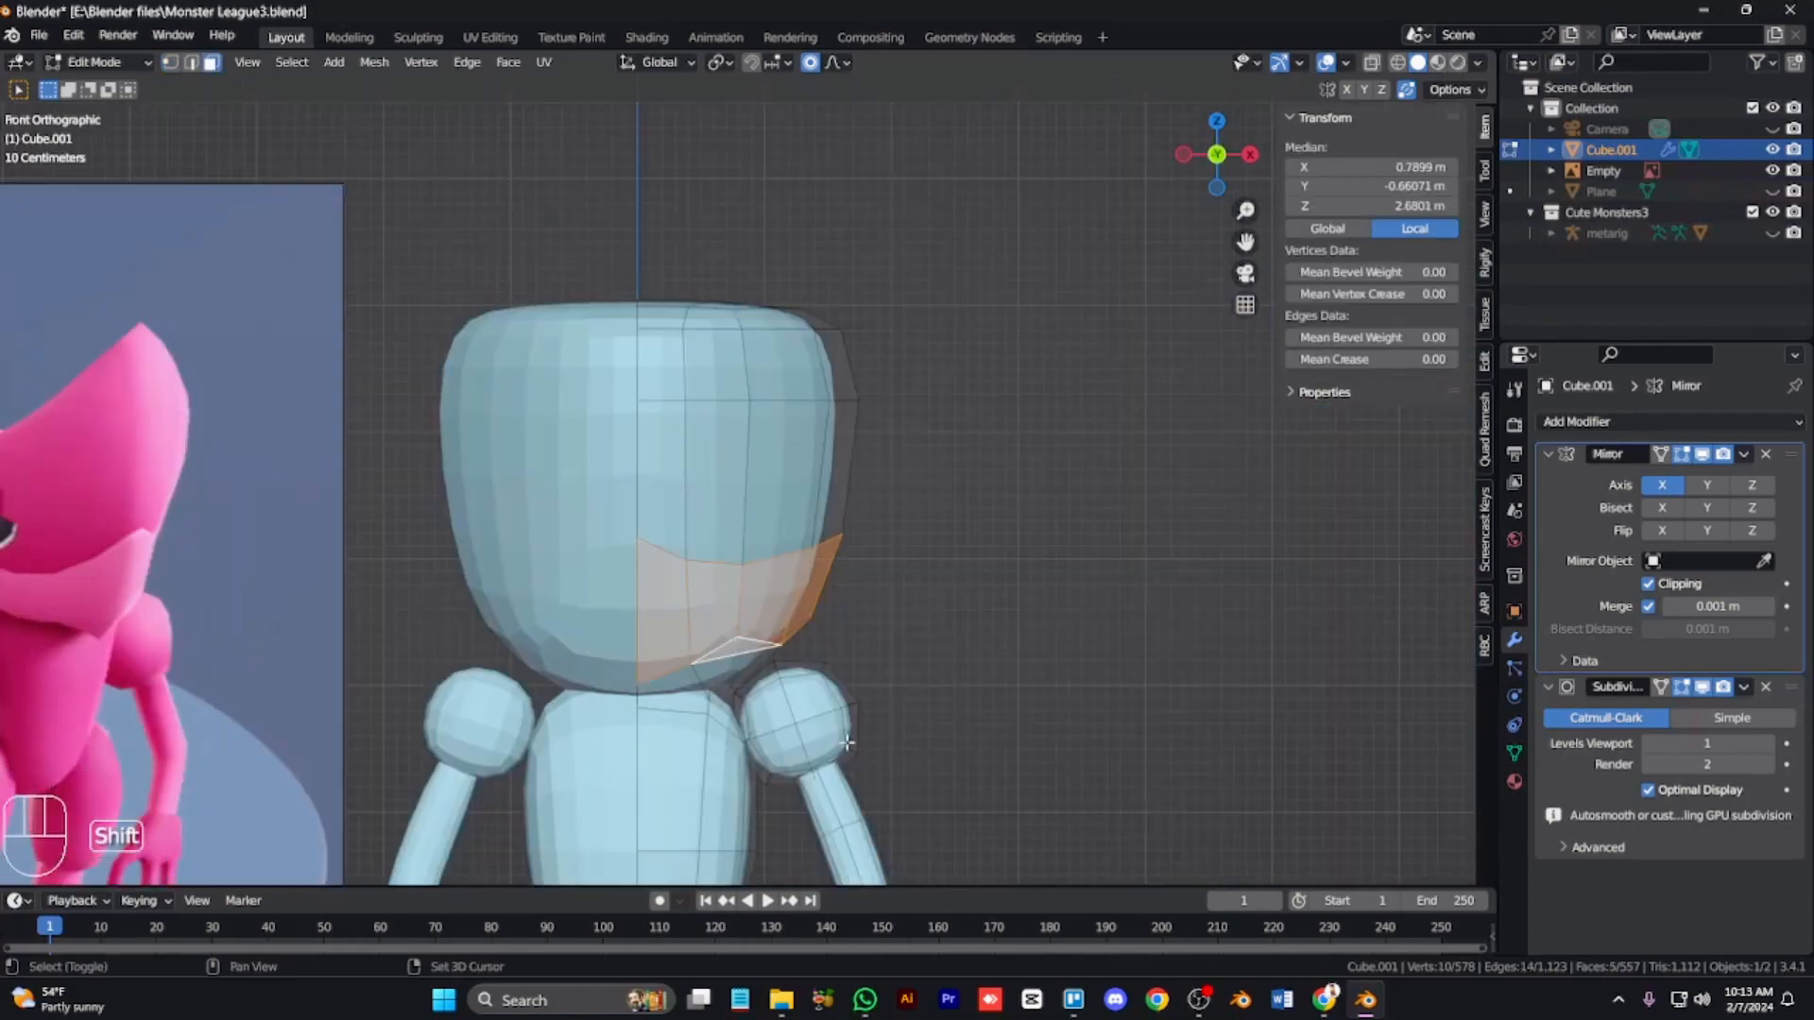
Step: Vertex-slide a vertex under the chin and move another vertex at the head's base
scroll(847, 743, "down", 2)
scroll(843, 741, "up", 2)
key("1")
left_click(696, 665)
key("g")
key("g")
left_click(701, 675)
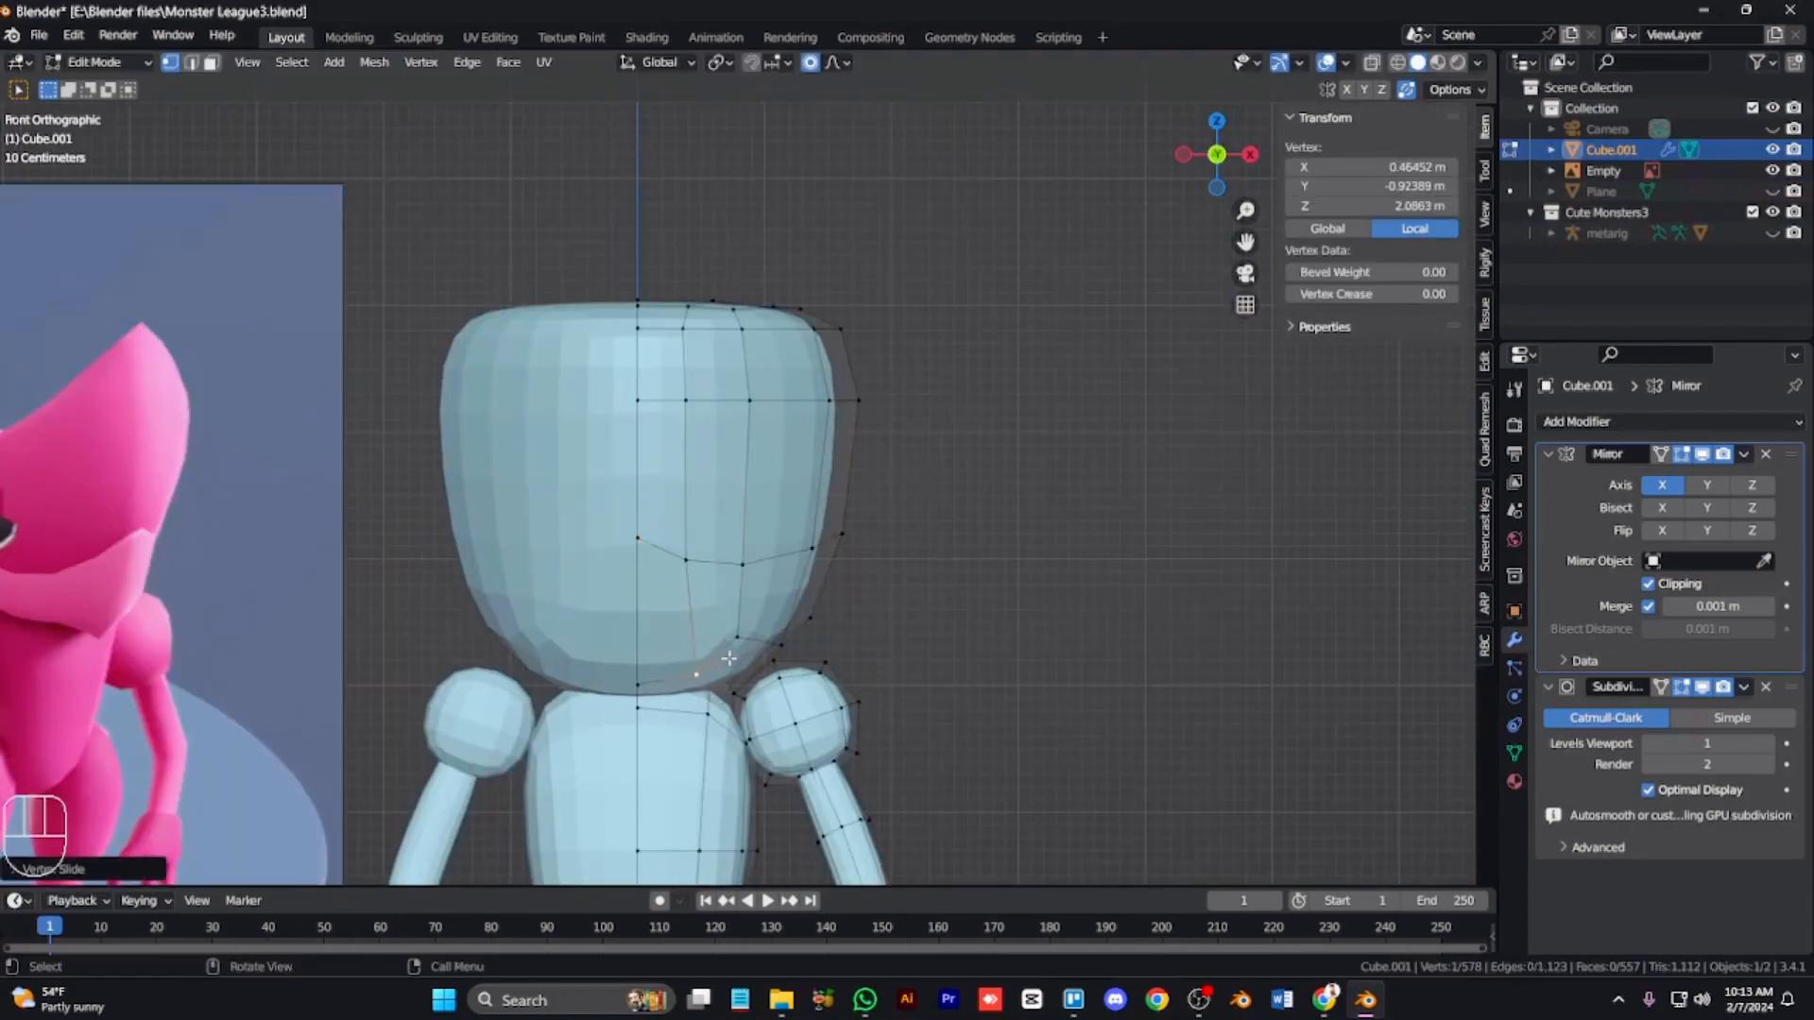
key("alt+z")
key("alt+z")
left_click(720, 700, "alt")
key("g")
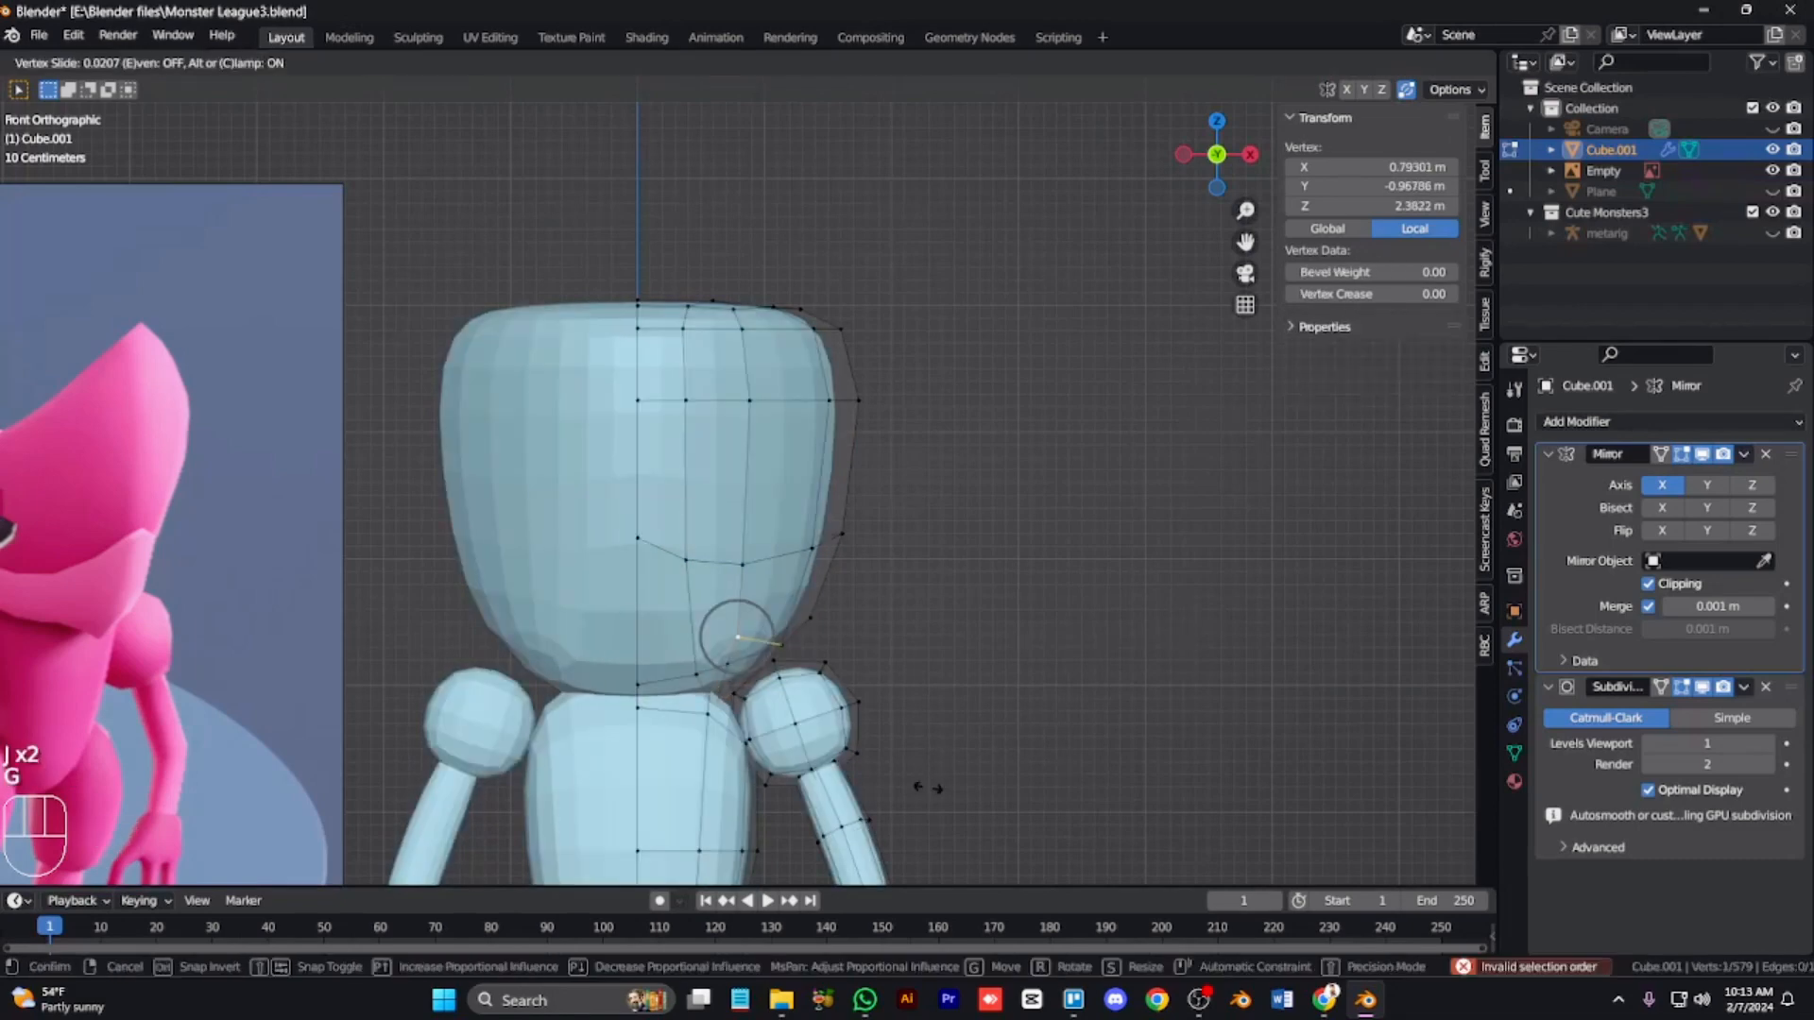
key("alt+z")
key("alt+z")
left_click(756, 693)
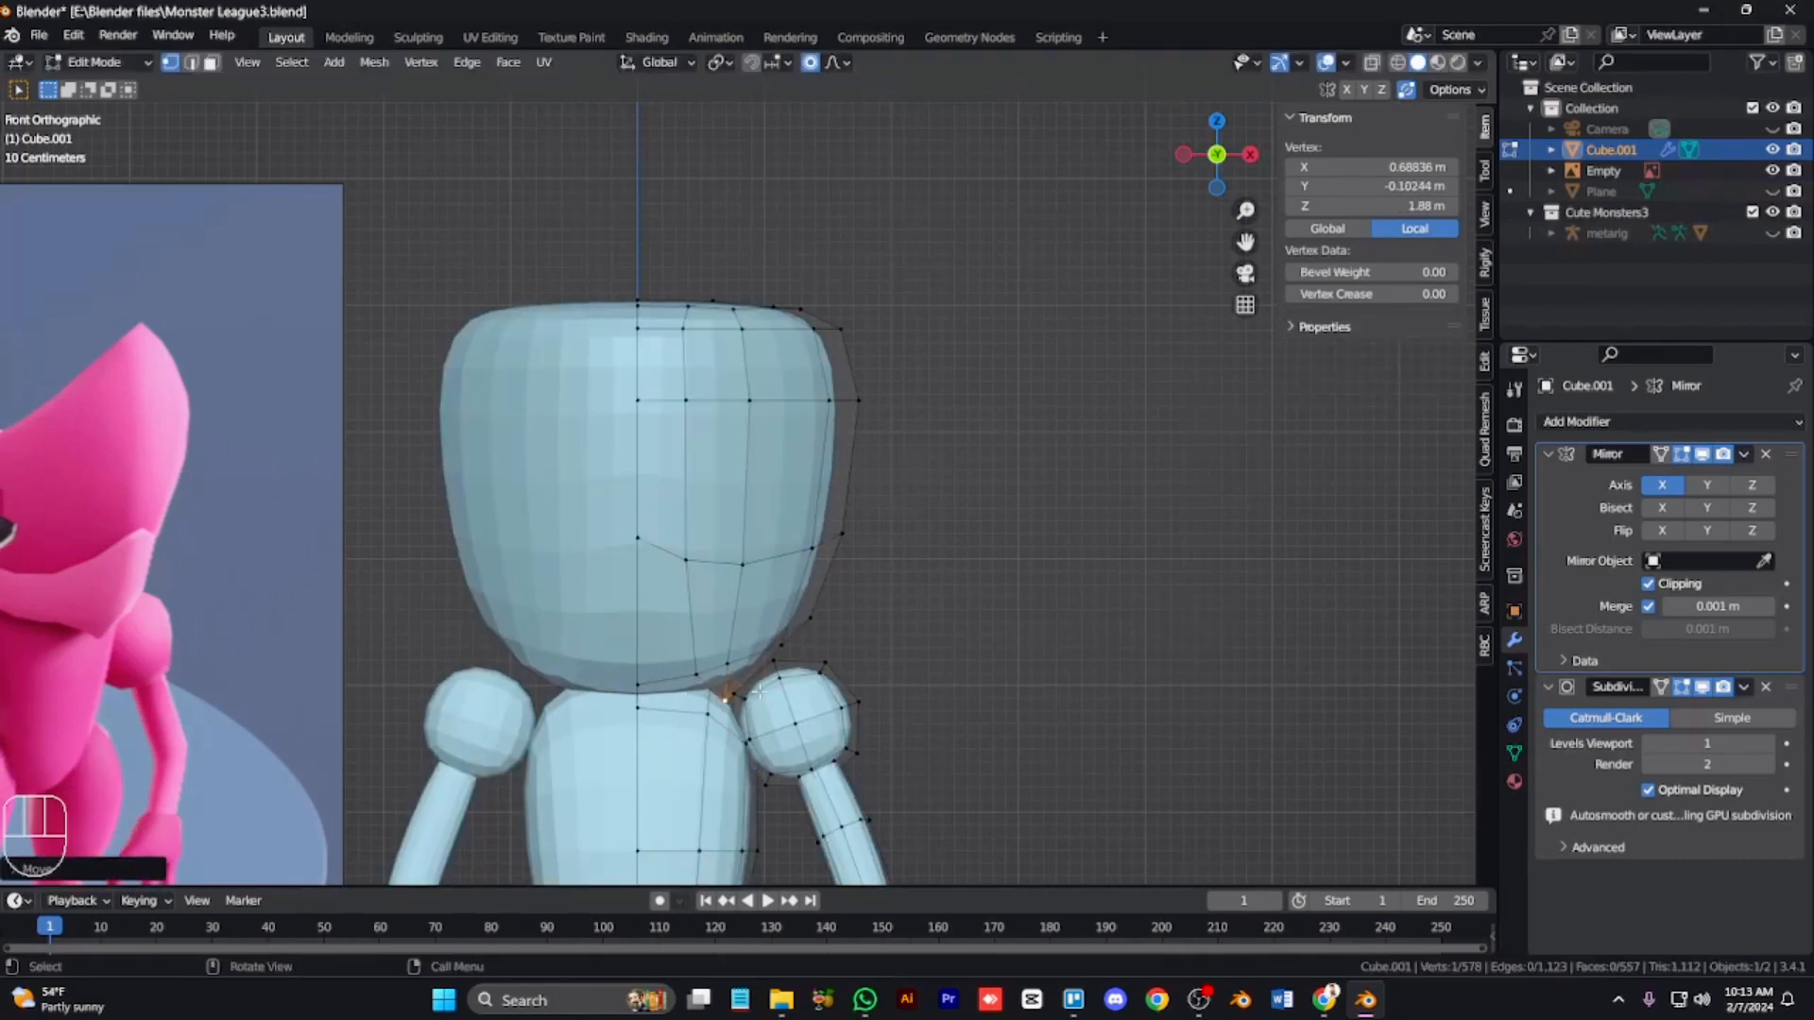
Step: Select the strip of jaw faces along the head's side and extrude them outward with Shrink/Fatten
left_click(666, 612, "ctrl")
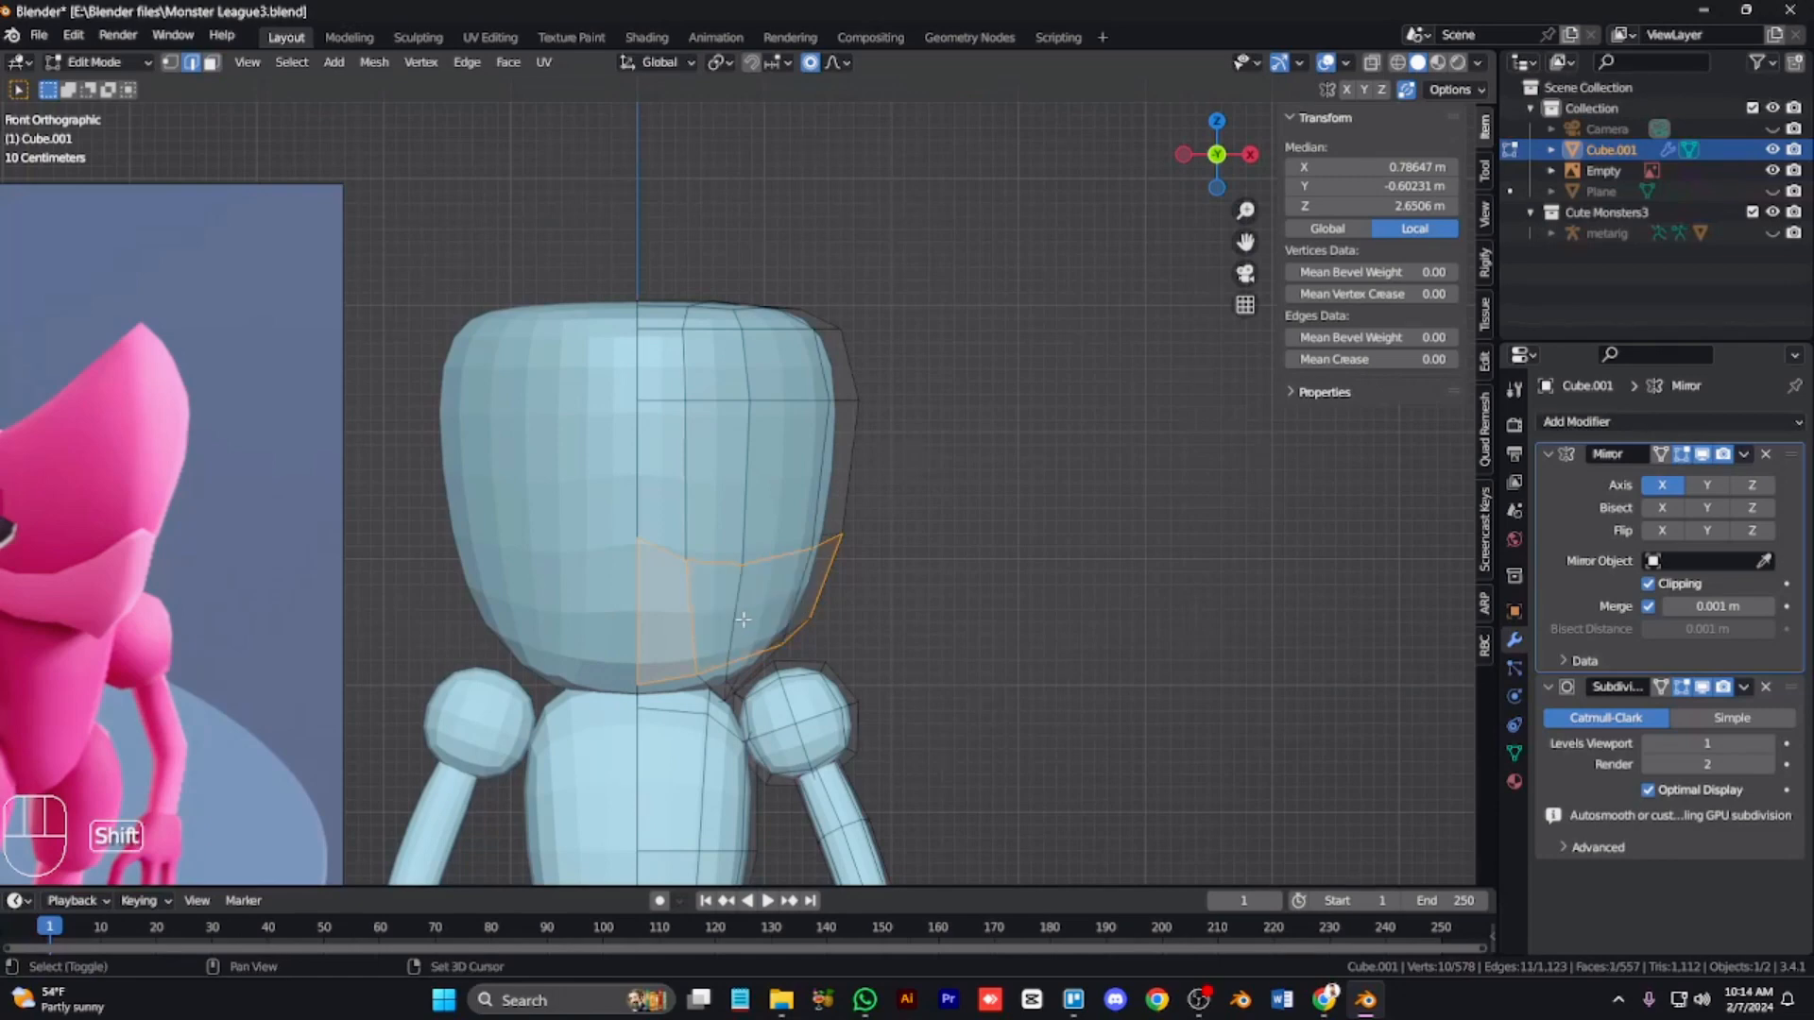
key("3")
left_click(831, 547)
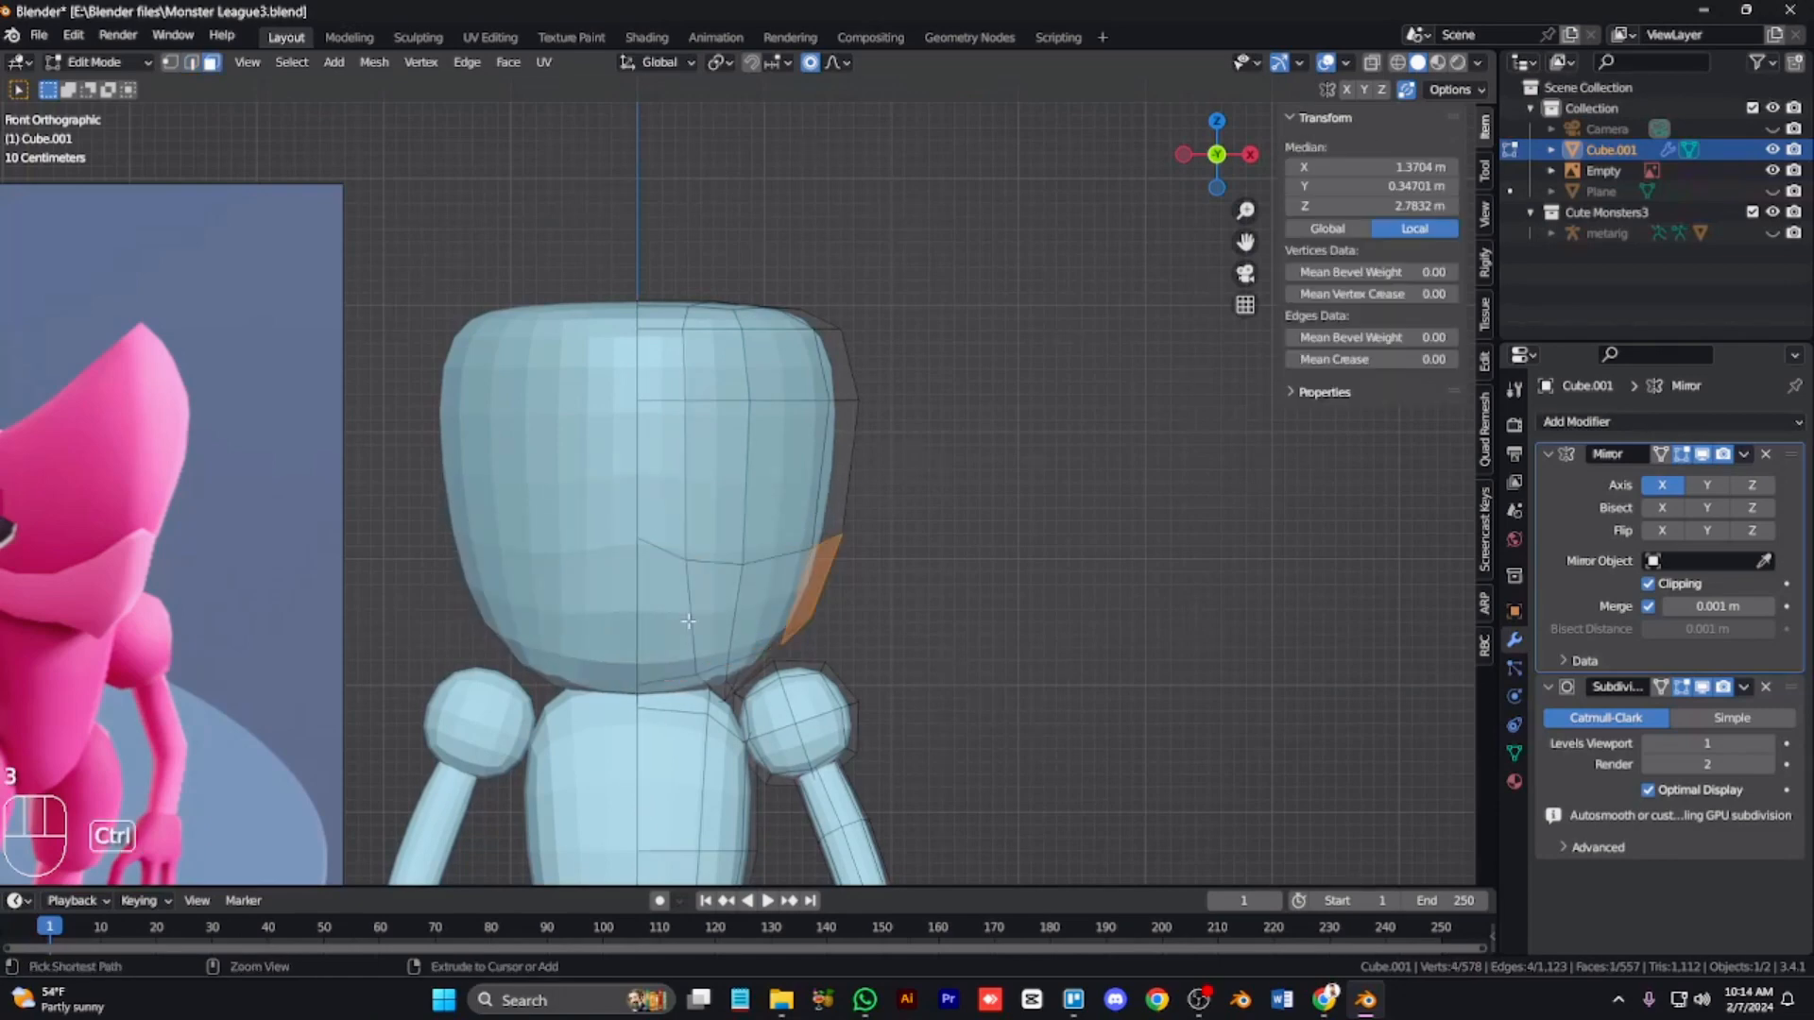
left_click(802, 656, "ctrl")
key("KP_7")
key("KP_2")
key("KP_2")
key("KP_2")
key("KP_2")
key("KP_2")
key("KP_6")
key("KP_6")
key("KP_6")
key("KP_8")
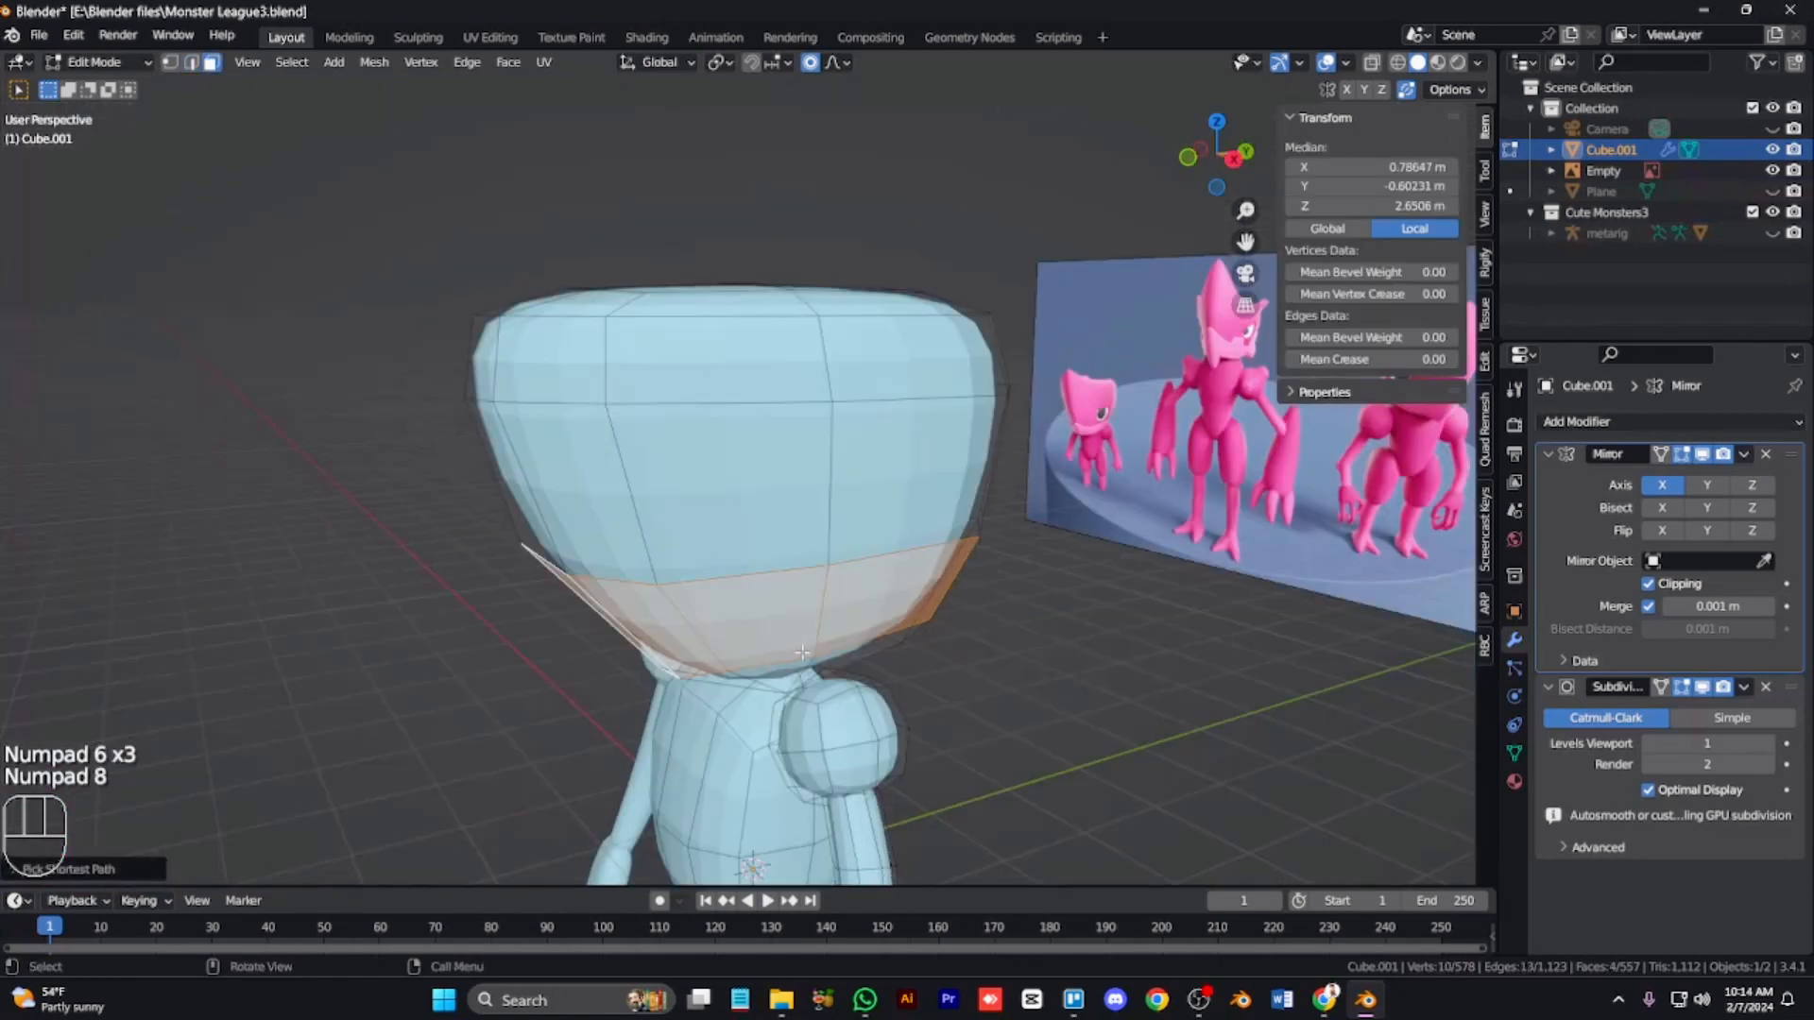
key("e")
key("alt+s")
key("o")
key("alt+s")
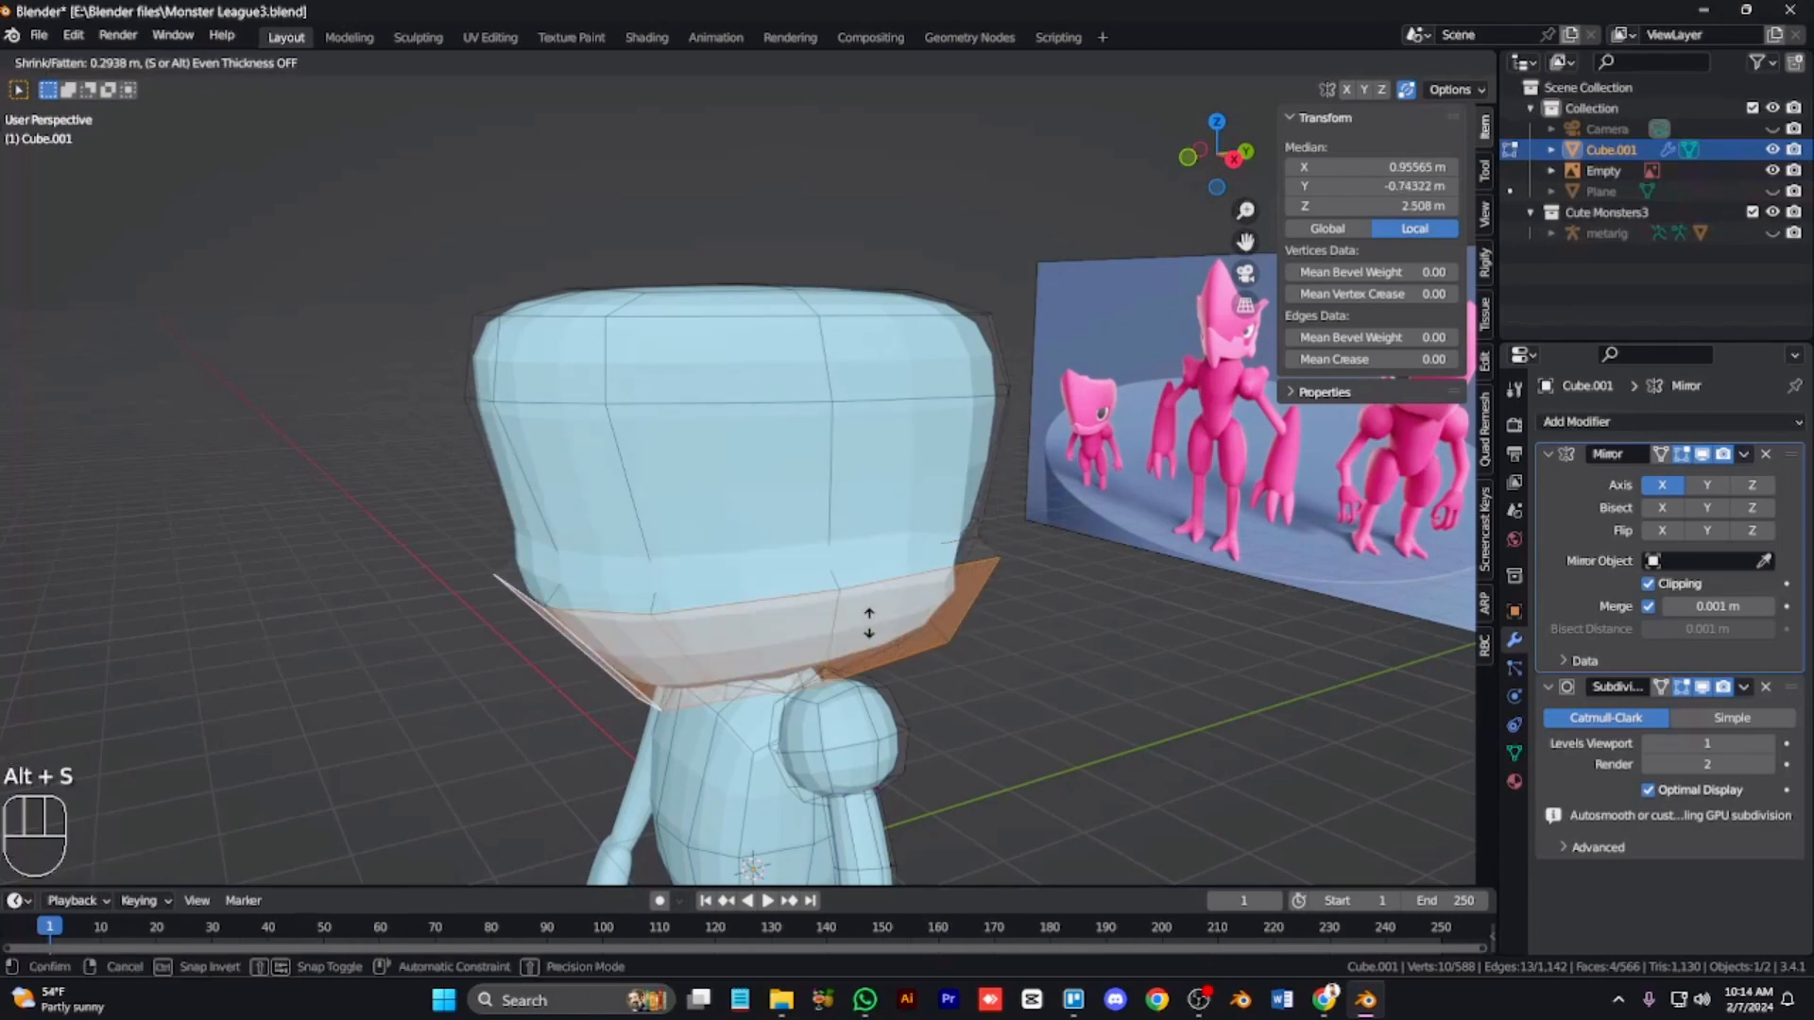
left_click(868, 623)
Step: Set the mean crease of the extruded jaw edges to 1.00 and preview the result
left_click_drag(1345, 360, 1455, 360)
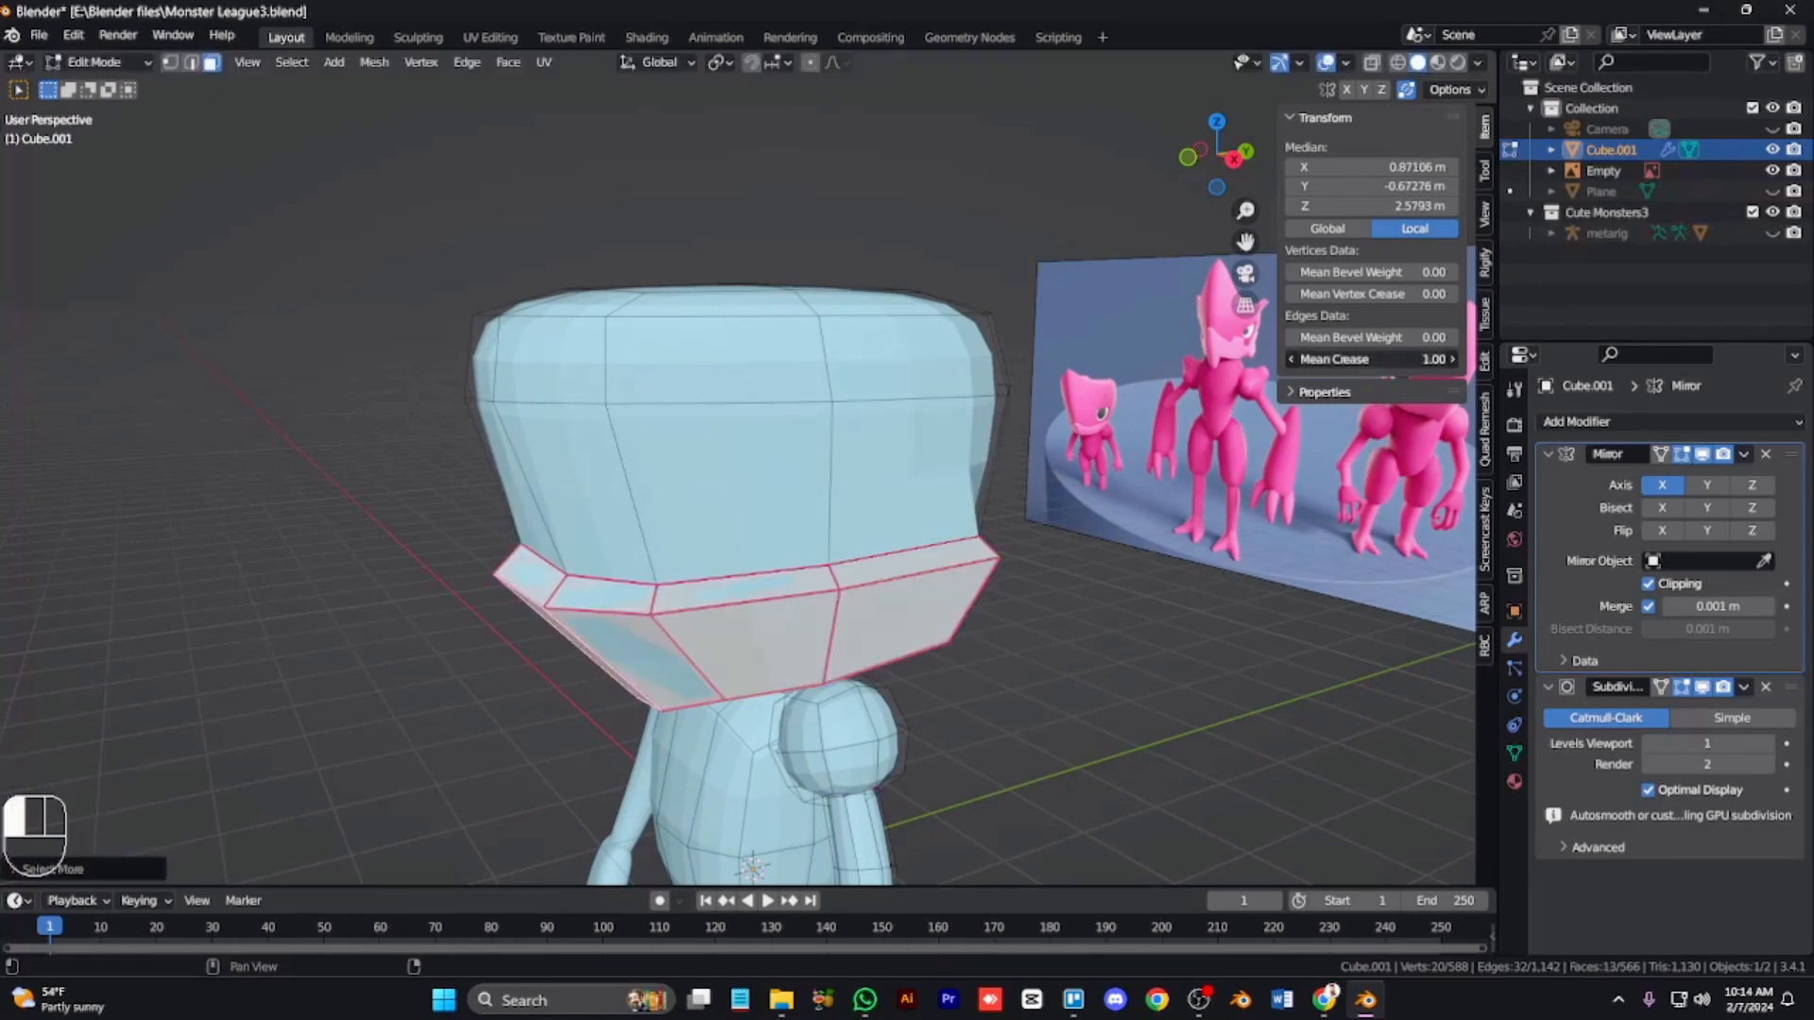
key("KP_2")
key("Tab")
key("Tab")
key("Tab")
key("Tab")
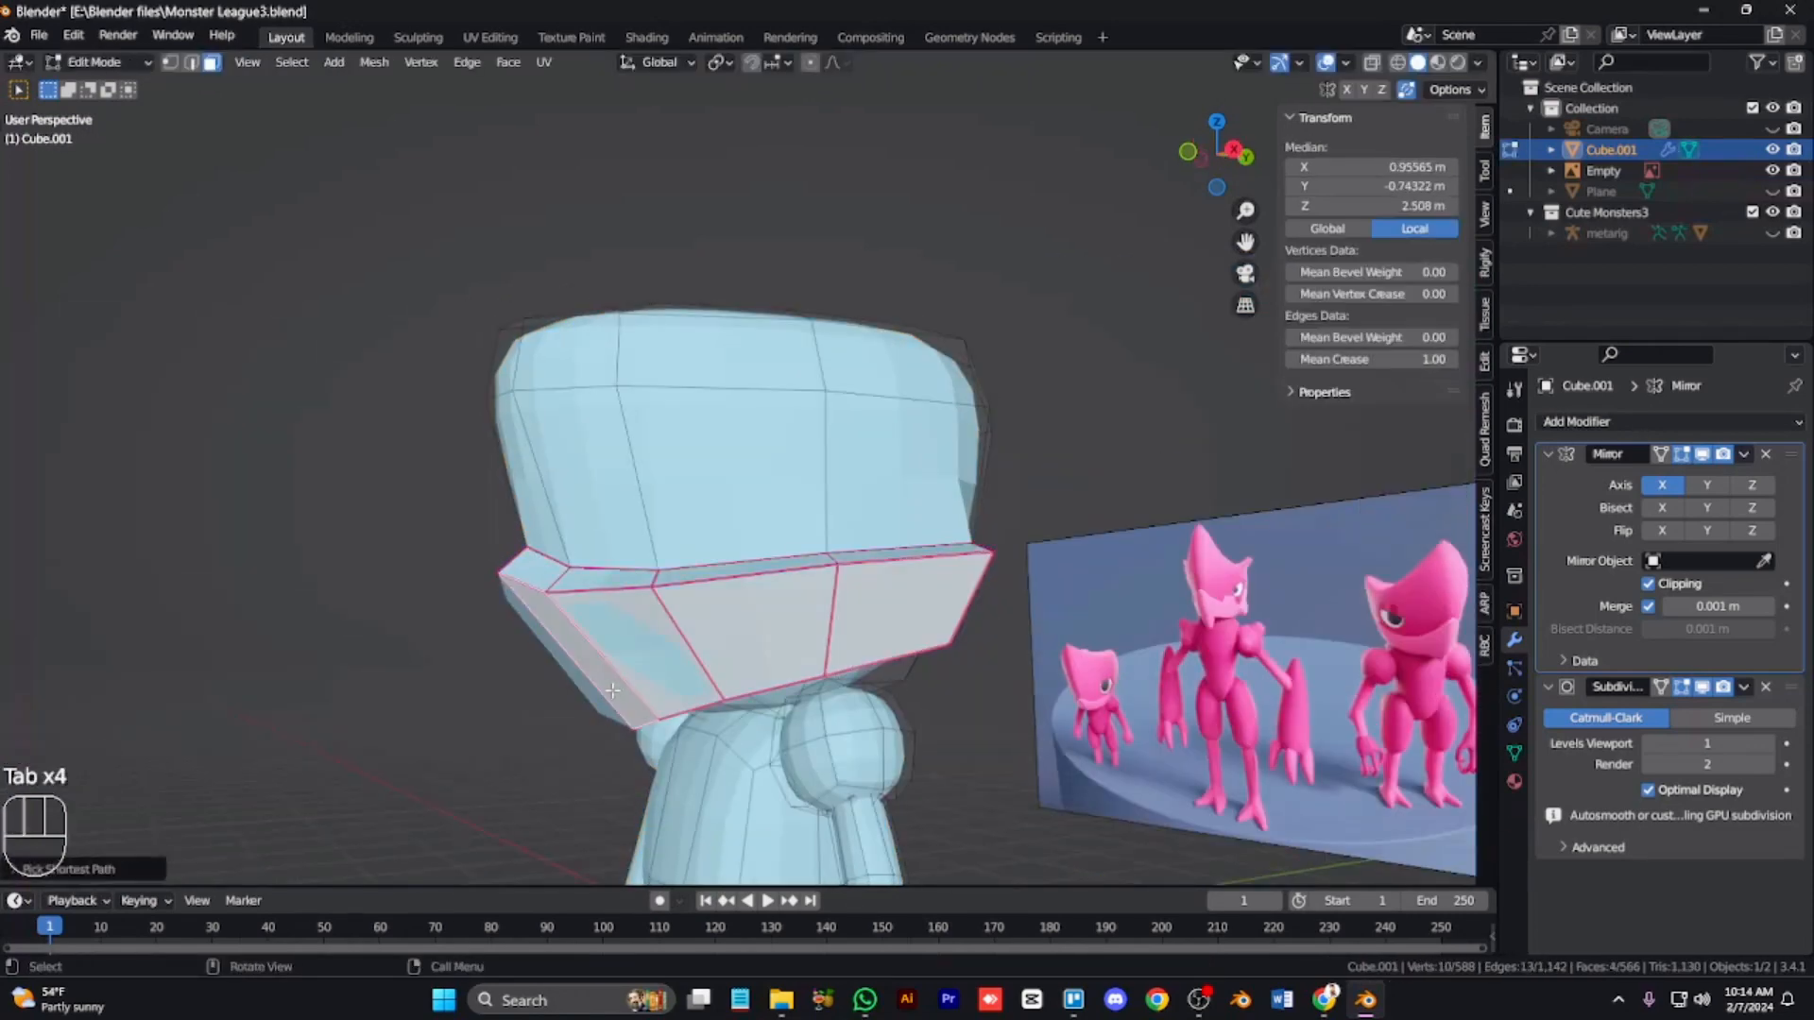
Step: Adjust the jaw extrusion's thickness with Shrink/Fatten and preview it in object mode
key("alt+s")
left_click(633, 654)
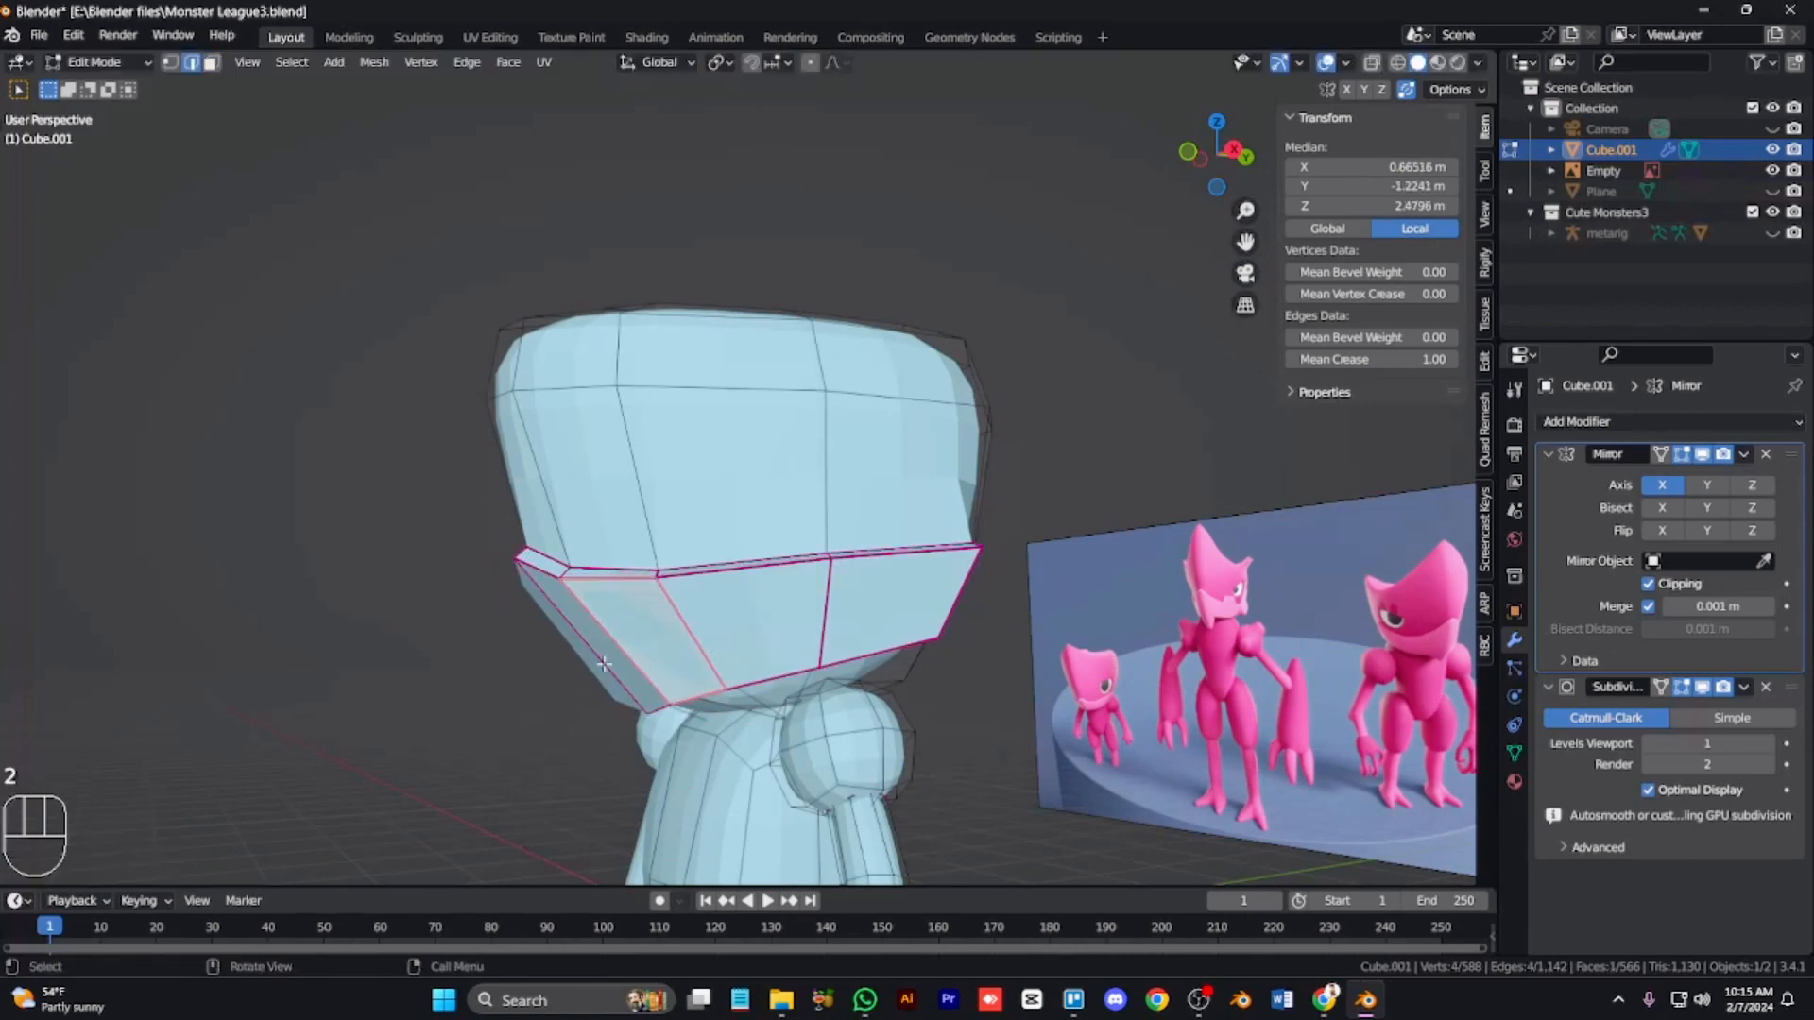
key("Tab")
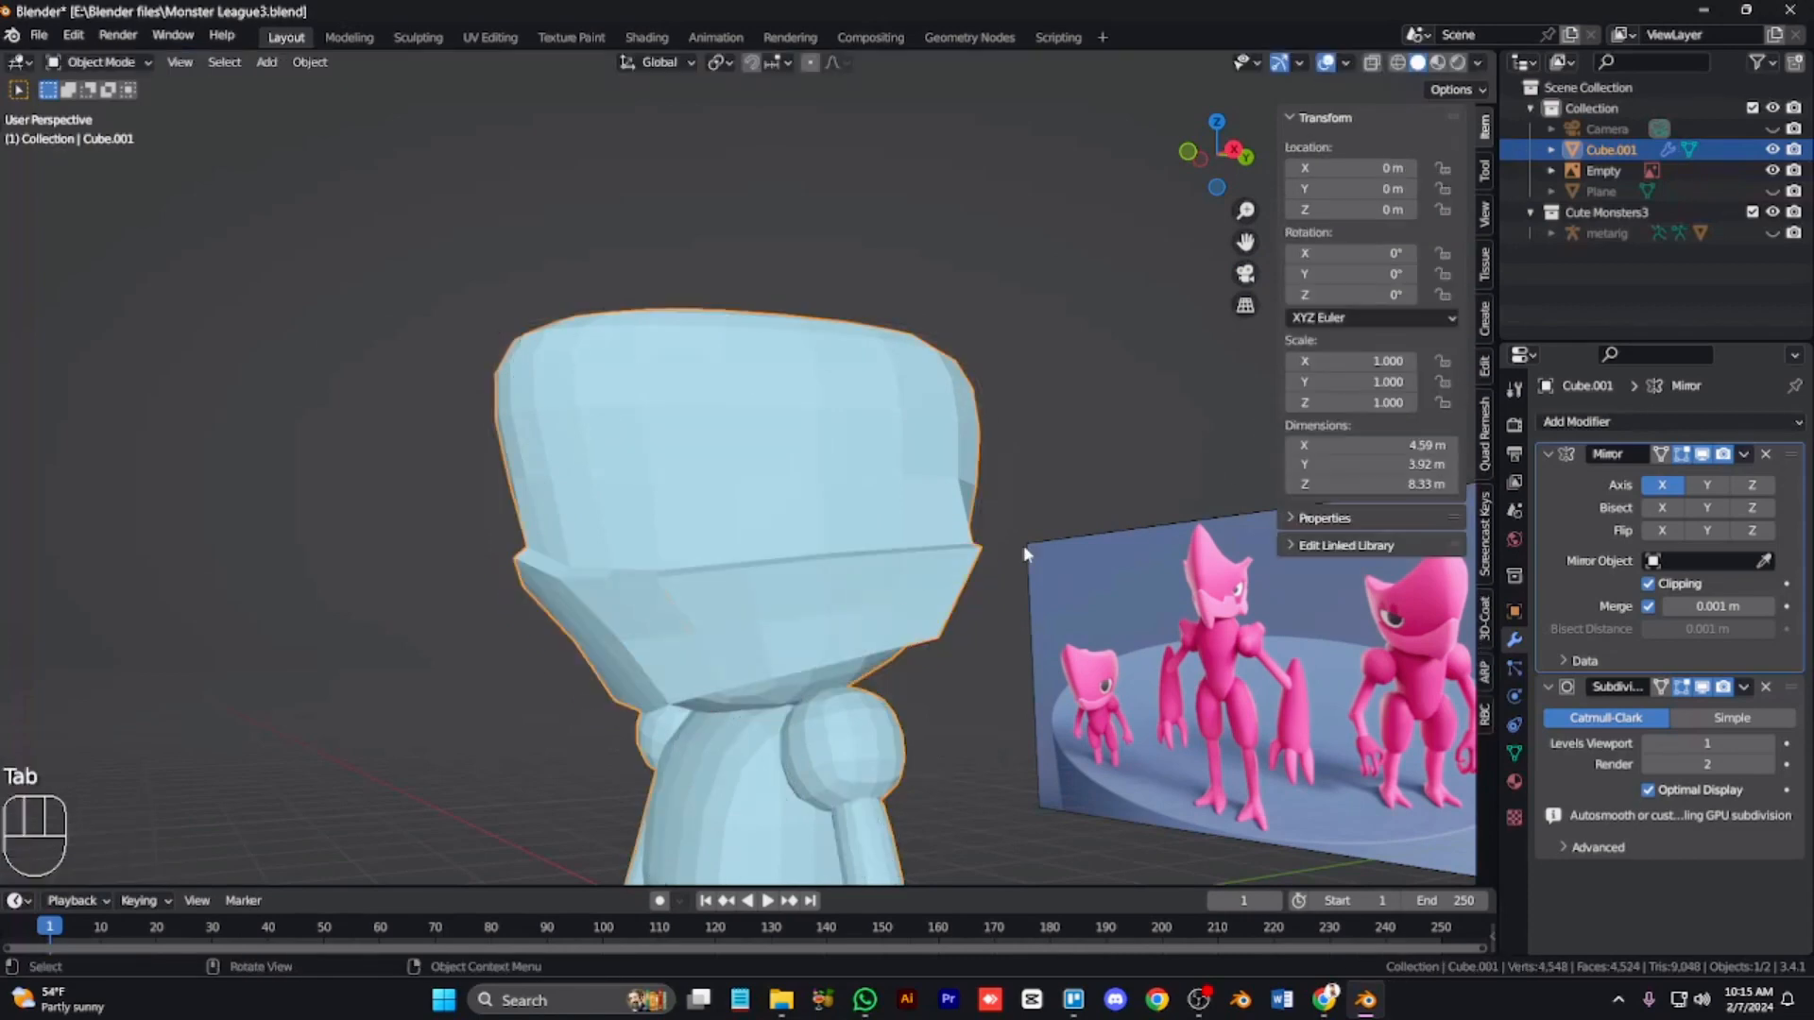
key("Tab")
Step: Select the jaw's upper edge loop and reposition it slightly on the side of the head
left_click(929, 559, "alt")
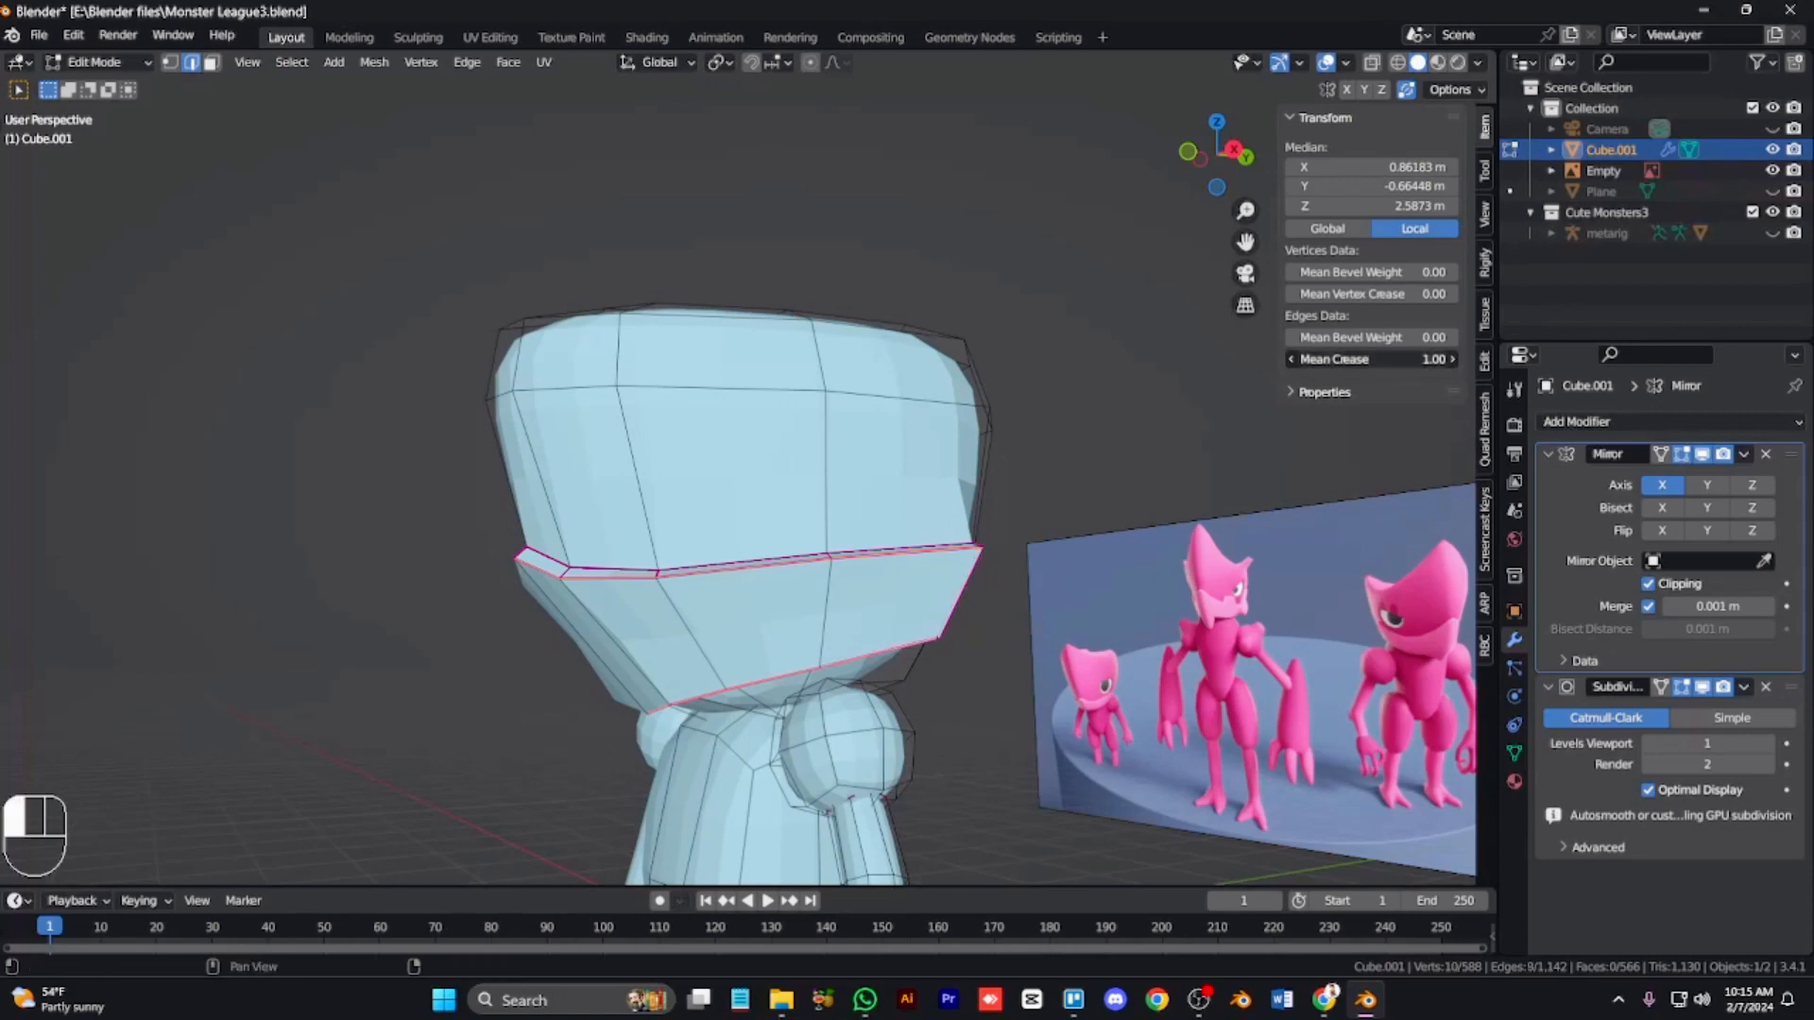
key("Tab")
key("KP_6")
key("KP_6")
key("KP_6")
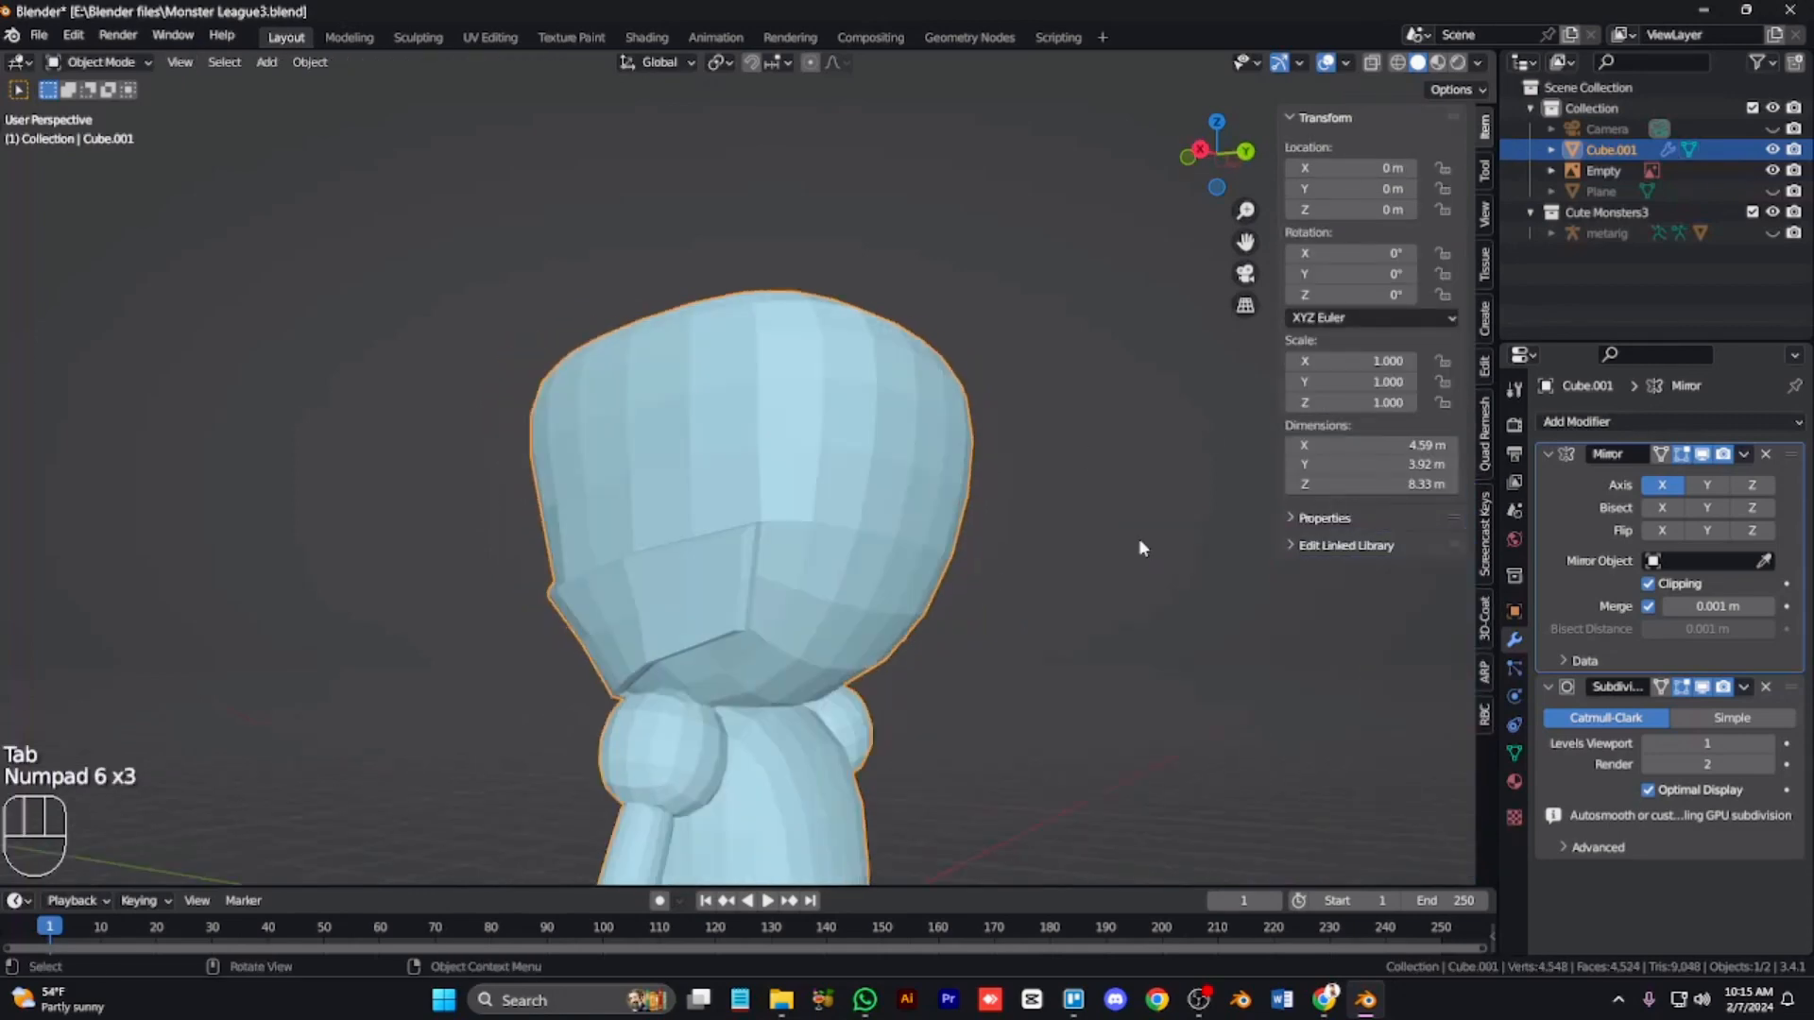
key("KP_6")
key("KP_8")
key("KP_4")
key("KP_4")
key("KP_4")
key("KP_4")
key("KP_4")
key("Tab")
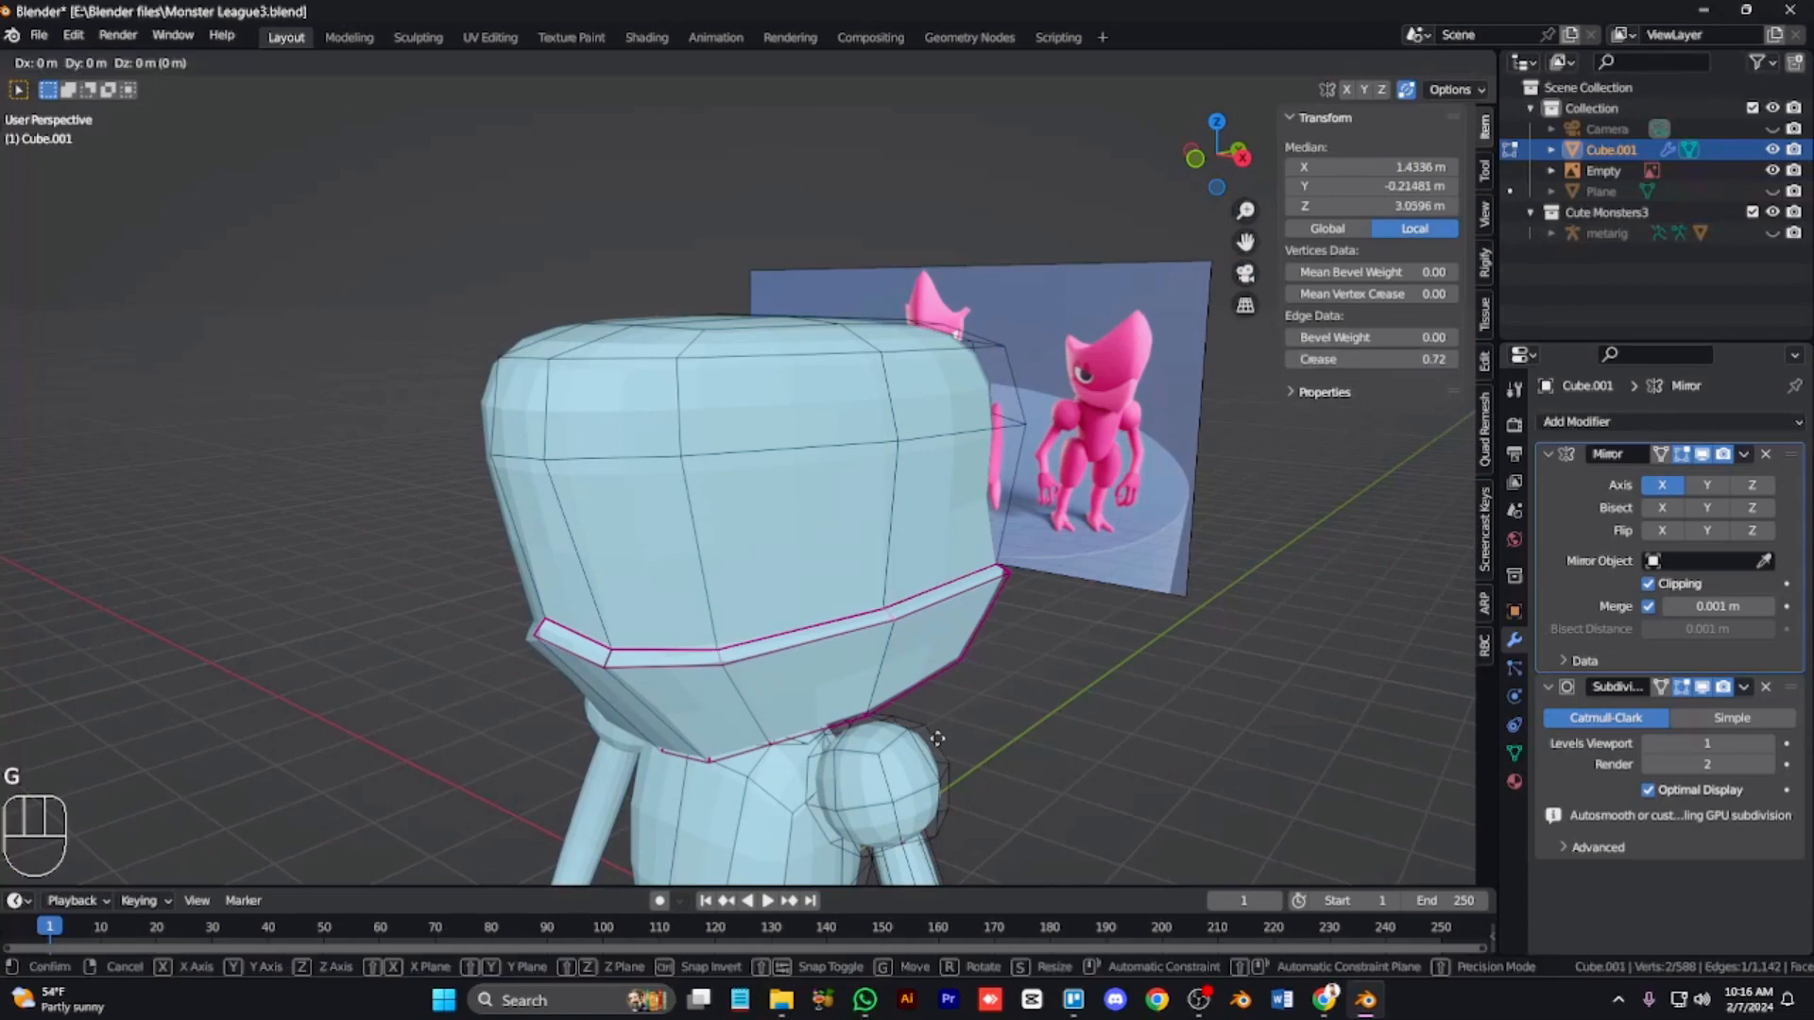
left_click(1007, 652, "alt")
Step: In side view with X-ray on, move the selected jaw vertices about 0.53 m along Y
key("KP_3")
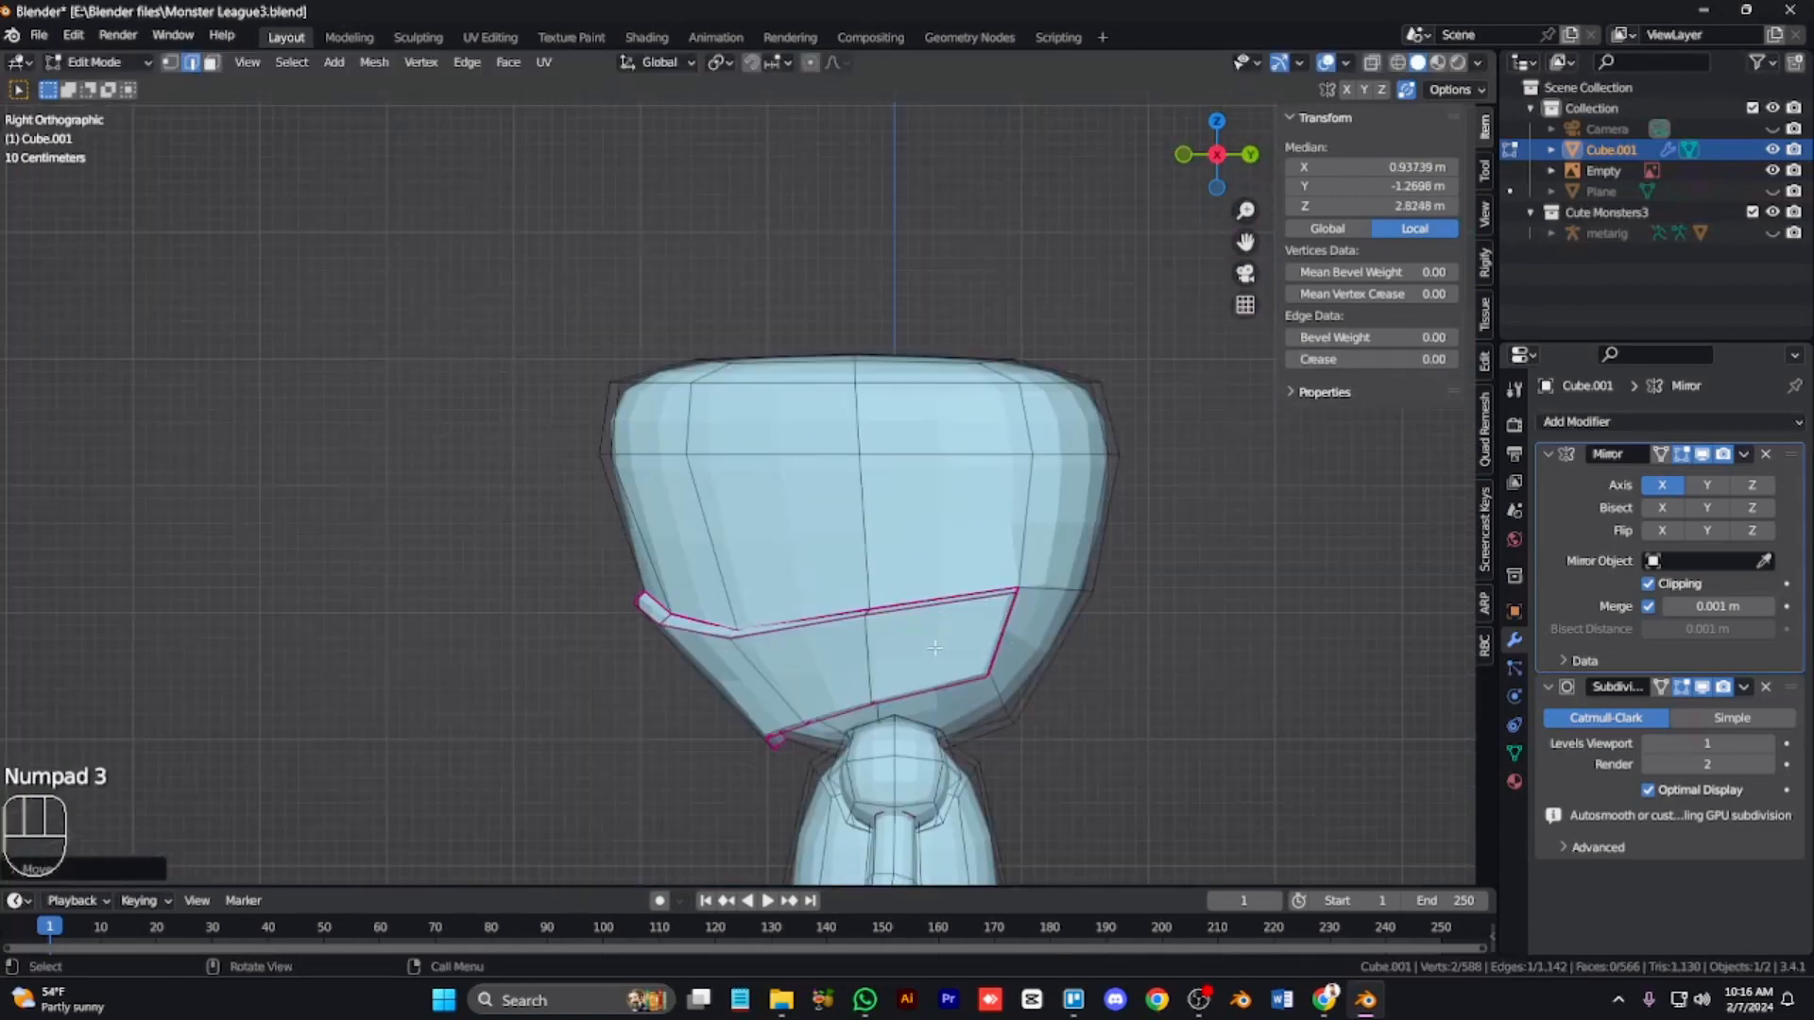
scroll(769, 640, "down", 4)
key("alt+z")
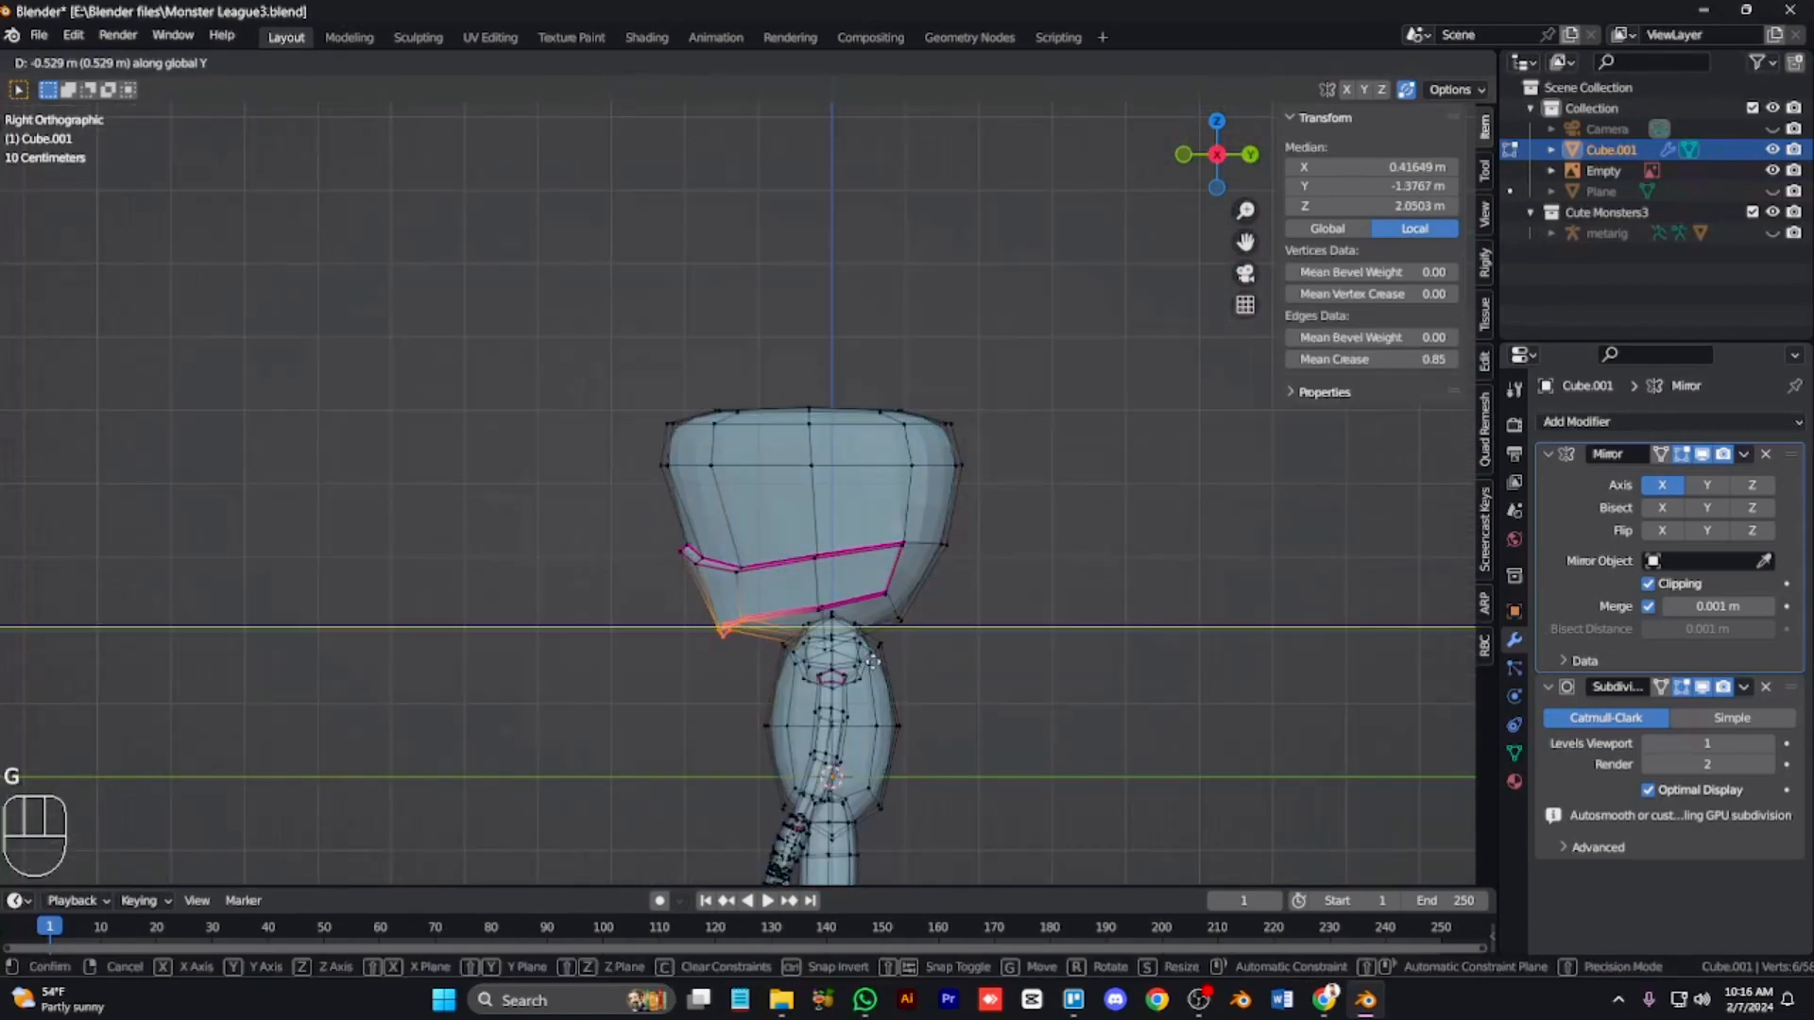
left_click(915, 552)
Step: Select the whole head mesh and move it along Z in side view
key("l")
key("g")
key("z")
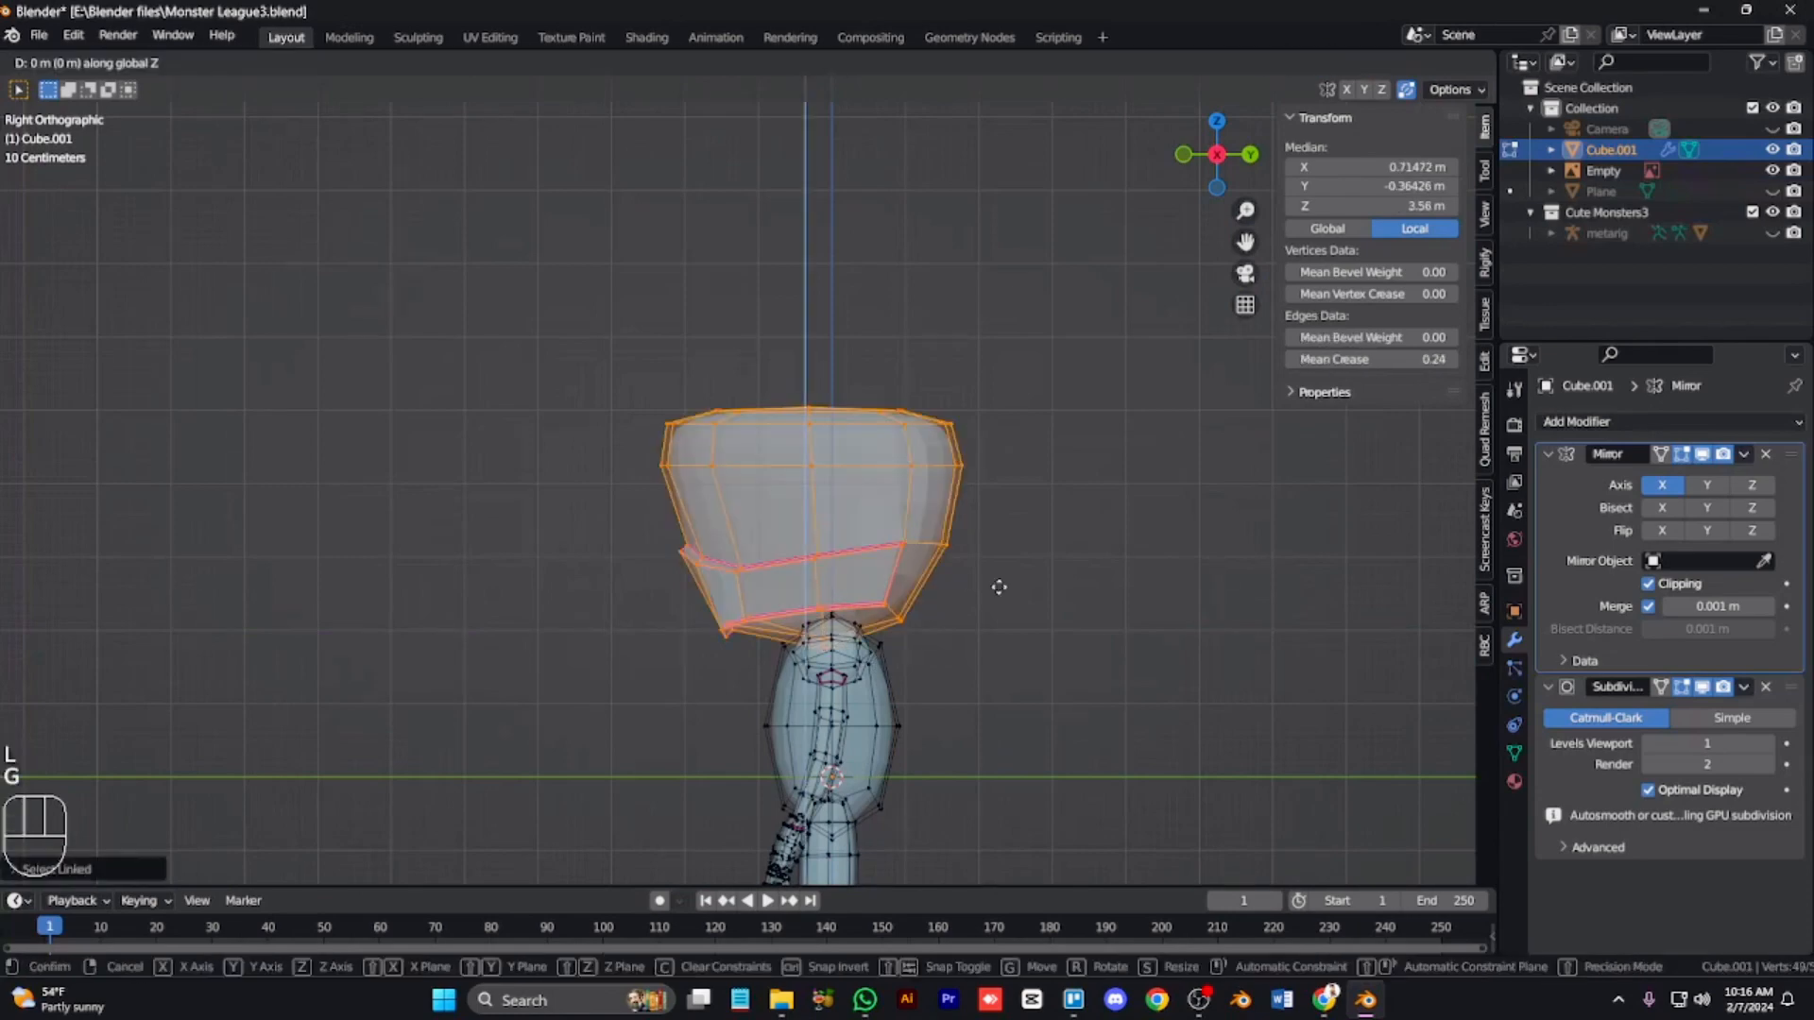
left_click(1126, 667)
left_click(1125, 666)
Step: In front view, select the linked head mesh and move it along Z
key("alt+z")
key("KP_1")
key("l")
key("g")
key("z")
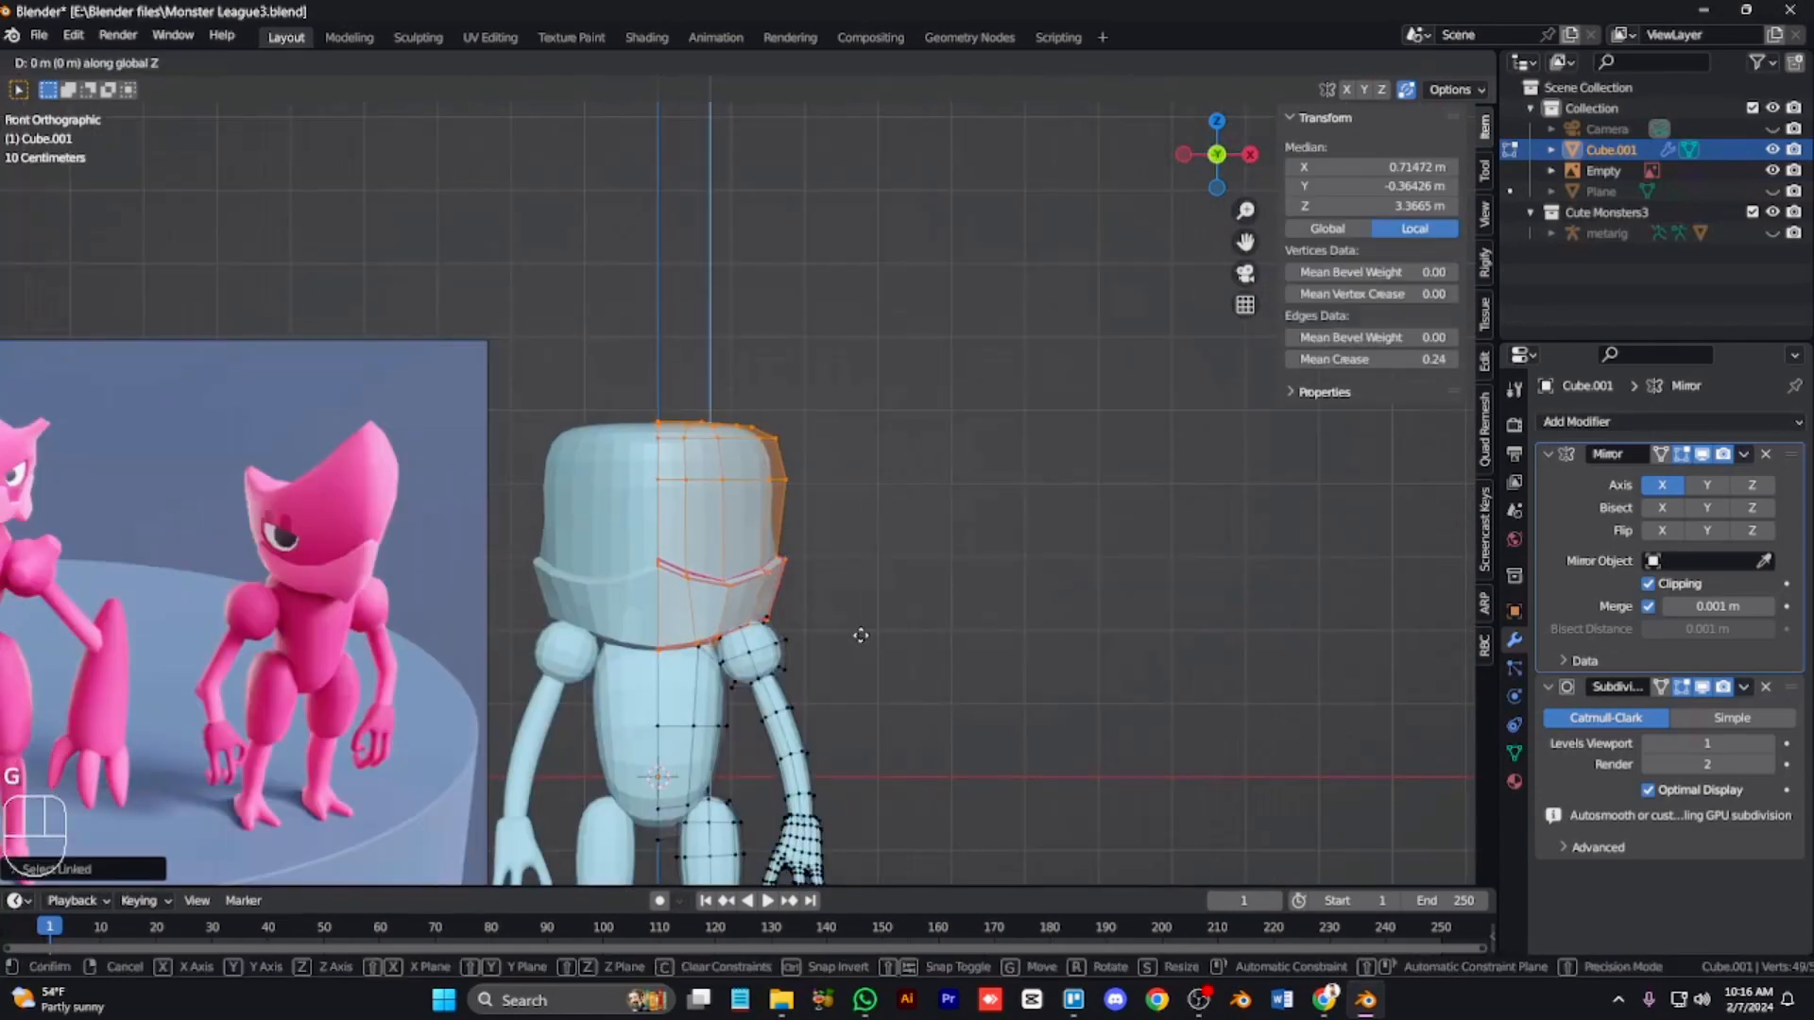
left_click(861, 622)
key("s")
right_click(896, 621)
key("g")
right_click(888, 628)
key("Tab")
key("Tab")
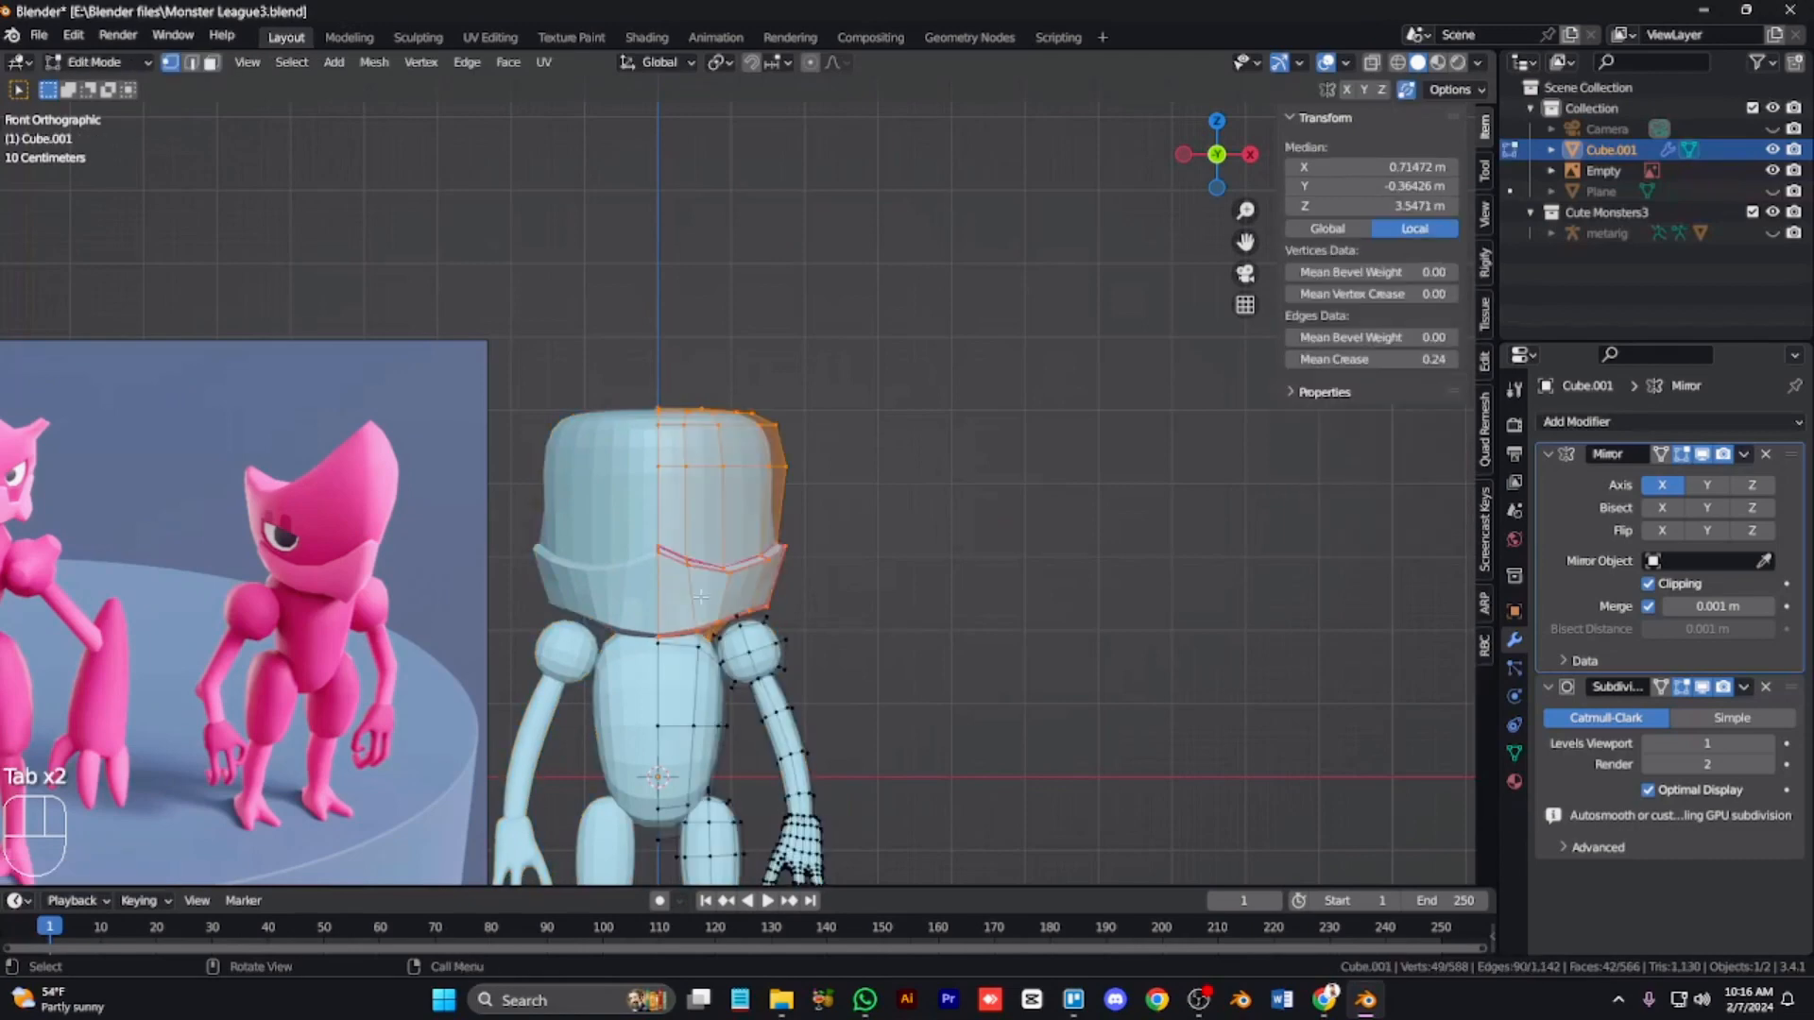
Step: Scale the head narrower along X and then along Y
key("s")
key("x")
left_click(790, 602)
key("KP_3")
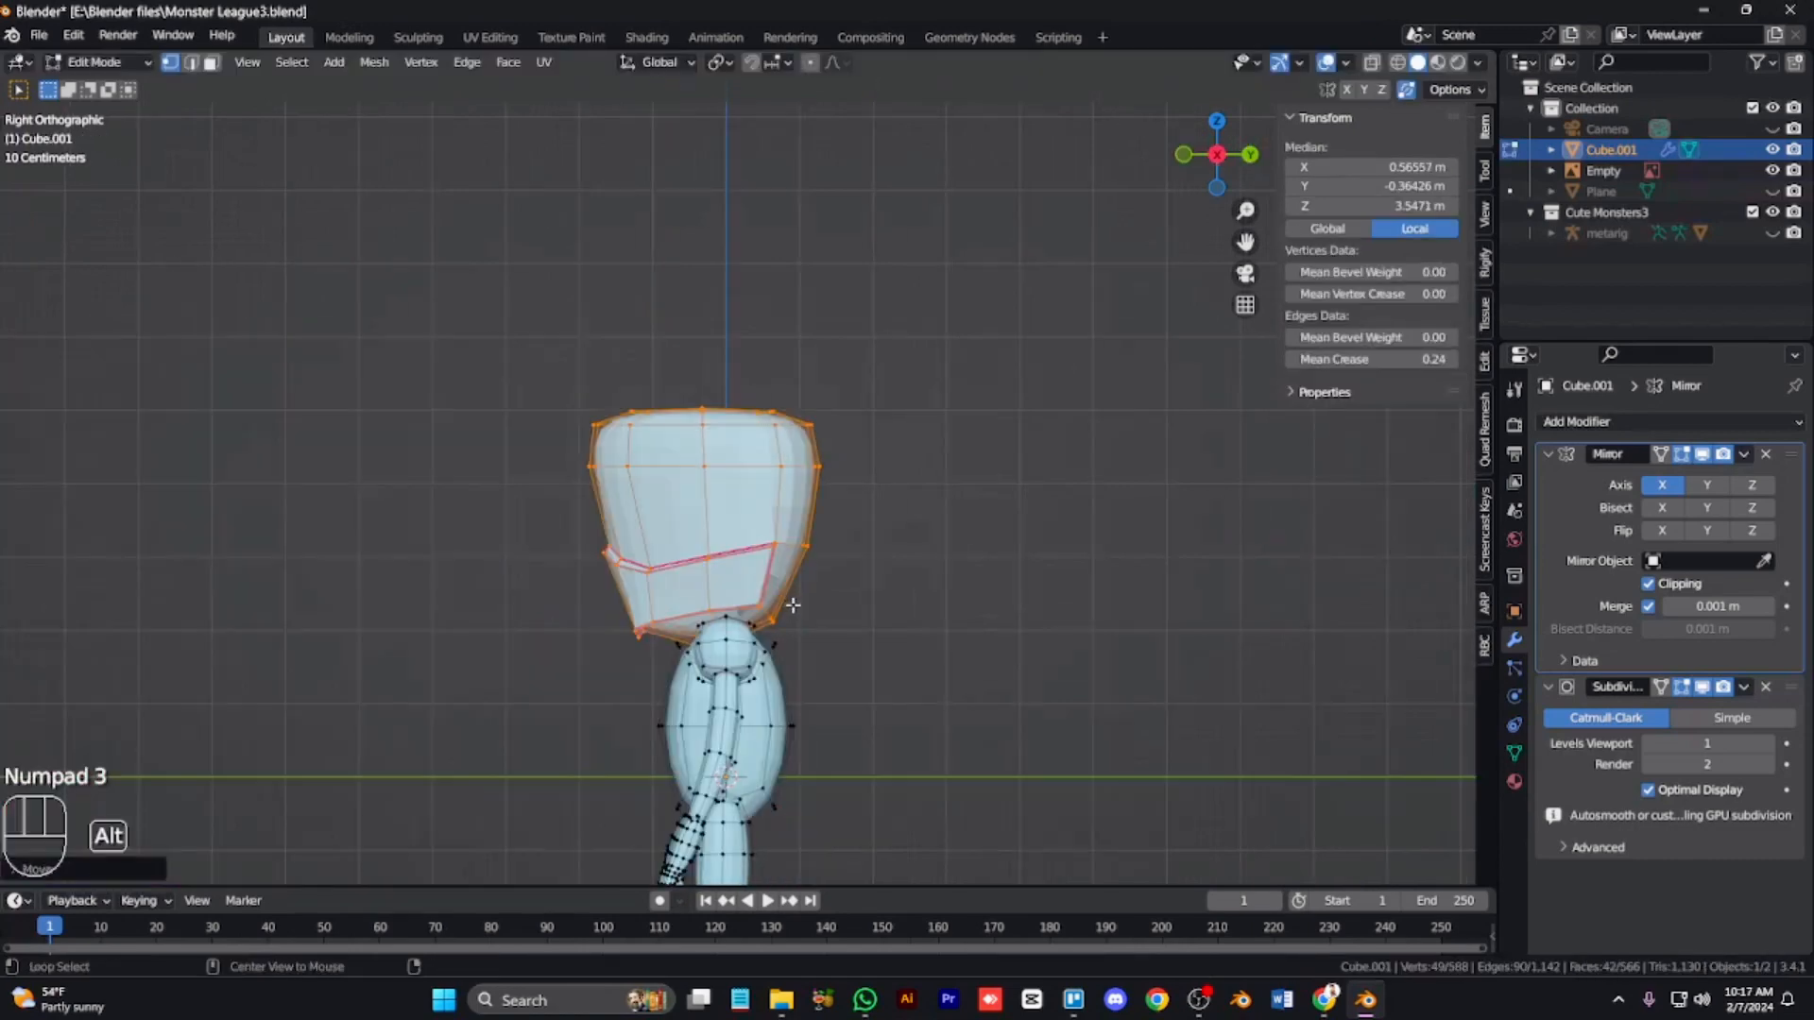
key("alt+z")
left_click(619, 544)
key("l")
key("s")
key("y")
left_click(1071, 669)
key("alt+z")
key("KP_1")
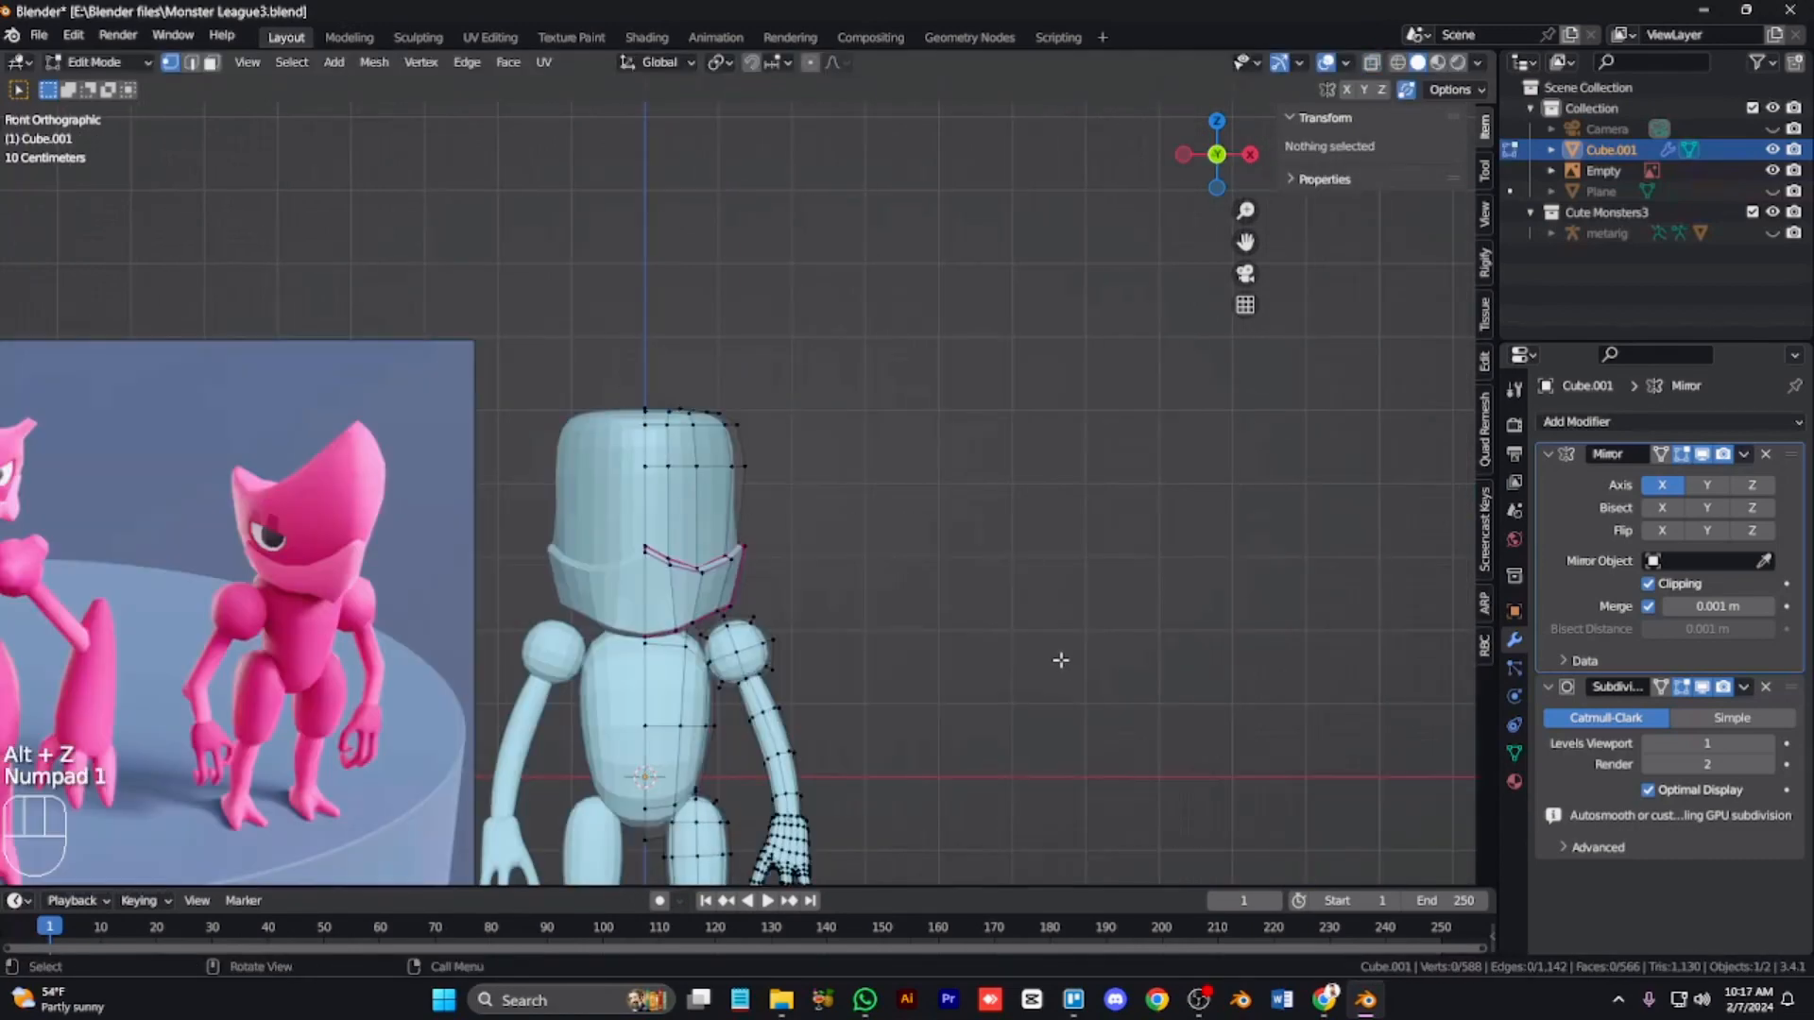
Step: Box-select the top rows of the head and move them along X
key("KP_Add")
key("KP_Add")
key("KP_Add")
key("Tab")
key("Tab")
key("alt+z")
left_click_drag(756, 463, 529, 321)
key("g")
key("x")
left_click(601, 326)
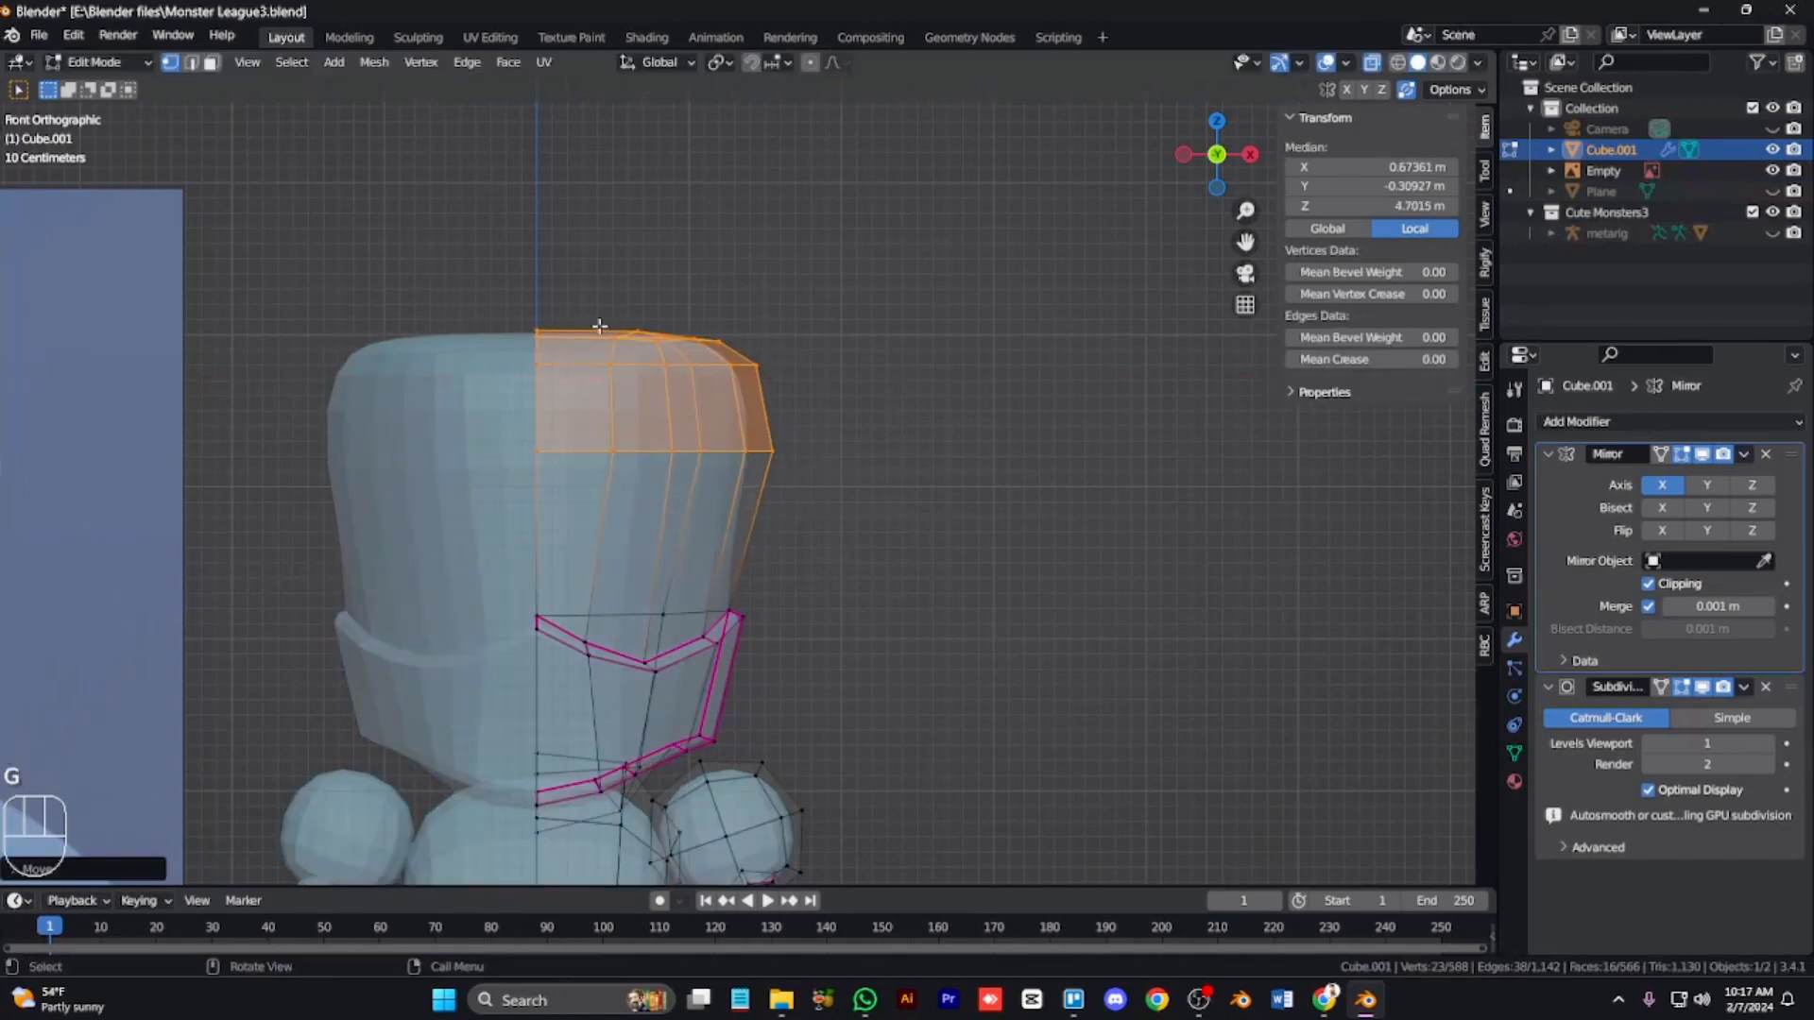
key("alt+z")
Step: Select the jaw's lower edge and move it upward
key("Tab")
key("Tab")
key("alt+z")
key("3")
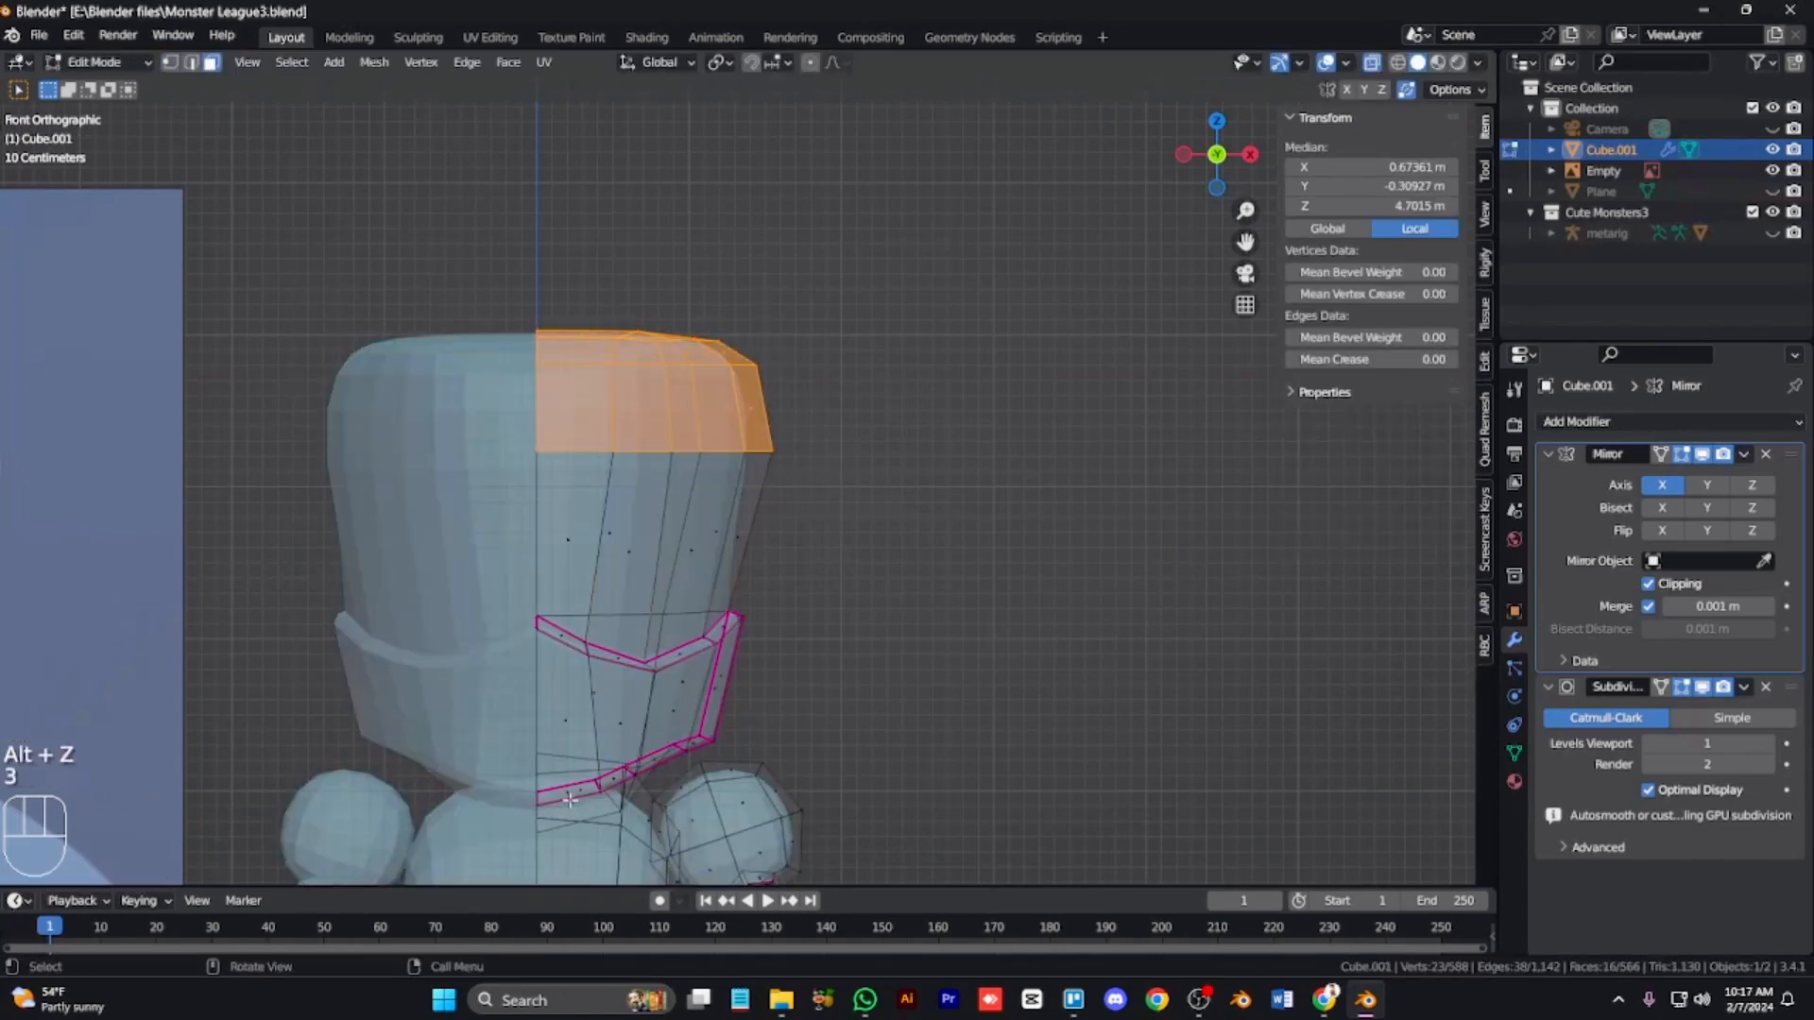
key("alt+z")
key("g")
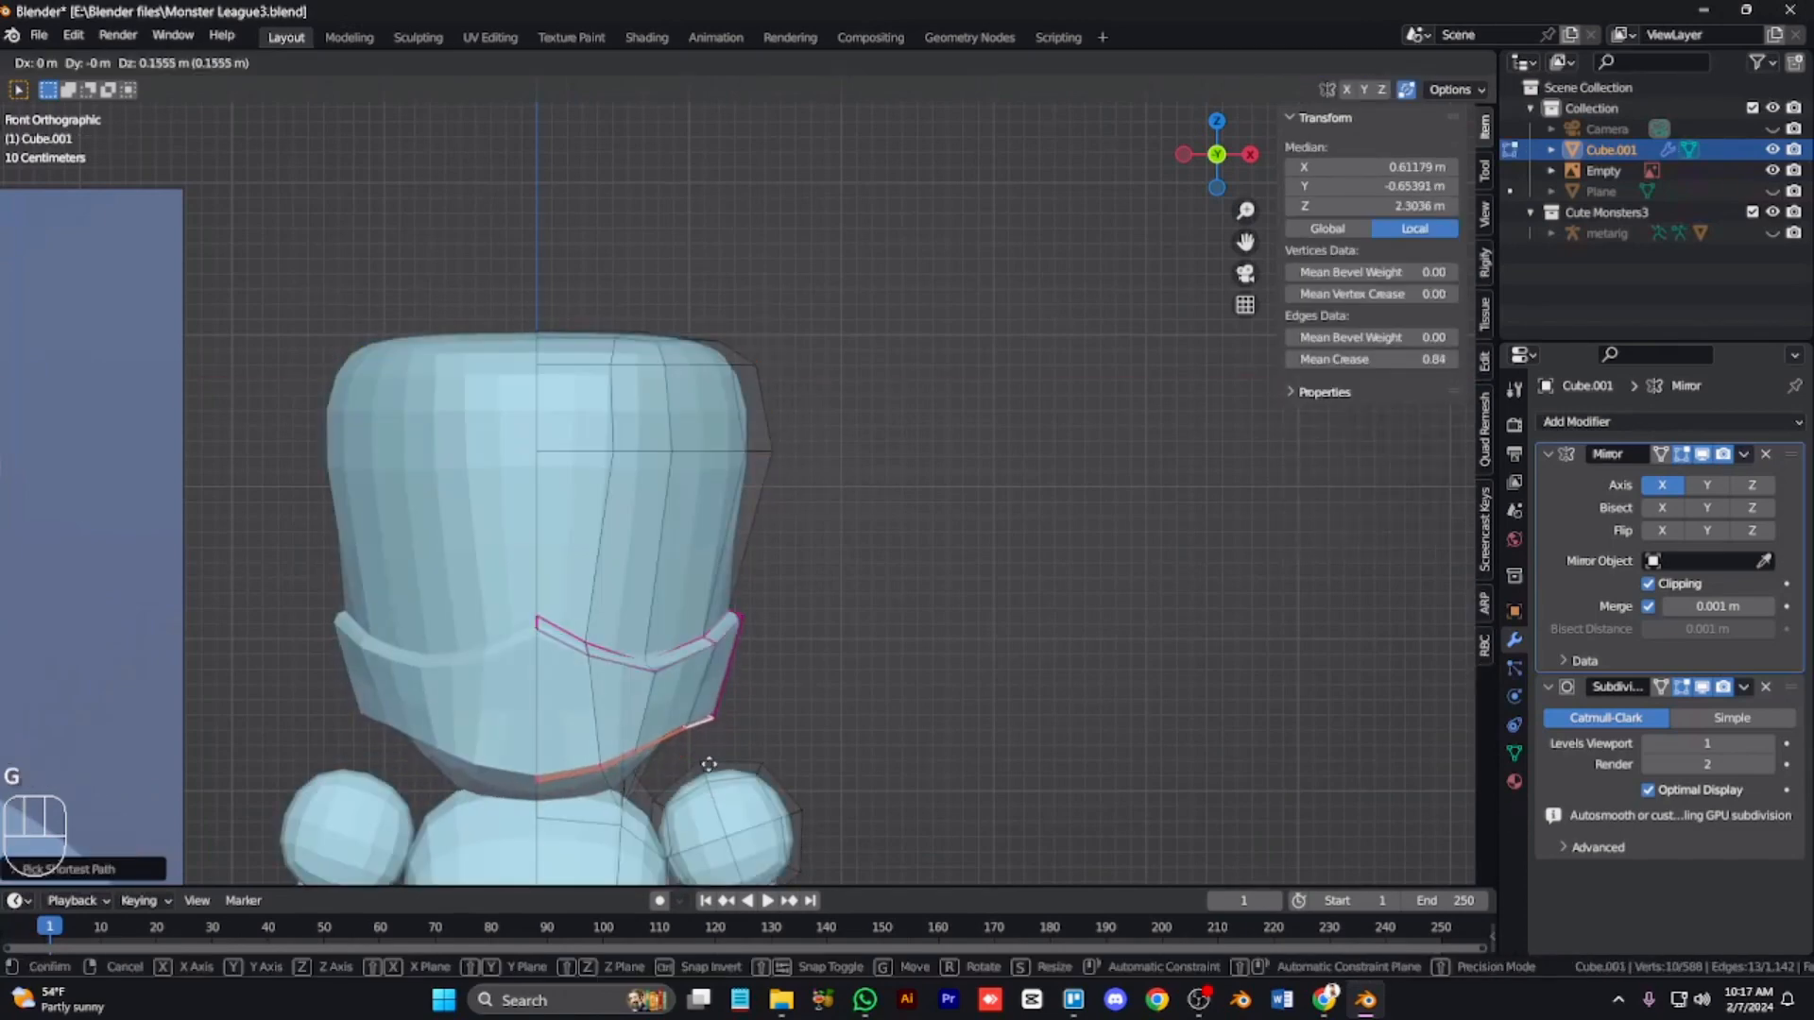
left_click(713, 762)
Step: Hide everything except the head and move the head's bottom vertices up along Z
key("KP_3")
key("s")
key("z")
right_click(666, 717)
key("alt+z")
key("l")
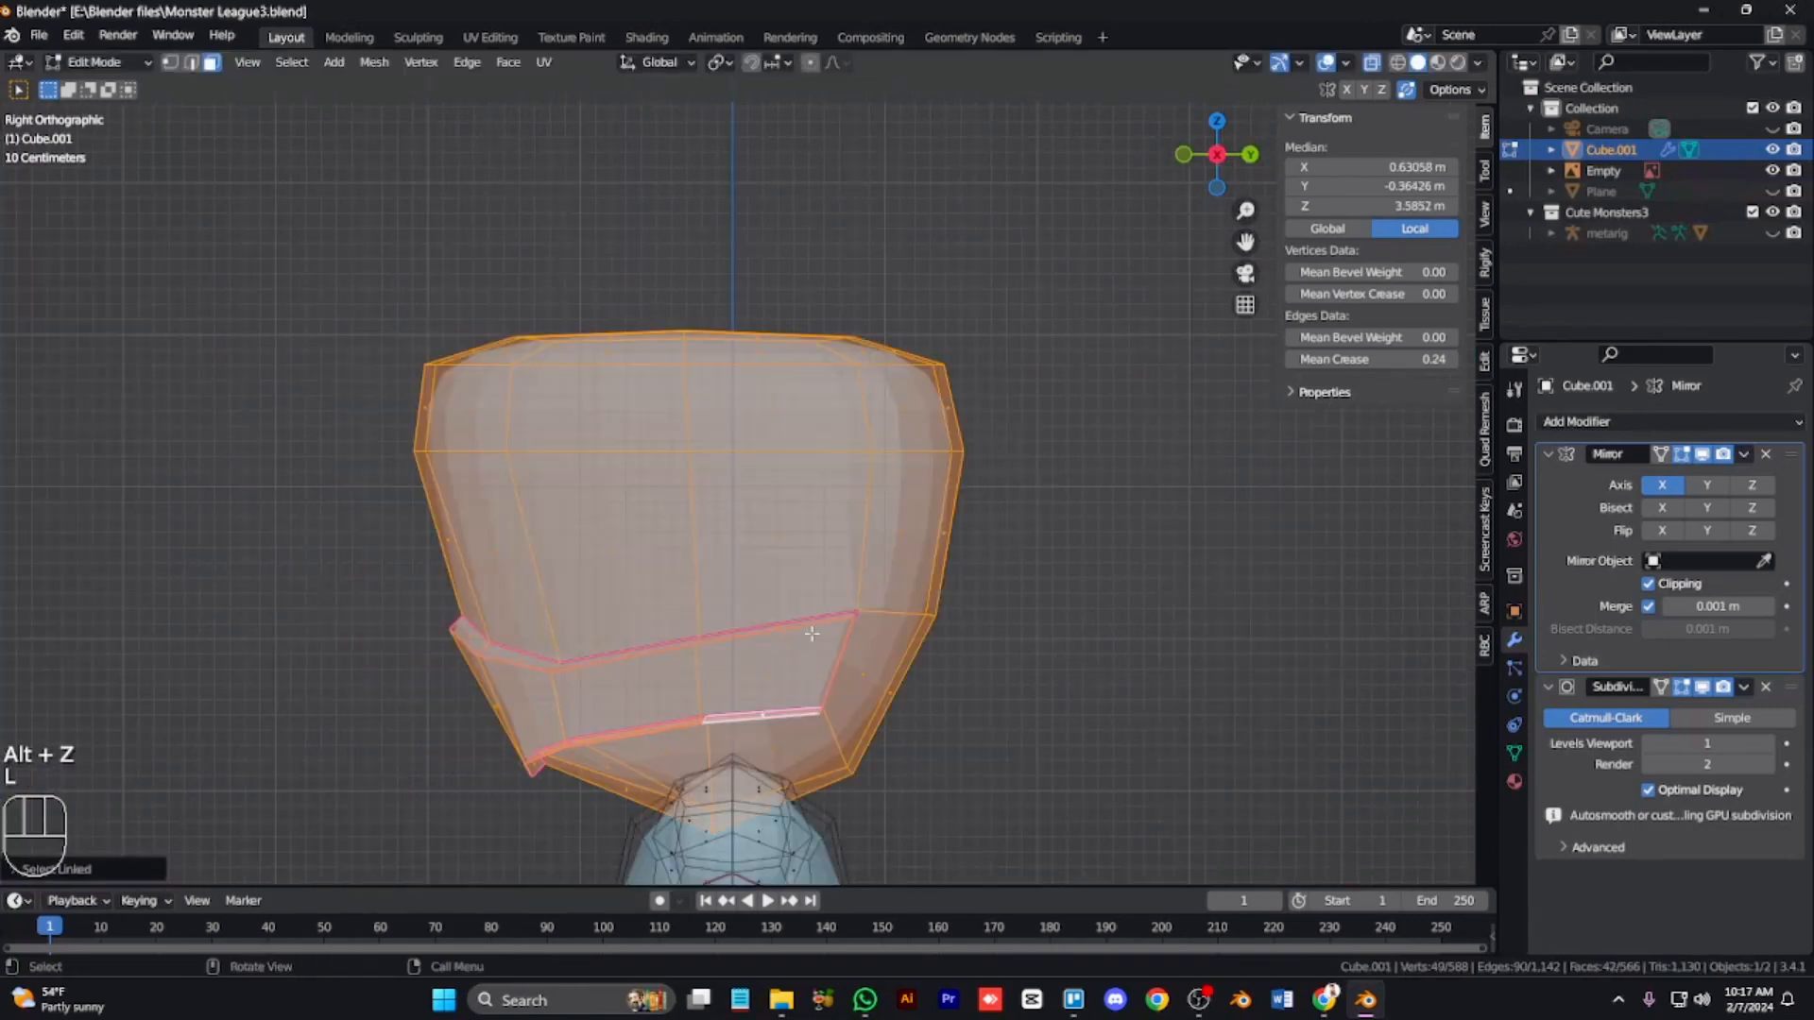
key("ctrl+i")
key("h")
key("1")
left_click_drag(661, 861, 822, 822)
key("g")
key("z")
left_click(795, 768)
Step: Unhide the body, reselect the whole head and move it along Z
key("Tab")
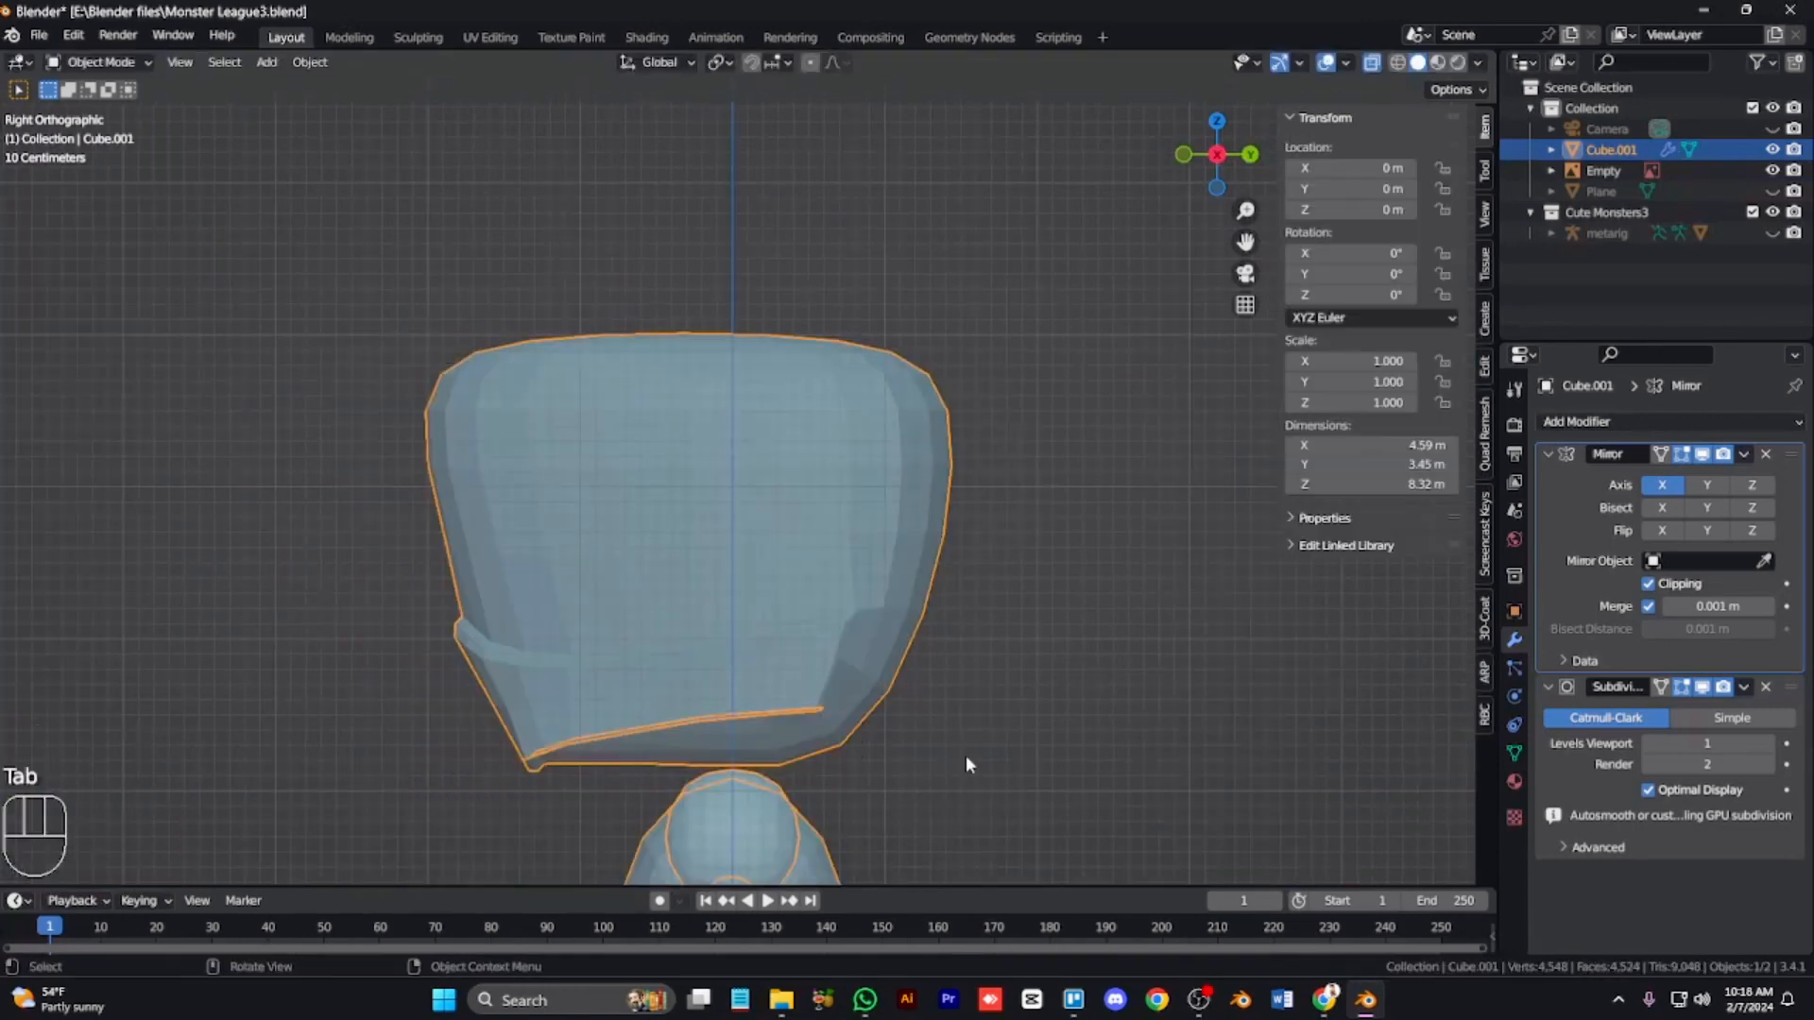
key("Tab")
key("alt+h")
left_click(987, 723)
key("l")
key("l")
key("g")
key("z")
left_click(893, 656)
Step: In front view, lower the head along Z and scale it to about 0.70
key("KP_1")
key("alt+z")
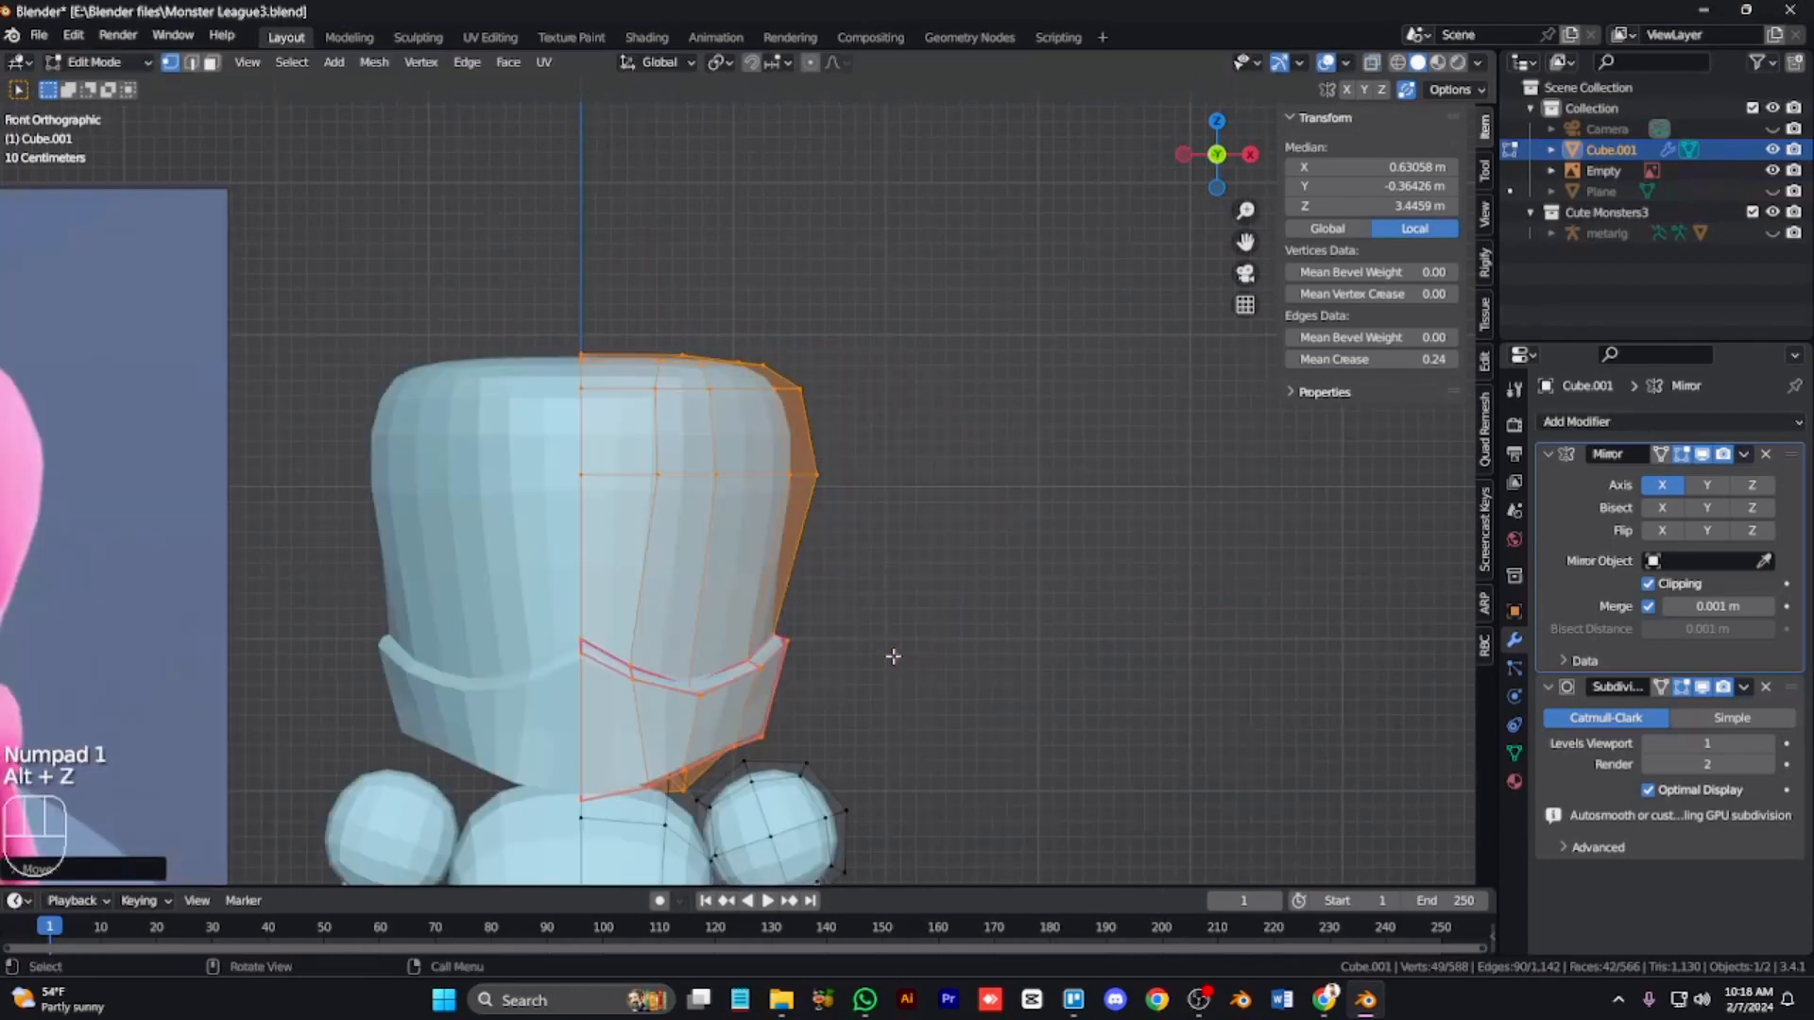
key("KP_Subtract")
key("ctrl+KP_4")
key("ctrl+KP_4")
key("ctrl+KP_4")
key("ctrl+KP_2")
key("ctrl+KP_2")
key("ctrl+KP_2")
key("ctrl+KP_2")
key("g")
key("z")
left_click(867, 634)
key("s")
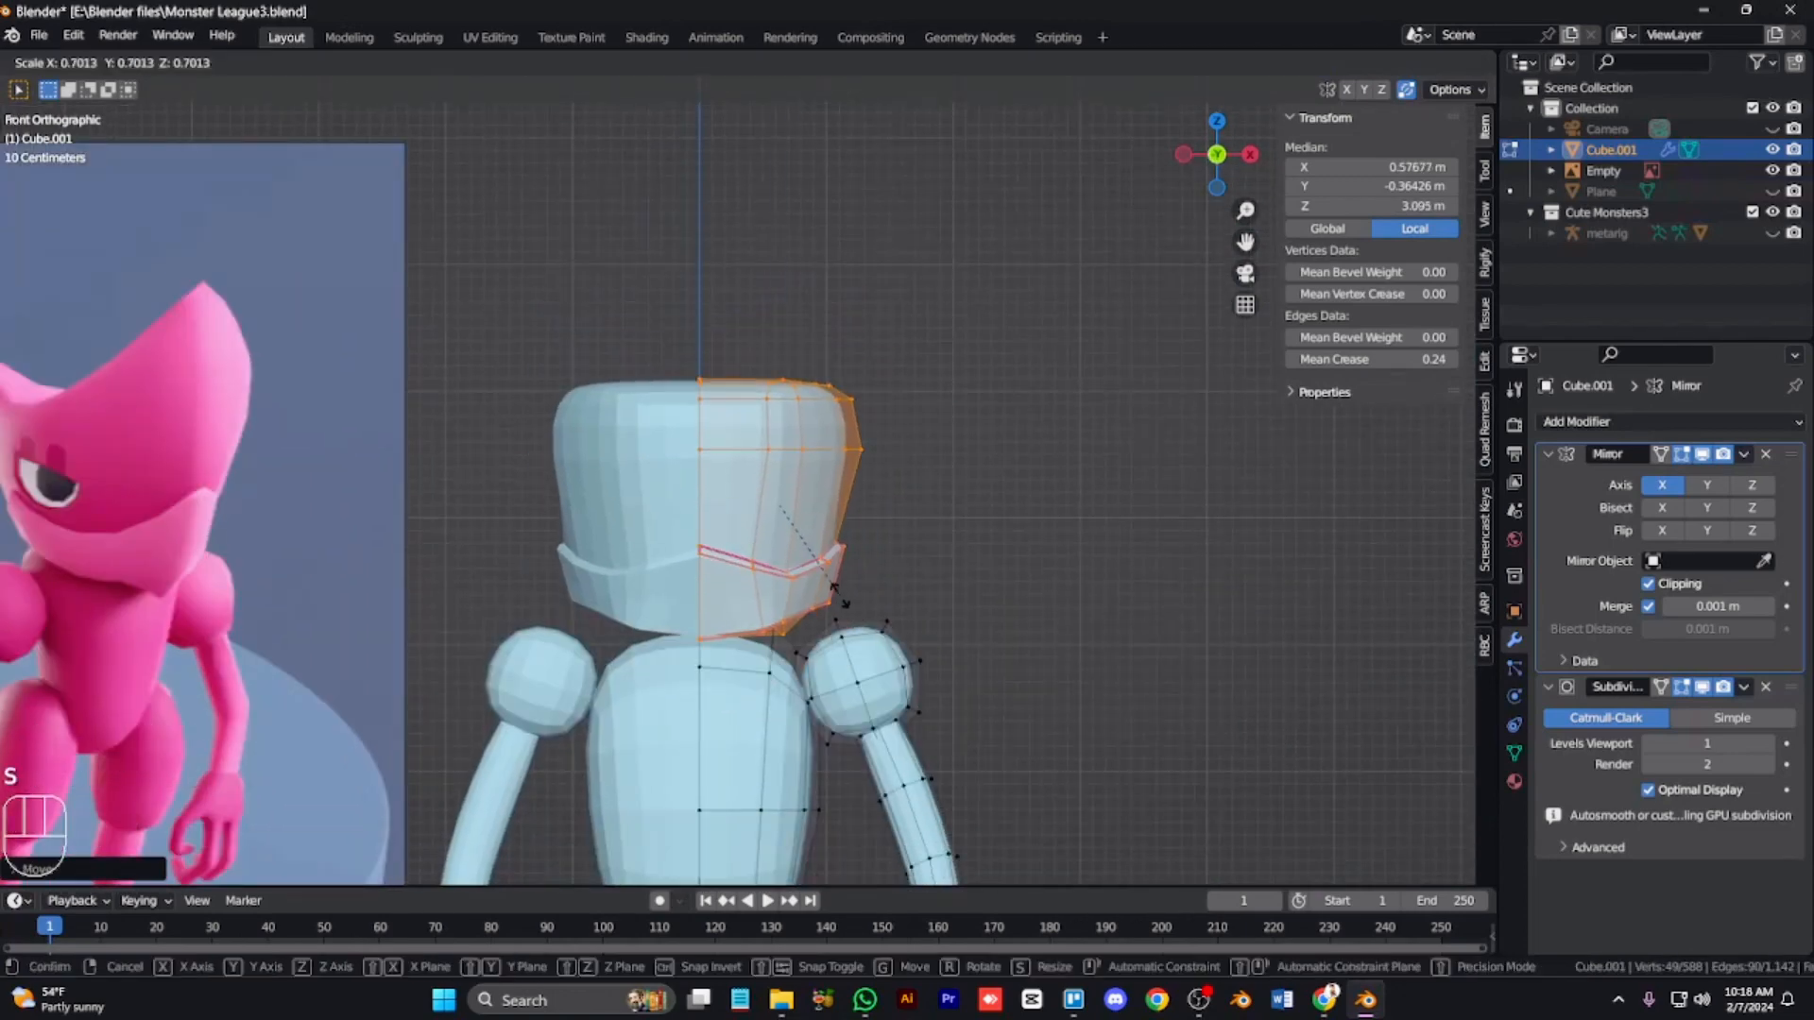
left_click(835, 600)
Step: Lower the head further along Z and scale it down again onto the shoulders
key("g")
key("z")
left_click(832, 645)
key("s")
left_click(852, 635)
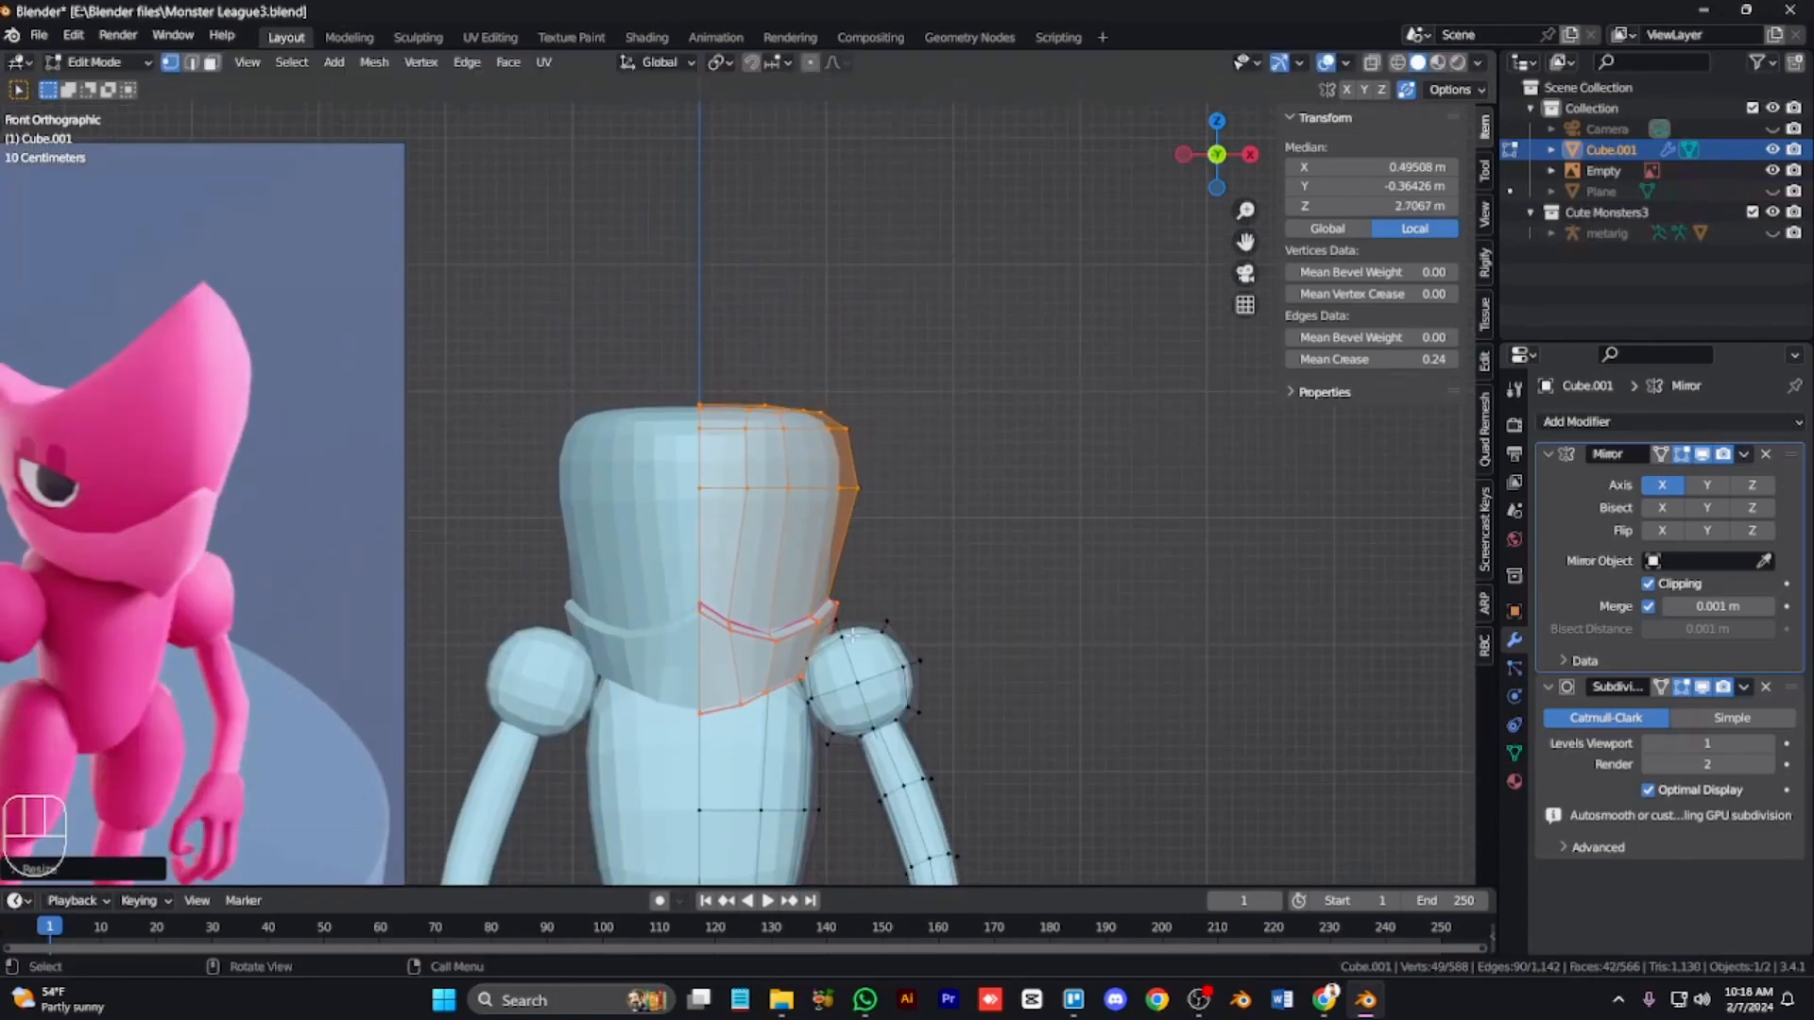
Step: Add a horizontal loop cut across the upper part of the head
key("Tab")
key("KP_3")
key("KP_9")
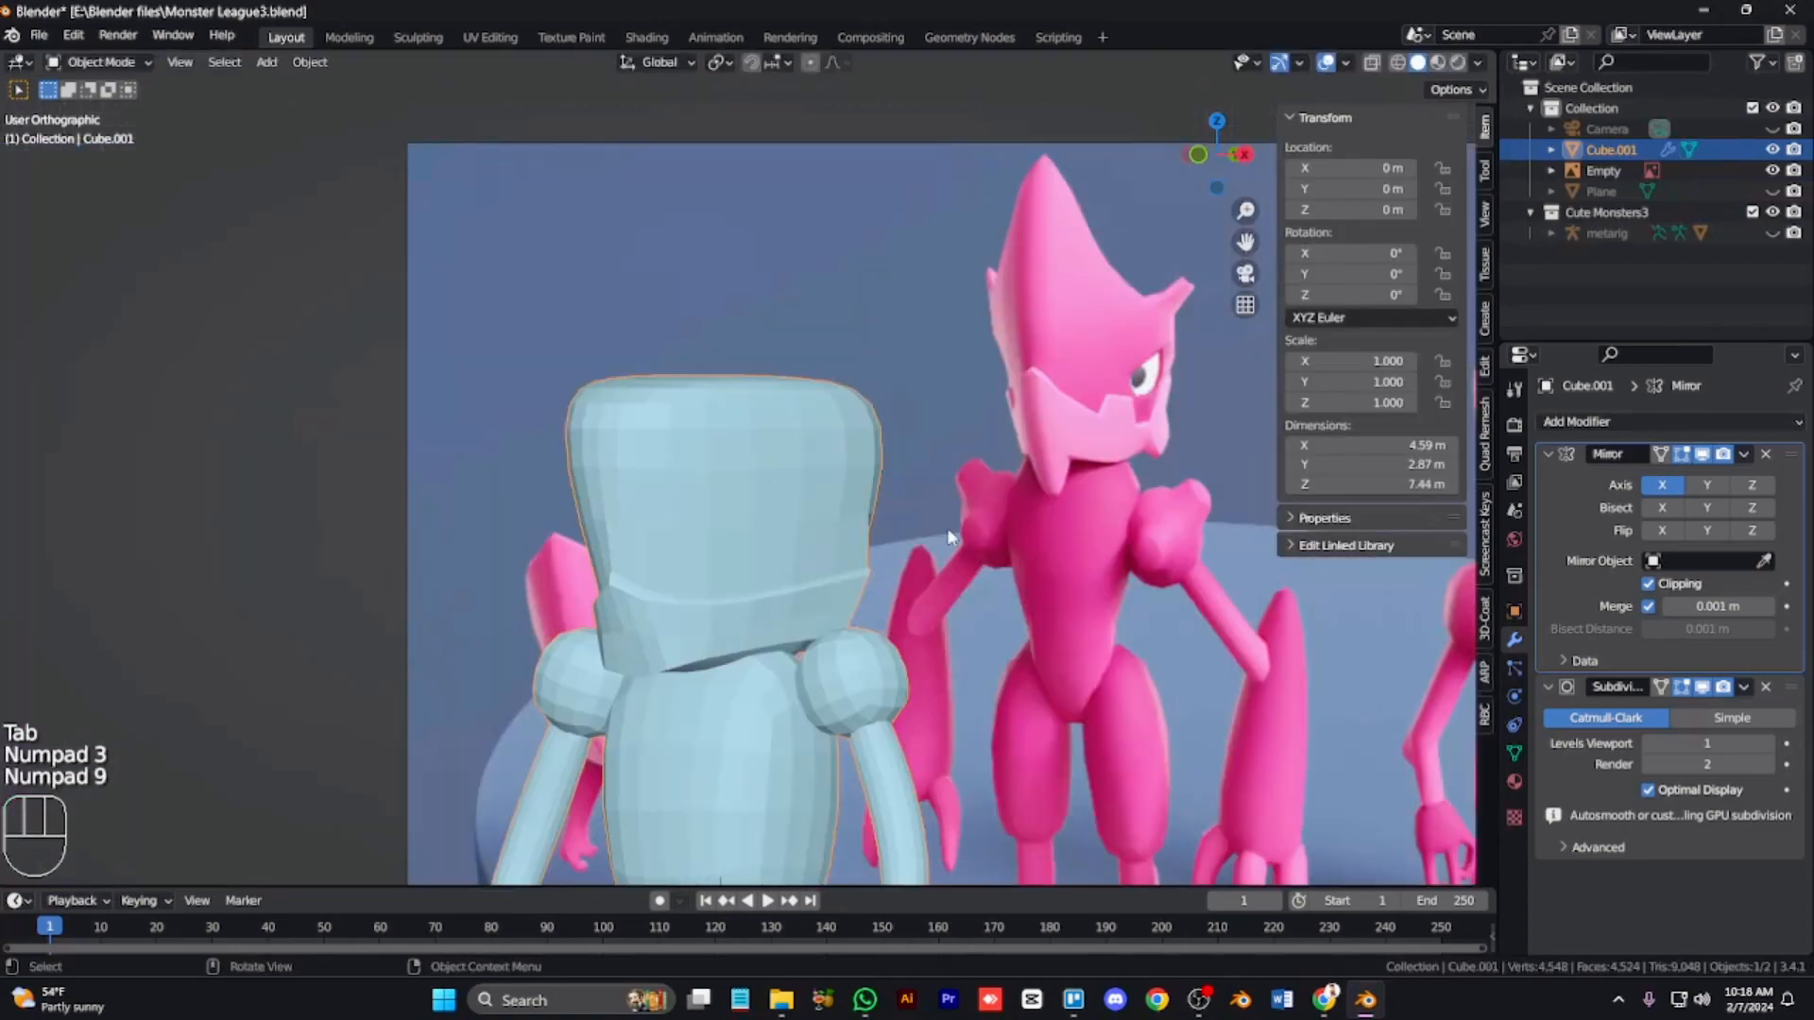
key("KP_9")
key("Tab")
key("3")
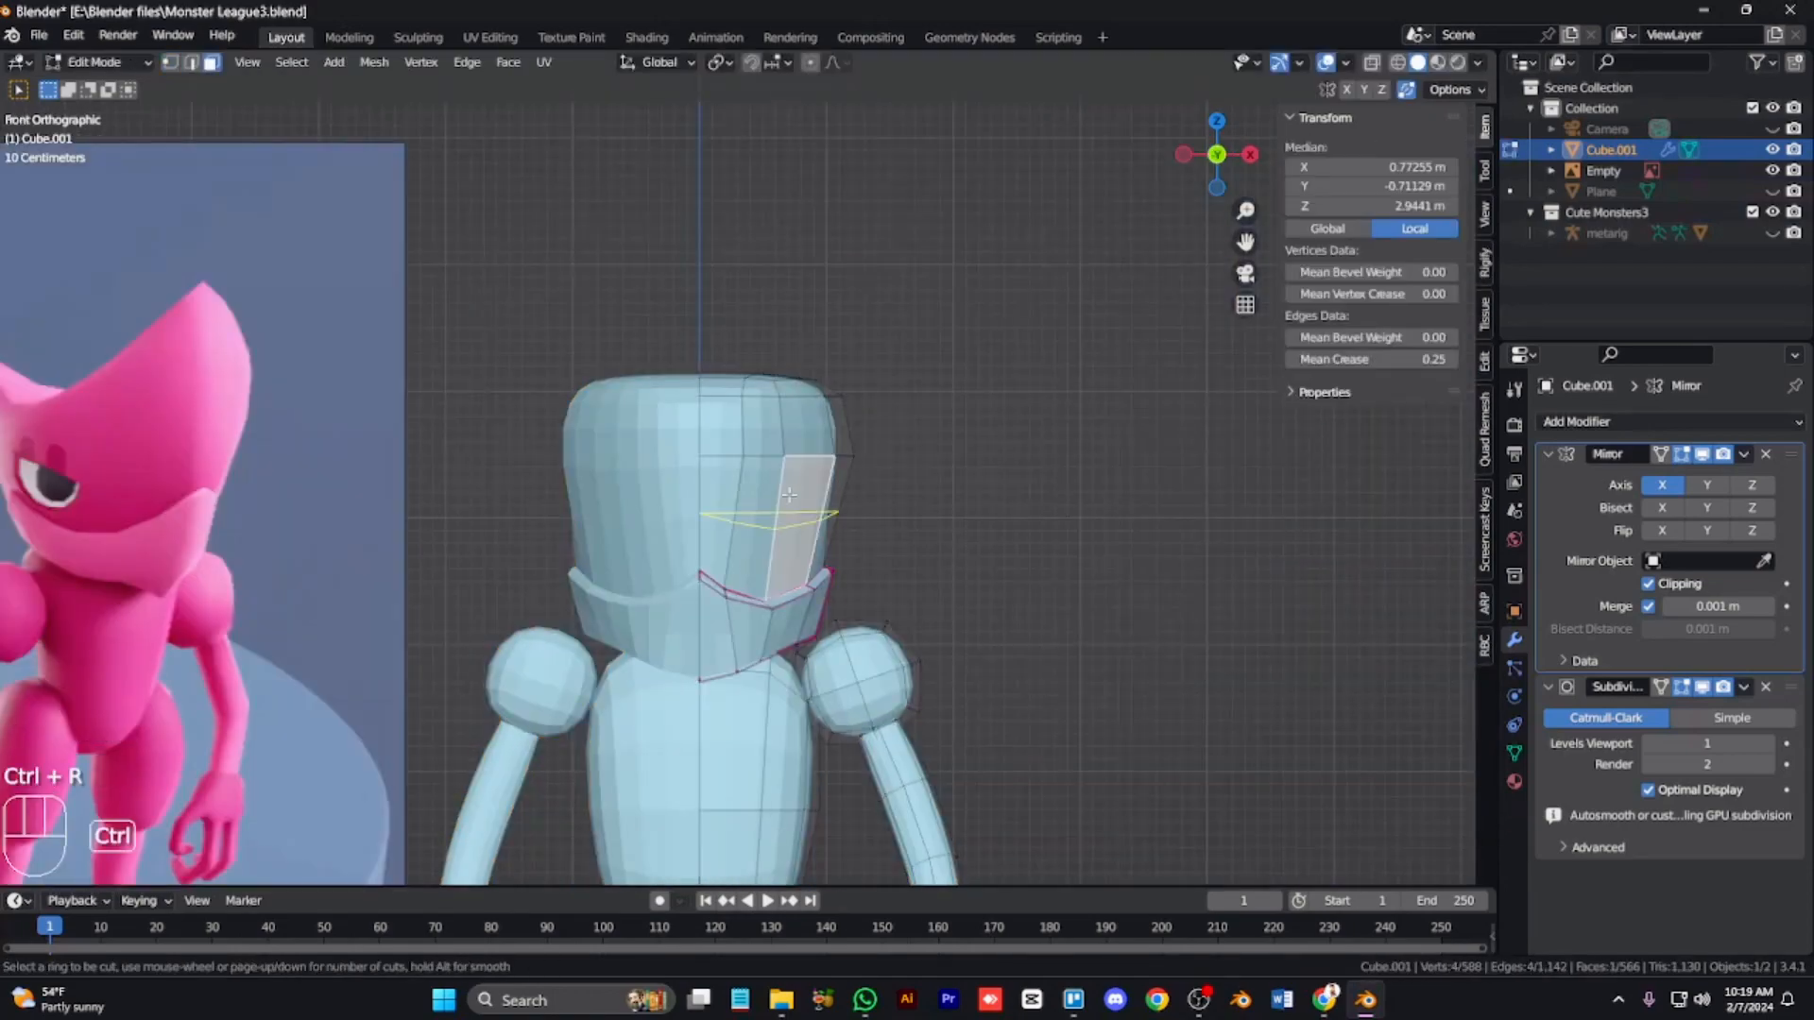
left_click(790, 494)
right_click(790, 546)
scroll(779, 541, "down", 5)
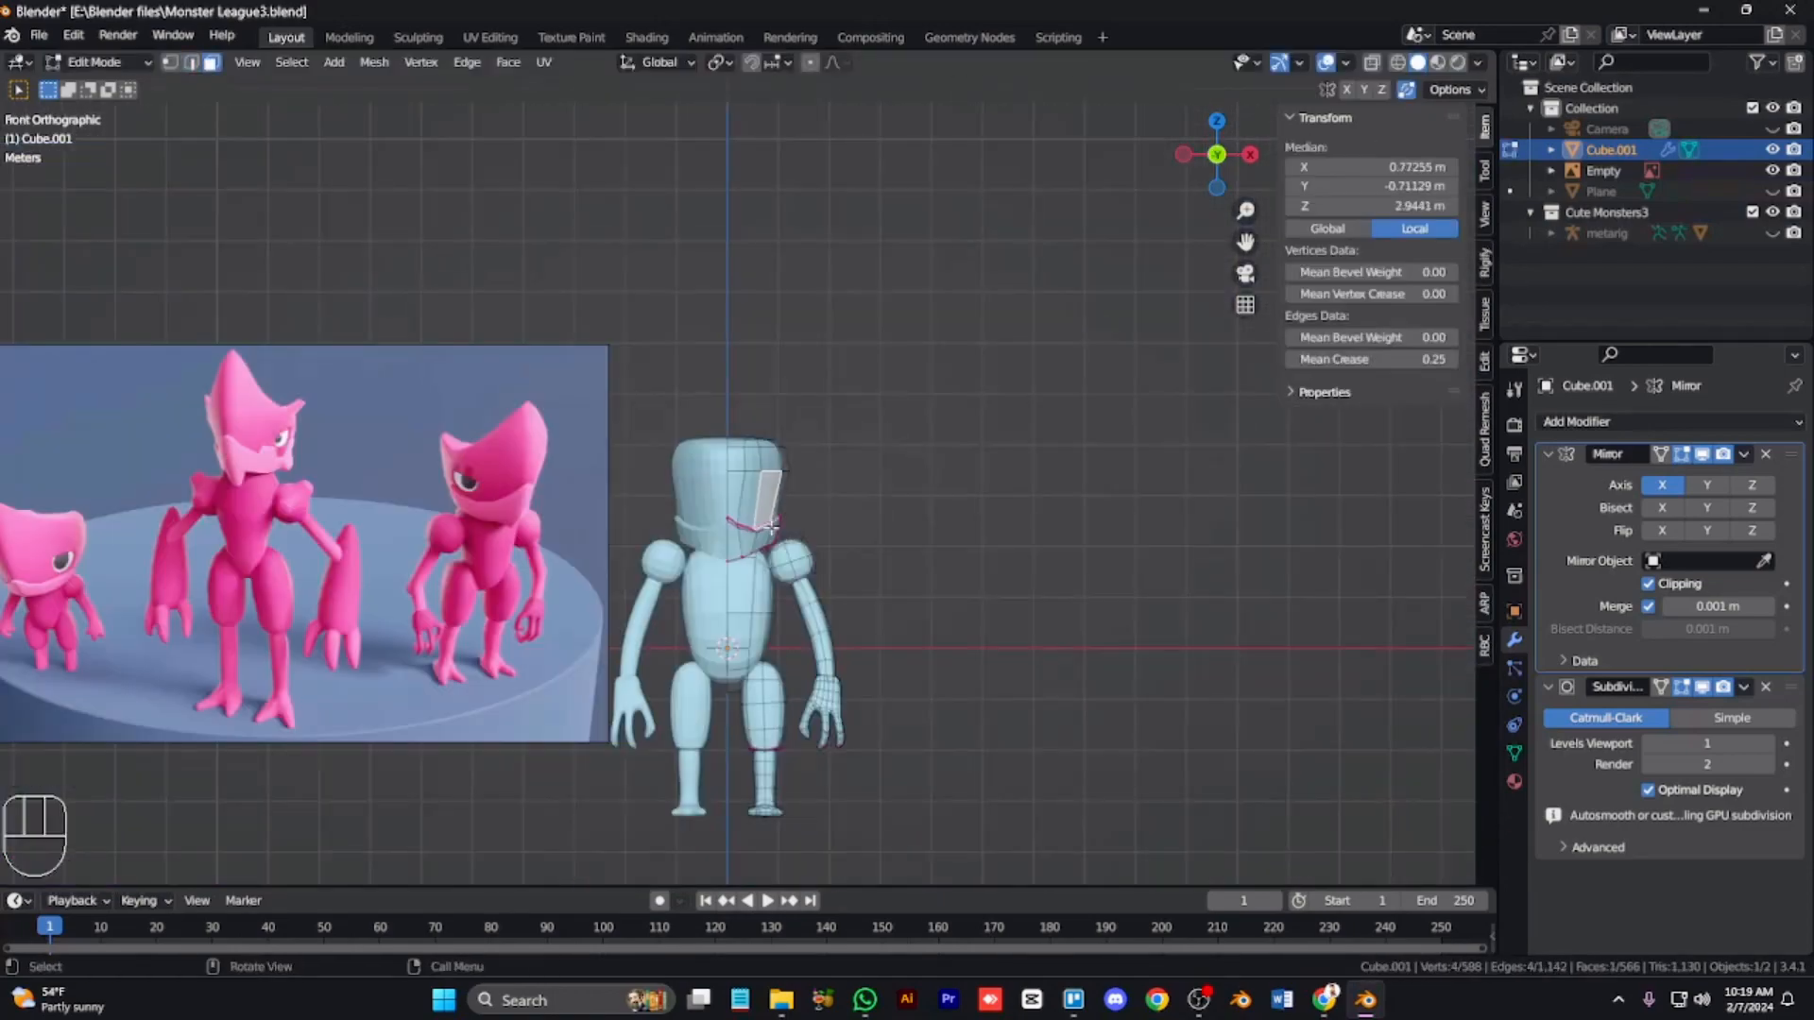
scroll(780, 535, "up", 4)
Step: Box-select the head's top vertices and raise them along Z
key("alt+z")
left_click_drag(887, 493, 696, 351)
key("g")
key("z")
left_click(820, 412)
Step: With proportional editing on, pull the head's top front vertex up and forward into a point
key("KP_3")
key("1")
left_click(587, 409)
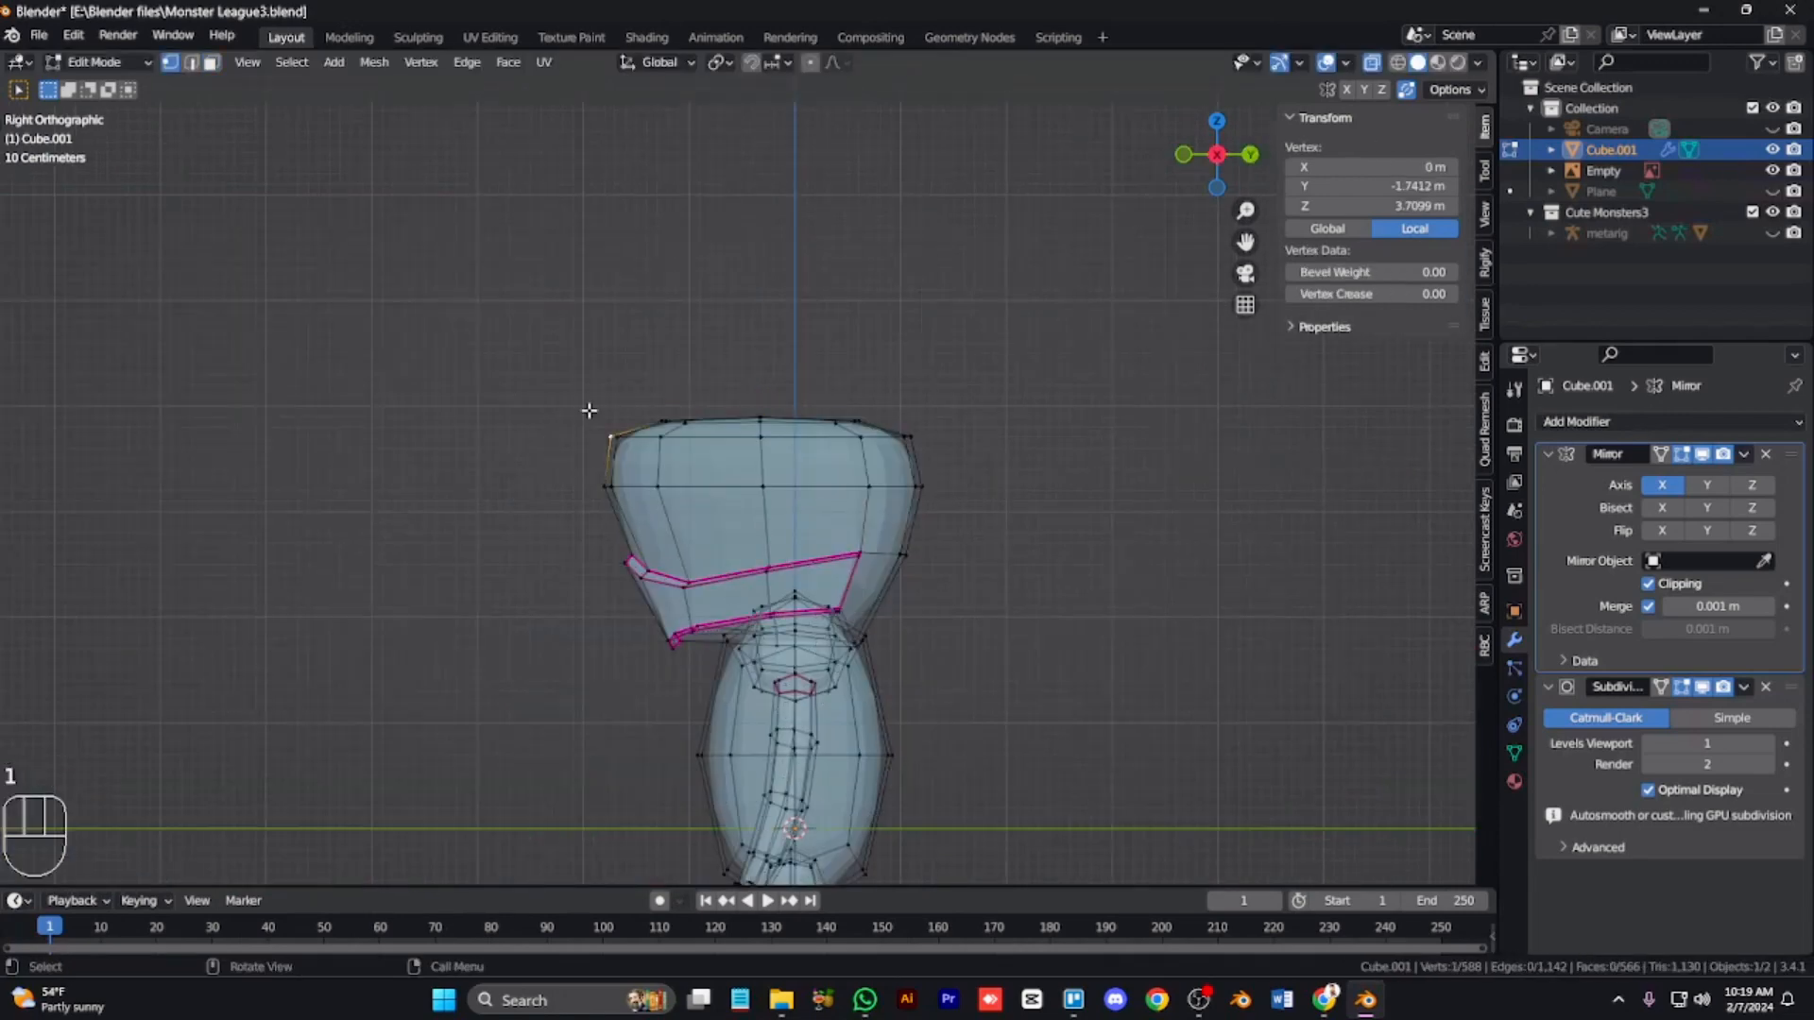
key("o")
key("g")
left_click(551, 388)
Step: Pull the head's top back vertex up and back into a second point with proportional editing
left_click(907, 440)
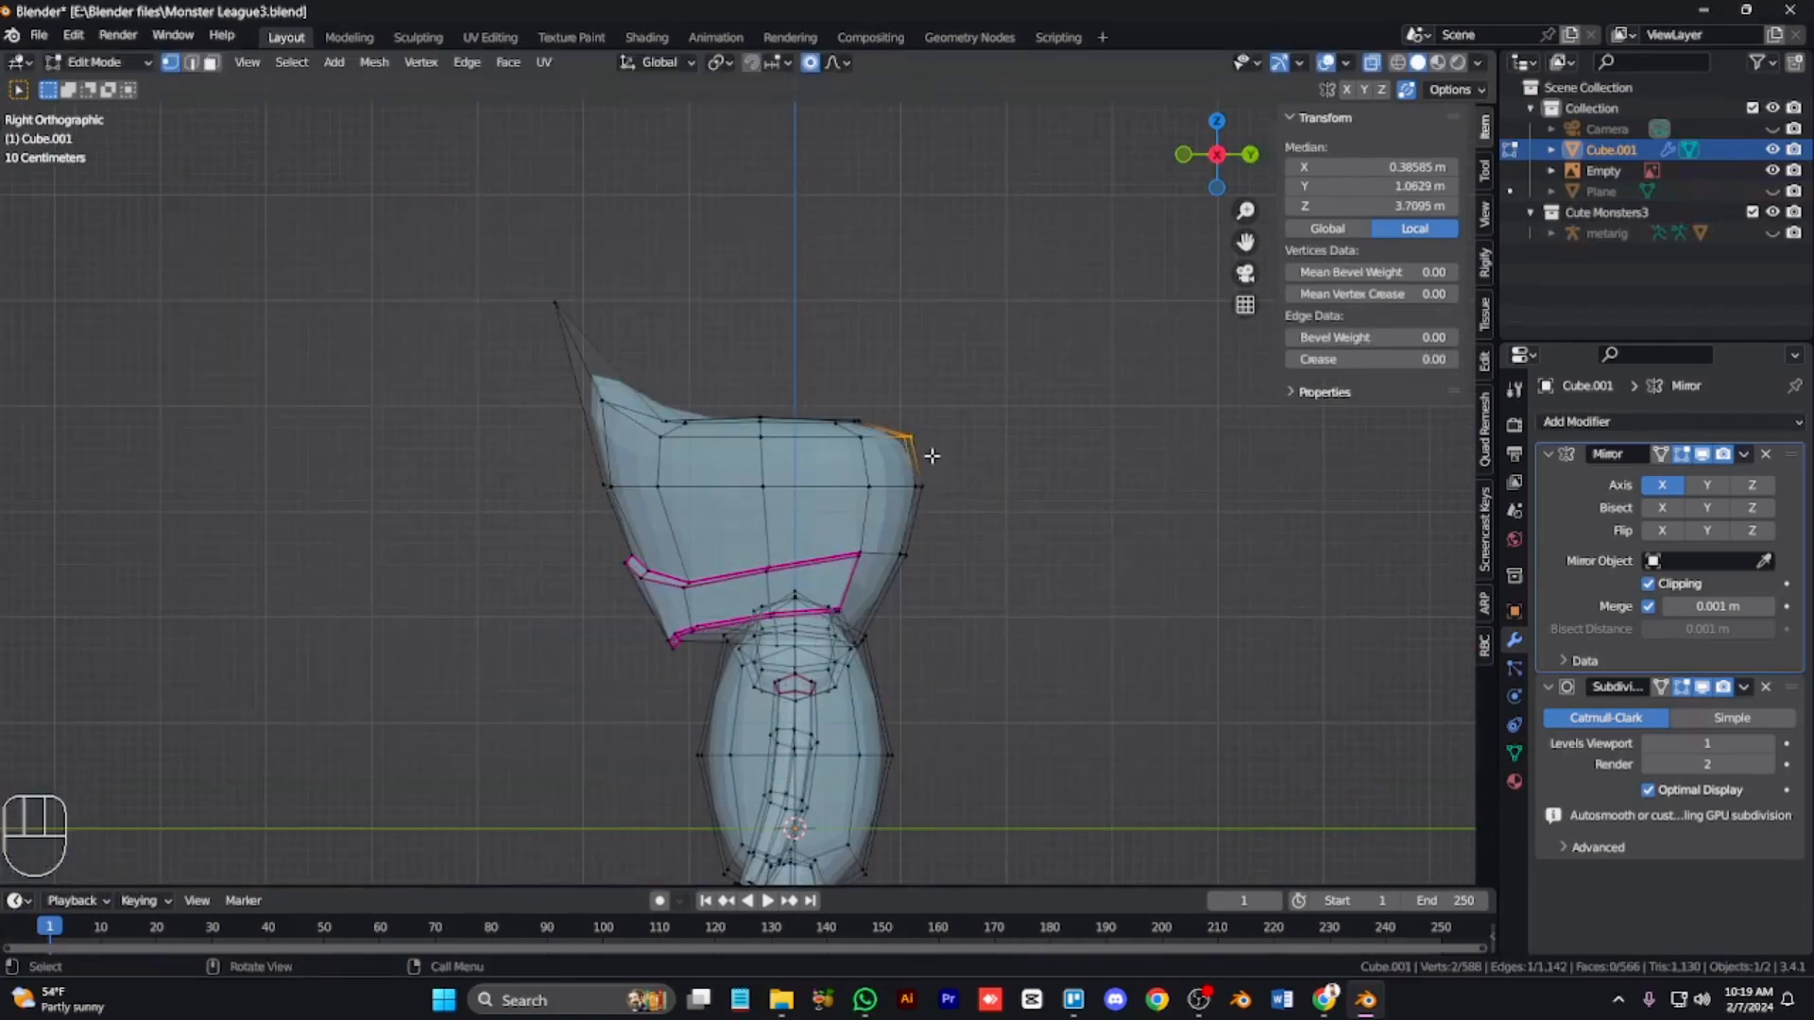
key("g")
left_click(967, 394)
left_click_drag(723, 459, 809, 385)
key("g")
right_click(791, 400)
Step: Box-select the head's top edge vertices, rotate them to tilt the top, and lower the back corner slightly
left_click_drag(527, 460, 986, 286)
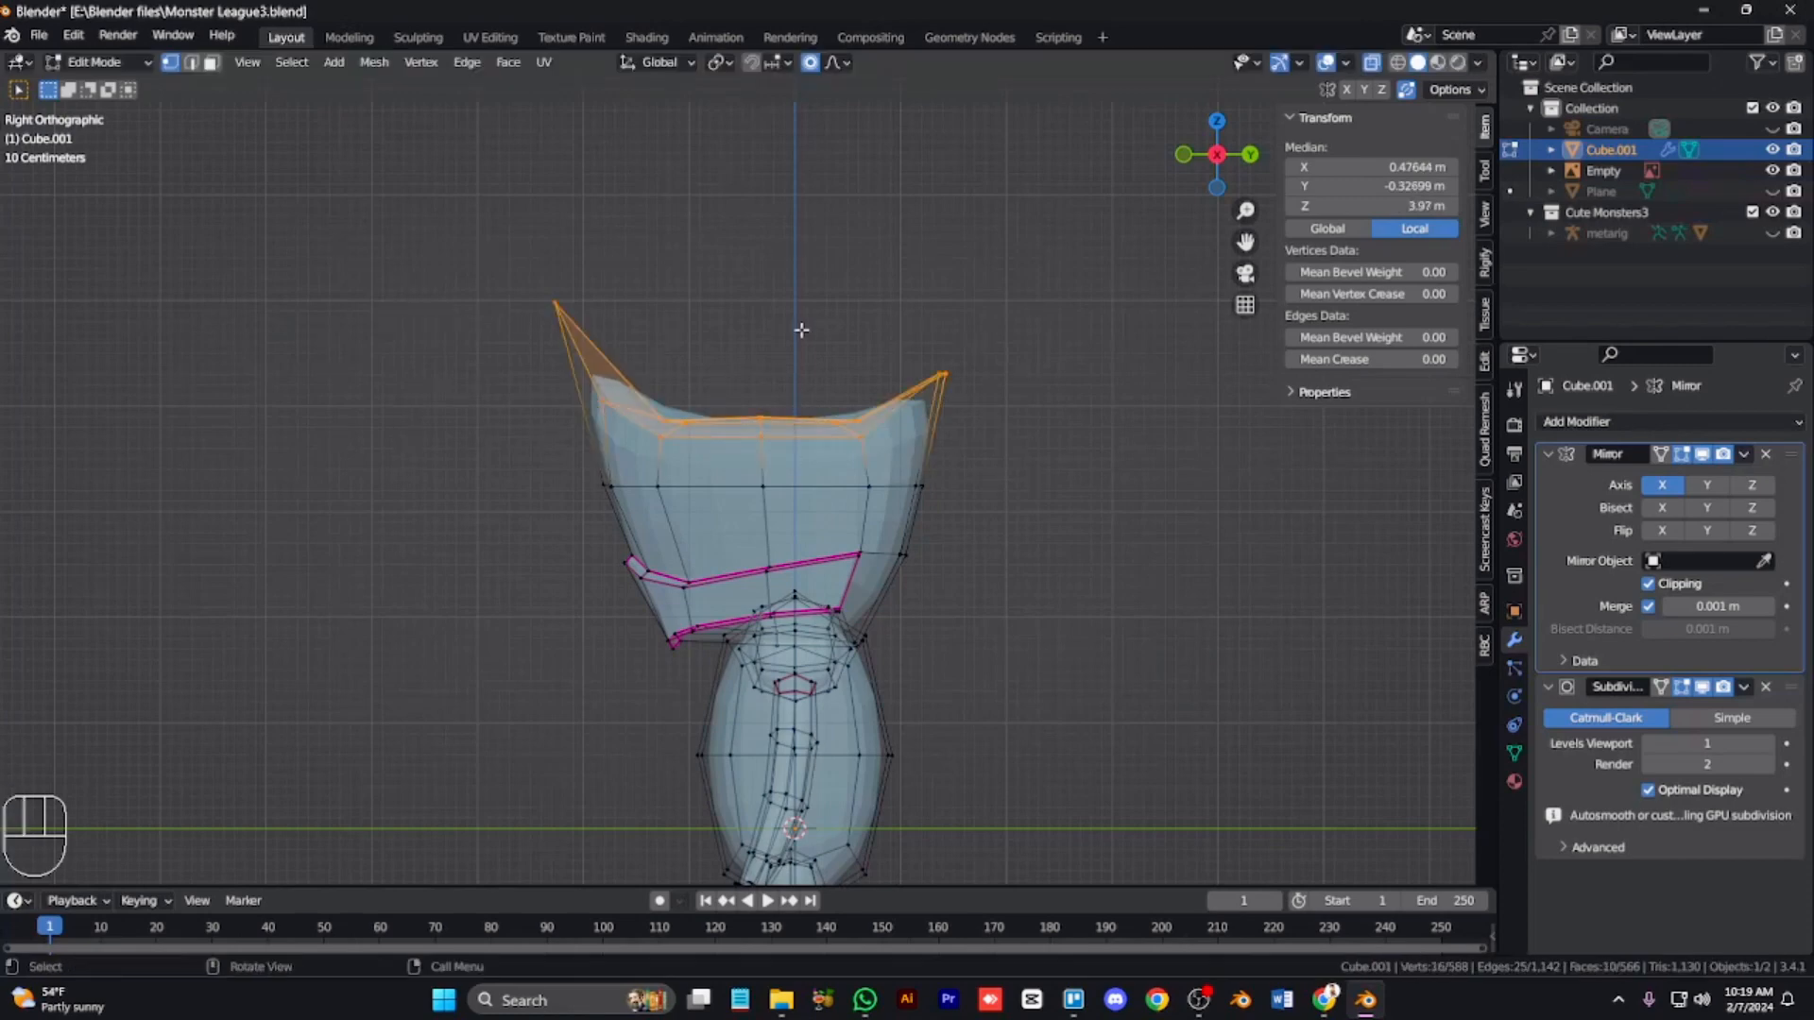
key("r")
left_click(1192, 423)
left_click(927, 443)
left_click_drag(888, 340, 1014, 426)
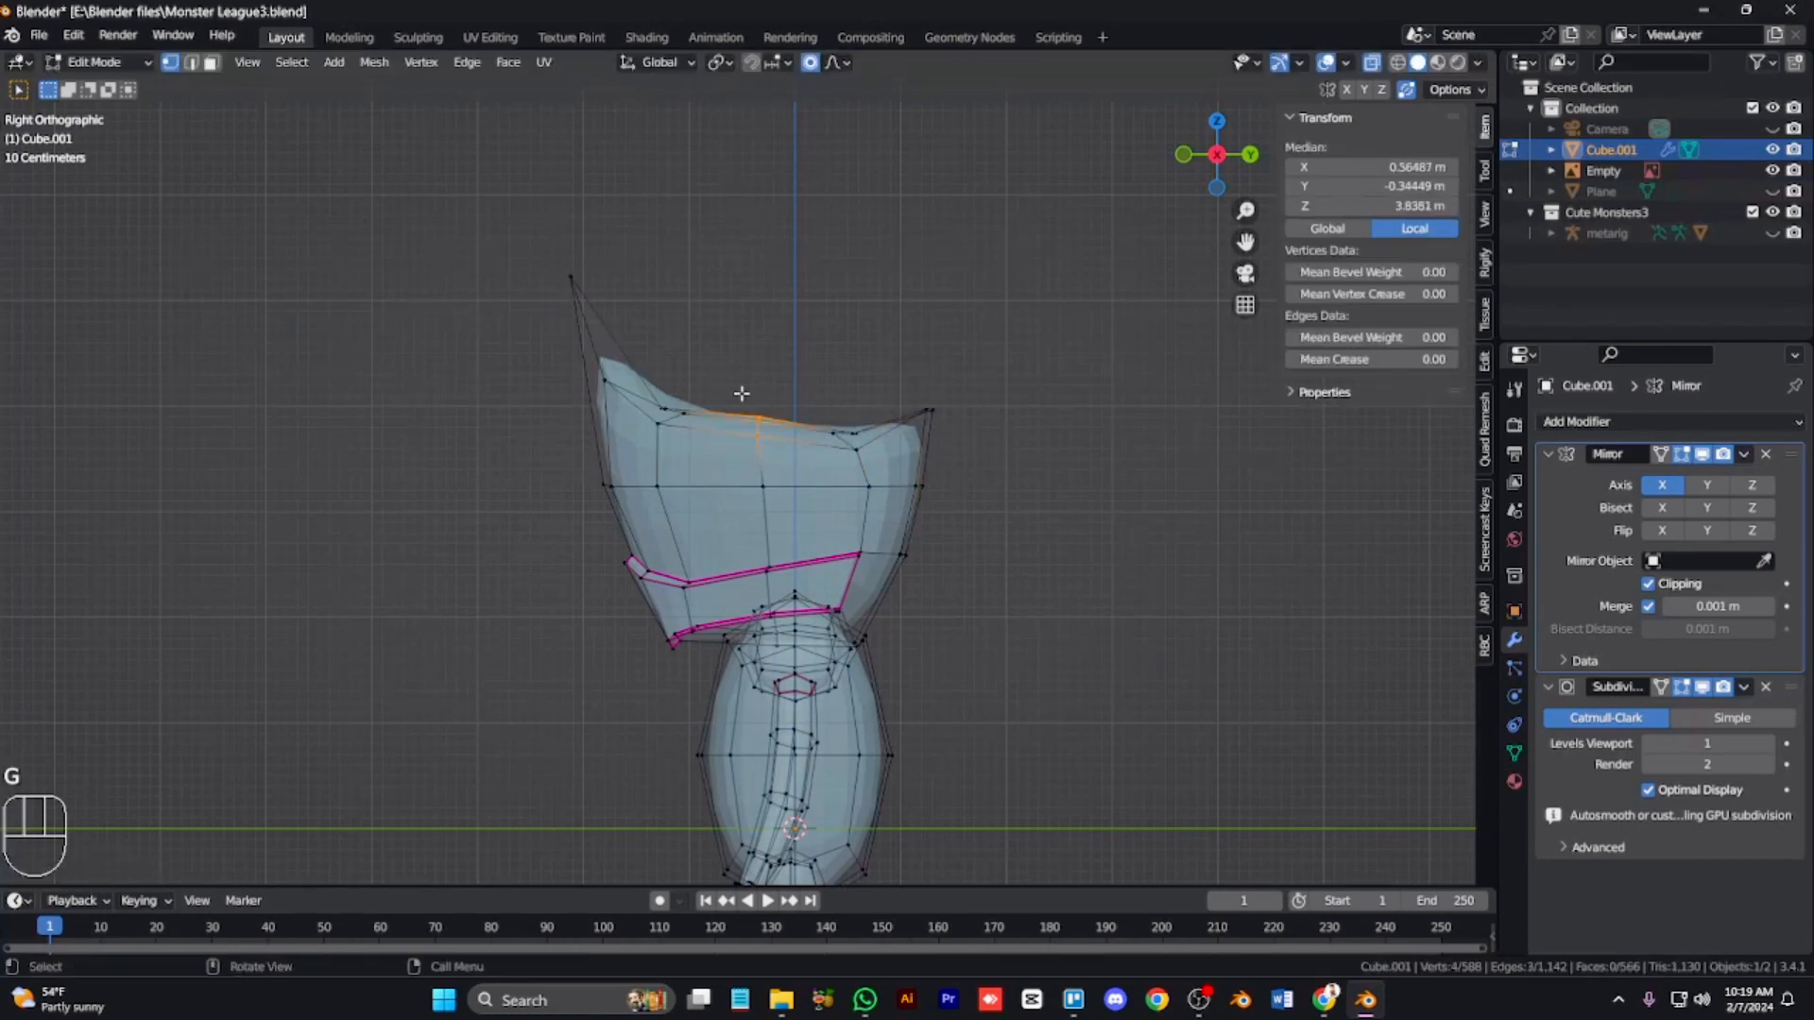
Step: Move the head's back top corner vertex outward with proportional editing to shape the second horn tip
key("alt+z")
key("Tab")
key("KP_1")
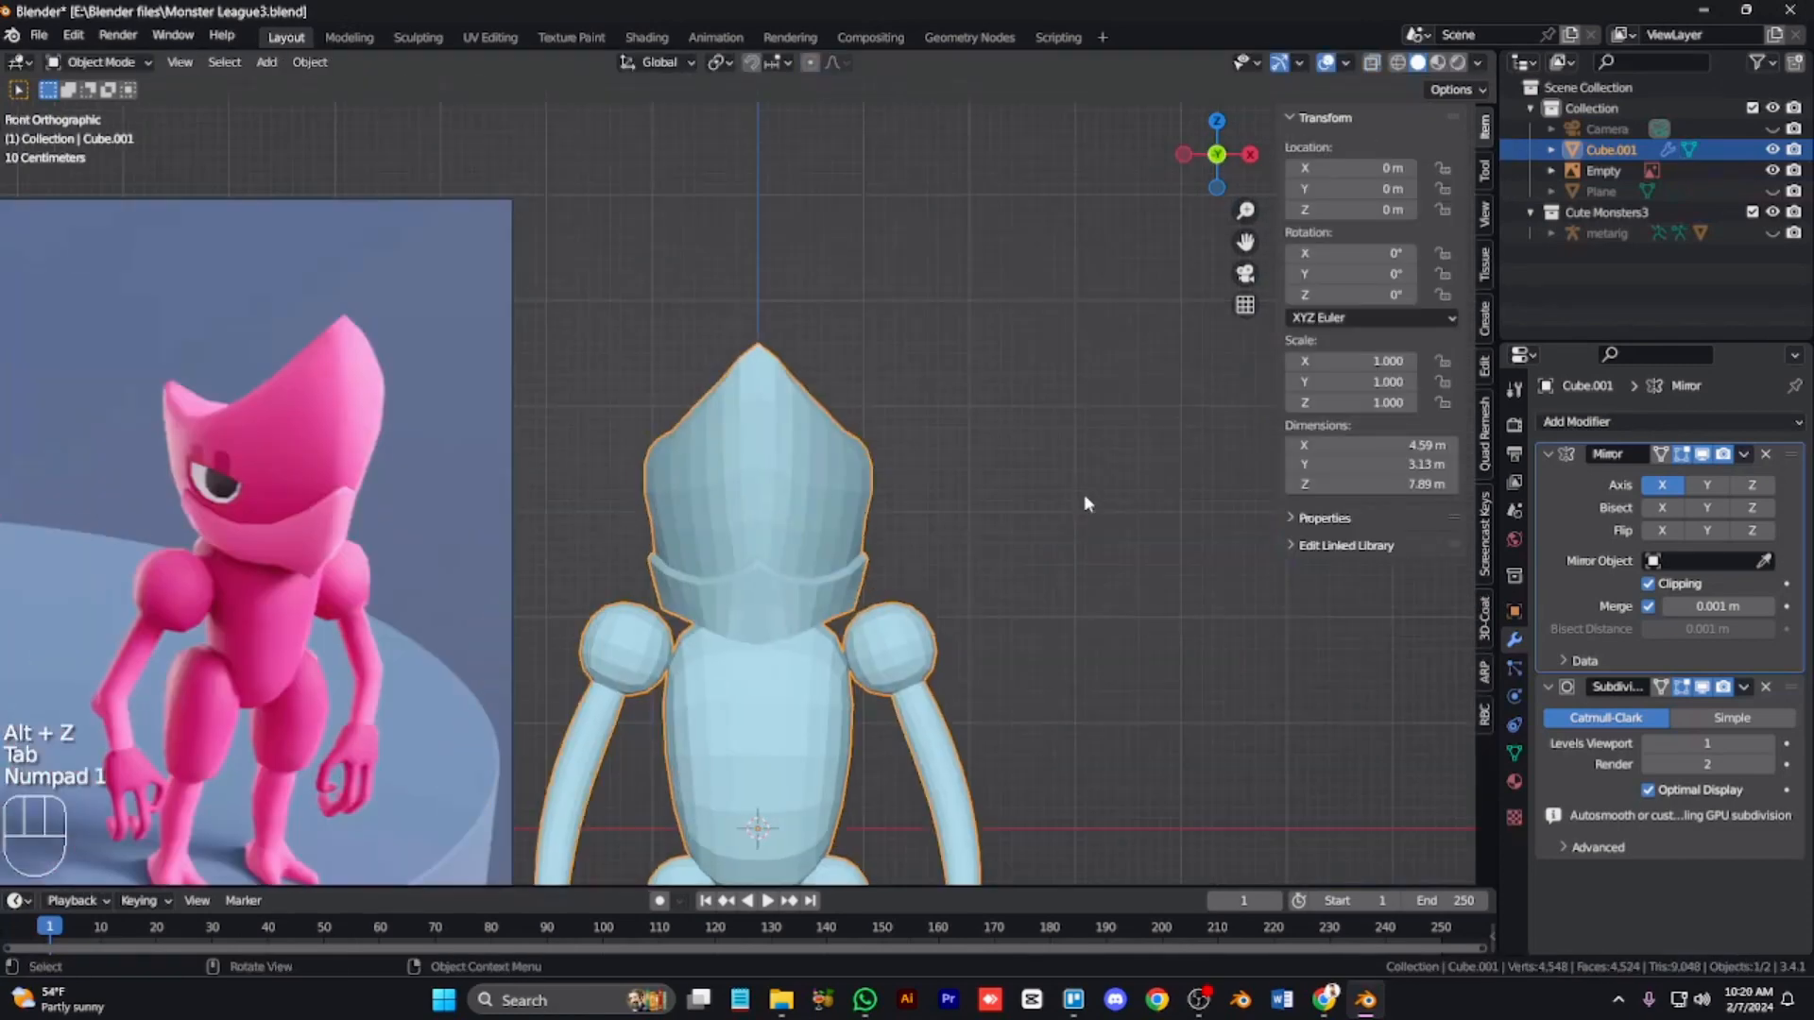
key("KP_8")
key("KP_6")
key("KP_6")
key("Tab")
key("g")
key("g")
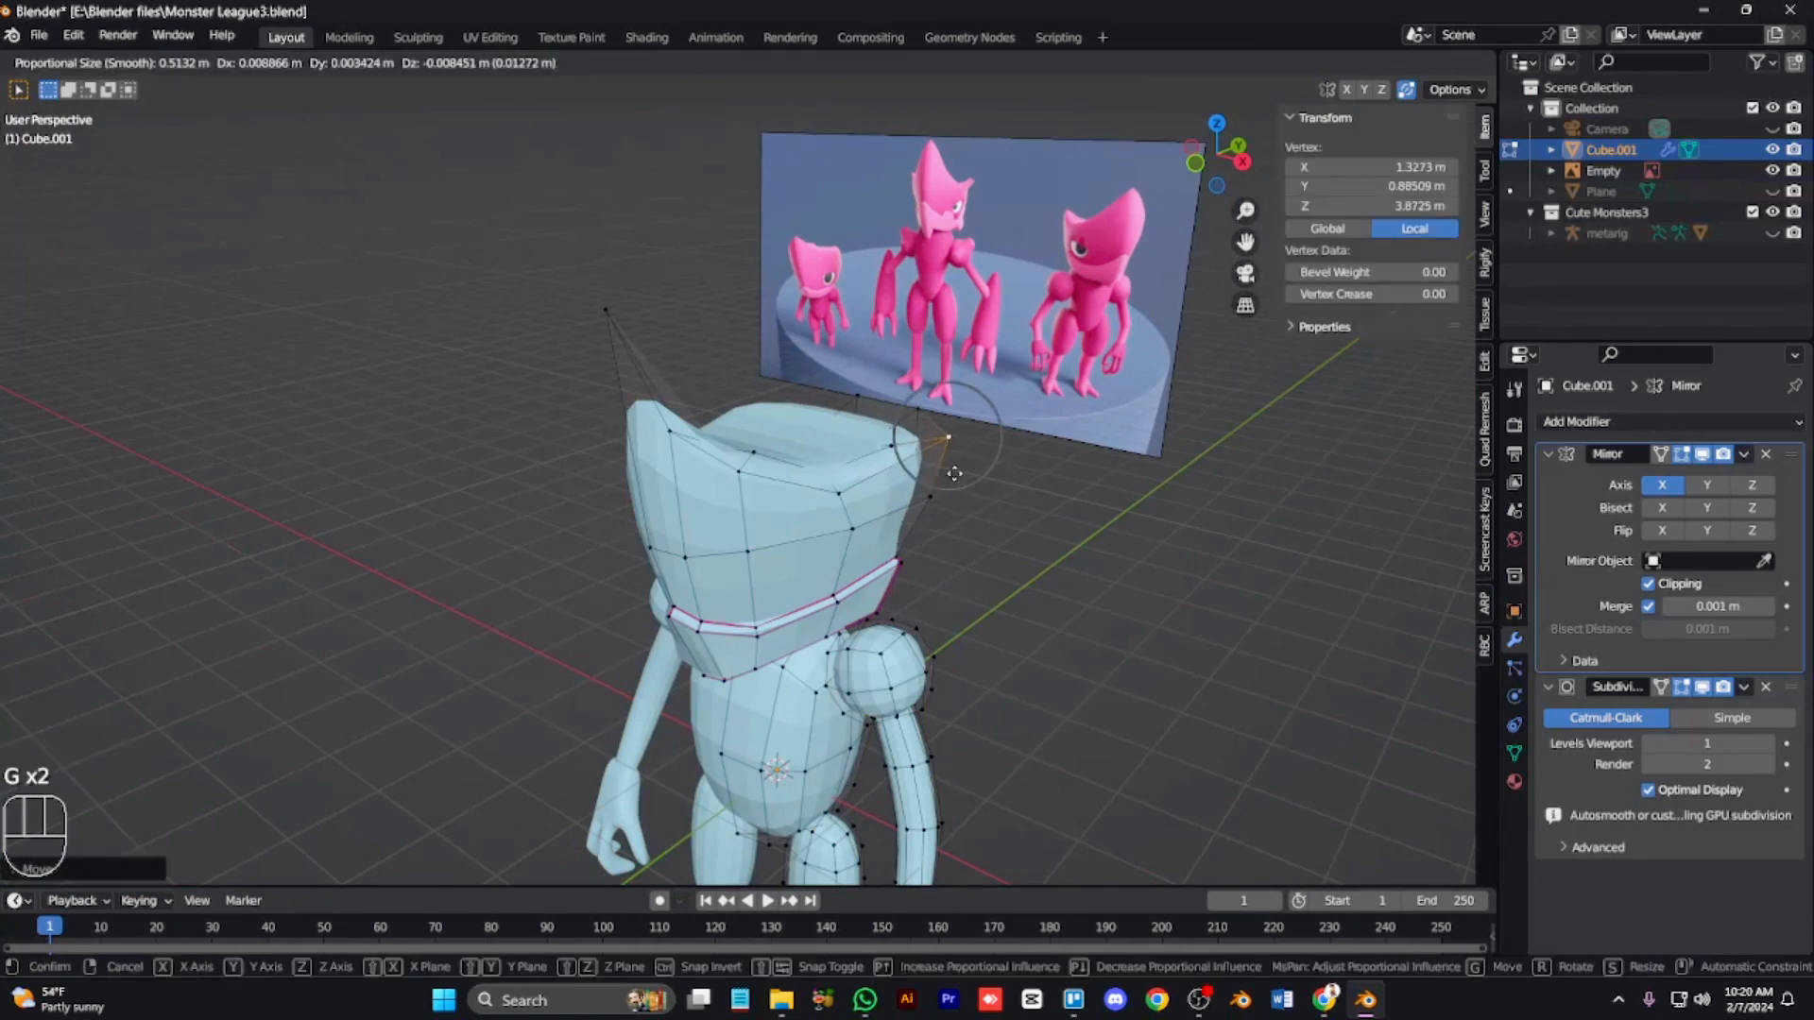
key("KP_6")
key("KP_6")
key("KP_6")
key("KP_6")
key("KP_6")
key("g")
key("g")
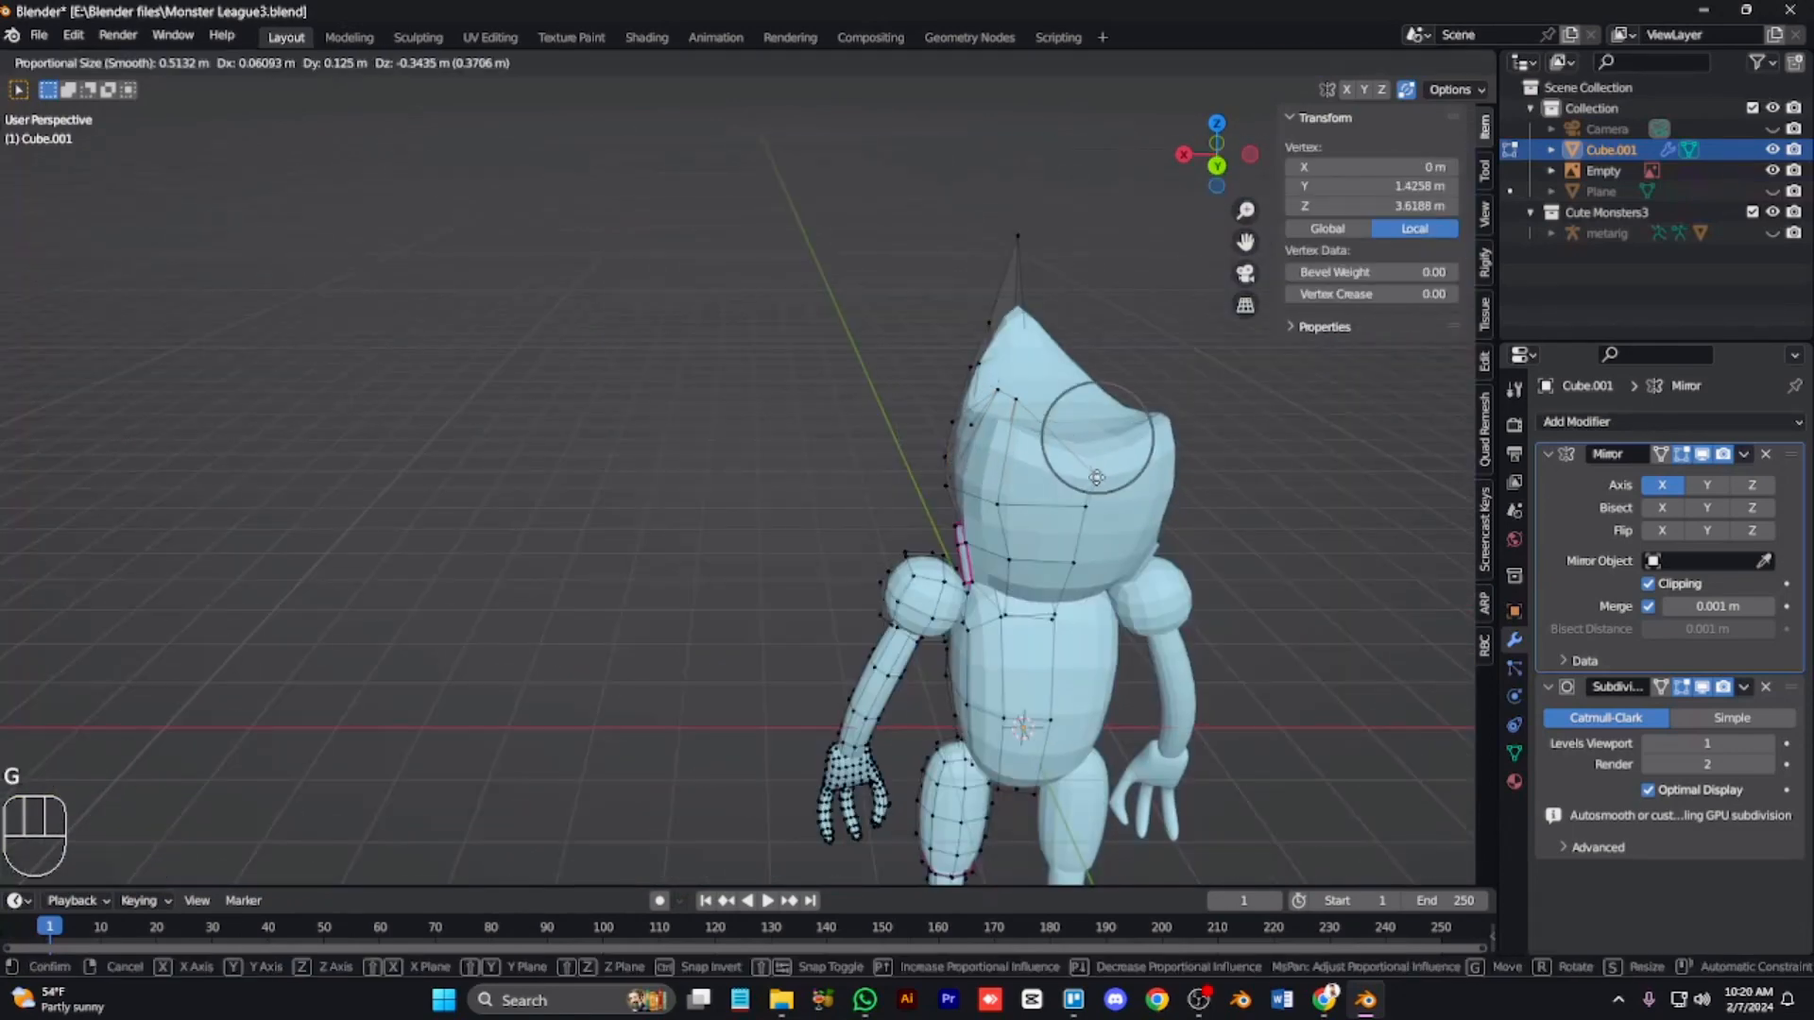
left_click(1028, 401)
Step: Select a face on the side of the head and extrude it inward about 0.12 m to form an eye socket
key("KP_3")
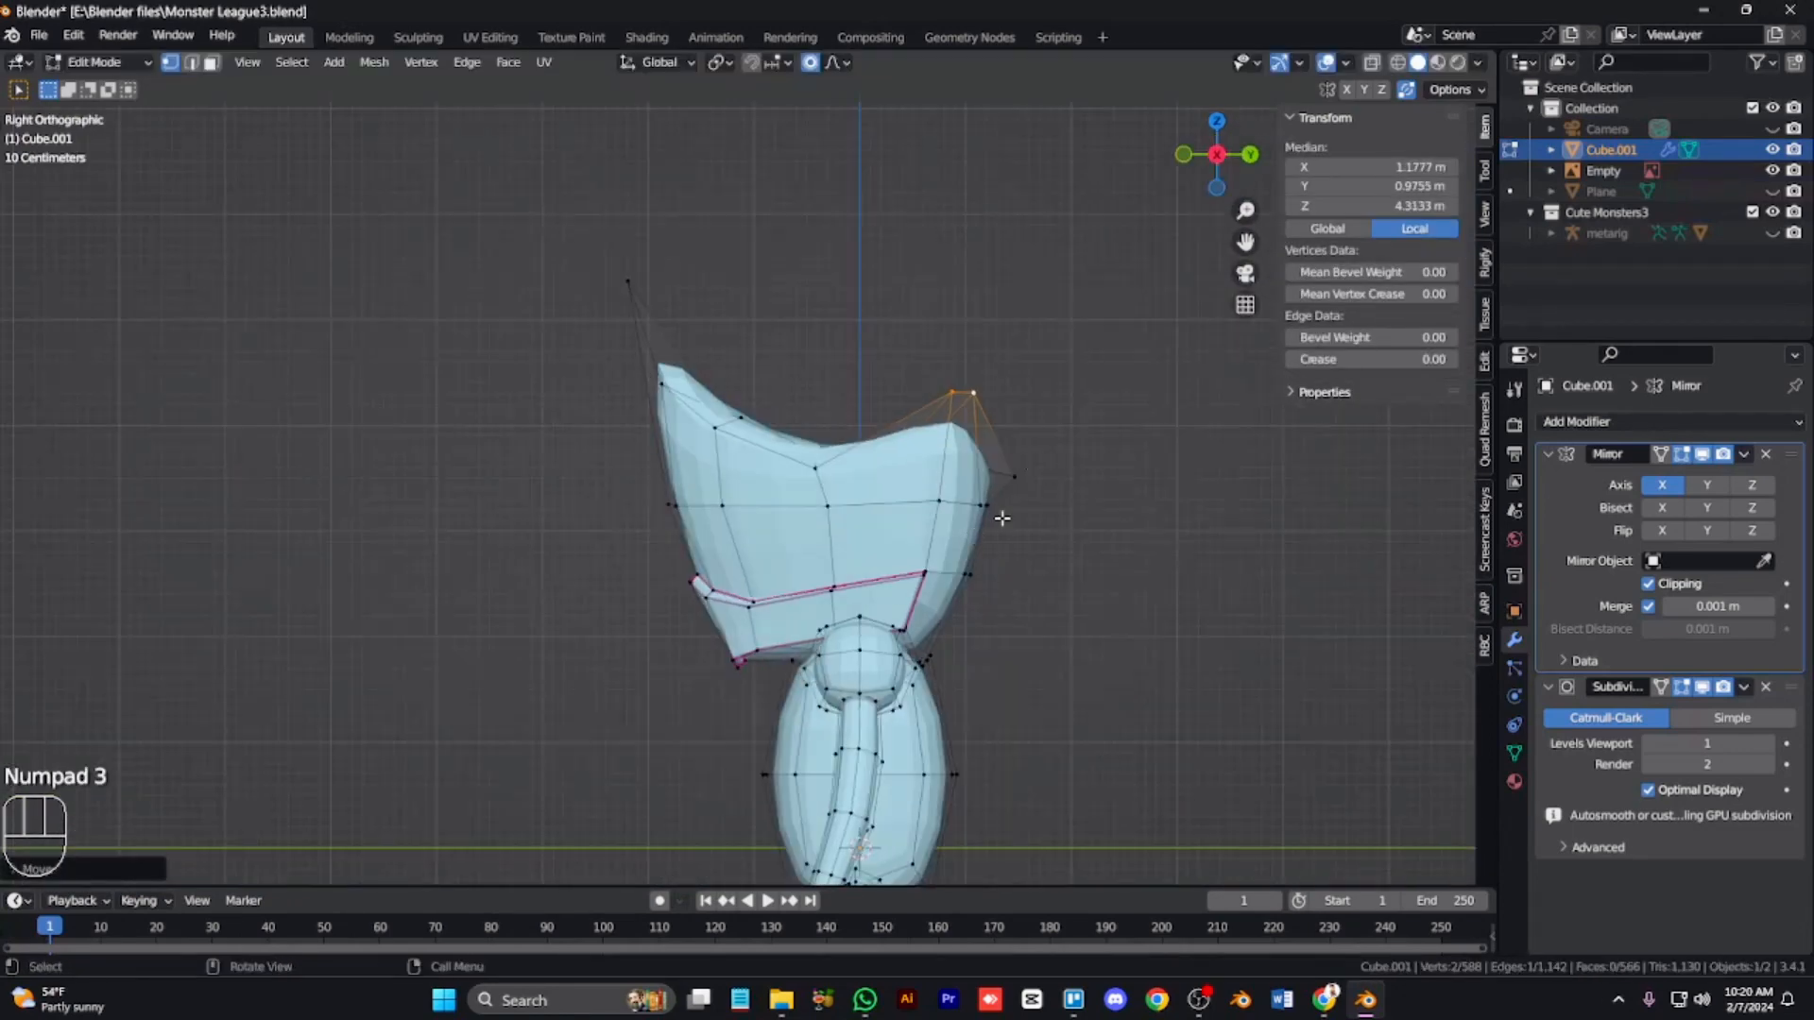
key("alt+z")
key("alt+z")
key("KP_8")
key("KP_4")
key("KP_4")
key("KP_4")
key("Tab")
key("Tab")
key("3")
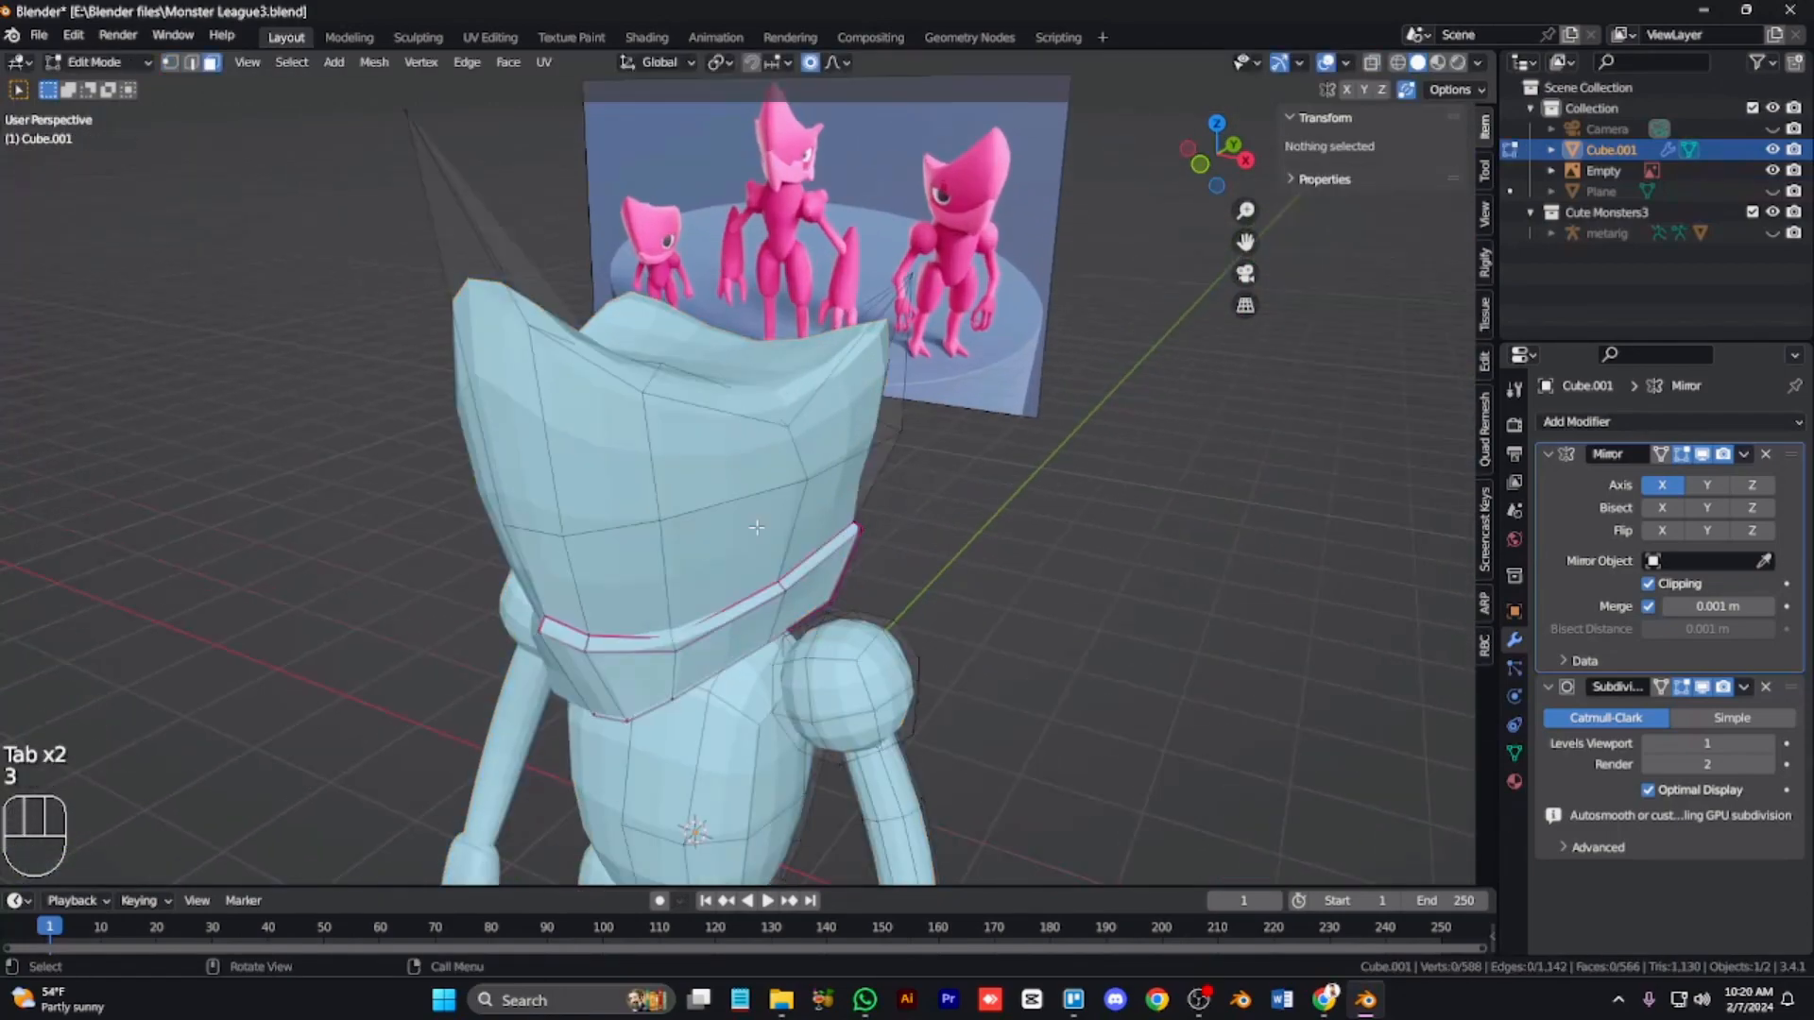
left_click(757, 527)
key("KP_3")
key("KP_1")
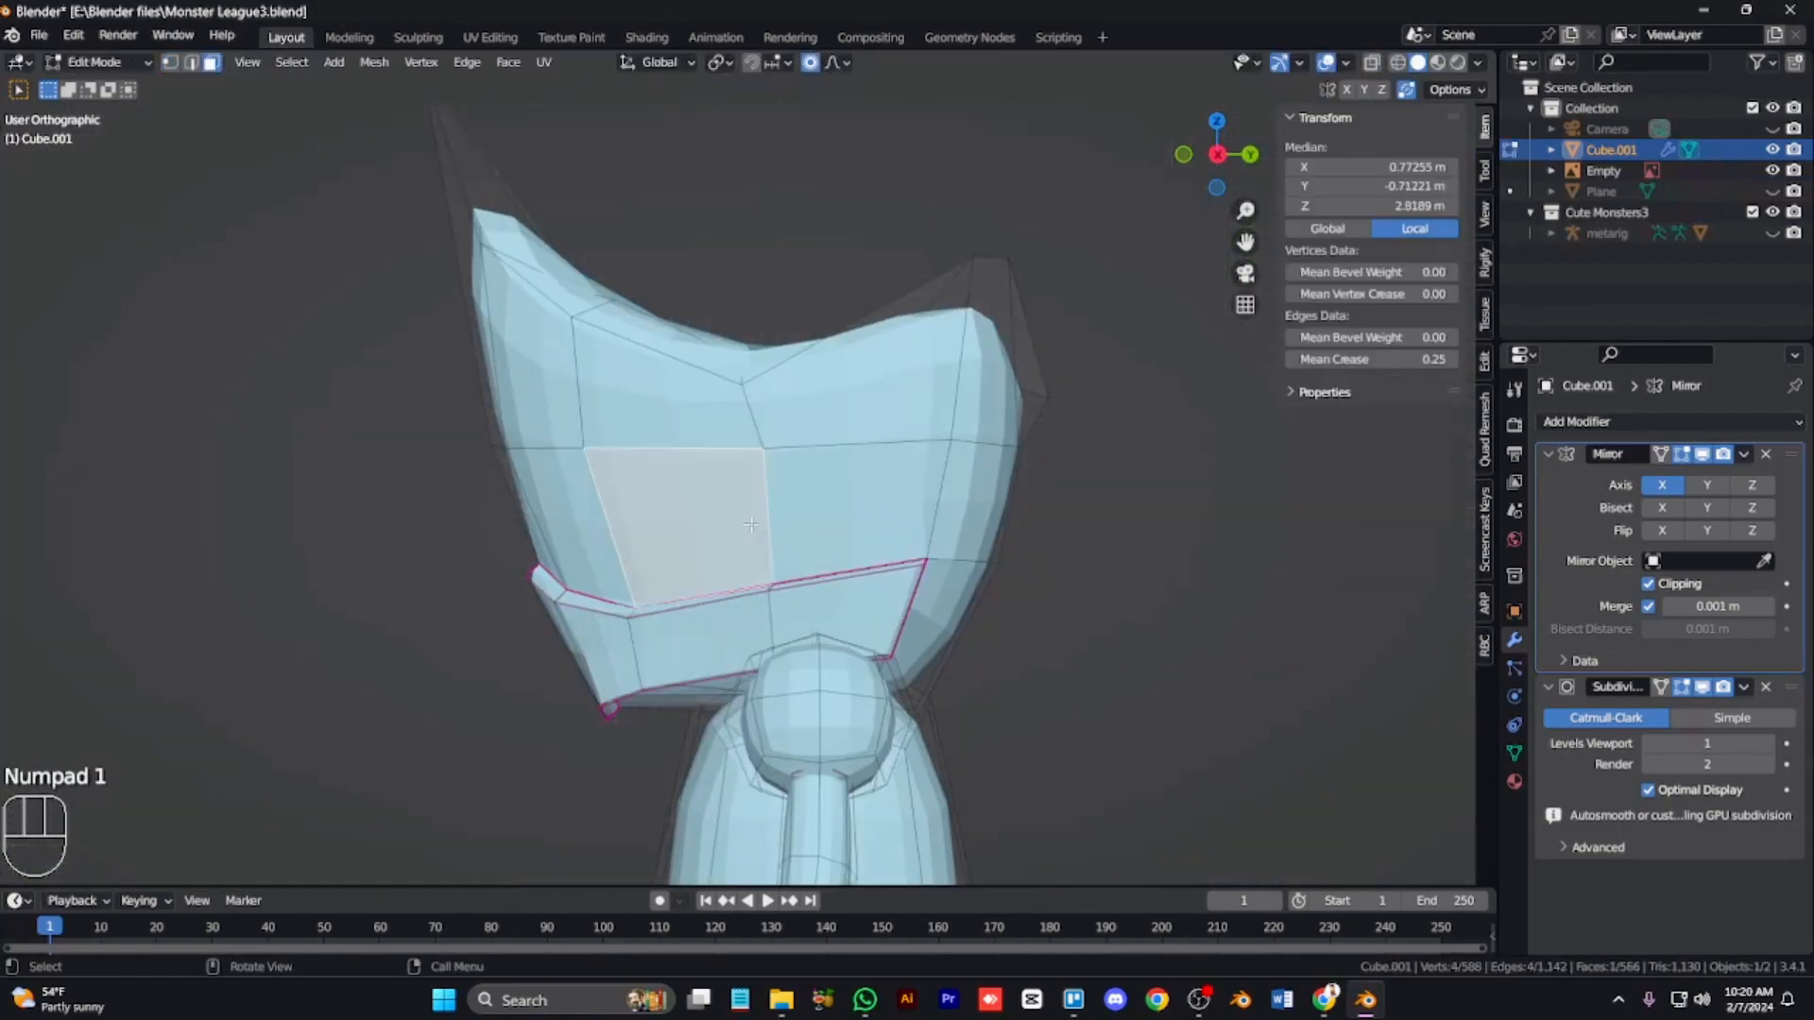
key("i")
right_click(871, 486)
key("e")
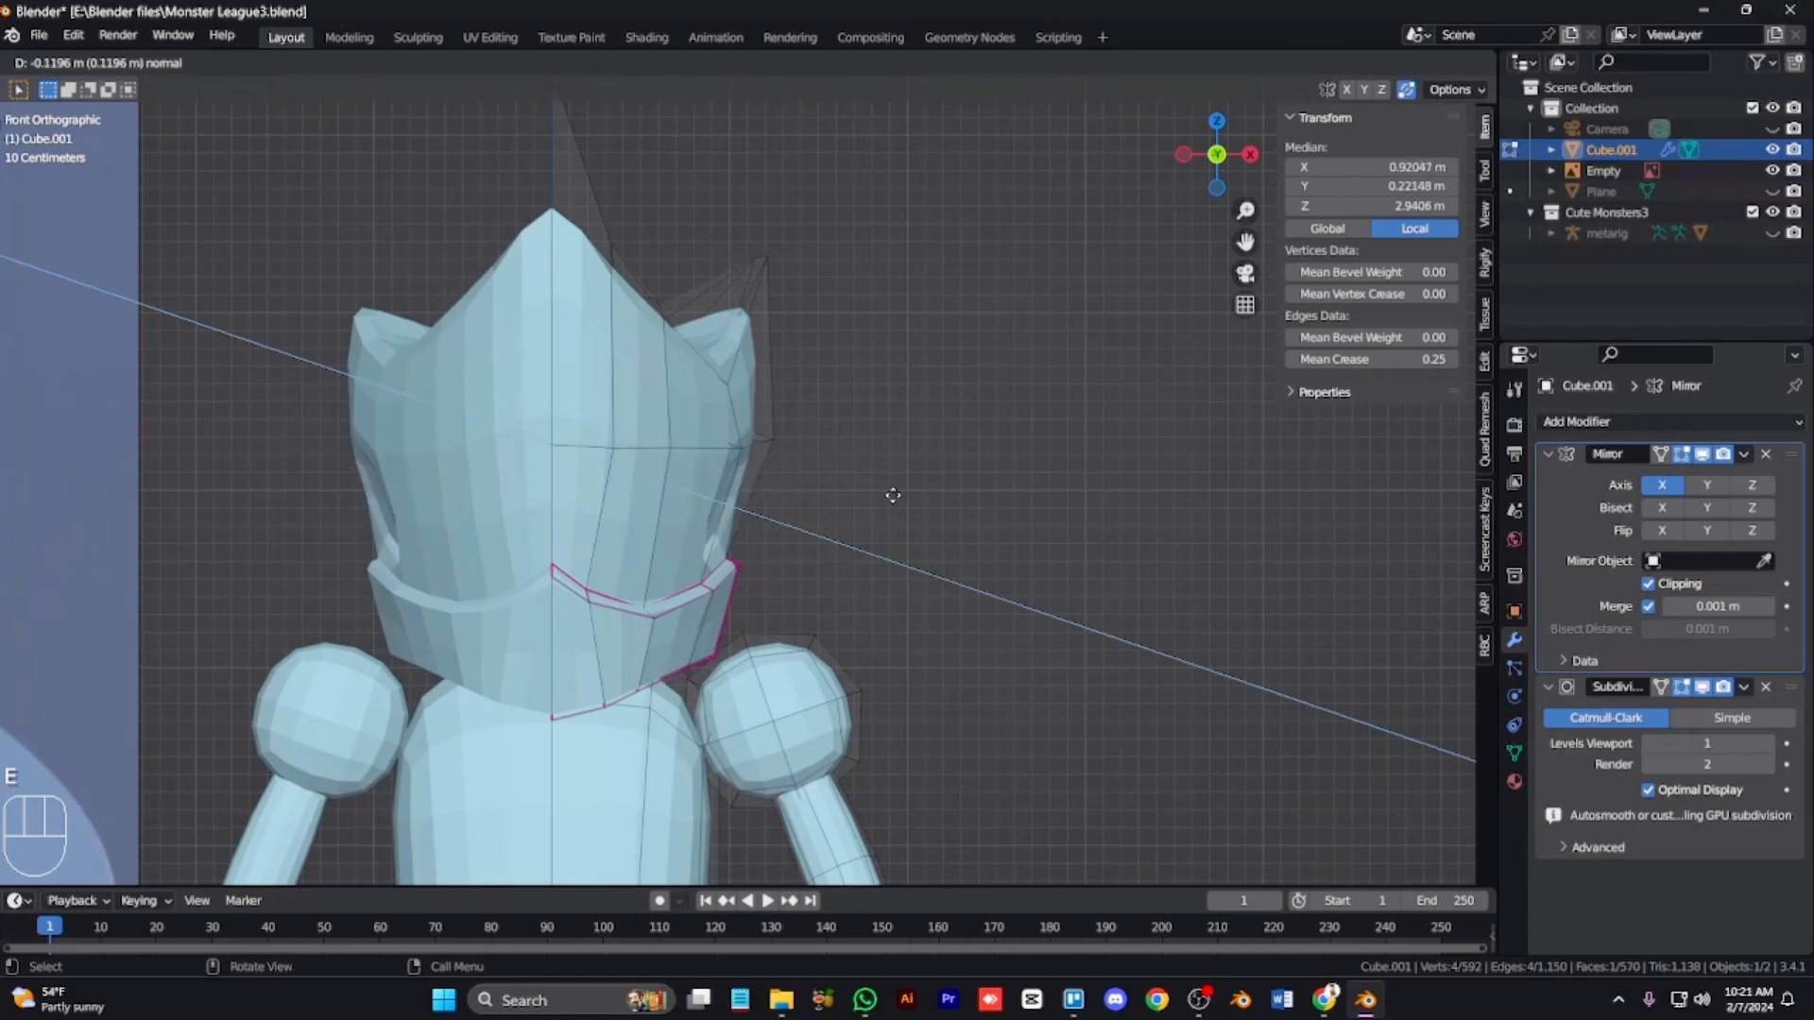
left_click(891, 498)
key("r")
right_click(944, 488)
Step: Select an edge of the eye socket and move it with proportional editing to reshape the socket
key("KP_6")
key("KP_6")
key("KP_6")
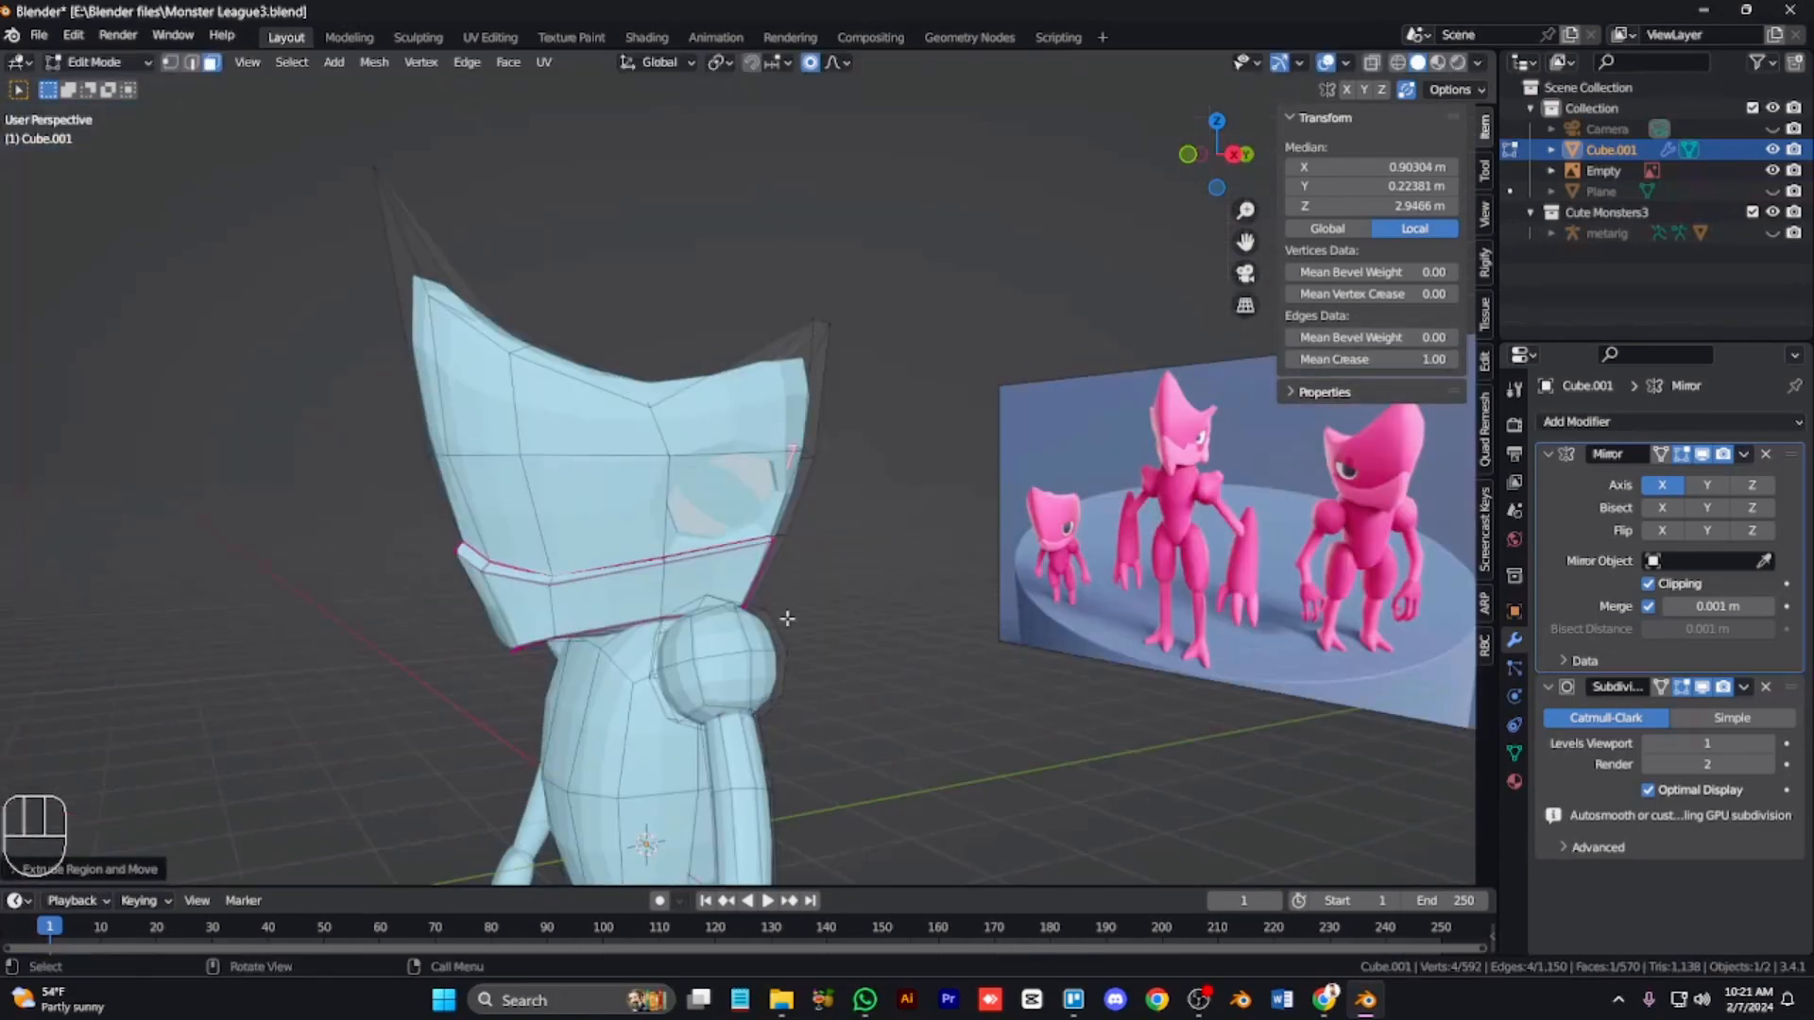
key("alt+z")
left_click_drag(685, 439, 652, 470)
key("g")
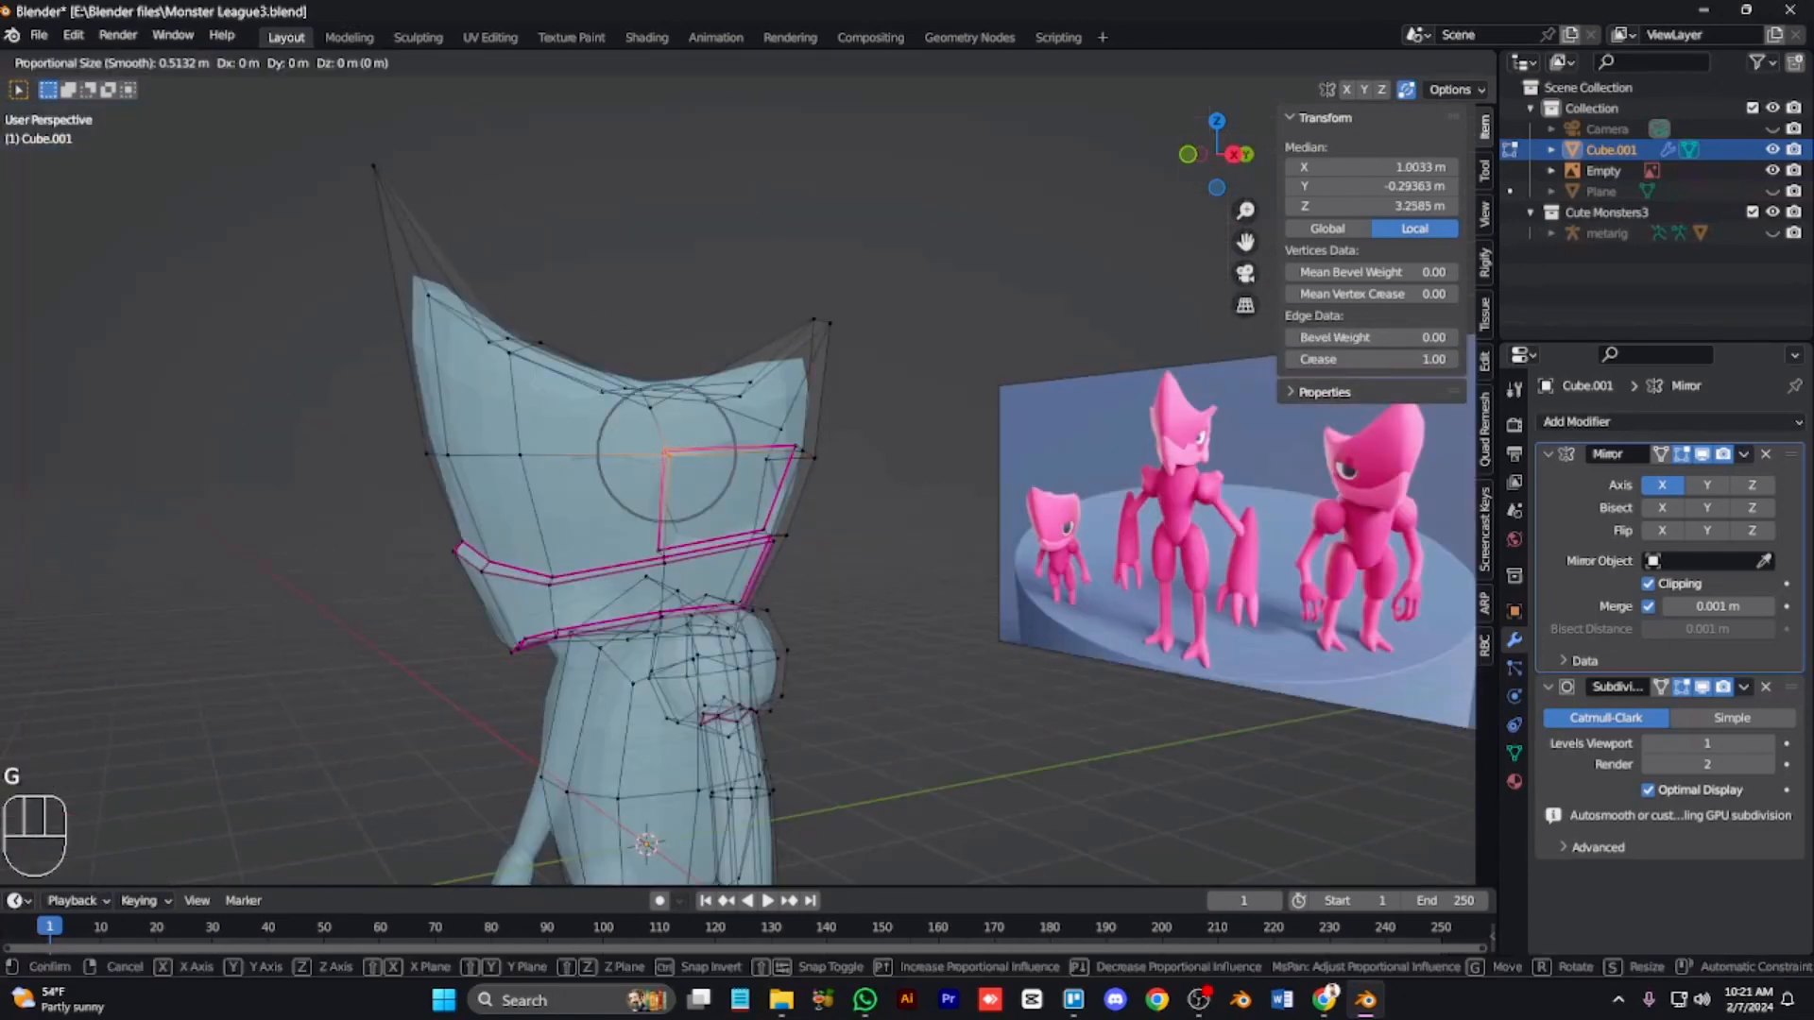
left_click(678, 558)
Step: Select the eye socket's rim edges and raise their edge crease
key("alt+z")
key("alt+z")
left_click(789, 452, "shift")
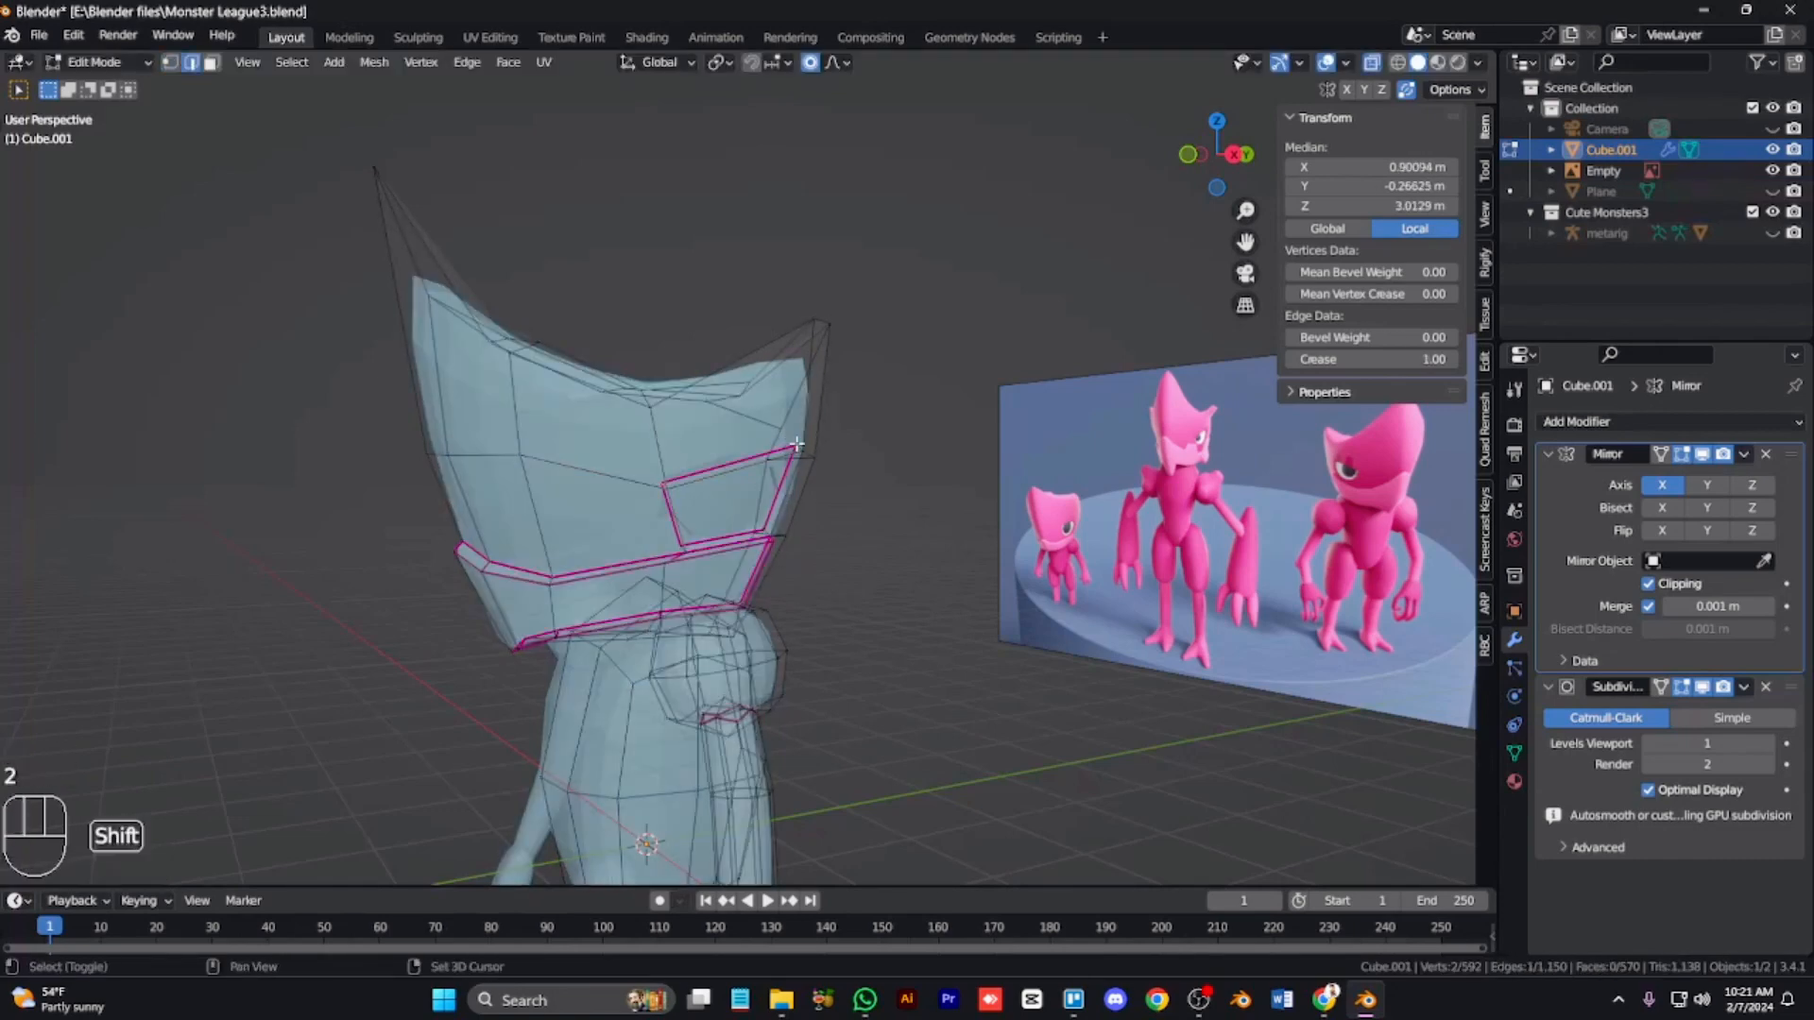
key("KP_6")
key("KP_6")
scroll(671, 549, "up", 4)
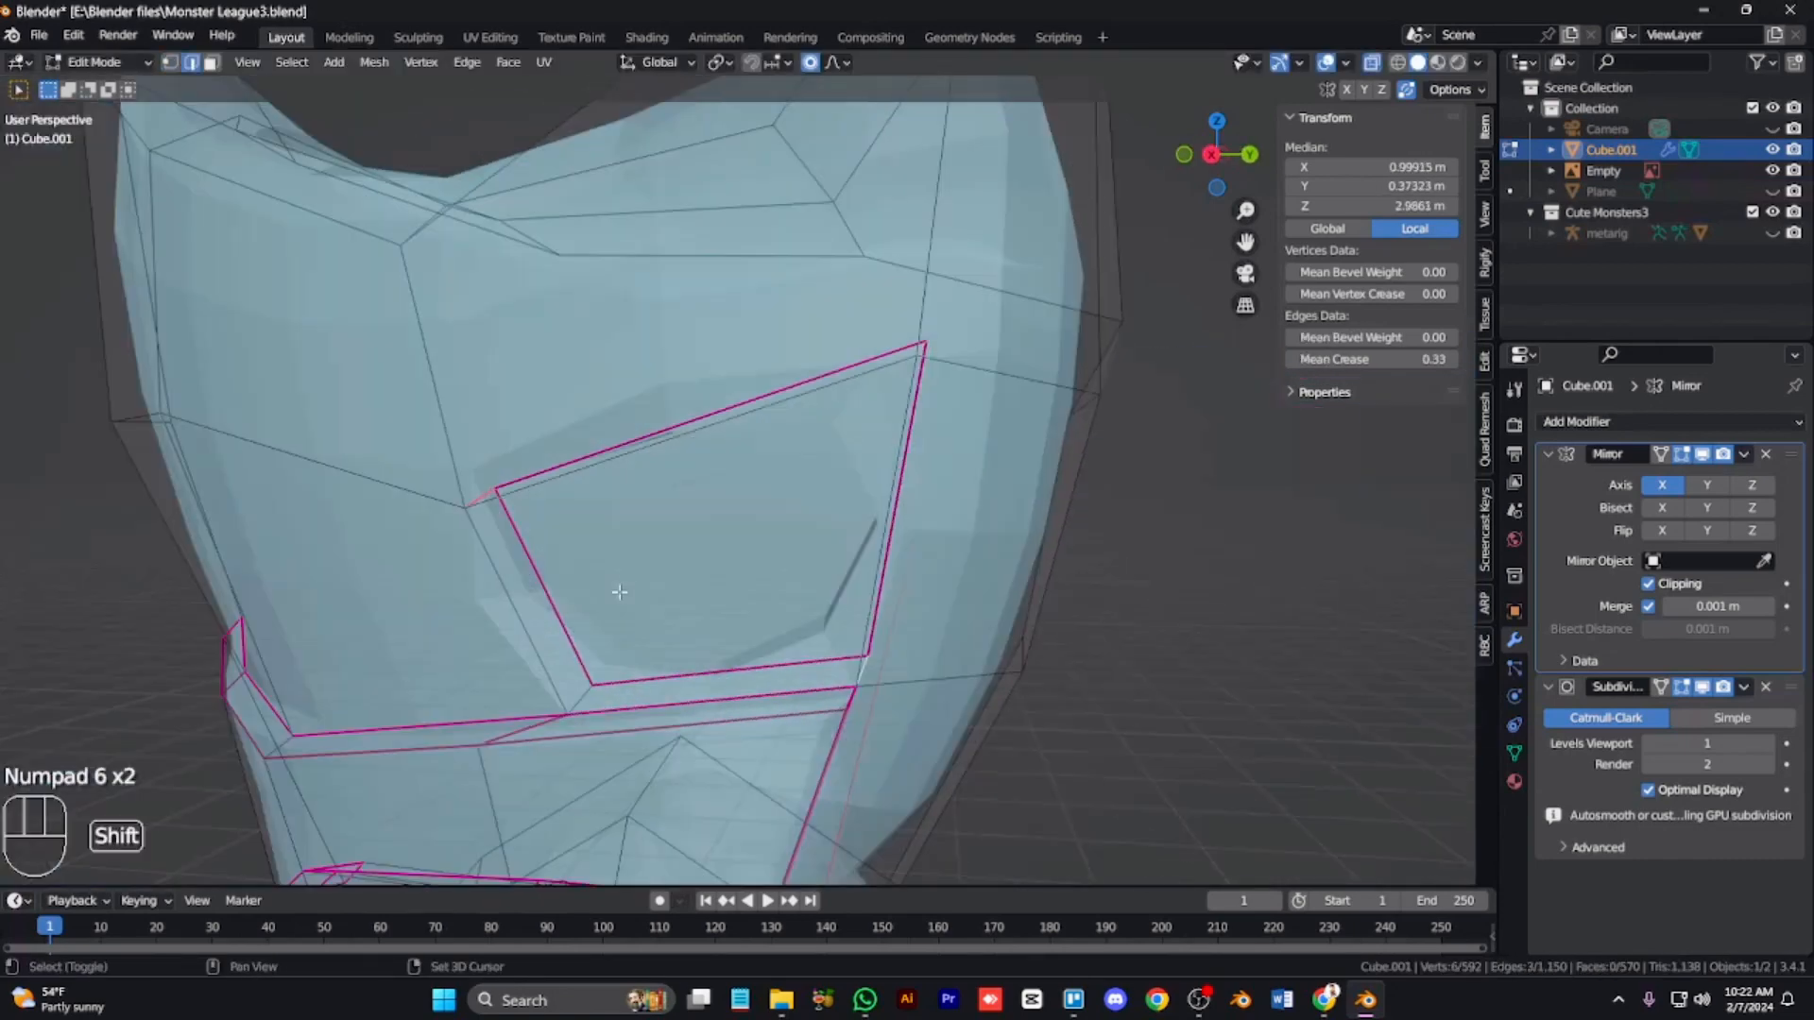
key("alt+z")
left_click_drag(1360, 359, 1446, 359)
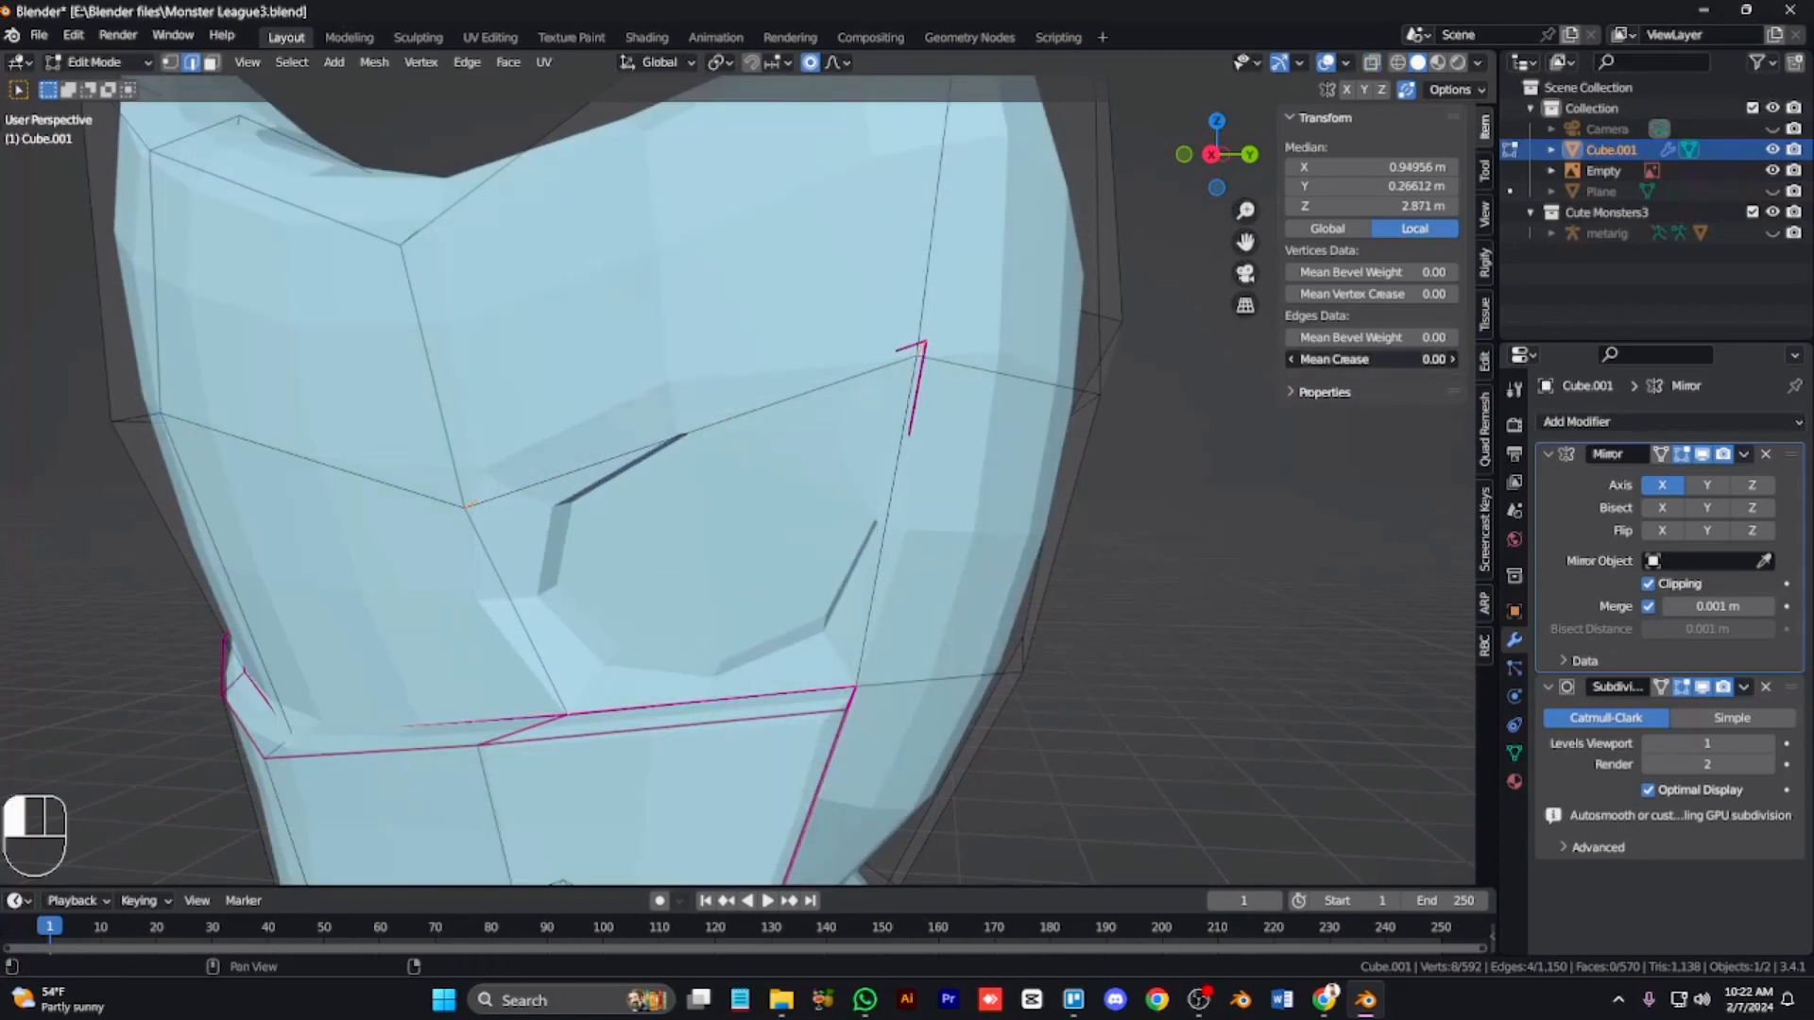
key("alt+z")
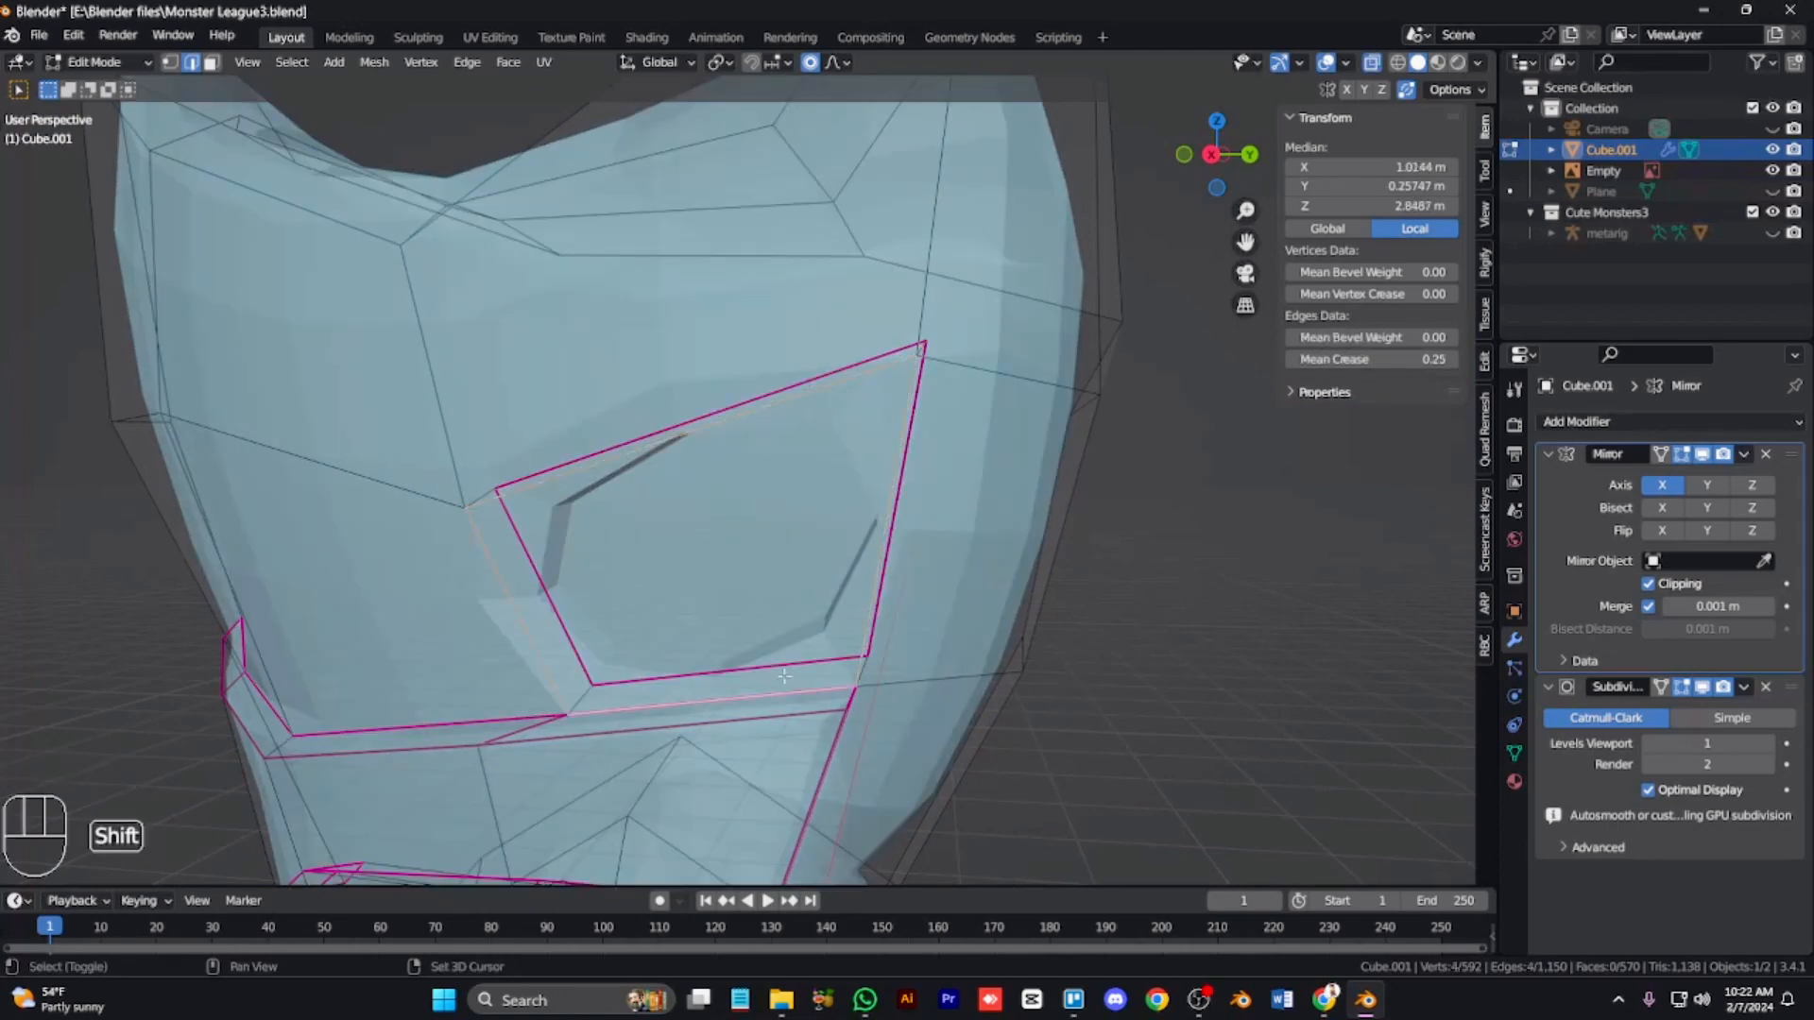
left_click_drag(1361, 359, 1446, 359)
key("alt+z")
key("alt+z")
key("alt+z")
Step: Add another rim edge to the selection and increase the eye socket's crease further
key("alt+z")
left_click(482, 498)
key("alt+z")
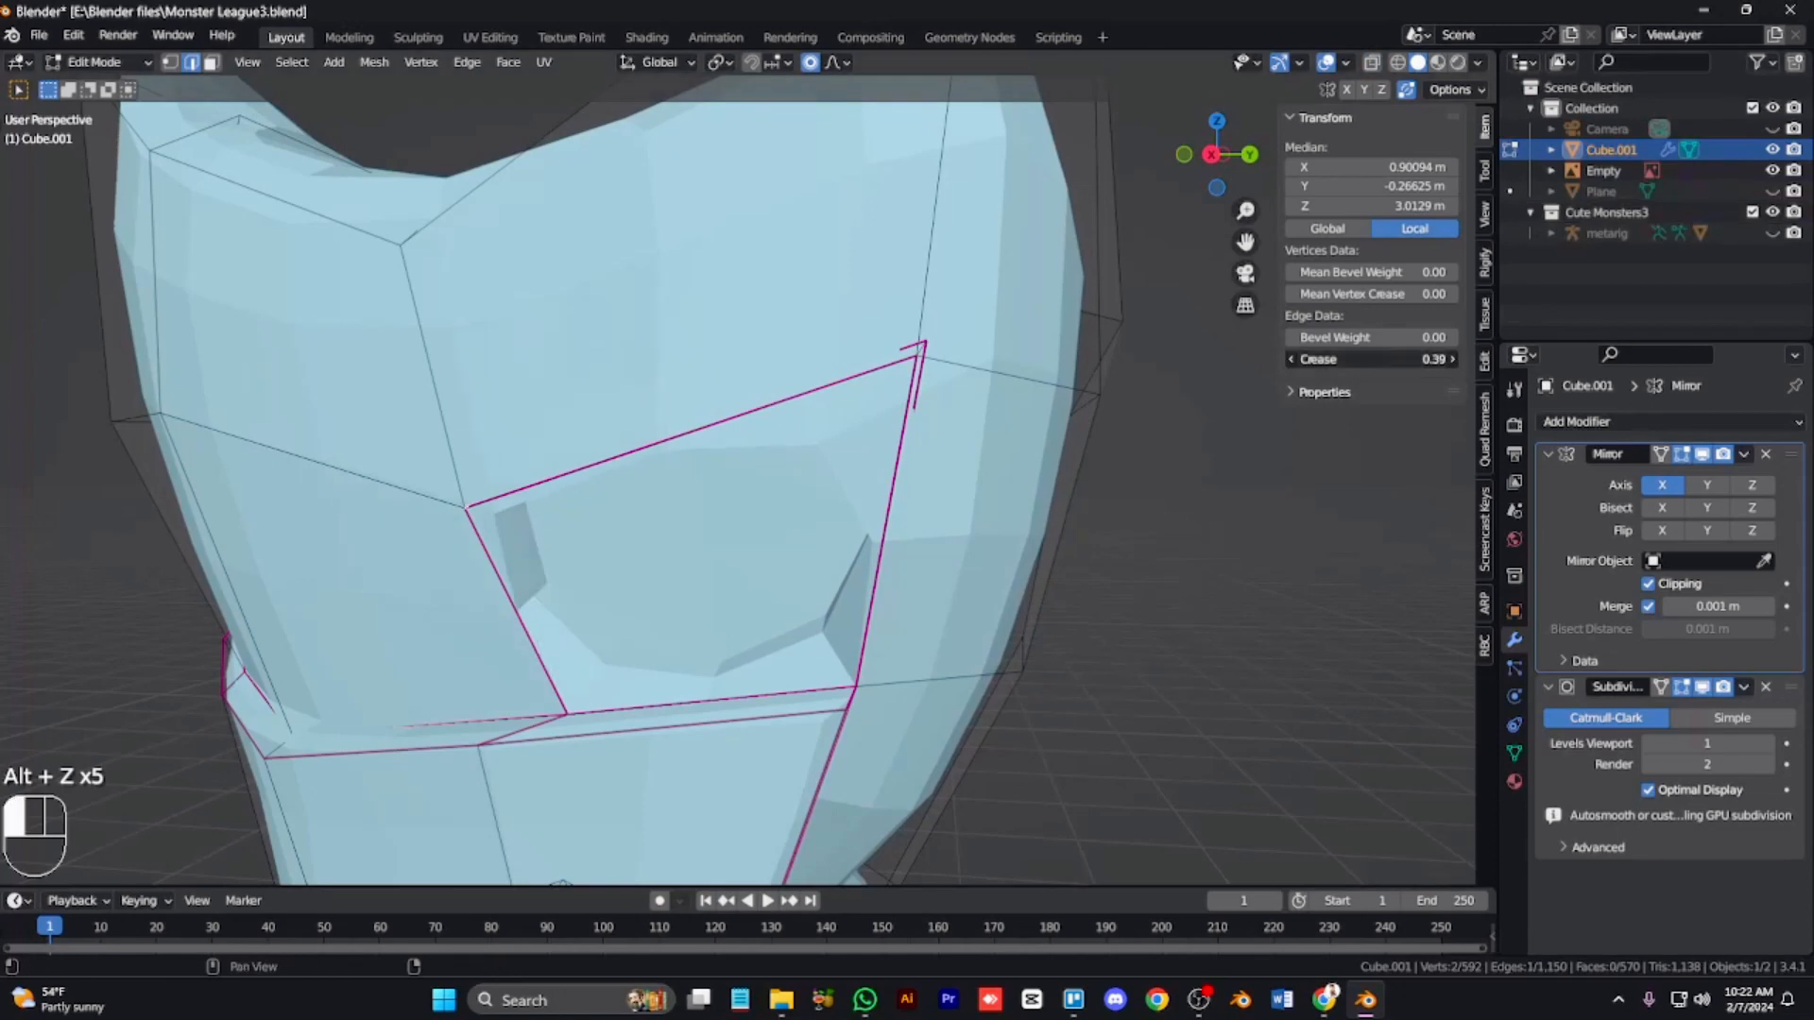
key("Escape")
key("alt+z")
left_click(913, 348)
Step: Select the eye socket's inner face, move it slightly and scale it down to about 0.93
key("alt+z")
key("KP_4")
key("KP_4")
left_click_drag(1370, 359, 1403, 359)
scroll(1005, 555, "down", 9)
key("alt+z")
scroll(1005, 555, "up", 5)
key("3")
key("3")
key("3")
key("3")
left_click(697, 463)
key("alt+z")
key("g")
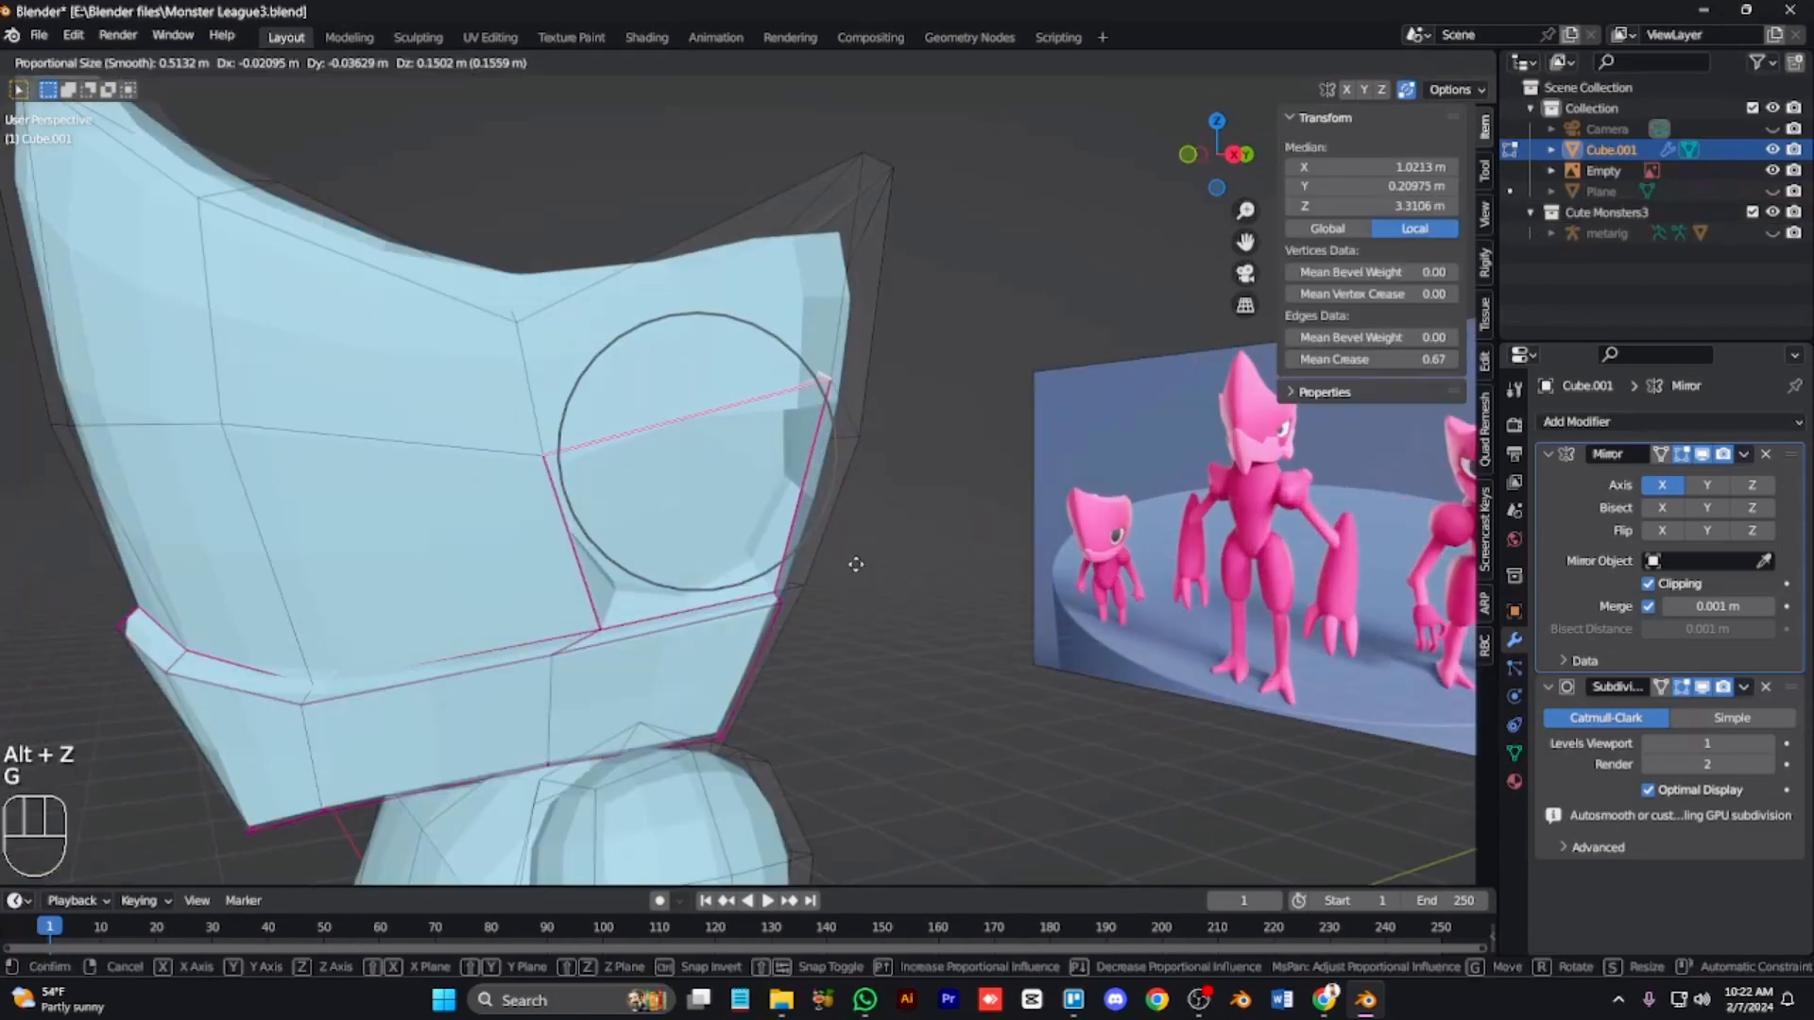
right_click(853, 560)
key("KP_3")
key("g")
left_click(835, 539)
key("s")
right_click(839, 541)
key("ctrl+z")
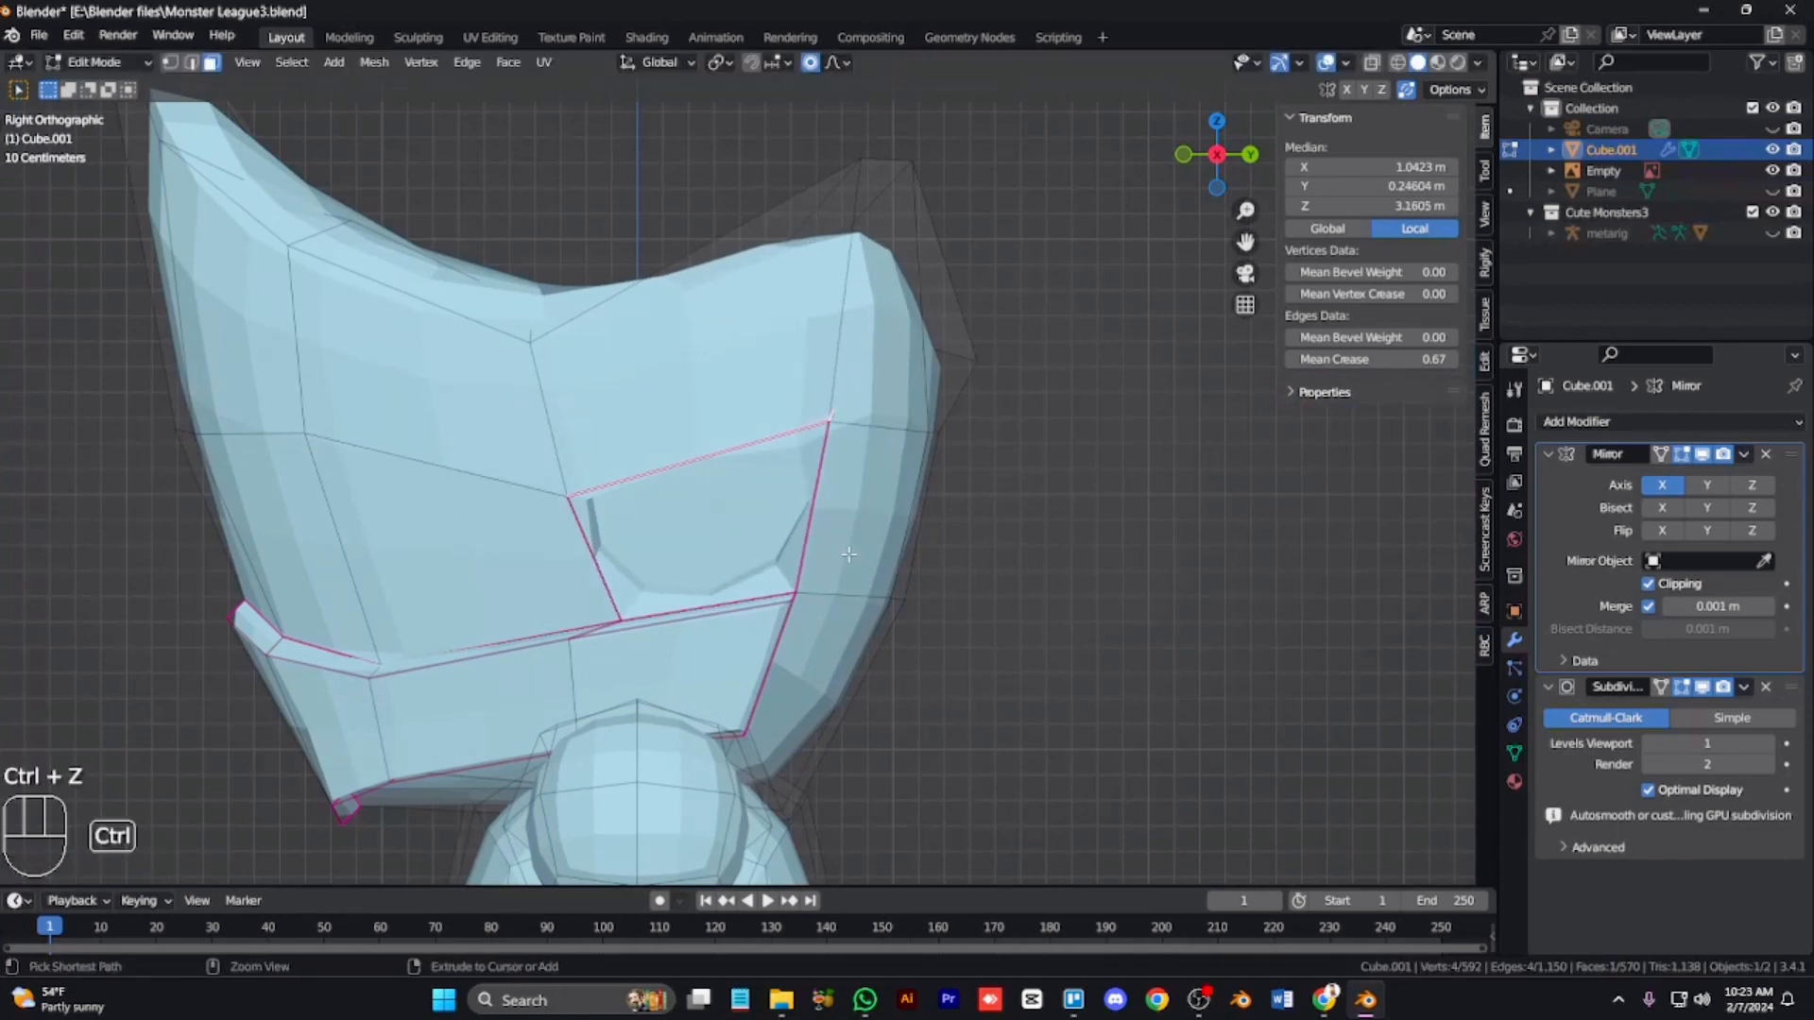
key("g")
left_click(833, 515)
key("s")
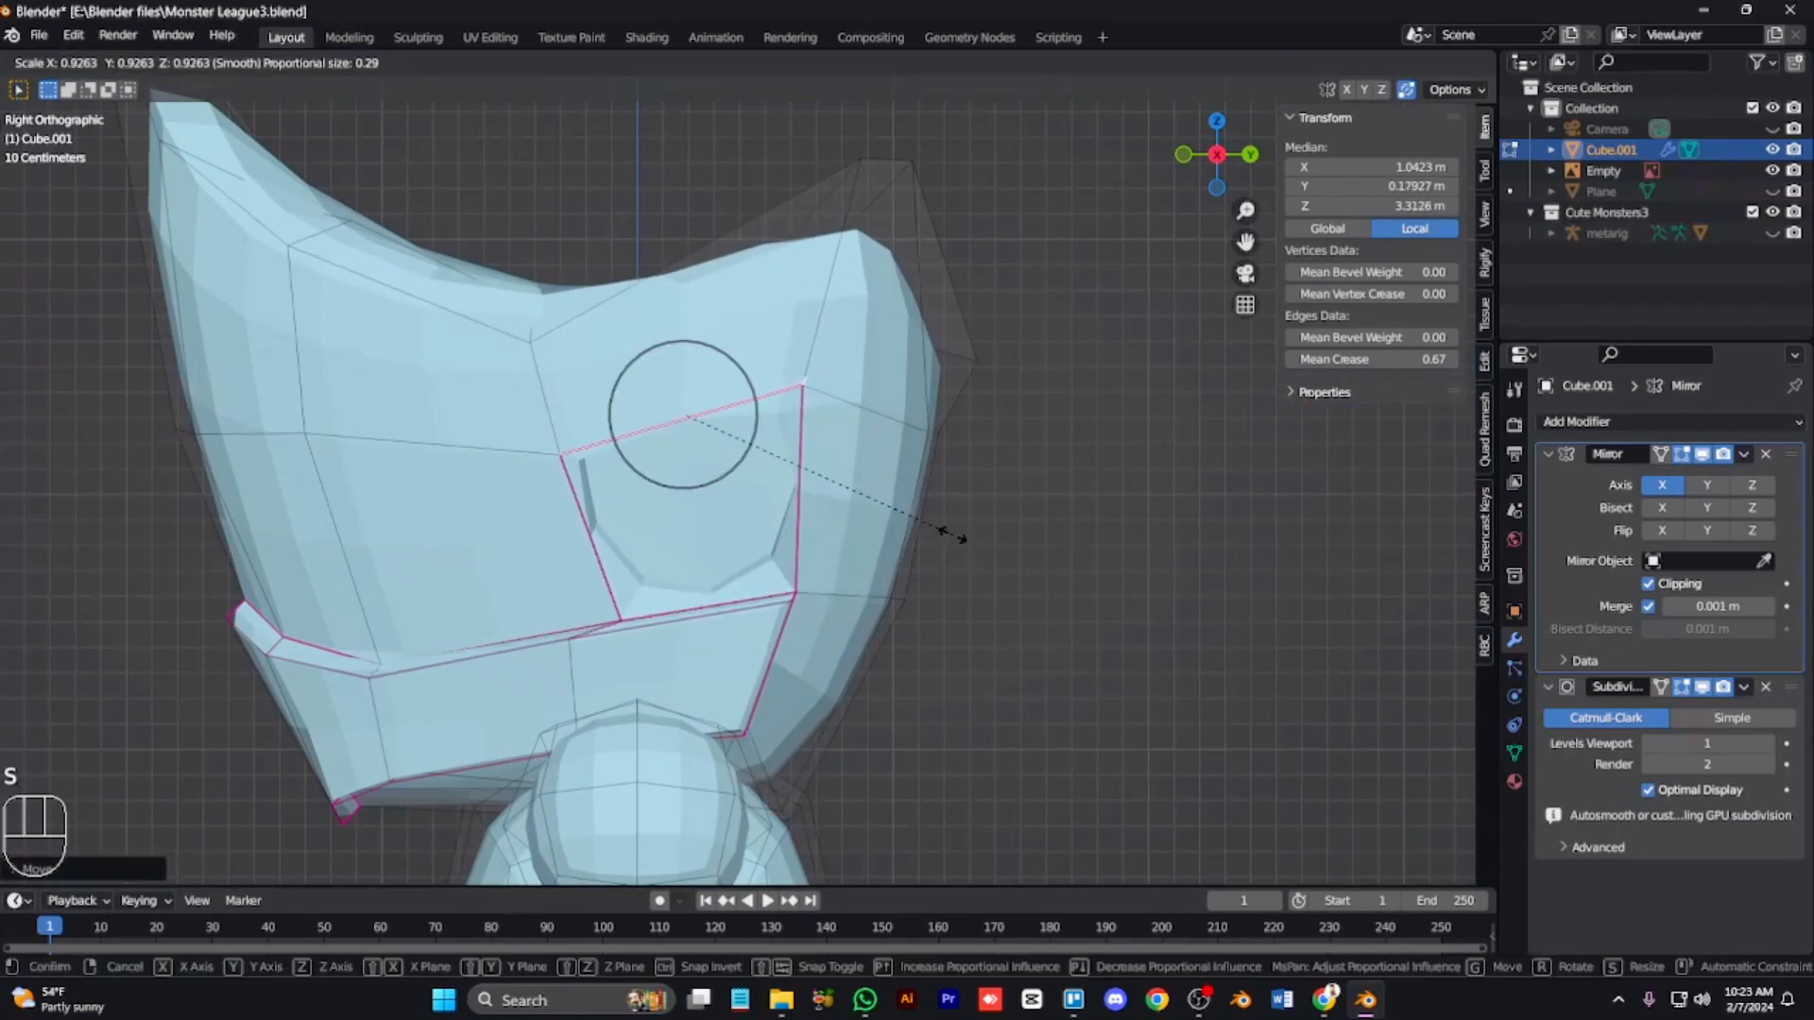
left_click(958, 533)
key("g")
right_click(1021, 570)
key("KP_4")
key("KP_4")
key("Tab")
key("KP_1")
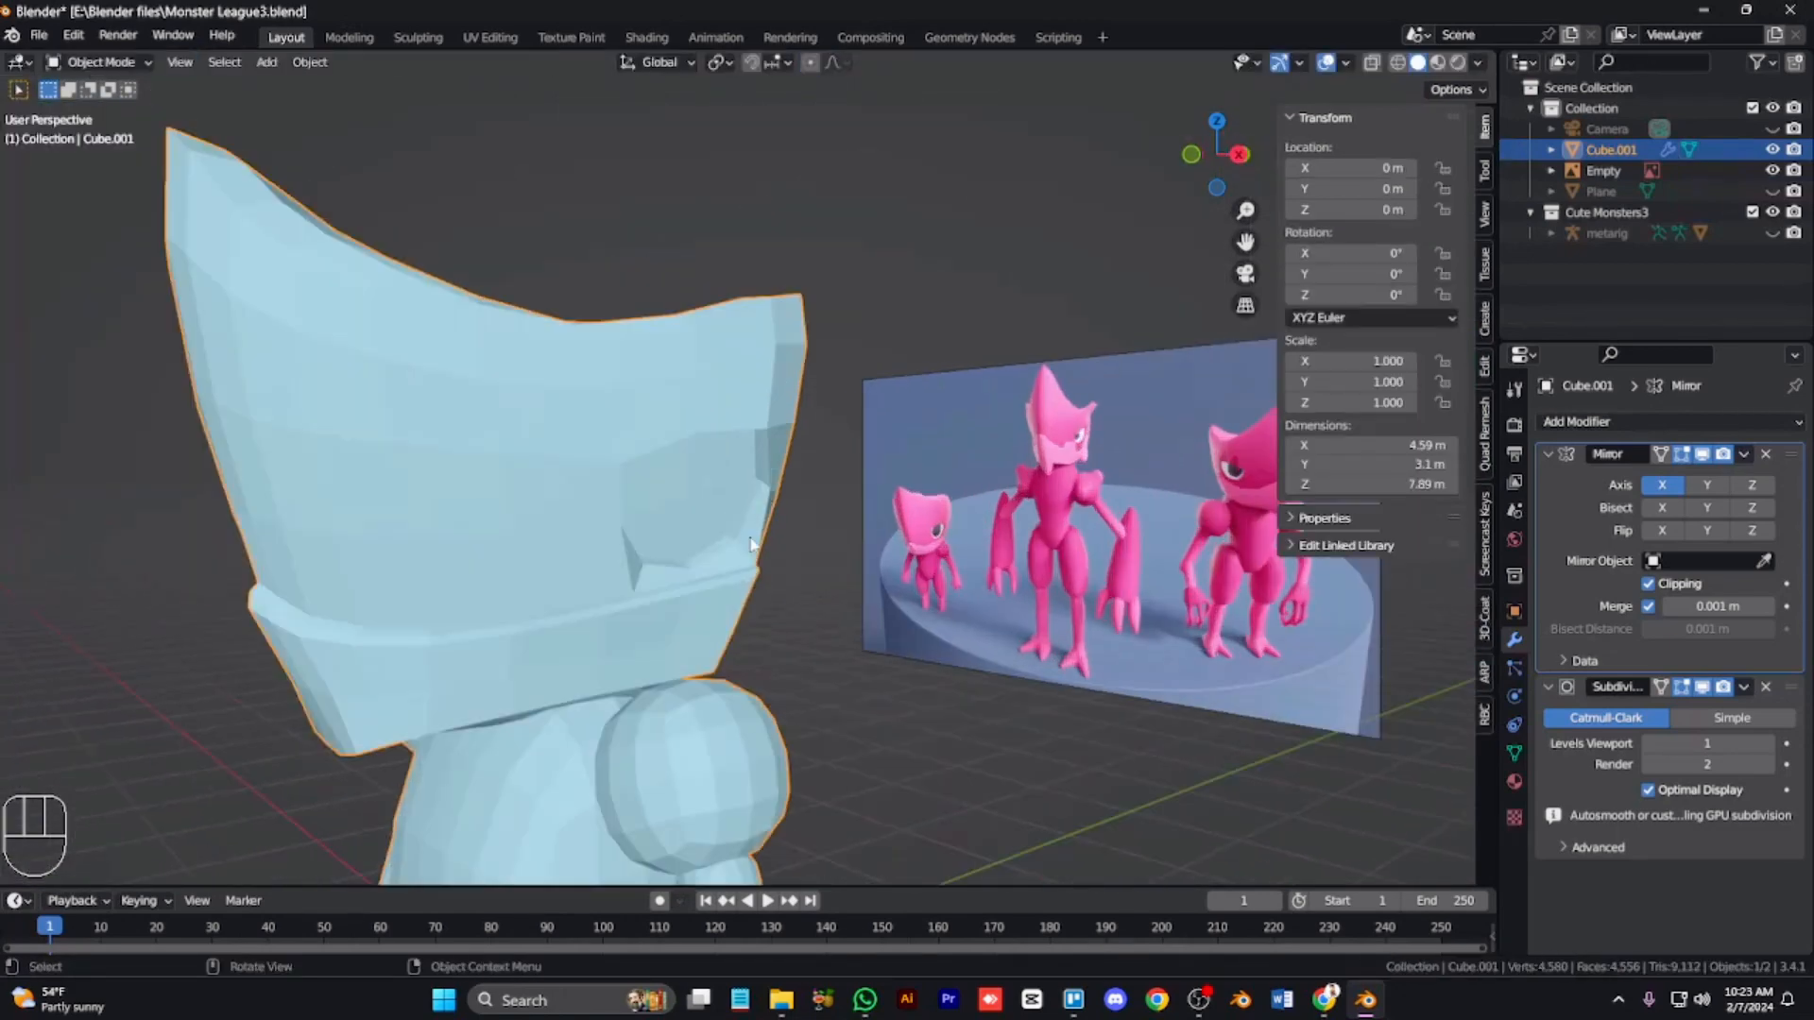
Step: Pull the jaw's front bottom vertex down and forward with proportional editing to sharpen the chin
key("Tab")
key("KP_3")
key("1")
left_click(434, 742)
key("g")
left_click(420, 757)
left_click(447, 728)
key("g")
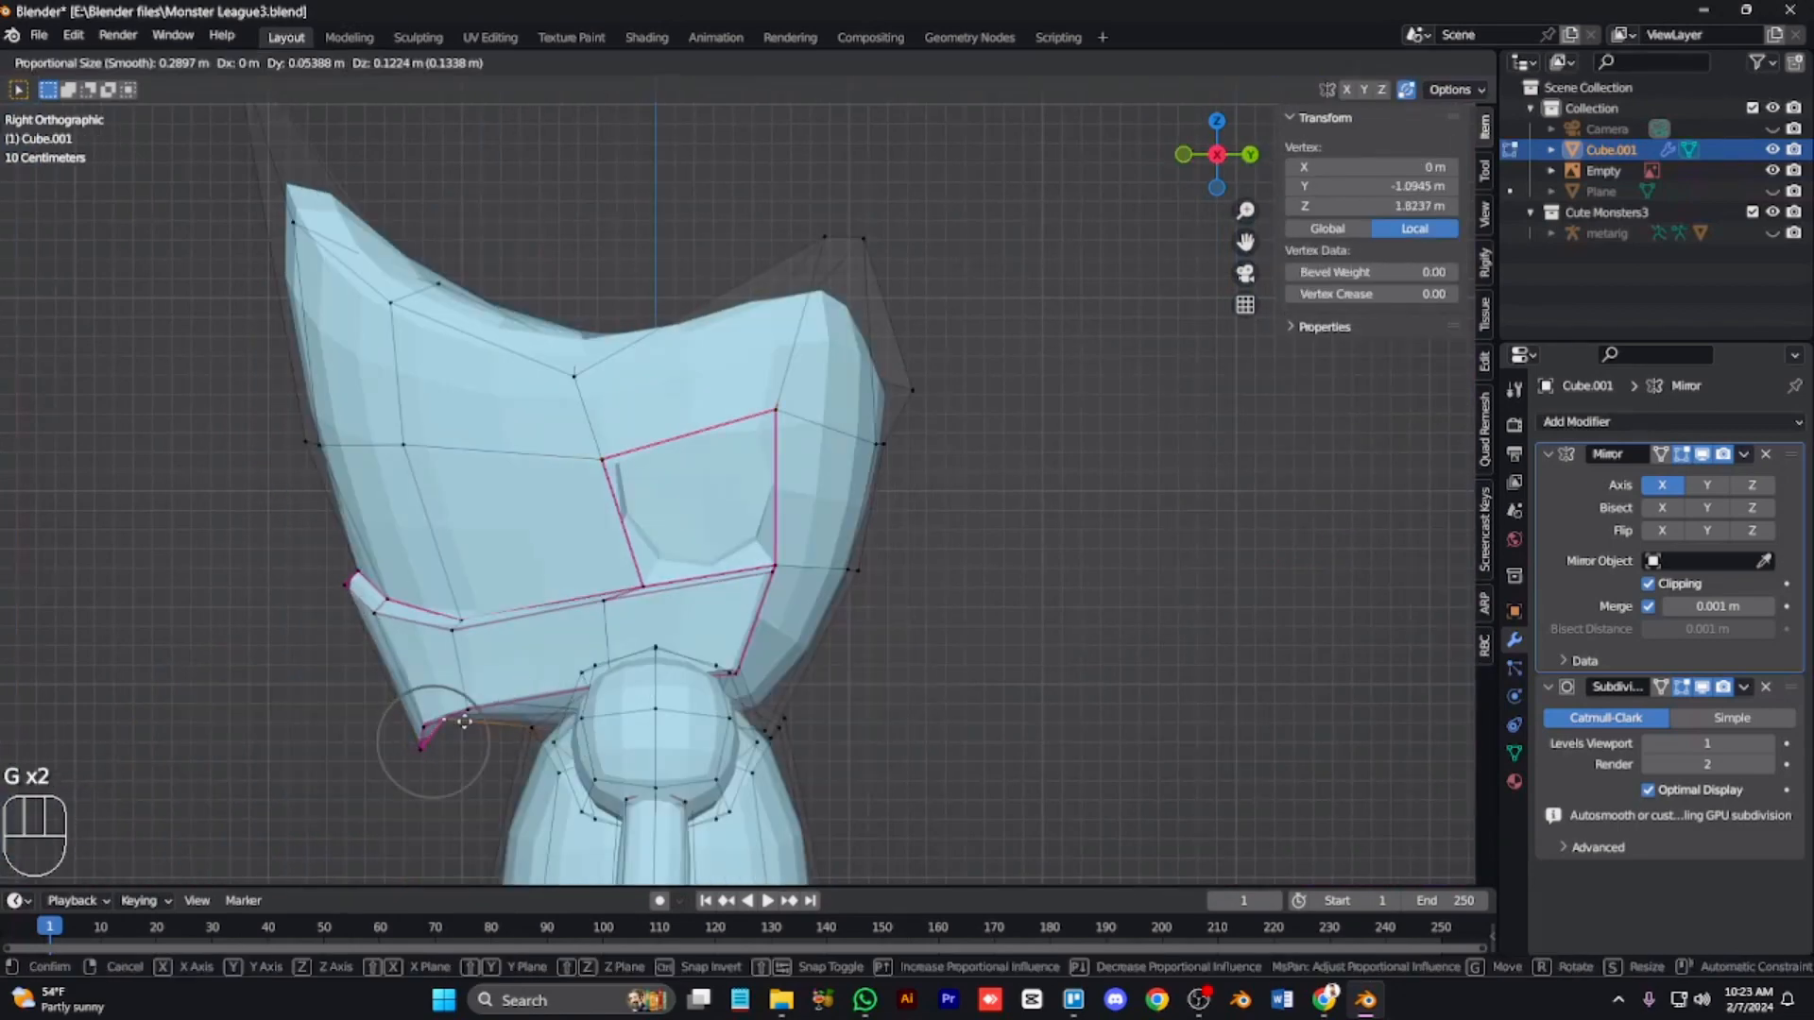
left_click(434, 738)
left_click(420, 758)
key("g")
left_click(456, 741)
key("2")
left_click(410, 697)
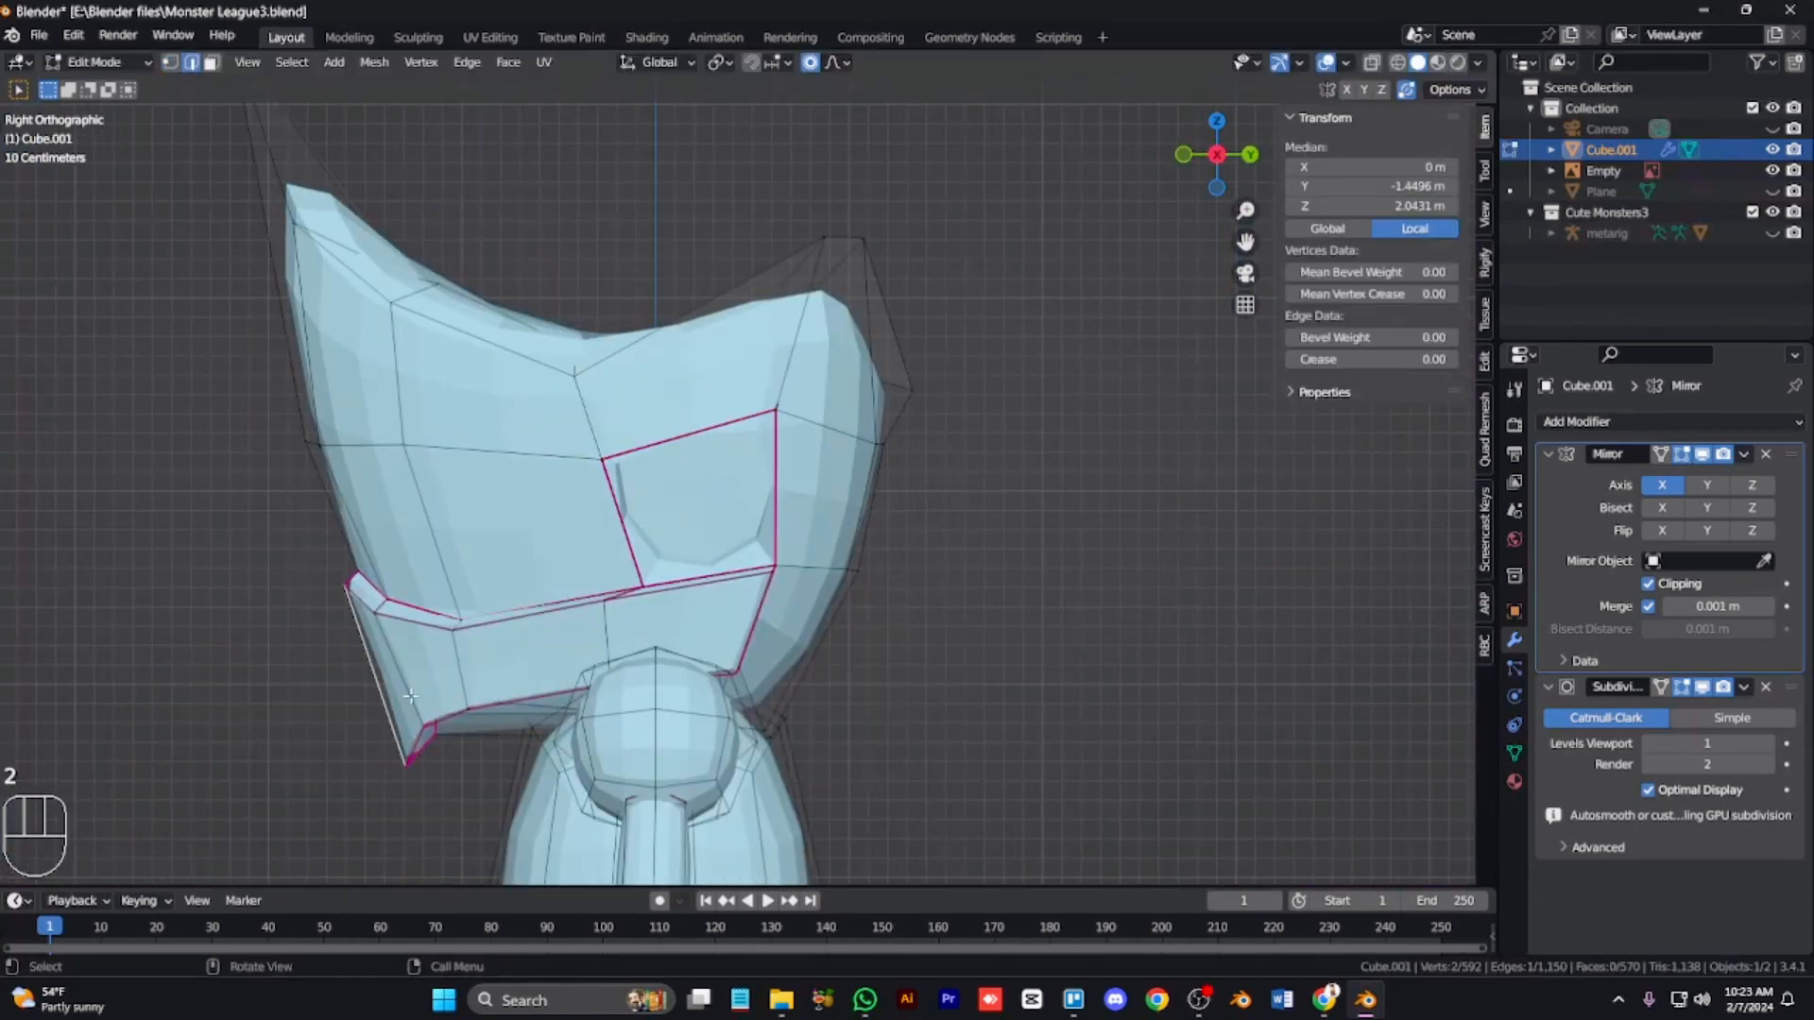
key("Tab")
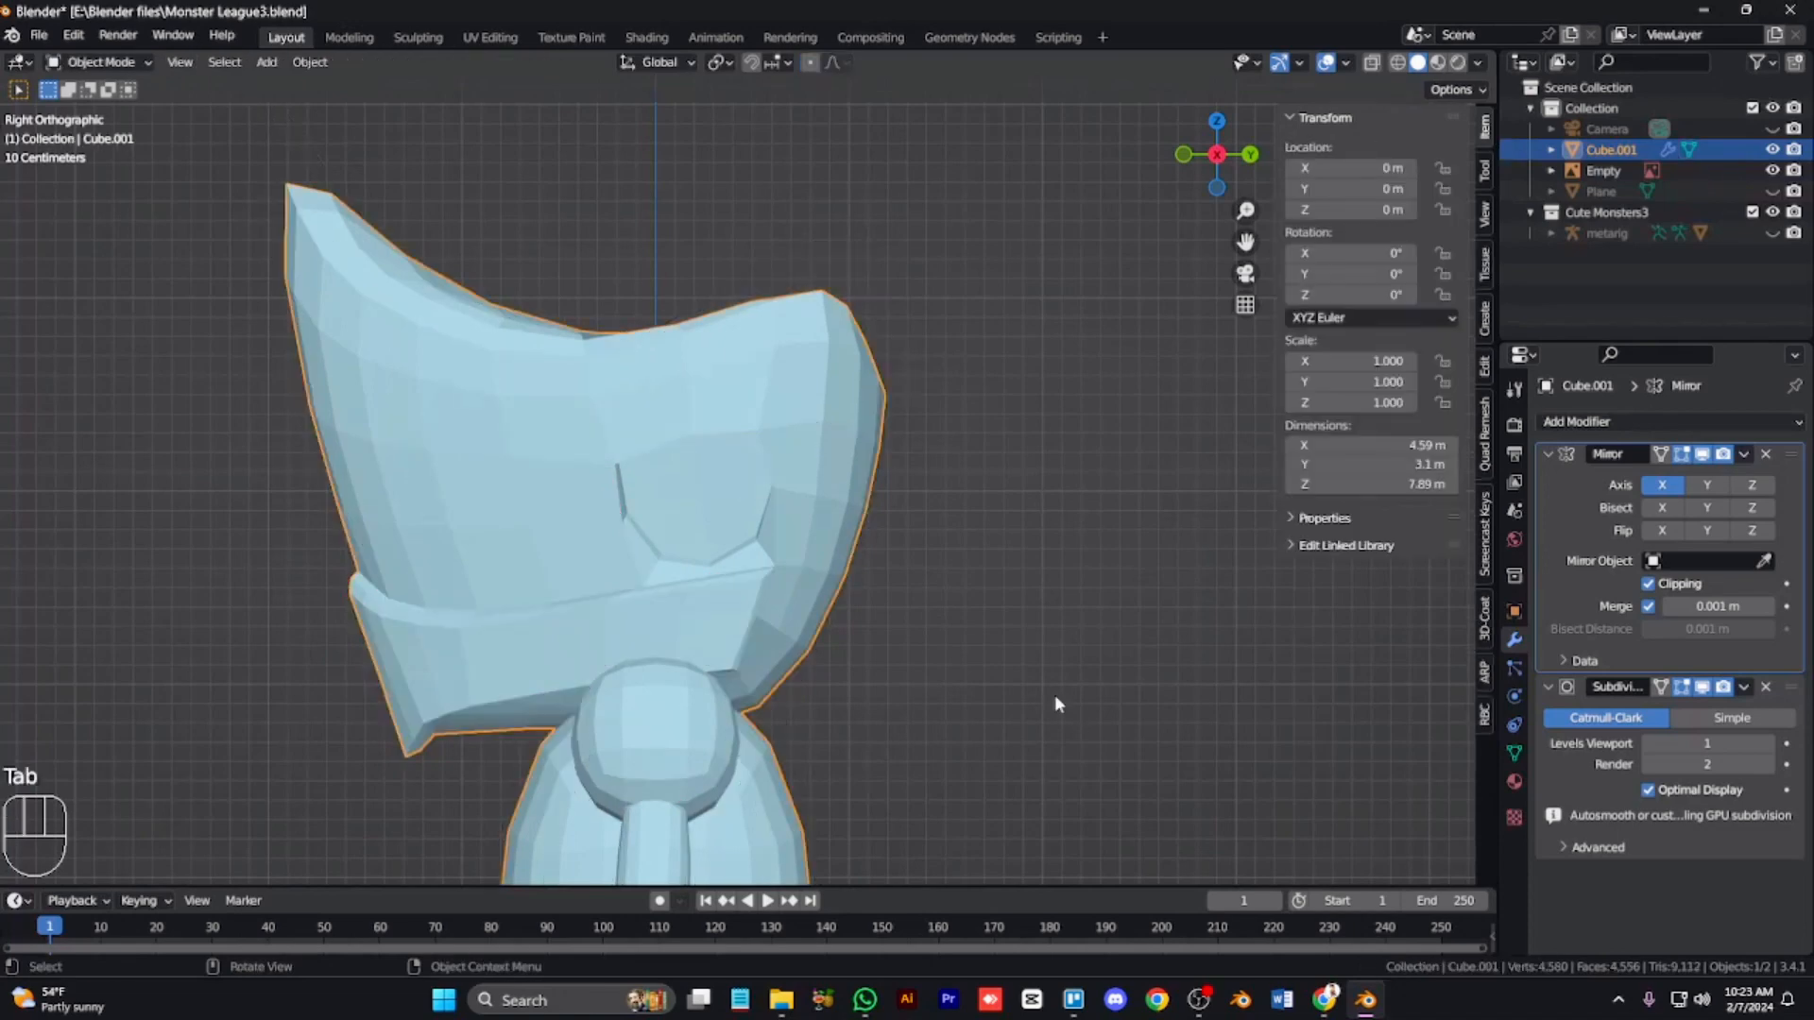
Step: Select the mouth band's edges and set their mean crease to about 0.5
key("KP_4")
key("KP_4")
key("KP_4")
key("KP_1")
key("KP_2")
key("KP_2")
key("Tab")
left_click(712, 642, "alt")
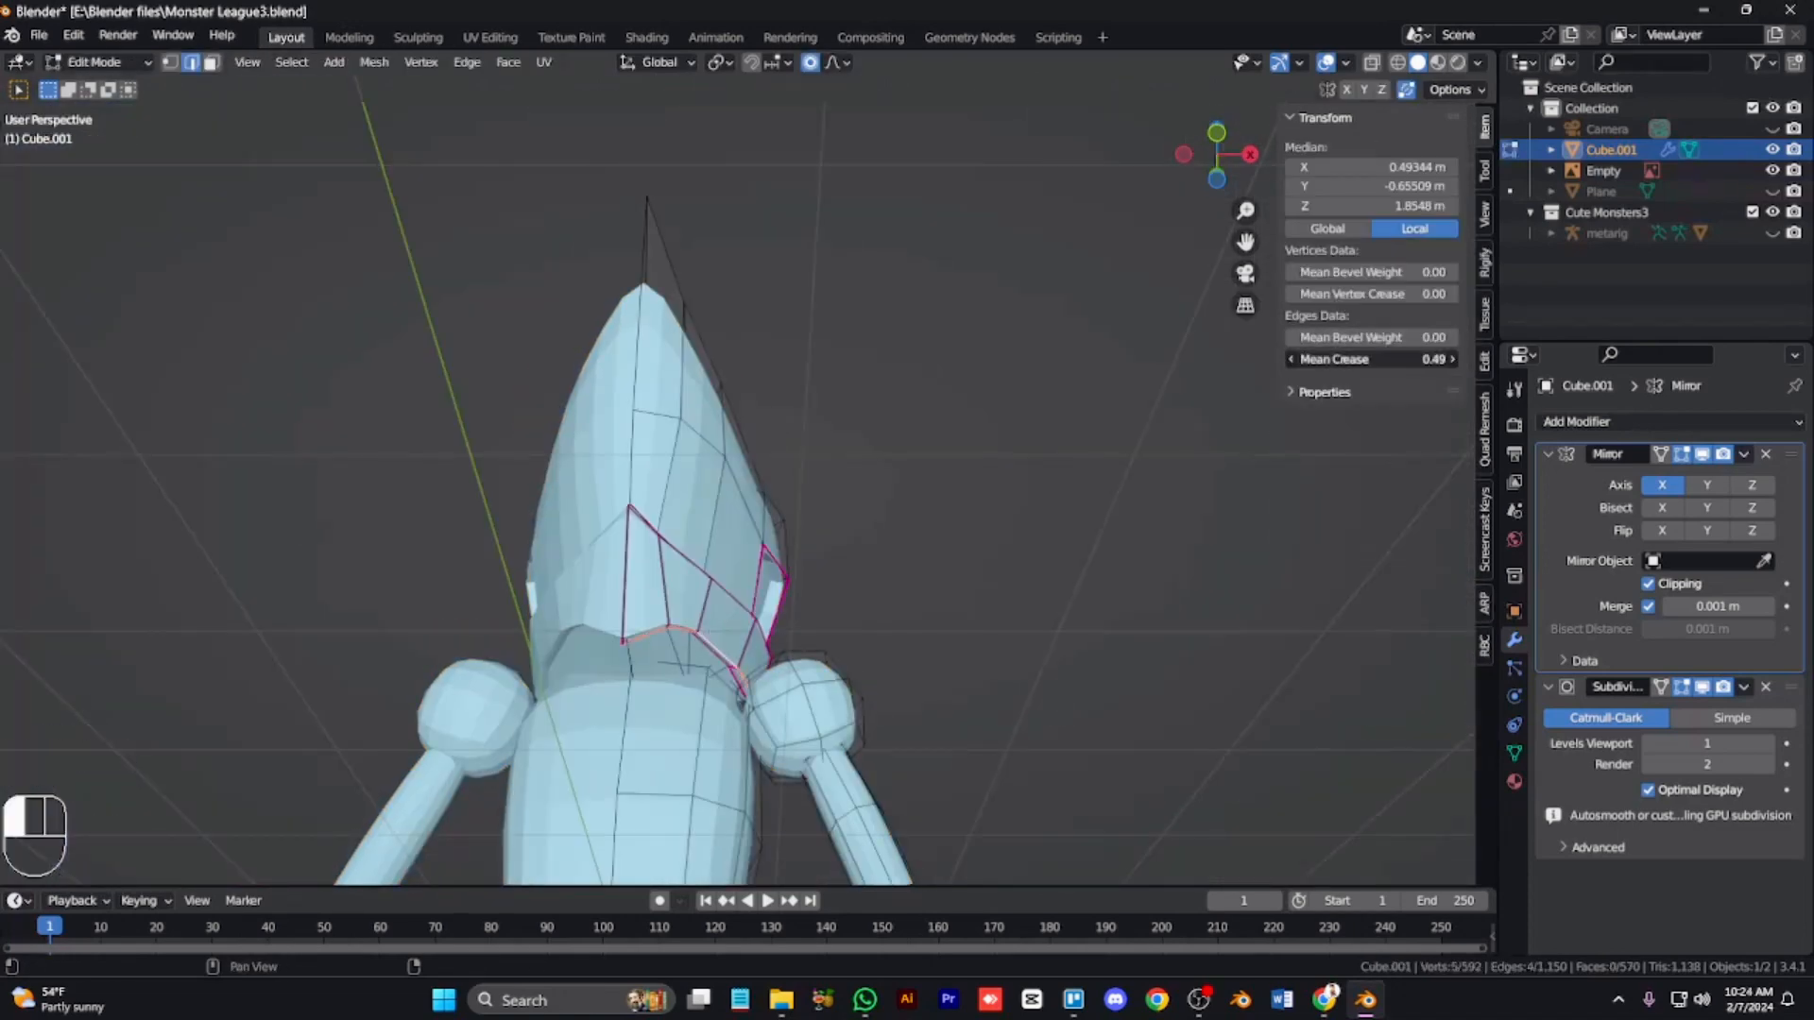
left_click_drag(1370, 359, 1347, 359)
scroll(842, 451, "up", 5)
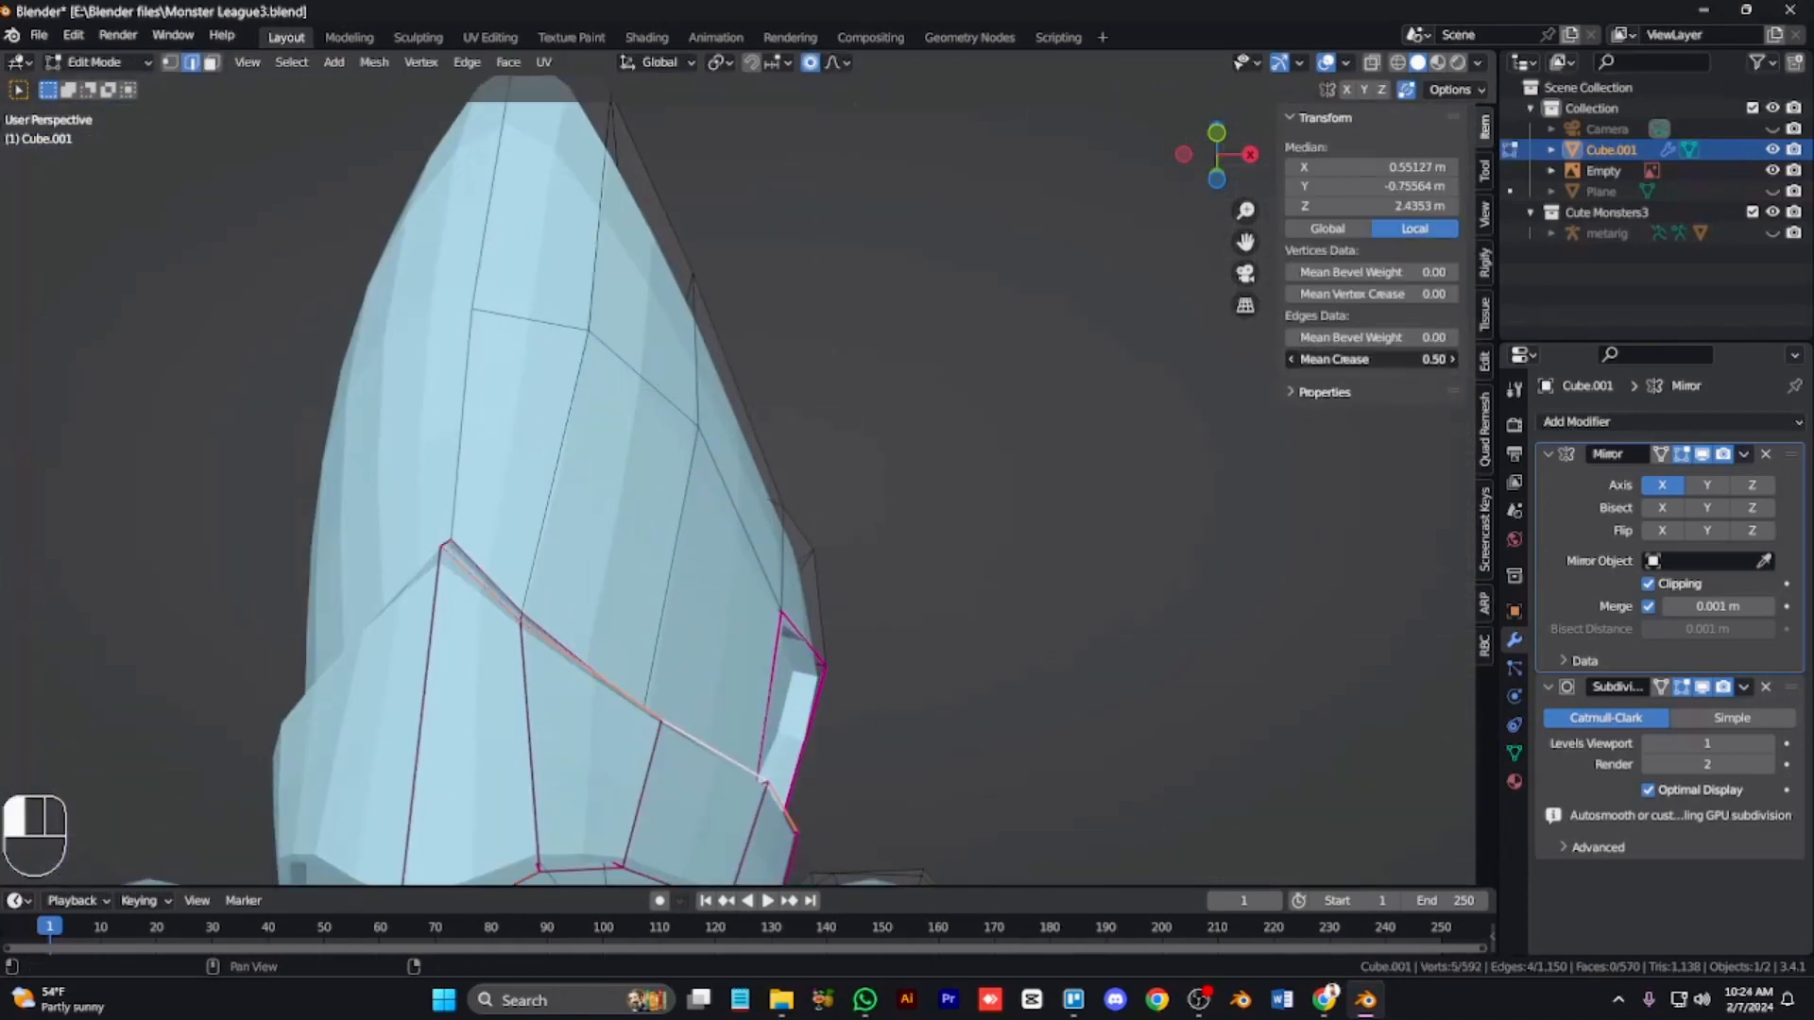
key("KP_8")
key("KP_8")
key("KP_8")
key("Tab")
Step: Switch the viewport to material preview shading and open the object's Material.001 properties
key("KP_Subtract")
key("KP_Subtract")
key("KP_Subtract")
key("KP_Subtract")
key("KP_Subtract")
key("KP_Subtract")
key("KP_Subtract")
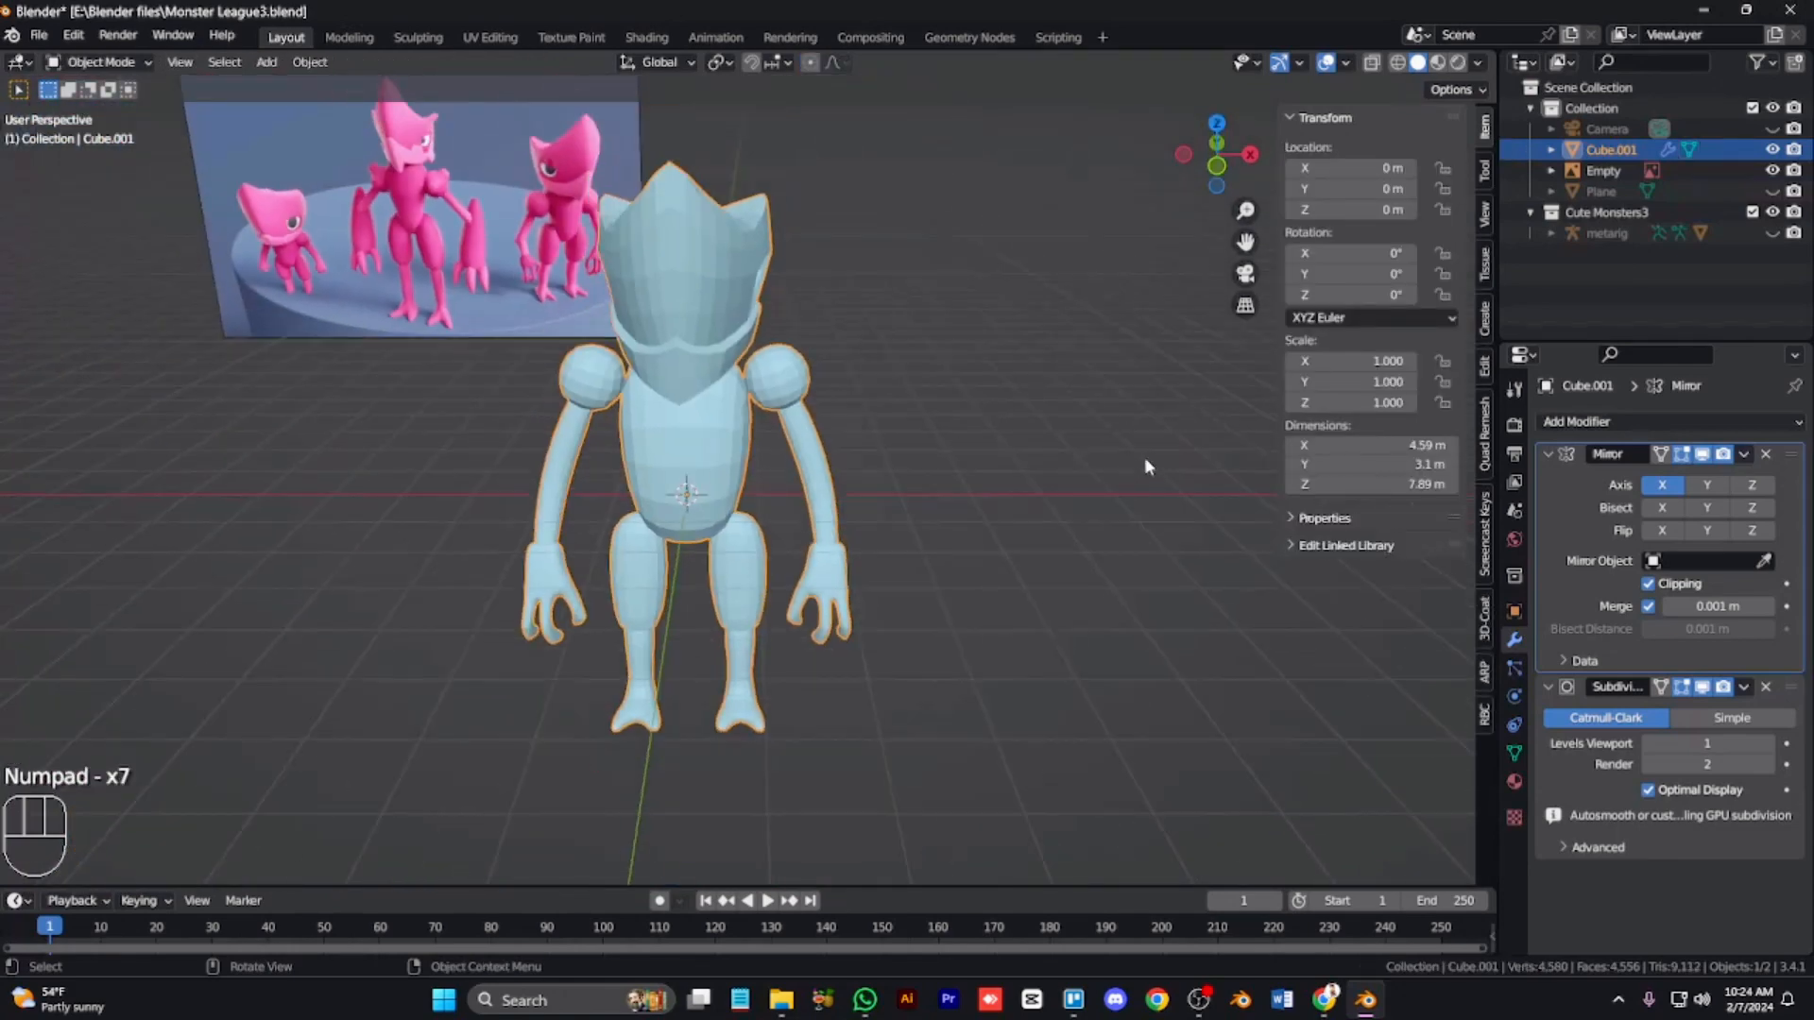
key("z")
key("KP_2")
left_click(1515, 781)
left_click(1549, 509)
left_click(1472, 564)
key("KP_6")
key("KP_6")
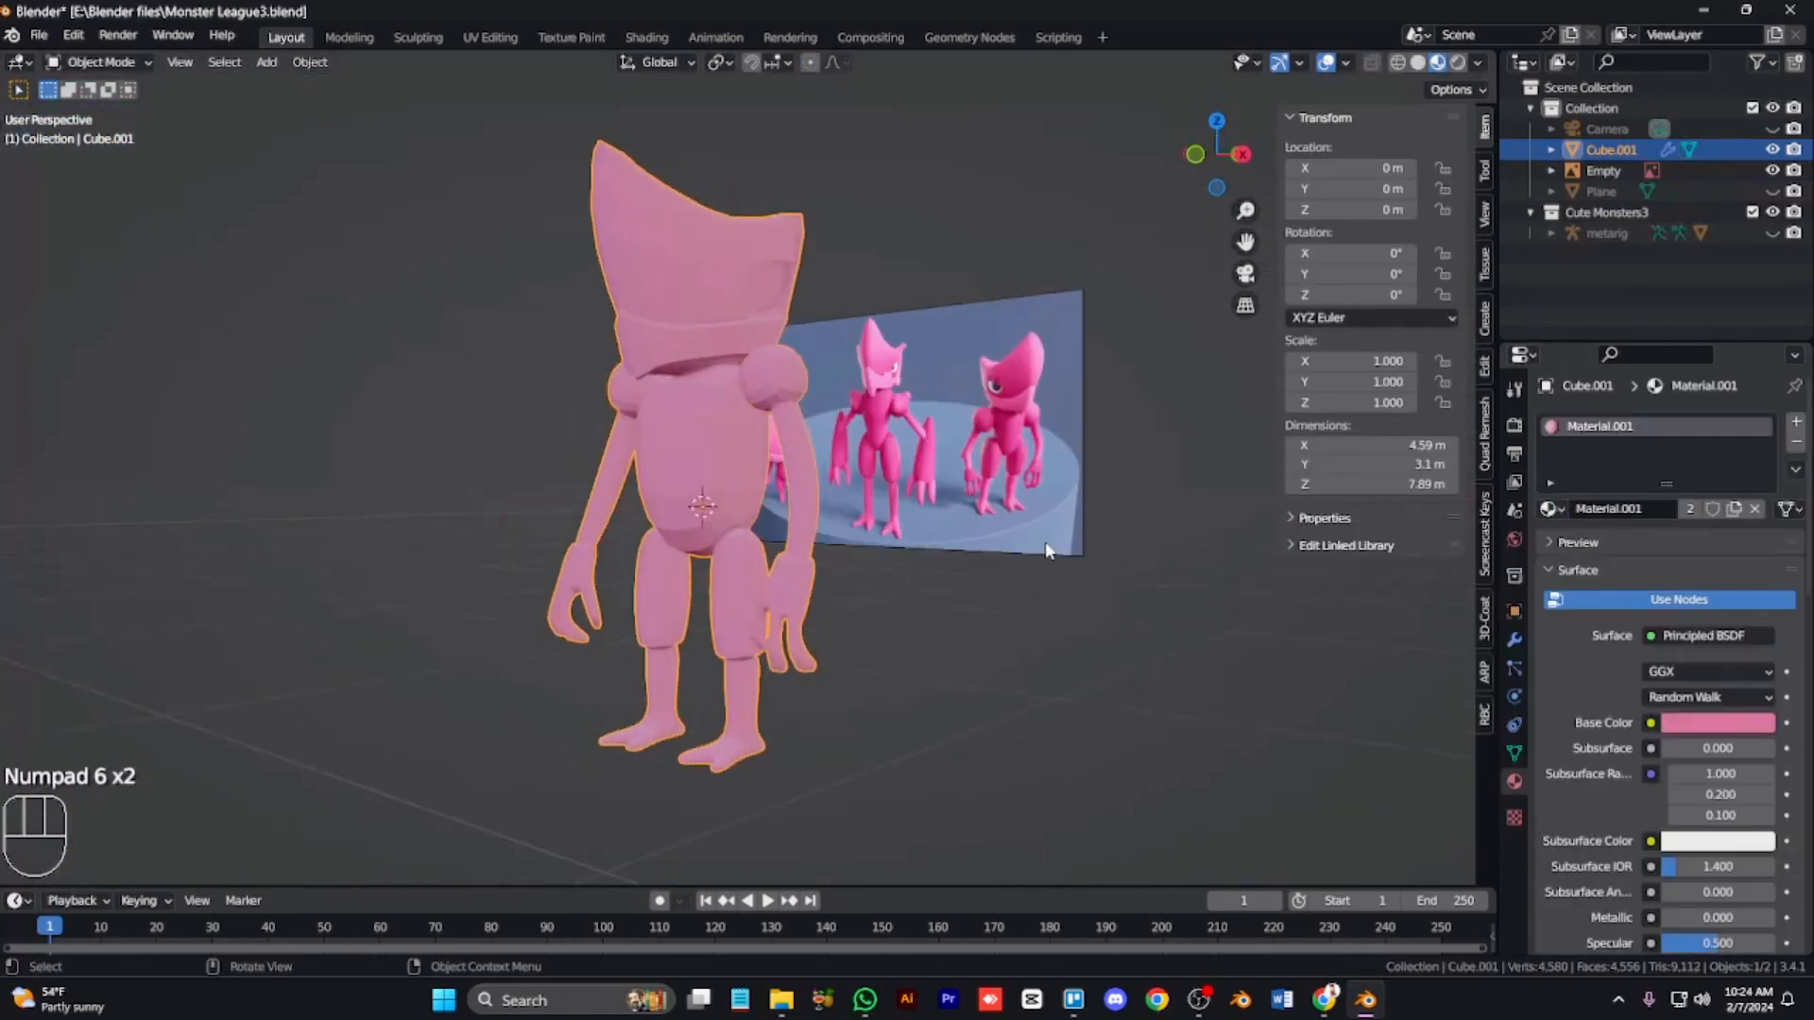
Step: Select a face on the mouth band and grow the selection around it
key("Tab")
left_click(648, 350)
key("ctrl+KP_Add")
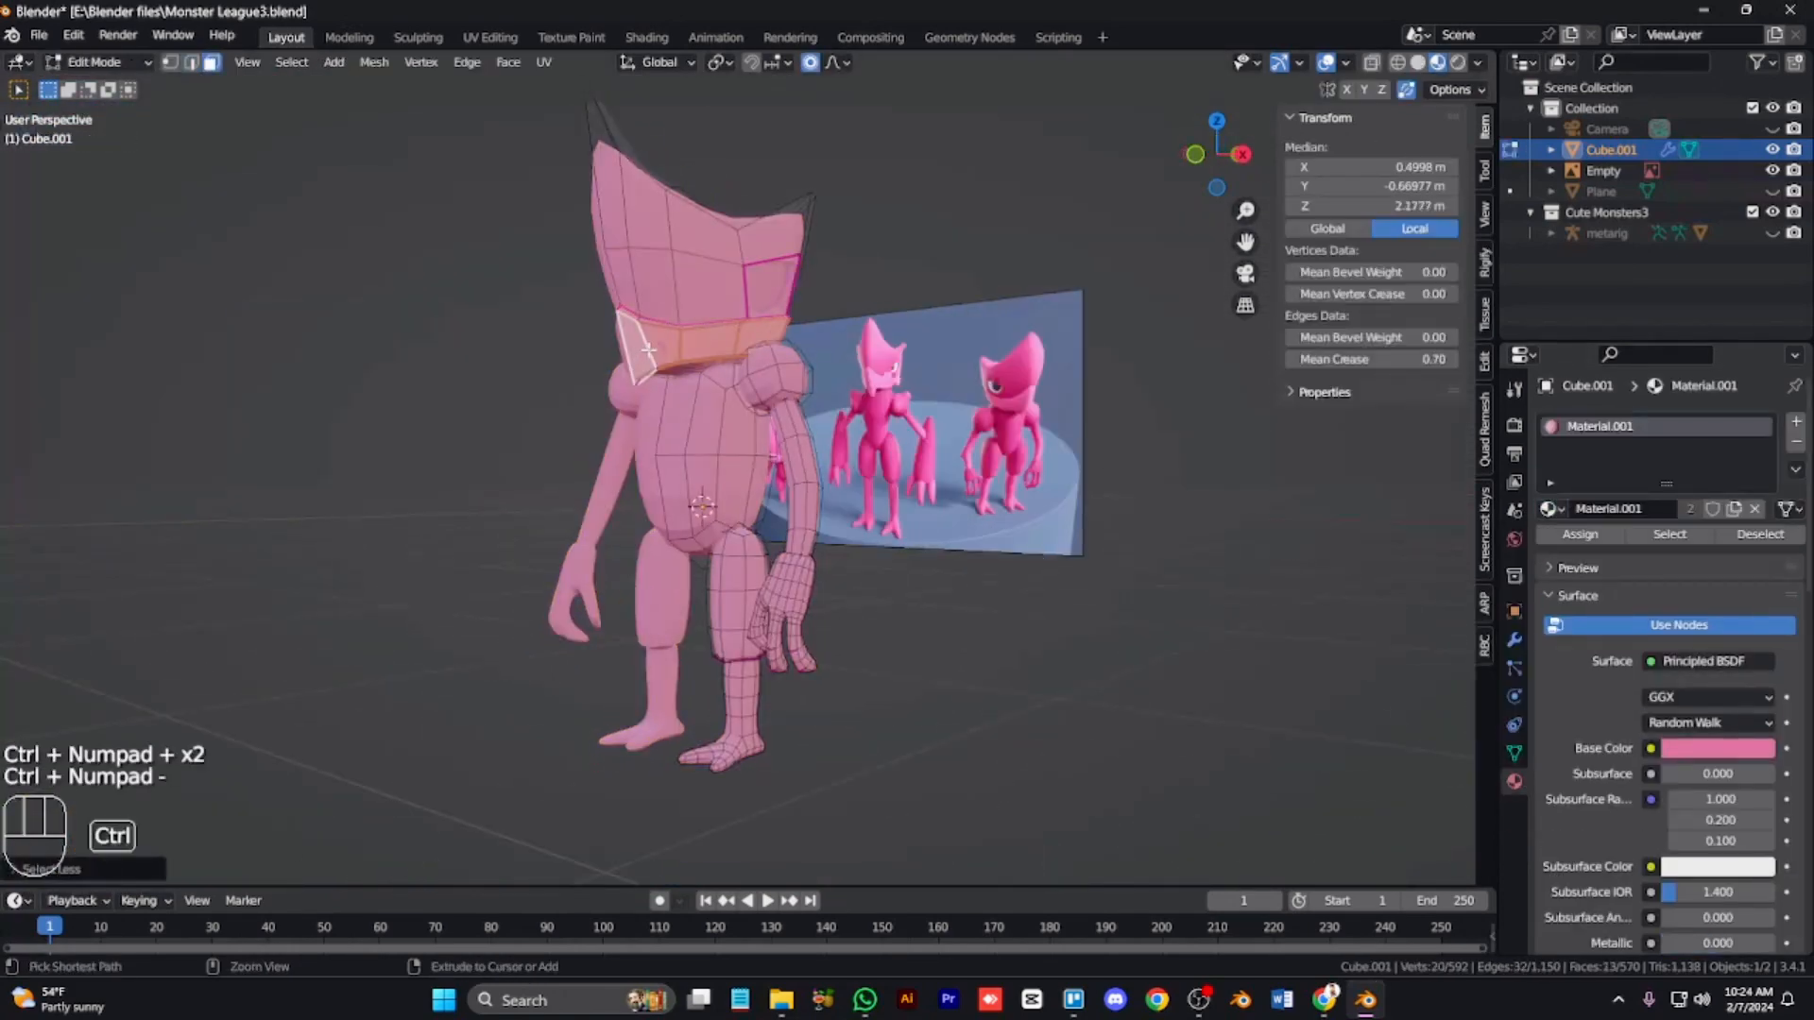
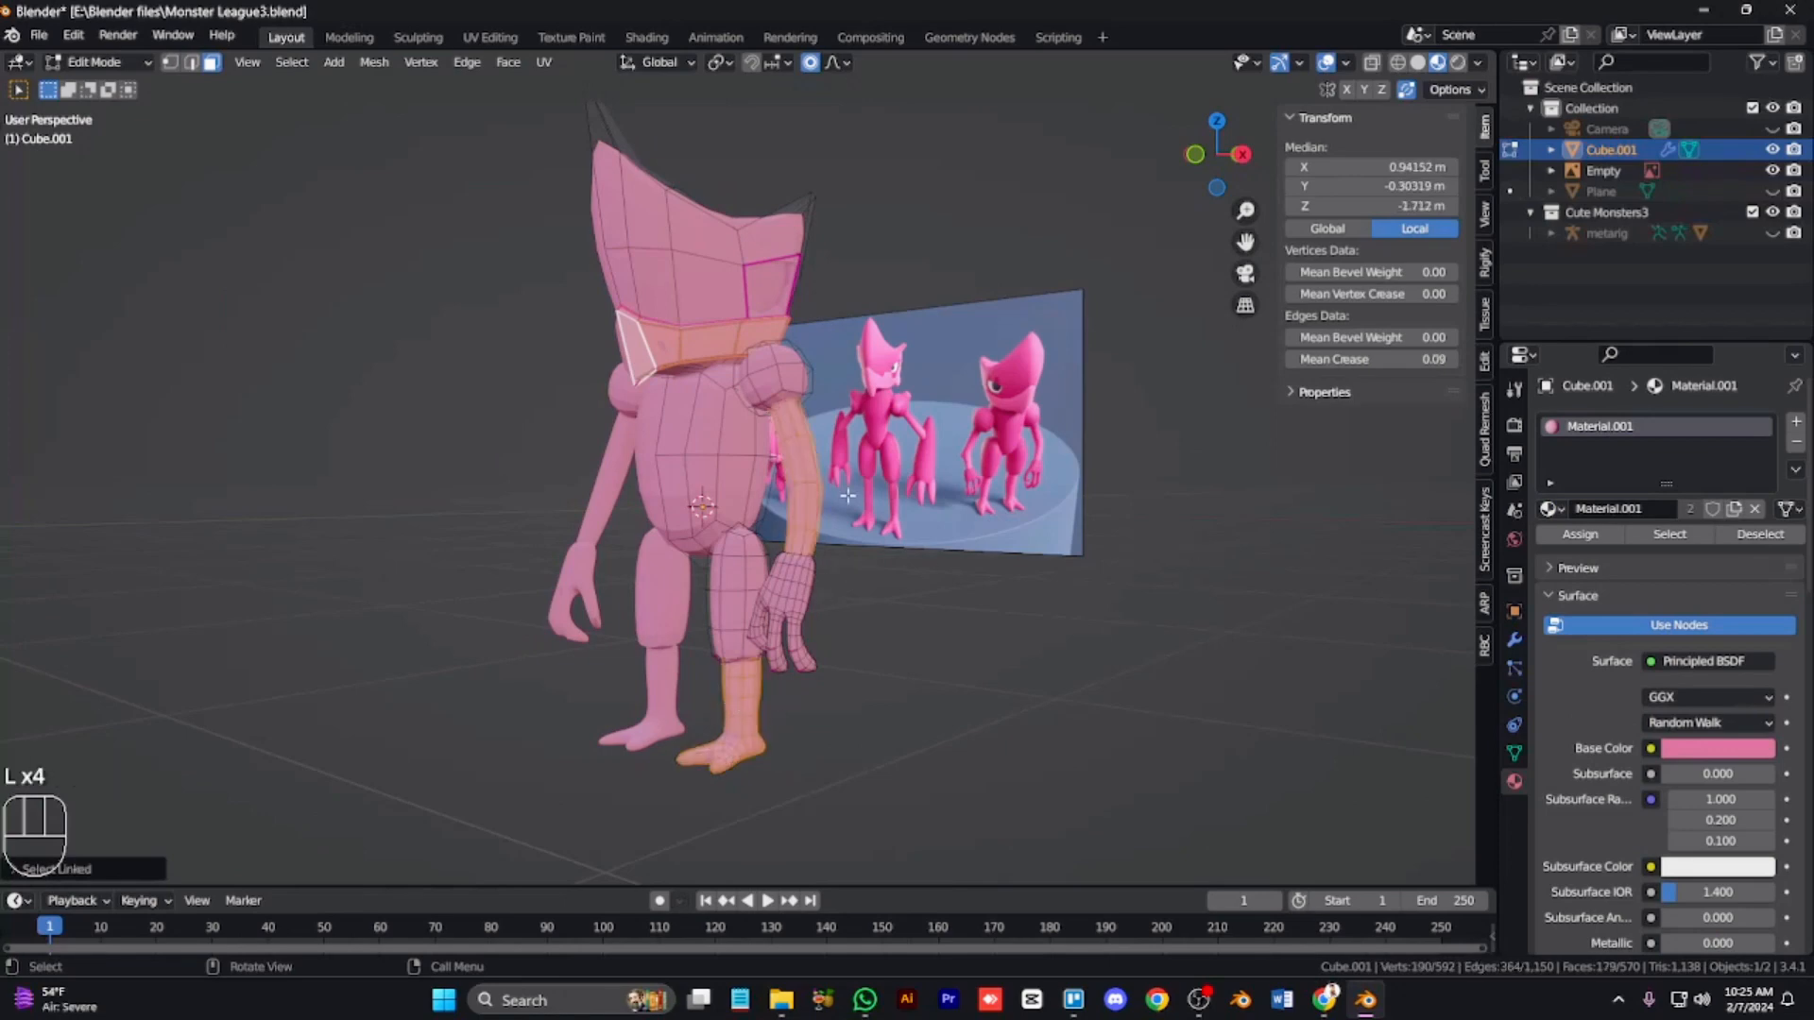
Step: Invert the selection, add a material slot using Material and assign it to the selected faces
key("ctrl+i")
left_click(1795, 424)
left_click(1551, 551)
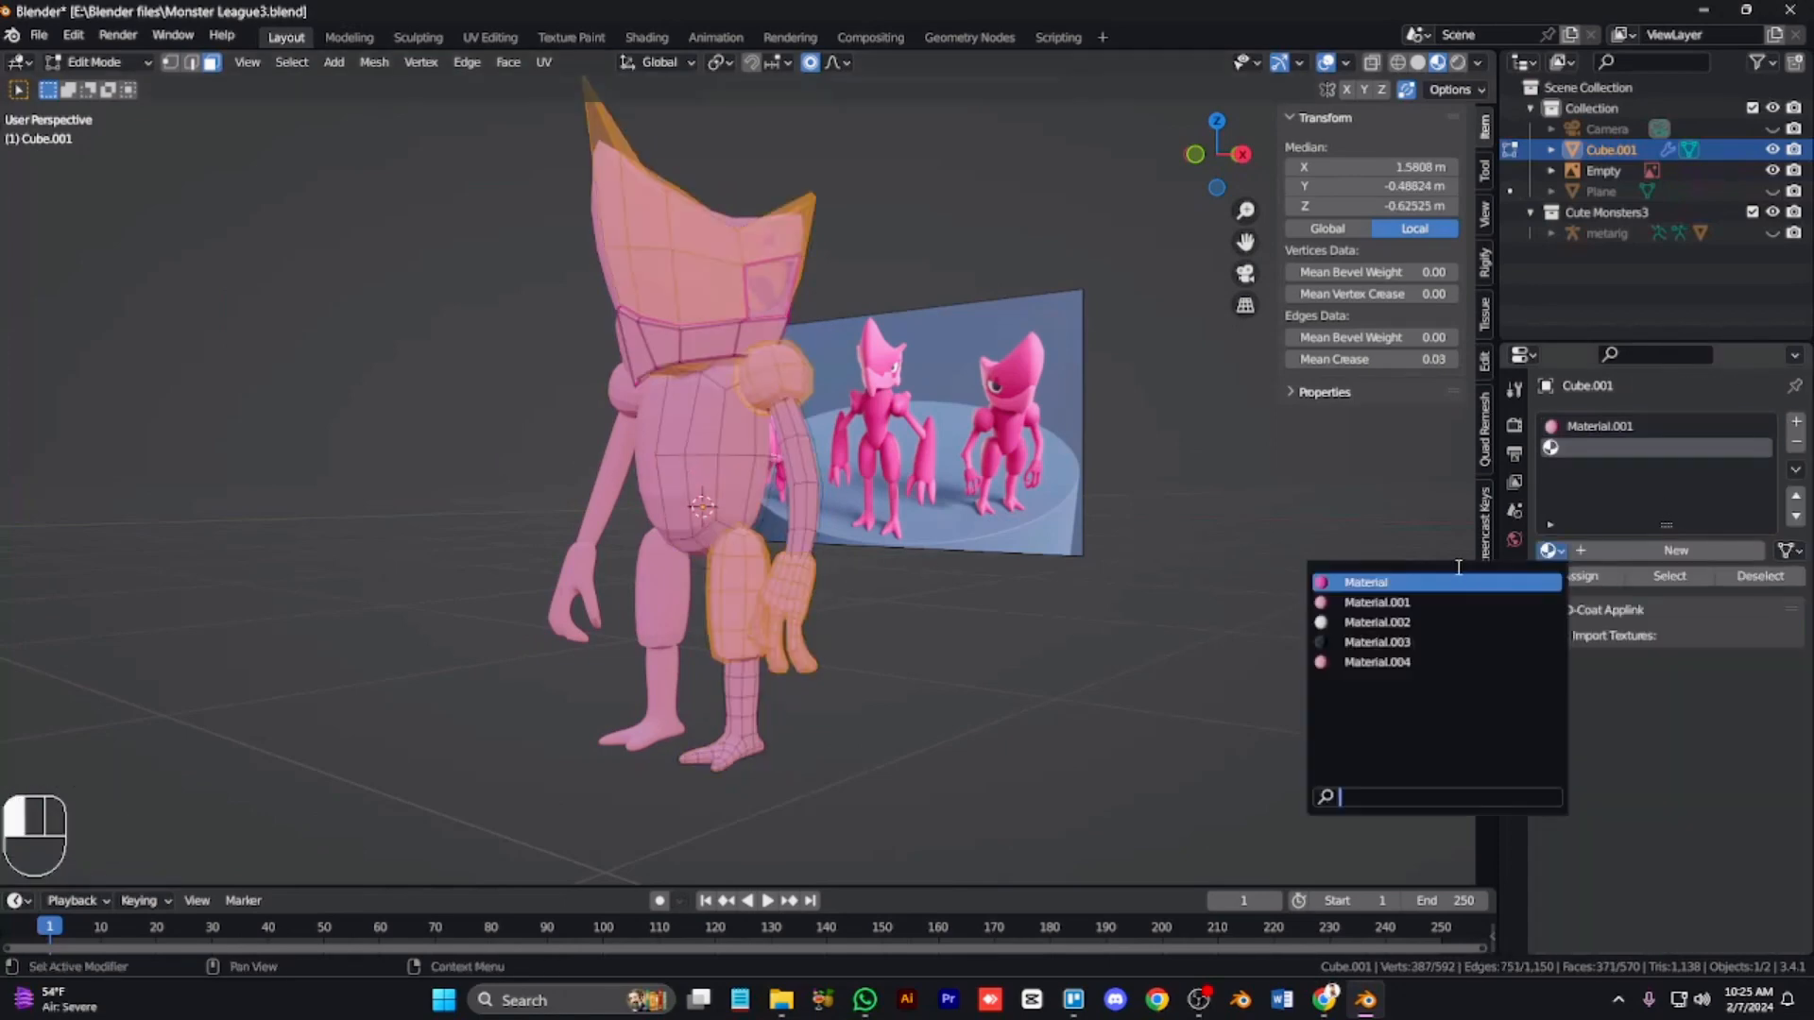
left_click(1474, 580)
left_click(1580, 576)
Step: Select the linked body mesh and assign the Material slot to it again
key("Tab")
key("Tab")
left_click(701, 489)
key("l")
left_click(1598, 448)
left_click(1578, 577)
key("Tab")
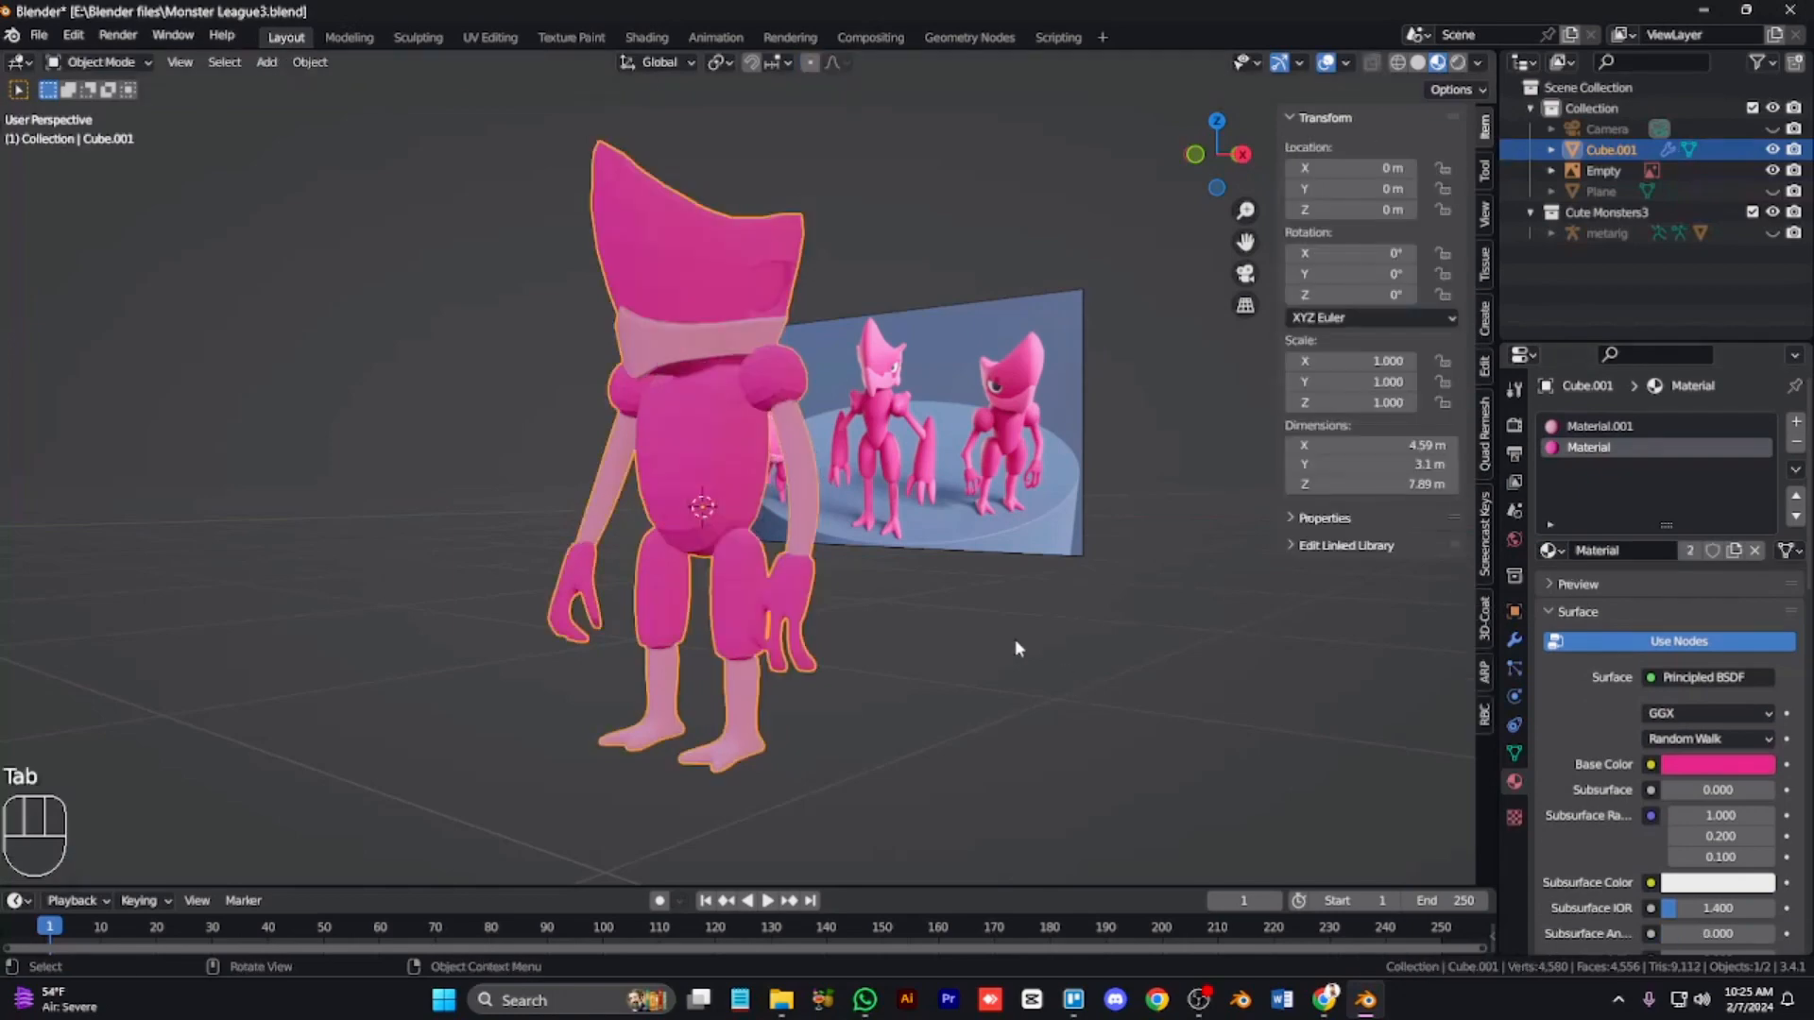
Step: Add a Material.002 slot, give the grown eye-socket ring Material.001 and the inner socket faces Material.002
left_click(1773, 234)
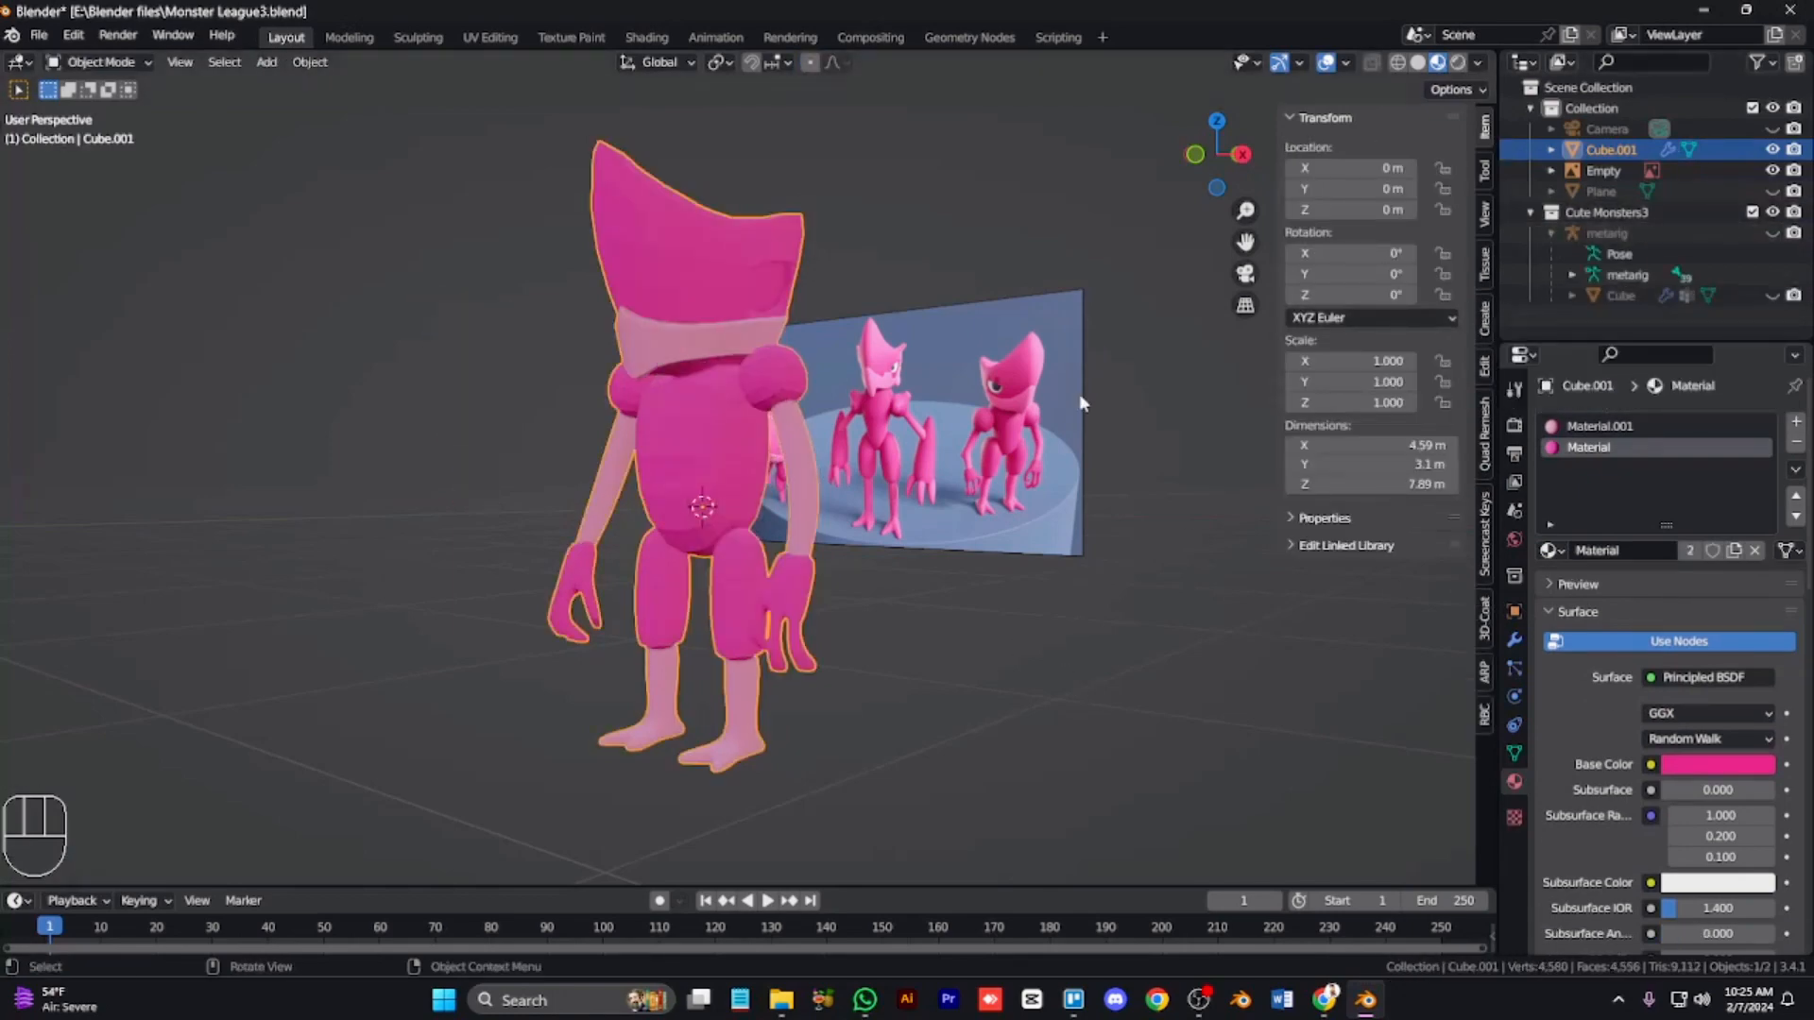
key("KP_6")
key("KP_8")
key("KP_2")
key("KP_Add")
key("KP_Add")
key("KP_Add")
key("ctrl+KP_8")
key("ctrl+KP_8")
key("ctrl+KP_8")
key("ctrl+KP_8")
key("ctrl+KP_8")
key("ctrl+KP_8")
key("ctrl+KP_8")
key("ctrl+KP_8")
key("ctrl+KP_8")
key("ctrl+KP_8")
key("ctrl+KP_8")
key("ctrl+KP_8")
key("ctrl+KP_8")
key("ctrl+KP_8")
key("ctrl+KP_8")
key("ctrl+KP_8")
key("ctrl+KP_8")
key("ctrl+KP_8")
key("ctrl+KP_8")
key("ctrl+KP_8")
key("ctrl+KP_8")
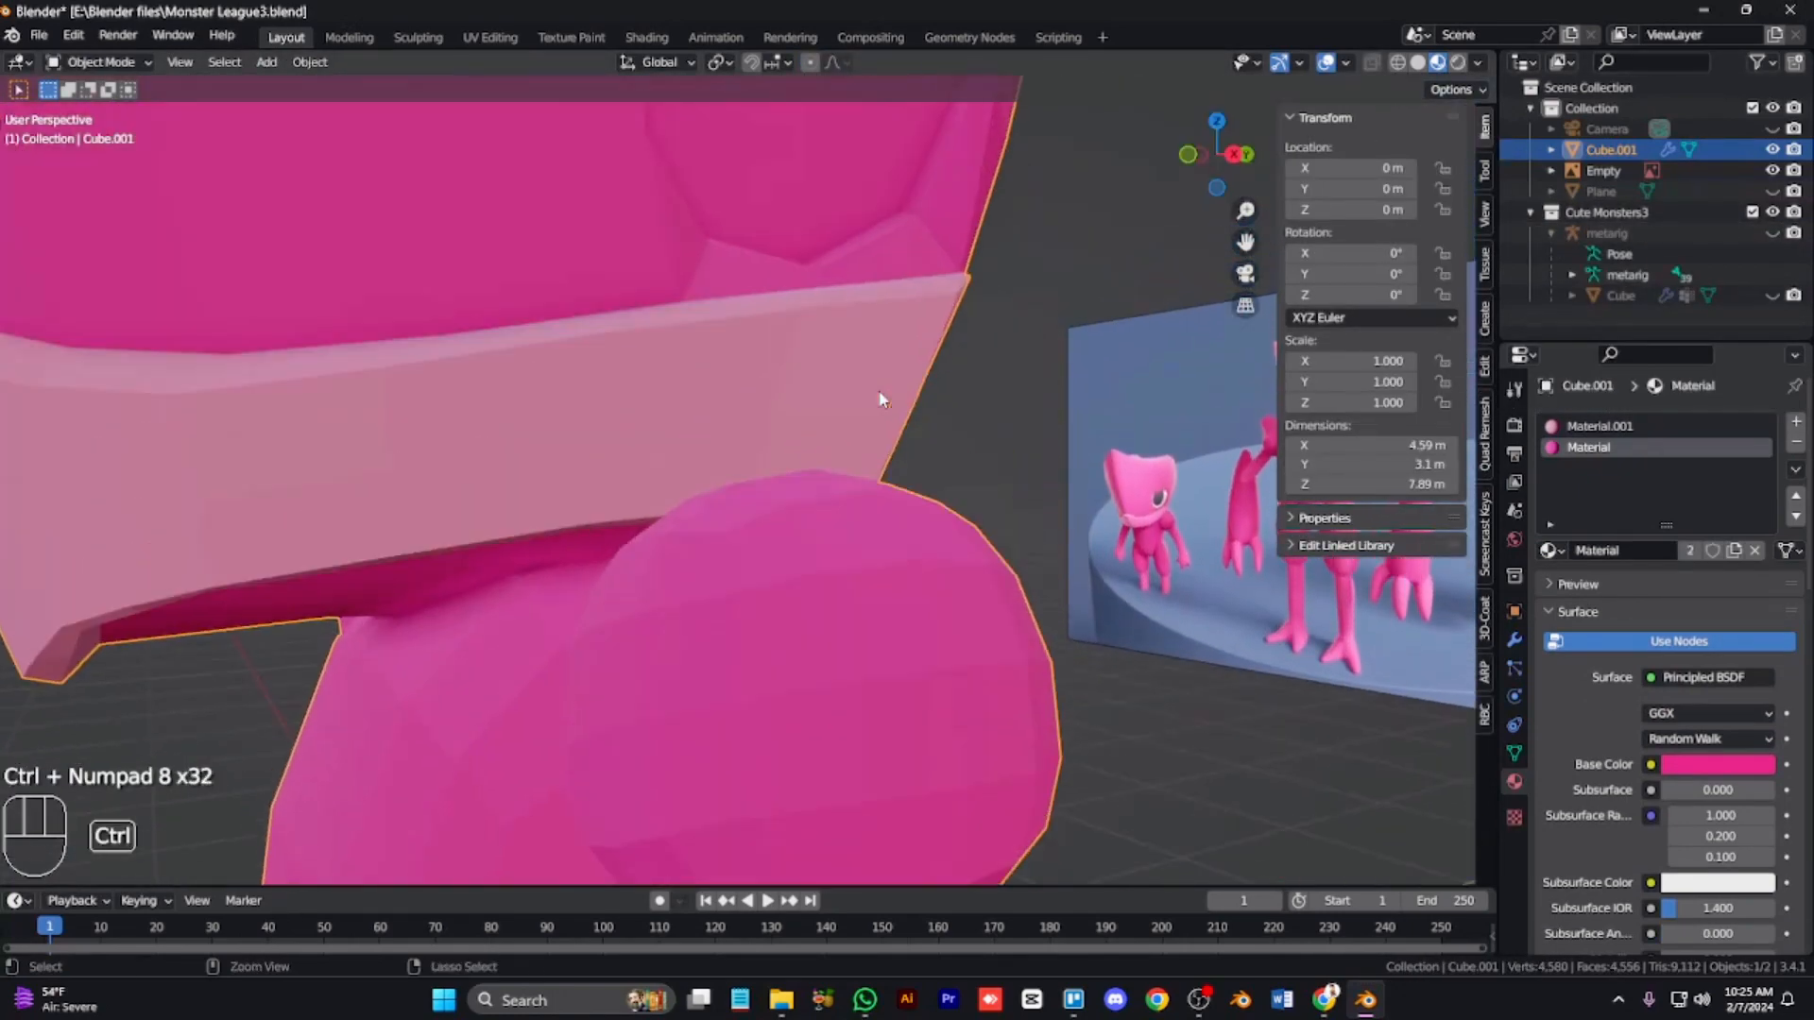
key("Tab")
left_click(1796, 422)
left_click(1550, 550)
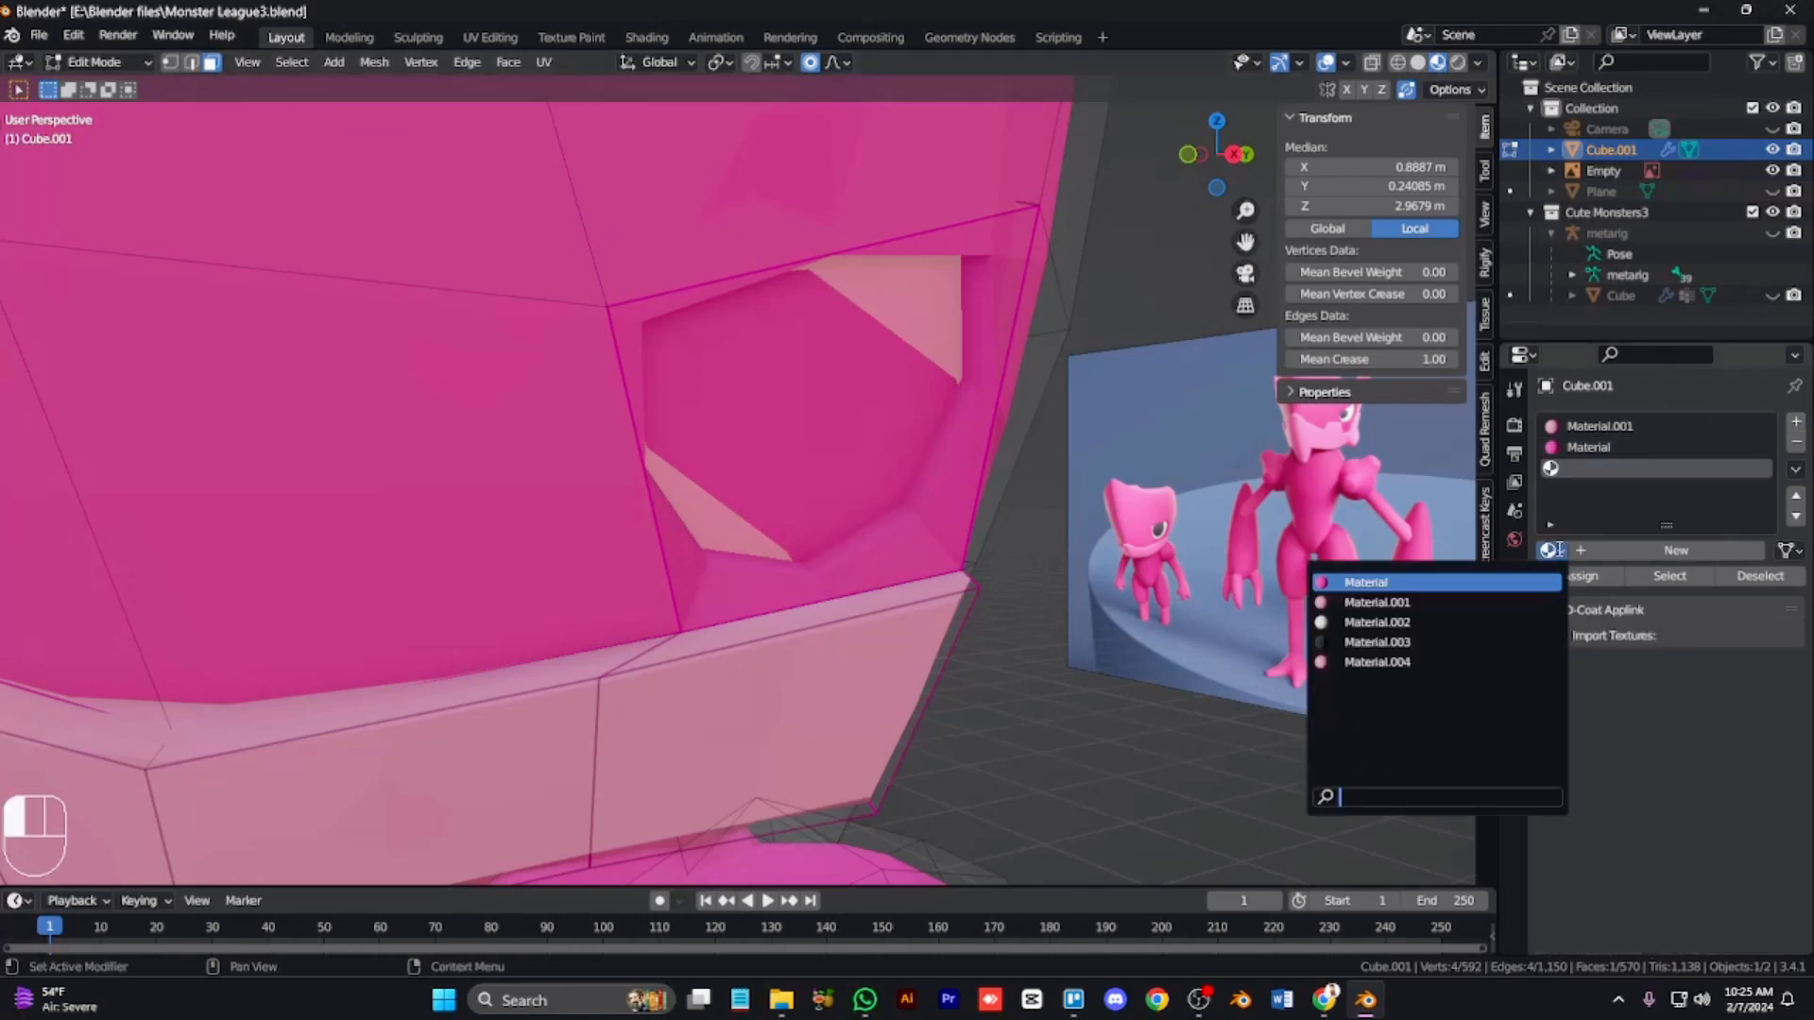
left_click(1370, 627)
key("ctrl+KP_Add")
left_click(1600, 428)
left_click(1579, 577)
key("ctrl+KP_Subtract")
left_click(1597, 469)
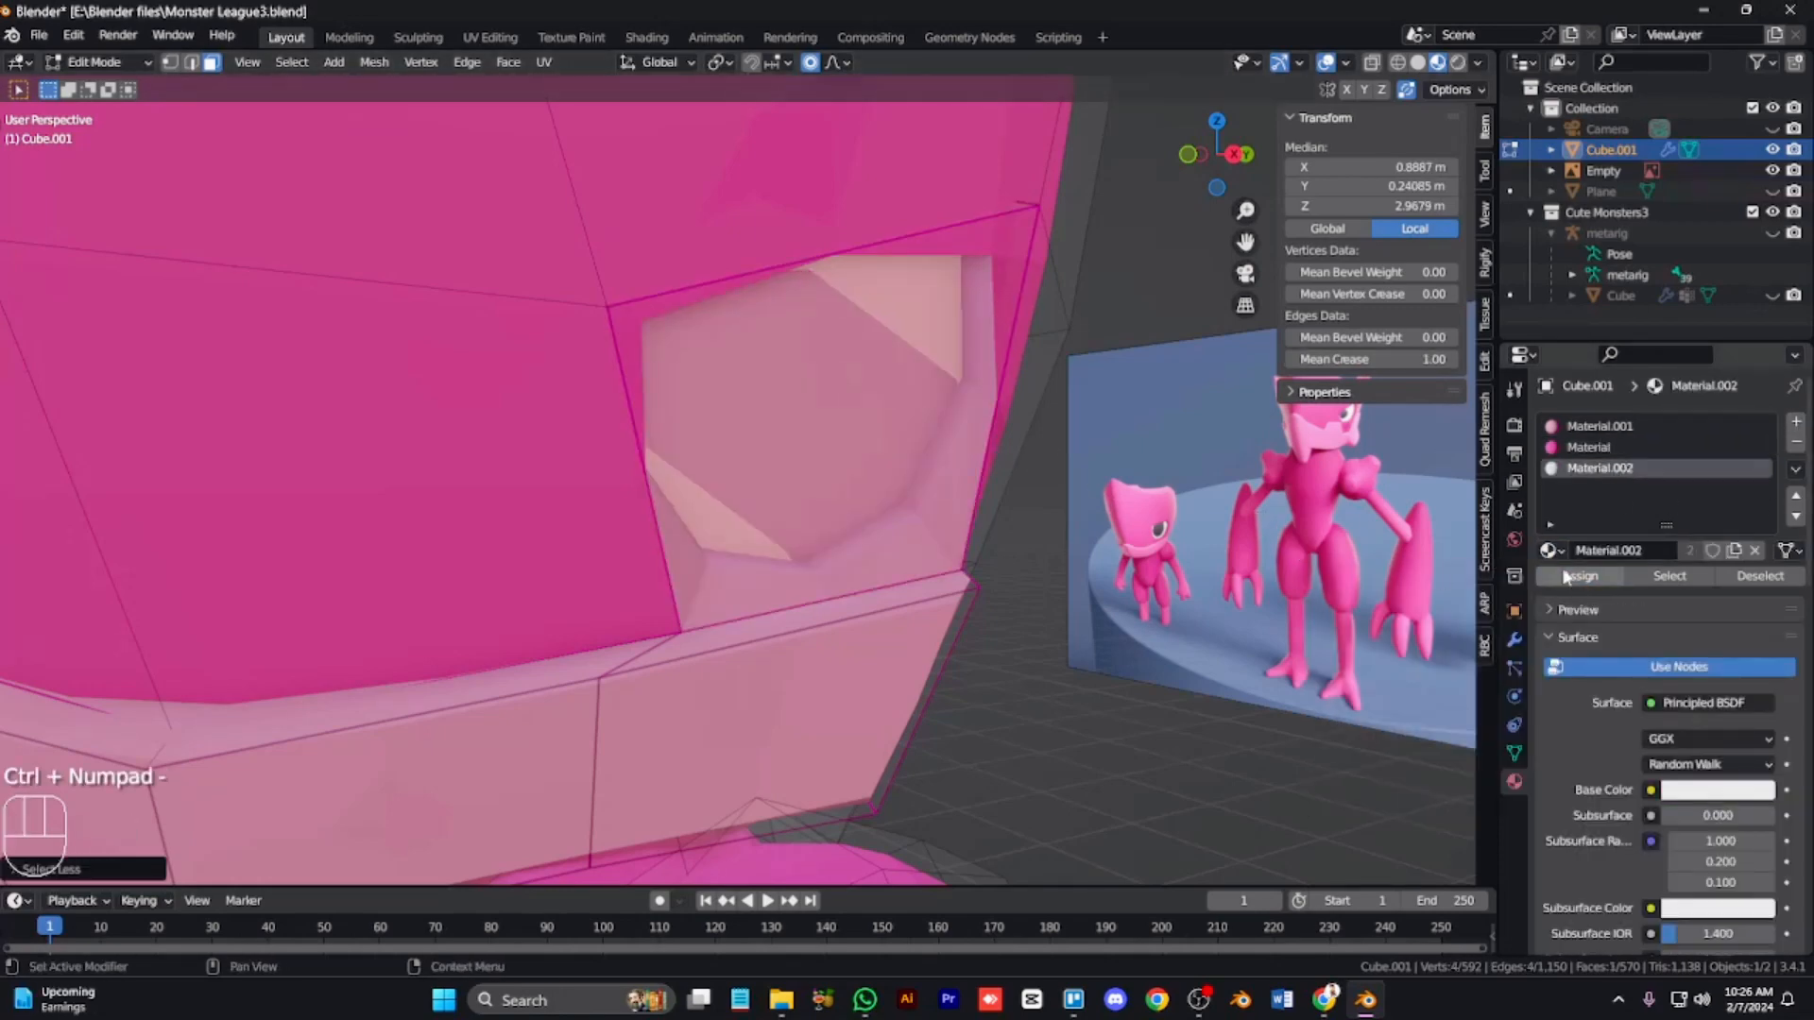
left_click(1571, 577)
Step: Inset the eye socket face and assign it a new slot with Material.003
key("KP_3")
scroll(1293, 578, "down", 2)
key("i")
left_click(1272, 583)
left_click(1797, 421)
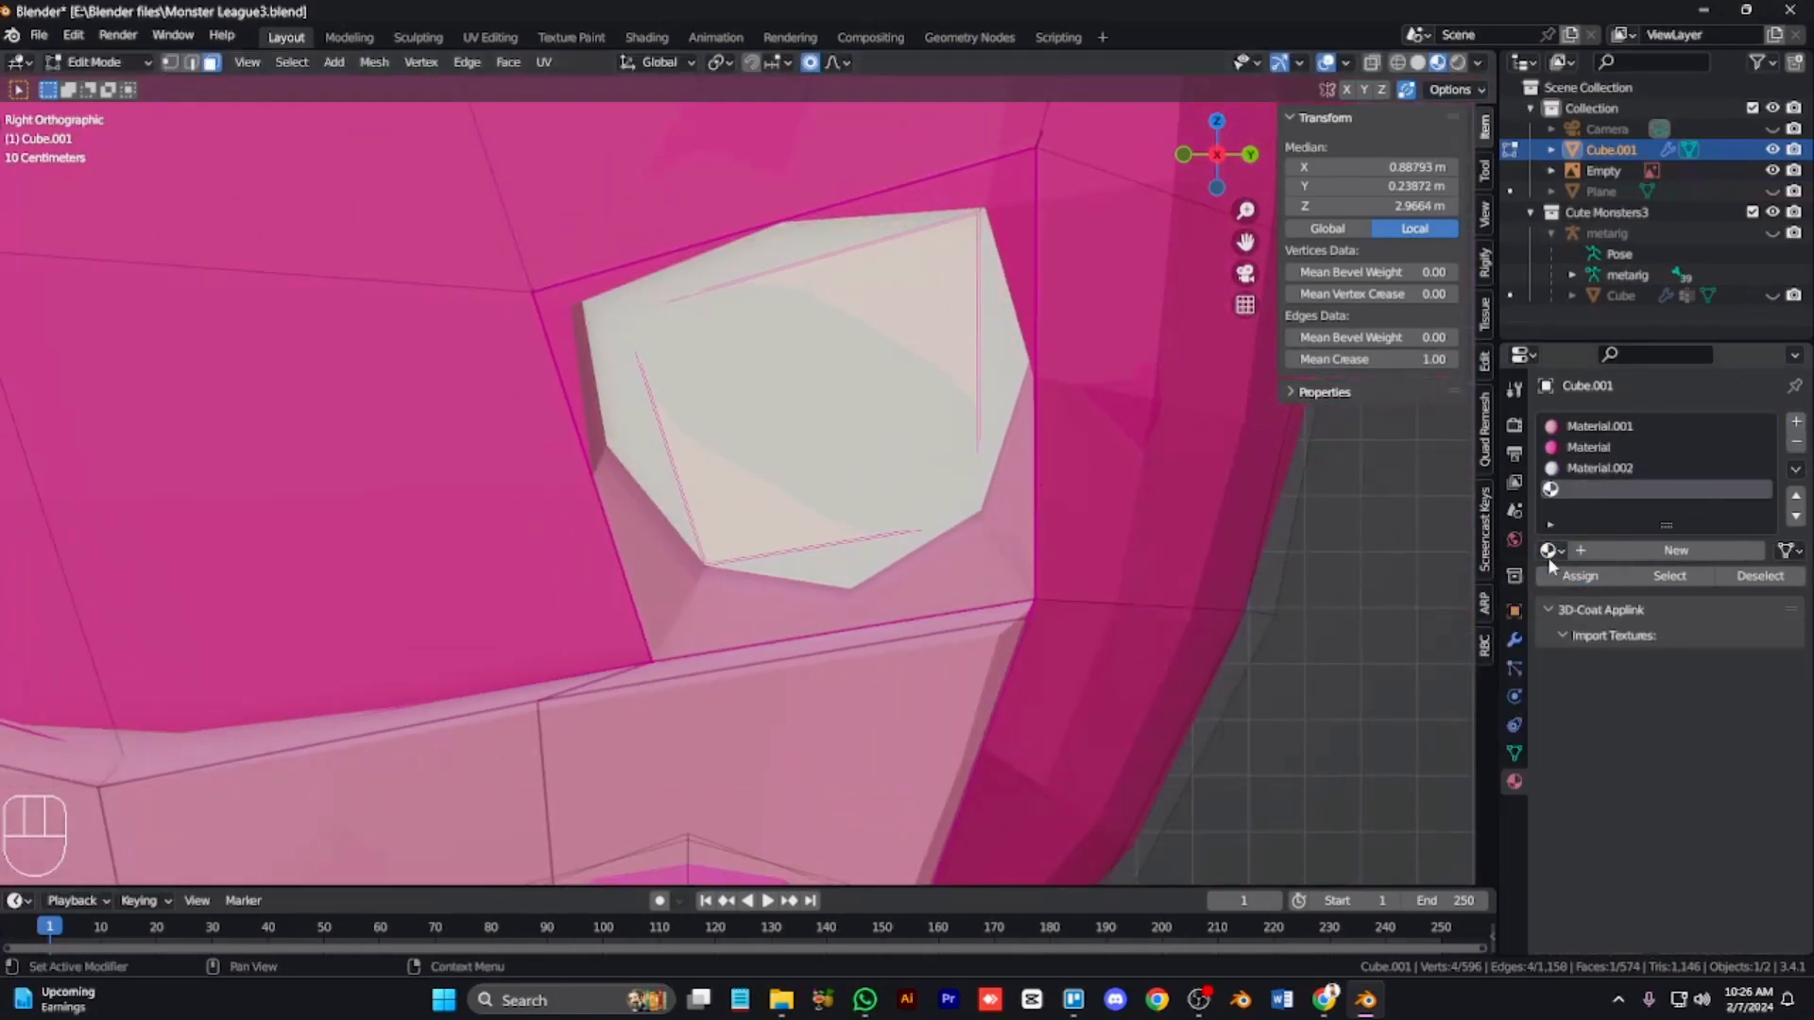
left_click(1550, 551)
left_click(1370, 649)
left_click(1581, 577)
Step: Grow the pupil selection and round it into a circle with LoopTools Circle
scroll(957, 560, "down", 6)
key("ctrl+KP_Add")
right_click(949, 468)
mouse_move(992, 468)
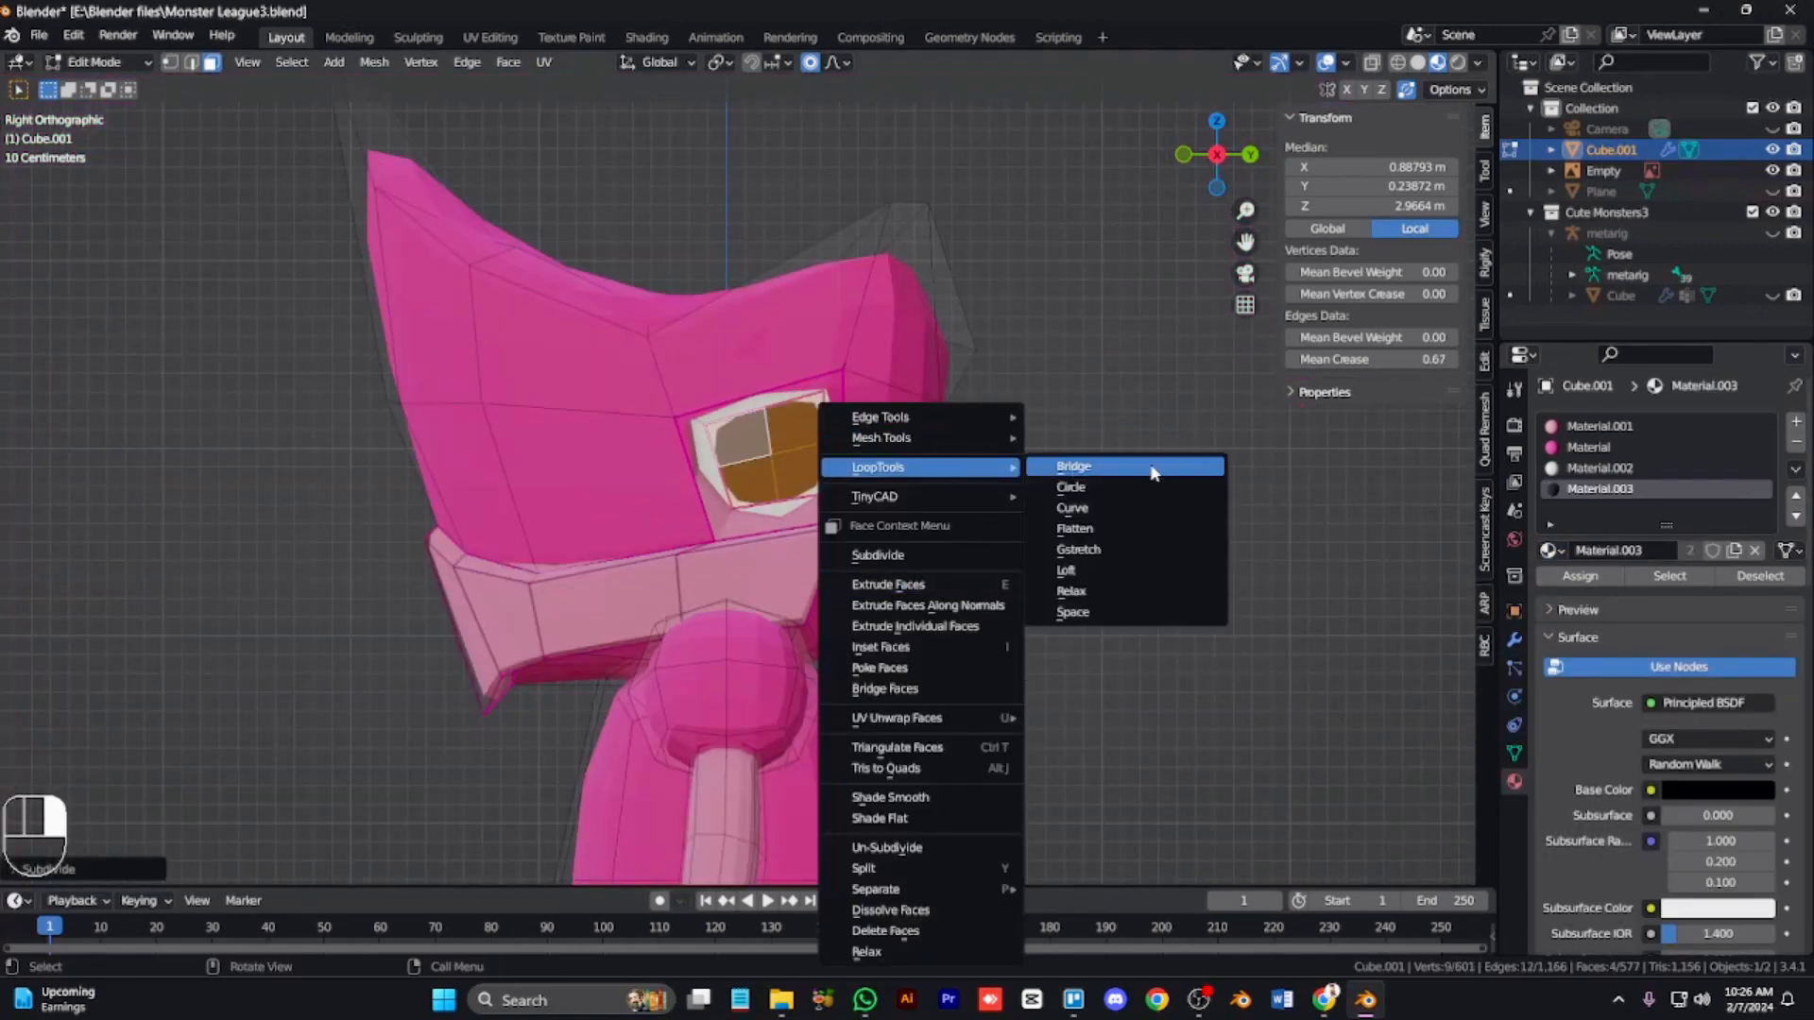
left_click(1153, 468)
key("g")
left_click(1154, 538)
Step: Delete the pupil faces and fill the resulting hole with a single face
scroll(1151, 538, "up", 8)
key("x")
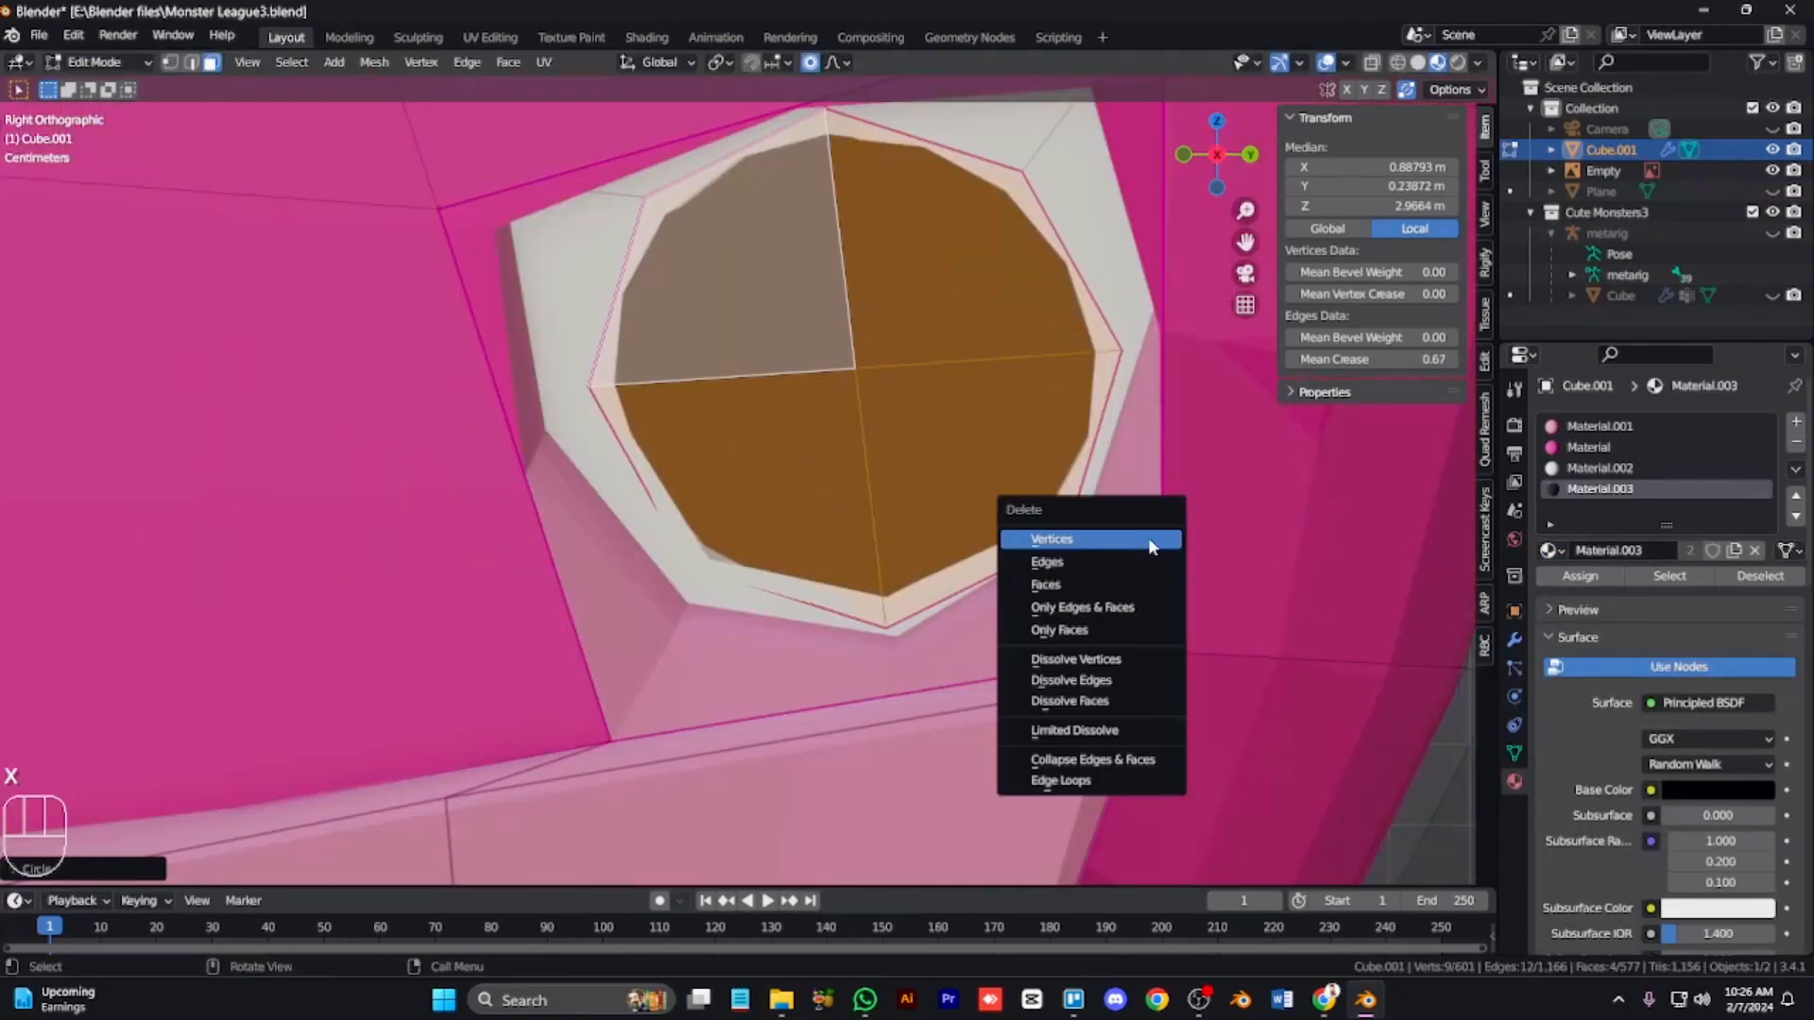
left_click(1124, 582)
key("1")
key("alt+z")
left_click(1069, 478, "alt")
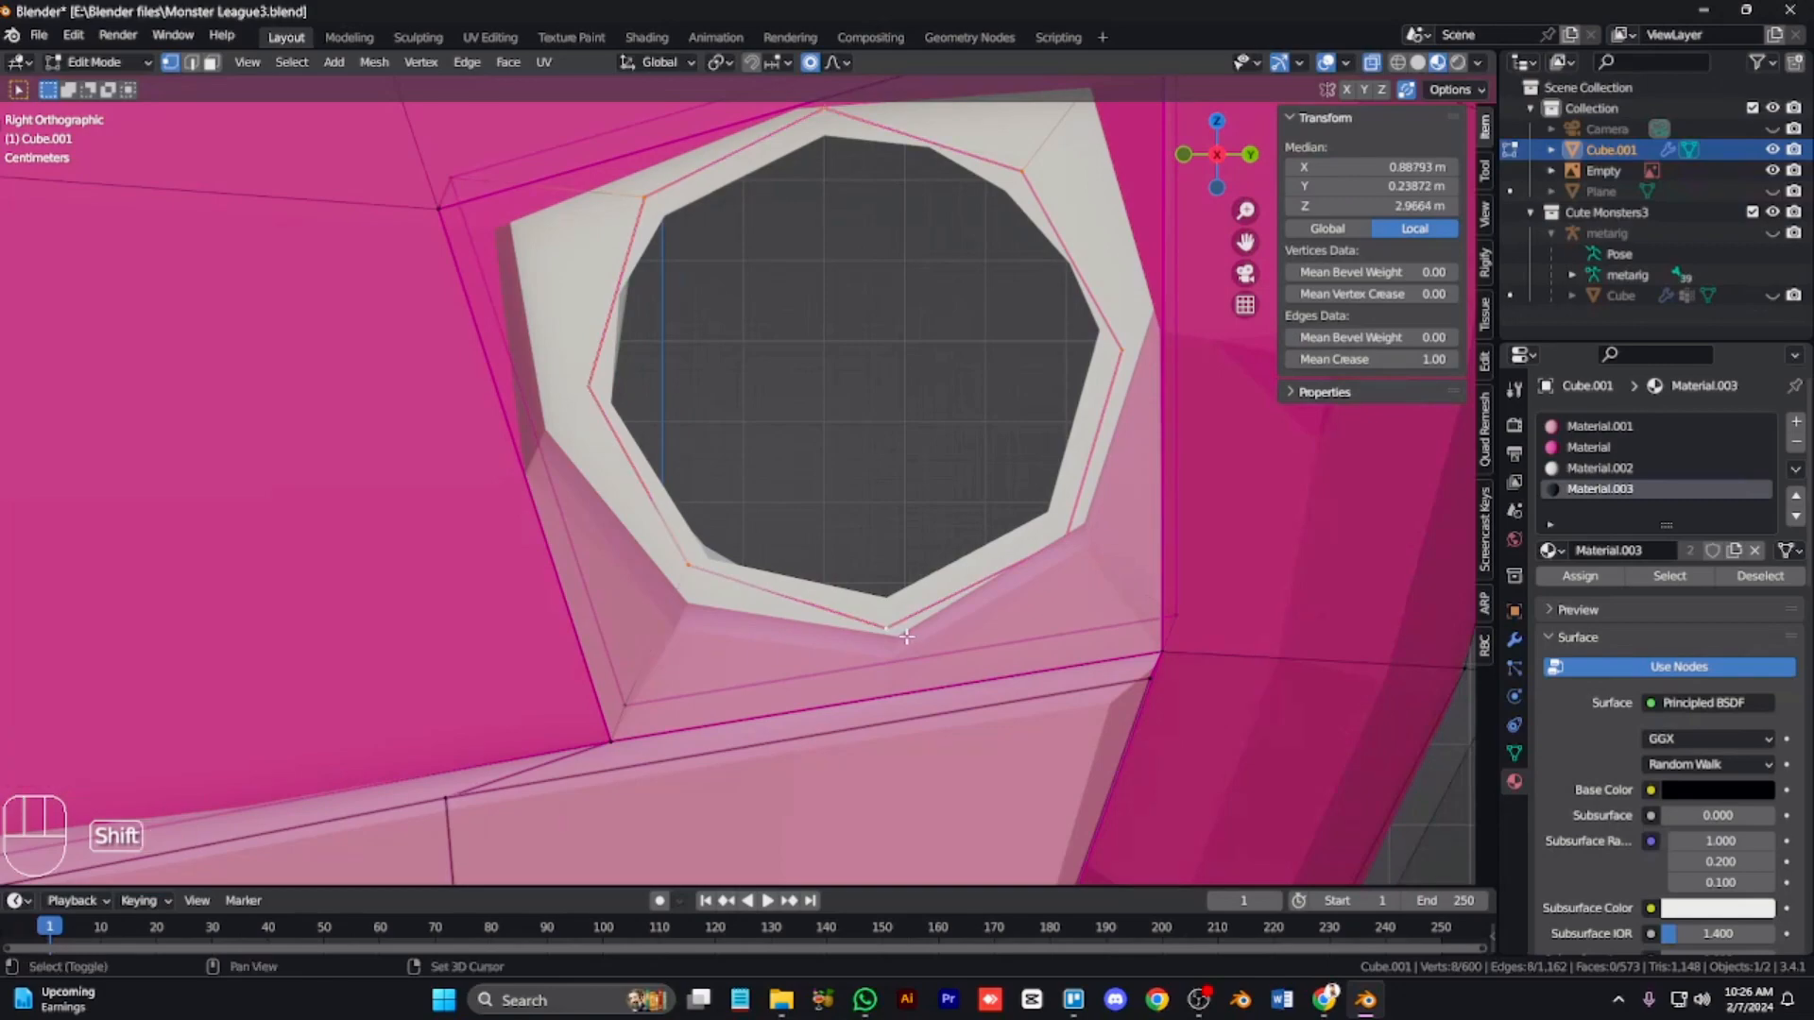
key("f")
Step: Rotate the filled eye face in front view to straighten it
scroll(905, 637, "down", 5)
key("KP_4")
key("KP_4")
key("KP_4")
key("KP_1")
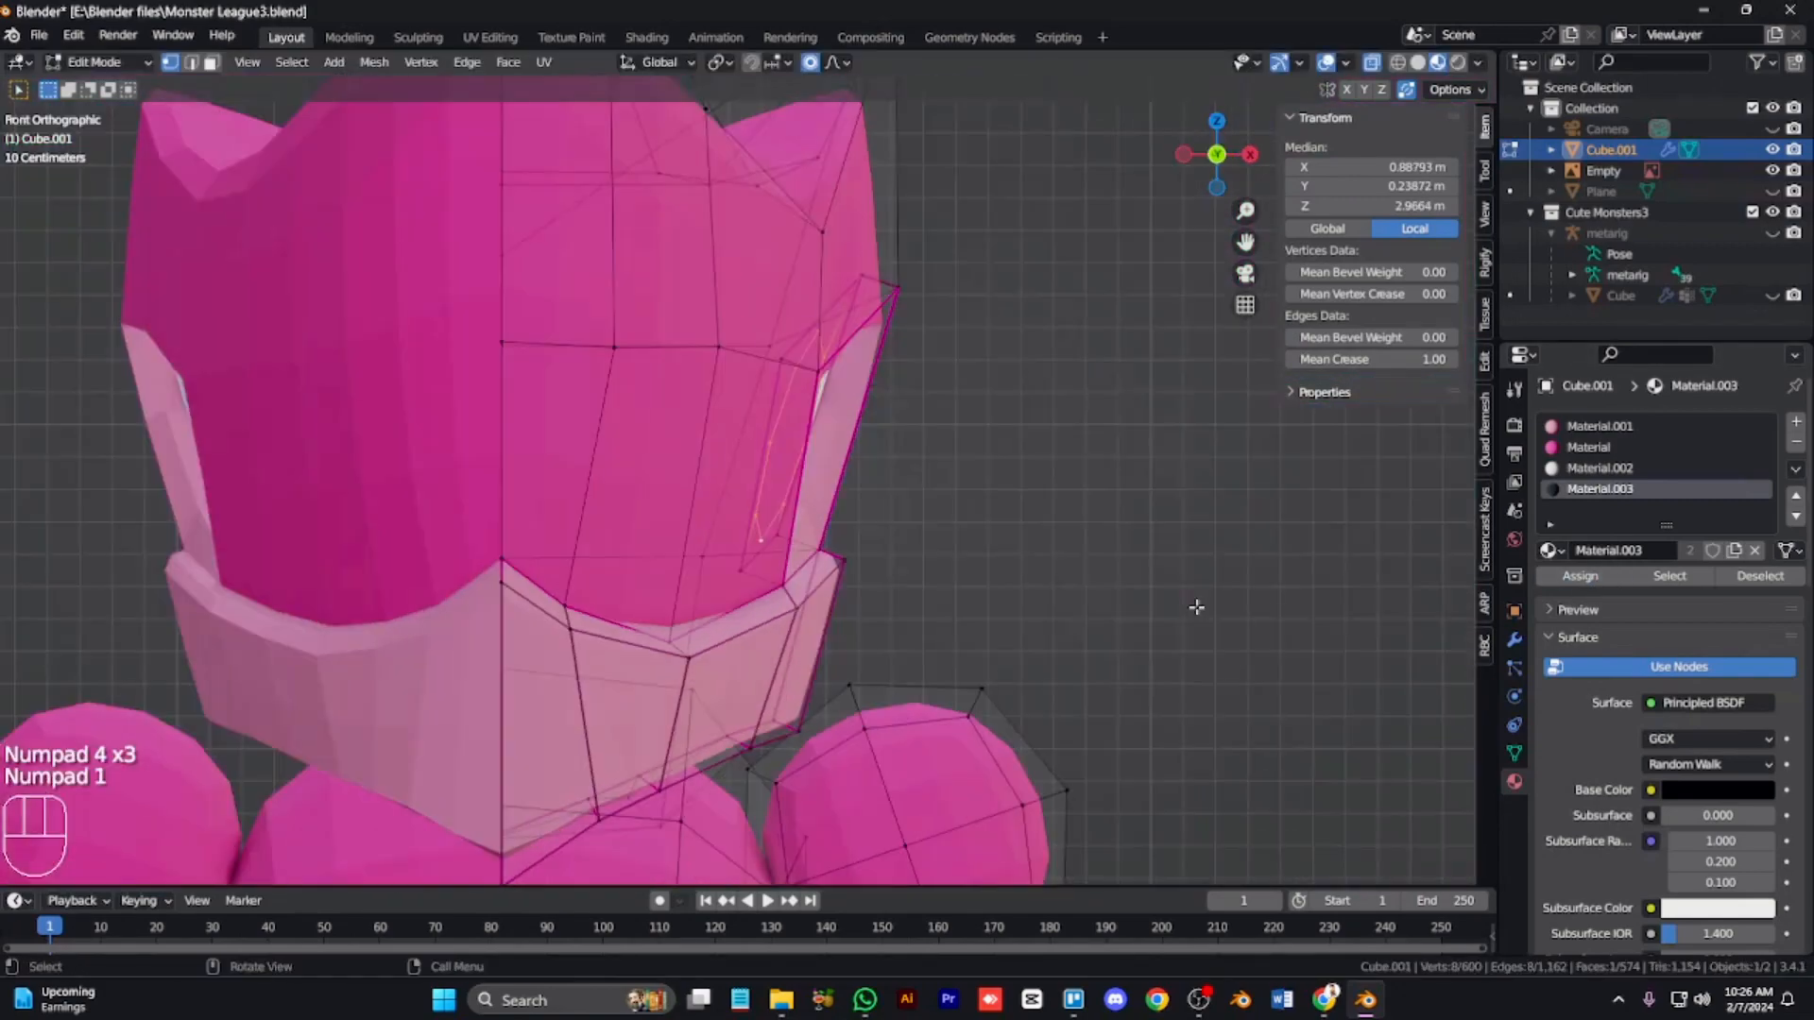
key("r")
left_click(1143, 539)
Step: Inset the round eye face to create a rim around the pupil
key("KP_6")
key("KP_6")
key("KP_6")
key("alt+z")
key("i")
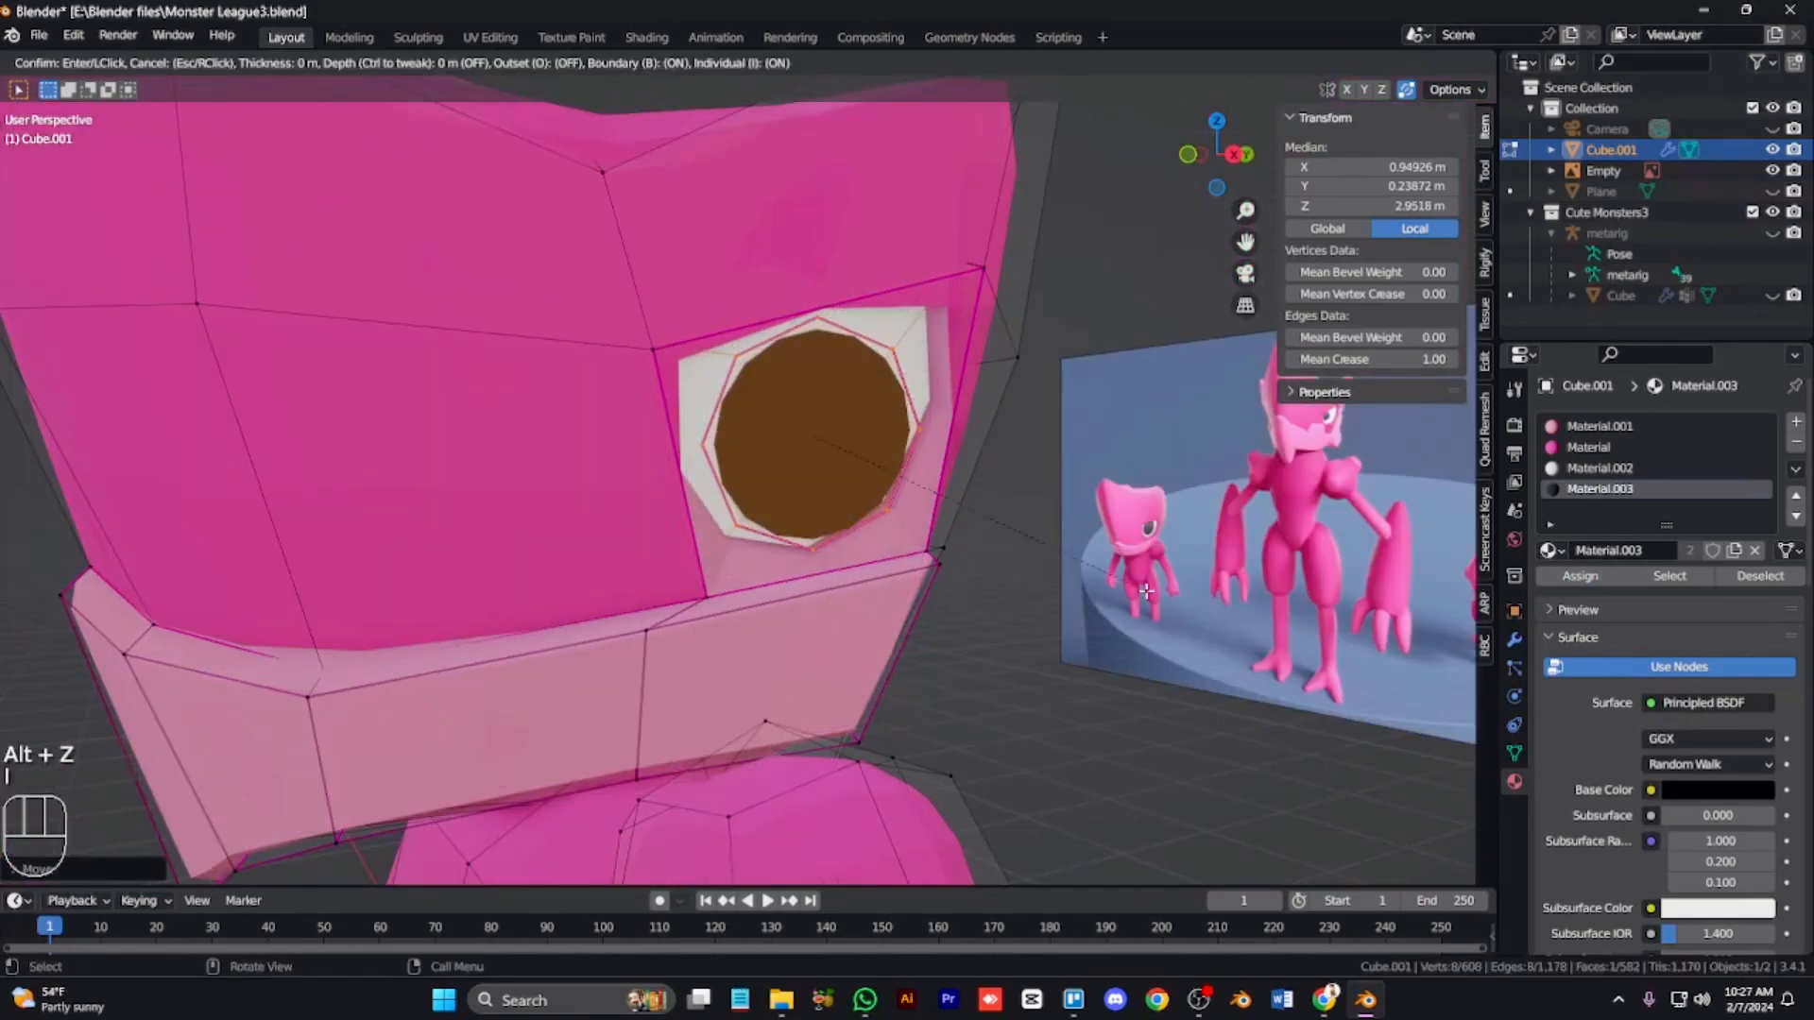
left_click(1140, 583)
Step: Move and scale the inner pupil face with proportional editing to reposition it in the socket
key("KP_1")
key("KP_6")
key("KP_3")
key("g")
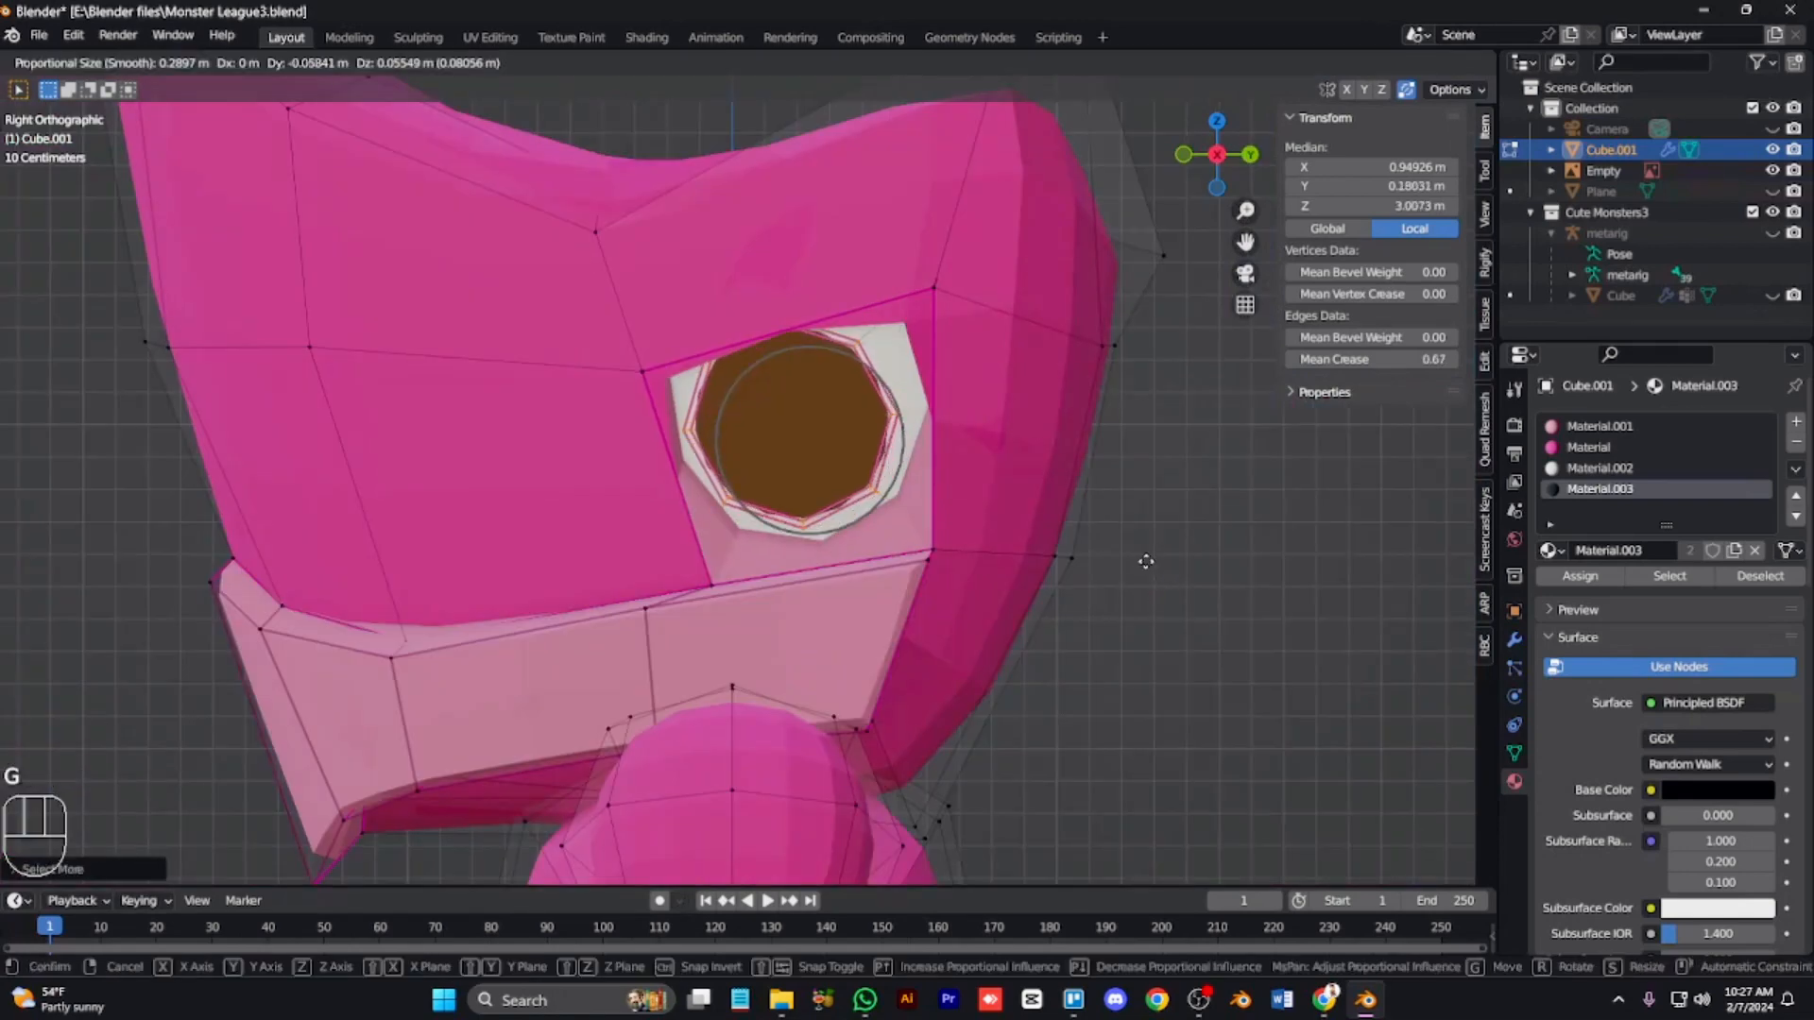
left_click(1162, 575)
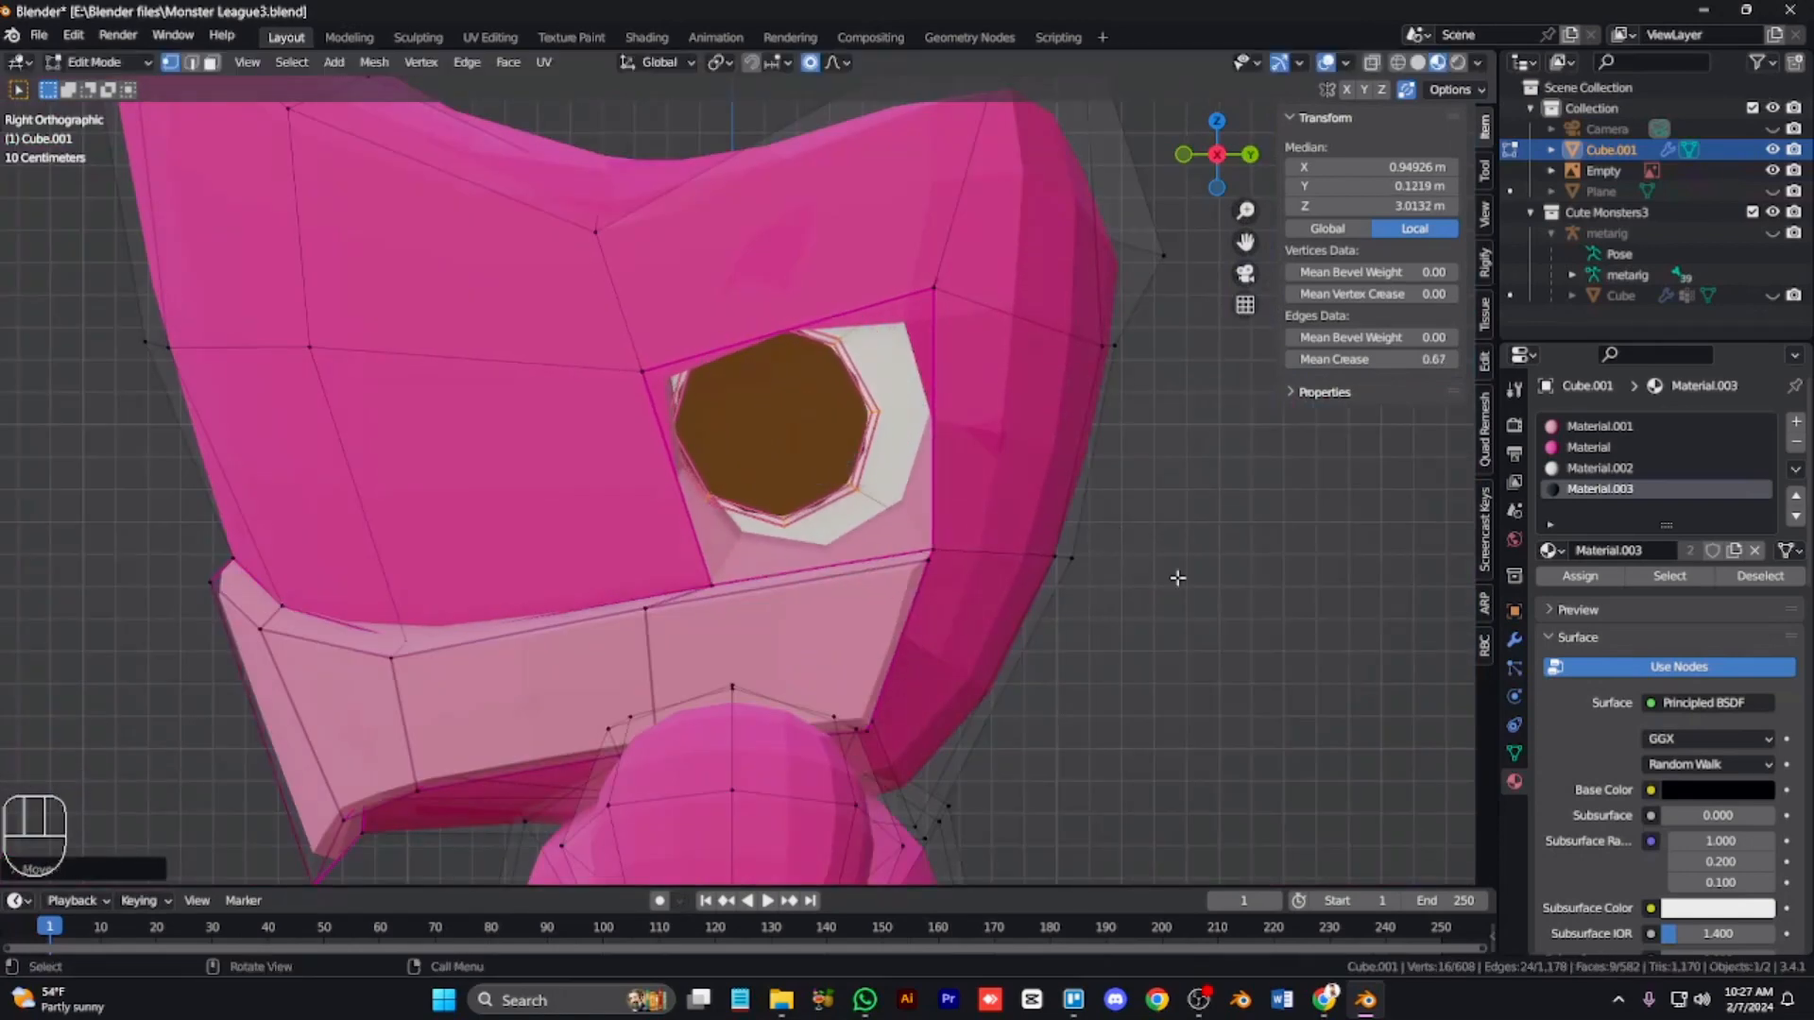
key("s")
left_click(1245, 631)
key("g")
left_click(1270, 637)
Step: Inspect the eye from a perspective view in object and edit mode
key("KP_1")
key("KP_6")
key("KP_6")
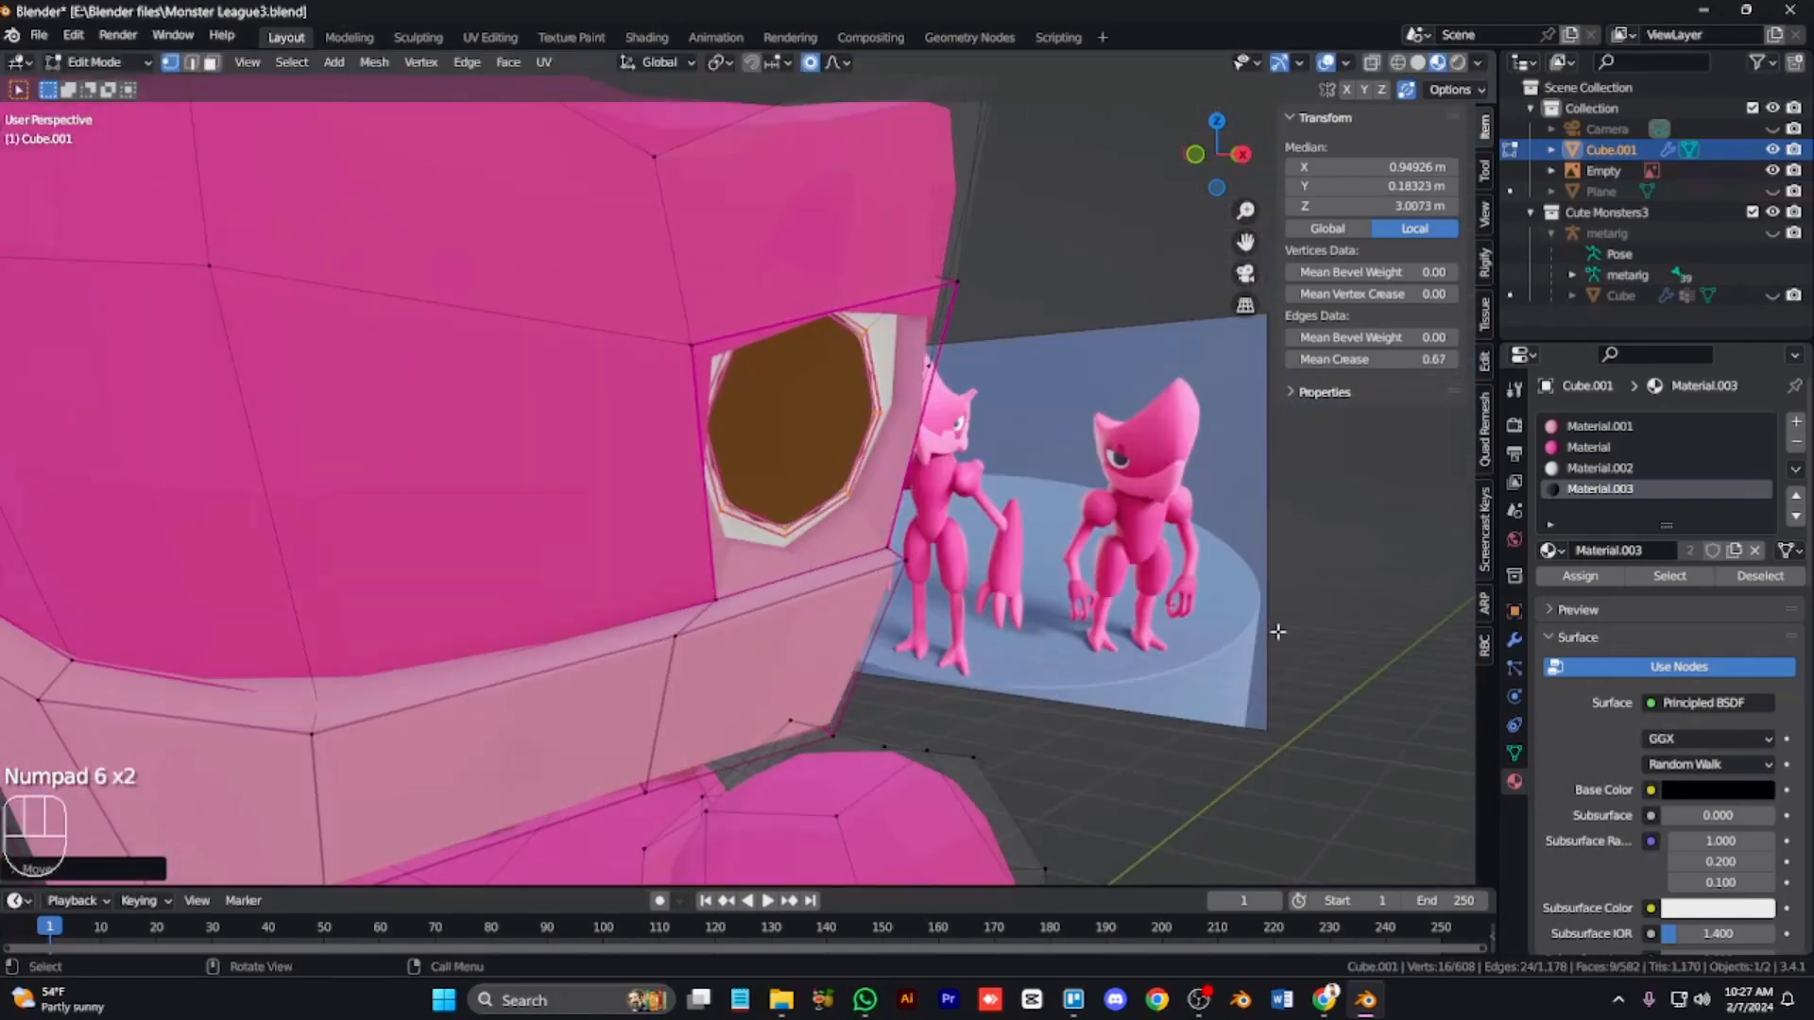
left_click(1276, 631)
scroll(1039, 625, "down", 7)
key("Tab")
scroll(887, 619, "up", 8)
scroll(886, 615, "down", 1)
key("Tab")
key("ctrl+KP_8")
key("ctrl+KP_8")
key("ctrl+KP_8")
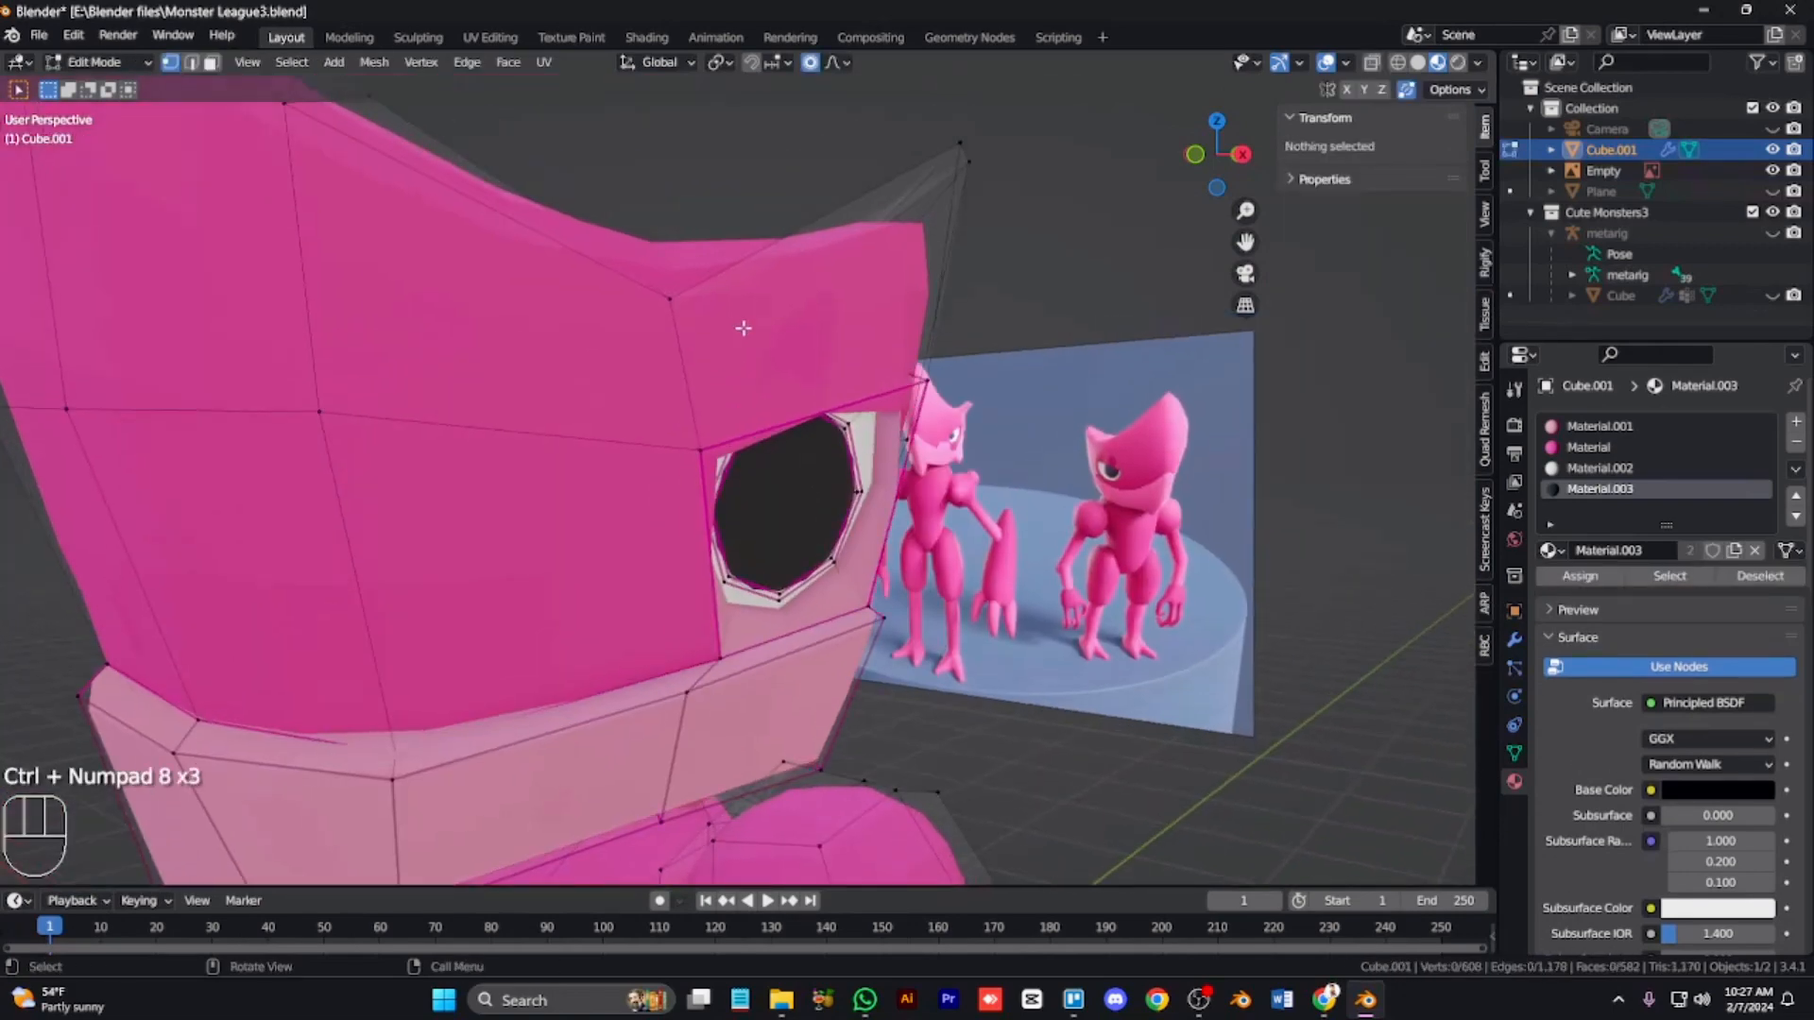
Step: Select the two faces above the eye and assign Material.001 to them as an eyebrow
key("3")
left_click(835, 375)
left_click(835, 375)
left_click(809, 379)
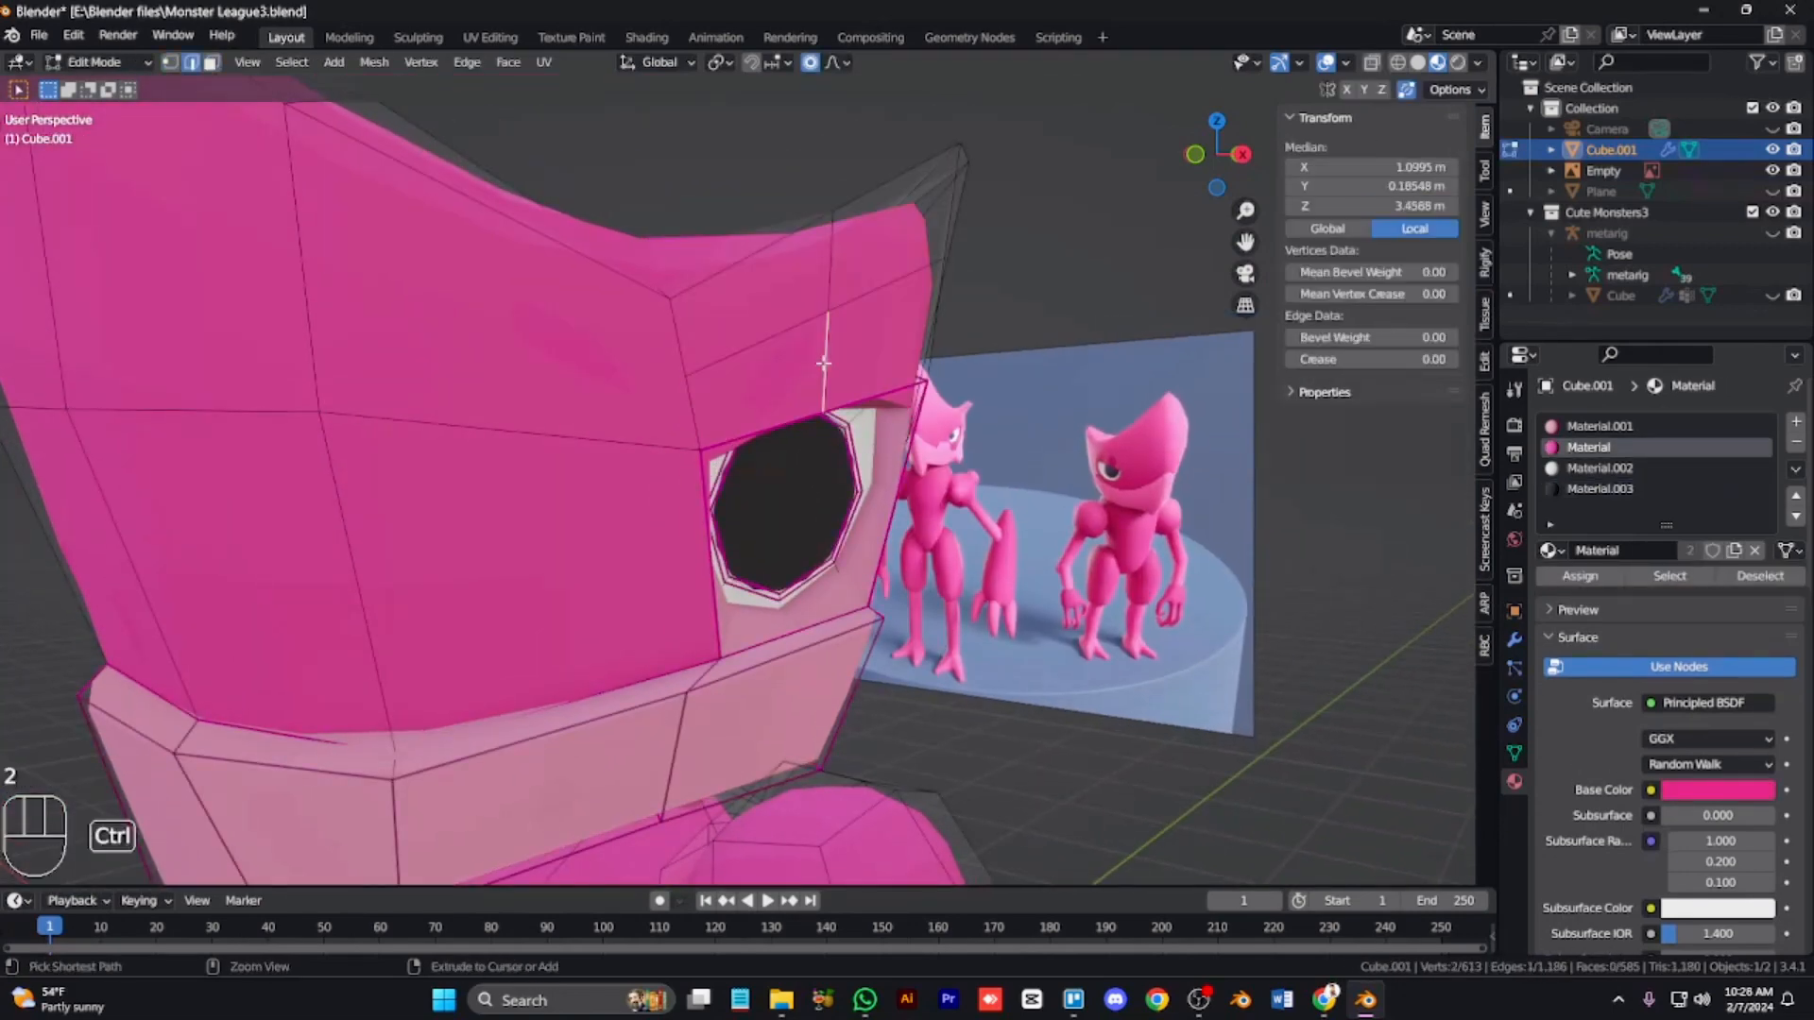
left_click(832, 372)
key("3")
left_click(839, 372)
left_click(1794, 424)
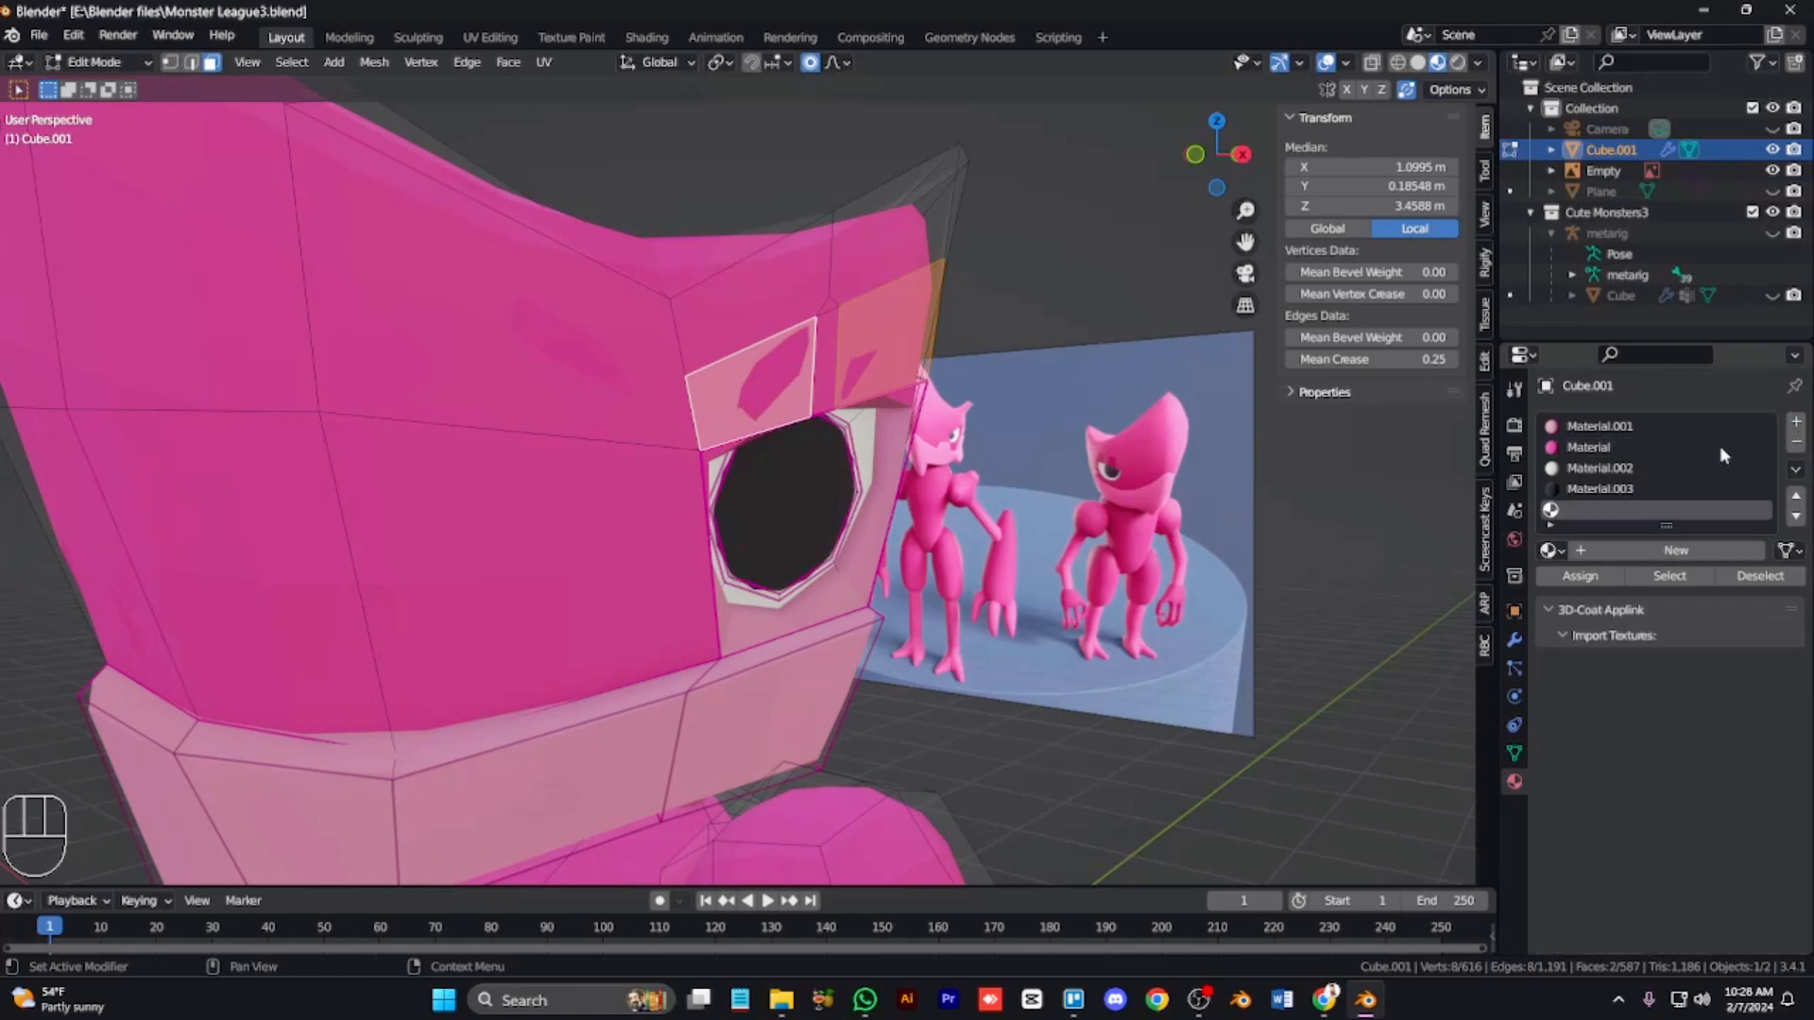
key("Tab")
left_click(1796, 441)
key("Tab")
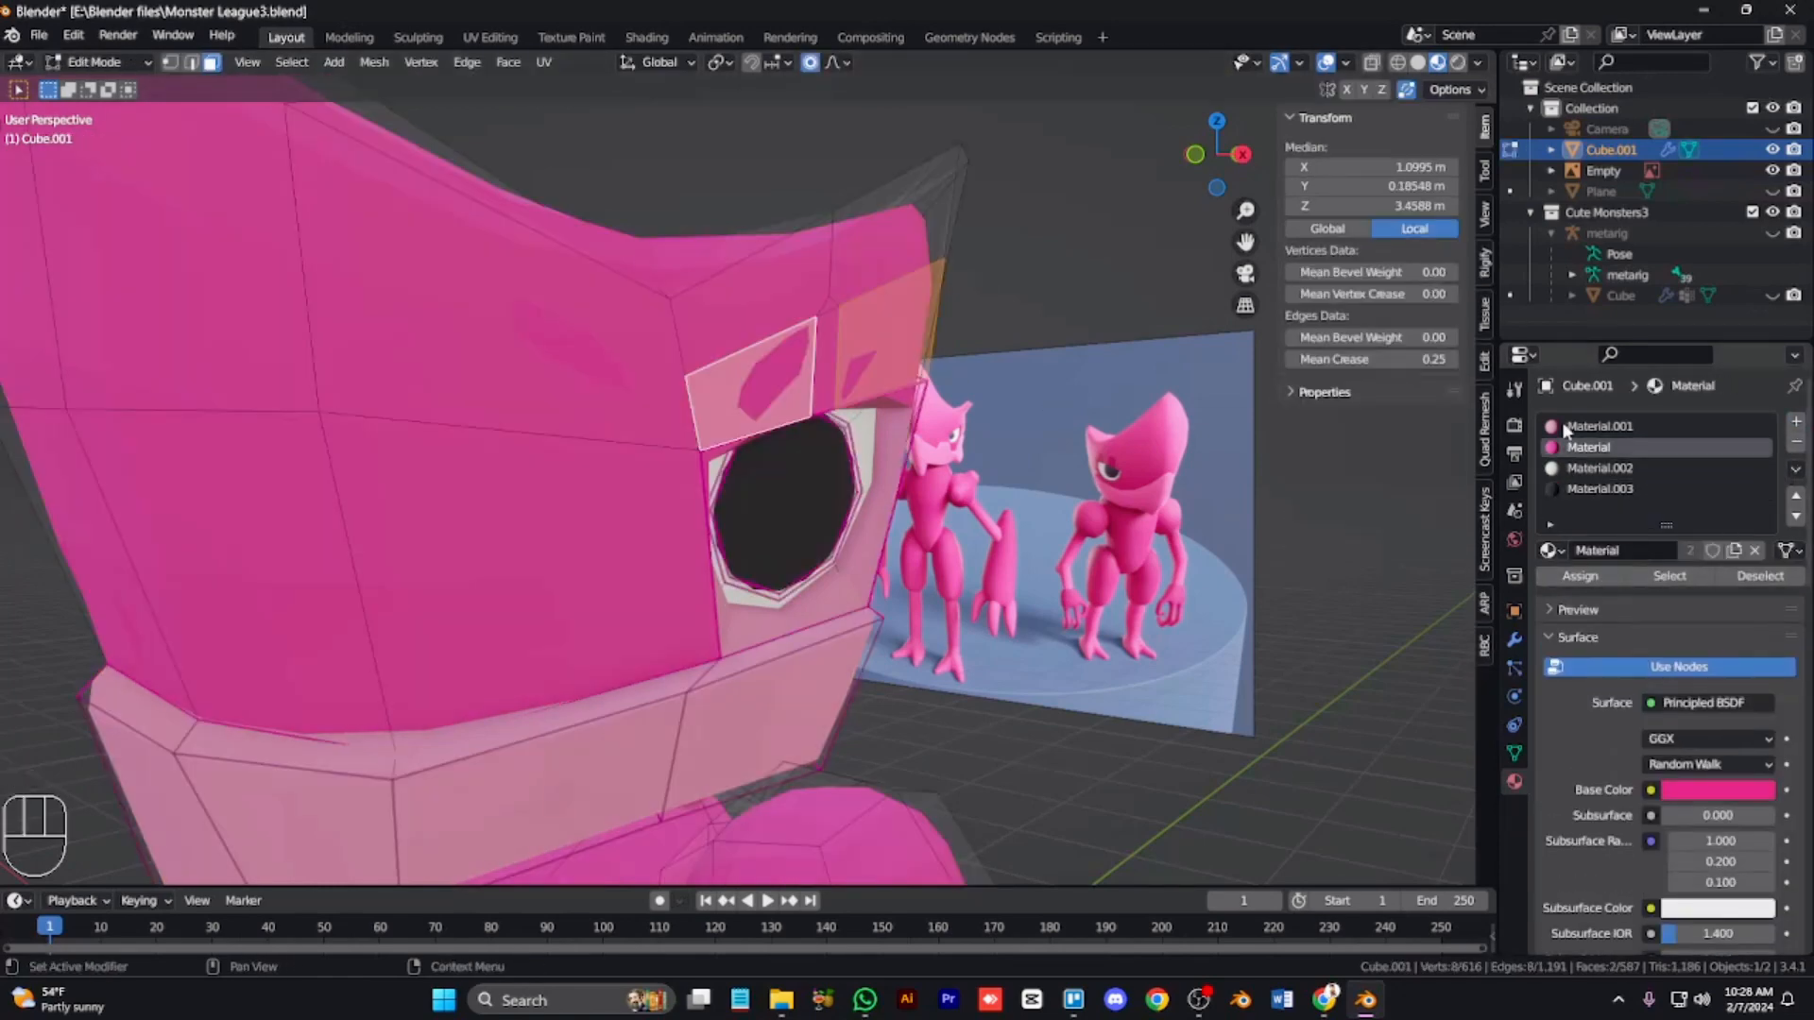
left_click(1564, 431)
left_click(1580, 576)
Step: Inset the eyebrow faces
key("Tab")
key("KP_6")
key("KP_6")
key("KP_4")
key("KP_4")
key("Tab")
key("i")
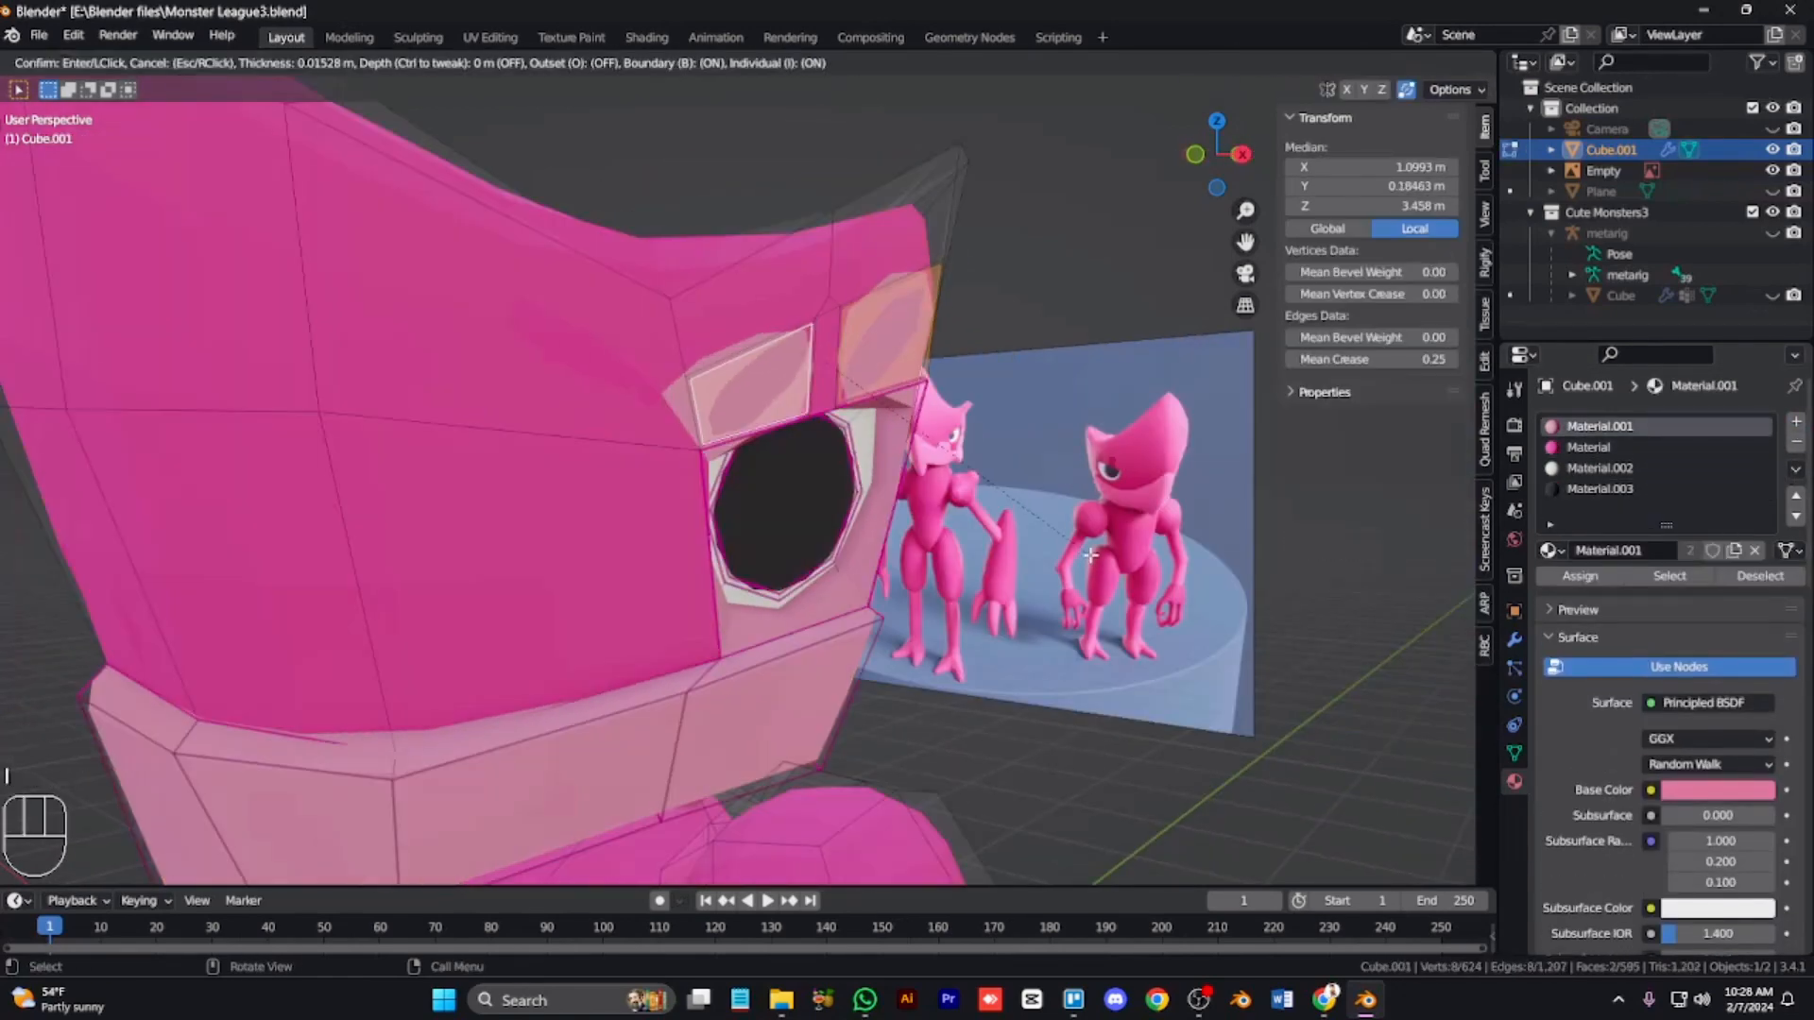
left_click(890, 484)
Step: Try moving and sliding a brow corner vertex, then undo the slide
left_click(699, 385, "shift")
key("g")
right_click(726, 376)
key("Tab")
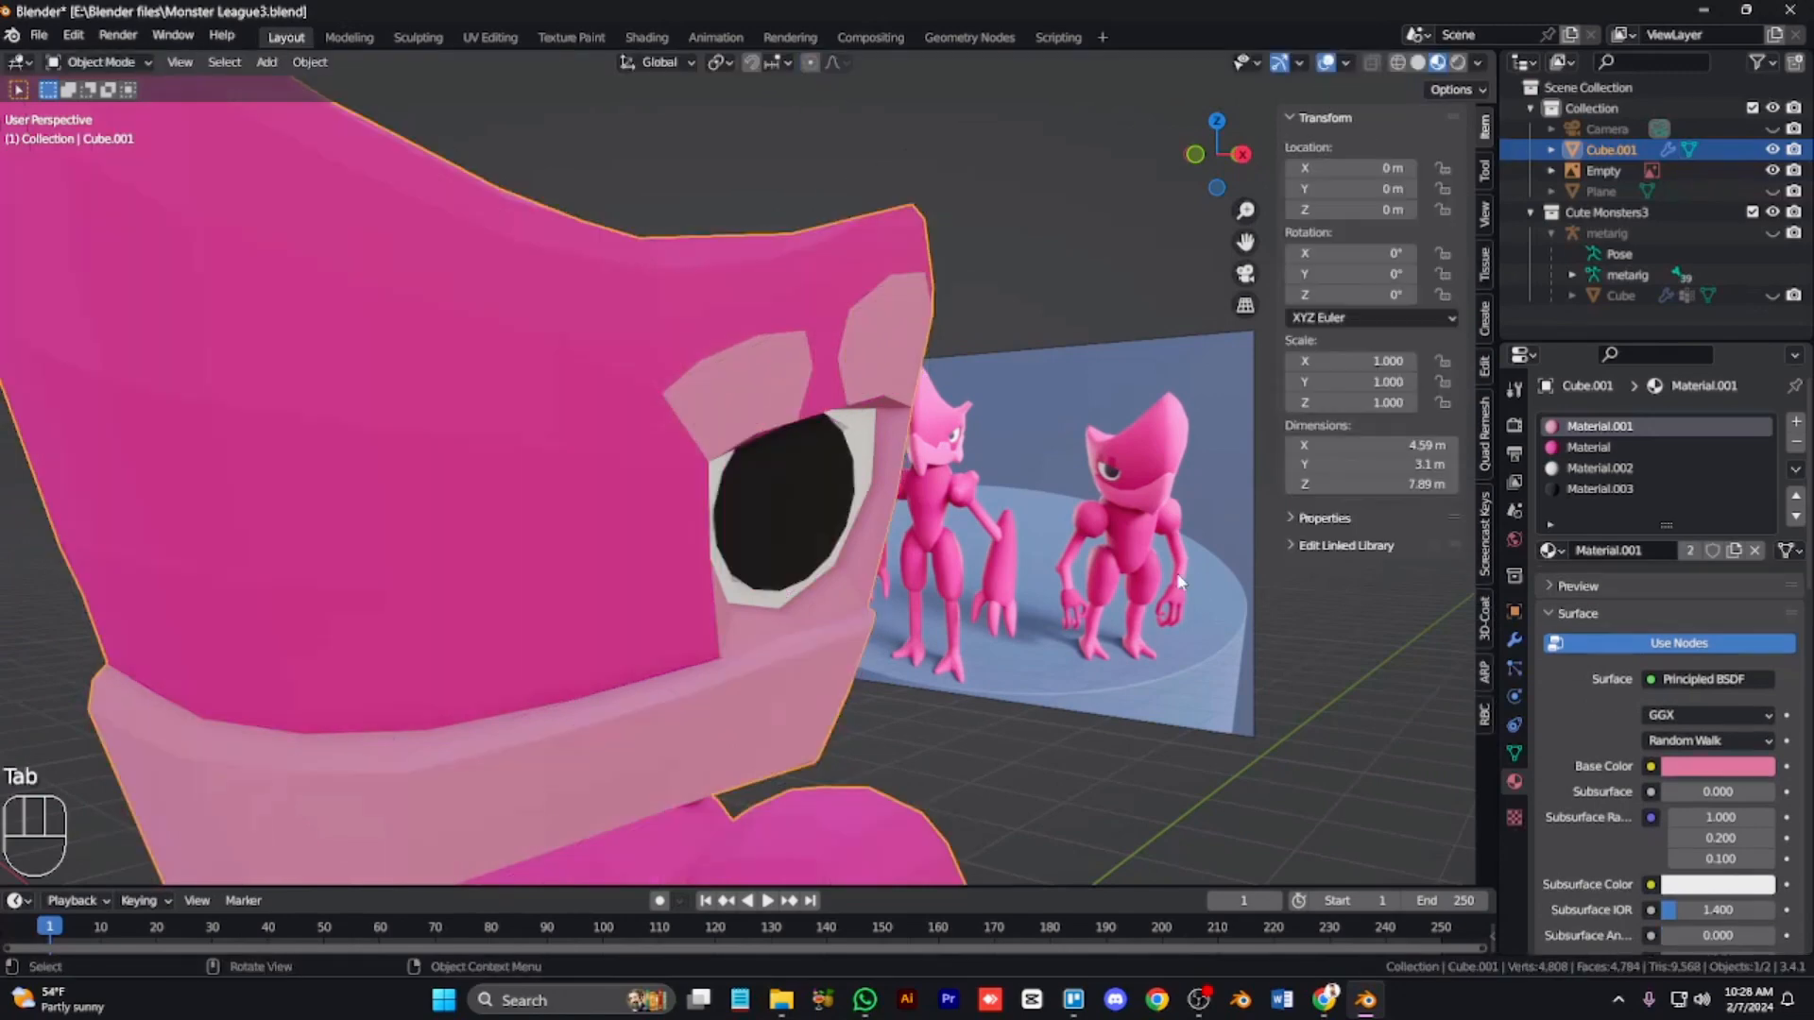
key("Tab")
left_click(688, 376)
key("g")
key("g")
left_click(725, 309)
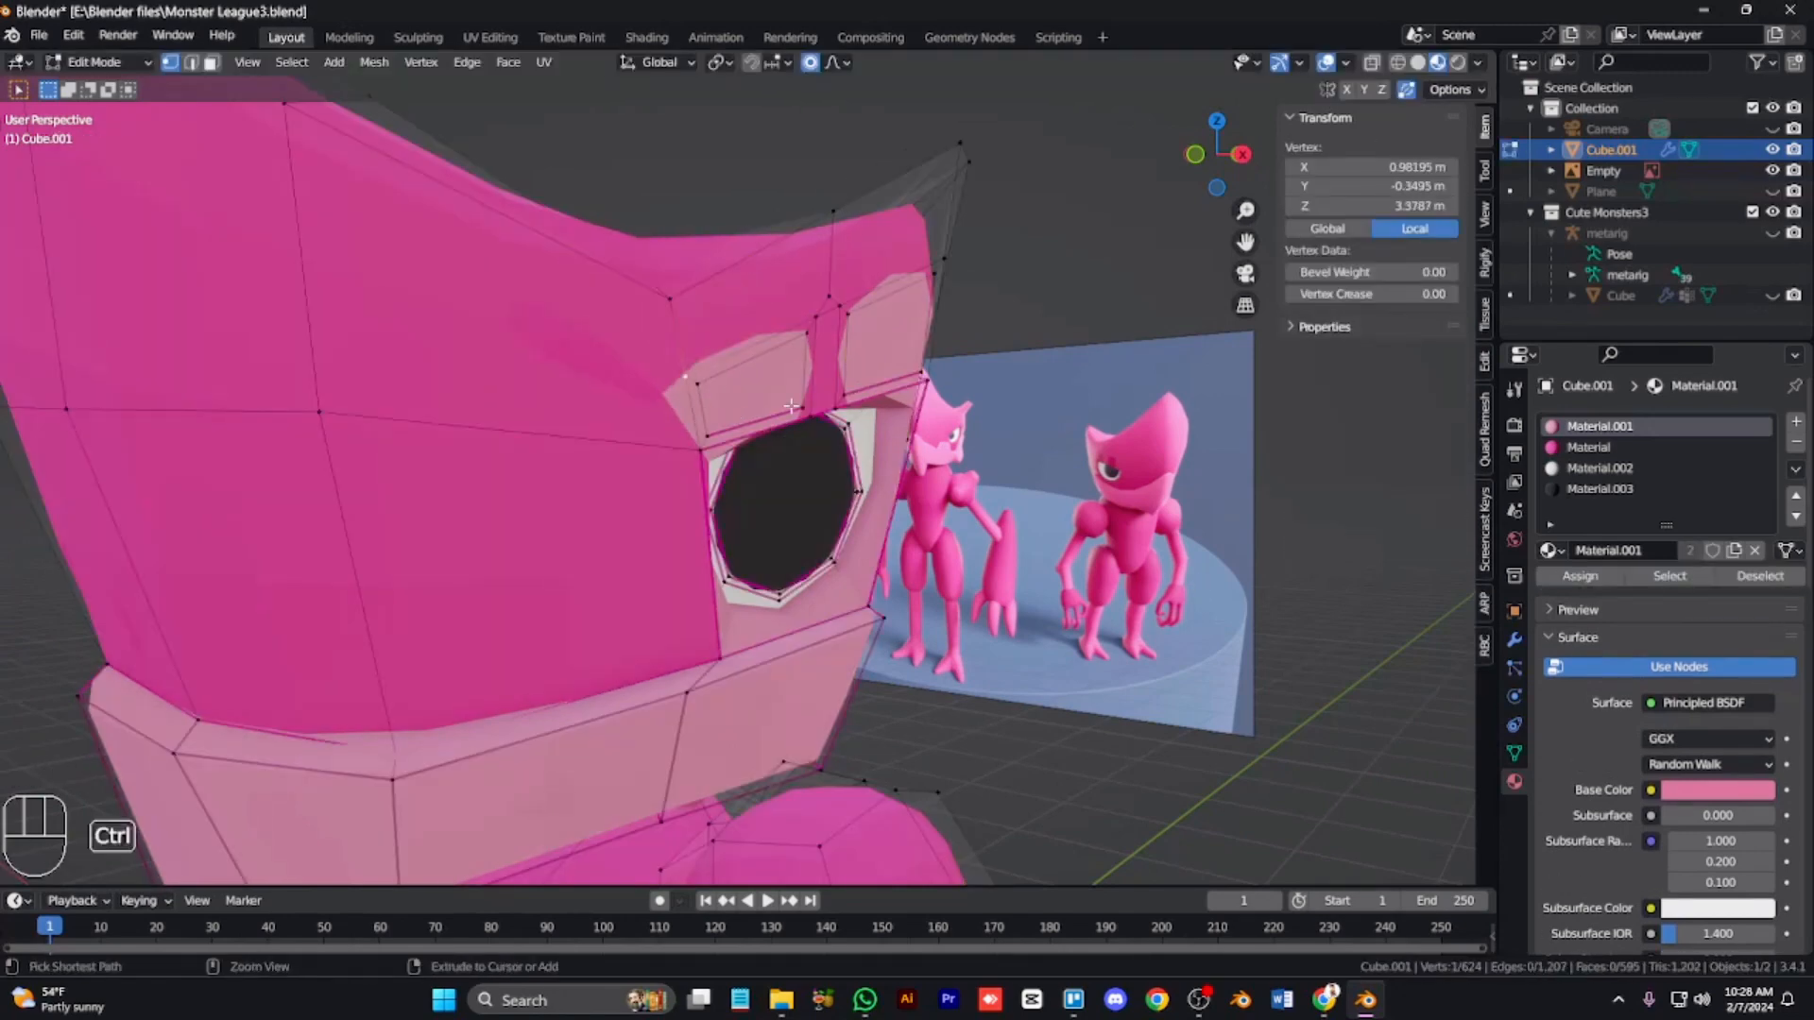
key("ctrl+z")
key("ctrl+z")
key("ctrl+z")
key("ctrl+z")
key("ctrl+z")
key("ctrl+z")
key("ctrl+z")
key("ctrl+z")
key("ctrl+z")
key("ctrl+z")
key("Tab")
Step: Examine the head from side and front views and open the modifier properties
key("KP_6")
key("KP_6")
key("KP_3")
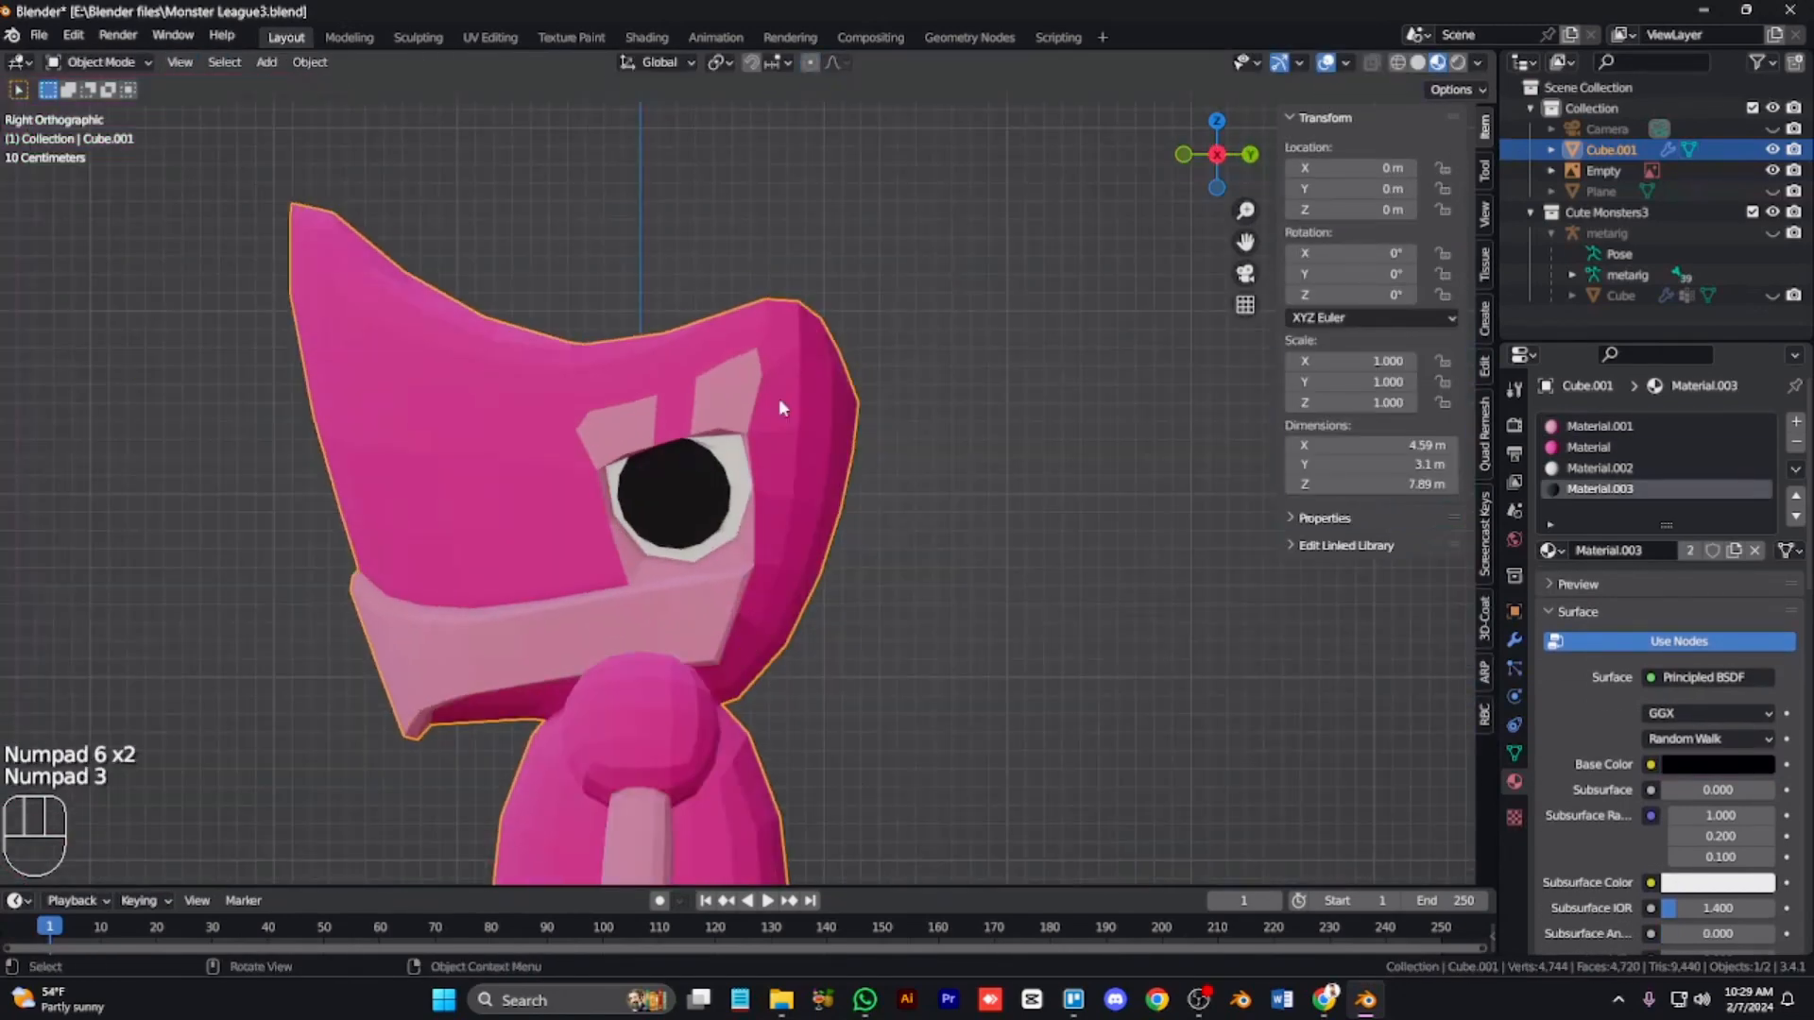
key("Tab")
key("3")
key("Tab")
scroll(943, 557, "down", 2)
key("Tab")
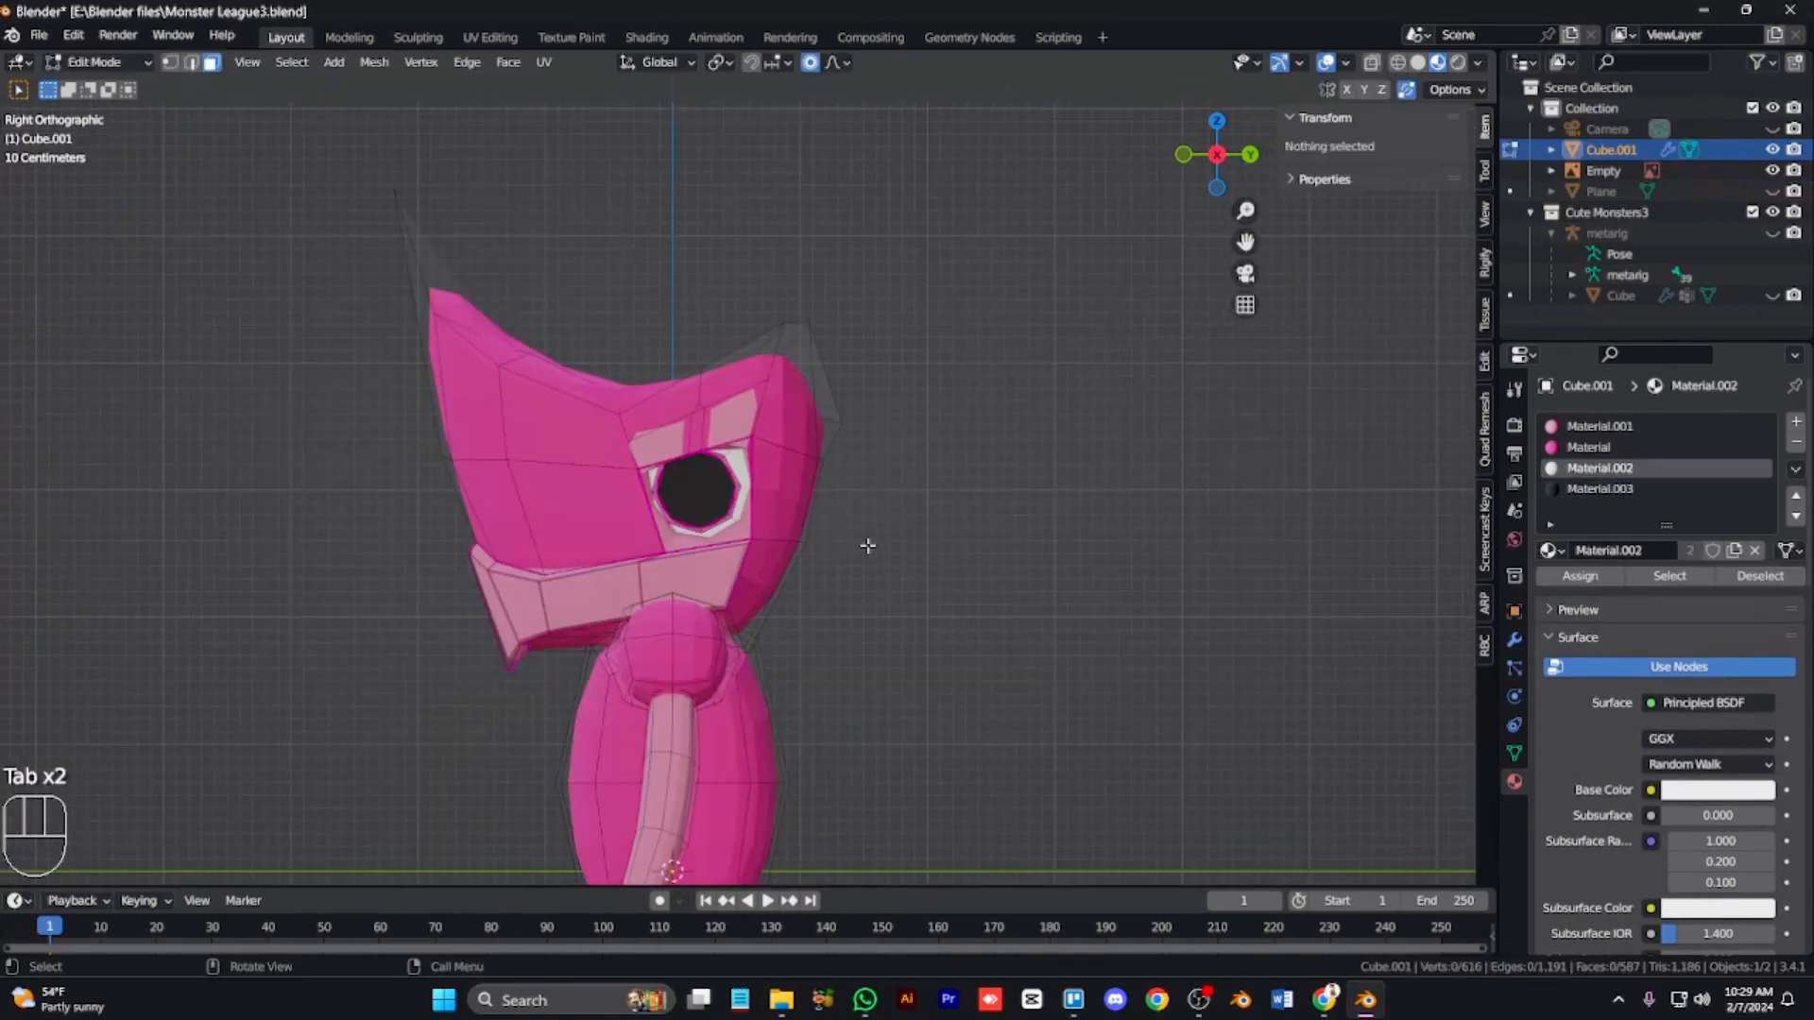
scroll(756, 501, "up", 3)
key("Tab")
key("Tab")
key("Tab")
key("Tab")
scroll(751, 500, "down", 7)
key("KP_1")
key("Tab")
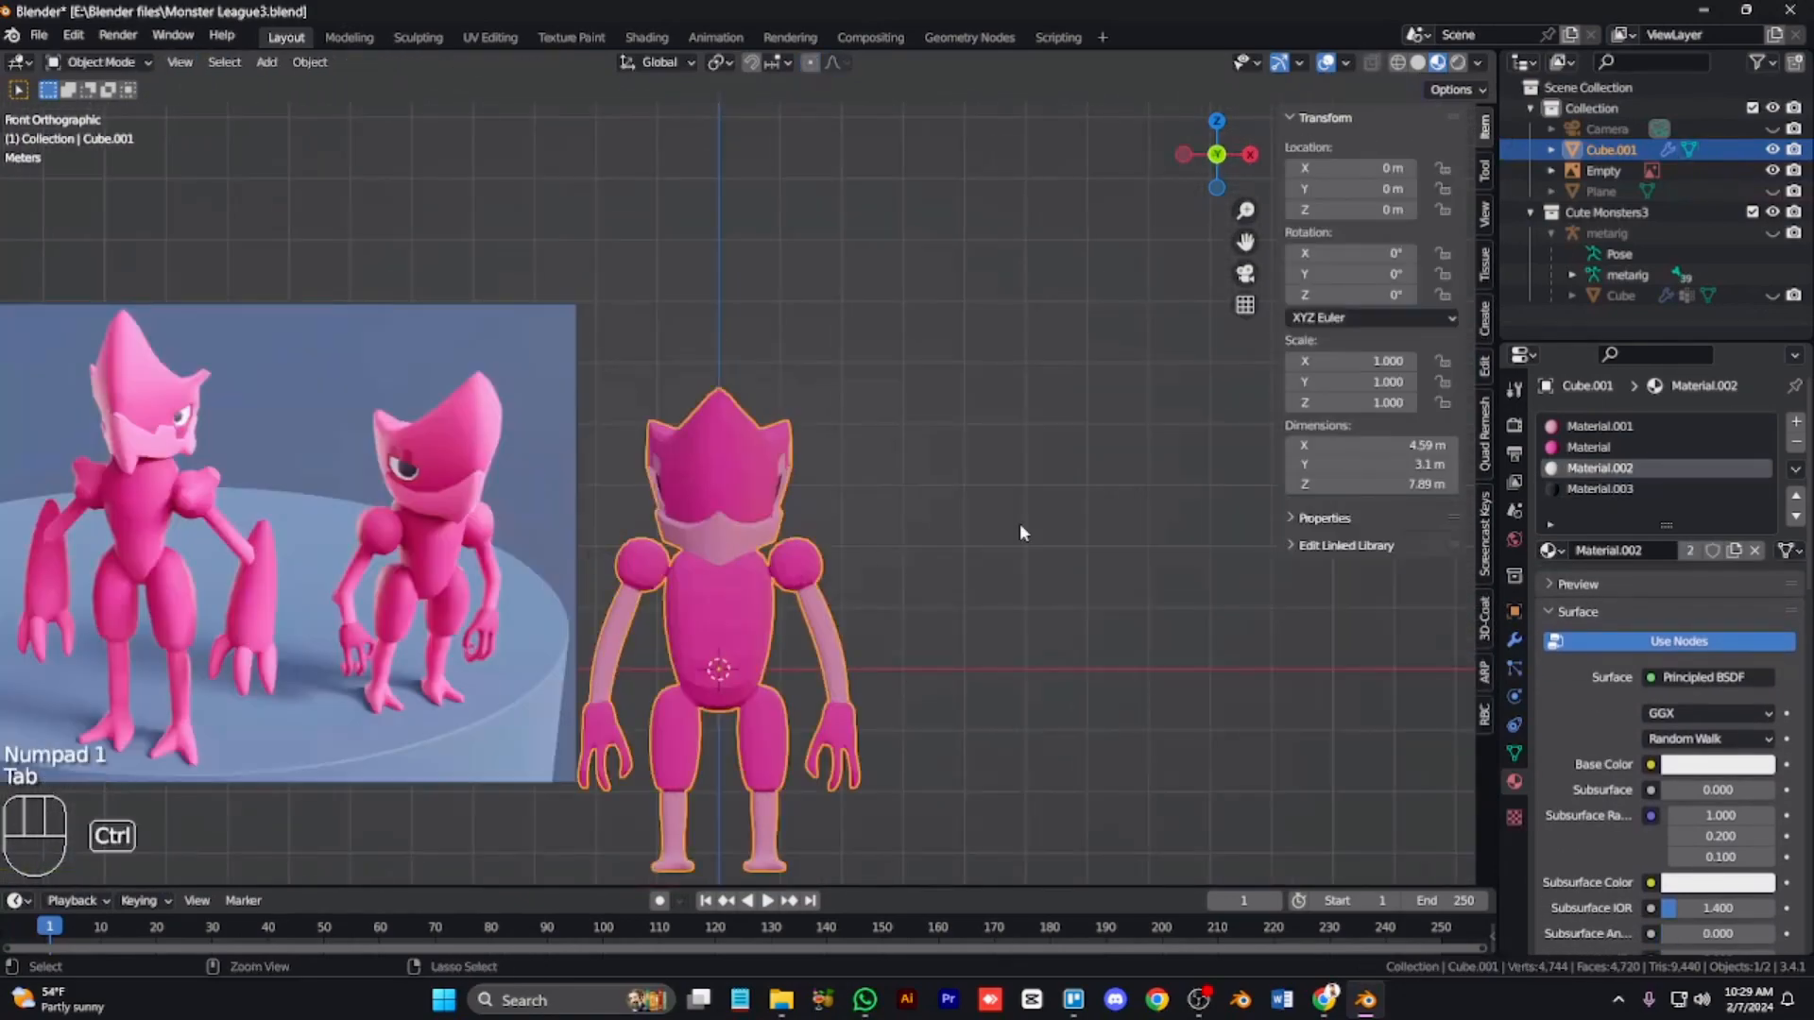
left_click(1514, 641)
key("KP_6")
key("KP_6")
key("KP_6")
key("KP_6")
key("KP_6")
key("KP_6")
key("KP_6")
key("KP_6")
key("KP_6")
key("KP_6")
key("KP_6")
key("KP_6")
key("KP_6")
key("KP_6")
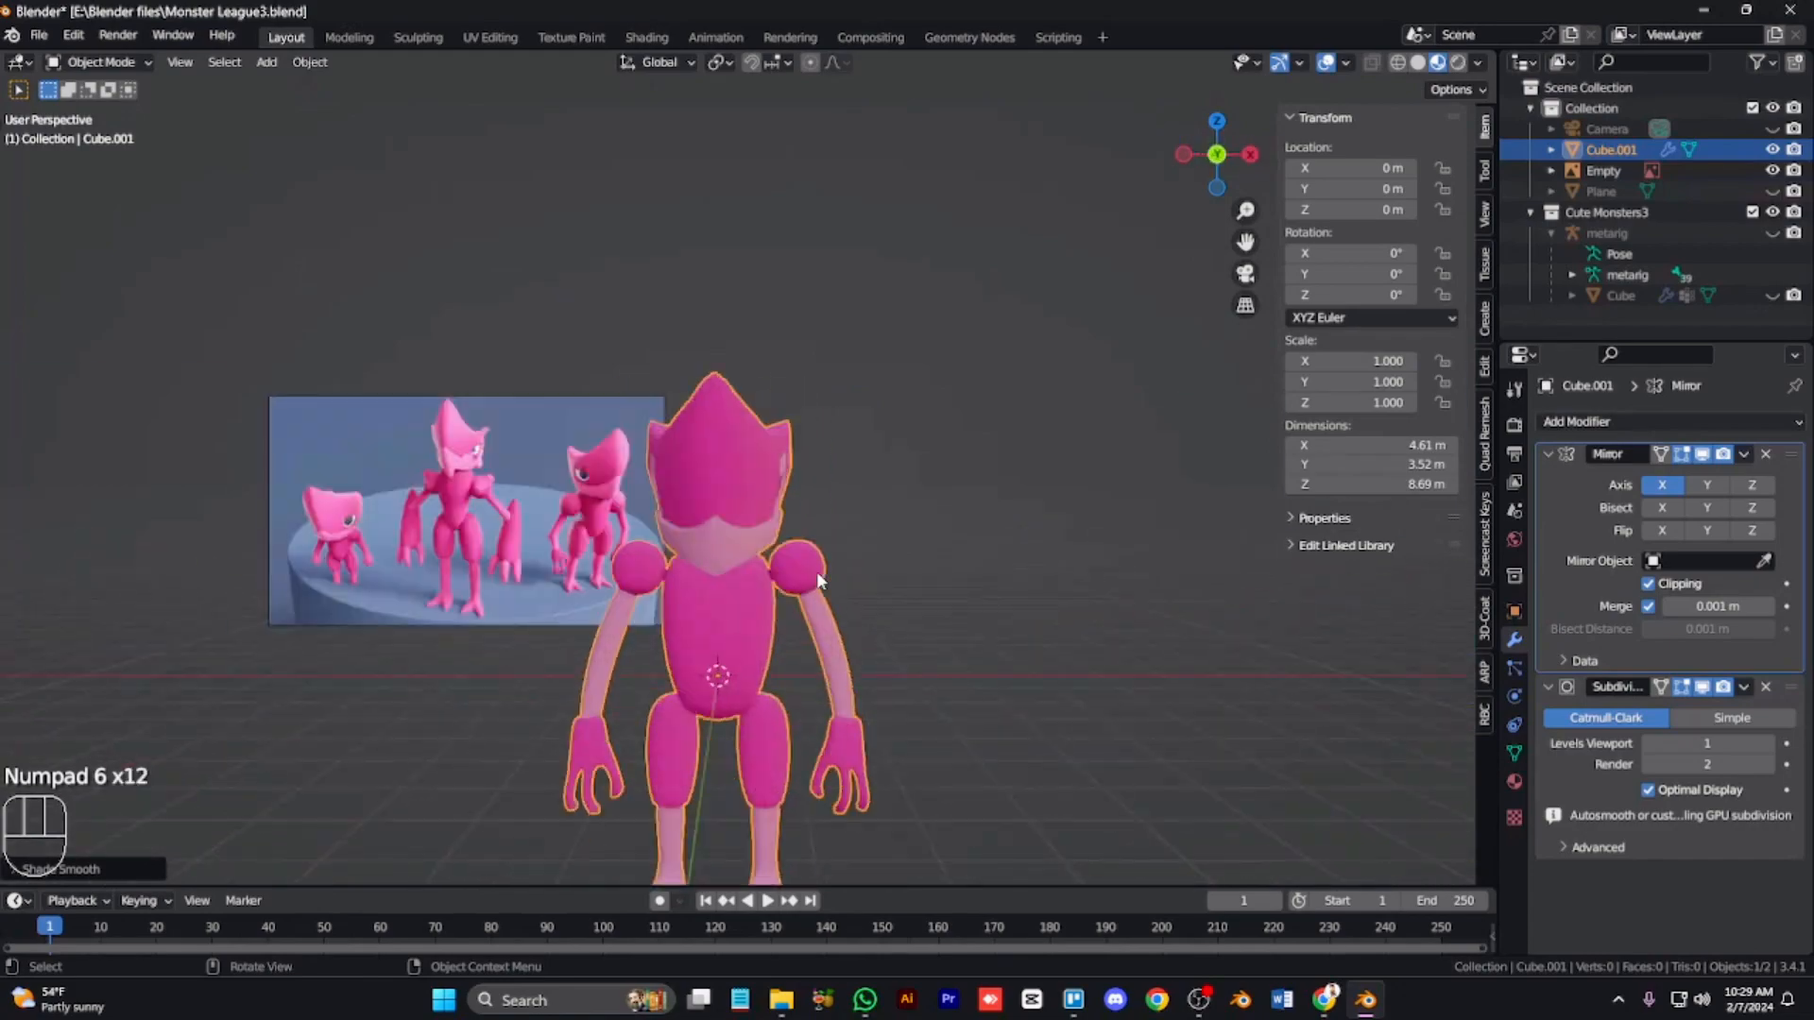
key("KP_8")
key("KP_8")
Step: Try extruding two selected faces on top of the head in X-ray view
key("Tab")
scroll(817, 571, "up", 5)
left_click(772, 482)
key("KP_6")
key("KP_6")
key("KP_8")
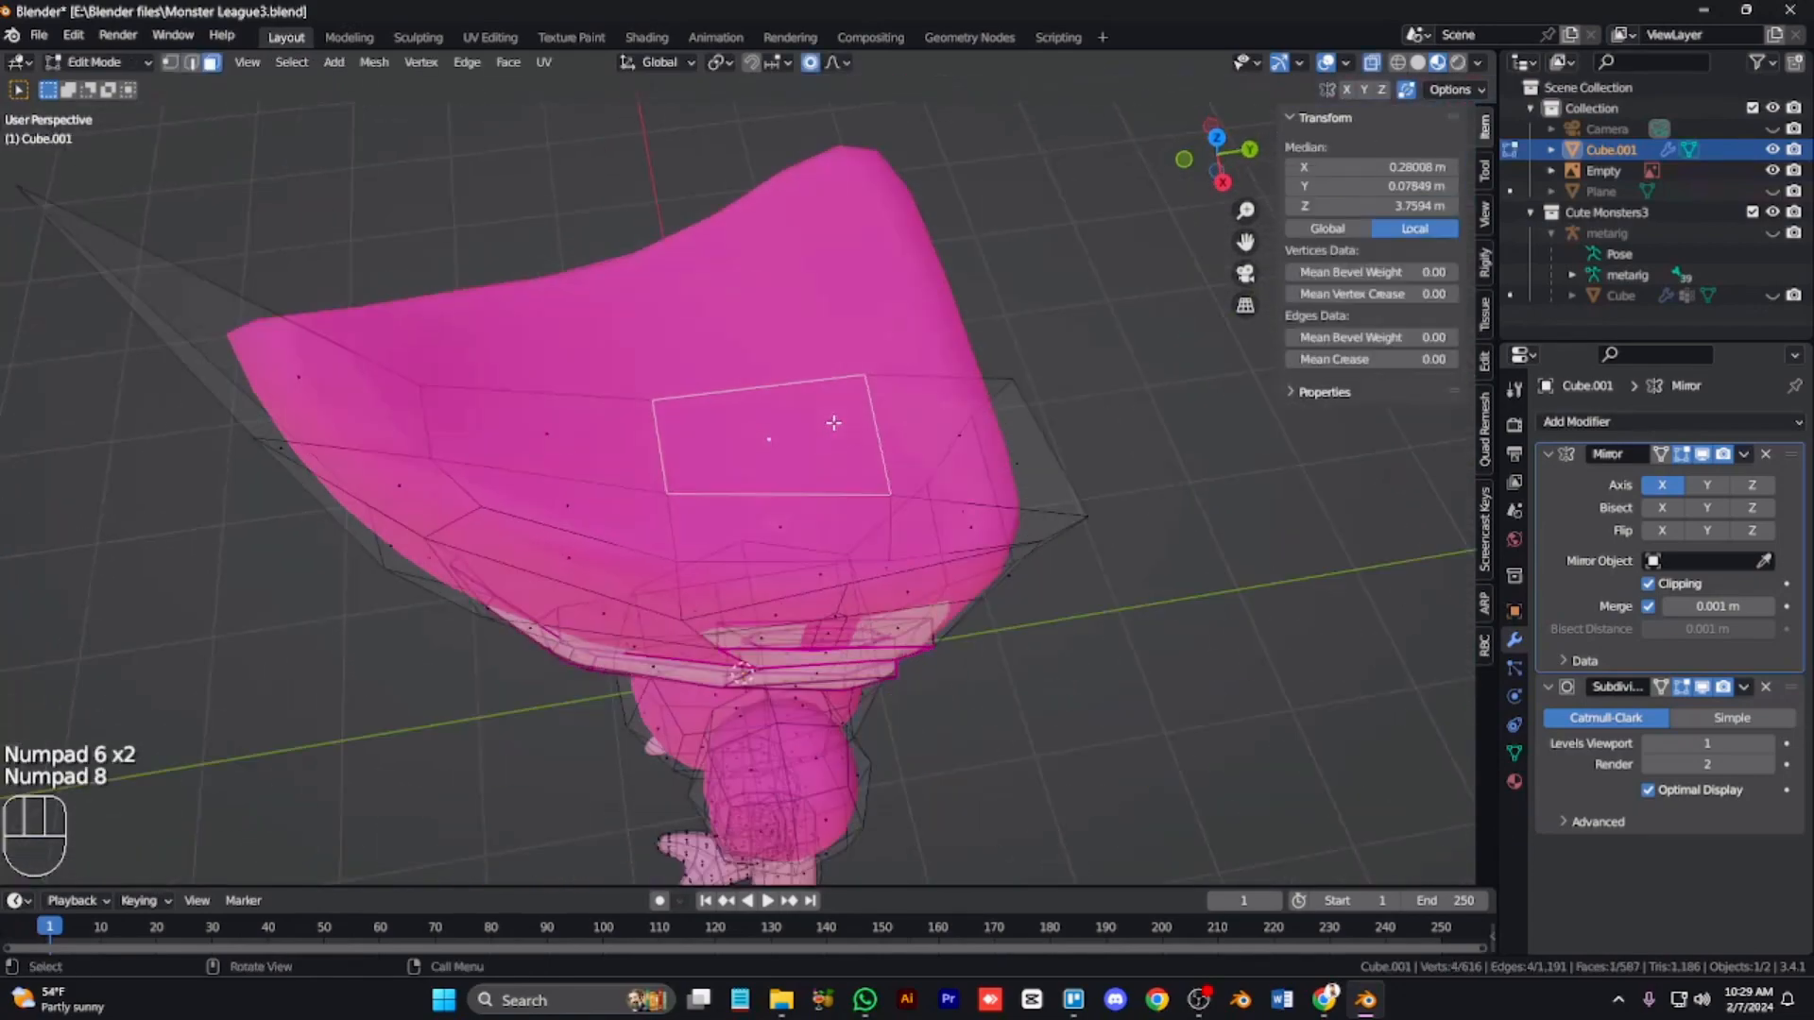
key("KP_8")
key("KP_2")
key("KP_2")
key("alt+z")
left_click(546, 392, "shift")
left_click(935, 434, "shift")
key("e")
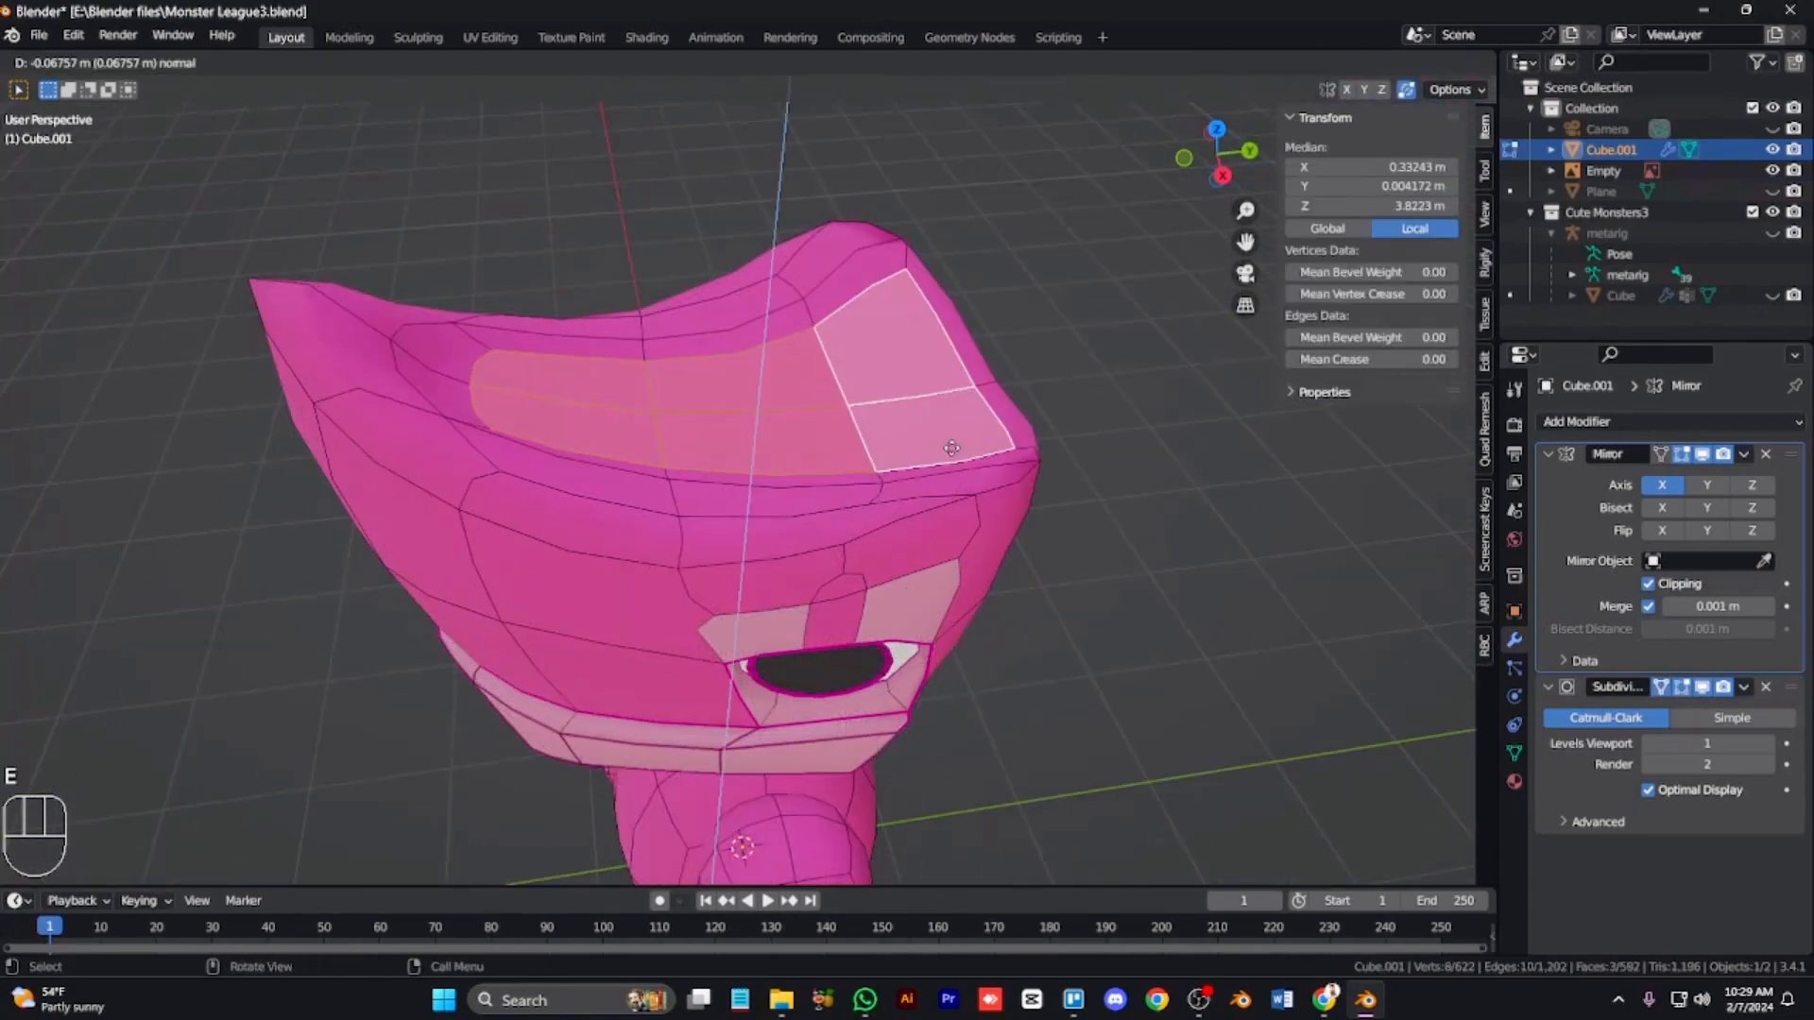
left_click(954, 470)
Step: Undo the head-top extrusion
key("KP_6")
key("KP_6")
key("KP_6")
key("KP_6")
key("KP_2")
key("KP_8")
key("KP_8")
left_click(951, 710)
key("alt+a")
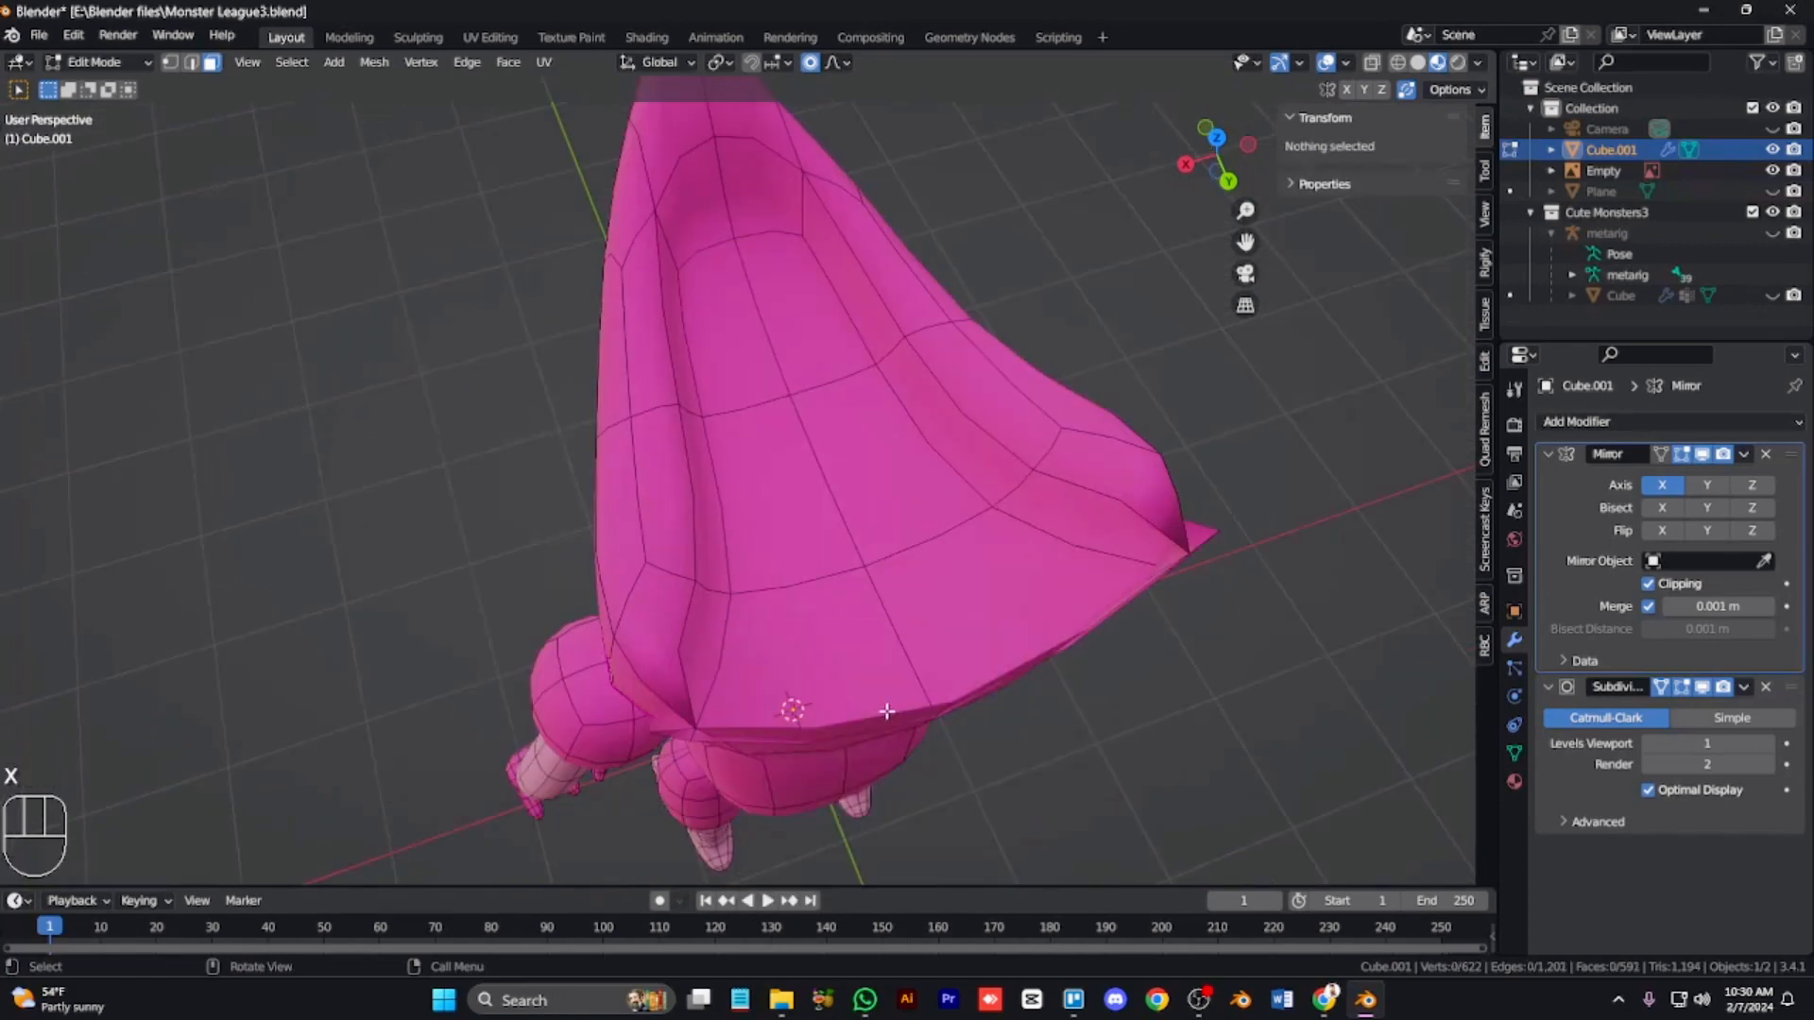
key("KP_2")
key("KP_2")
key("KP_2")
key("ctrl+z")
key("ctrl+z")
key("ctrl+z")
key("ctrl+z")
key("ctrl+z")
key("ctrl+z")
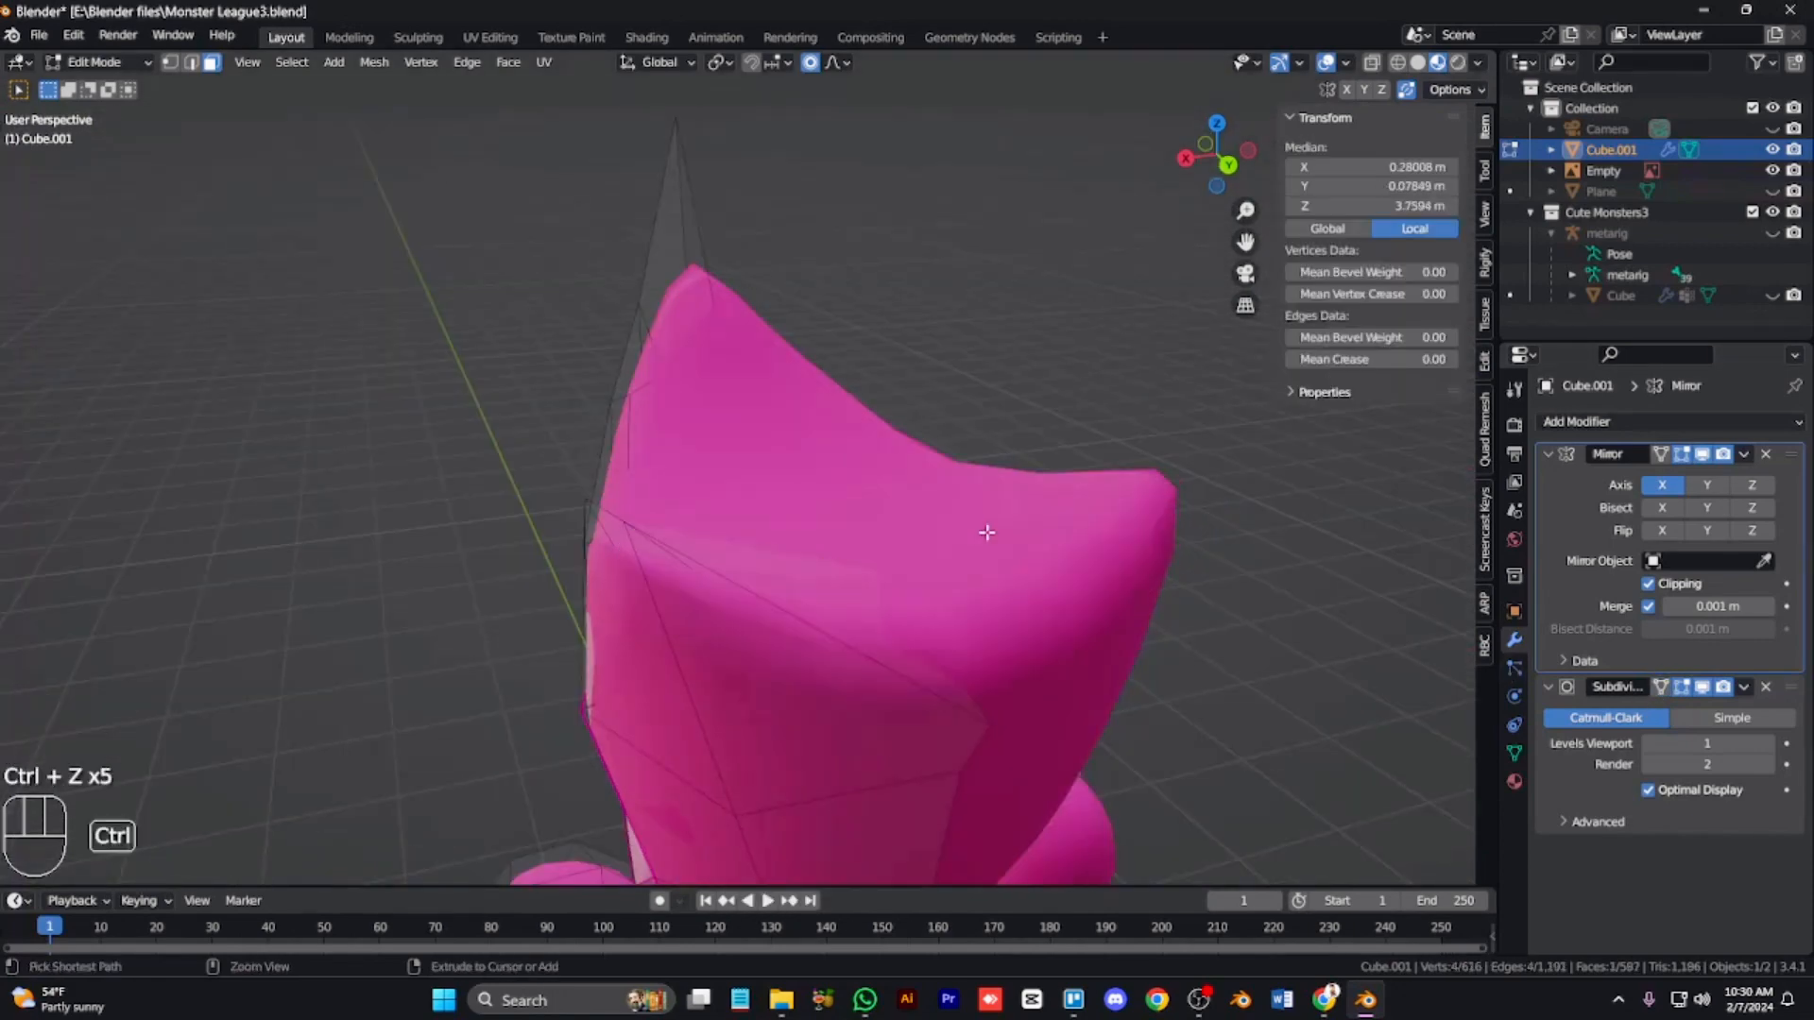
Step: Select the character's left hand and shoulder ball as linked geometry and rotate them
key("Tab")
key("KP_1")
key("KP_Subtract")
key("KP_Subtract")
key("KP_Subtract")
key("KP_Subtract")
key("ctrl+KP_2")
key("ctrl+KP_2")
key("ctrl+KP_2")
key("ctrl+KP_2")
key("Tab")
key("l")
key("l")
key("l")
key("l")
key("l")
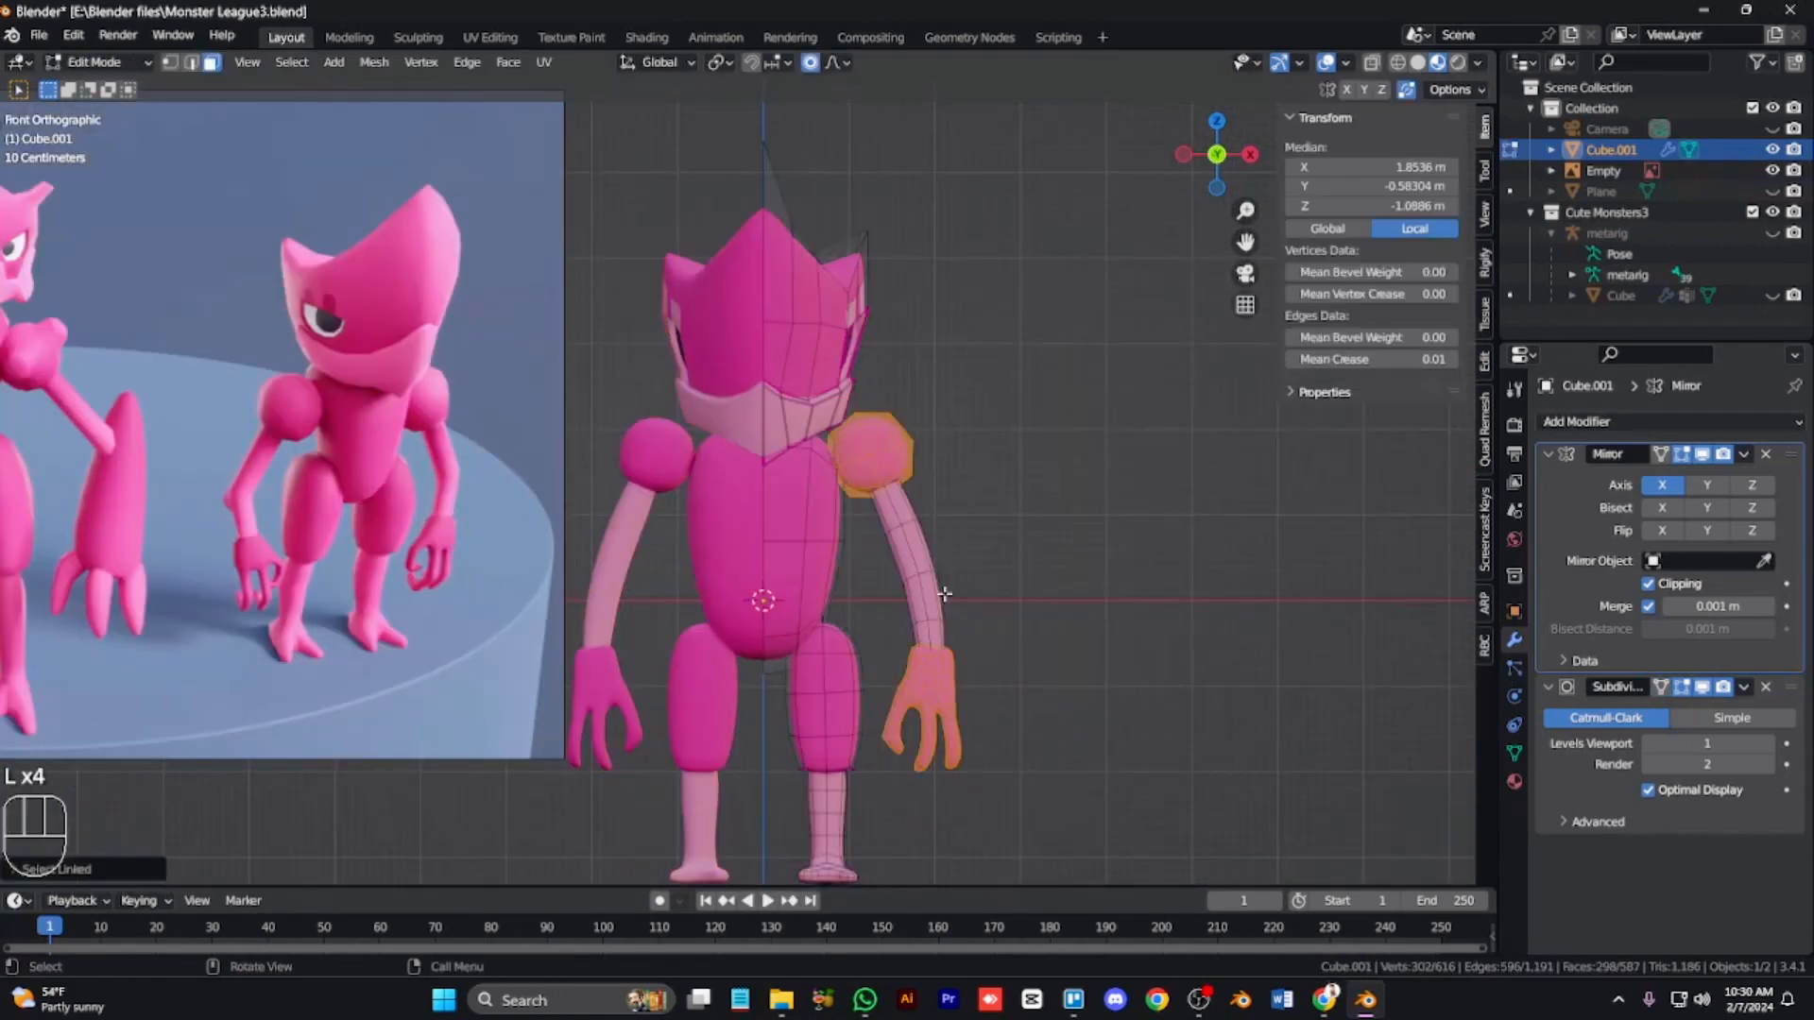
key("r")
left_click(1076, 633)
left_click(1108, 541)
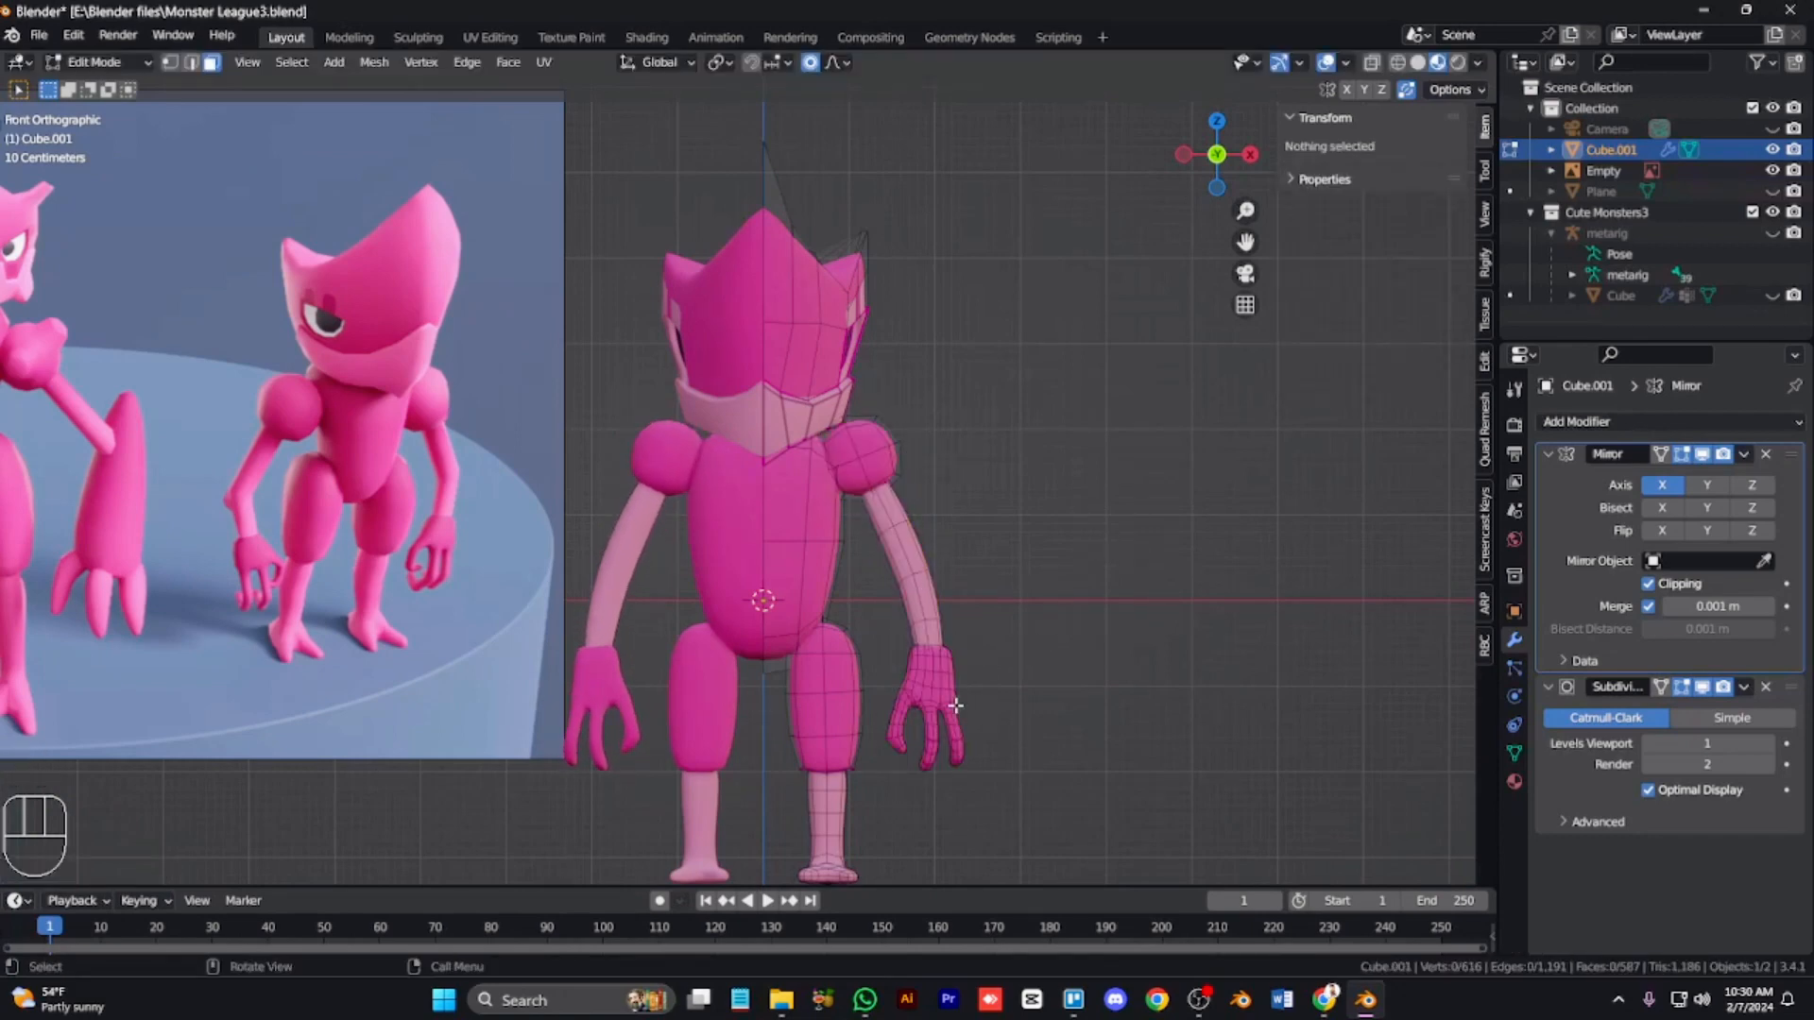
Step: Select the left hand and forearm and move them with proportional editing
key("l")
key("l")
key("l")
left_click(1035, 777)
left_click_drag(878, 616, 878, 616)
key("ctrl+KP_Add")
key("ctrl+KP_Add")
key("ctrl+KP_Add")
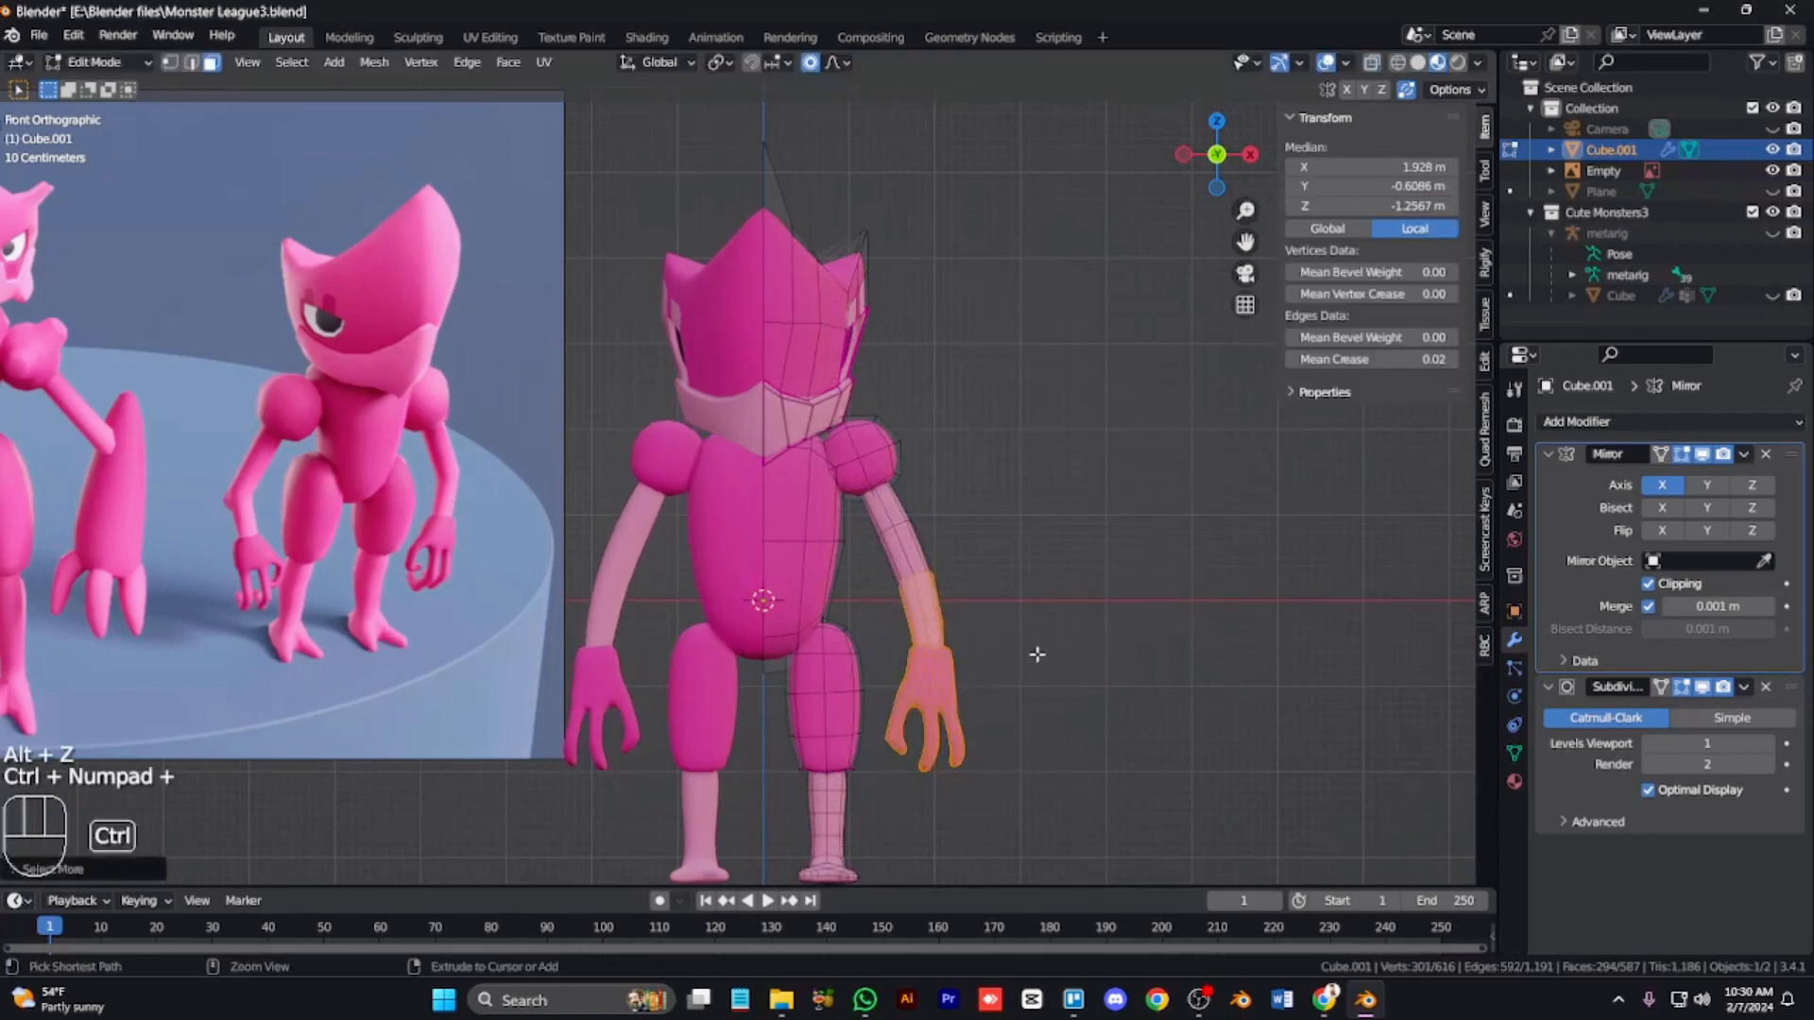
key("g")
key("ctrl+KP_Subtract")
key("ctrl+KP_Subtract")
key("ctrl+KP_Subtract")
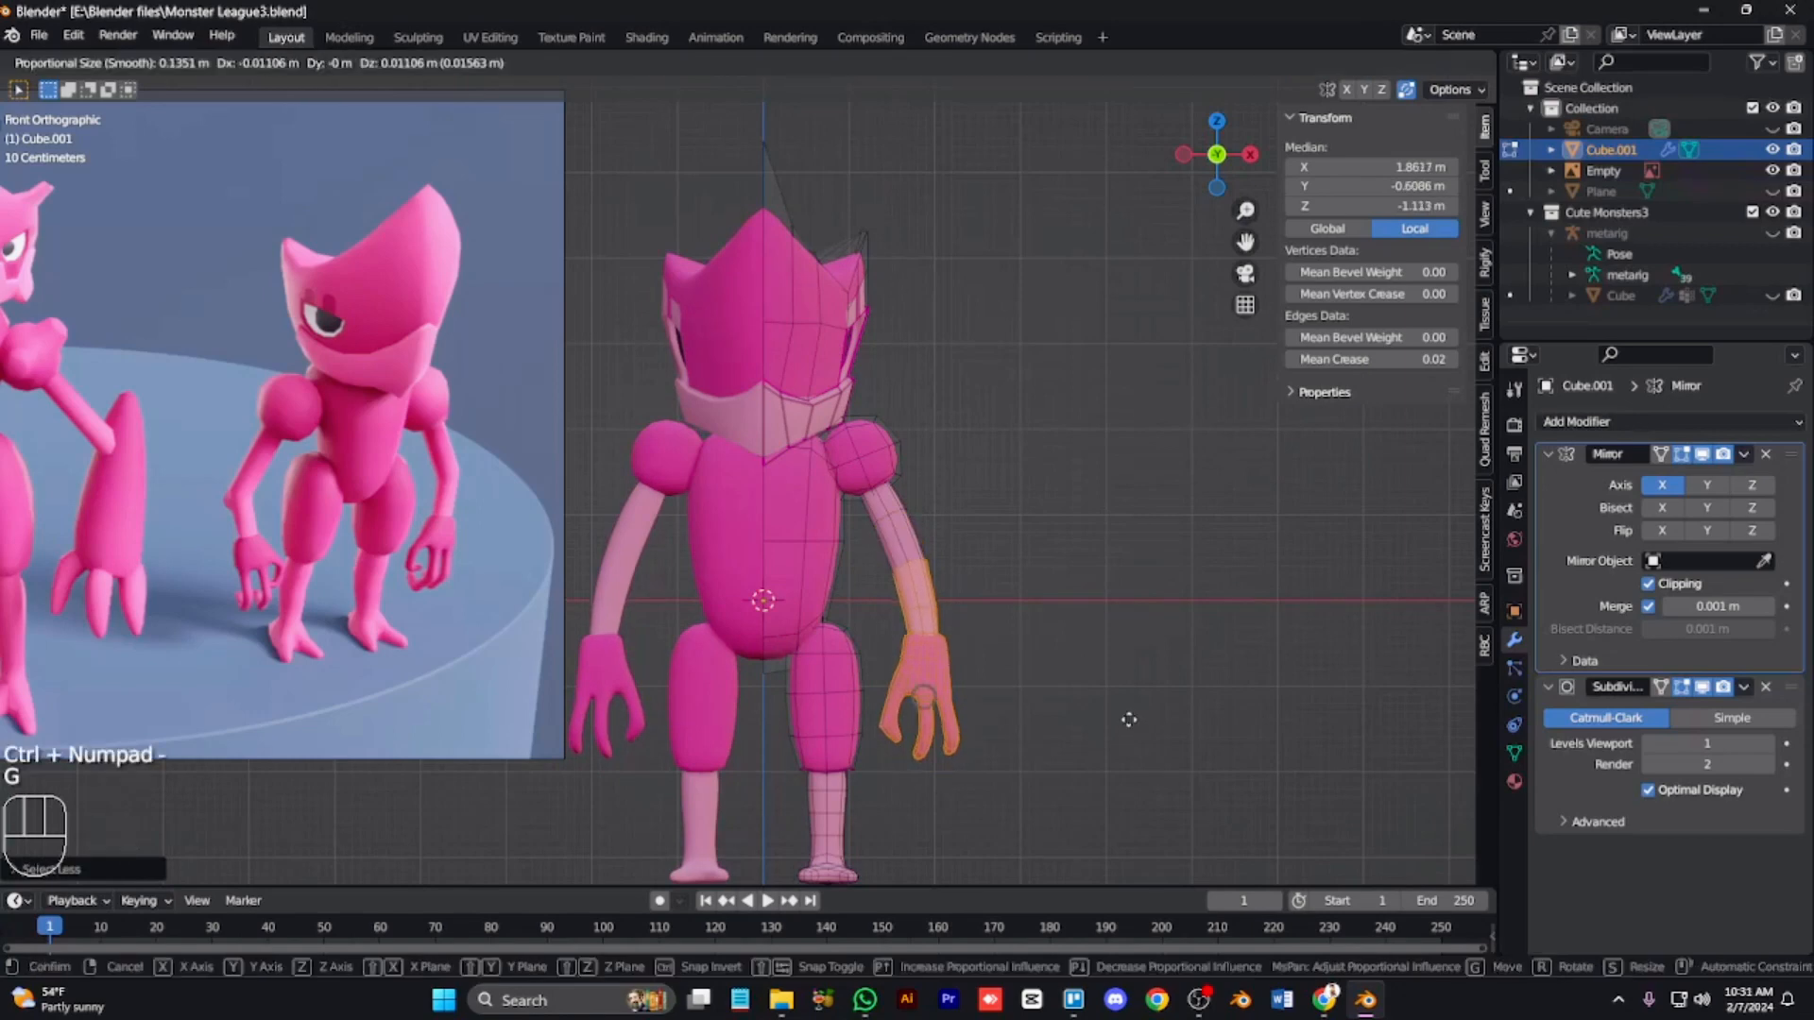
key("KP_6")
key("KP_6")
key("KP_6")
key("KP_6")
key("KP_6")
key("KP_6")
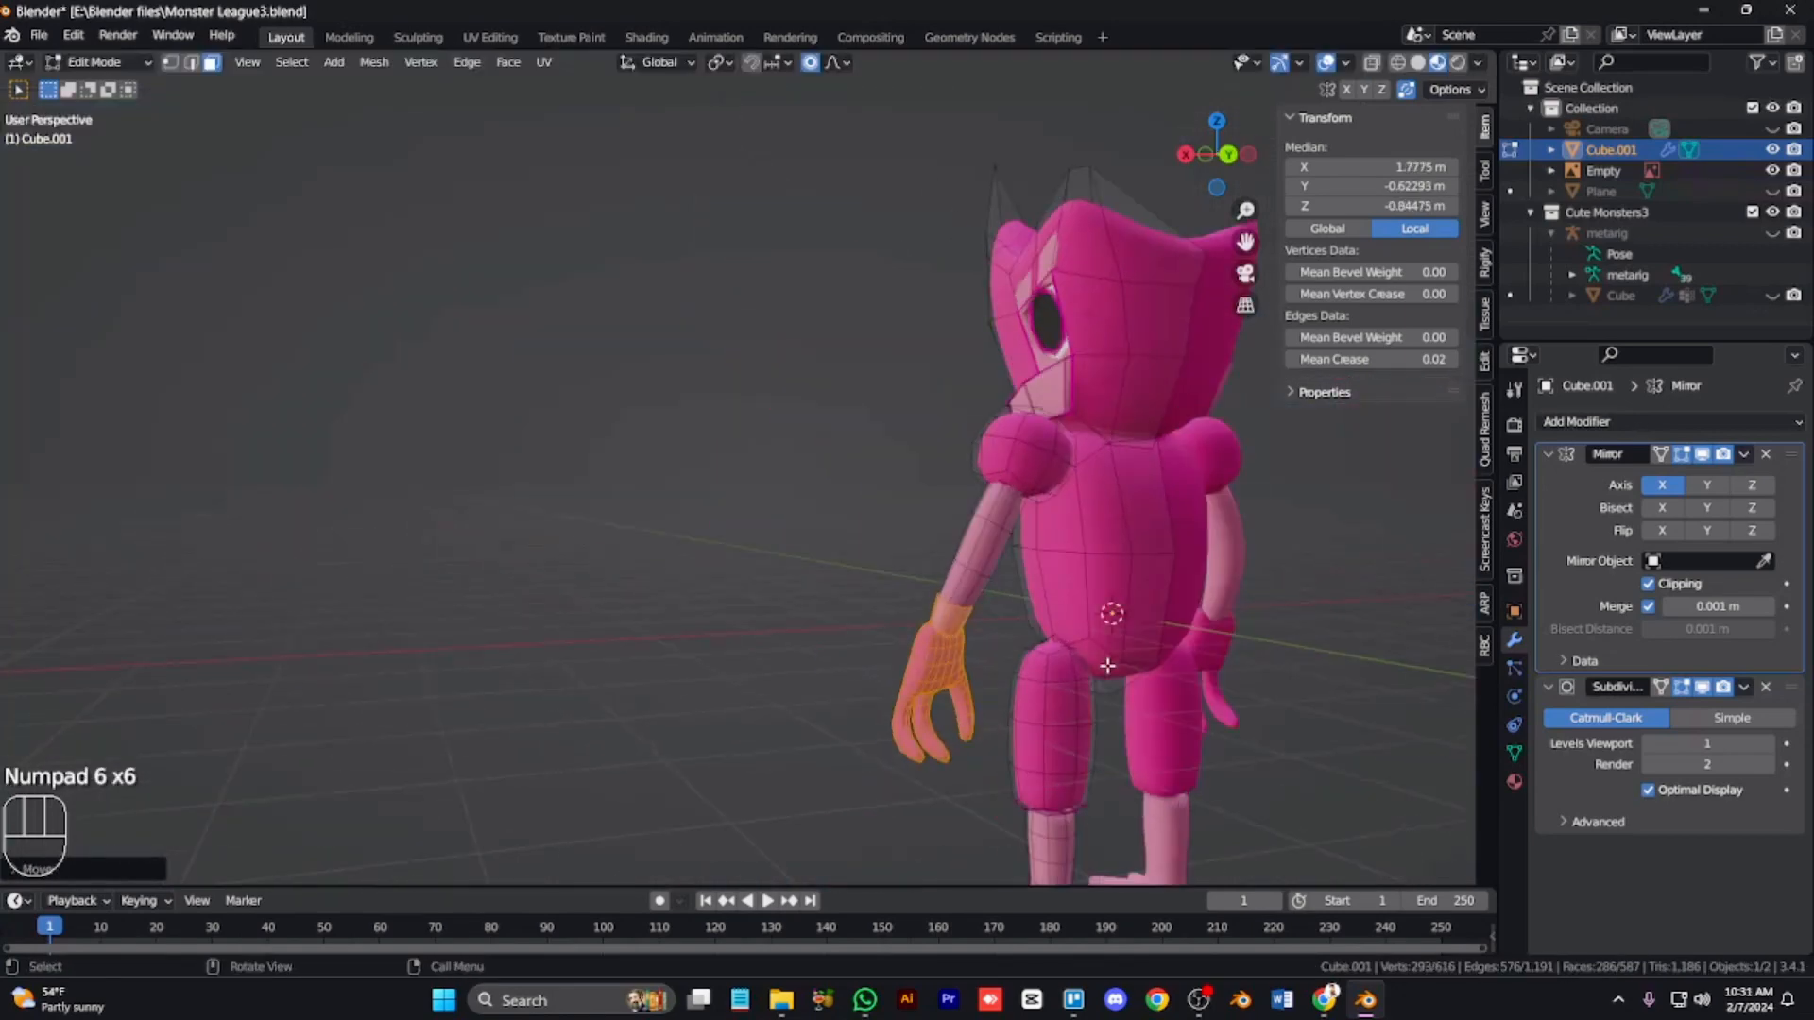
Step: Try moving a vertex on the upper arm and merge it by distance
scroll(1109, 664, "up", 3)
key("3")
key("1")
left_click(1167, 649)
key("g")
middle_click(1183, 673)
right_click(1151, 687)
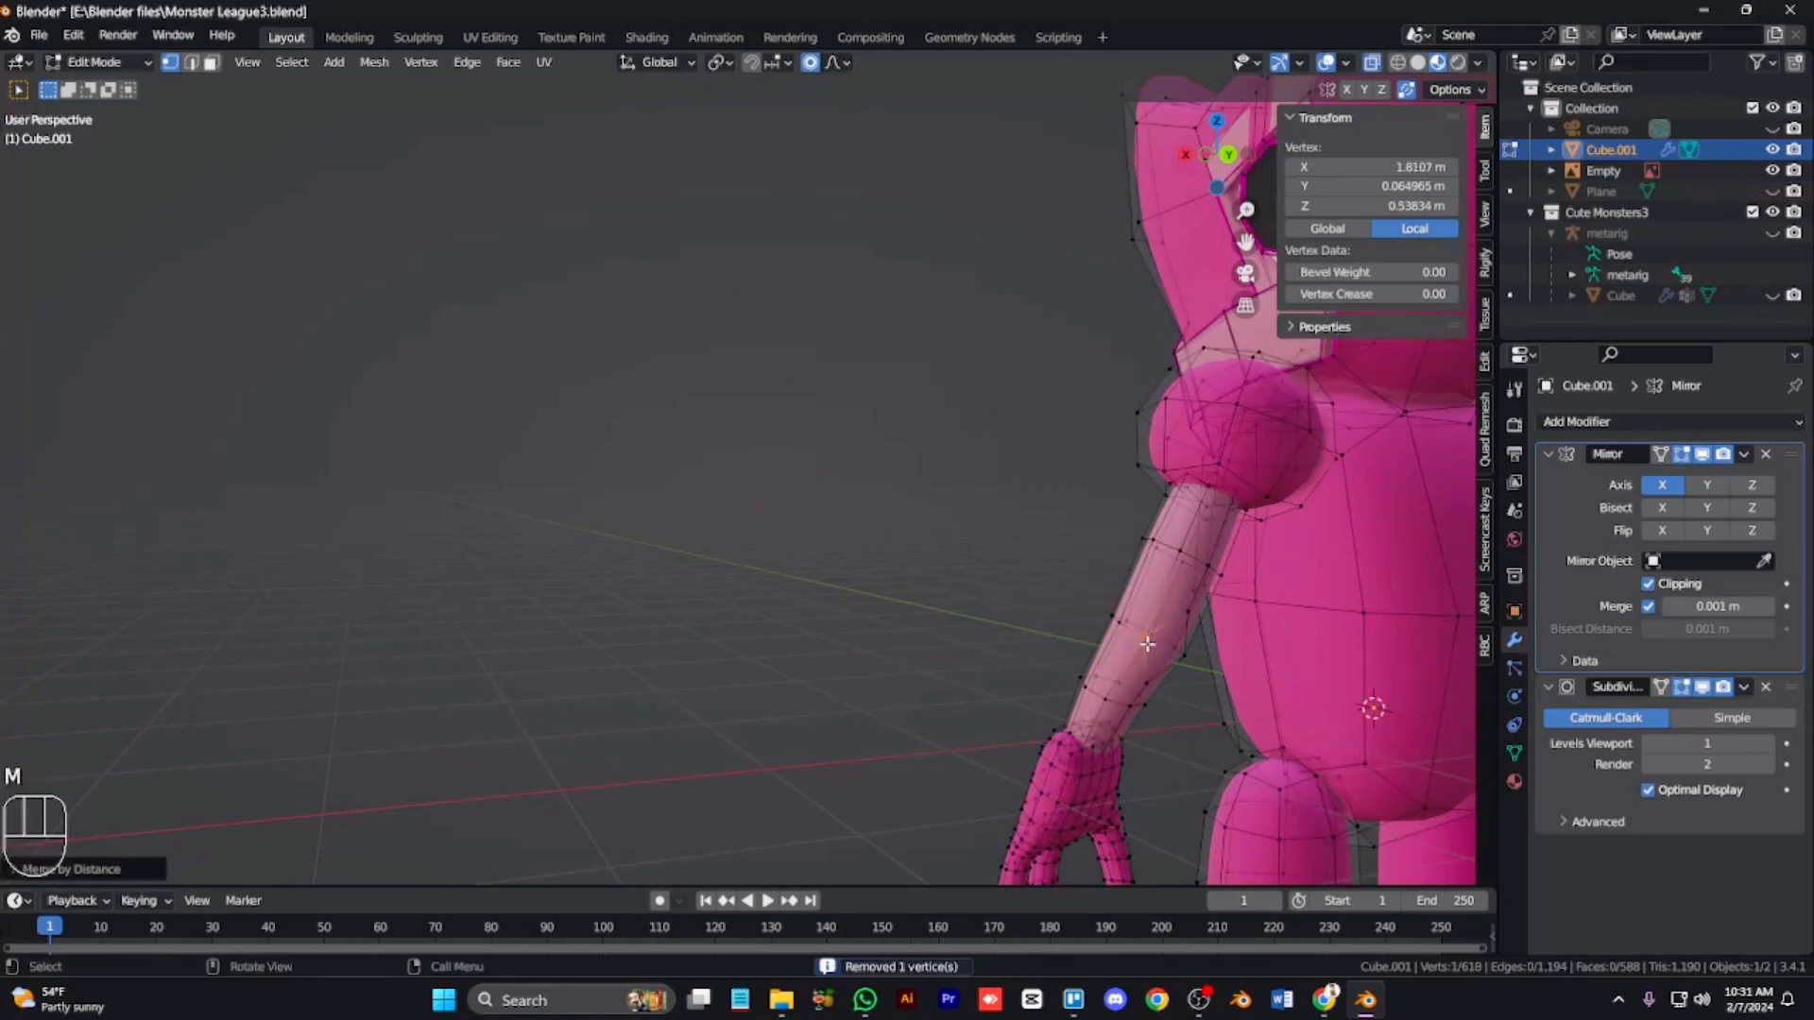
Step: Extrude a face on the upper arm in place and return to Object Mode
key("3")
left_click(1167, 654)
key("e")
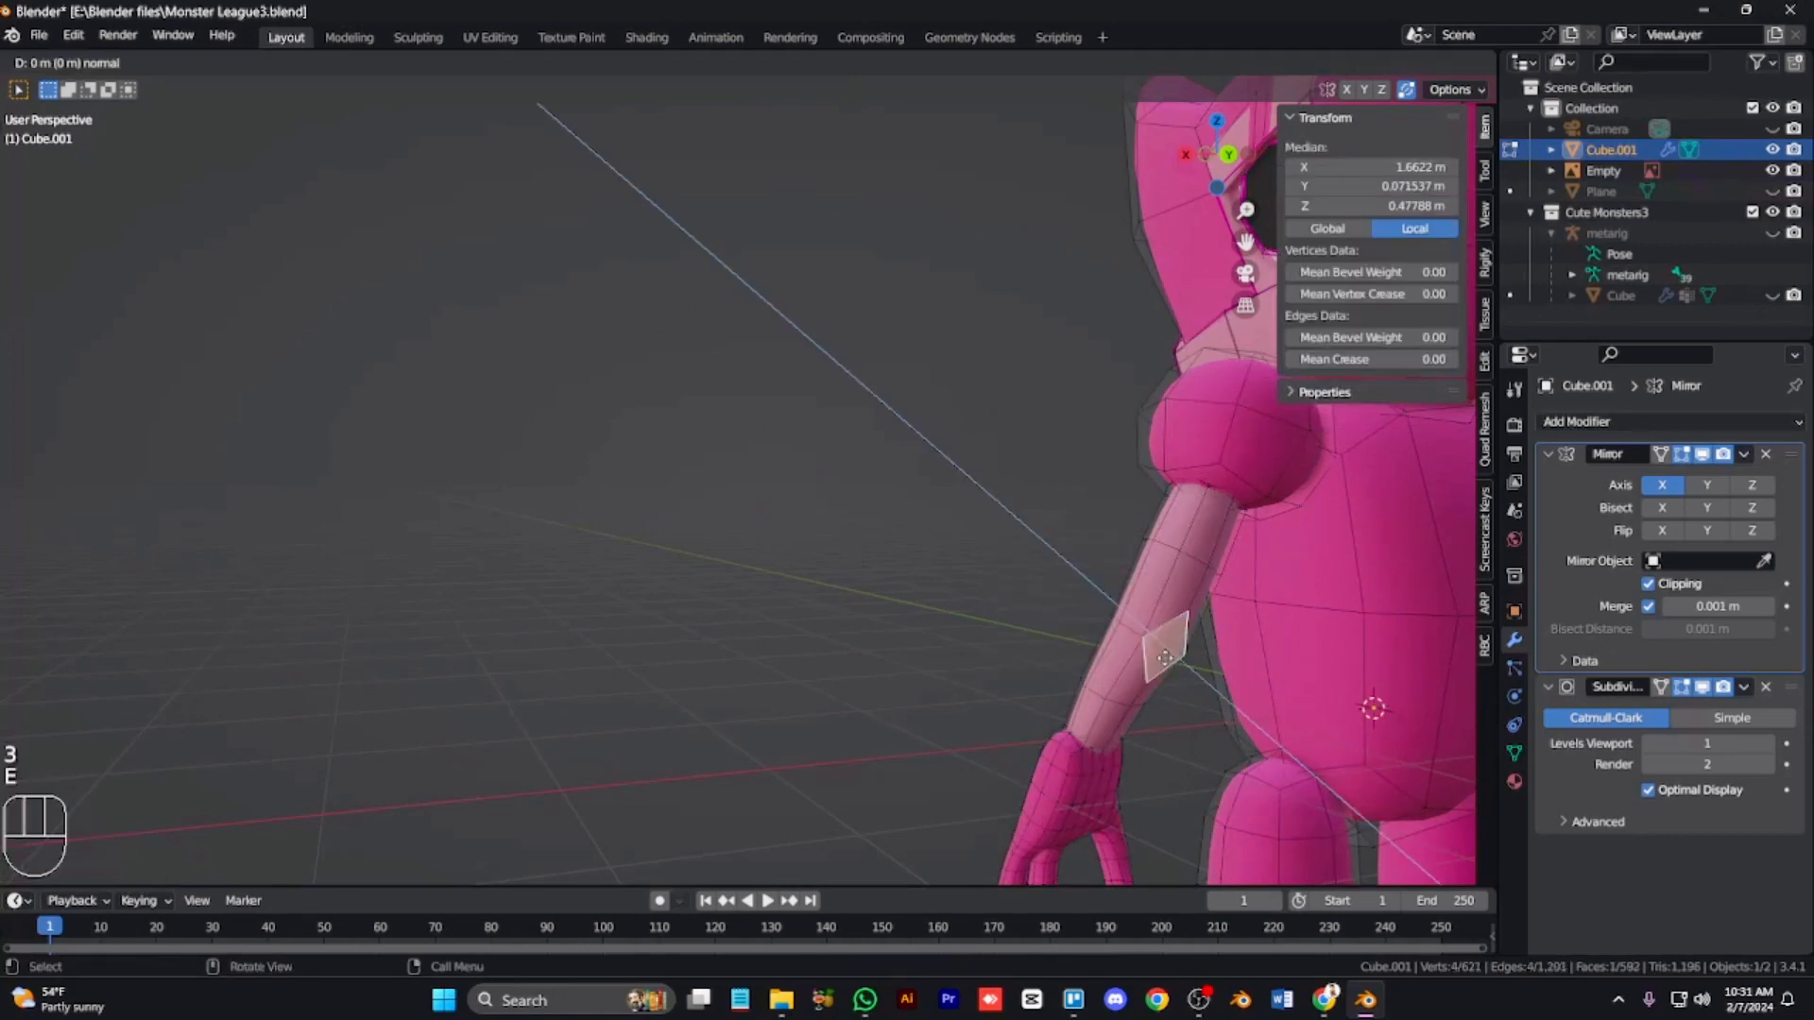
left_click(1227, 742)
key("Tab")
key("KP_1")
key("KP_3")
scroll(789, 626, "down", 5)
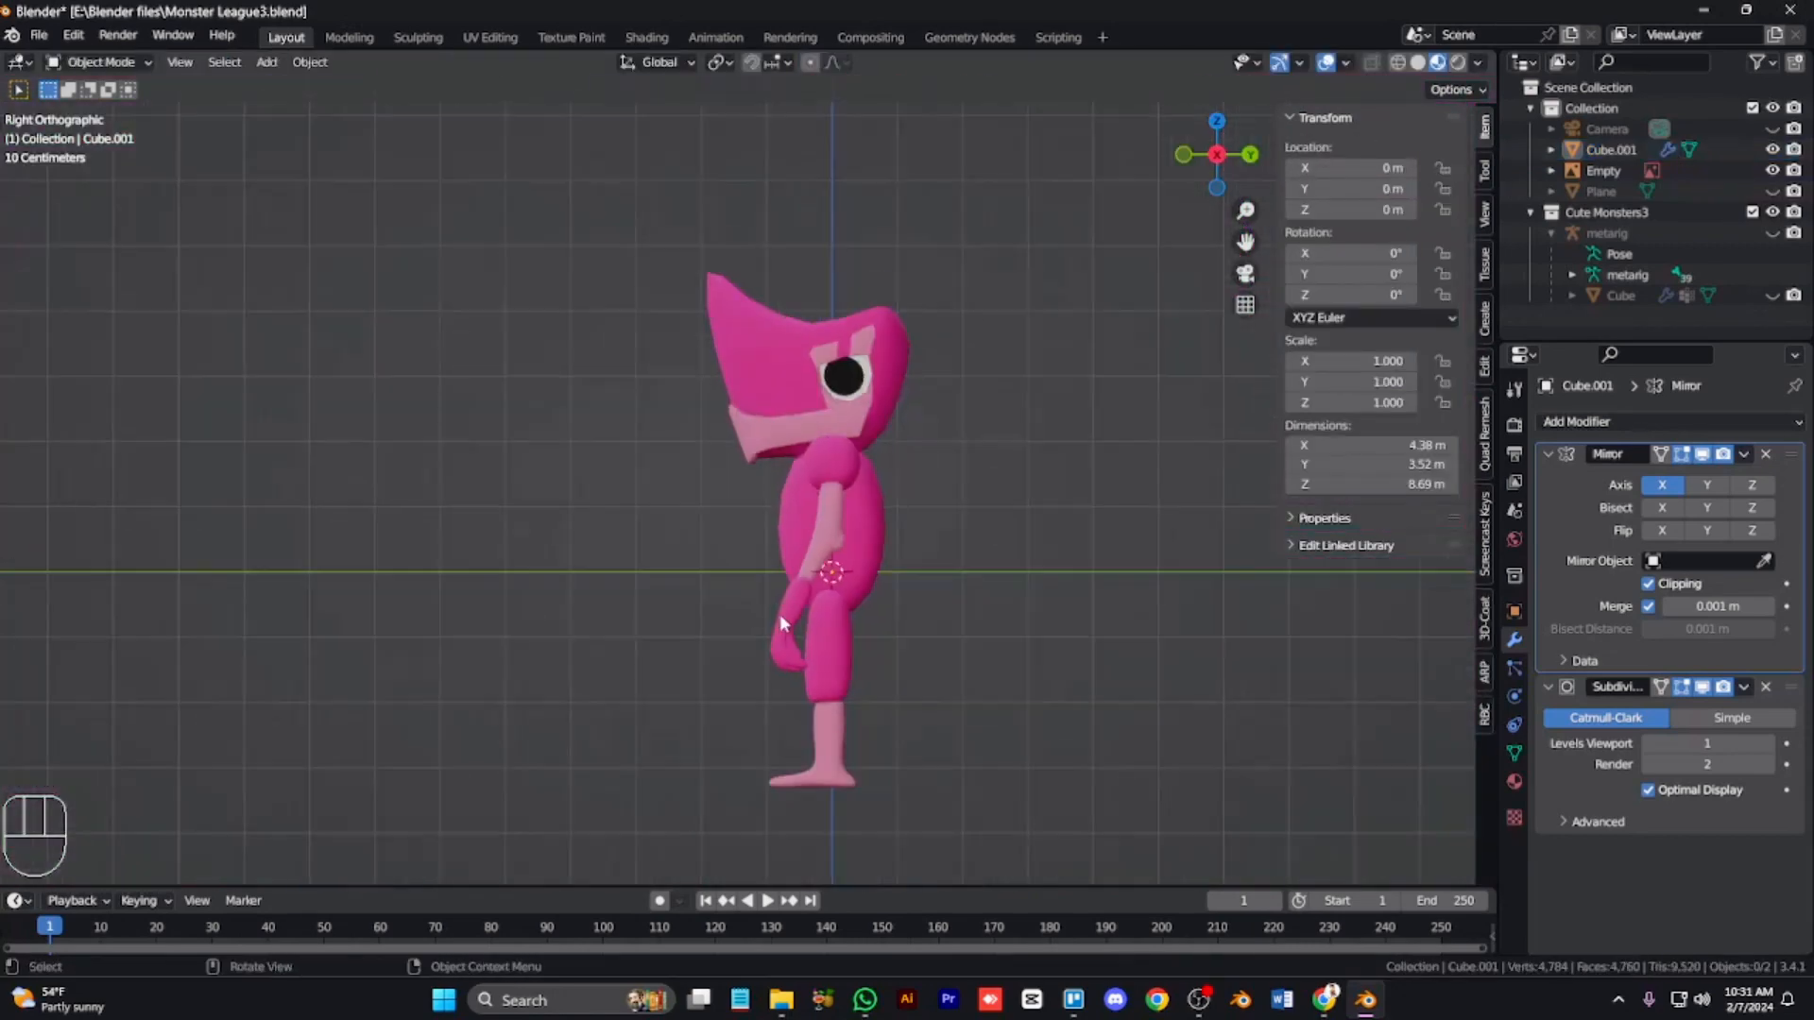
Step: Apply the mirror and subdivision modifiers to the mesh and merge all vertices by distance
key("KP_1")
key("KP_6")
key("KP_6")
key("KP_4")
key("KP_1")
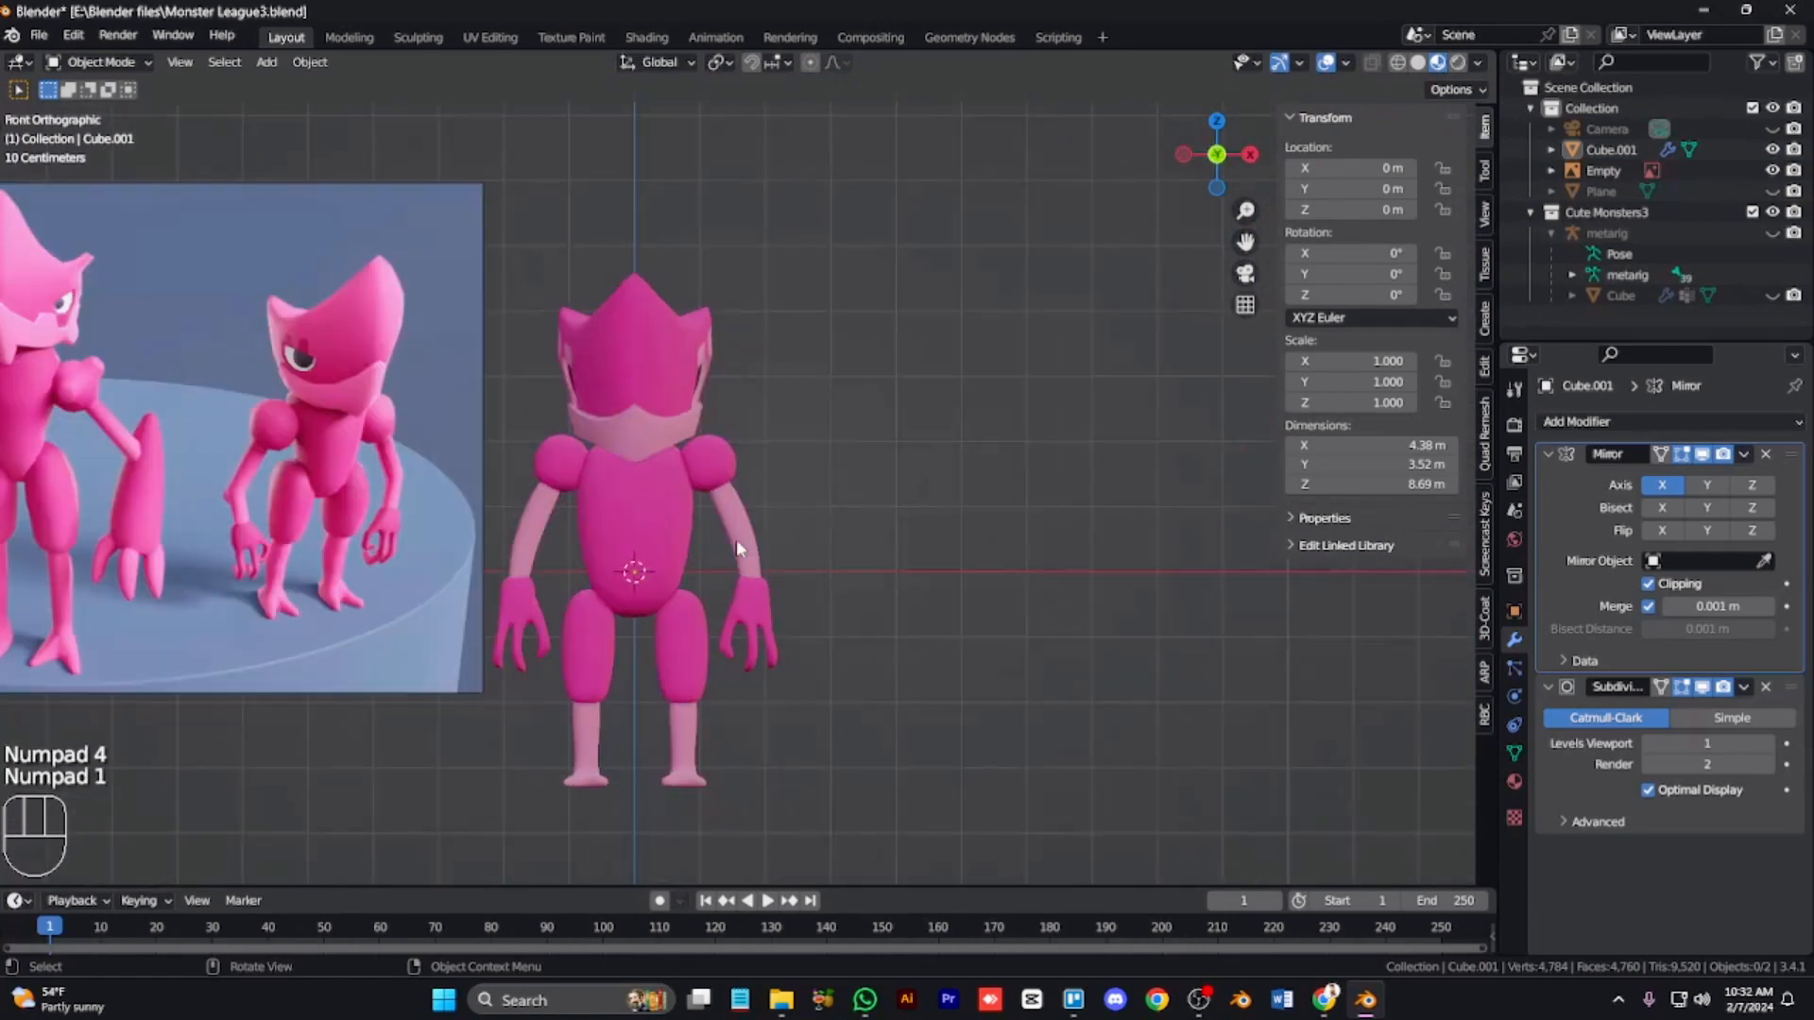
key("ctrl+a")
key("ctrl+a")
key("Tab")
key("a")
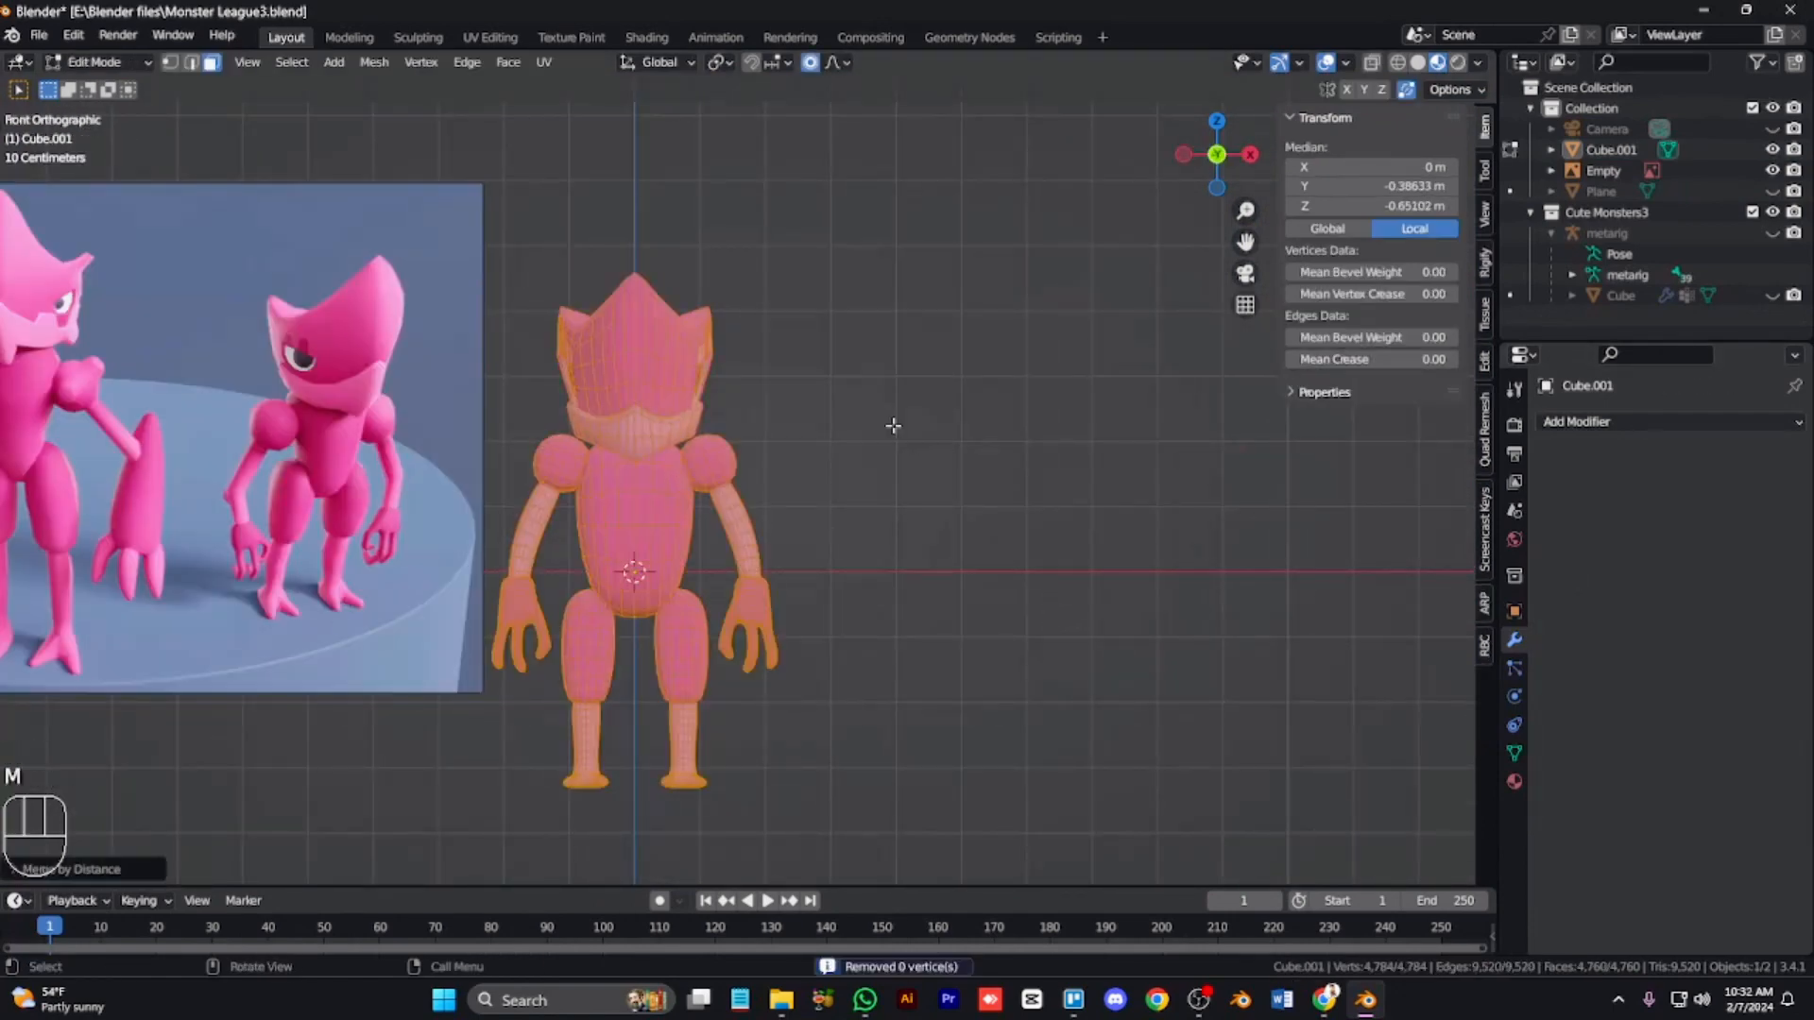
Step: Move a vertex at the lower corner of the eye socket
key("Tab")
scroll(893, 427, "up", 7)
key("KP_6")
key("KP_6")
key("KP_3")
key("KP_Add")
key("ctrl+KP_8")
key("ctrl+KP_8")
key("ctrl+KP_8")
key("ctrl+KP_8")
key("ctrl+KP_8")
key("ctrl+KP_8")
key("ctrl+KP_8")
key("ctrl+KP_8")
key("ctrl+KP_8")
key("ctrl+KP_8")
key("ctrl+KP_8")
key("ctrl+KP_6")
key("ctrl+KP_6")
key("ctrl+KP_6")
key("ctrl+KP_6")
key("ctrl+KP_6")
key("ctrl+KP_6")
key("ctrl+KP_6")
key("ctrl+KP_6")
key("Tab")
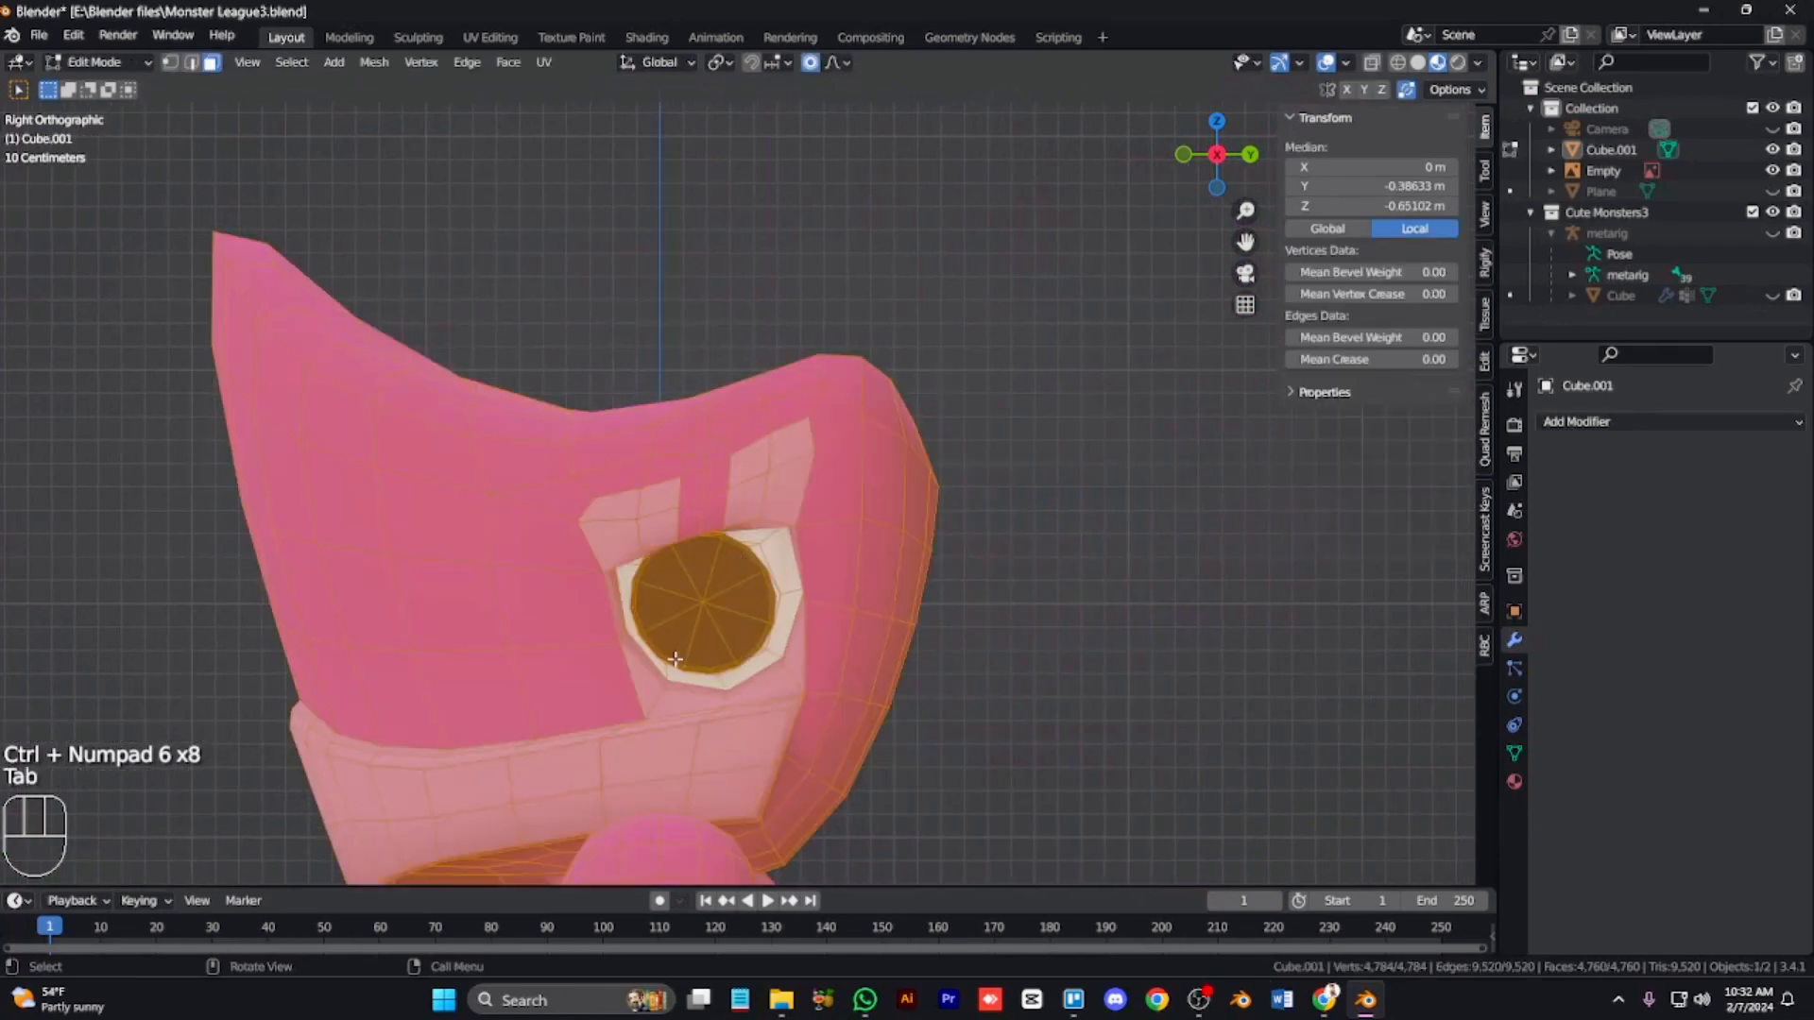
key("KP_6")
key("alt+a")
left_click(524, 659, "shift")
key("g")
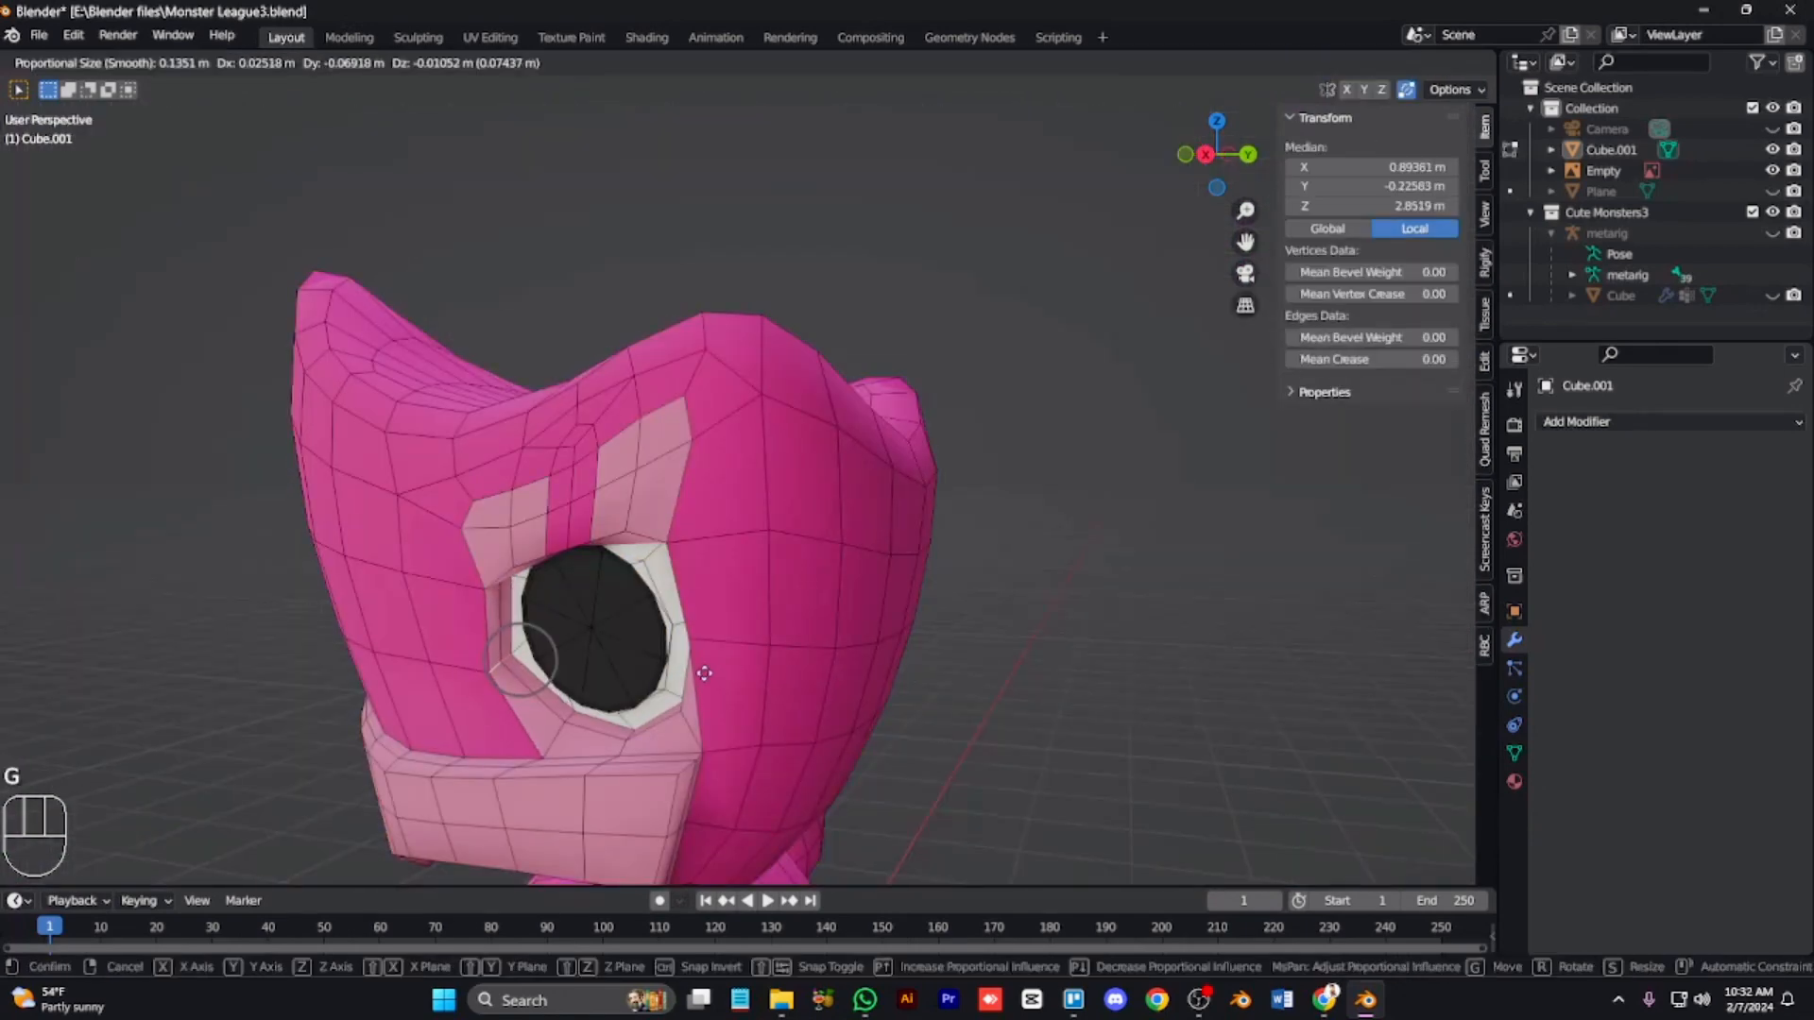
left_click(502, 658)
Step: Slide two vertices along the lower edge of the eye socket
left_click(550, 744)
key("1")
left_click(544, 755)
key("g")
key("g")
left_click(559, 744)
left_click(707, 760)
key("g")
key("g")
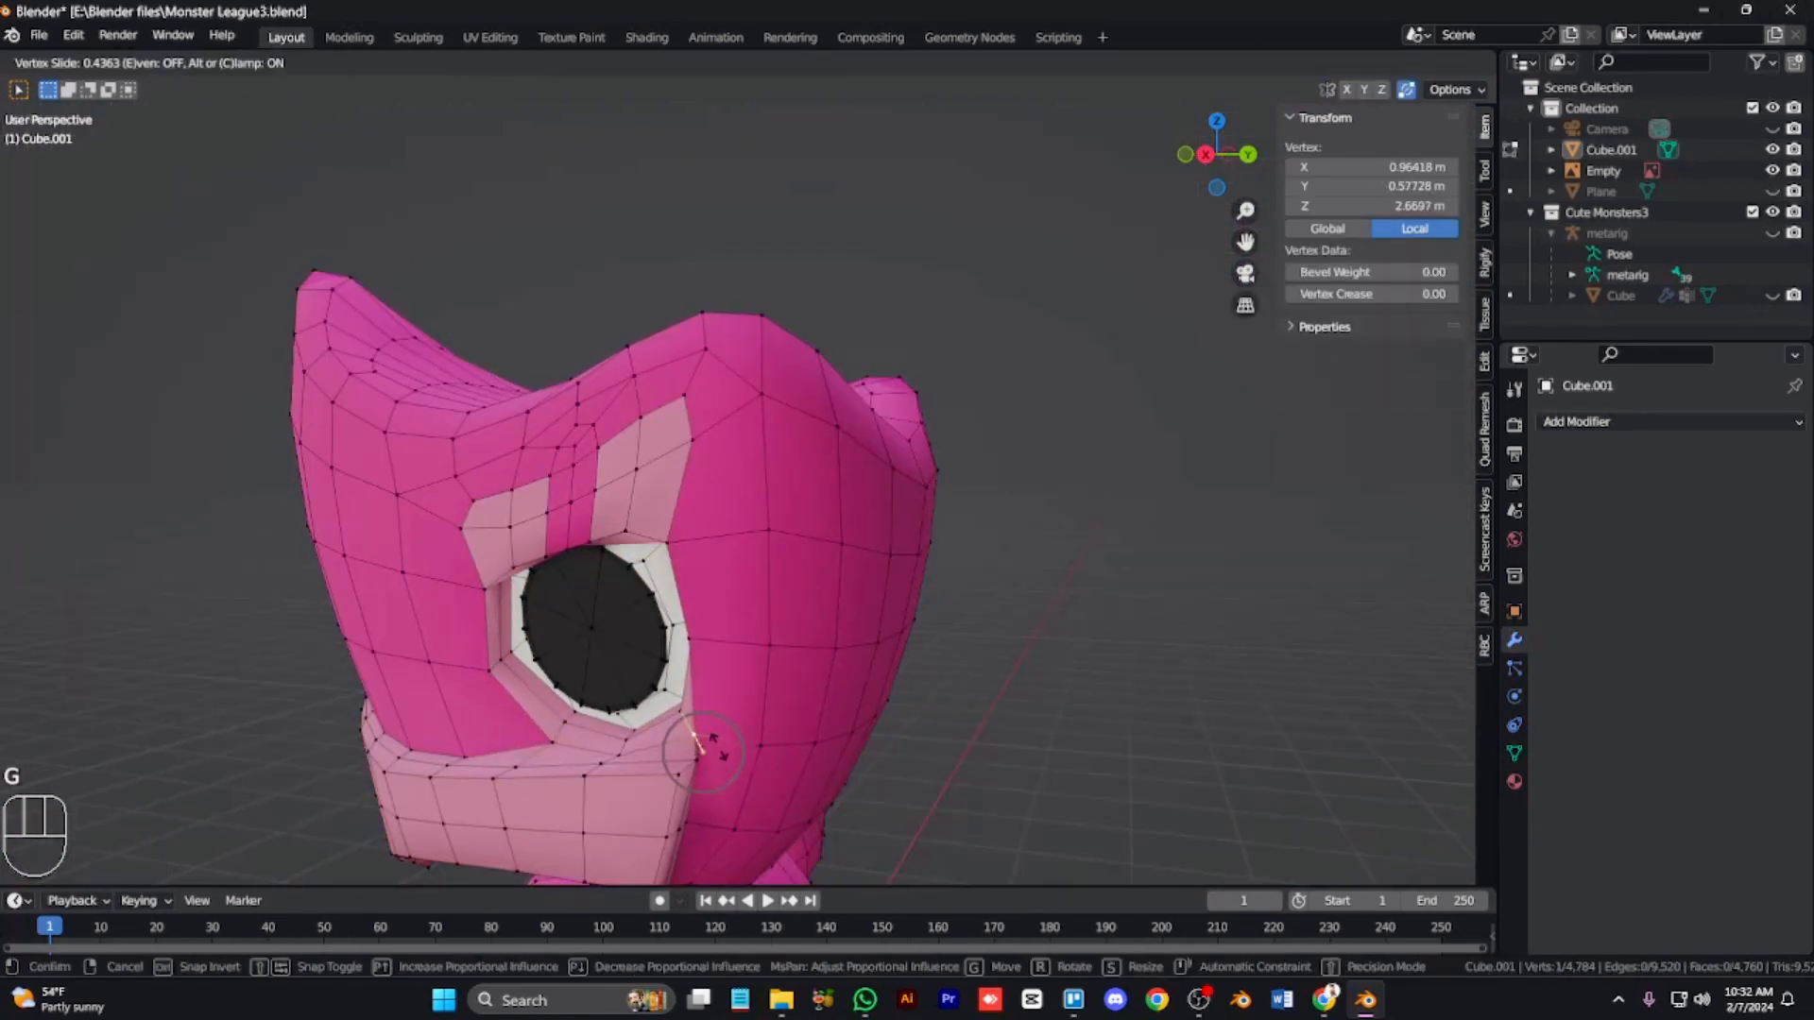
left_click(712, 688)
Step: Move a vertex beside the eye socket's outer corner upward
key("KP_4")
key("KP_4")
key("KP_2")
key("KP_2")
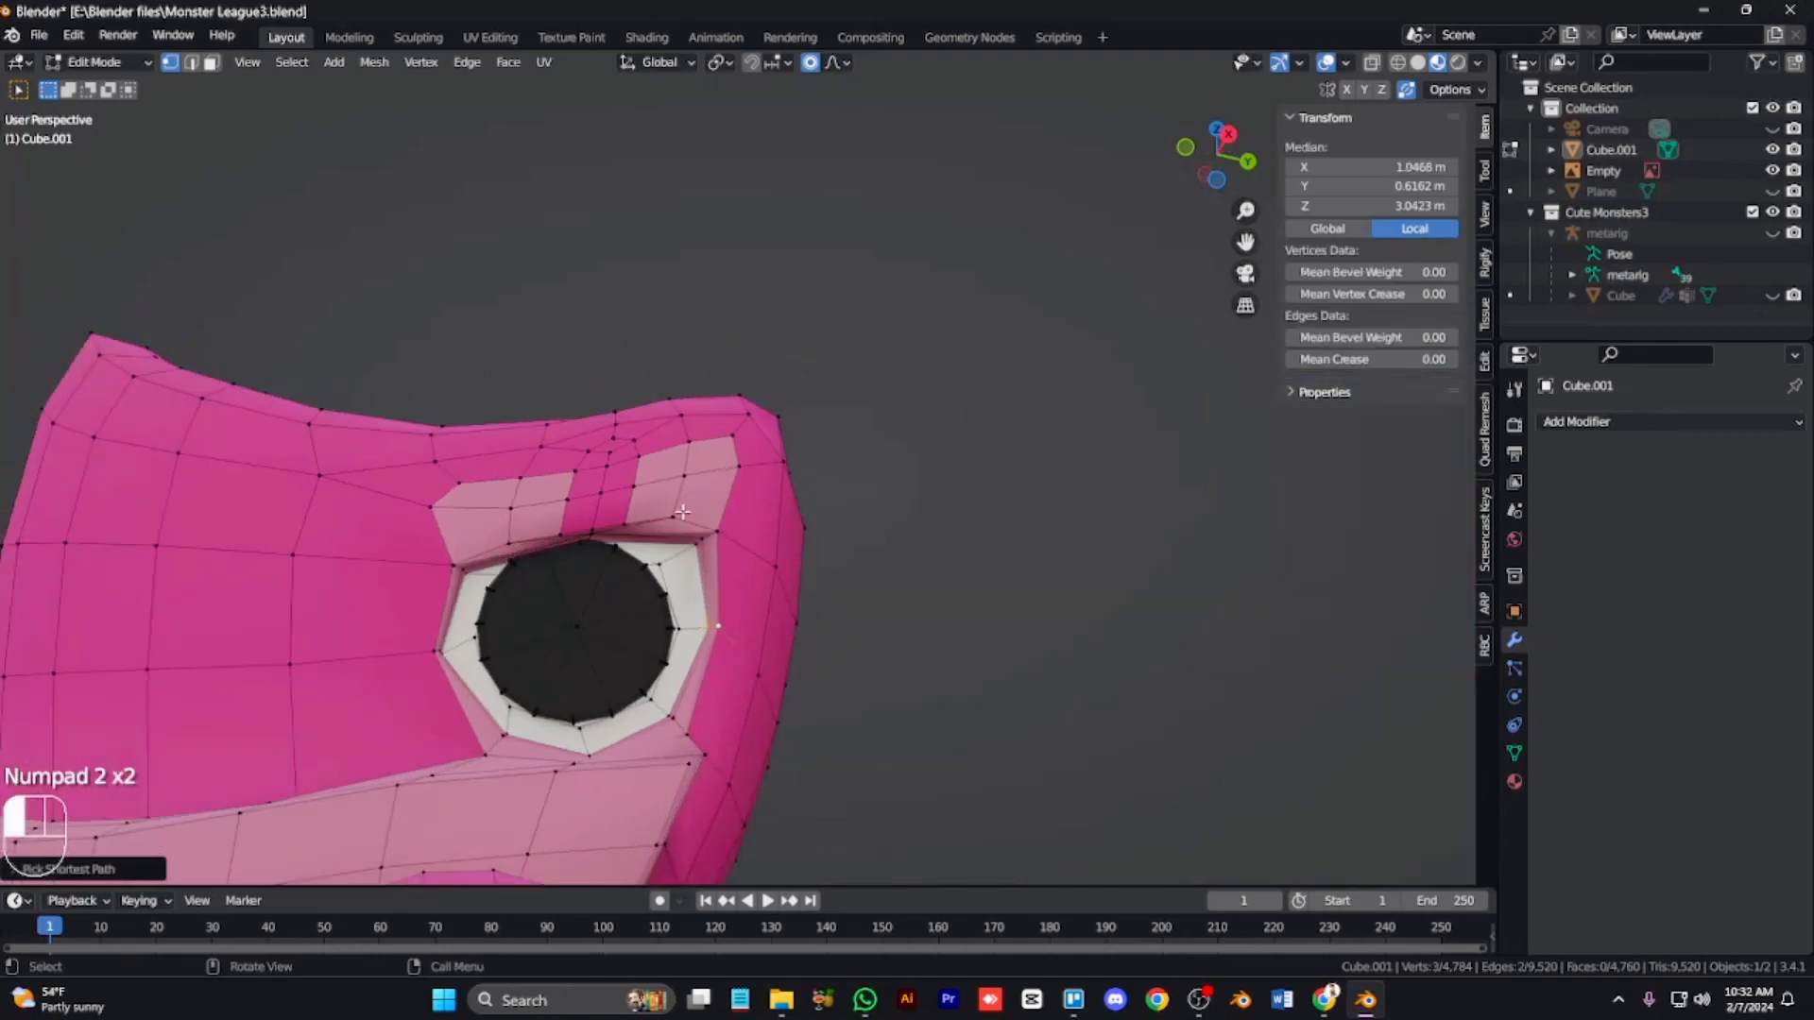
key("g")
left_click(703, 543)
Step: Move the outer brow corner vertex to reshape the eyebrow
left_click(675, 519)
key("KP_2")
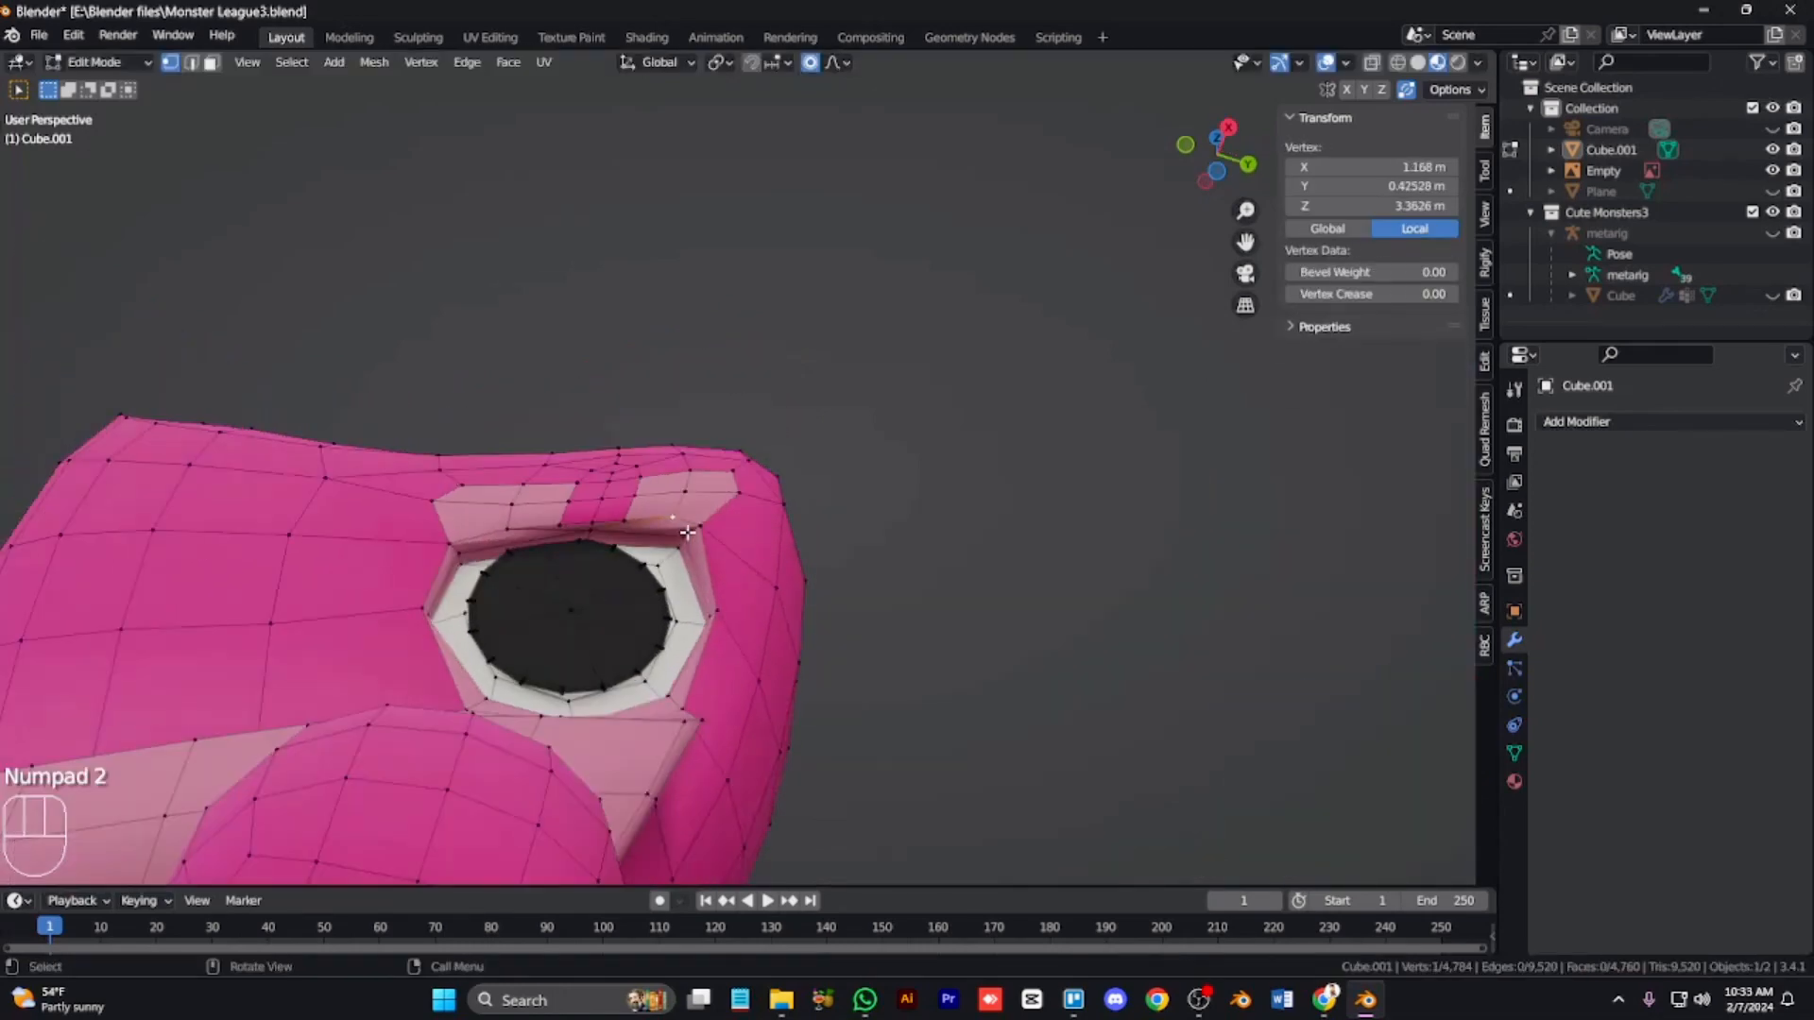
key("KP_2")
key("KP_2")
key("KP_8")
key("KP_8")
scroll(456, 584, "up", 3)
key("g")
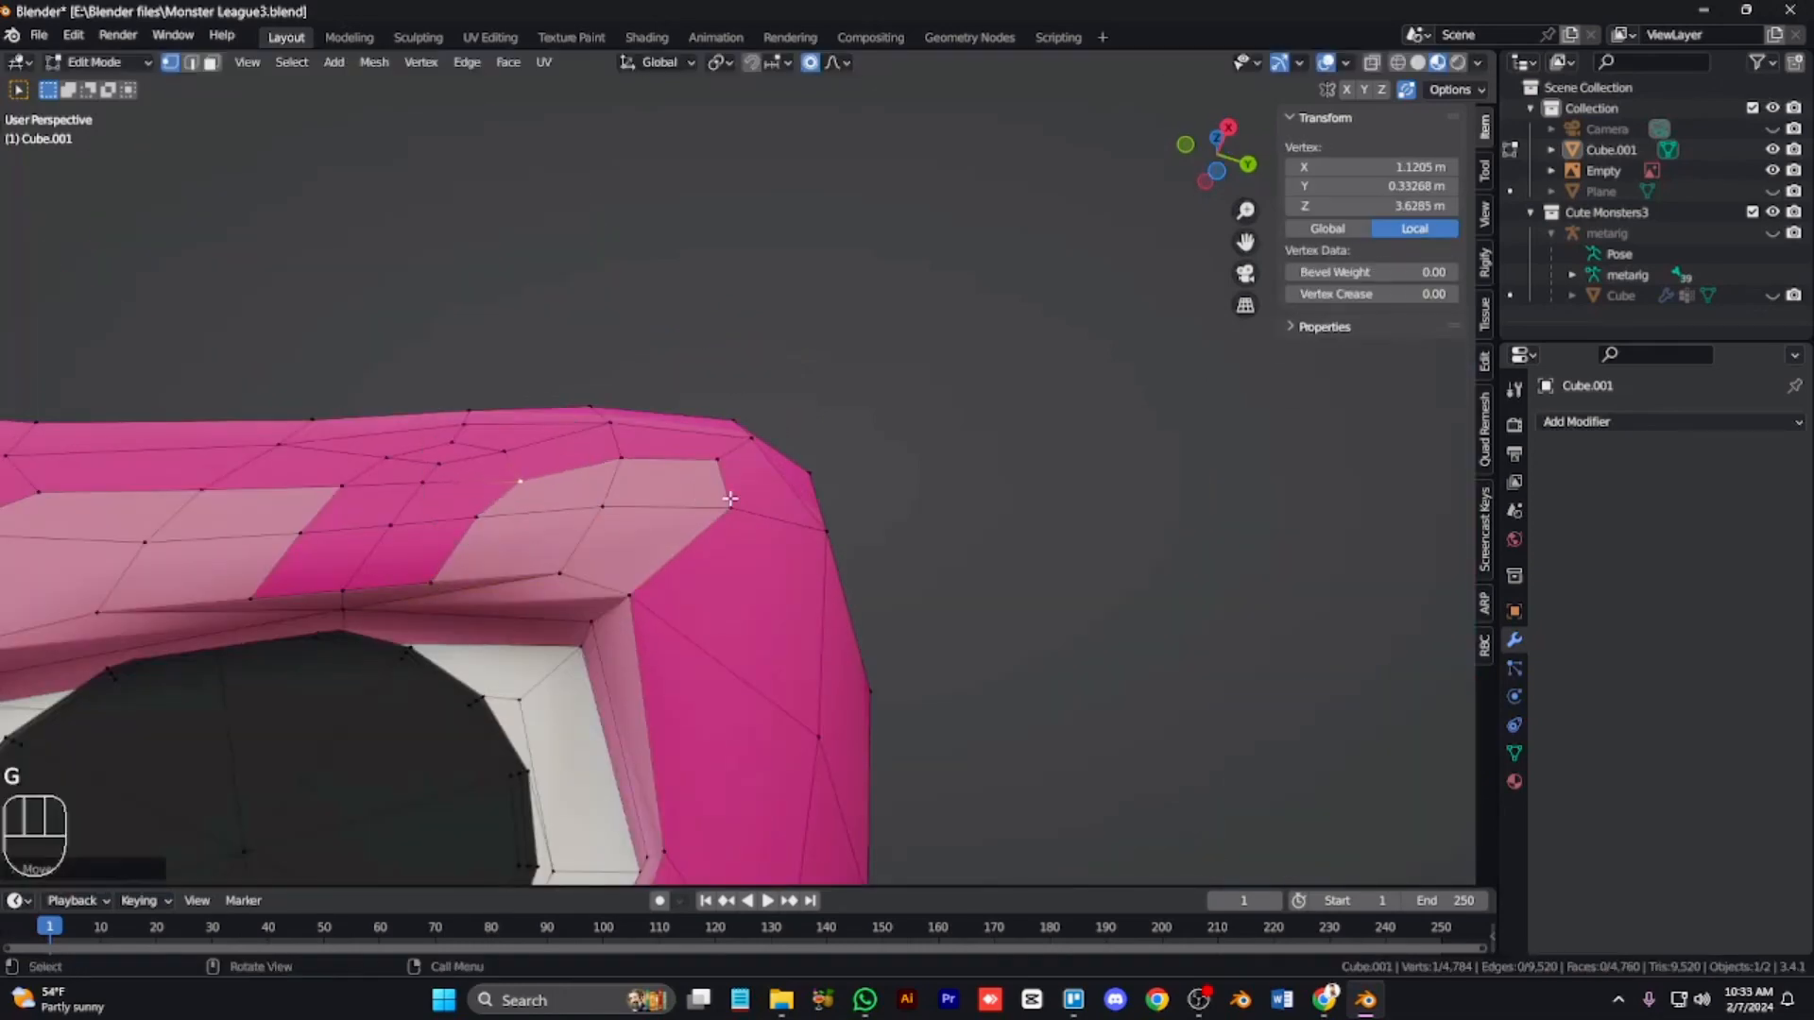
left_click(729, 494)
Step: Round off the eyebrow shapes by moving brow corner vertices
key("KP_8")
key("KP_8")
key("KP_8")
key("ctrl+KP_4")
key("ctrl+KP_4")
key("ctrl+KP_4")
key("ctrl+KP_4")
key("ctrl+KP_4")
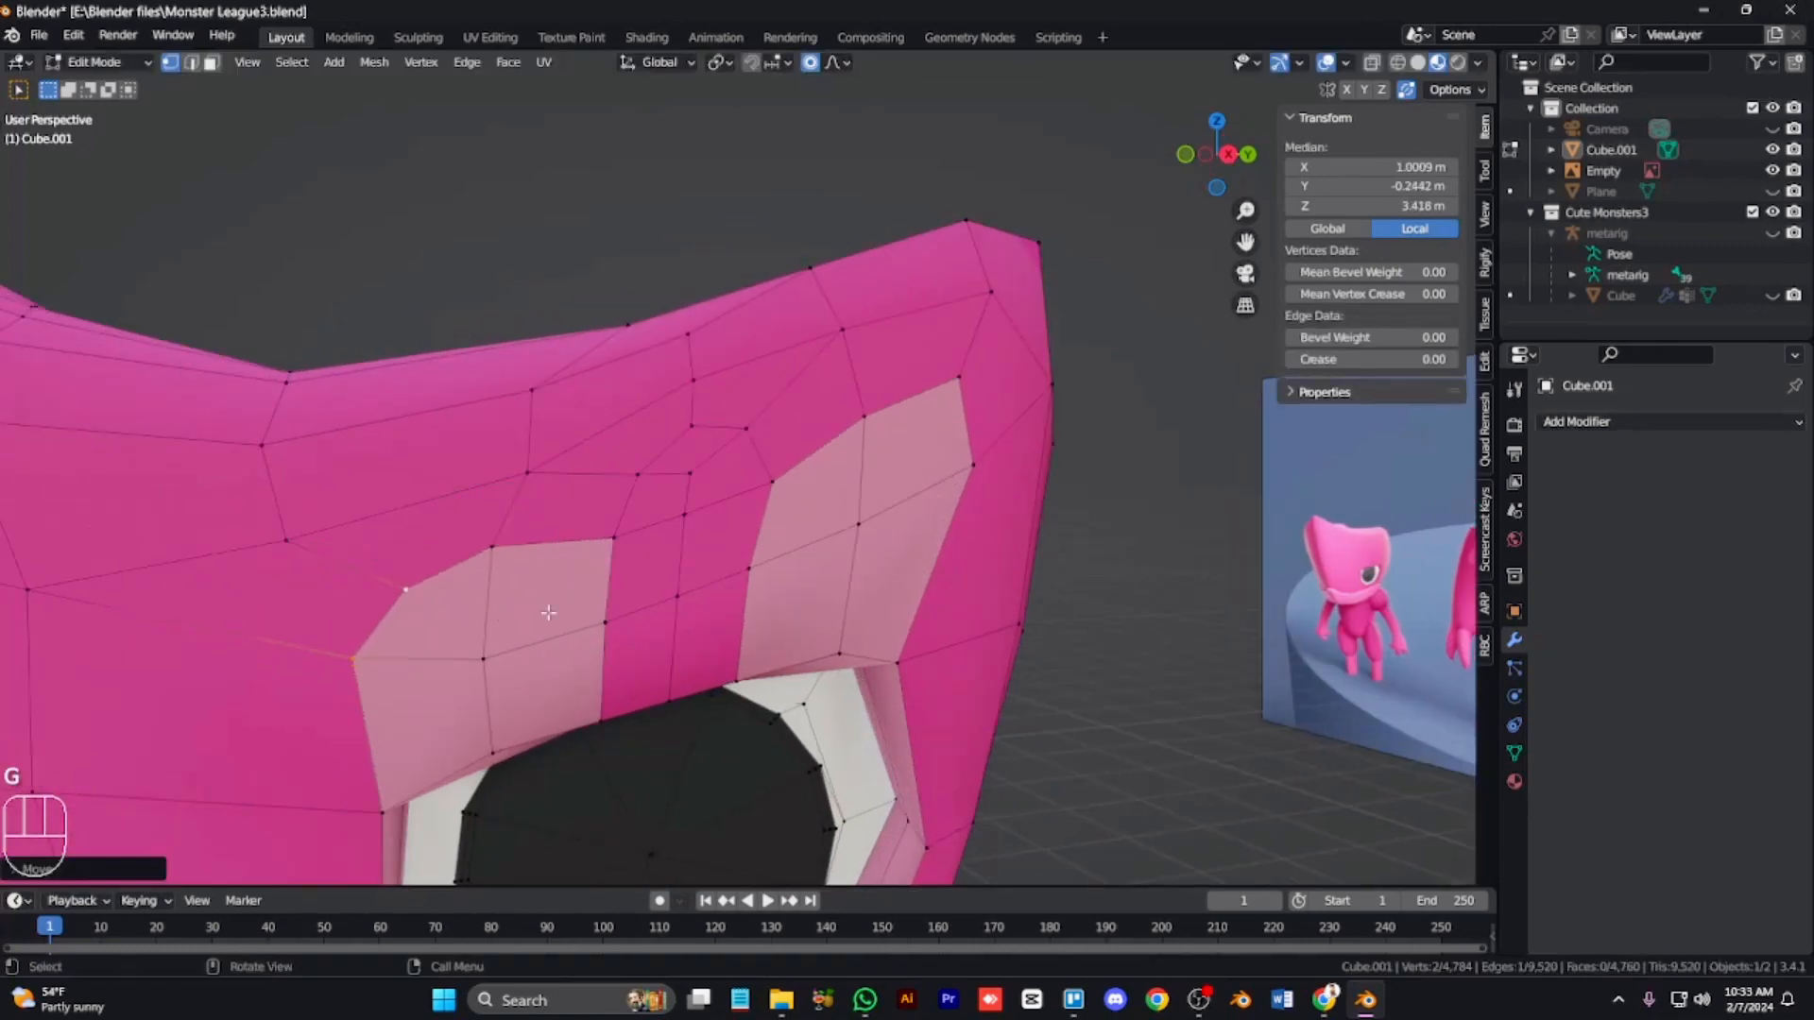
left_click(943, 407)
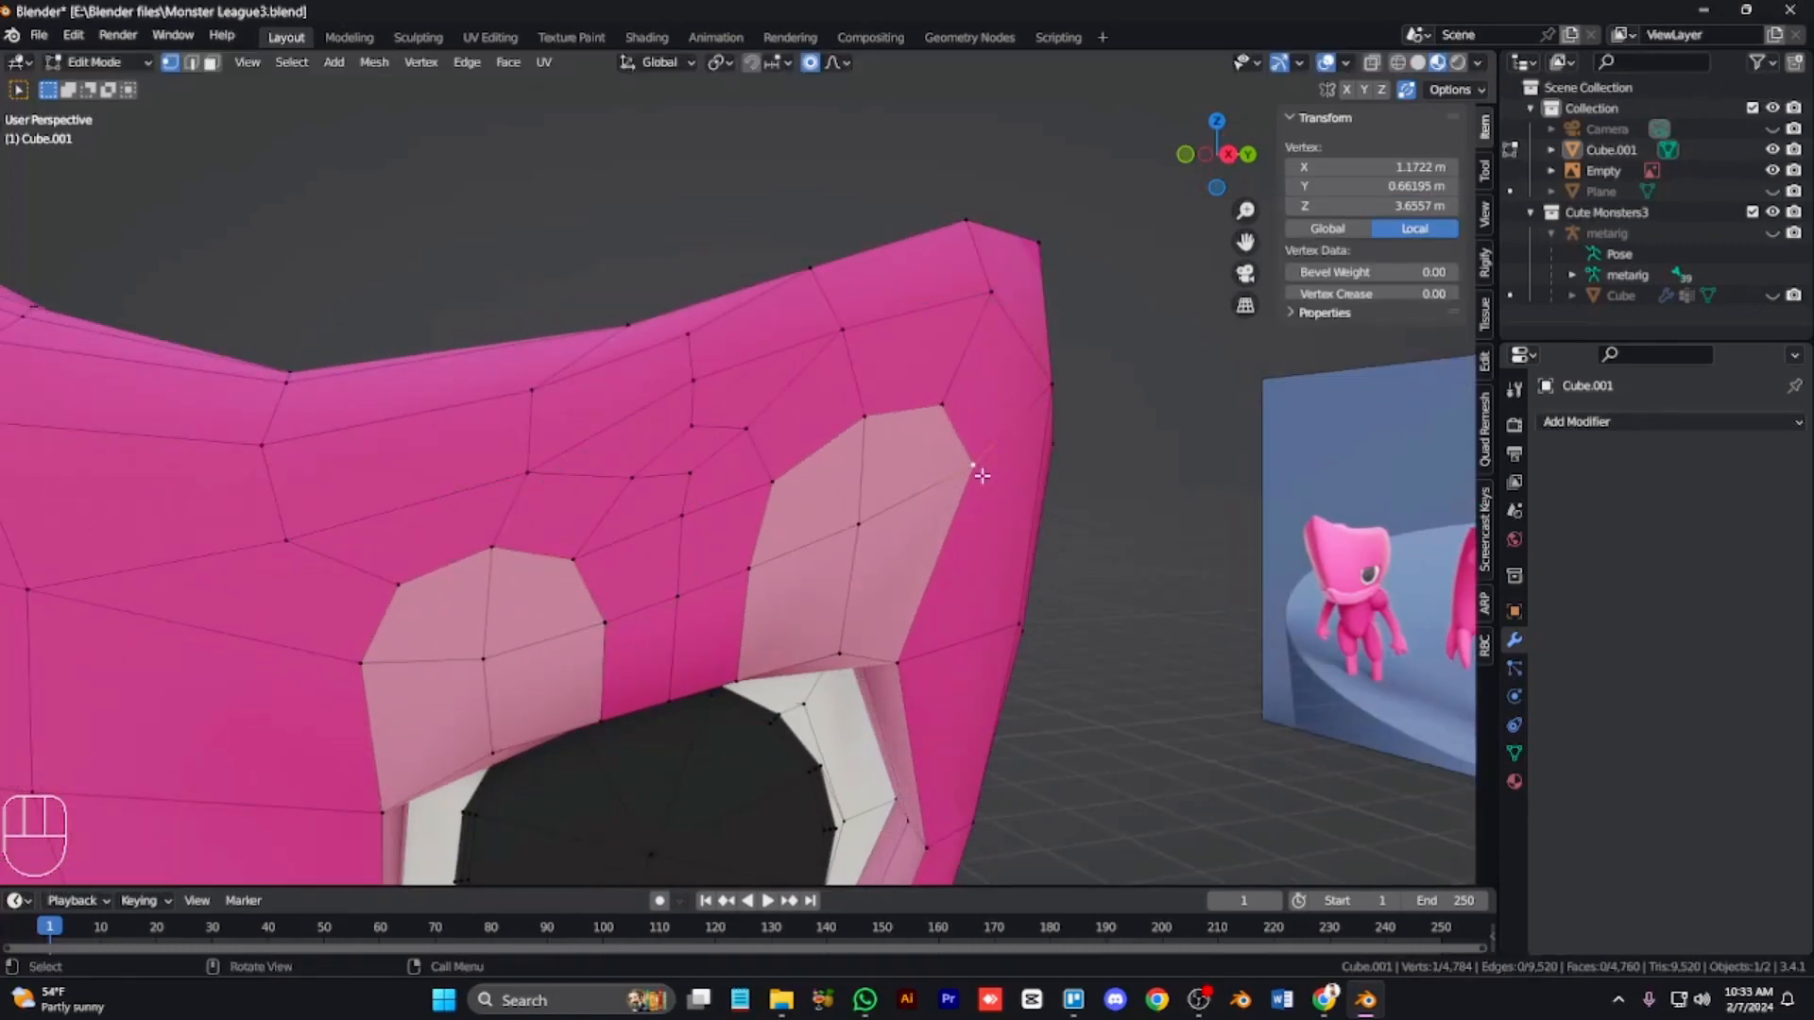
left_click(865, 415, "ctrl")
key("g")
left_click(952, 502)
Step: Examine the eye and brow area from several angles and leave Edit Mode
scroll(953, 502, "down", 3)
key("KP_6")
key("KP_2")
key("KP_2")
key("KP_Add")
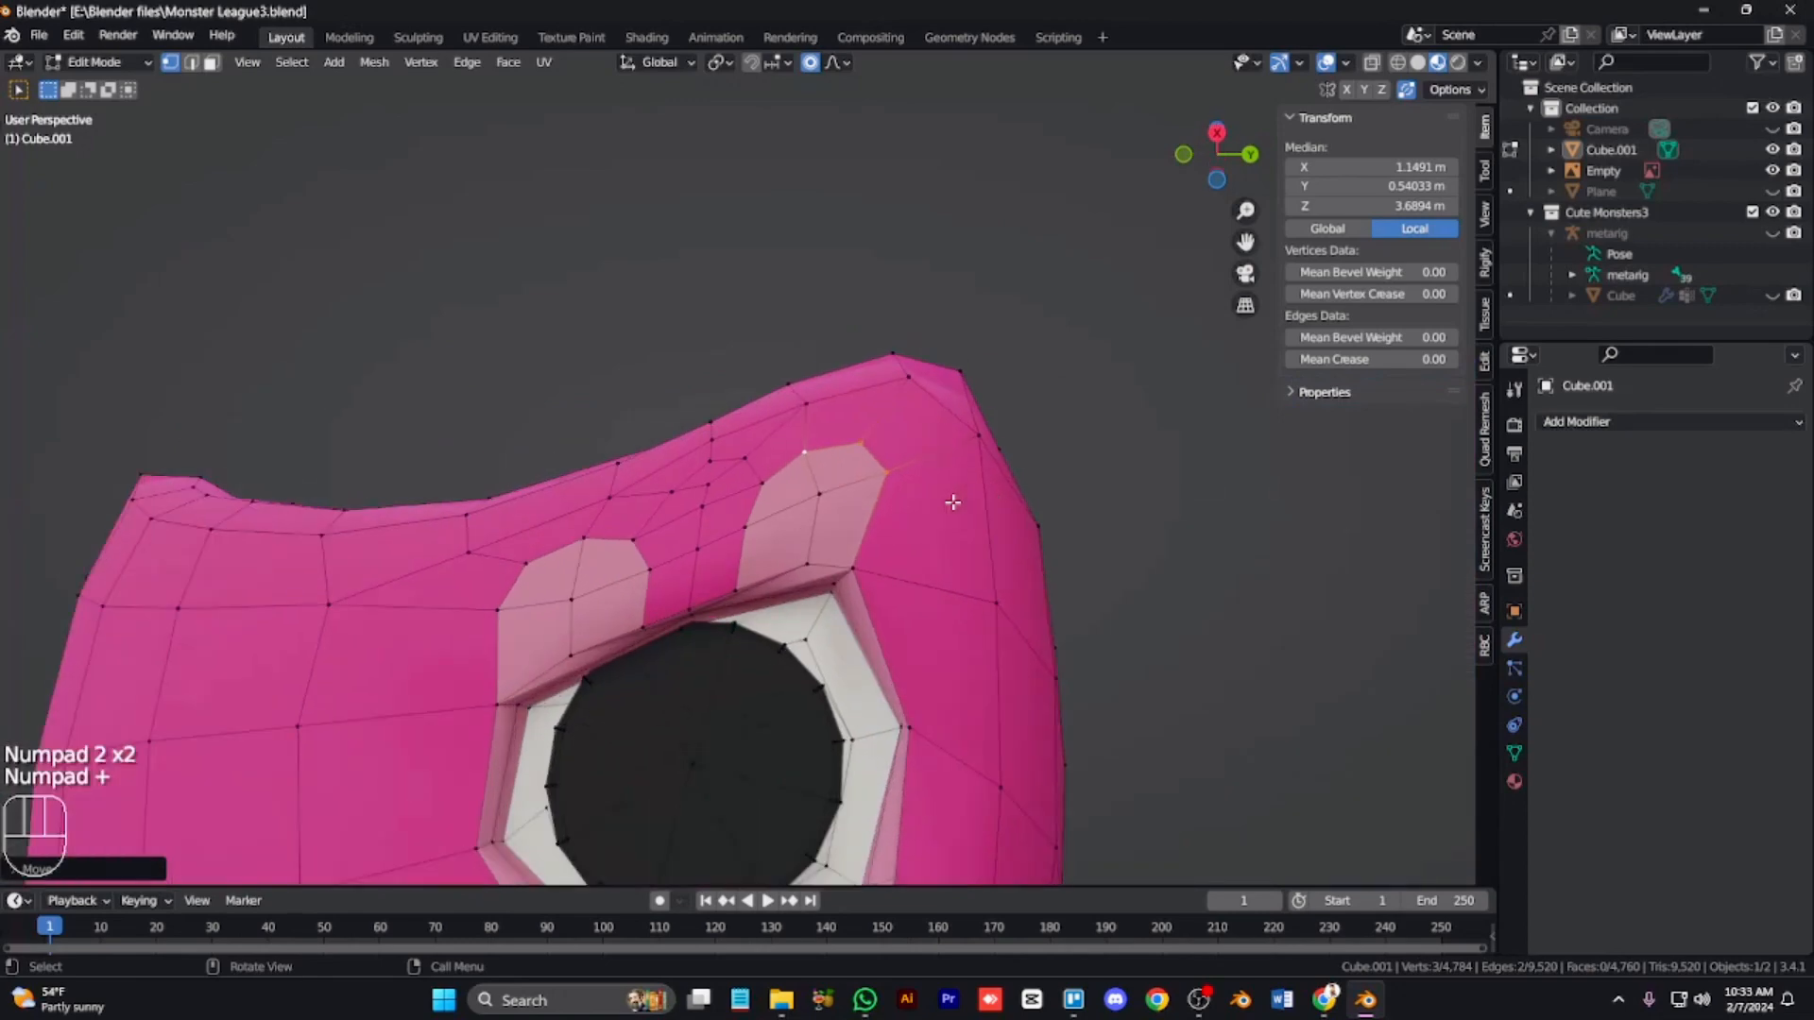
key("KP_Add")
key("KP_Add")
key("KP_2")
key("KP_2")
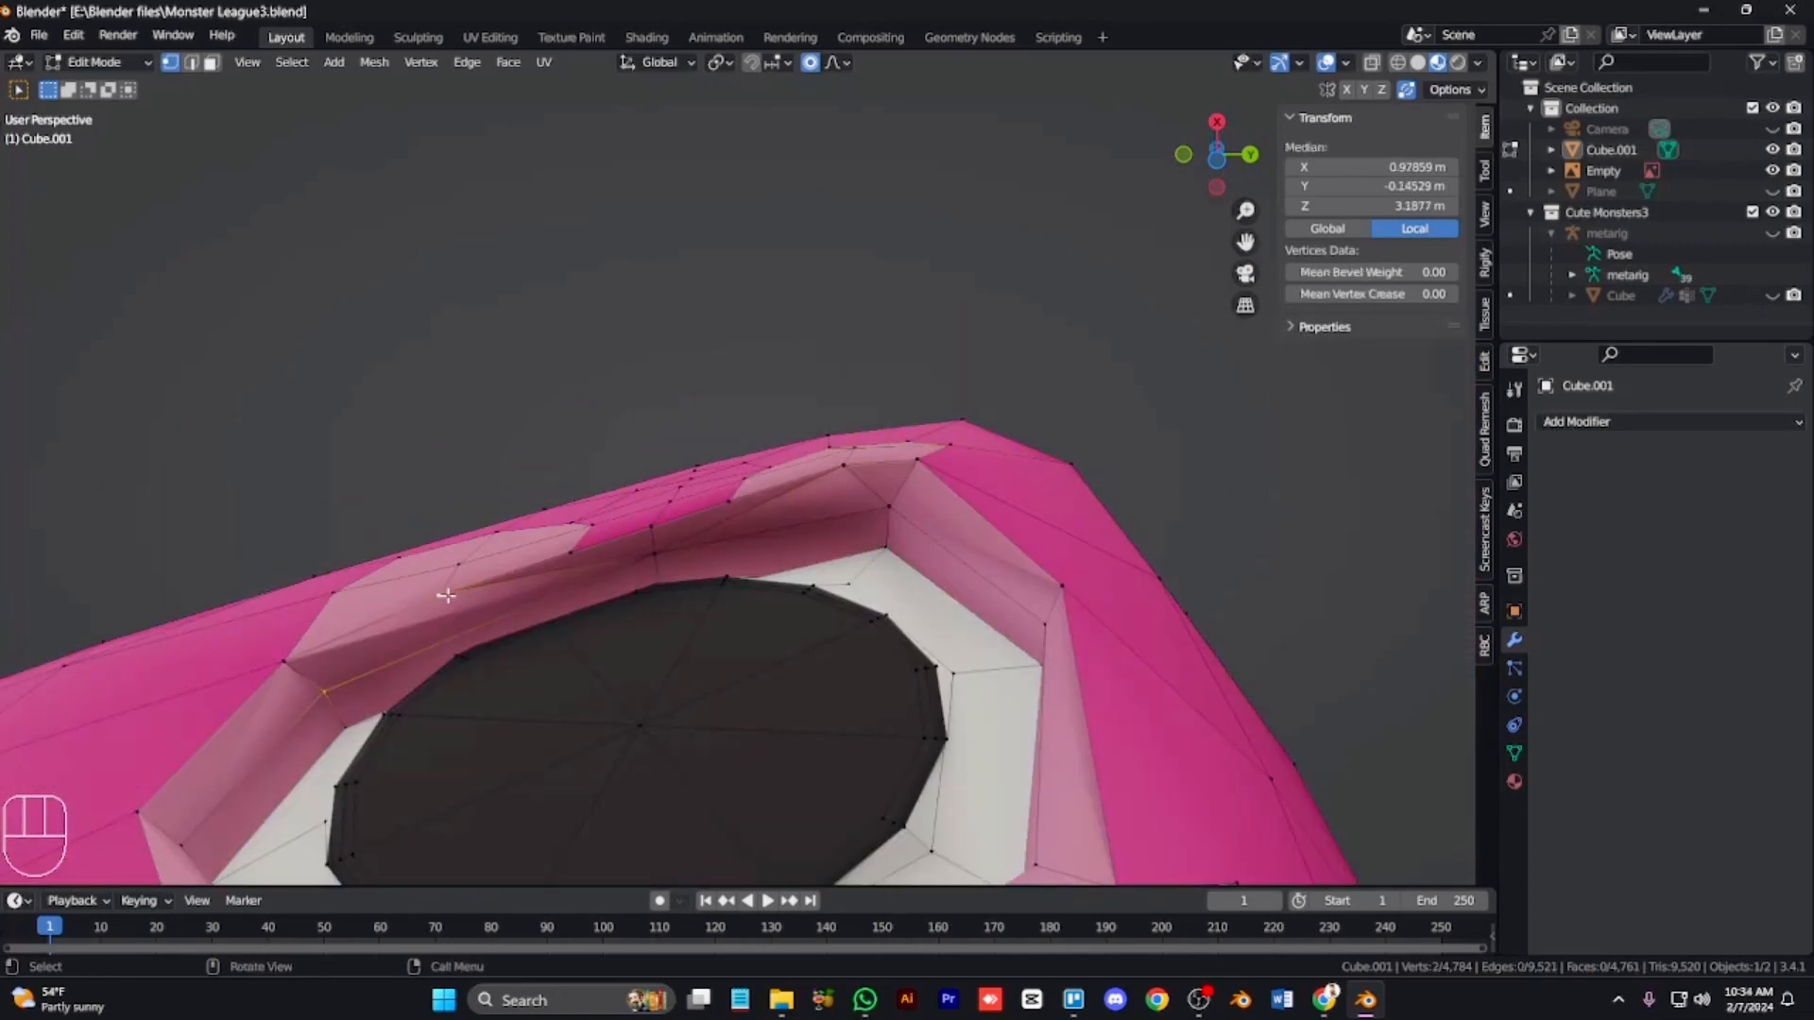
key("KP_8")
key("KP_8")
key("KP_8")
key("Tab")
key("KP_8")
key("KP_4")
key("KP_4")
key("KP_4")
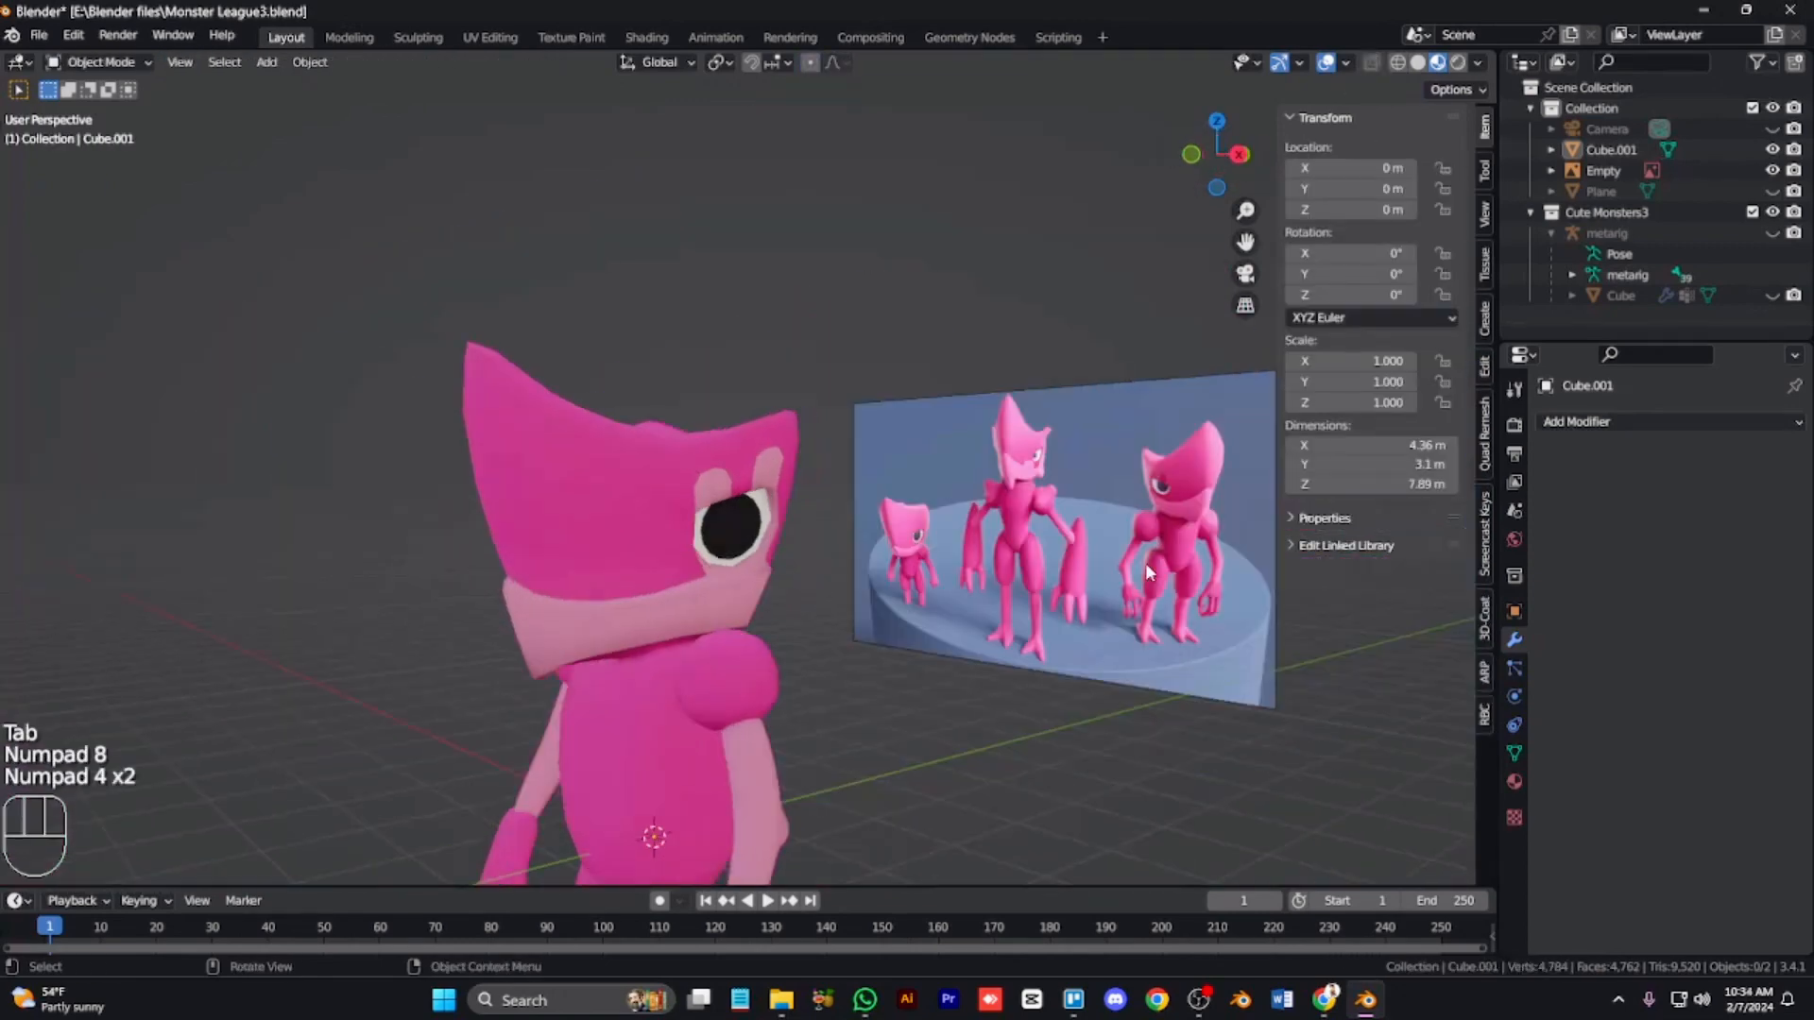
Step: Raise all of the monster mesh's geometry about 3.4 m in Edit Mode so its feet rest at the object origin
key("KP_1")
key("KP_Subtract")
key("KP_Subtract")
key("ctrl+KP_4")
key("ctrl+KP_4")
key("ctrl+KP_4")
key("ctrl+KP_4")
key("ctrl+KP_2")
key("ctrl+KP_2")
key("ctrl+KP_2")
key("ctrl+KP_2")
key("ctrl+KP_2")
left_click(836, 489)
key("Tab")
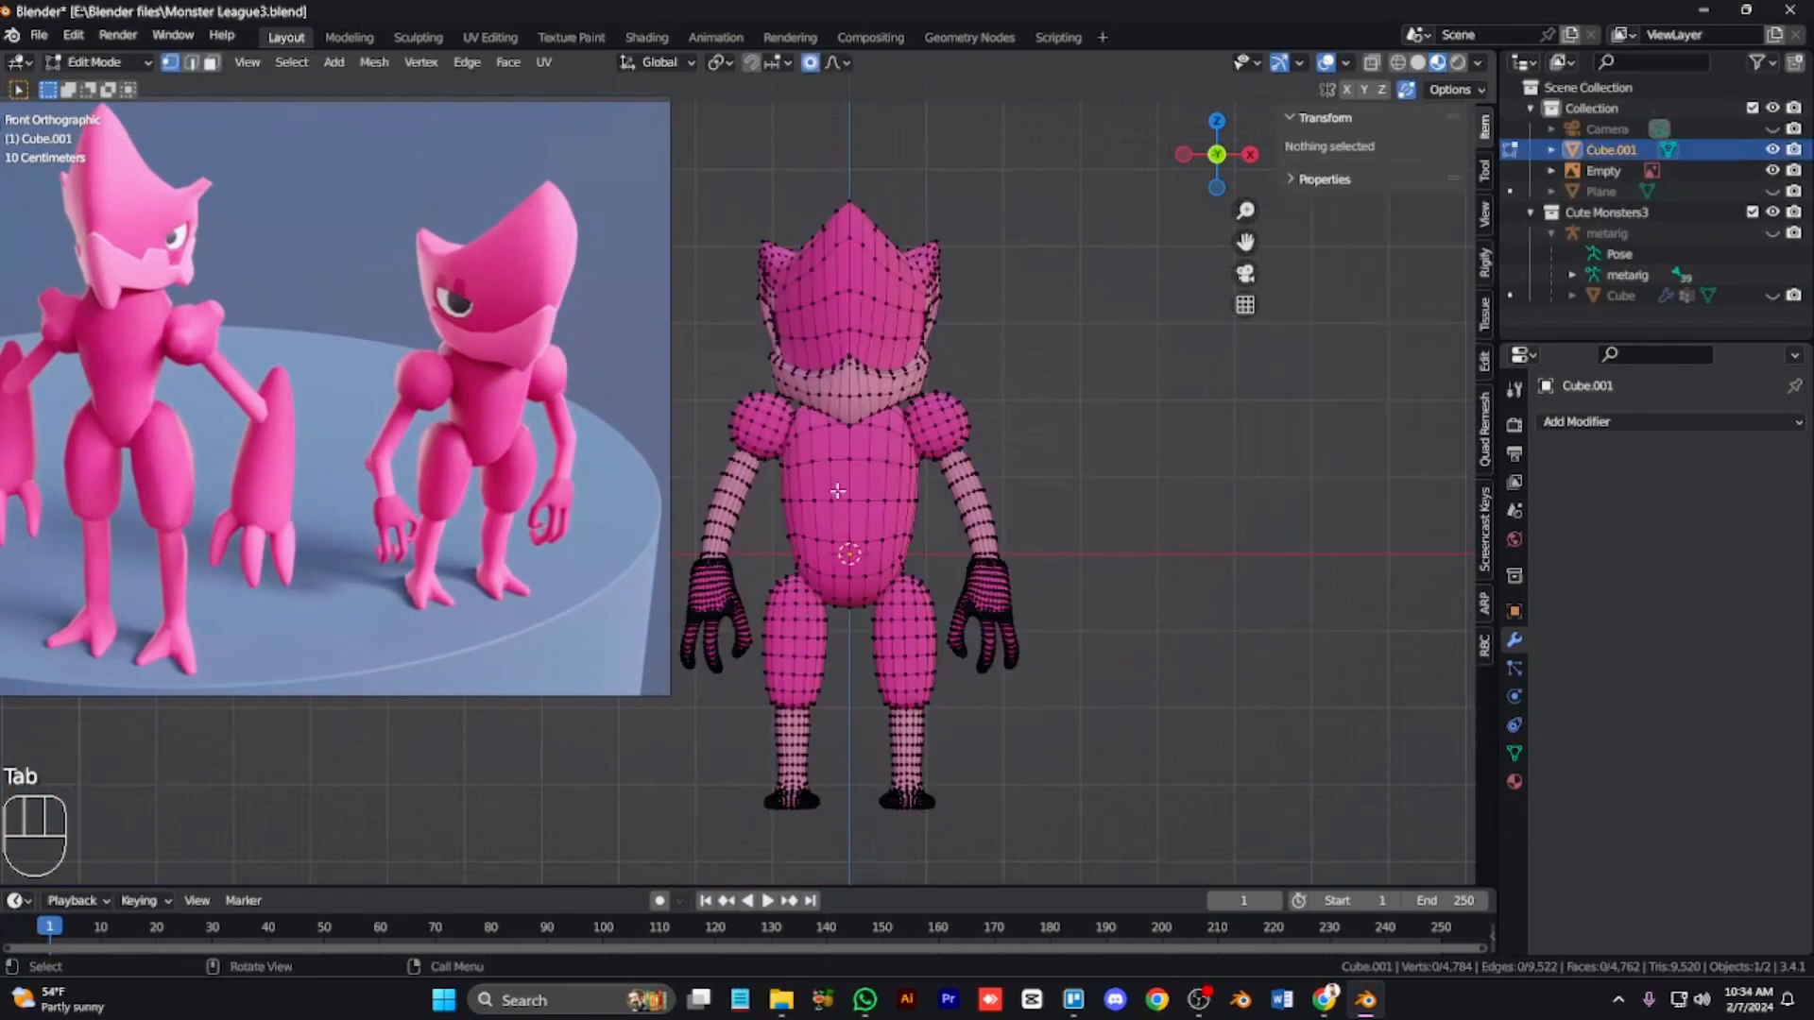
key("Tab")
key("ctrl+a")
left_click(837, 492)
key("Tab")
key("a")
key("g")
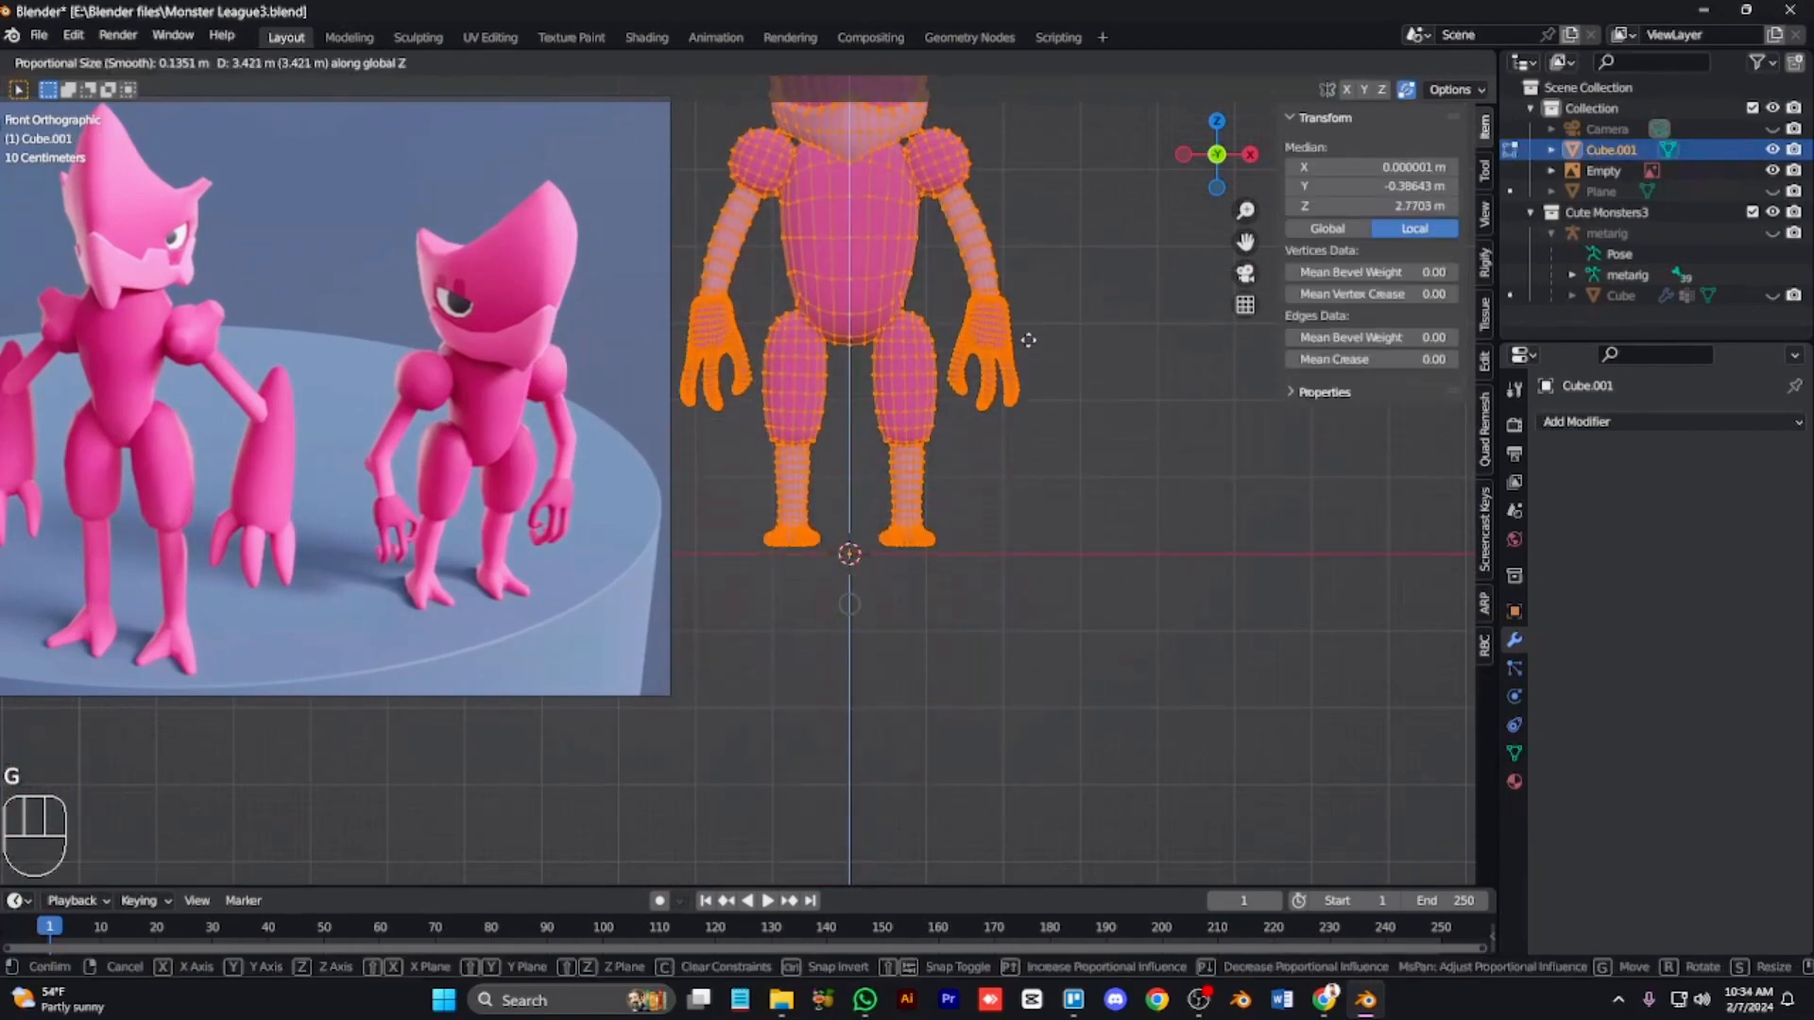
left_click(1031, 352)
key("Tab")
Step: Snap the metarig to the 3D cursor at the world origin
key("ctrl+KP_8")
key("ctrl+KP_8")
key("ctrl+KP_8")
key("ctrl+KP_8")
key("ctrl+KP_8")
key("ctrl+KP_8")
key("KP_Subtract")
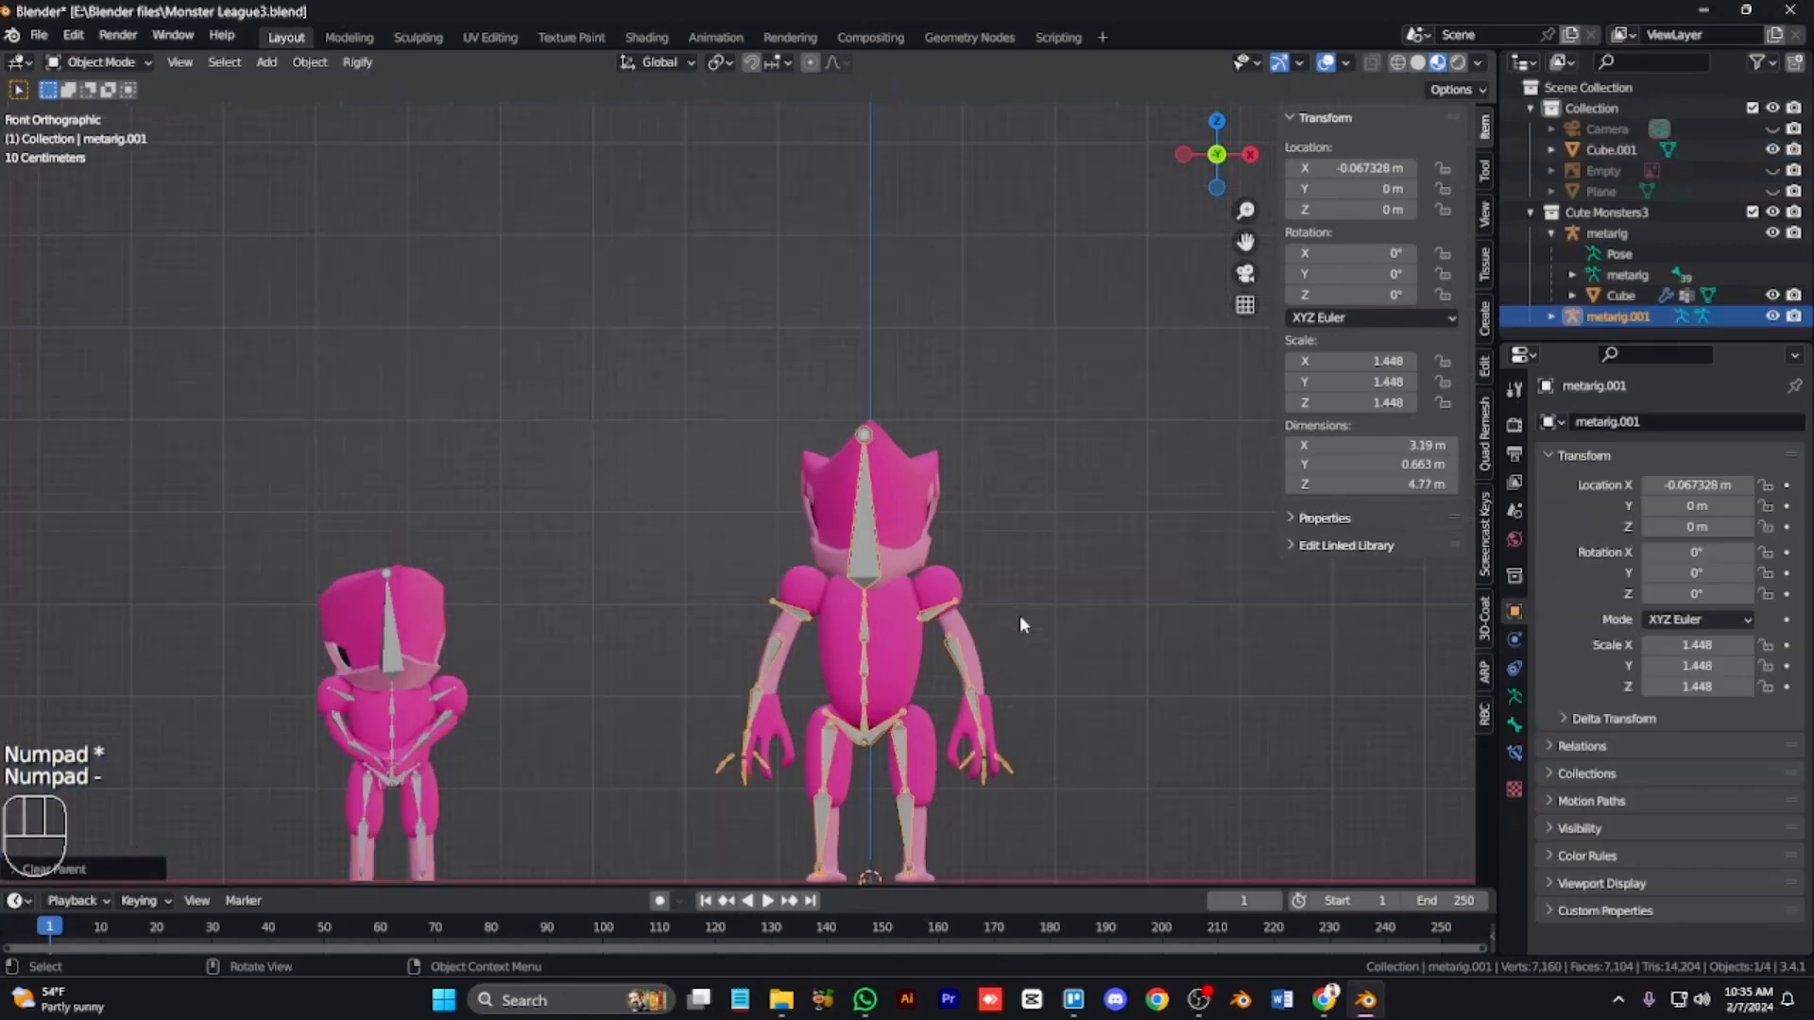
key("KP_Subtract")
key("ctrl+KP_2")
key("ctrl+KP_2")
key("ctrl+KP_2")
key("ctrl+KP_2")
key("h")
scroll(604, 689, "up", 2)
right_click(793, 588)
mouse_move(853, 593)
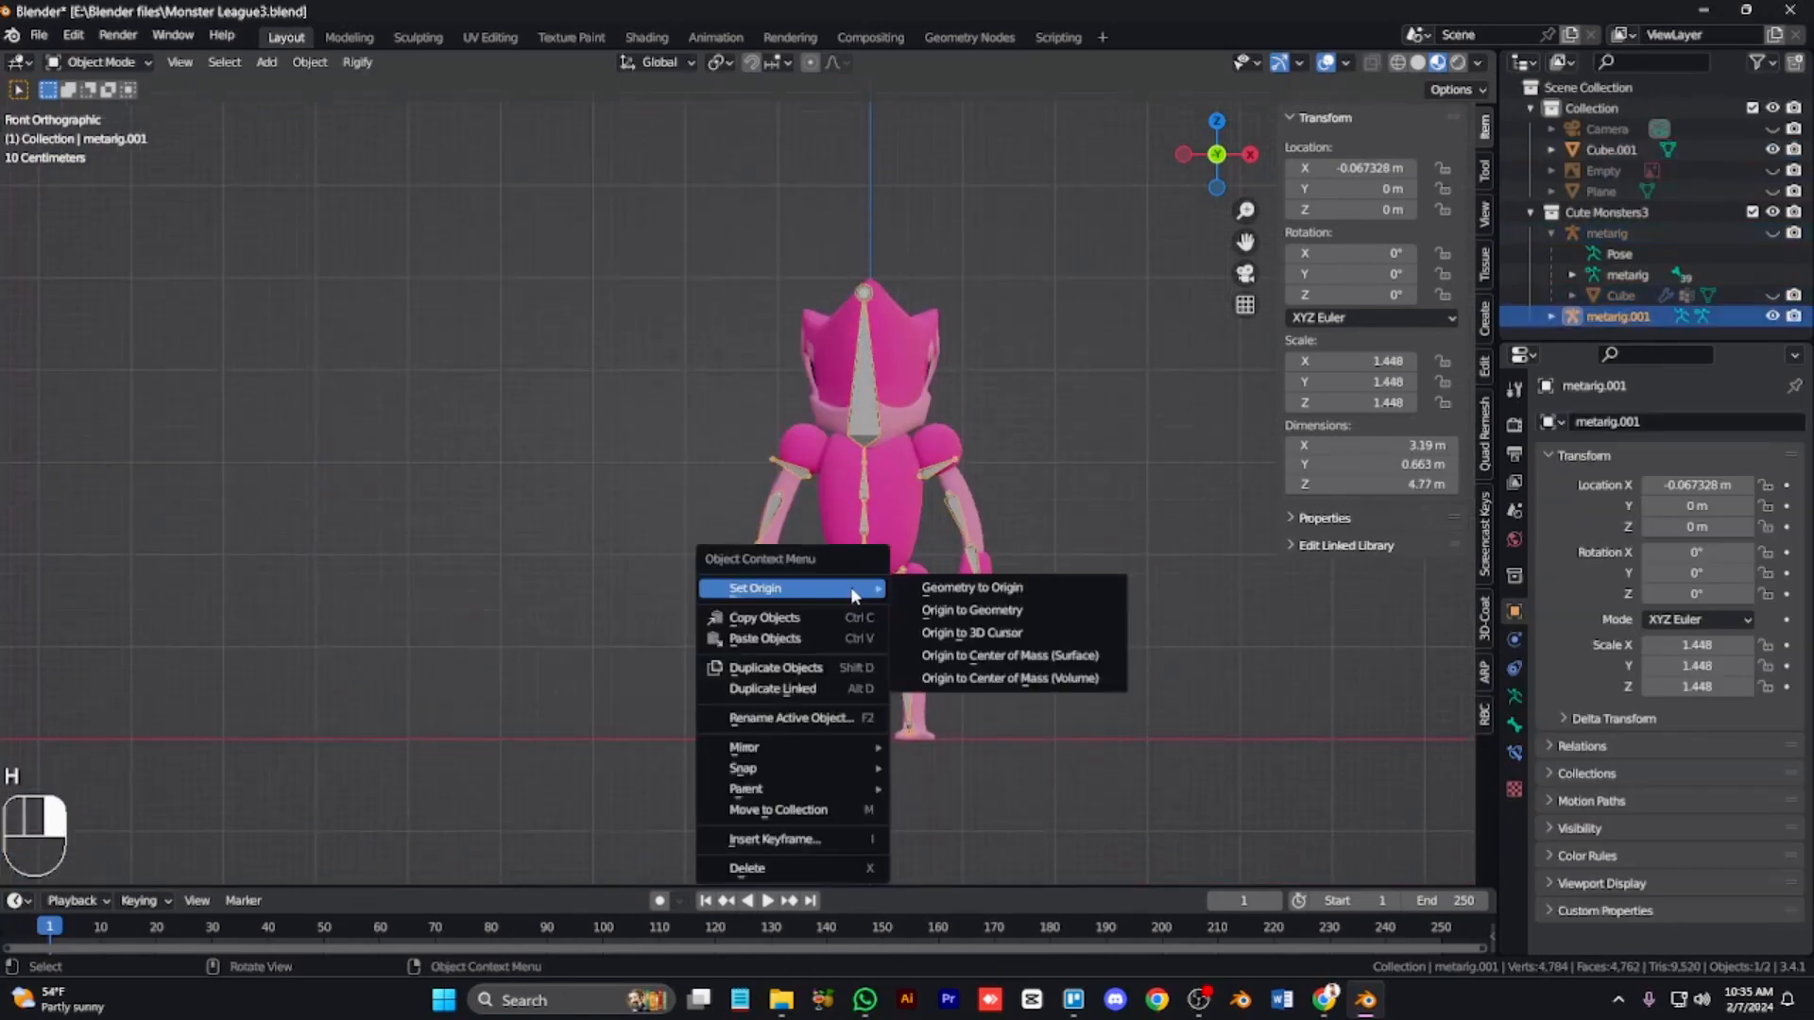
mouse_move(853, 769)
left_click(1027, 791)
Step: Enter the armature's Edit Mode with X-ray and move the pelvis bones up to the base of the torso
scroll(1041, 780, "up", 5)
key("ctrl+KP_6")
key("ctrl+KP_6")
key("ctrl+KP_6")
key("ctrl+KP_6")
key("ctrl+KP_6")
key("ctrl+KP_6")
key("ctrl+KP_6")
key("ctrl+KP_6")
key("ctrl+KP_6")
key("ctrl+KP_8")
key("ctrl+KP_8")
scroll(1041, 780, "down", 4)
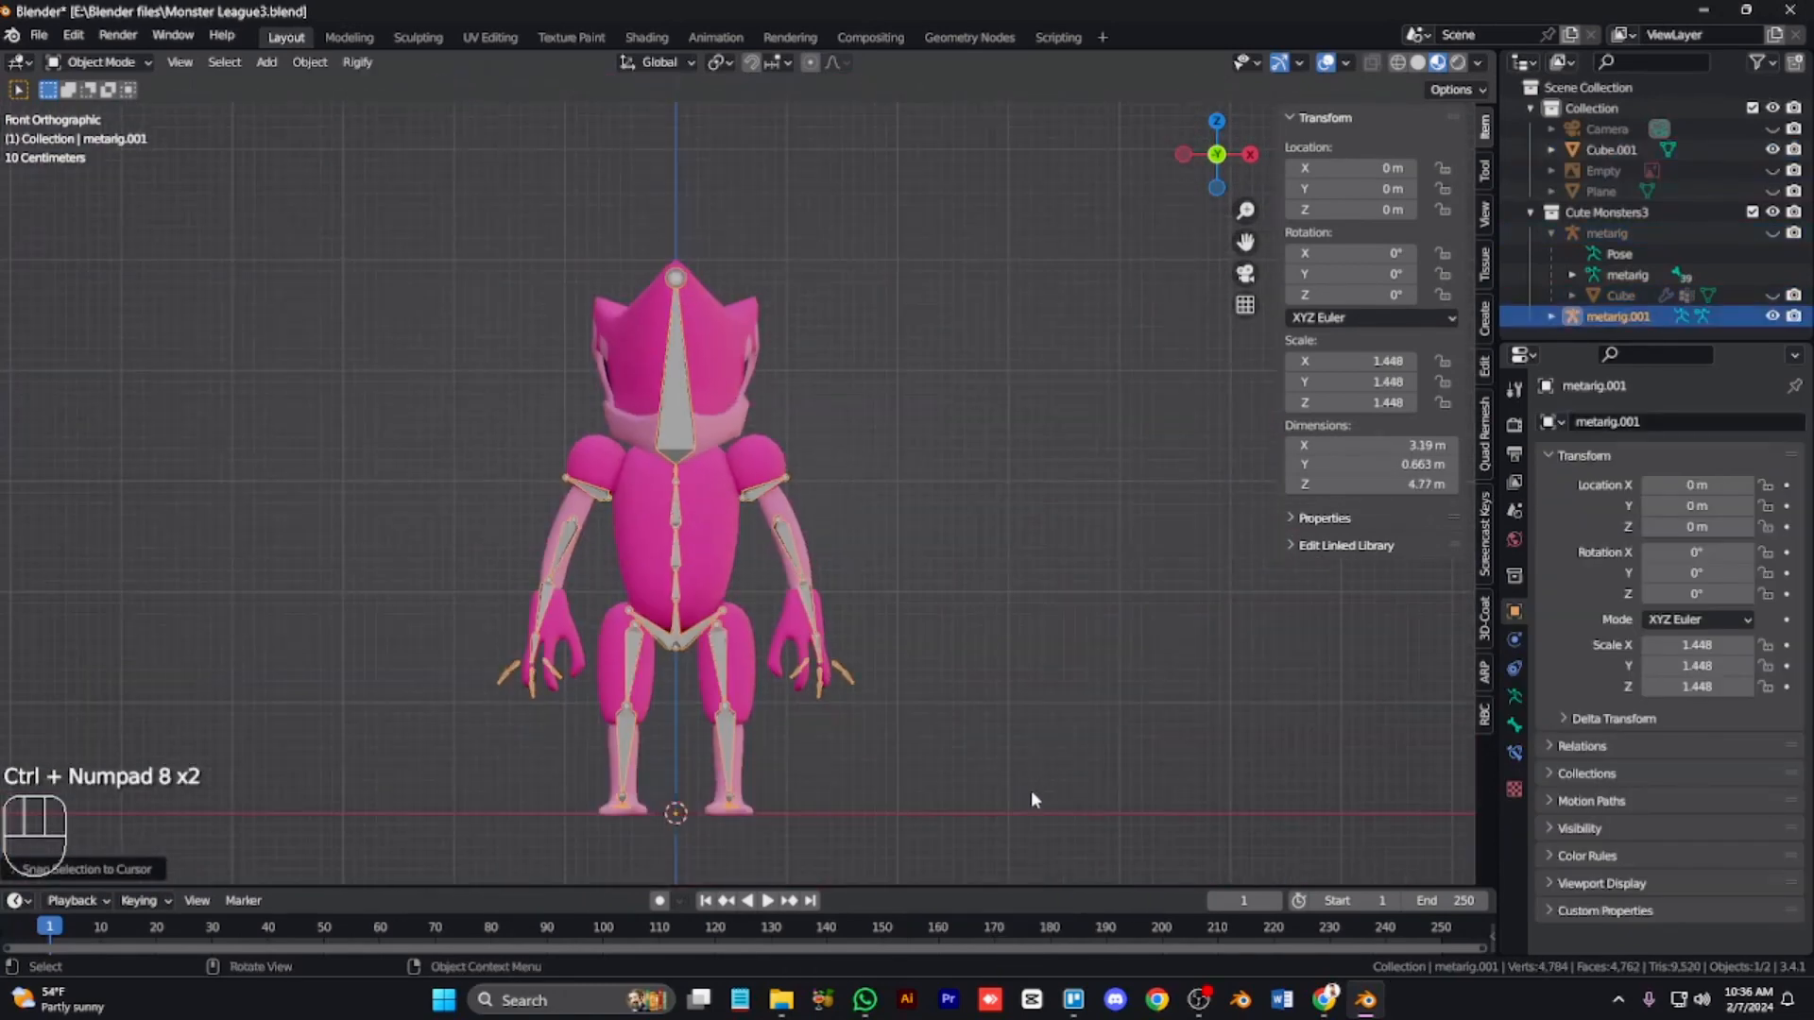
scroll(1032, 800, "up", 2)
key("Tab")
key("ctrl+KP_2")
key("ctrl+KP_2")
key("ctrl+KP_2")
key("ctrl+KP_2")
key("KP_3")
key("KP_1")
key("alt+z")
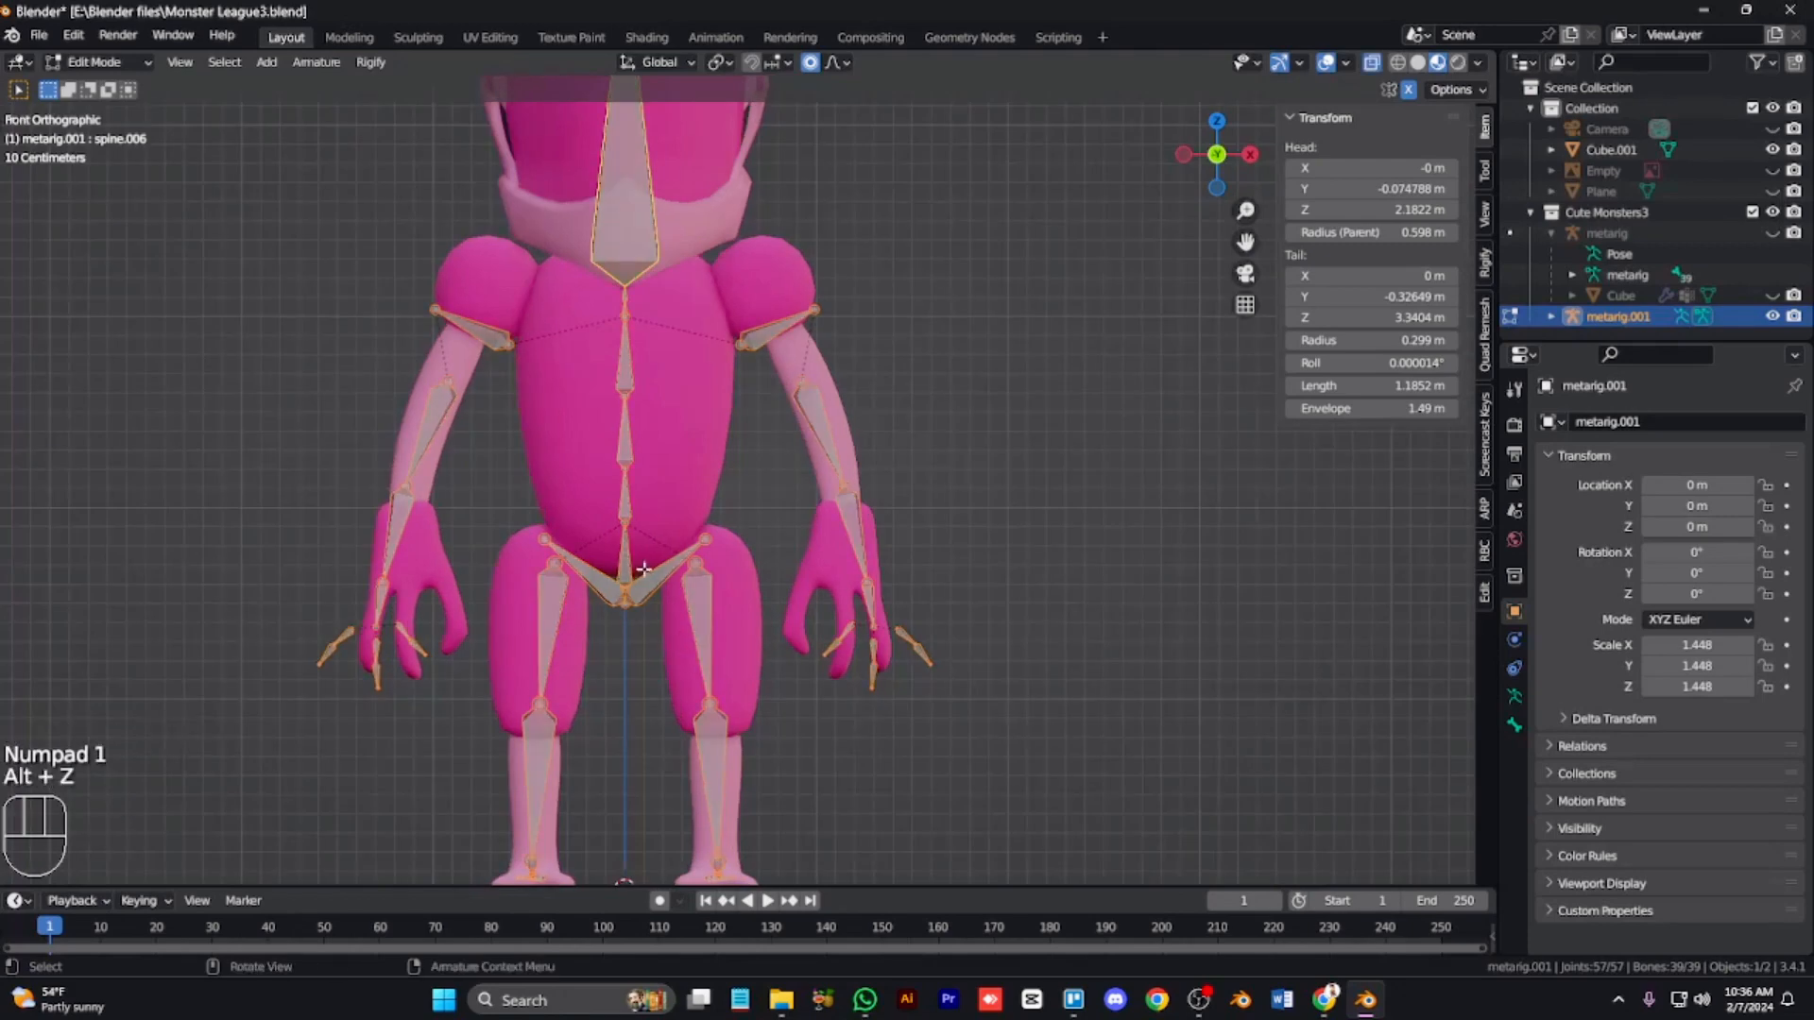
left_click(644, 591, "shift")
key("g")
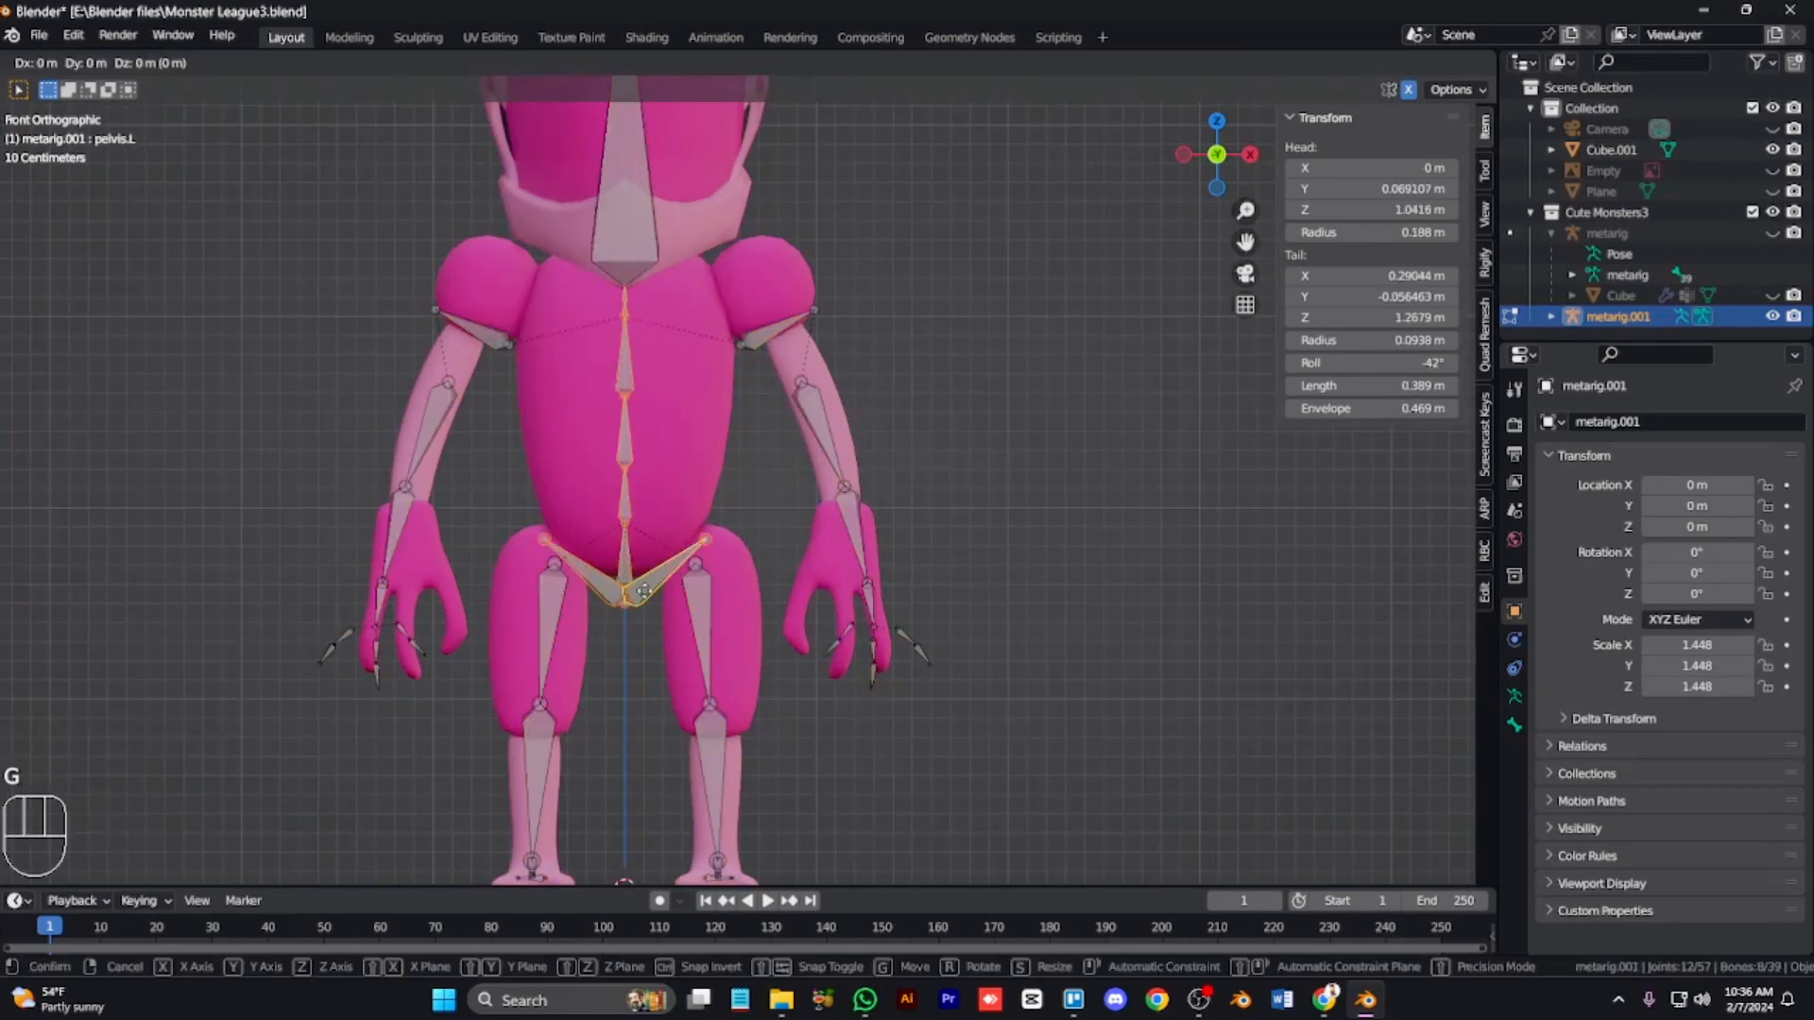
left_click(622, 450)
Step: Reposition the left thigh's head and knee joint to fit inside the leg
left_click(698, 565)
key("g")
left_click(711, 549)
left_click(718, 693)
key("g")
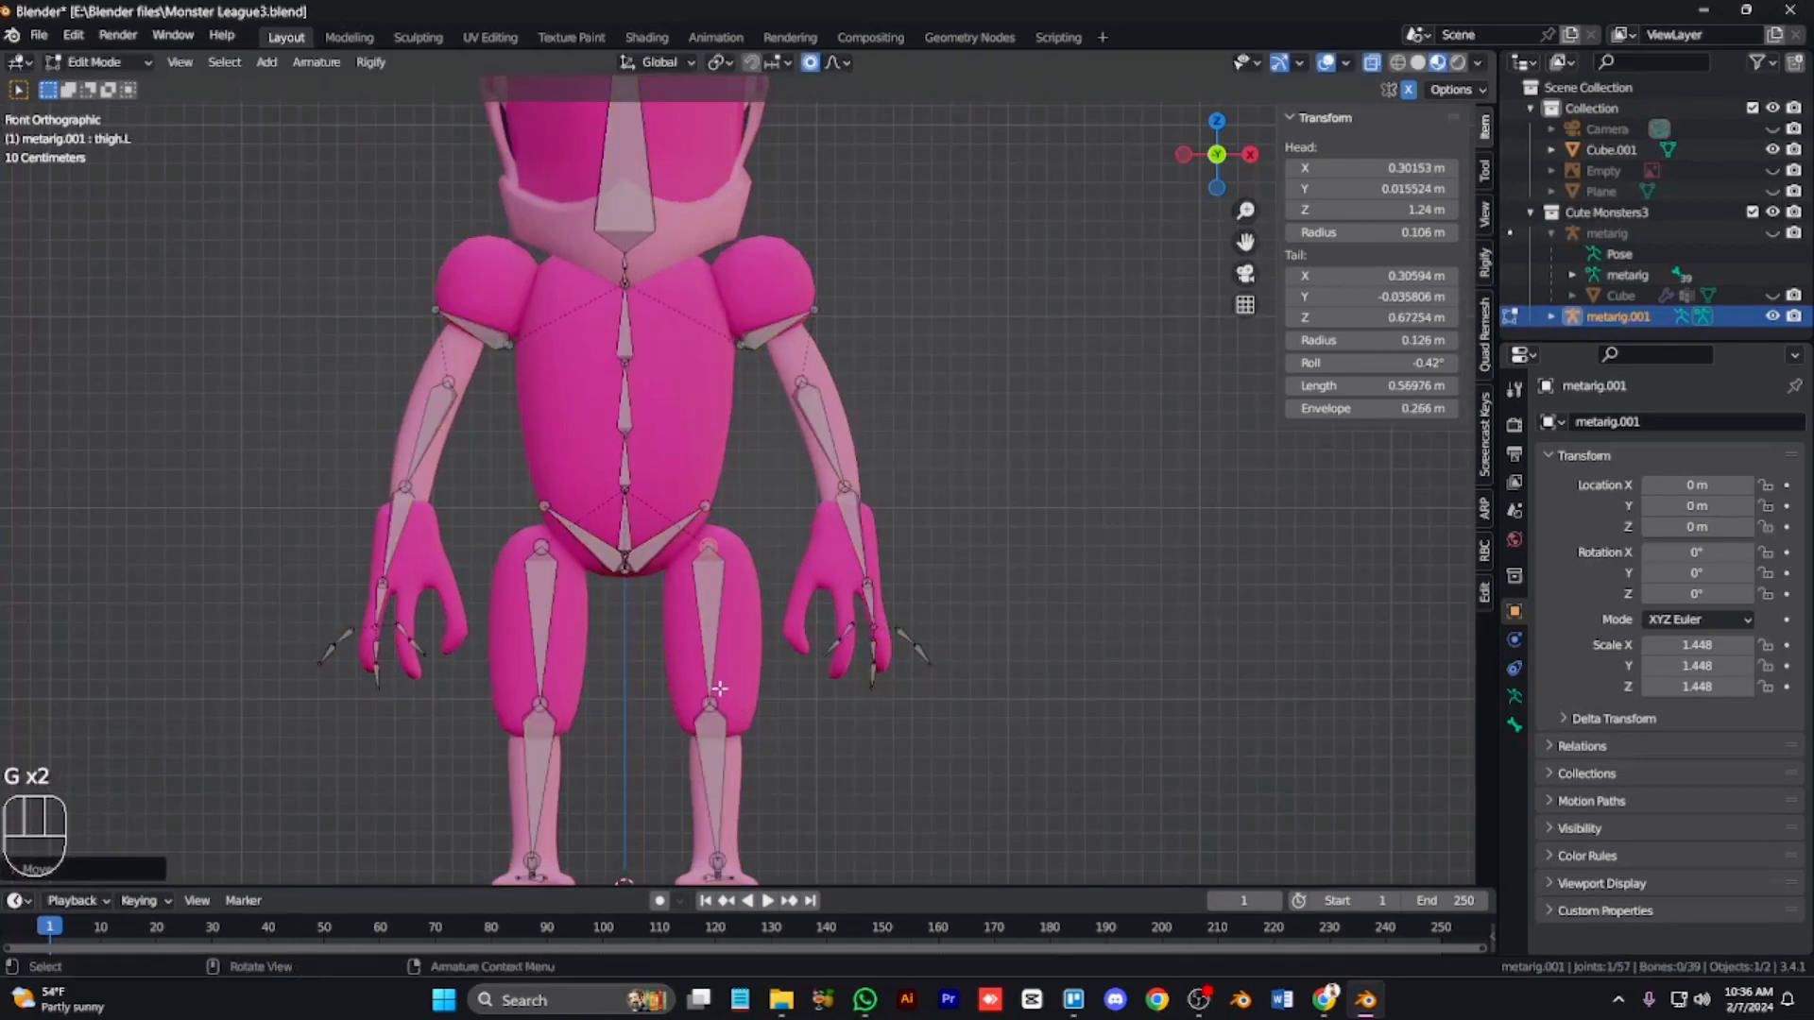
left_click(732, 707)
Step: In side view, move the selected left ankle joints down into the foot
key("g")
key("KP_3")
key("ctrl+KP_2")
key("ctrl+KP_2")
key("ctrl+KP_2")
key("ctrl+KP_2")
key("ctrl+KP_2")
key("ctrl+KP_4")
key("ctrl+KP_4")
key("KP_Add")
key("KP_Add")
key("KP_Add")
key("KP_Add")
key("ctrl+KP_2")
key("ctrl+KP_2")
key("ctrl+KP_2")
key("ctrl+KP_2")
key("ctrl+KP_2")
key("ctrl+KP_2")
key("ctrl+KP_2")
key("ctrl+KP_2")
left_click_drag(791, 546, 1183, 711)
key("g")
left_click(1065, 736)
Step: Adjust the left heel, foot and toe bone joints to follow the foot's shape
left_click_drag(604, 519, 865, 652)
key("g")
left_click(879, 653)
key("g")
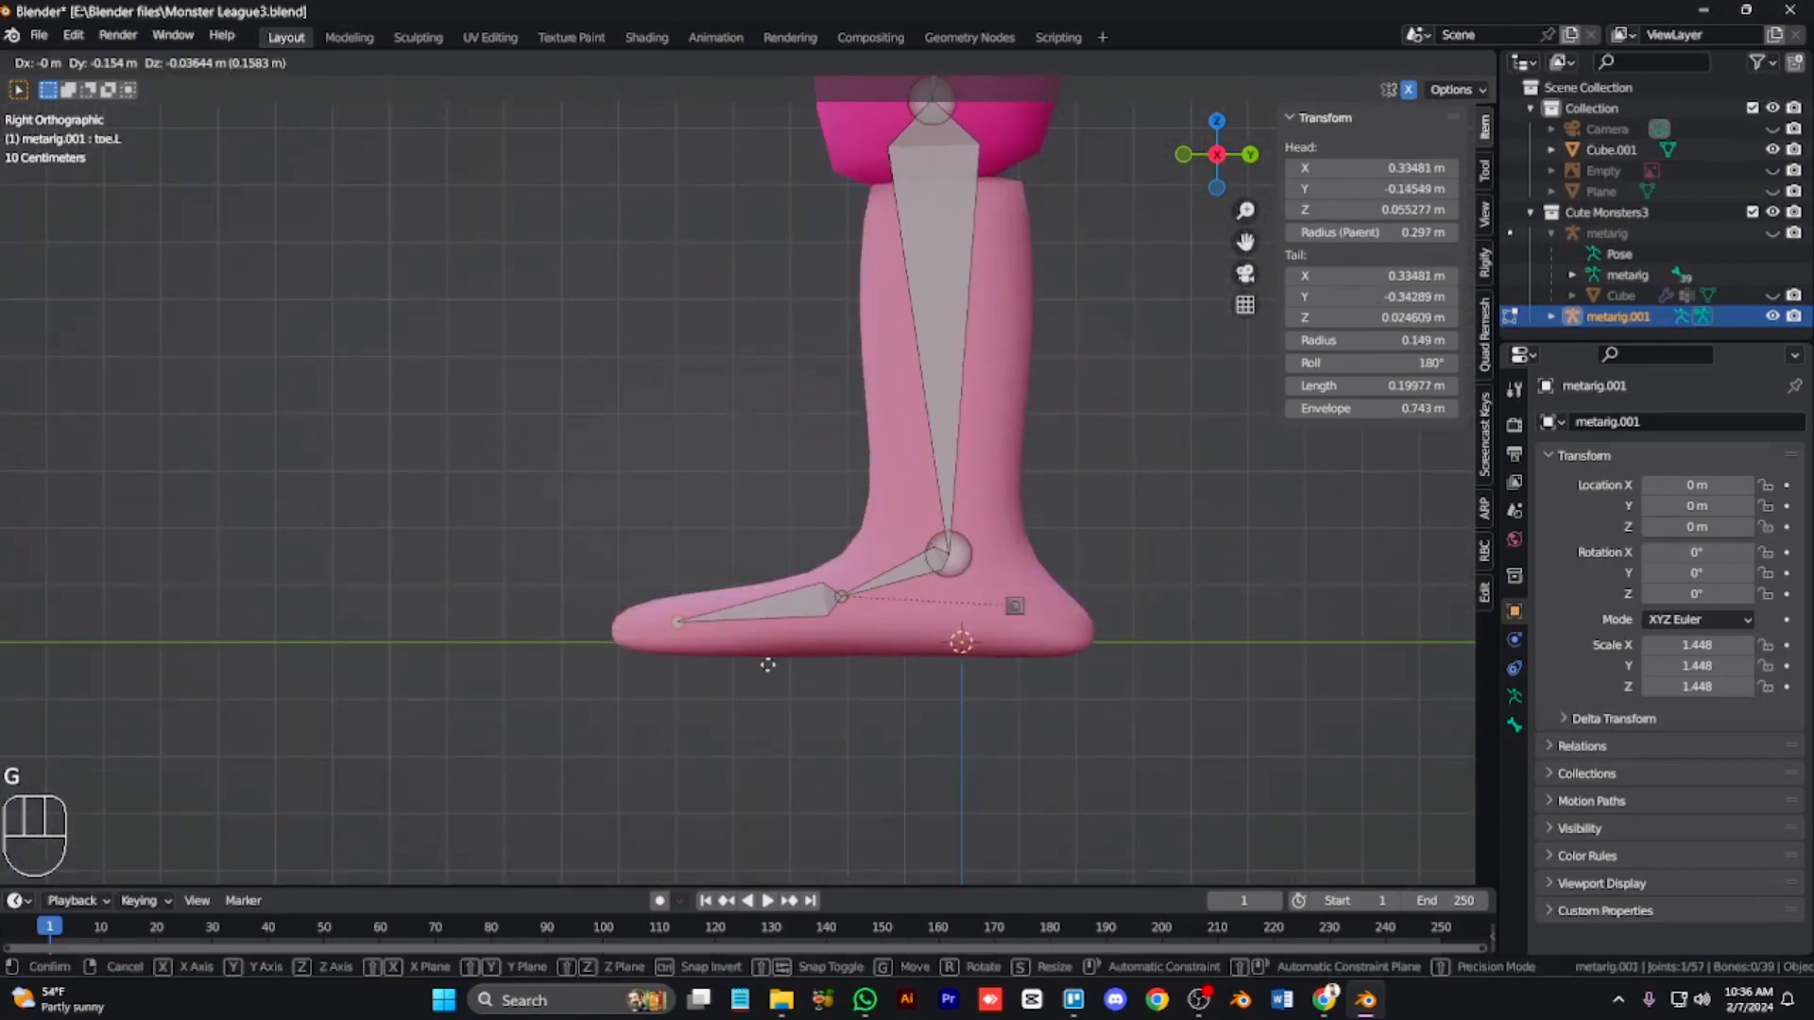
left_click(755, 662)
left_click(852, 605)
key("g")
left_click(885, 632)
left_click(994, 592)
left_click(1102, 659)
Step: Move the left toe bone's tip into one of the foot's two toe lobes
key("KP_8")
key("KP_4")
key("KP_4")
key("KP_4")
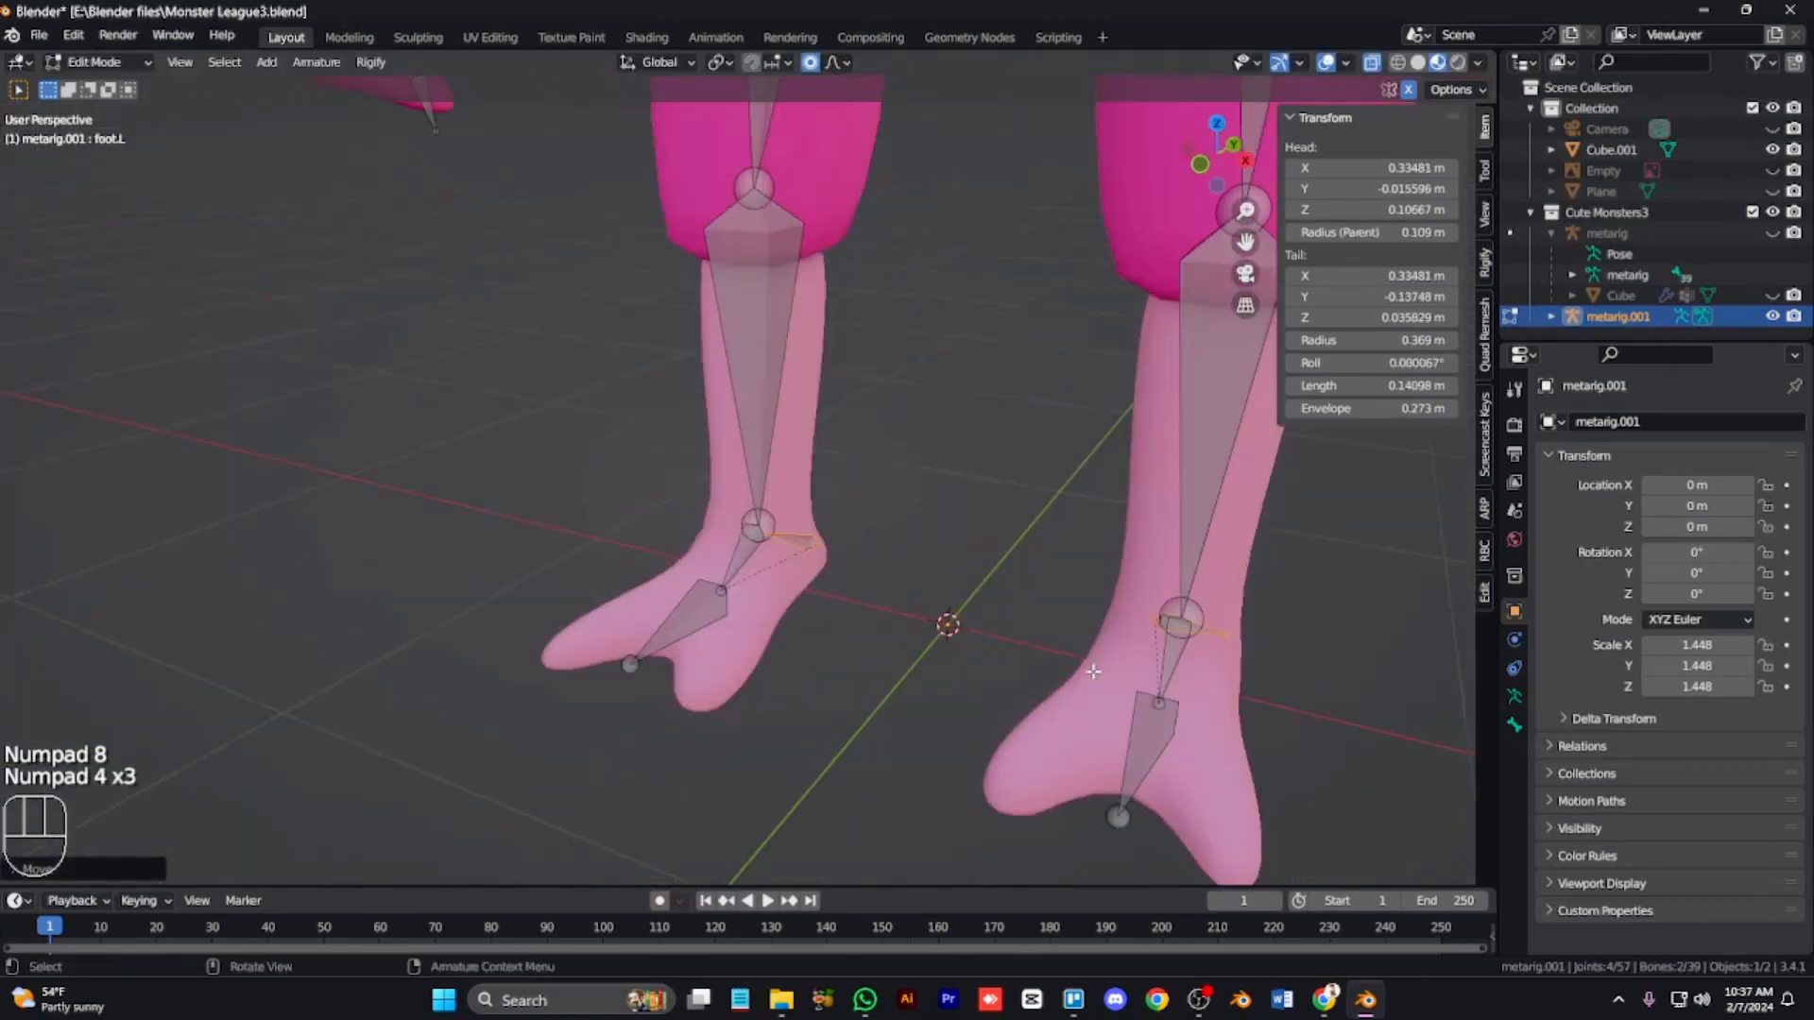
key("KP_4")
key("KP_7")
key("KP_9")
key("KP_8")
key("KP_8")
key("KP_8")
key("KP_8")
key("KP_8")
key("KP_8")
key("KP_8")
key("KP_Subtract")
key("ctrl+KP_2")
key("ctrl+KP_6")
key("ctrl+KP_6")
key("ctrl+KP_6")
key("ctrl+KP_2")
key("ctrl+KP_2")
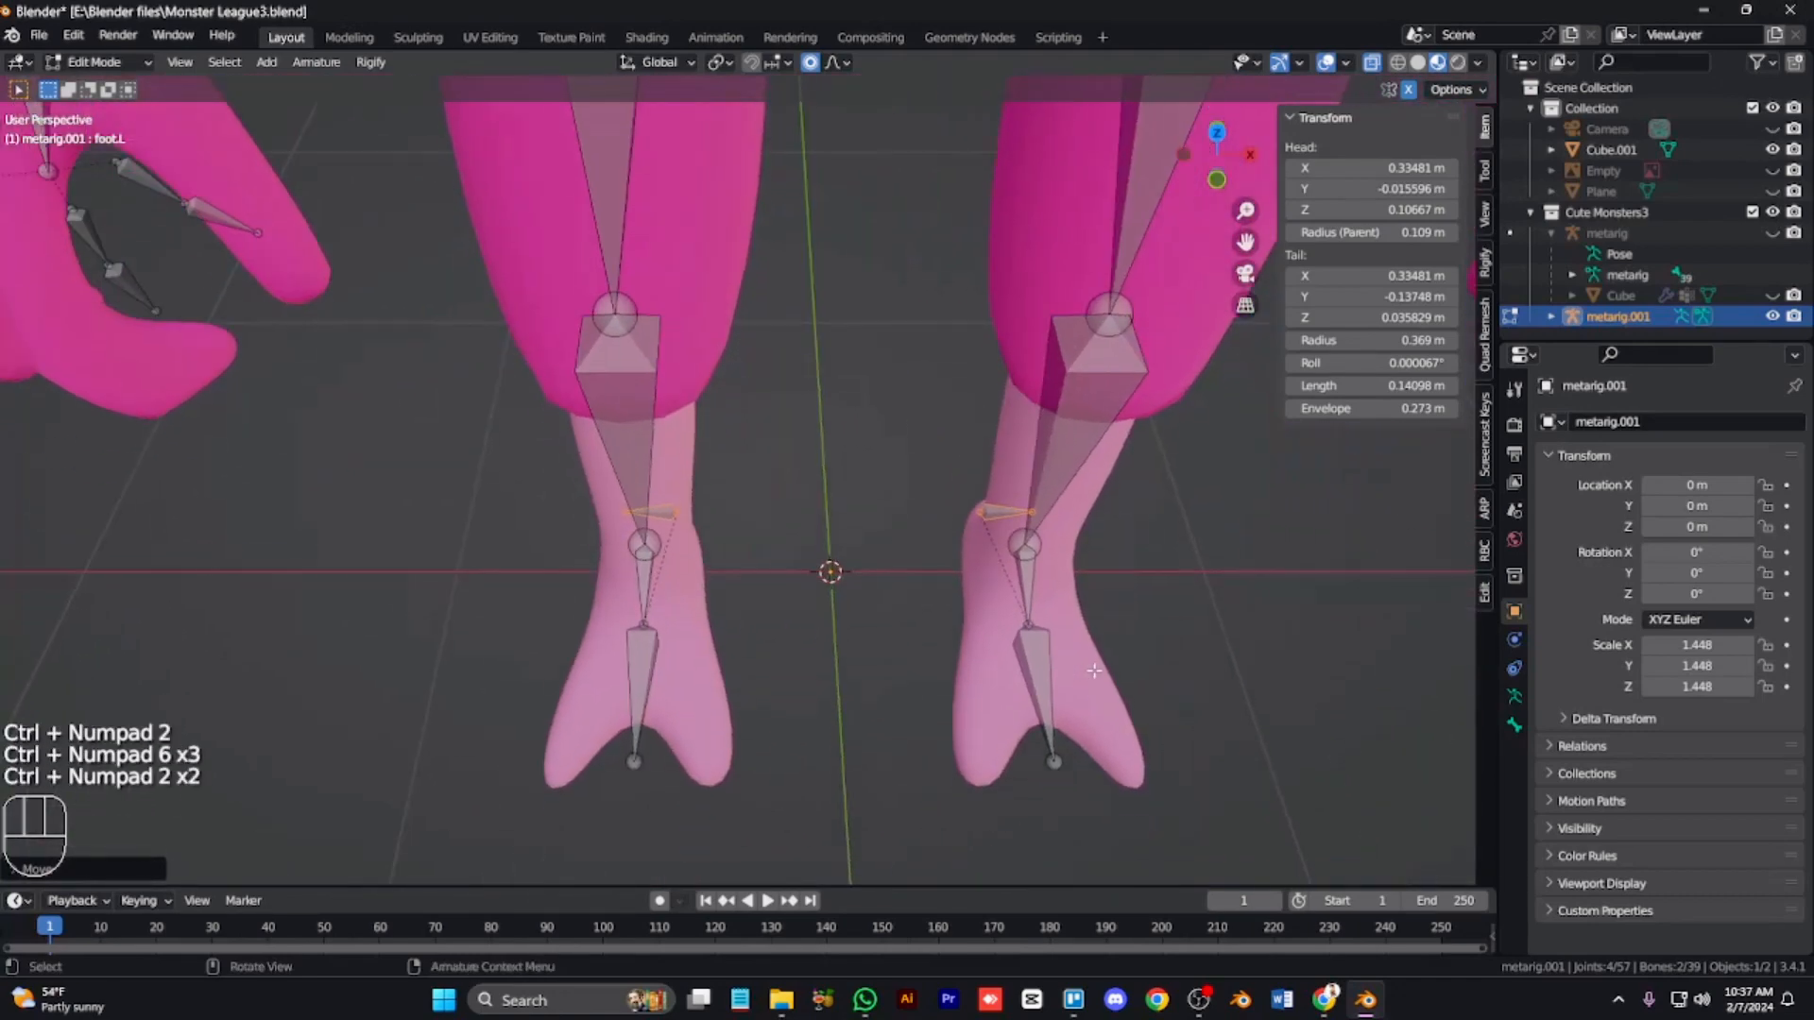
key("g")
left_click(1092, 764)
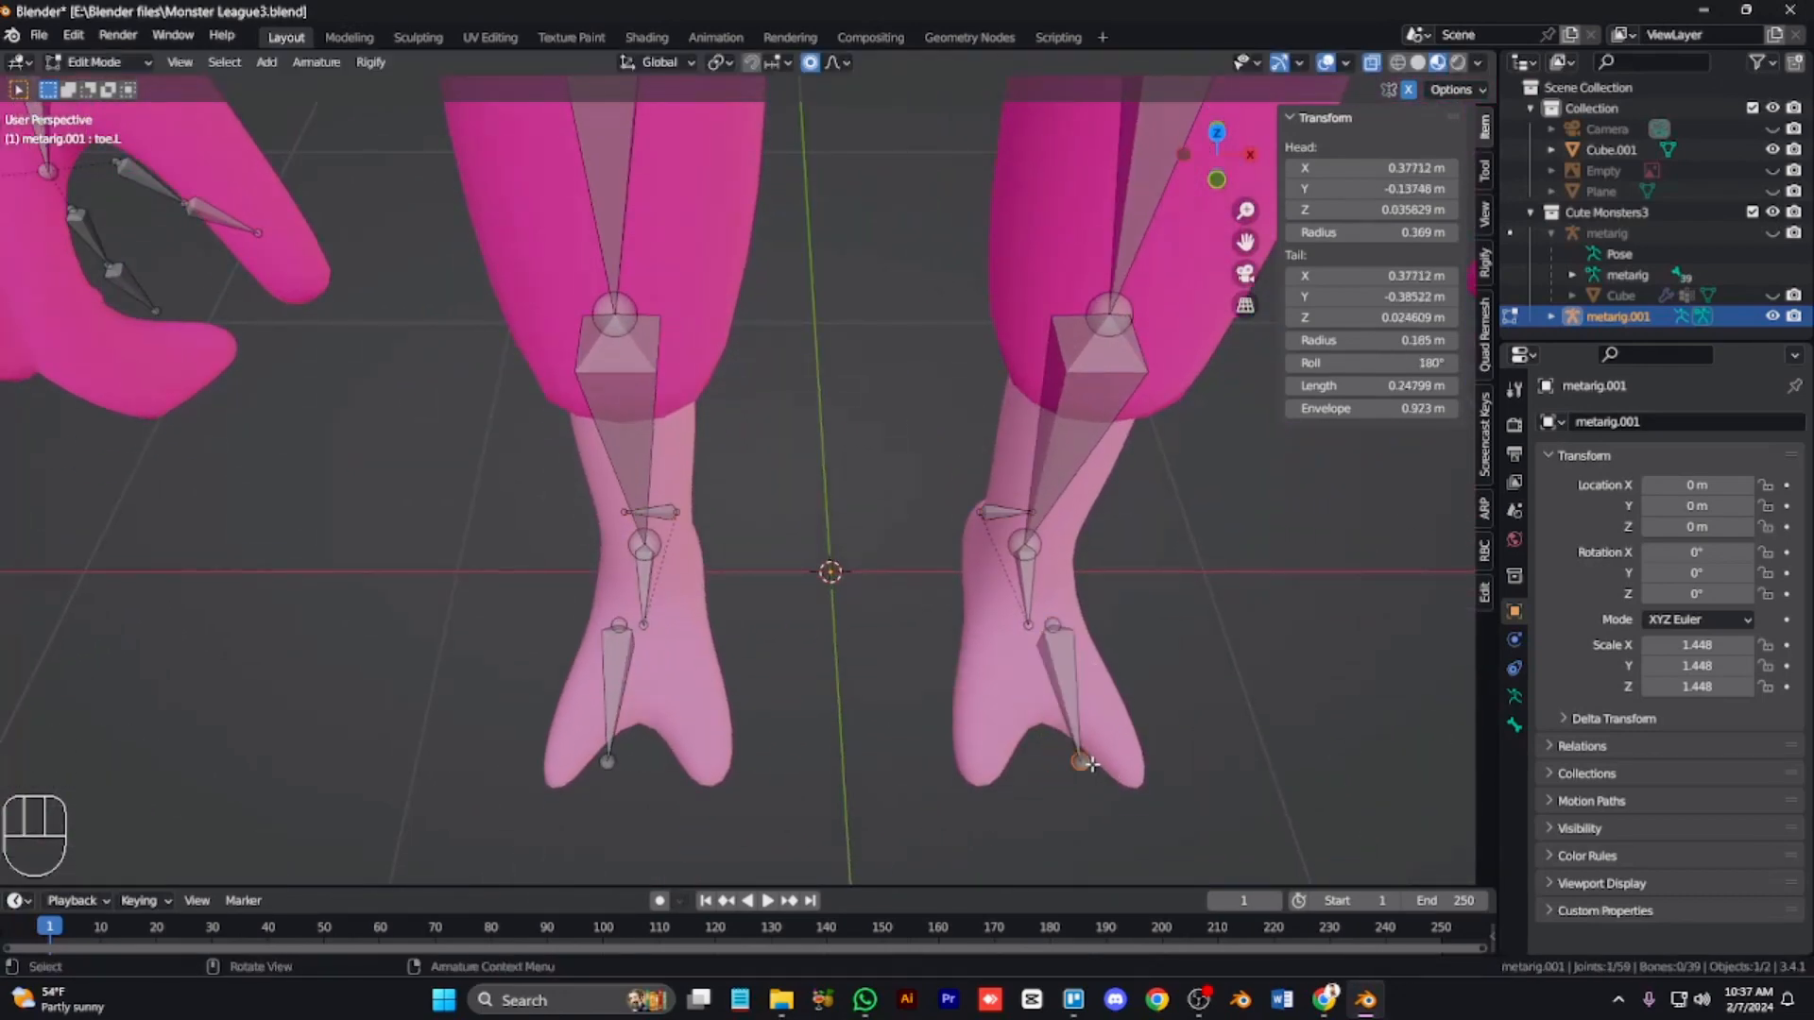
left_click(1131, 781)
Step: Duplicate the left toe bone and place the copy into the foot's second toe lobe
key("KP_8")
key("KP_8")
key("KP_2")
key("KP_7")
key("KP_9")
key("alt+z")
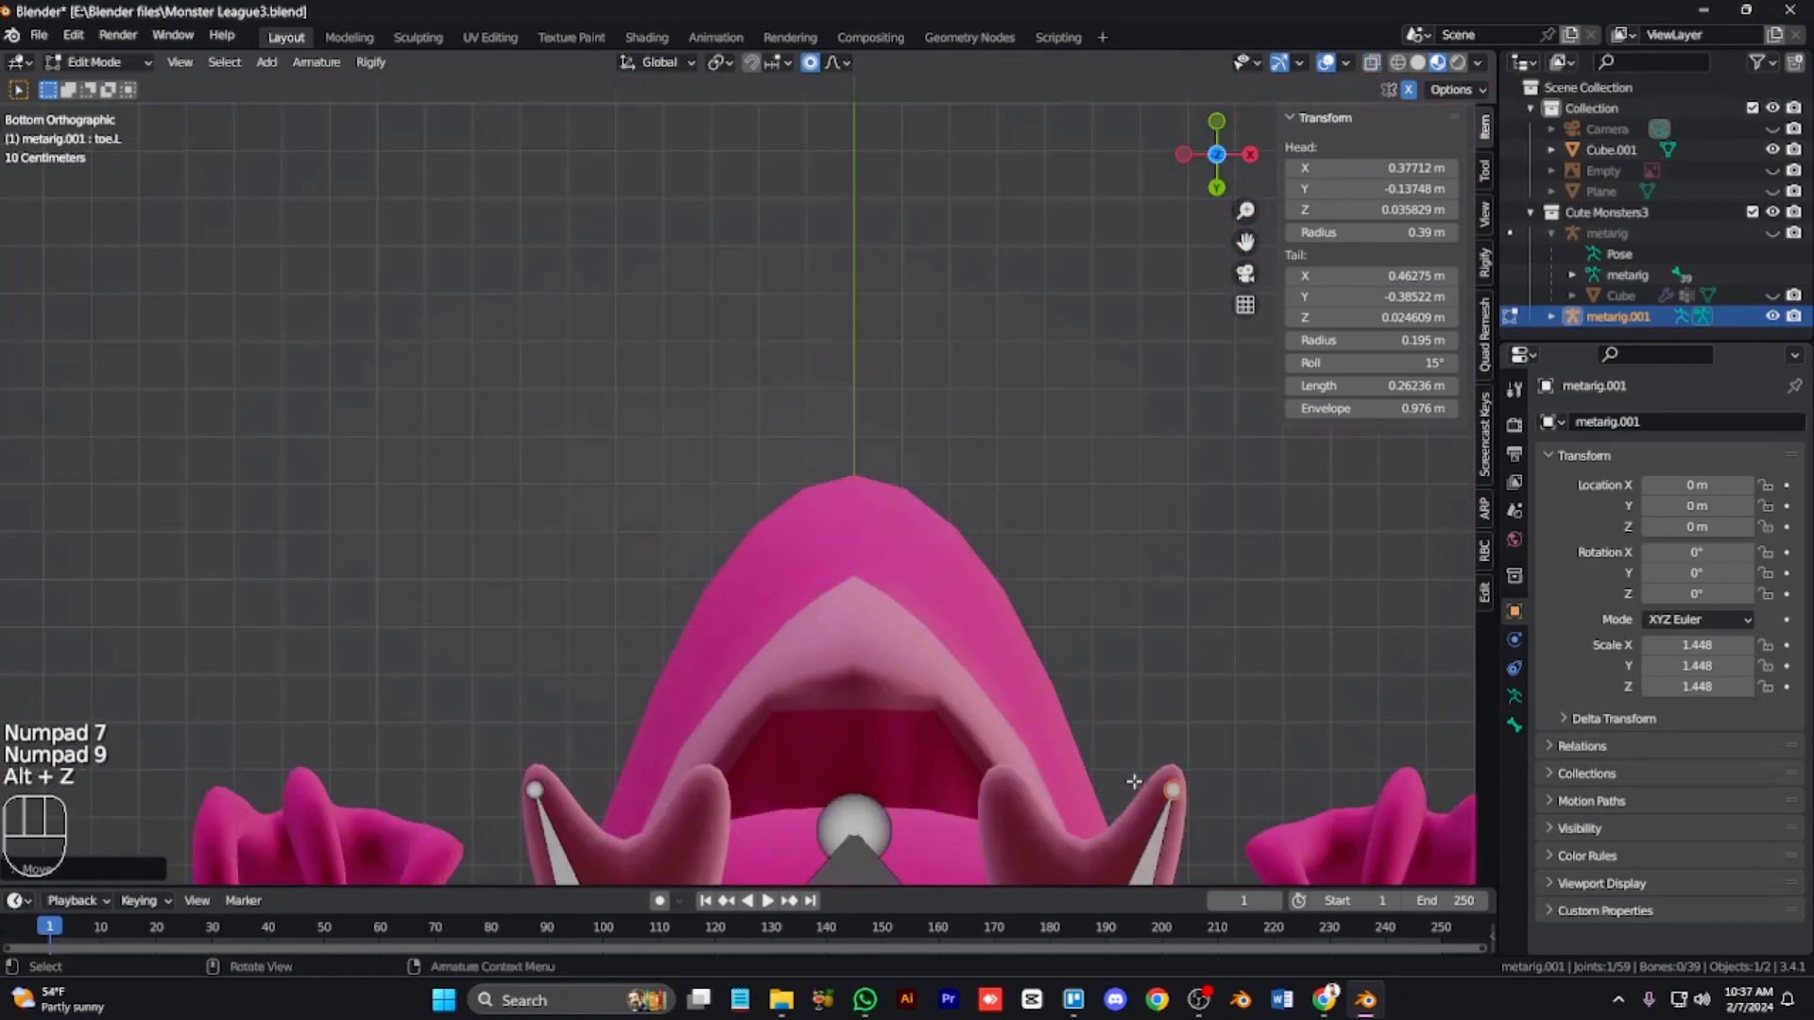
key("ctrl+KP_2")
key("ctrl+KP_2")
key("ctrl+KP_2")
key("ctrl+KP_2")
key("ctrl+KP_2")
key("ctrl+KP_2")
key("ctrl+KP_2")
key("ctrl+KP_Add")
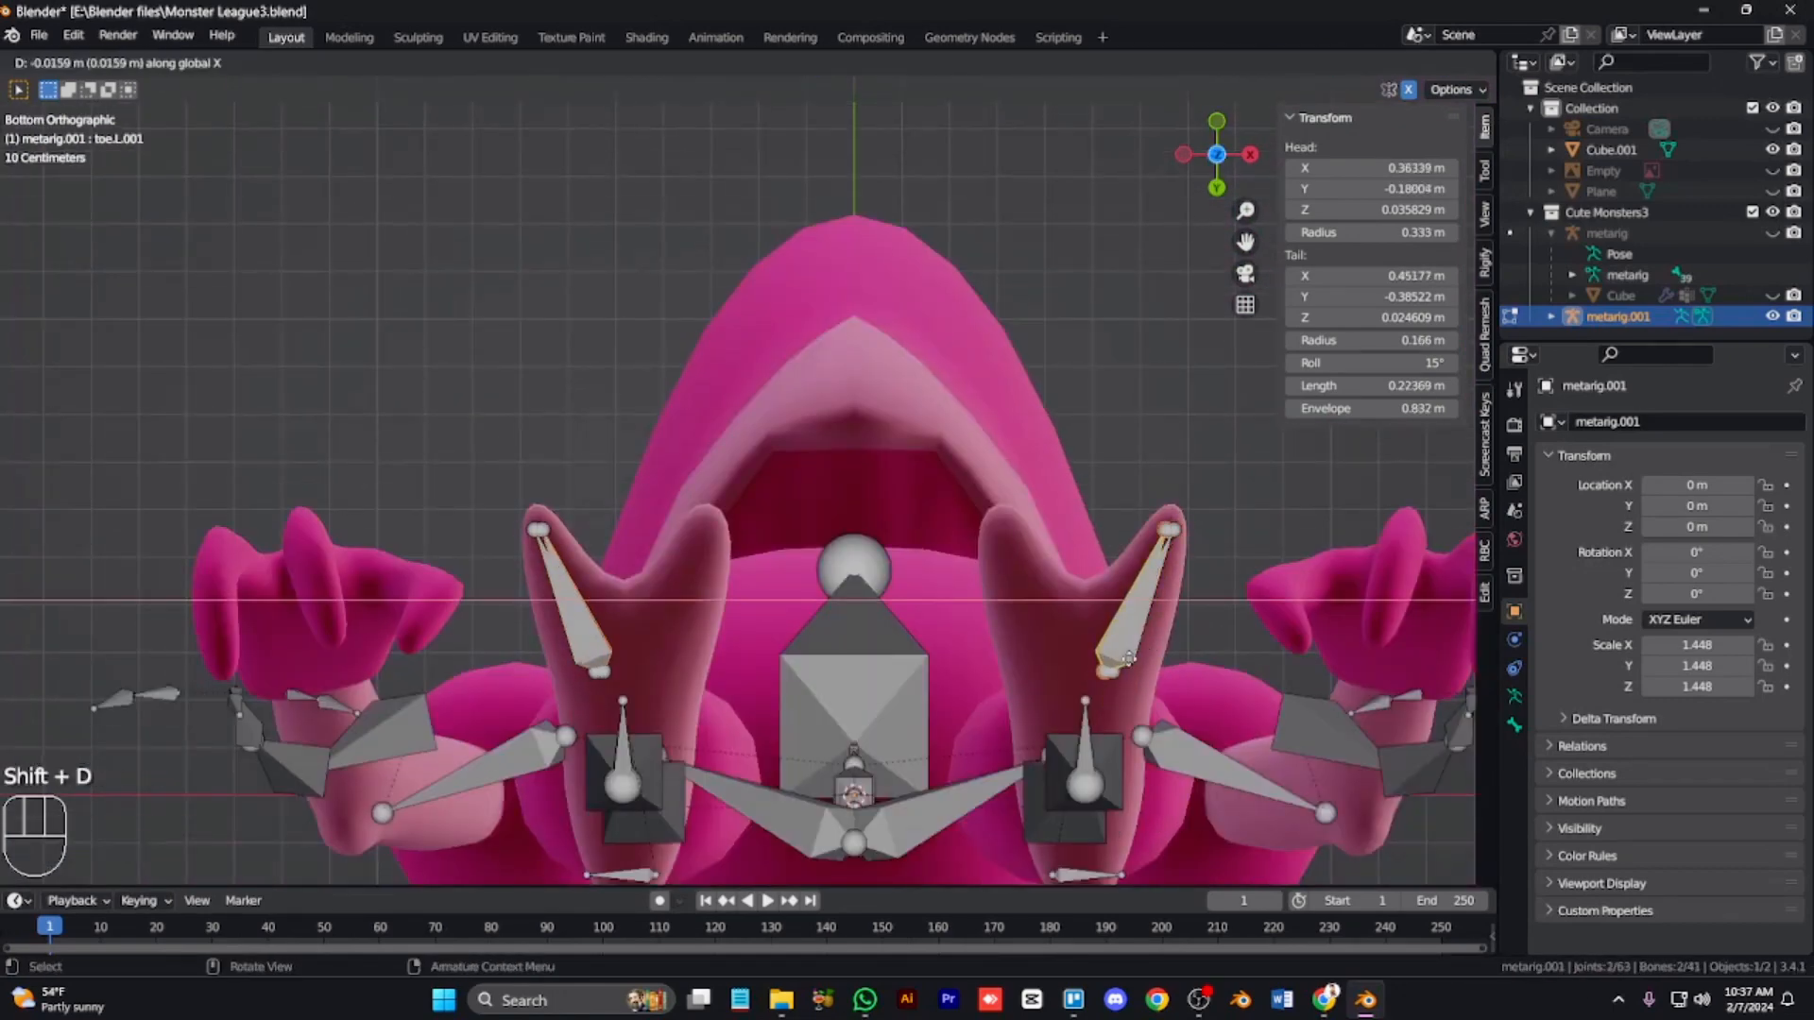
key("g")
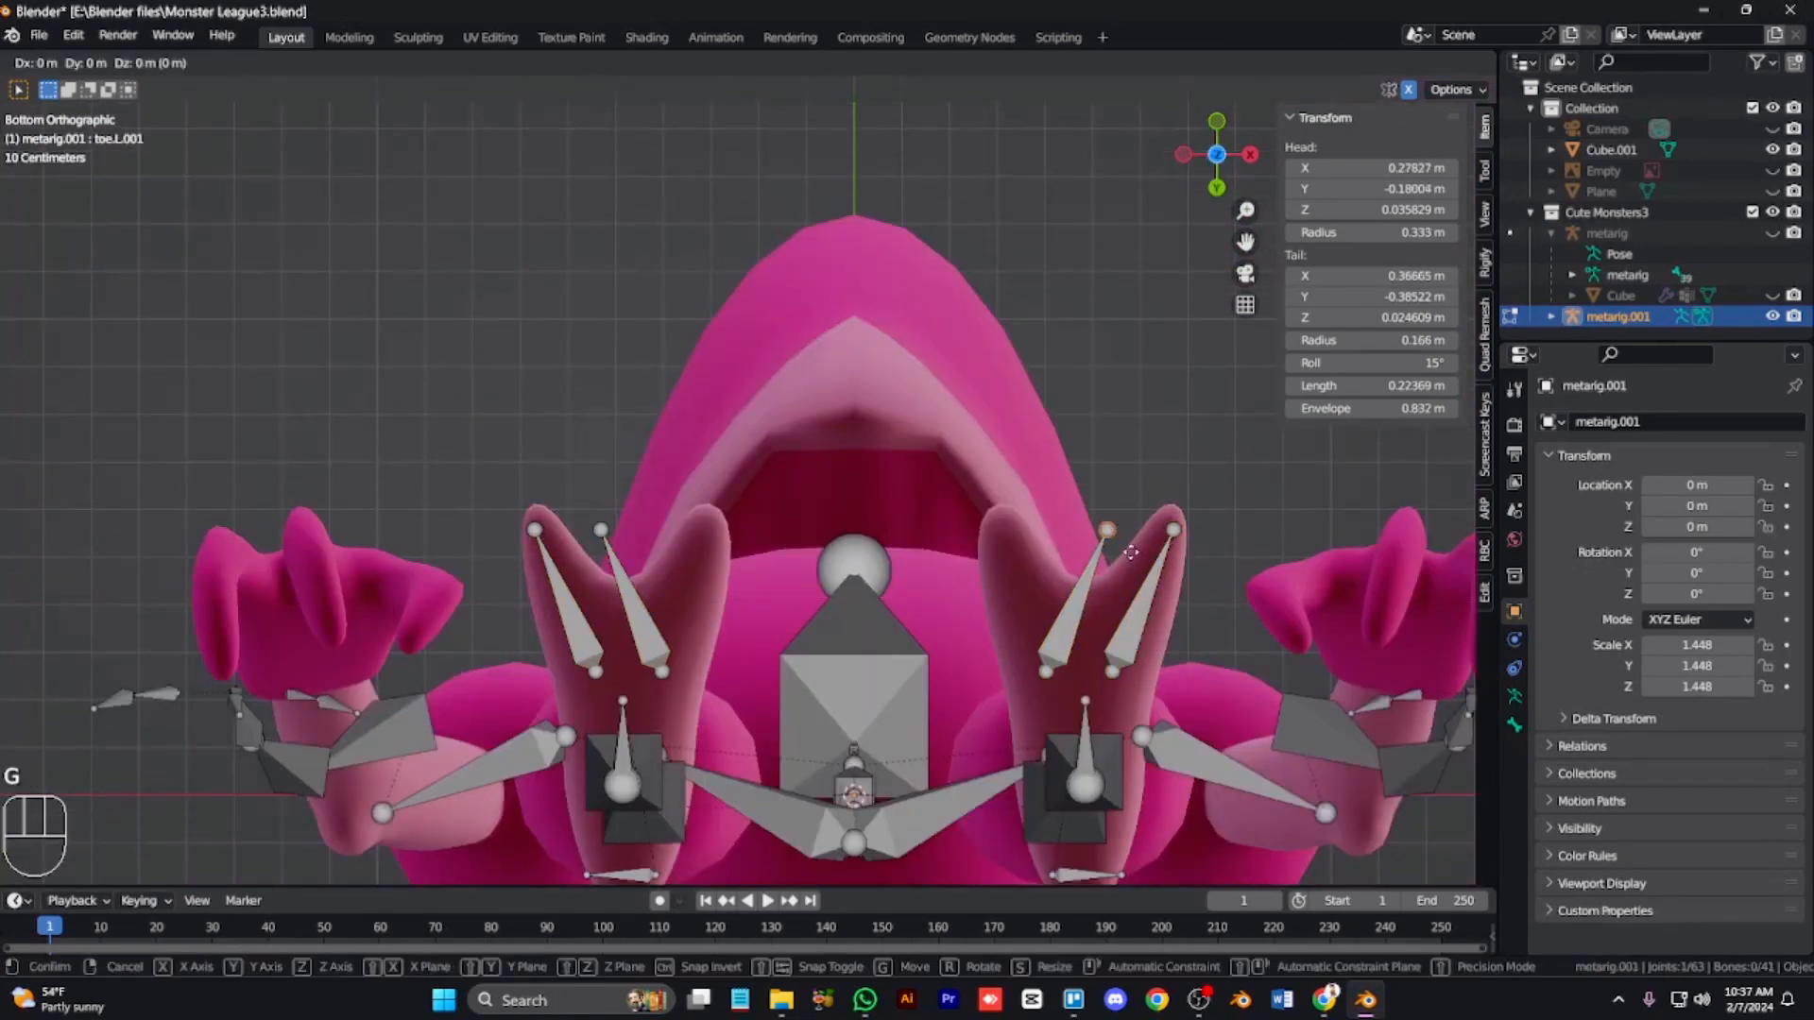
left_click(1066, 663)
key("g")
left_click(1076, 688)
left_click(1043, 610, "shift")
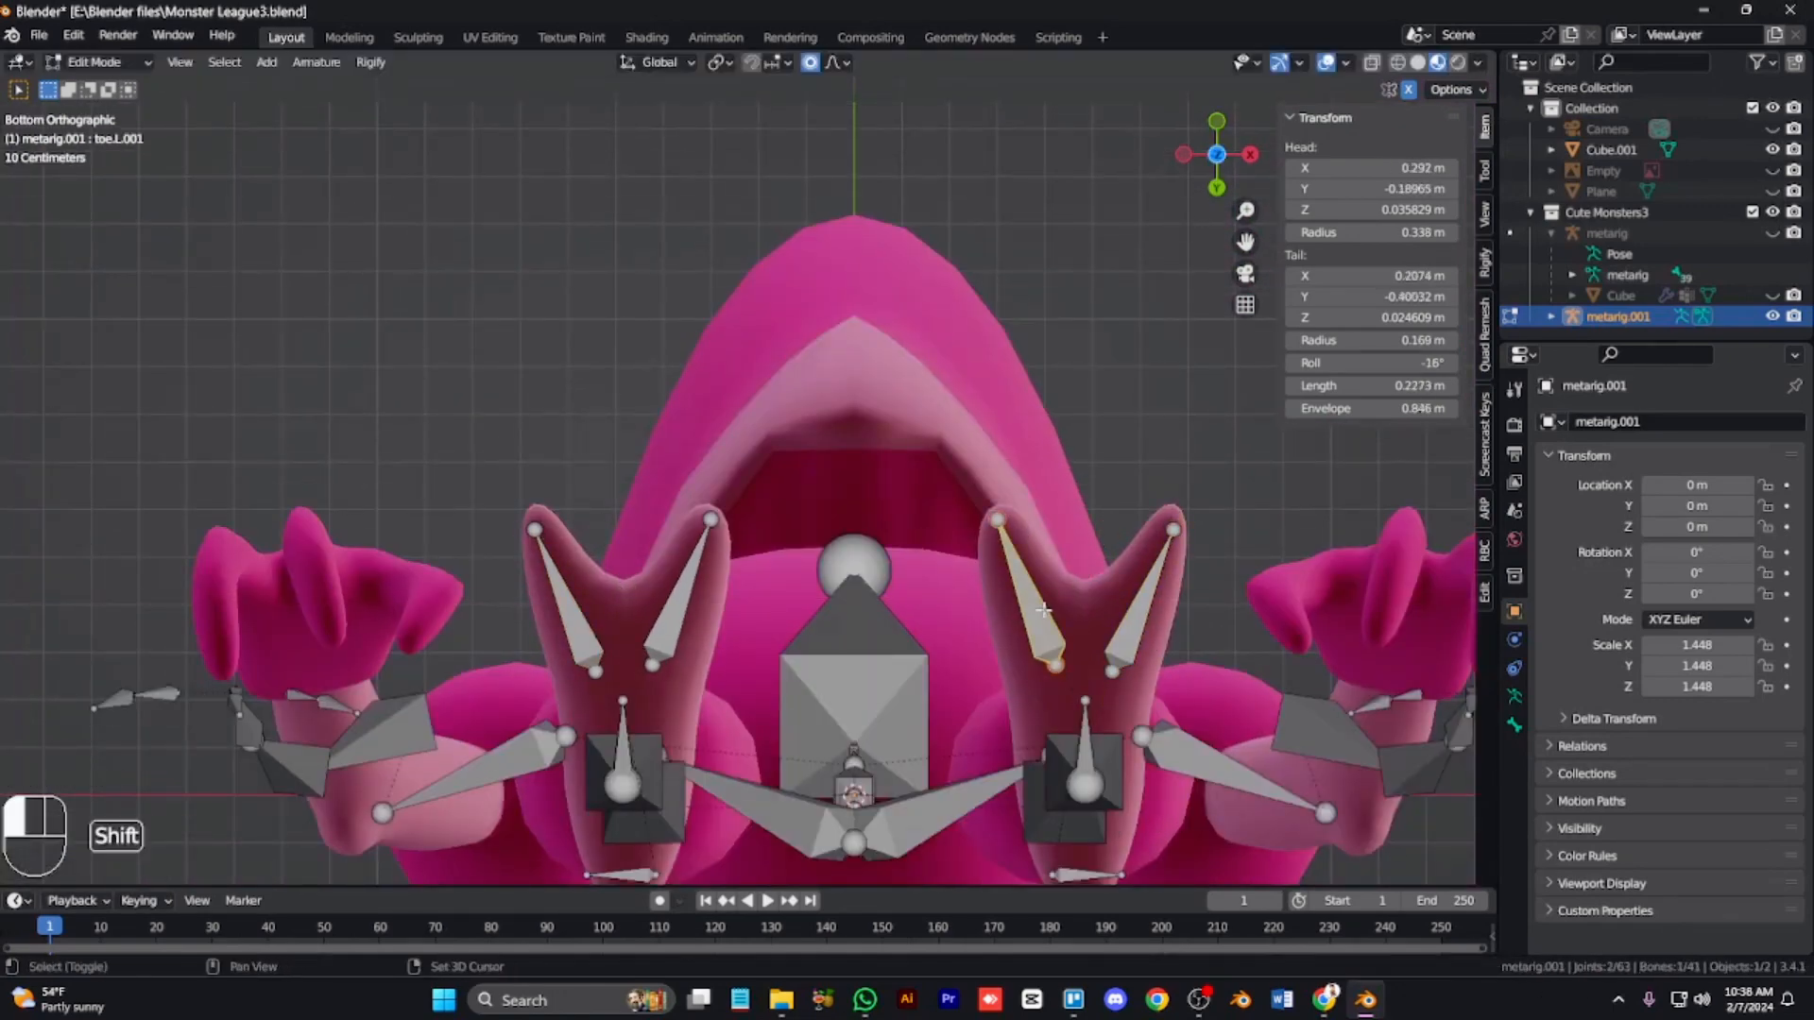
left_click(1095, 695)
Step: Select the linked left arm bone chain and move it to fit the arm
key("Tab")
key("KP_3")
key("Tab")
key("KP_1")
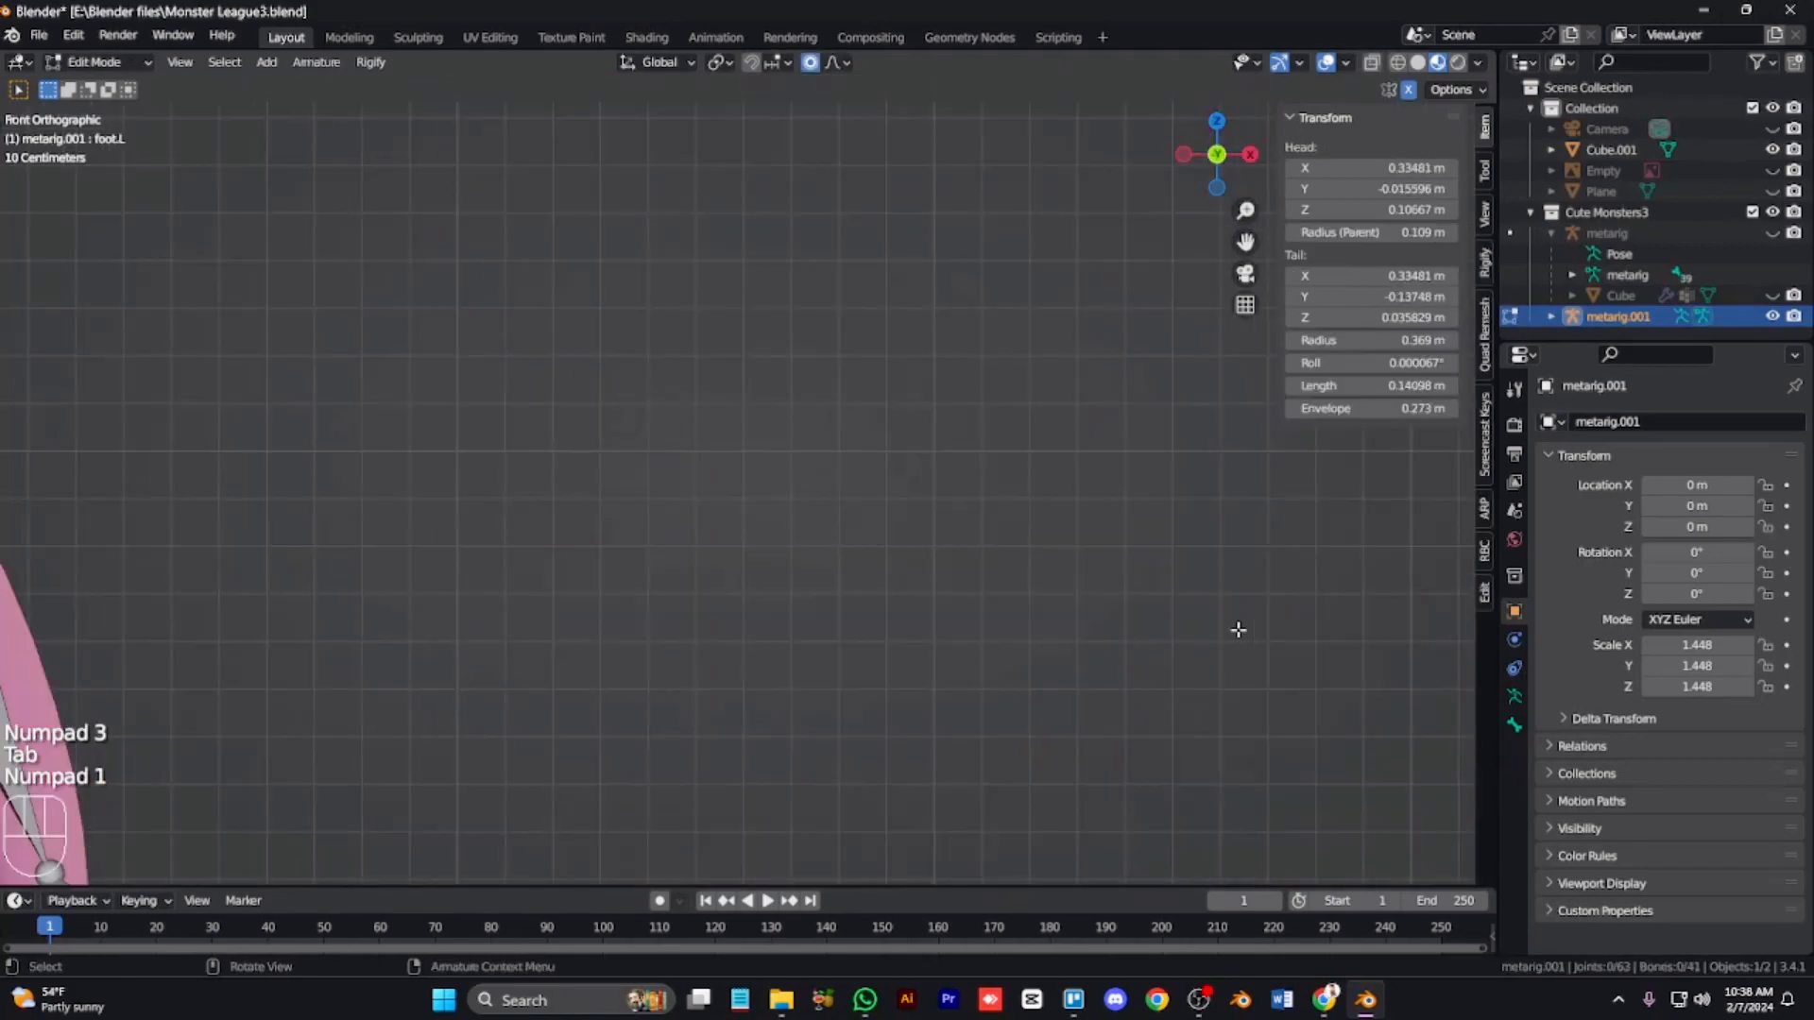
key("KP_Subtract")
key("KP_Subtract")
key("ctrl+KP_4")
key("ctrl+KP_4")
key("ctrl+KP_4")
key("ctrl+KP_4")
key("ctrl+KP_4")
key("ctrl+KP_4")
key("ctrl+KP_4")
key("ctrl+KP_4")
key("ctrl+KP_4")
key("ctrl+KP_4")
key("ctrl+KP_4")
key("ctrl+KP_4")
key("ctrl+KP_4")
key("ctrl+KP_4")
key("ctrl+KP_4")
key("KP_Add")
key("KP_Add")
key("KP_Add")
key("KP_Add")
key("KP_Add")
key("KP_Add")
key("l")
key("g")
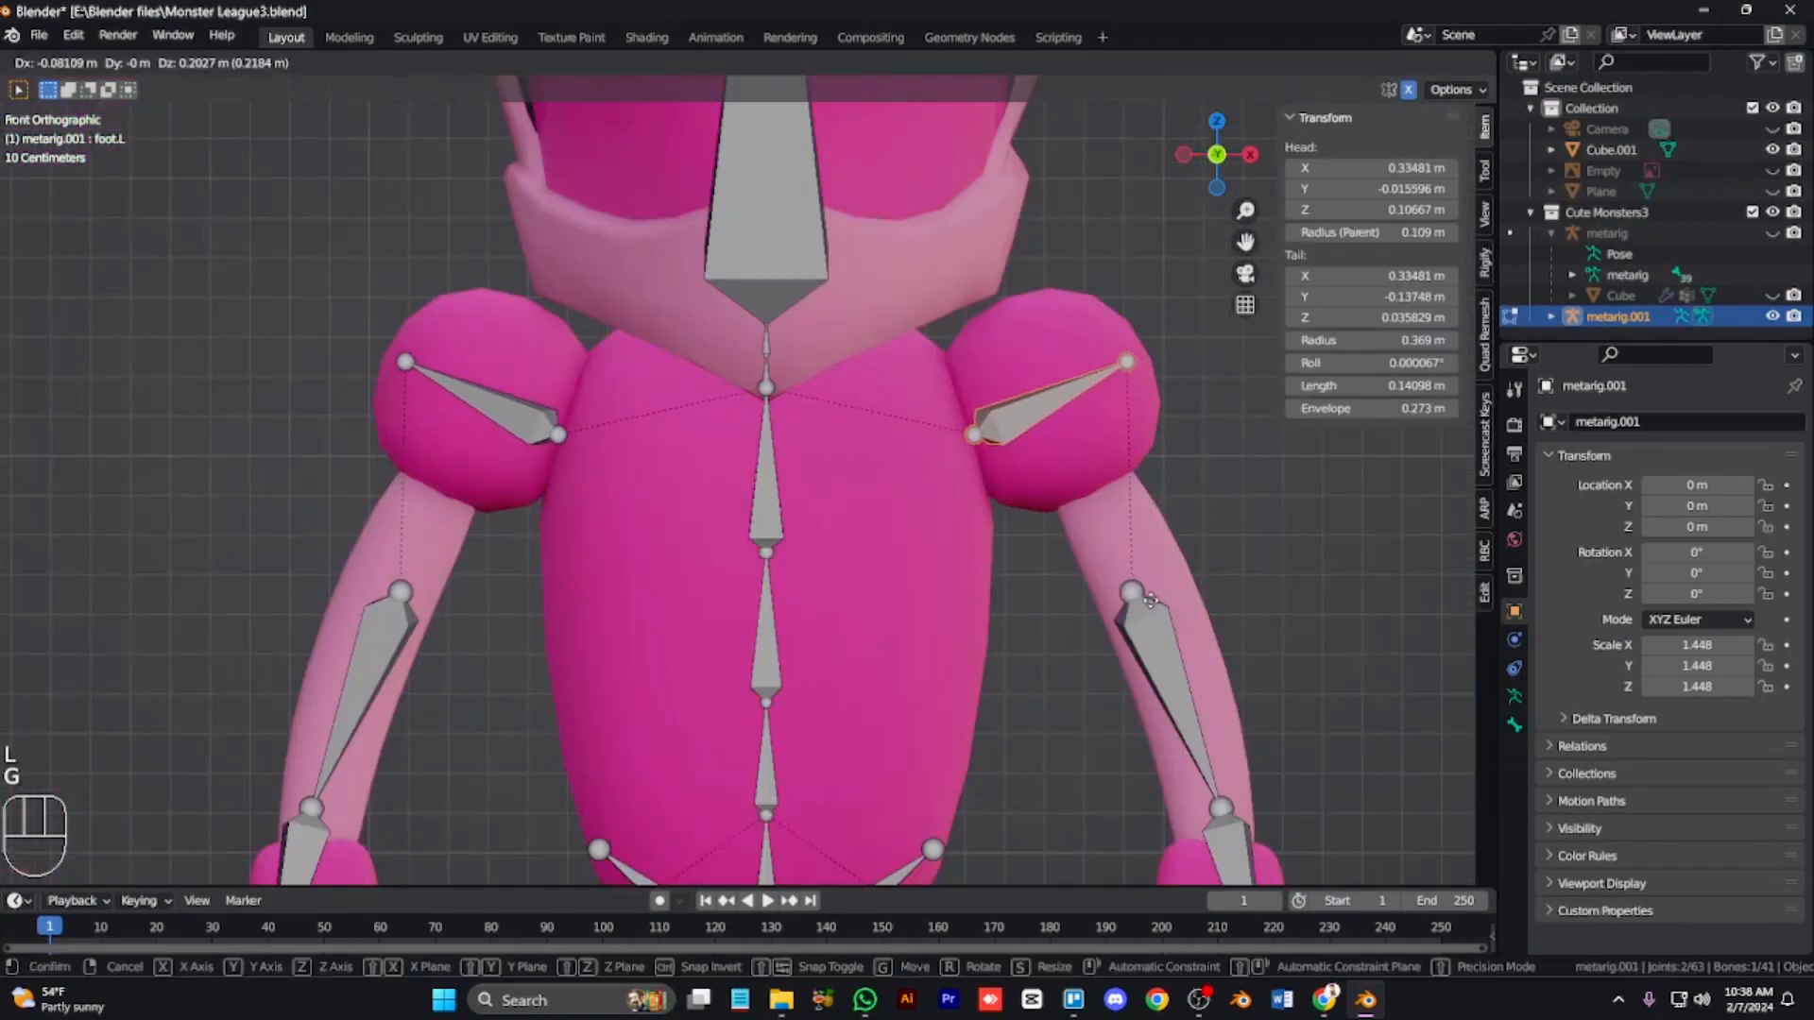
left_click(1147, 587)
Step: Box-select the left hand's finger bones and move them up into the fingers
key("KP_3")
key("KP_1")
key("ctrl+KP_2")
key("ctrl+KP_2")
key("ctrl+KP_2")
key("ctrl+KP_2")
key("ctrl+KP_2")
key("ctrl+KP_2")
key("ctrl+KP_2")
key("ctrl+KP_2")
key("KP_Subtract")
key("KP_Subtract")
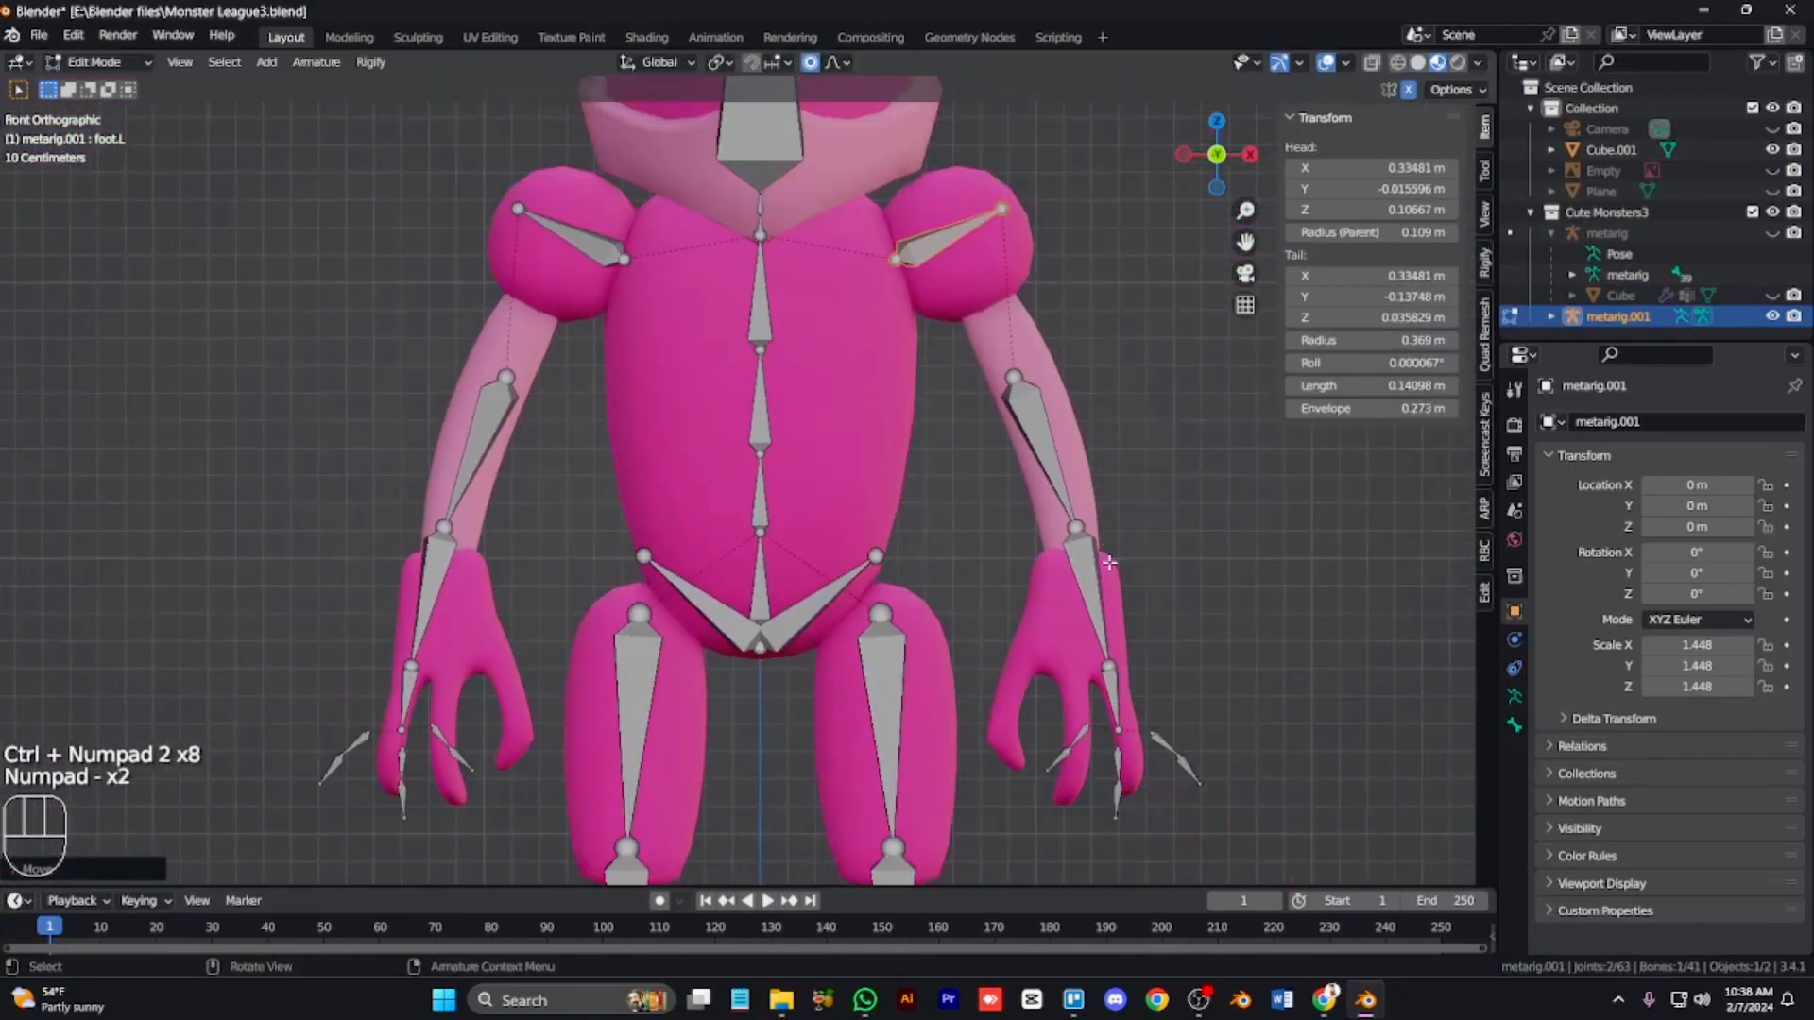
key("g")
right_click(1130, 790)
left_click_drag(1264, 880, 977, 526)
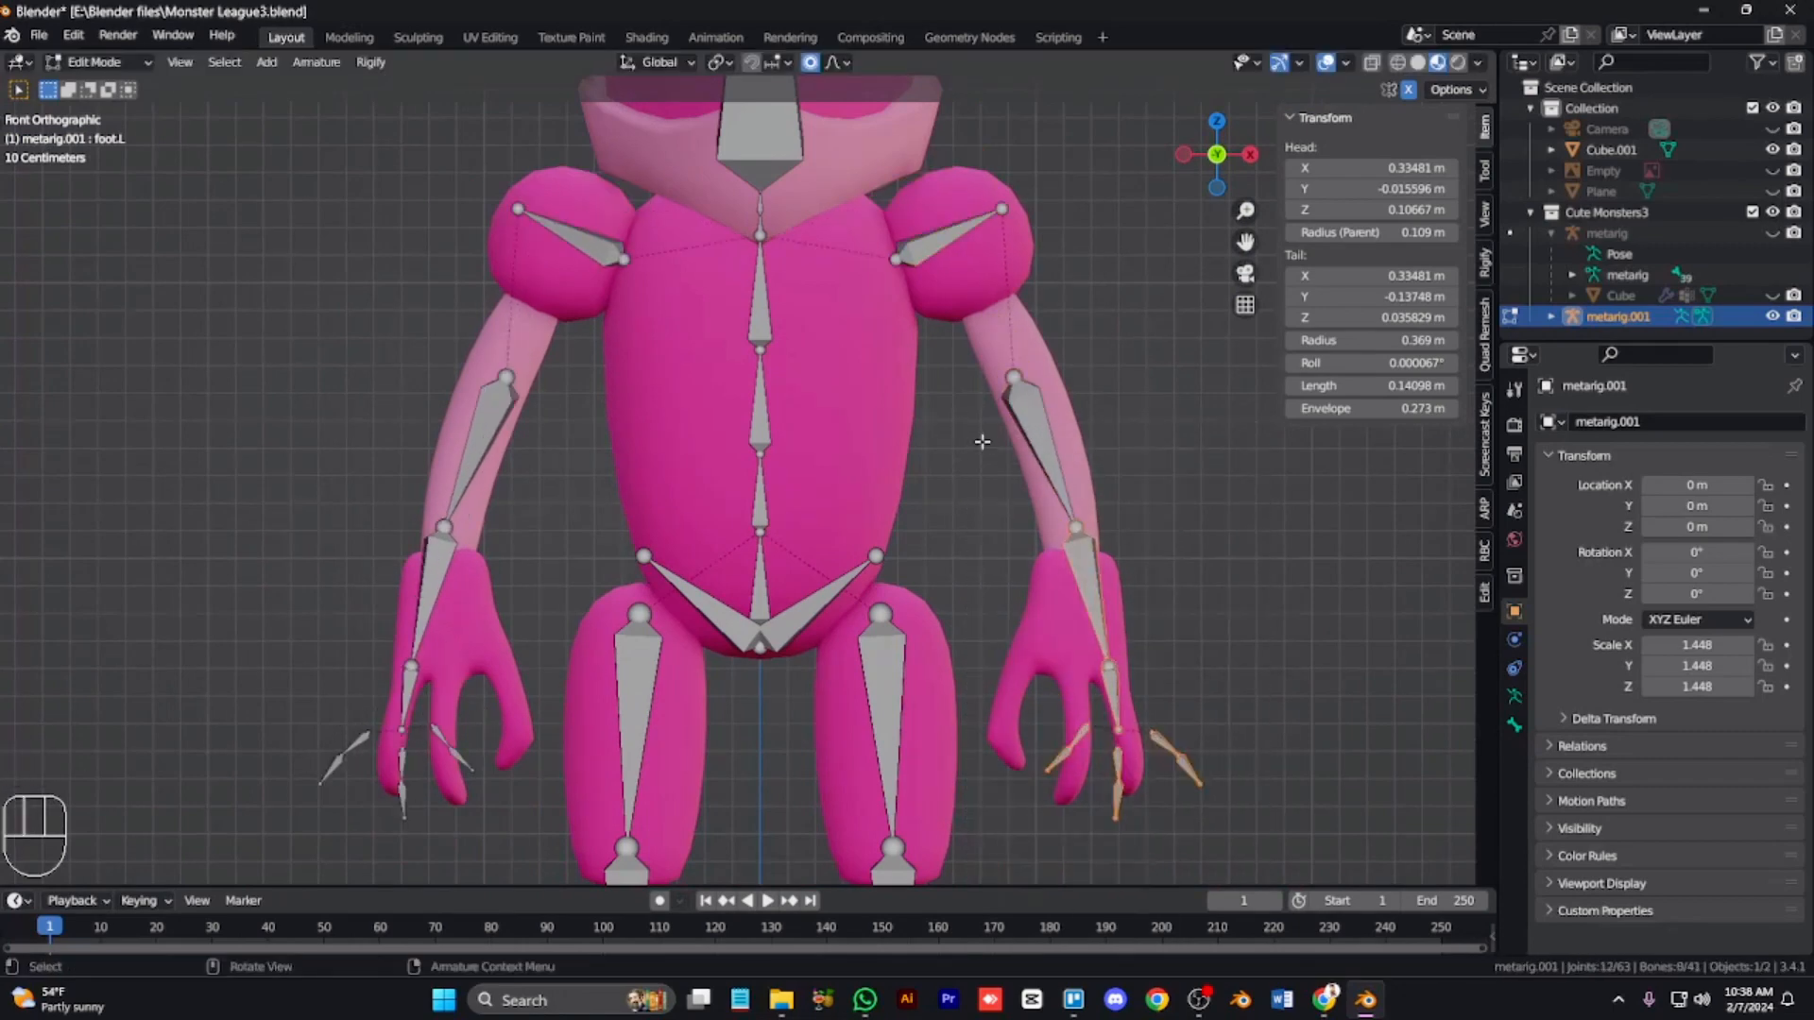
key("g")
left_click(1058, 546)
Step: Reposition the left forearm and wrist joints to follow the arm
left_click(1084, 596)
key("g")
left_click(1074, 556)
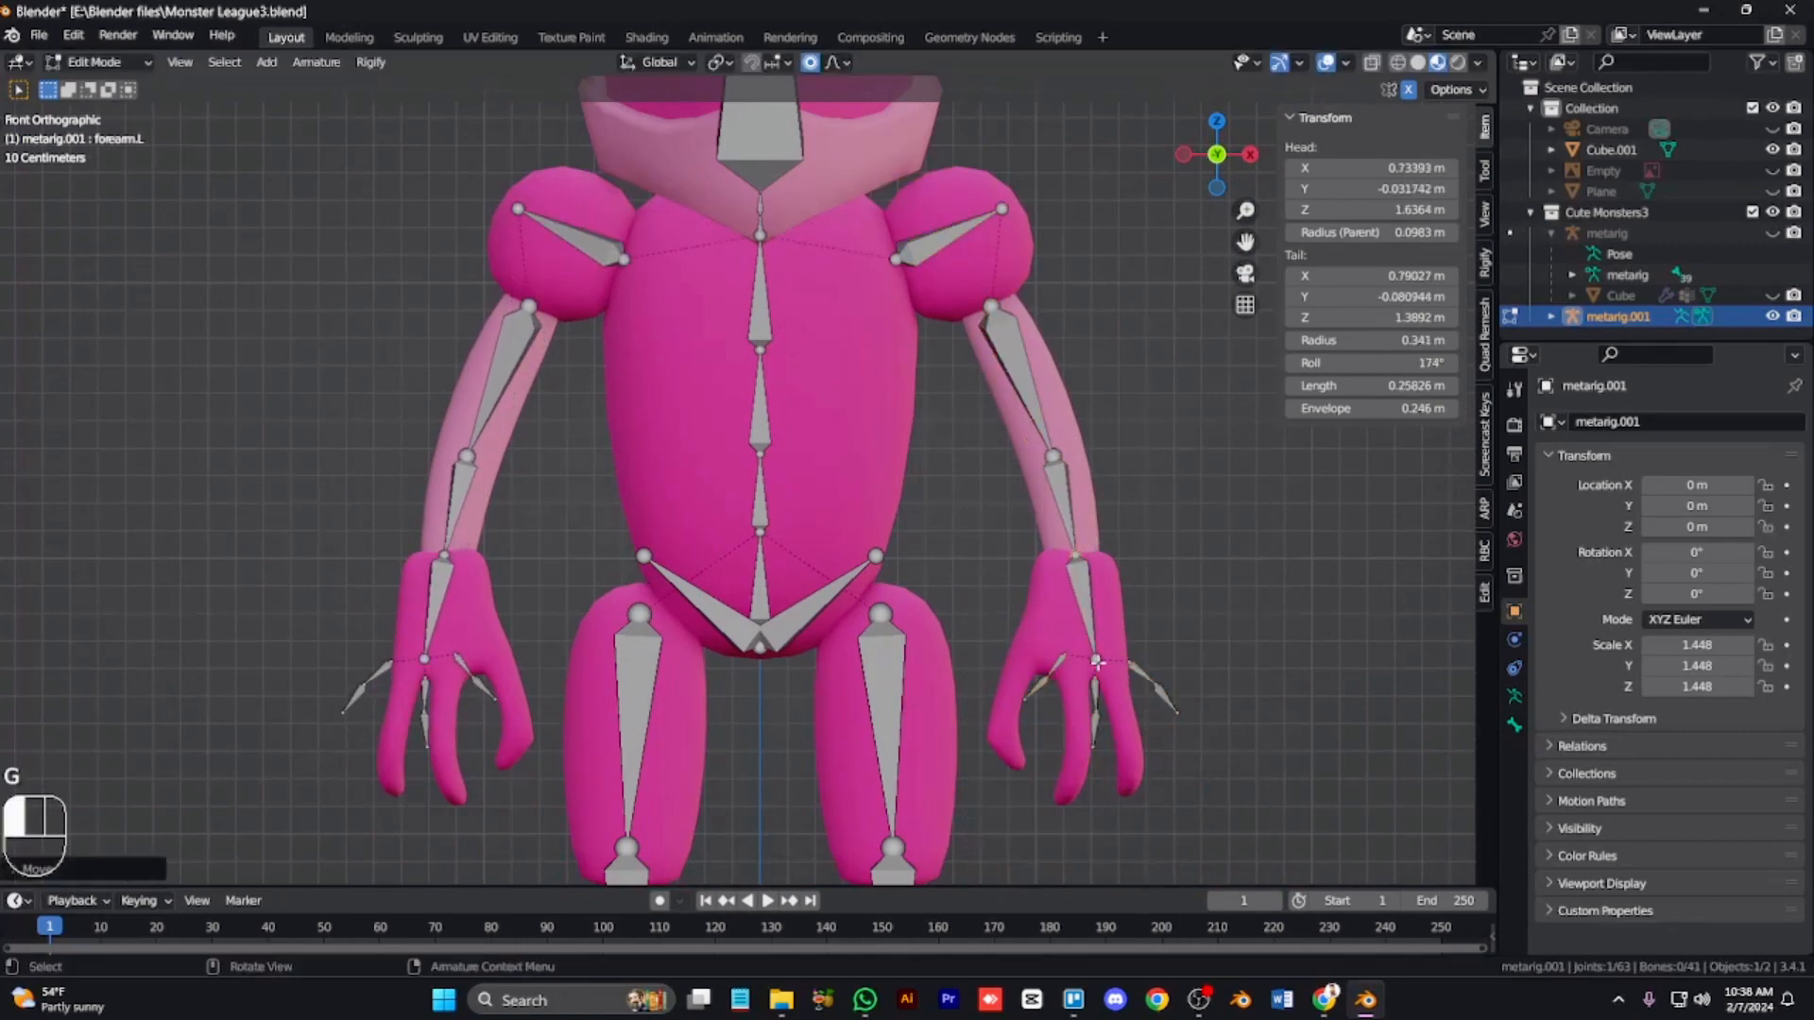
left_click(1090, 663)
key("g")
left_click(1071, 659)
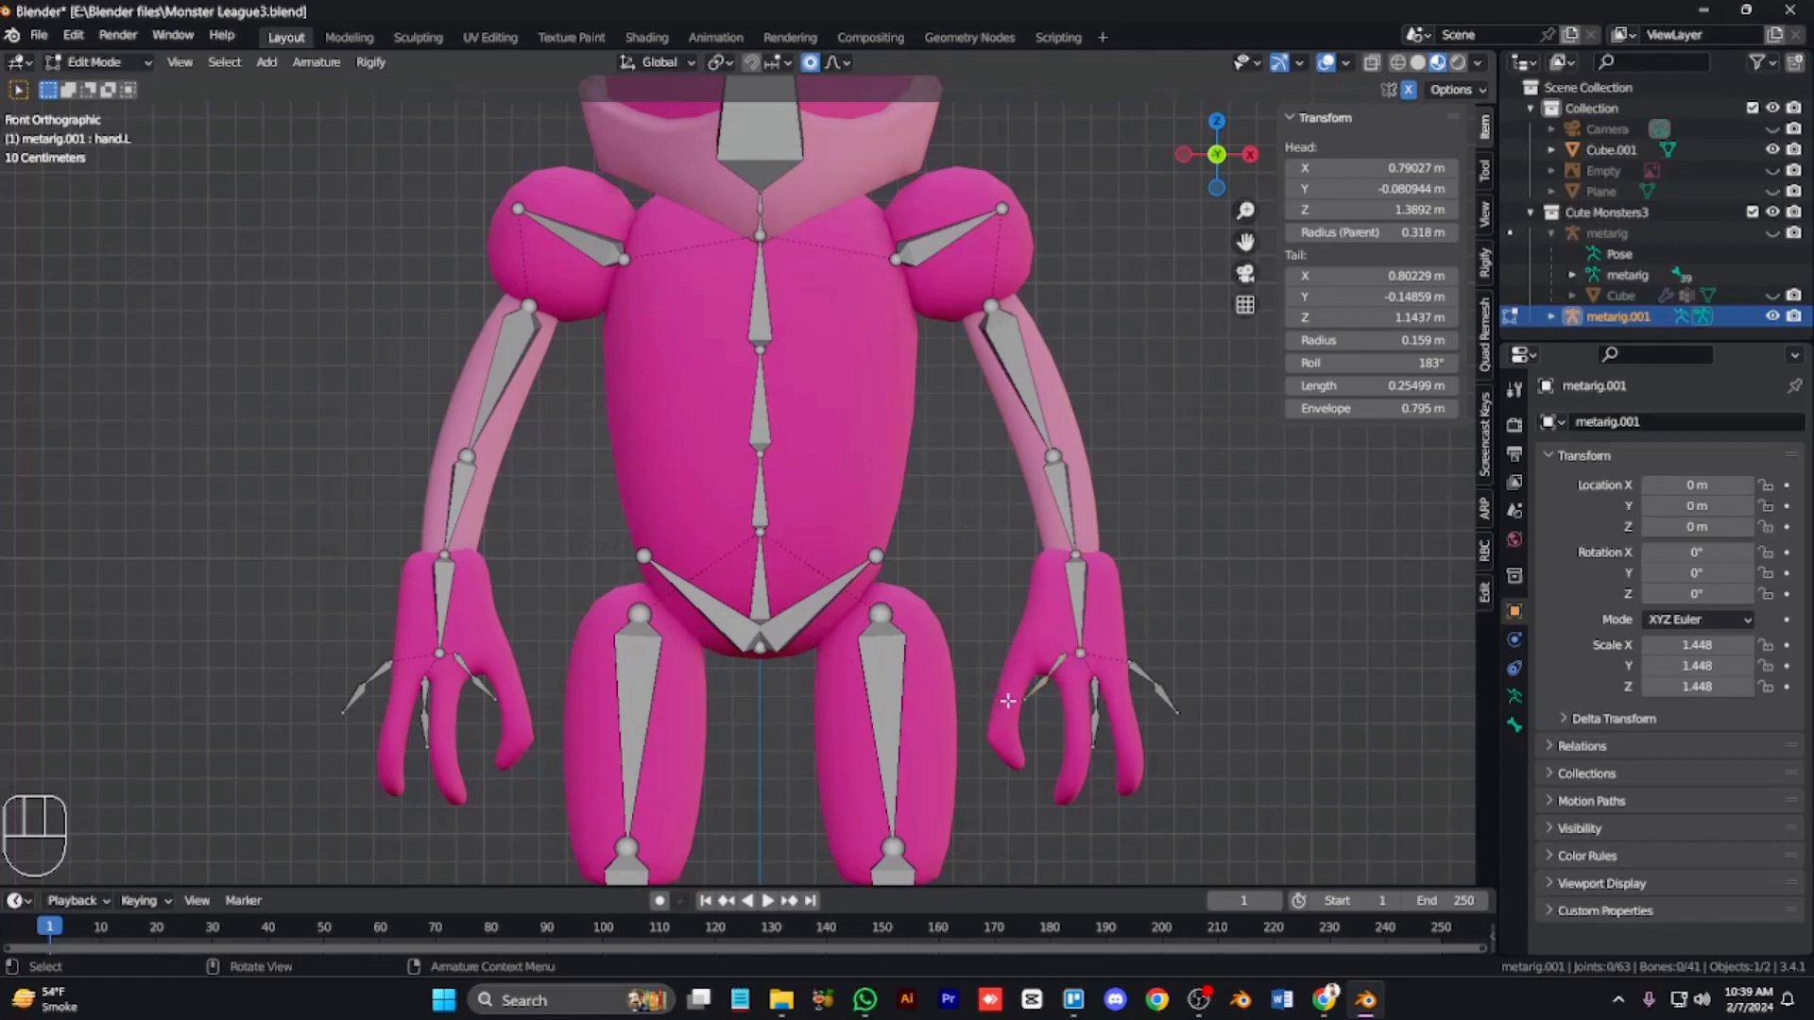
Step: Move the left hand's finger bone chains and joints so they sit inside the fingers
key("l")
key("g")
left_click(1045, 721)
left_click(1012, 687)
key("g")
left_click(990, 734)
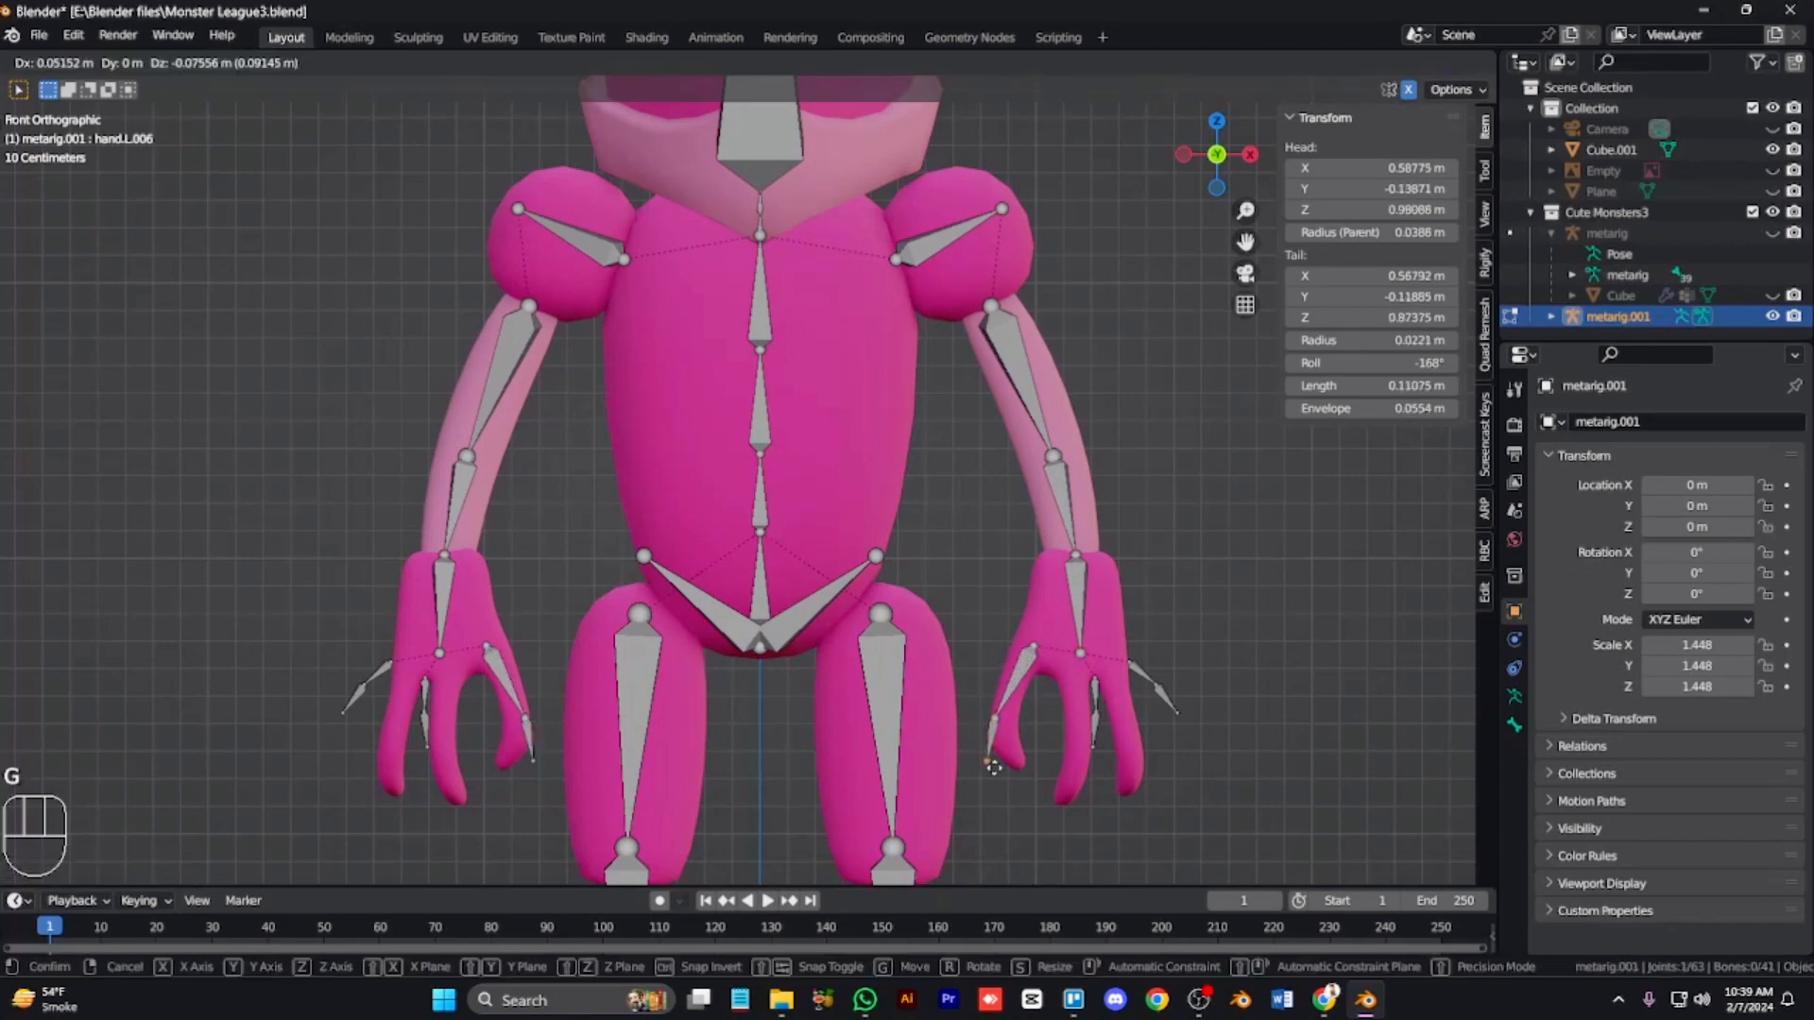
left_click(1026, 769)
left_click(1003, 725)
key("g")
left_click(1040, 713)
key("l")
key("g")
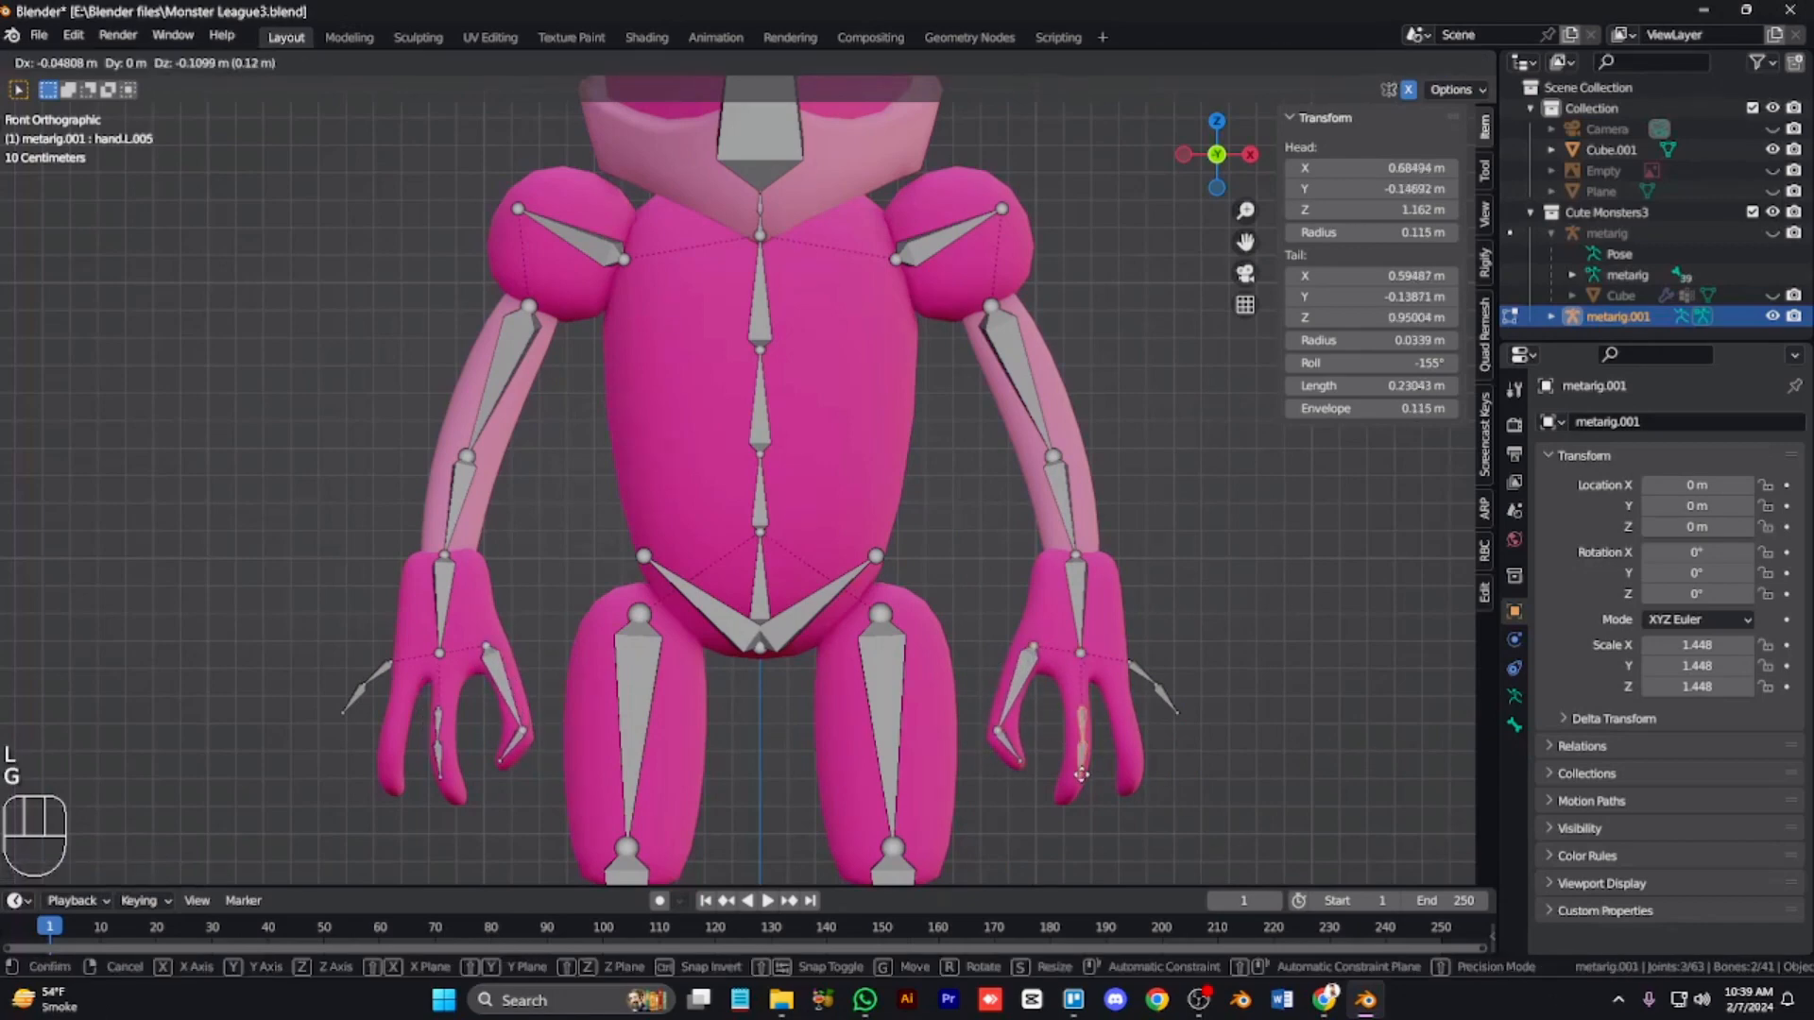
left_click(1080, 763)
Step: In side view, move the left arm bone chain so it sits inside the arm's depth
key("KP_6")
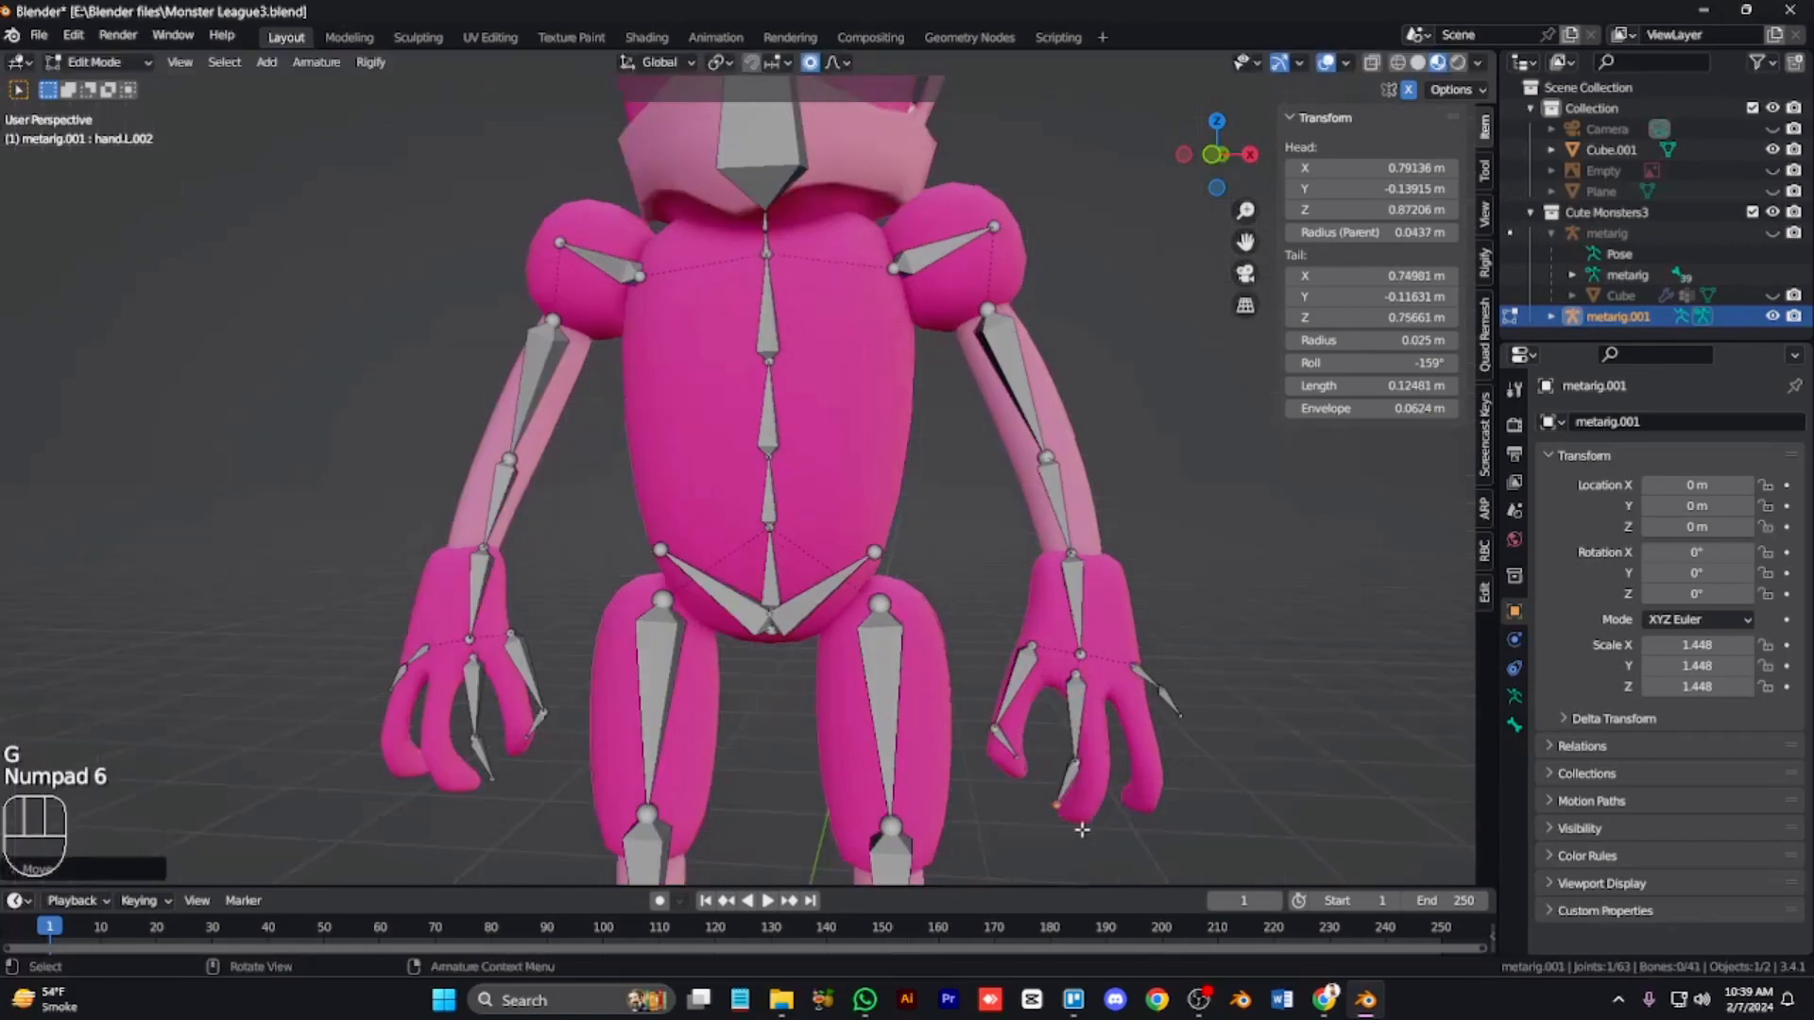
key("KP_6")
key("KP_6")
key("KP_6")
key("KP_3")
key("KP_6")
key("KP_6")
key("KP_7")
key("ctrl+KP_2")
key("ctrl+KP_2")
key("ctrl+KP_2")
key("ctrl+KP_2")
key("ctrl+KP_2")
key("ctrl+KP_2")
key("ctrl+KP_2")
key("KP_3")
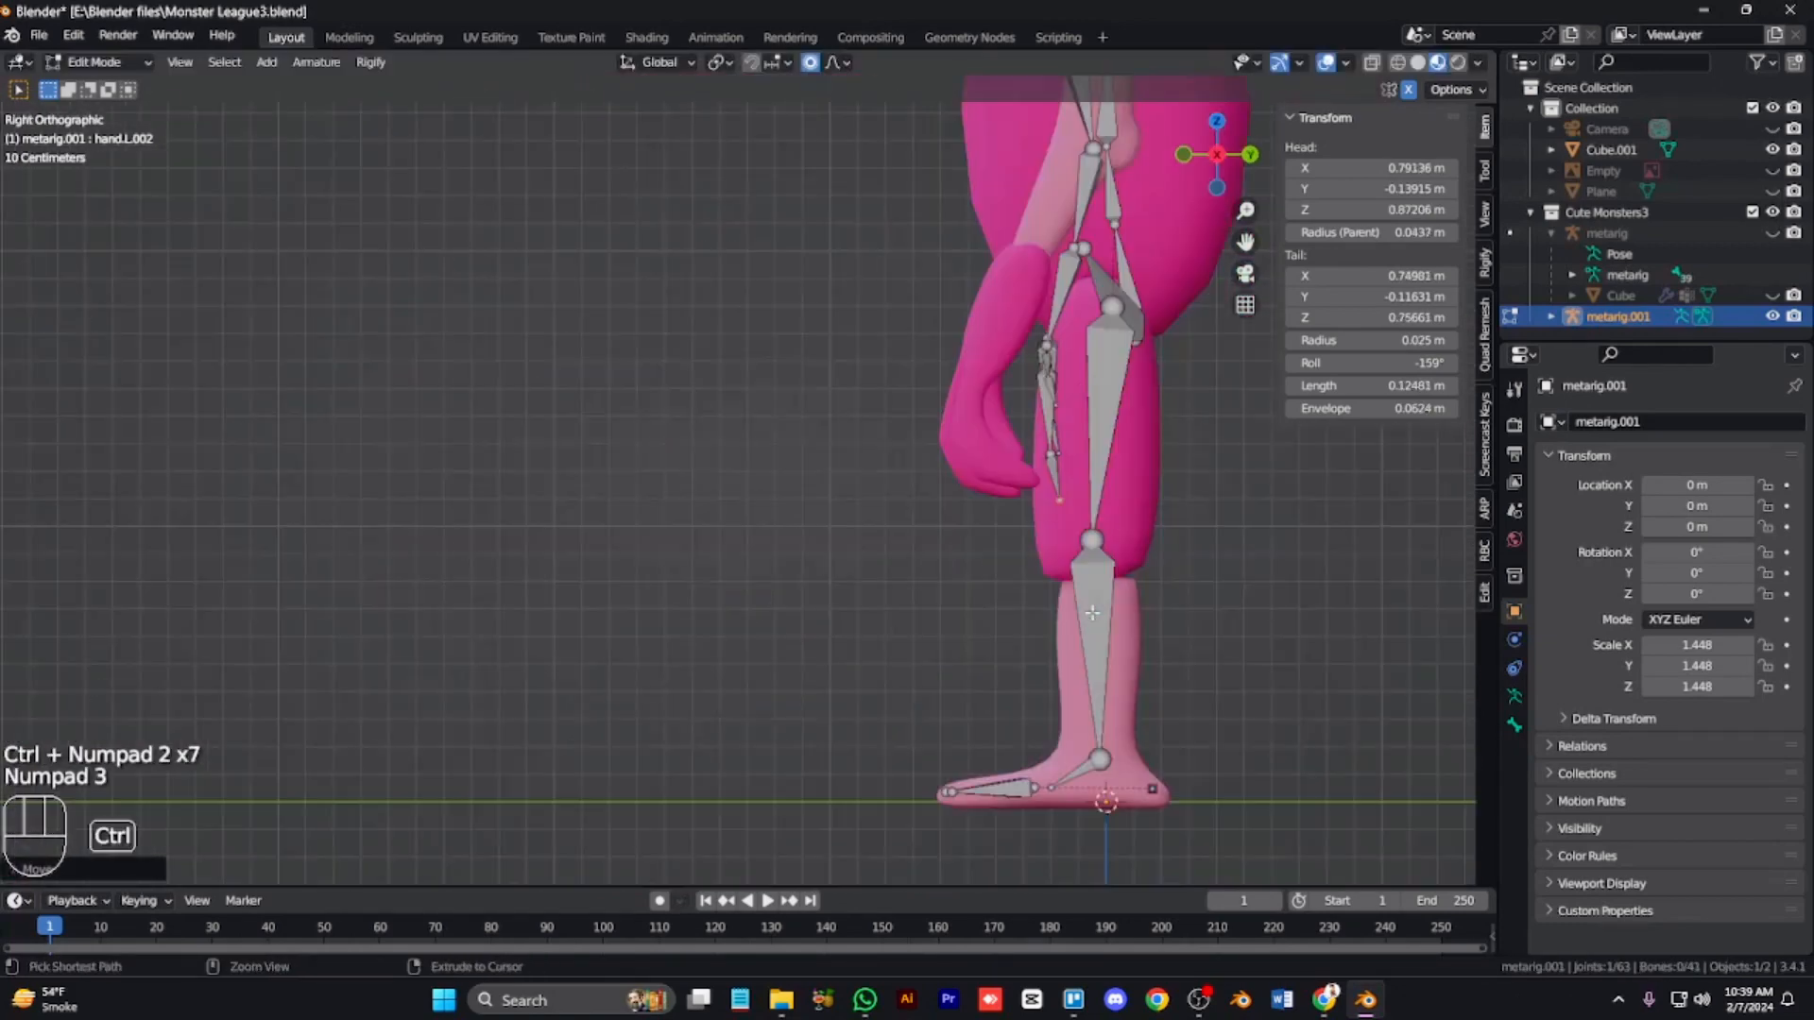
key("ctrl+KP_8")
key("ctrl+KP_8")
key("ctrl+KP_8")
key("ctrl+KP_8")
key("ctrl+KP_8")
key("ctrl+KP_8")
key("ctrl+KP_8")
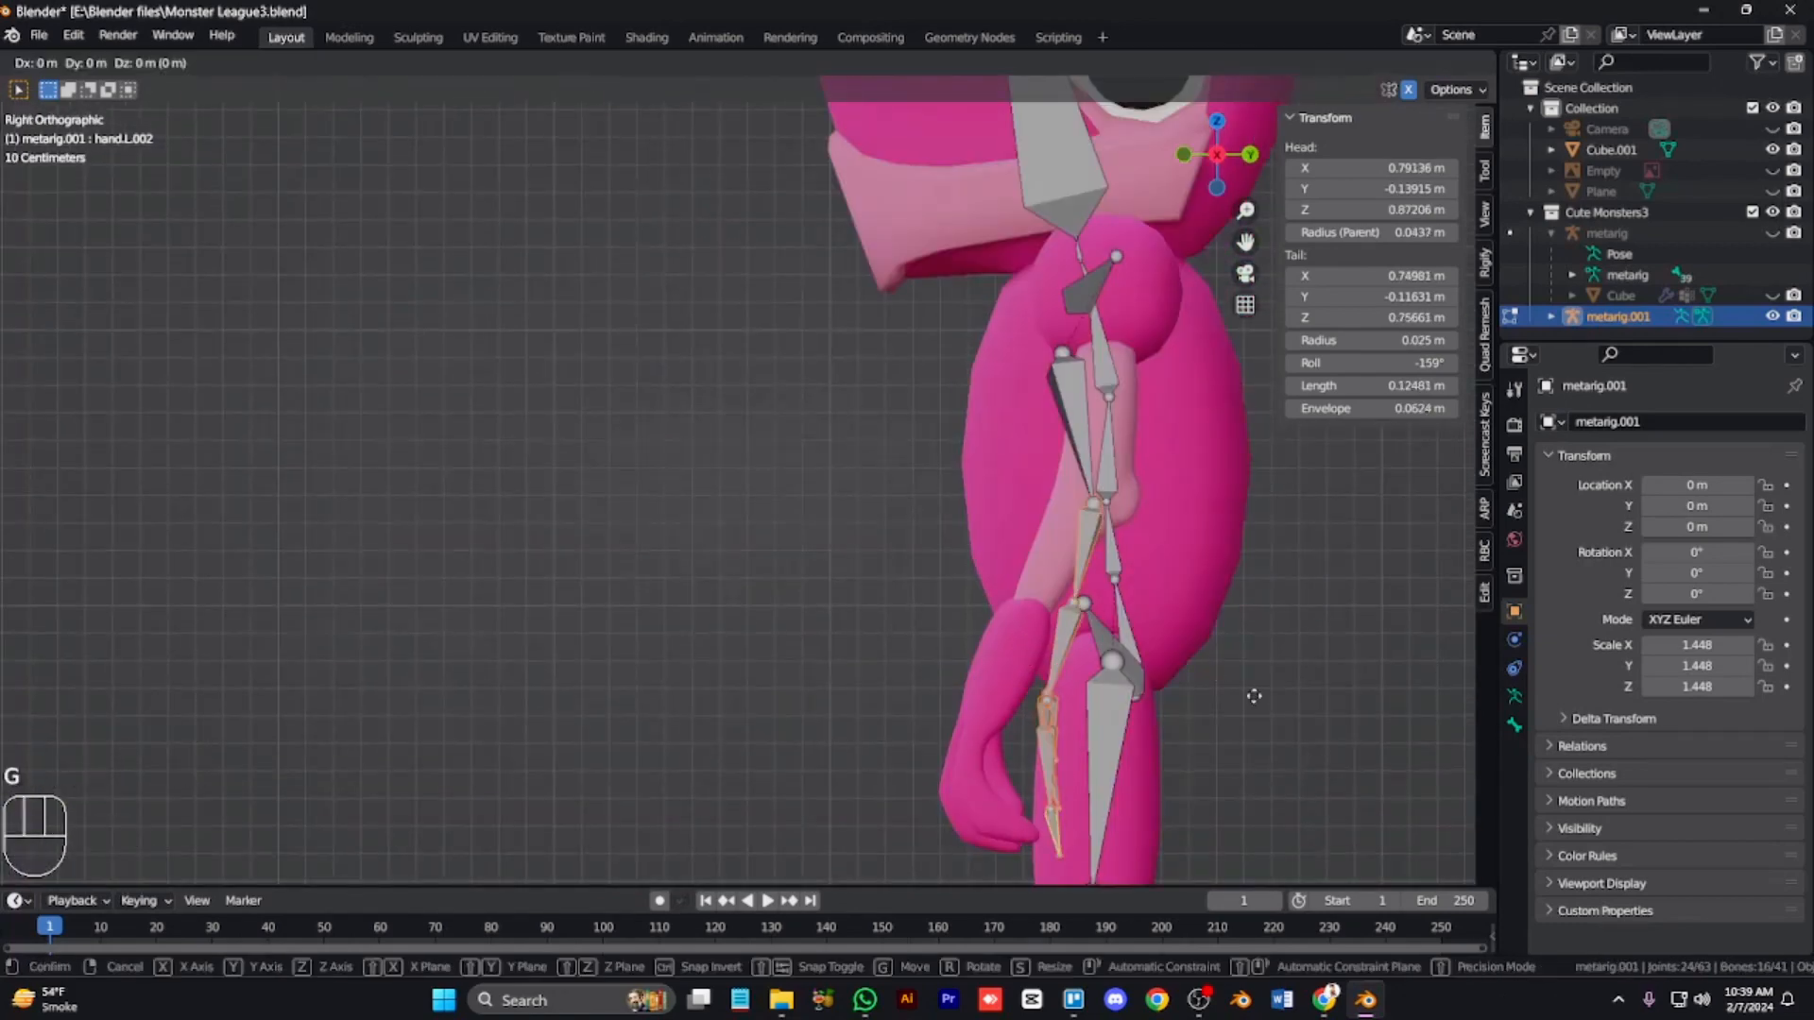
left_click(1266, 611)
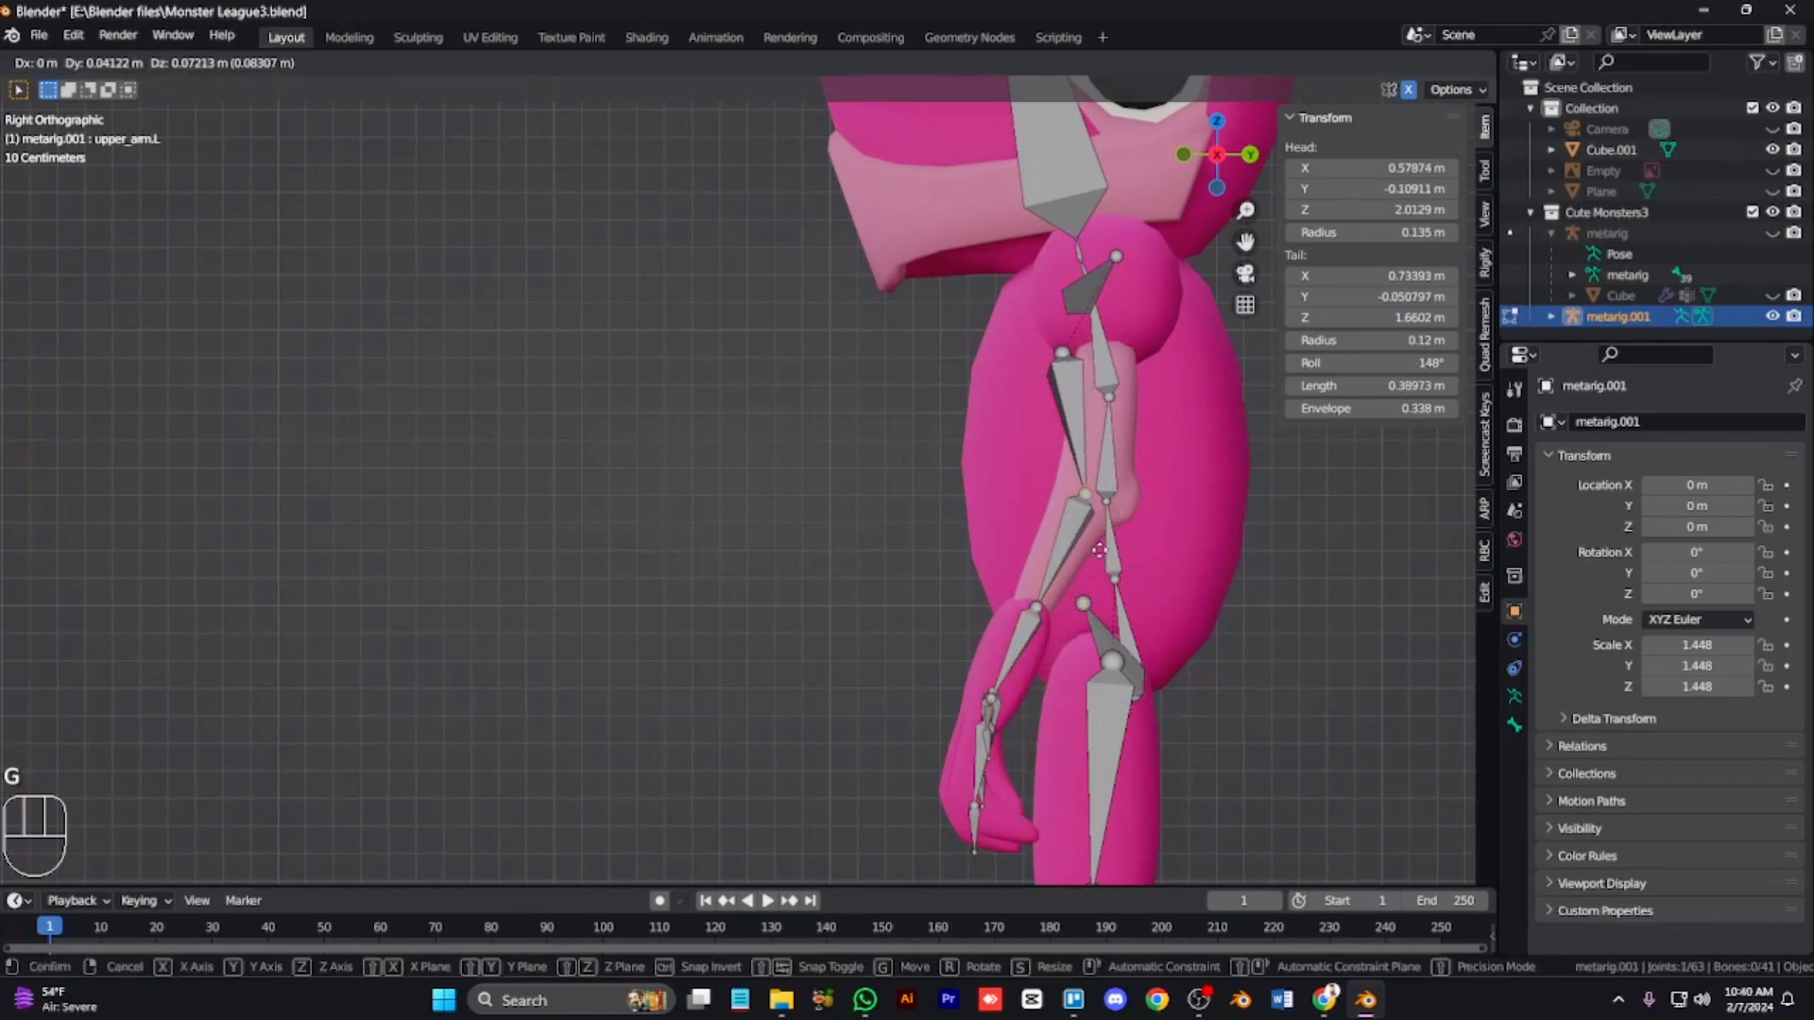
left_click(1183, 491)
Step: Orbit around the left hand and adjust the position of its fingertip bones
key("KP_1")
key("KP_6")
key("KP_6")
key("KP_6")
key("KP_6")
key("KP_6")
key("KP_6")
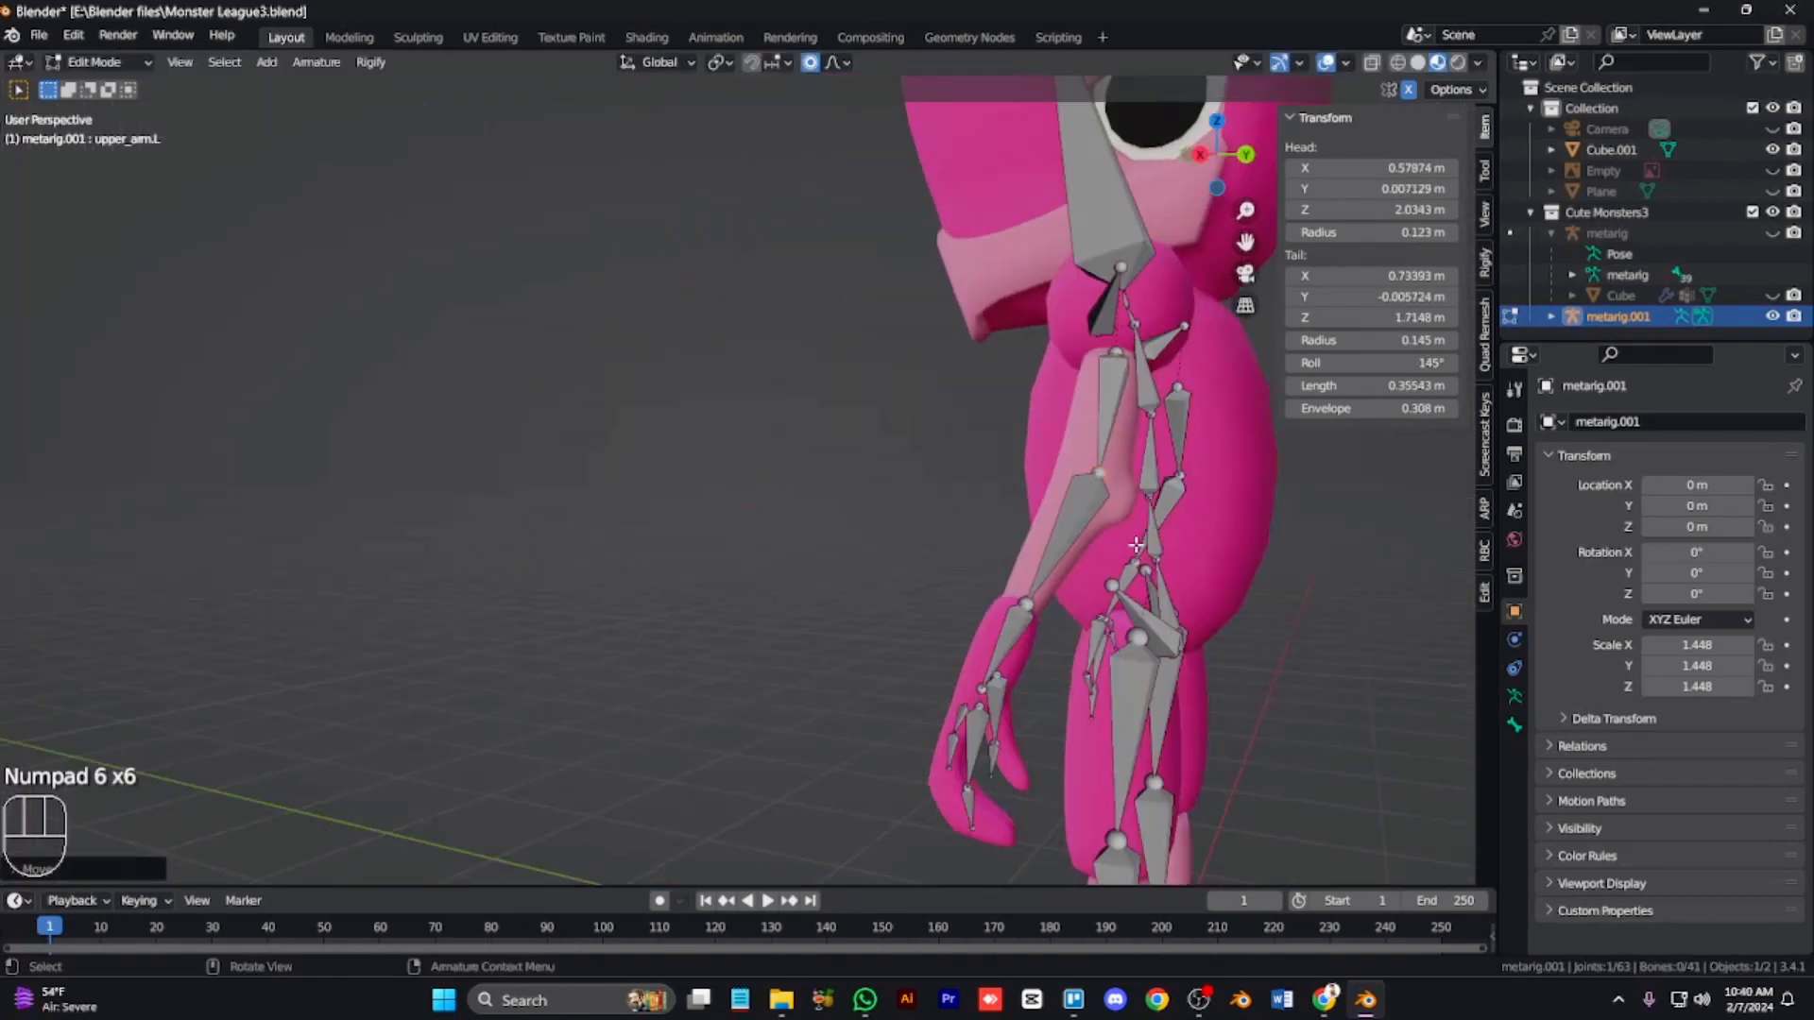
key("KP_Add")
key("KP_6")
key("ctrl+KP_2")
key("ctrl+KP_2")
key("ctrl+KP_2")
key("ctrl+KP_6")
key("ctrl+KP_6")
key("KP_6")
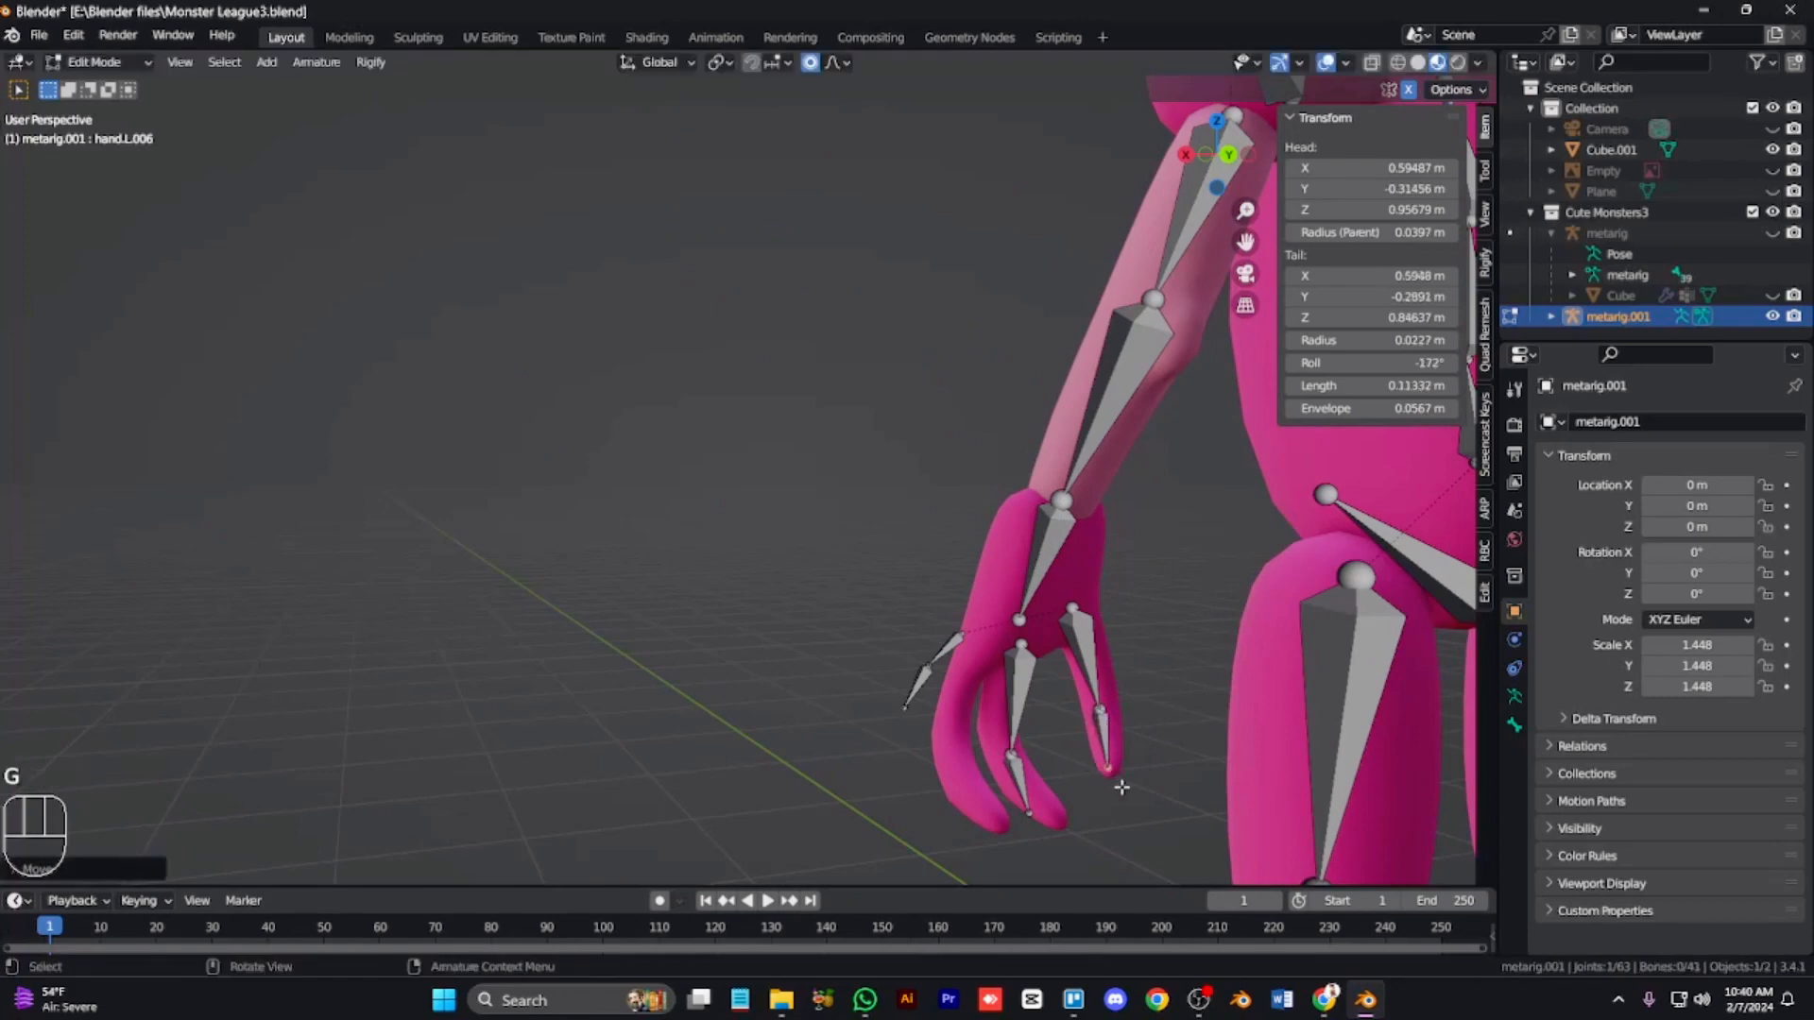
left_click(1080, 844)
key("KP_4")
key("KP_4")
key("KP_4")
key("KP_4")
key("KP_4")
key("KP_4")
key("KP_4")
key("KP_4")
key("KP_4")
key("KP_4")
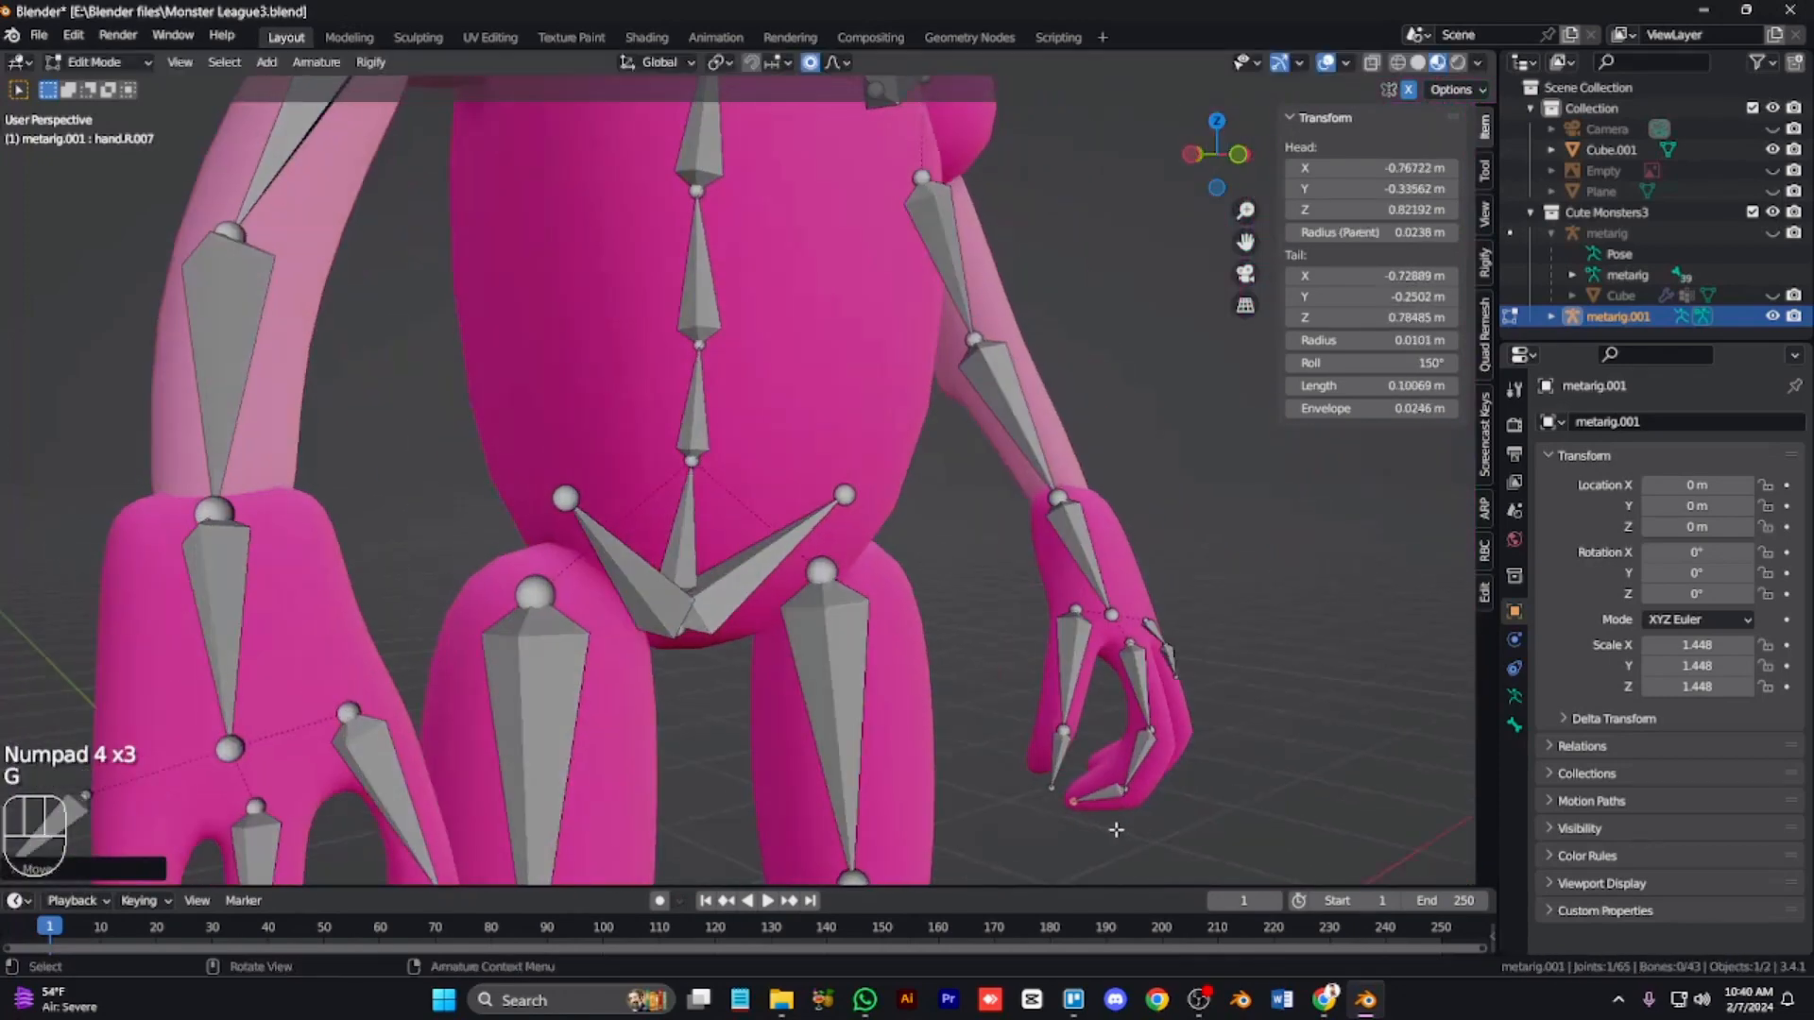
key("KP_4")
key("KP_4")
key("KP_4")
key("KP_6")
key("ctrl+KP_Add")
key("g")
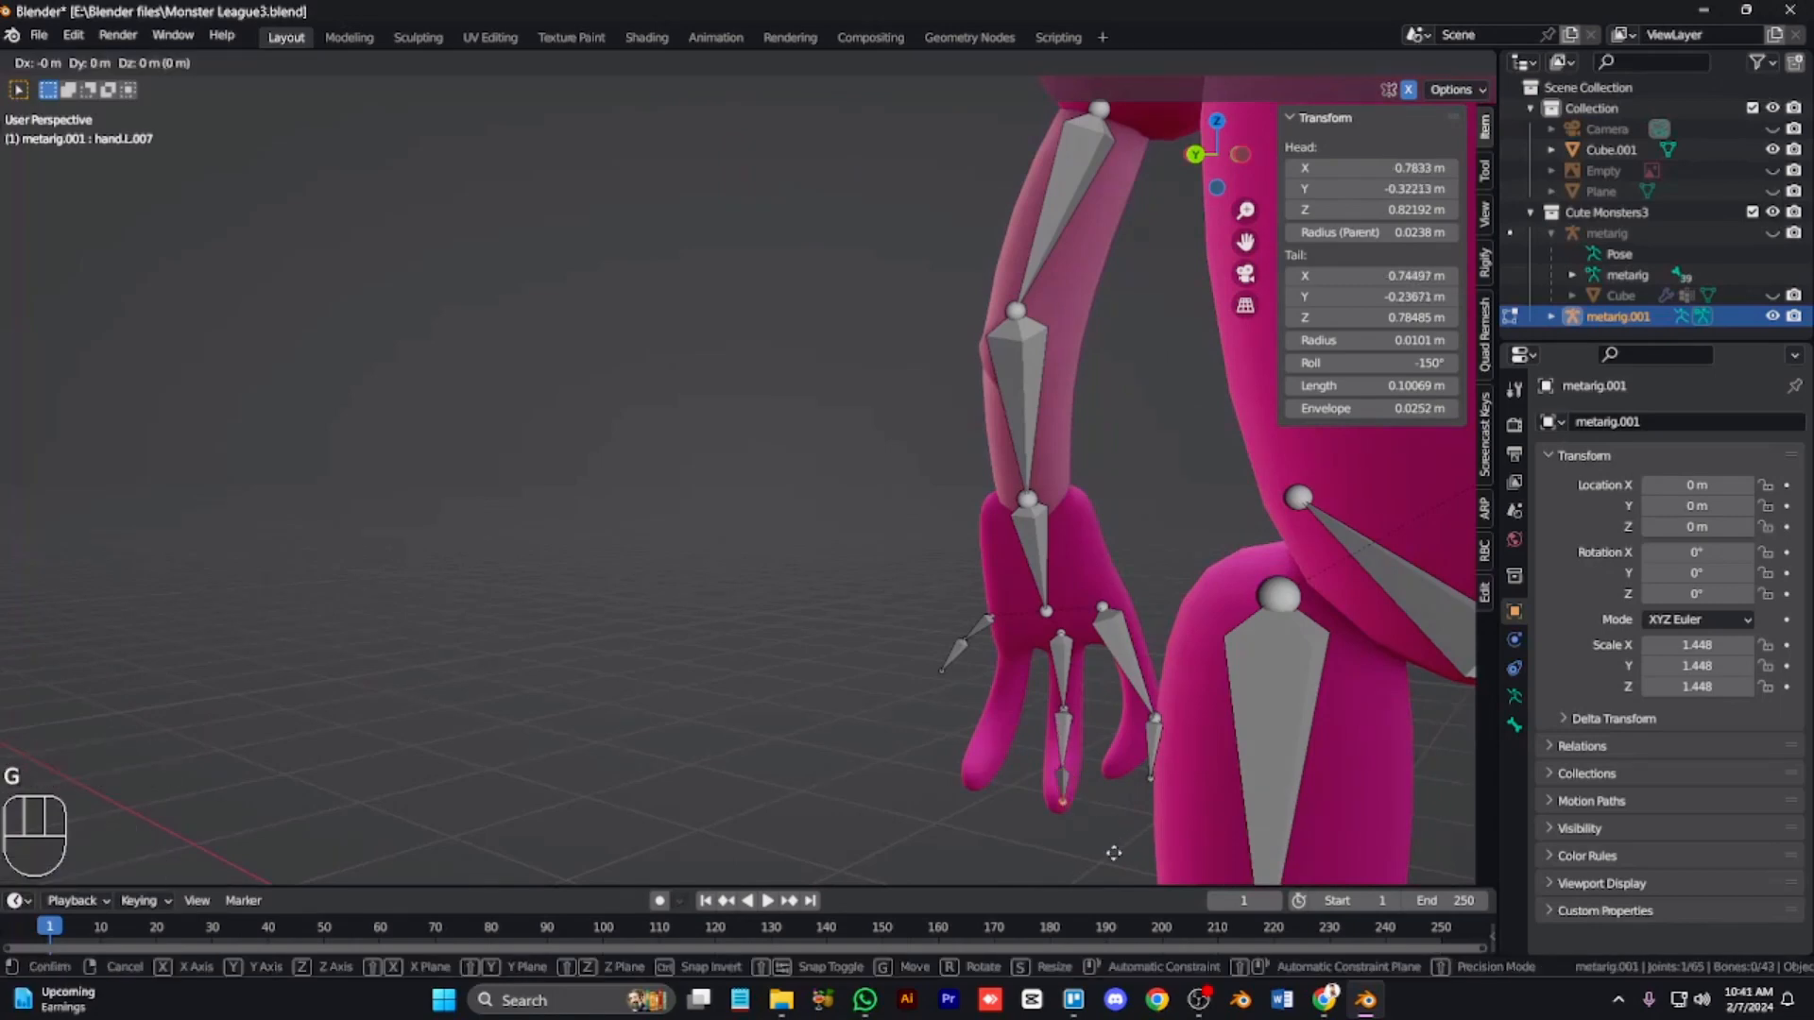
left_click(1114, 854)
key("KP_4")
key("KP_4")
key("KP_4")
key("KP_4")
key("g")
left_click(985, 684)
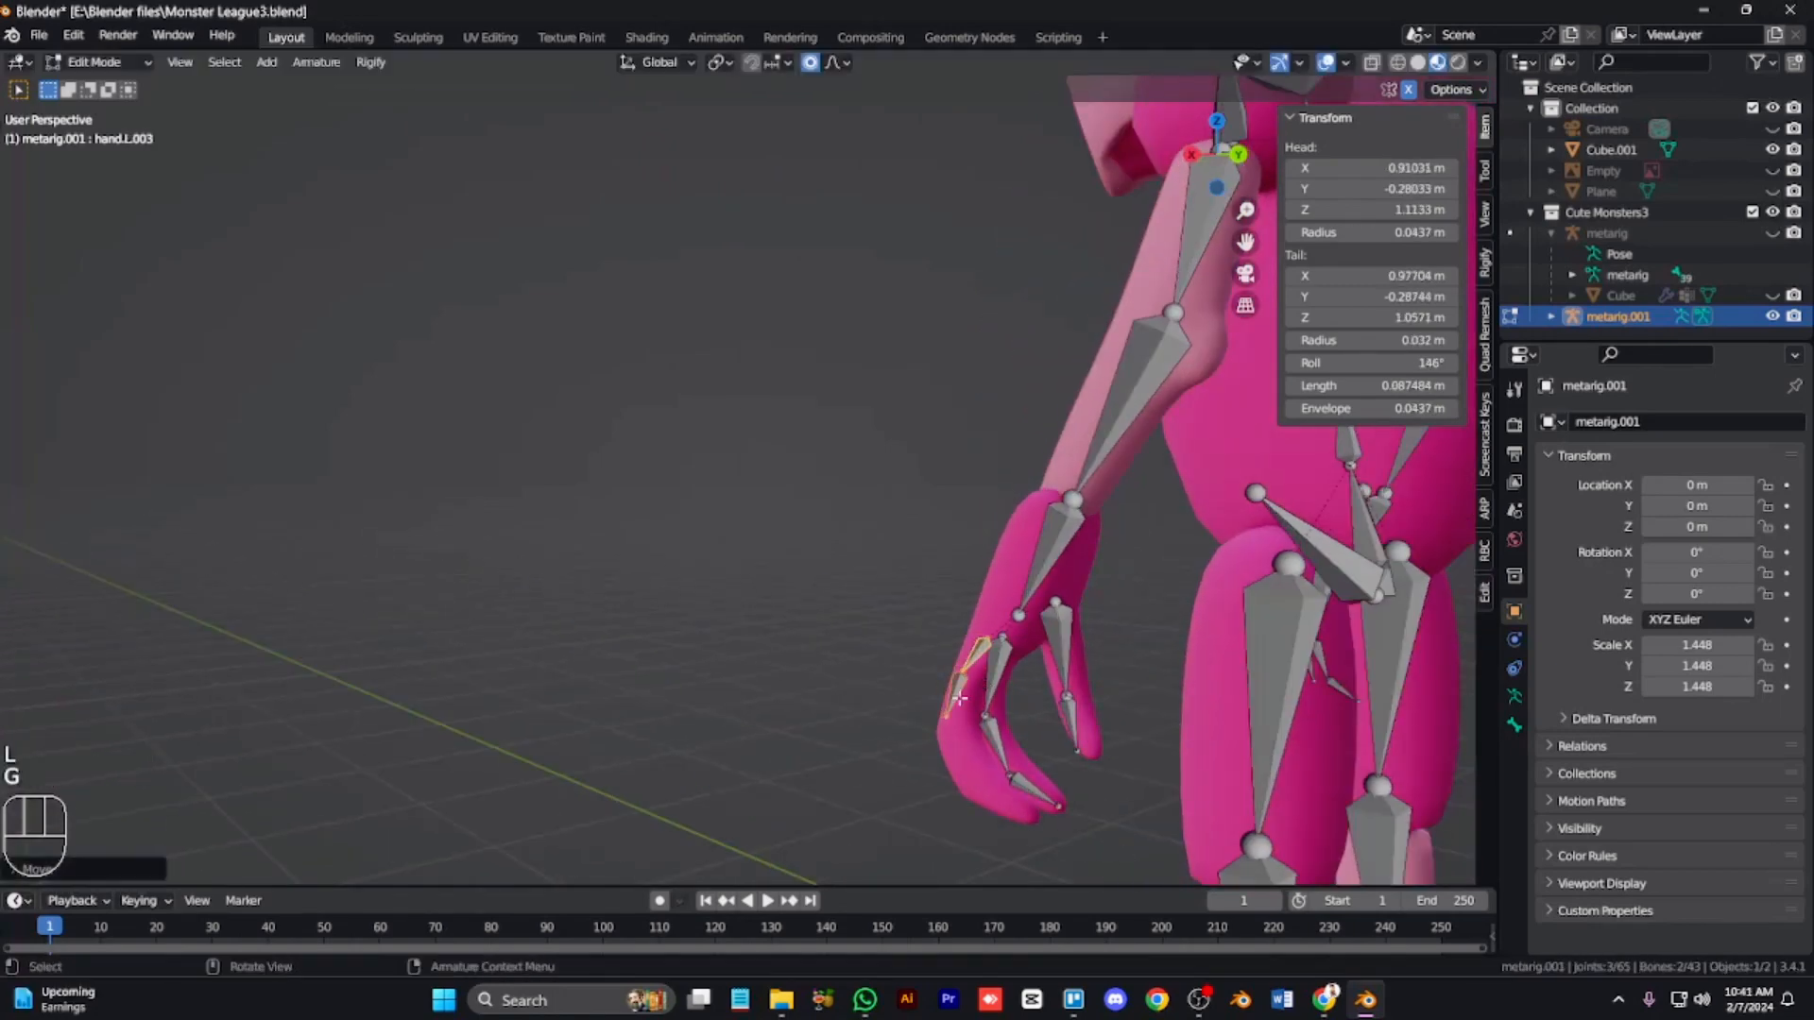
Step: Move the left hand's outer finger joints and extrude an extra bone at a fingertip
left_click(958, 699)
key("g")
left_click(960, 755)
left_click(961, 782)
key("g")
left_click(1011, 802)
key("e")
left_click(1052, 820)
Step: Move the remaining left-hand finger joints so each bone follows its finger
key("KP_4")
key("KP_4")
key("KP_4")
key("KP_4")
key("KP_4")
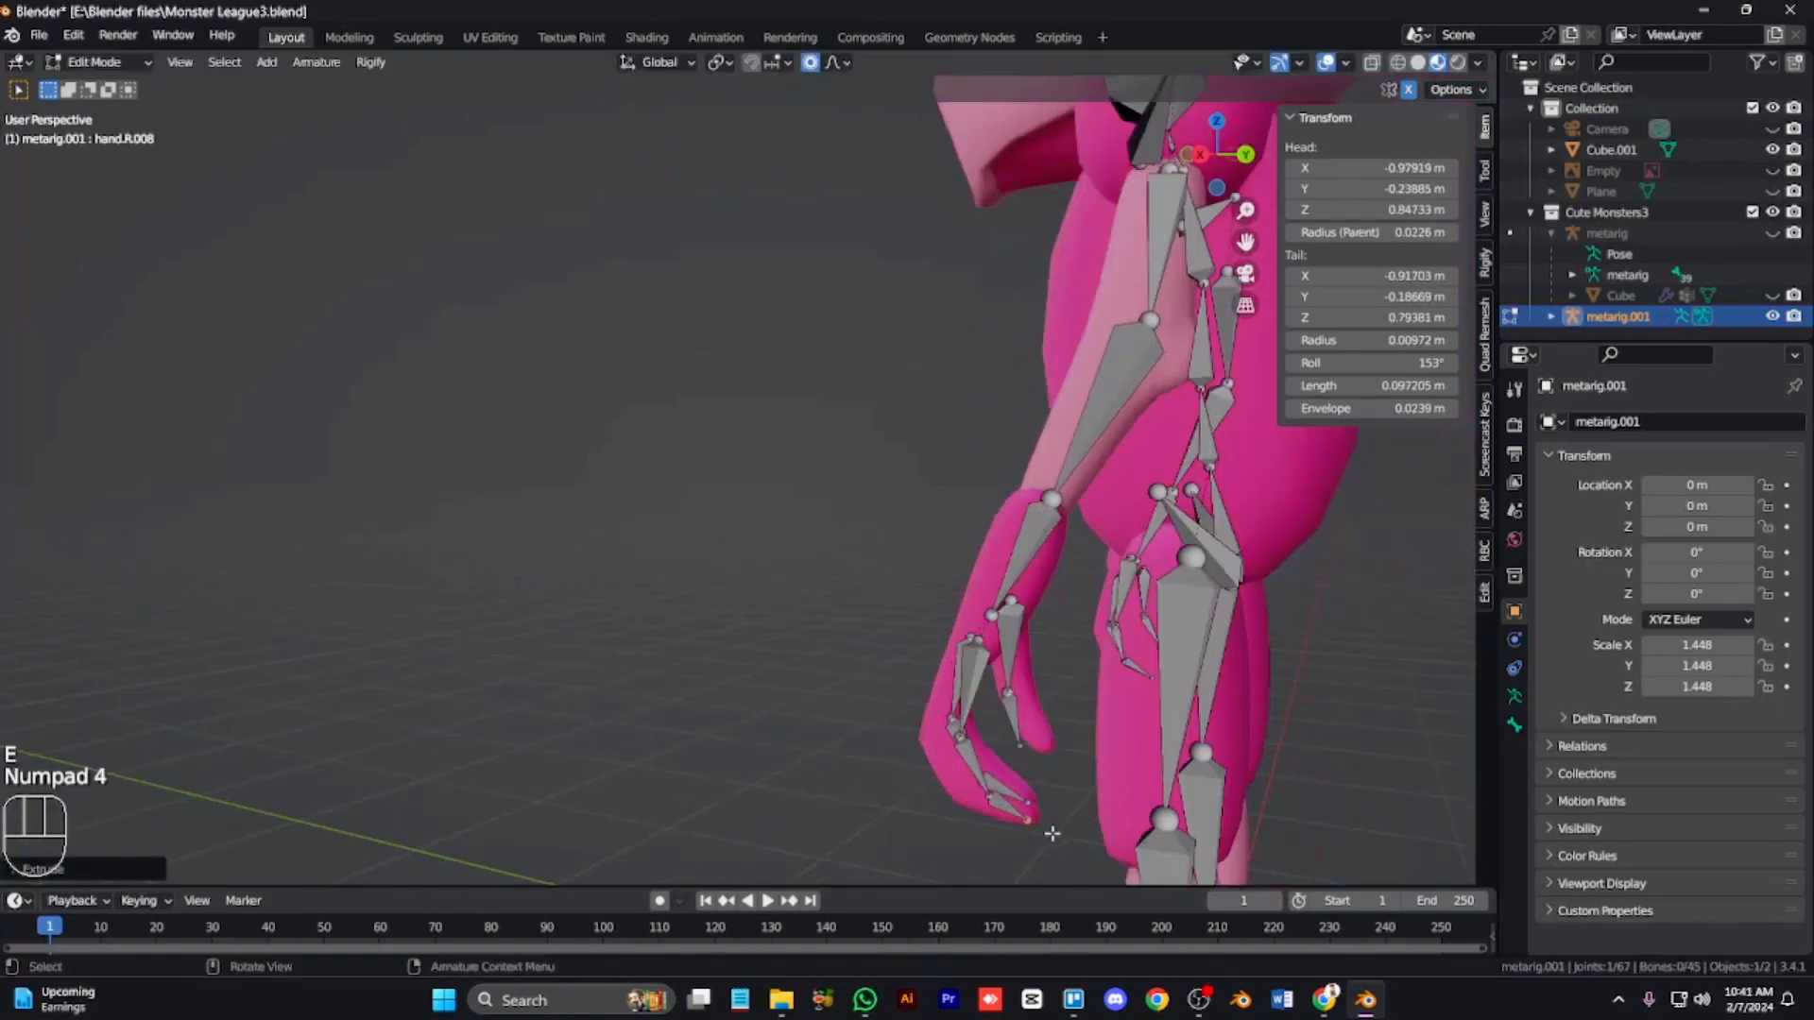
left_click(1020, 697)
key("g")
left_click(1017, 757)
left_click(1017, 757)
key("g")
left_click(994, 761)
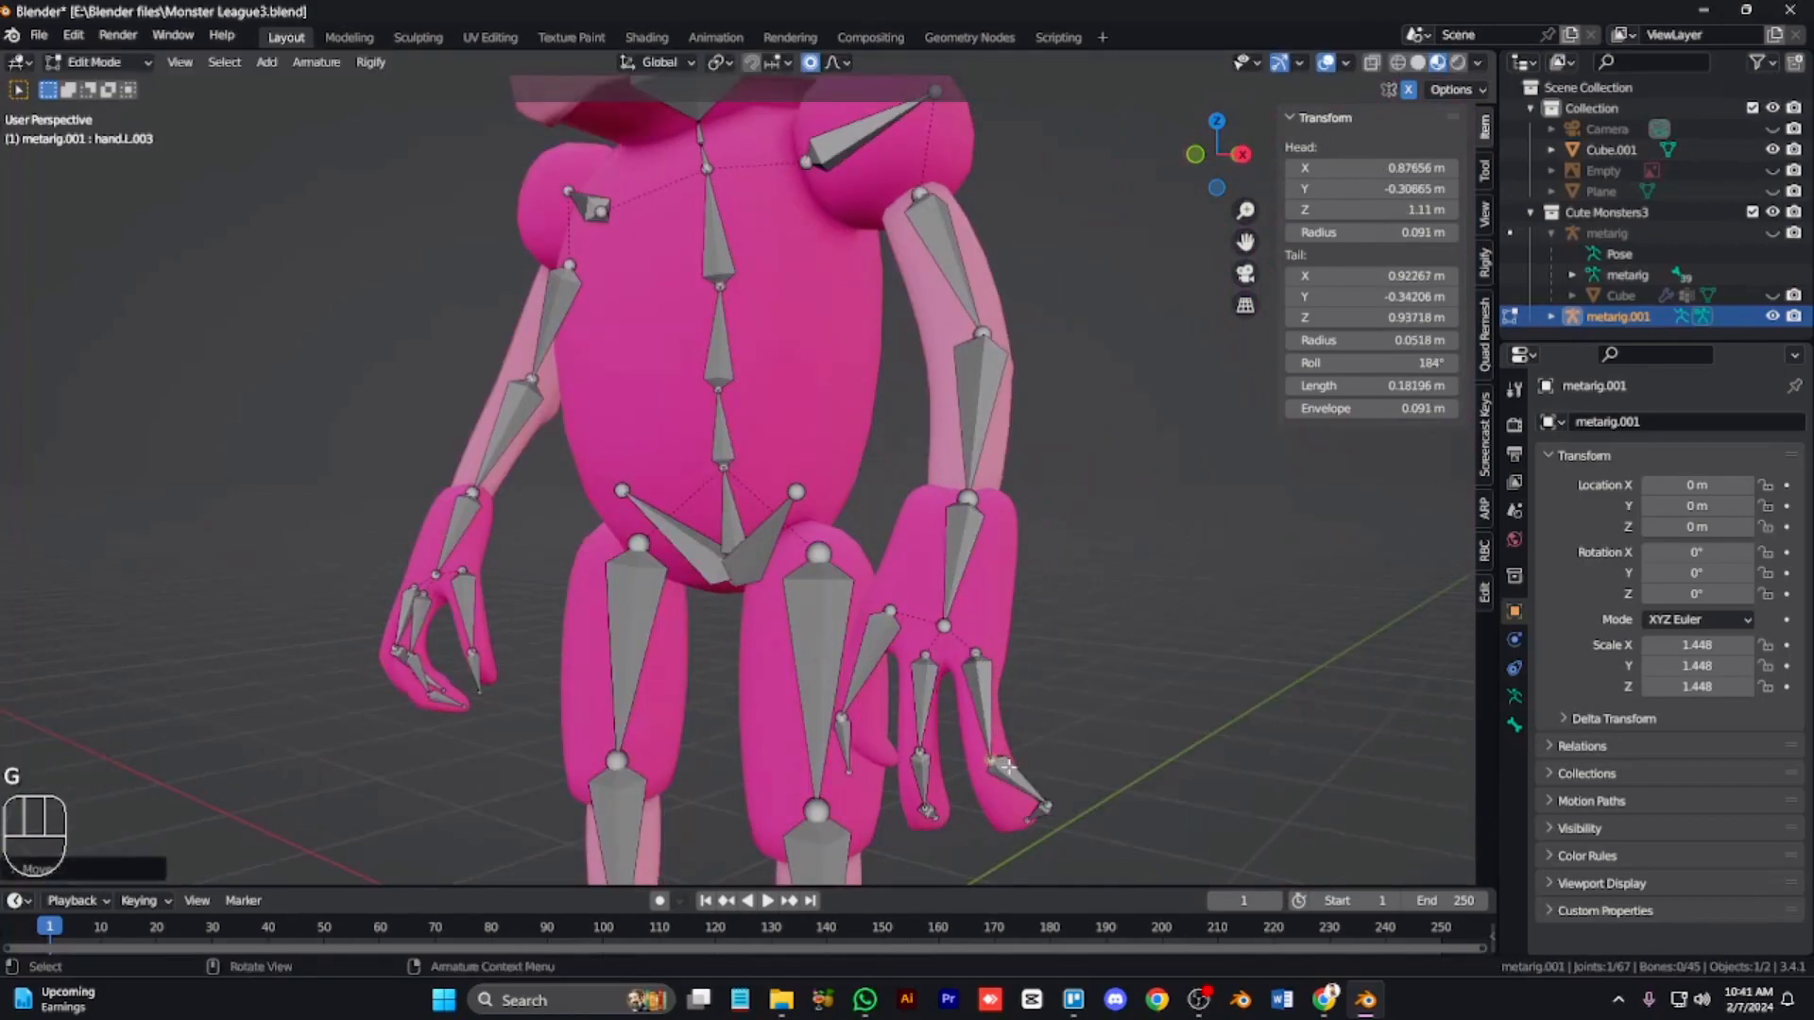
left_click(1043, 811)
key("g")
left_click(1043, 819)
key("KP_4")
key("KP_4")
key("KP_4")
key("KP_4")
key("KP_4")
key("KP_4")
key("KP_4")
Step: In side view, move the neck and head bone joints to fit the head
key("KP_4")
key("KP_6")
key("KP_6")
key("KP_6")
key("KP_6")
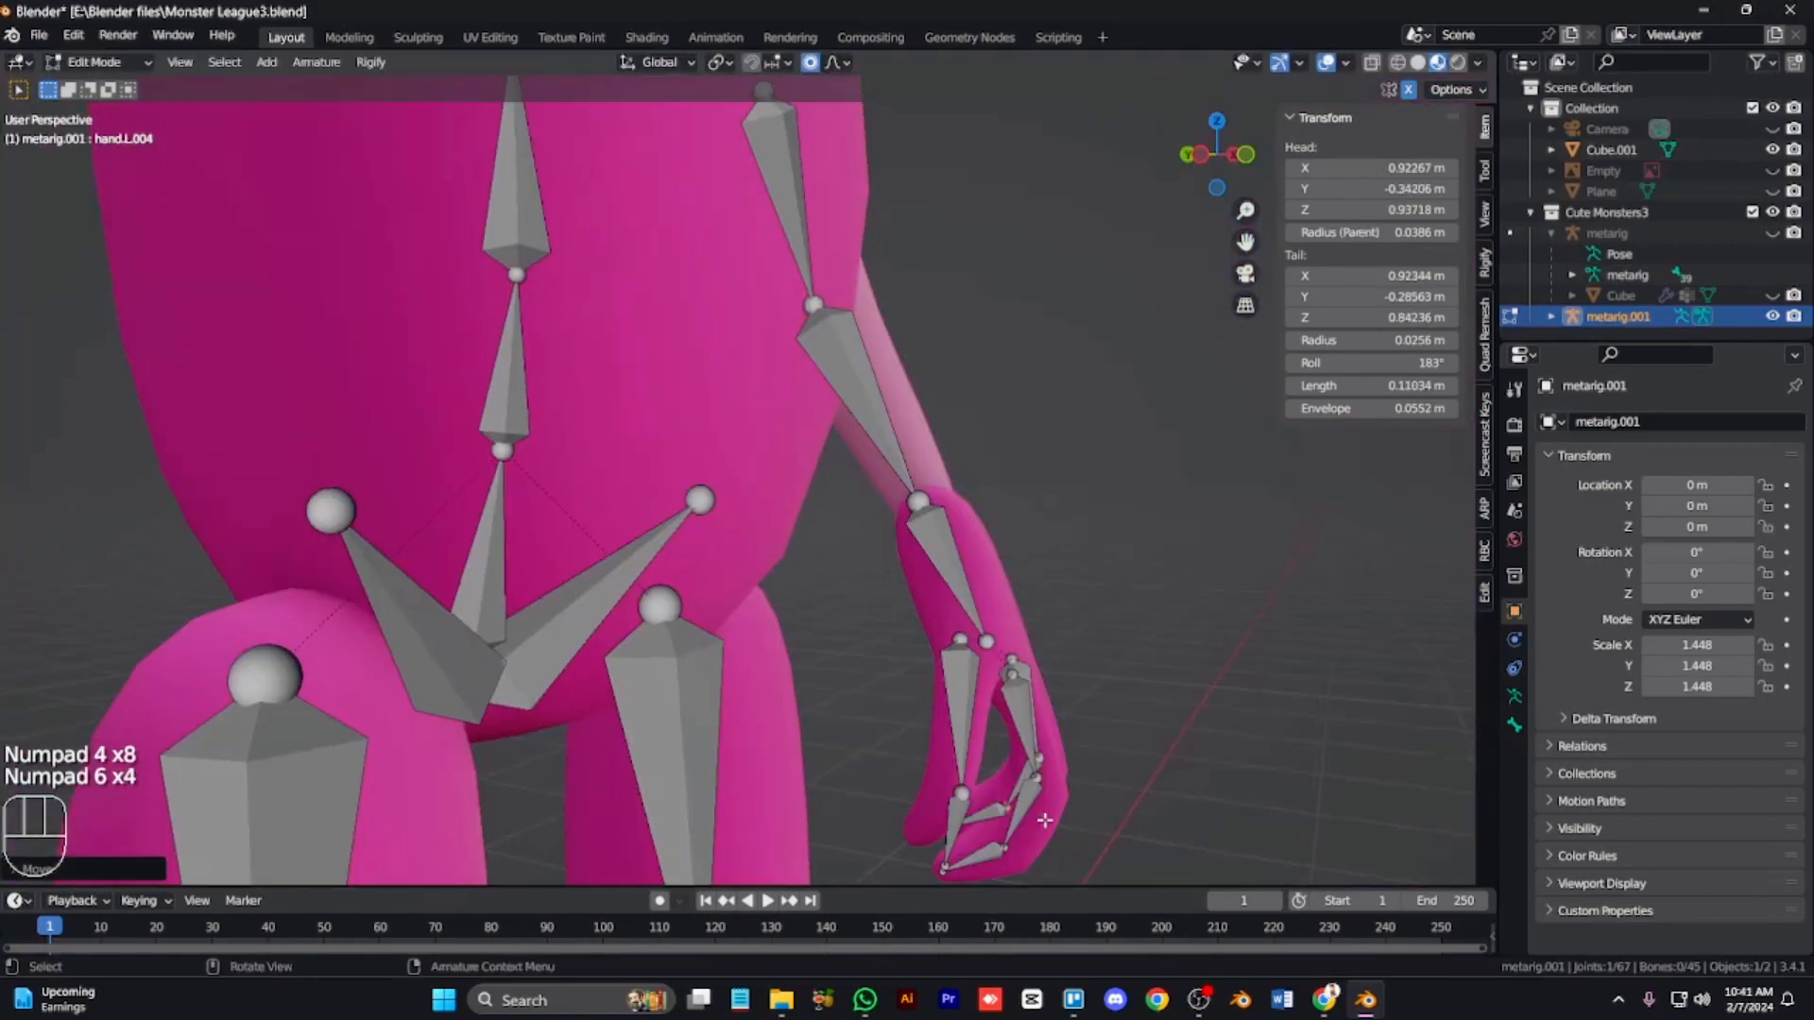
key("KP_4")
key("KP_9")
key("KP_1")
key("KP_3")
key("ctrl+KP_8")
key("ctrl+KP_8")
key("ctrl+KP_8")
key("ctrl+KP_8")
key("ctrl+KP_8")
key("ctrl+KP_8")
key("ctrl+KP_8")
key("ctrl+KP_8")
key("ctrl+KP_8")
key("ctrl+KP_8")
key("ctrl+KP_8")
key("ctrl+KP_8")
key("ctrl+KP_8")
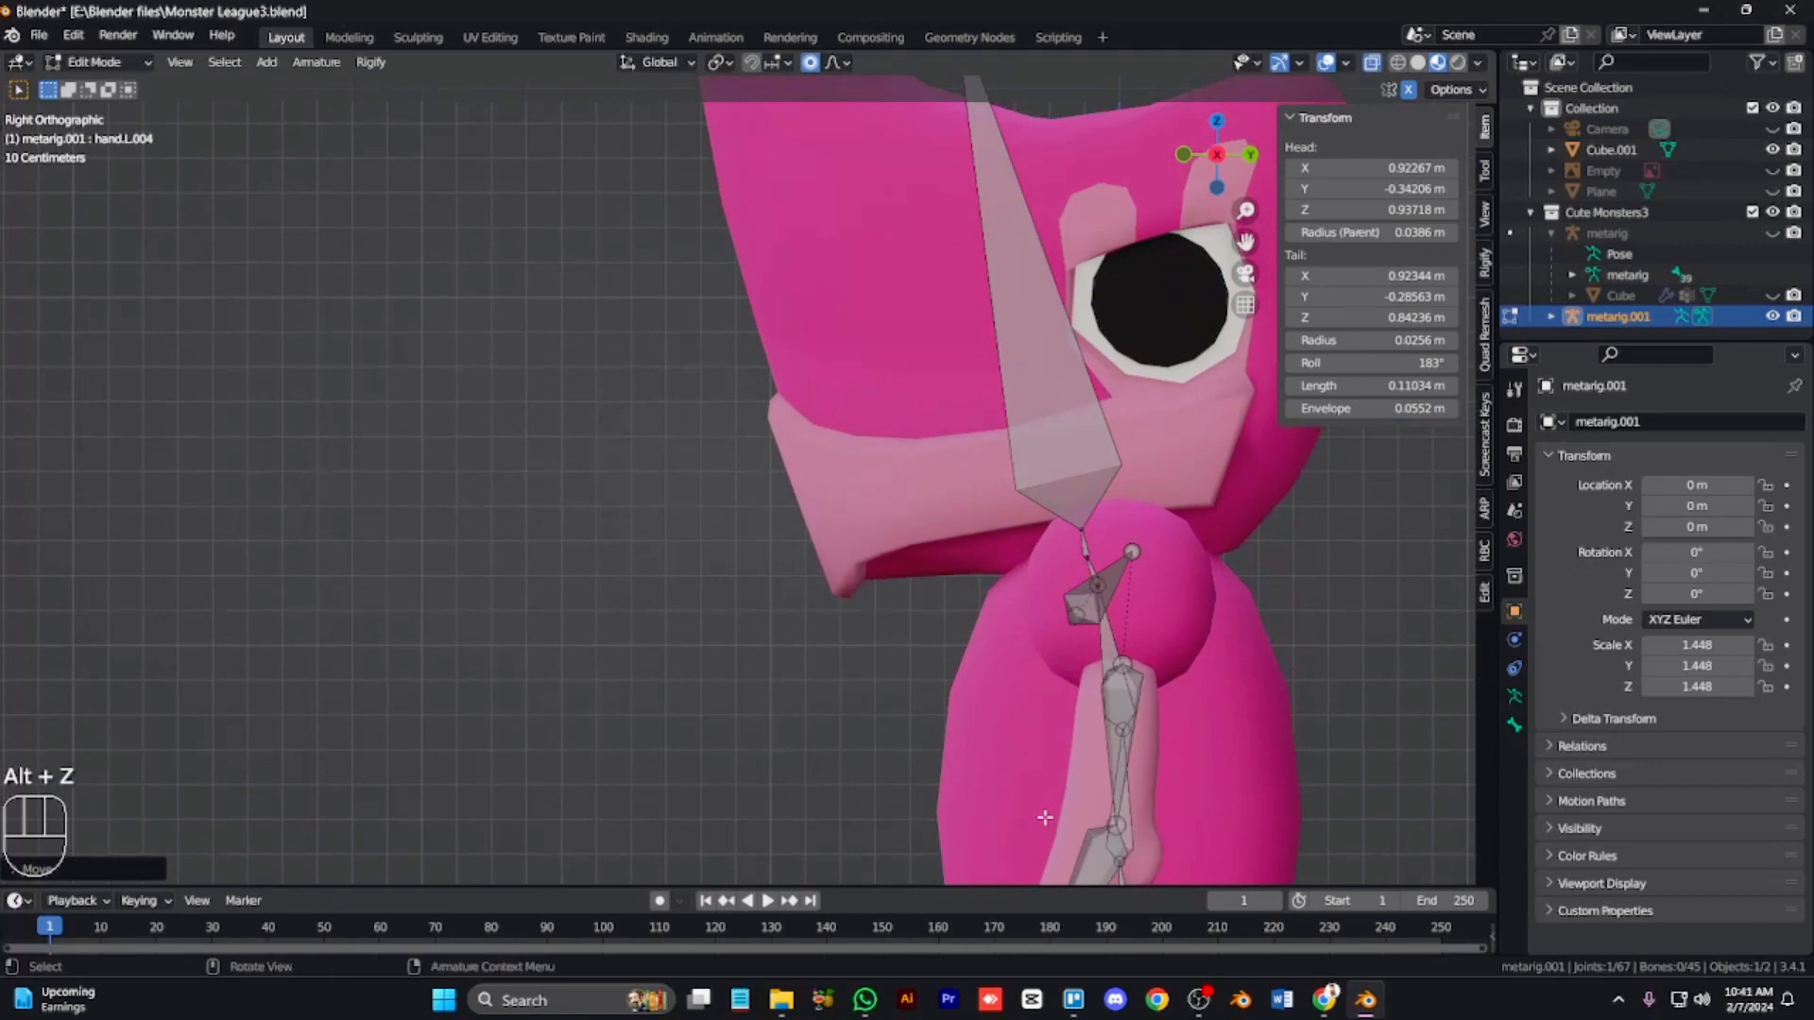
key("KP_1")
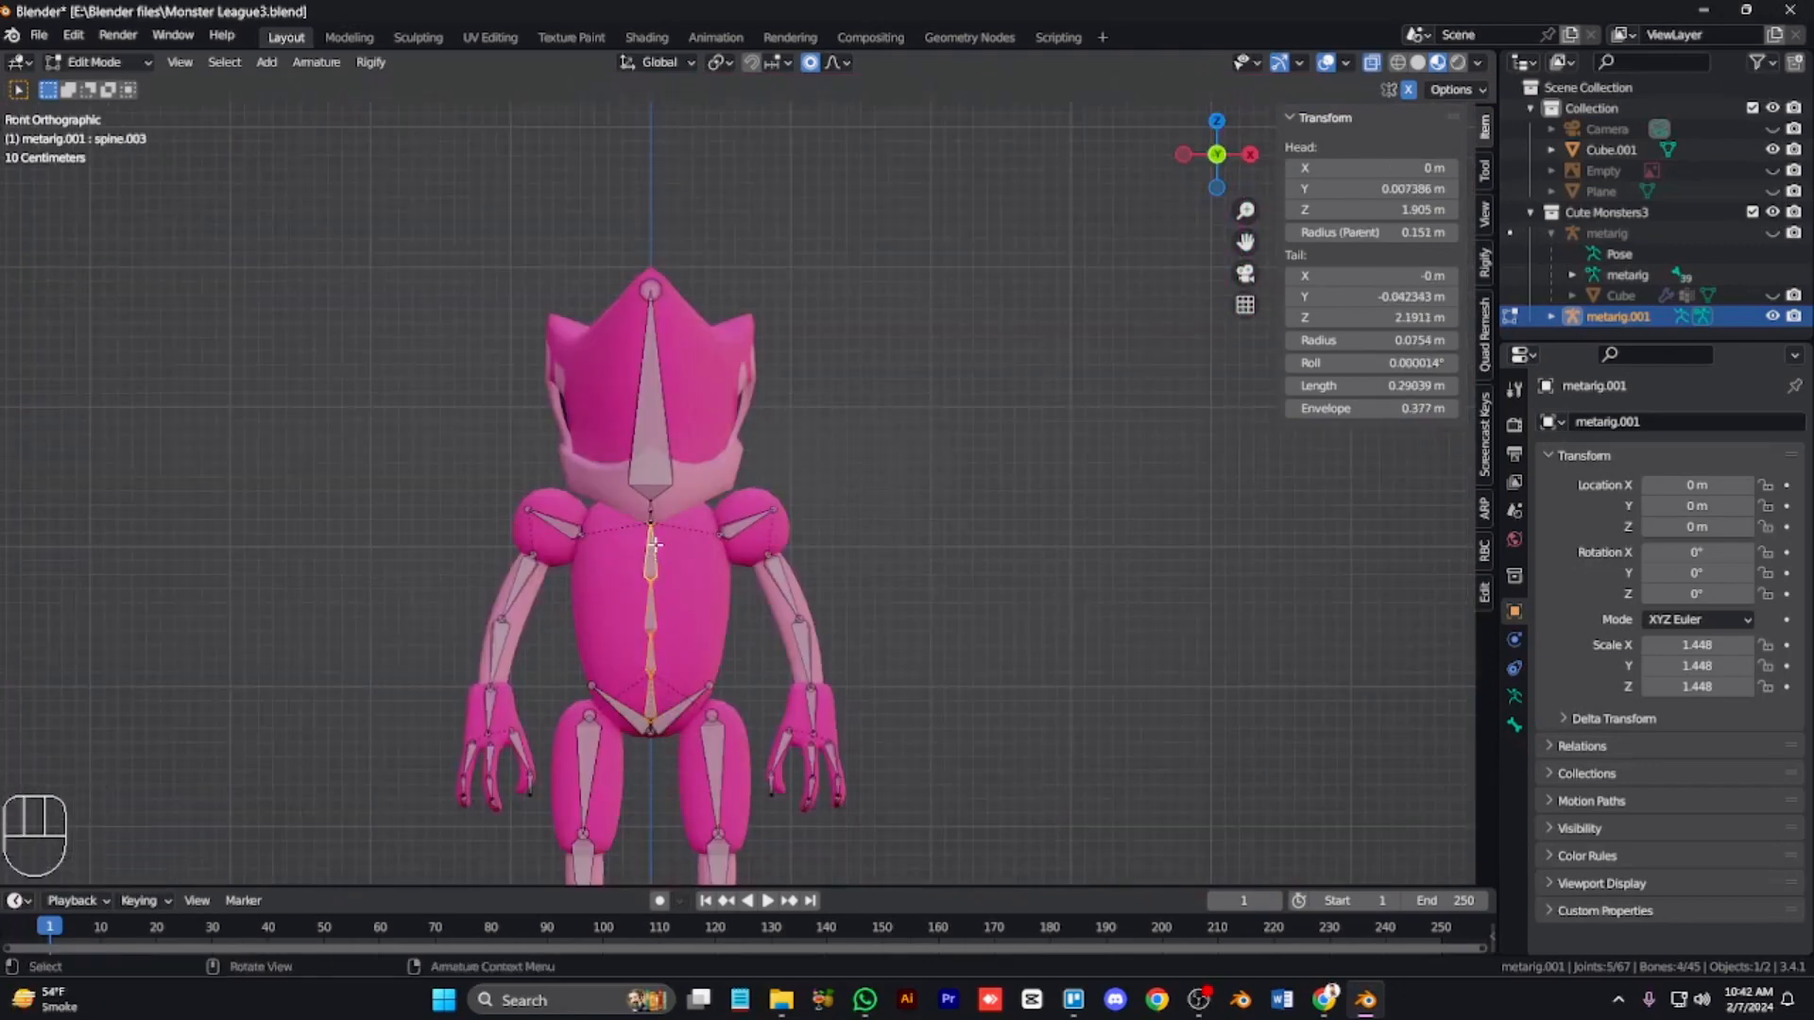
key("KP_3")
key("KP_Add")
key("KP_Add")
key("KP_Add")
key("KP_Add")
key("ctrl+KP_8")
key("ctrl+KP_8")
key("ctrl+KP_8")
key("ctrl+KP_8")
key("ctrl+KP_8")
key("ctrl+KP_4")
key("ctrl+KP_4")
key("ctrl+KP_4")
key("ctrl+KP_4")
key("ctrl+KP_4")
key("ctrl+KP_4")
key("ctrl+KP_4")
key("ctrl+KP_4")
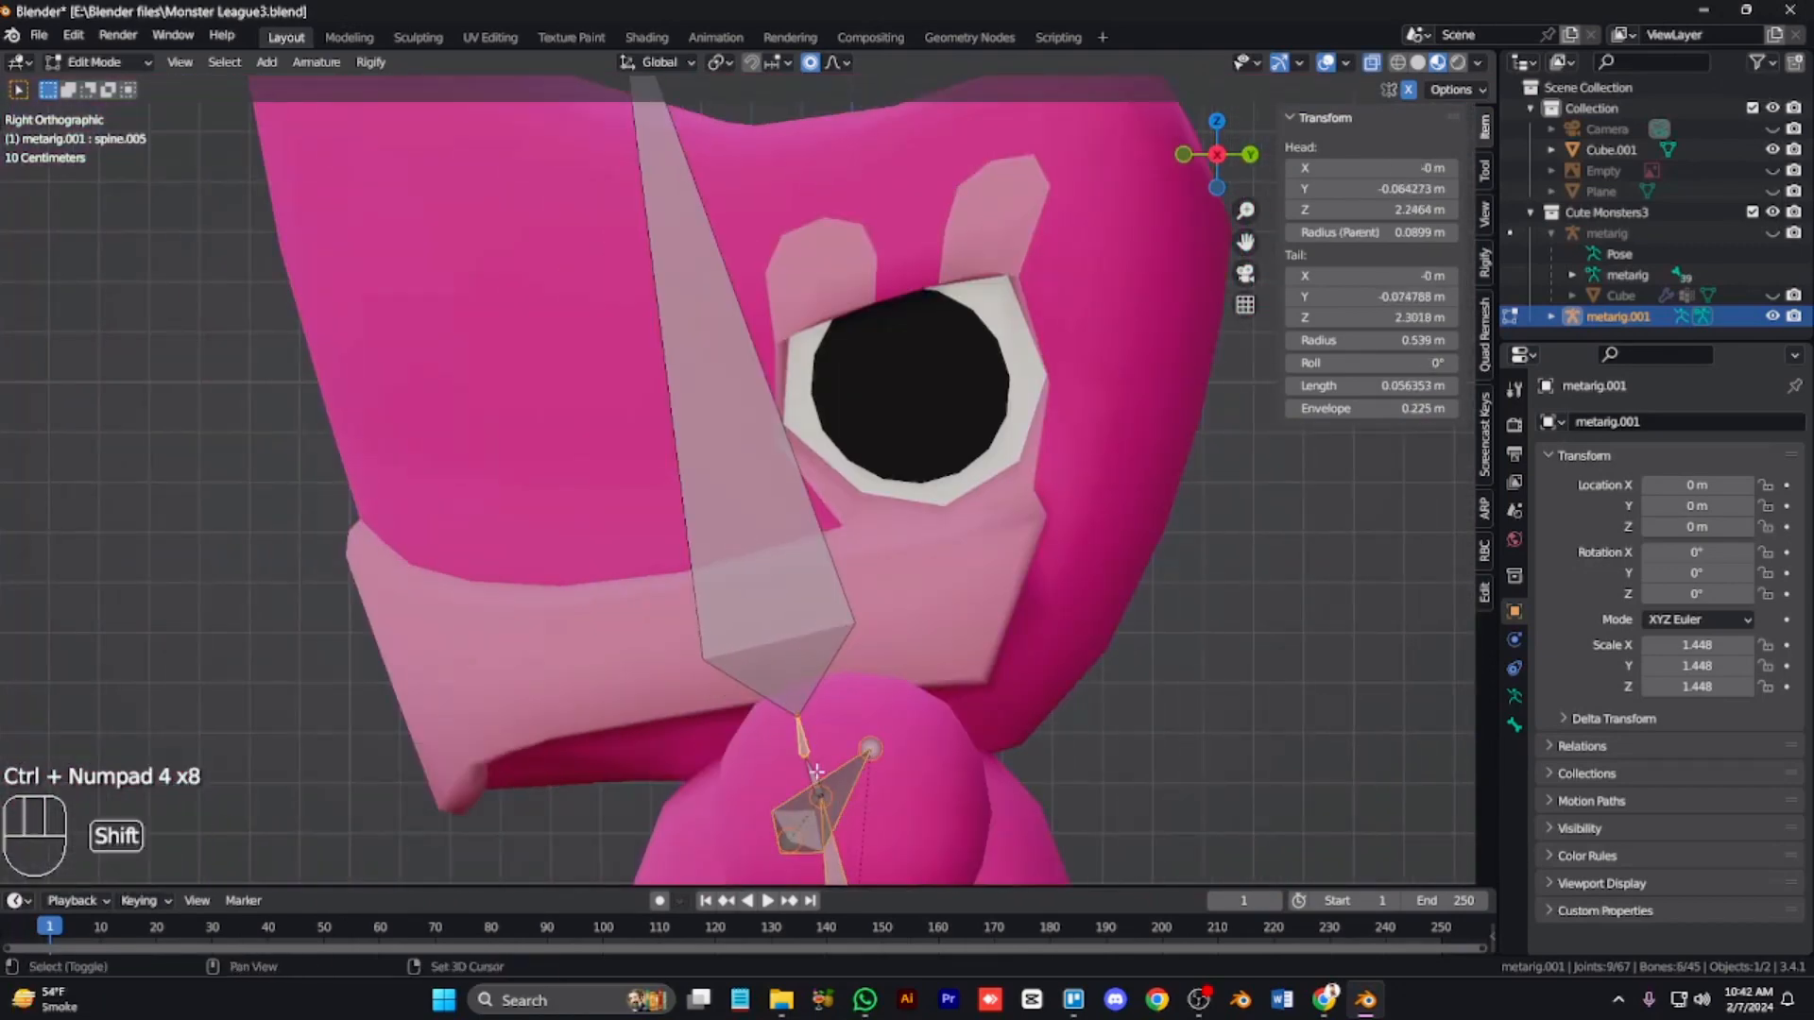
key("g")
left_click(830, 768)
key("KP_Subtract")
key("KP_Subtract")
key("KP_Subtract")
key("KP_Subtract")
key("KP_Subtract")
left_click(693, 271)
key("g")
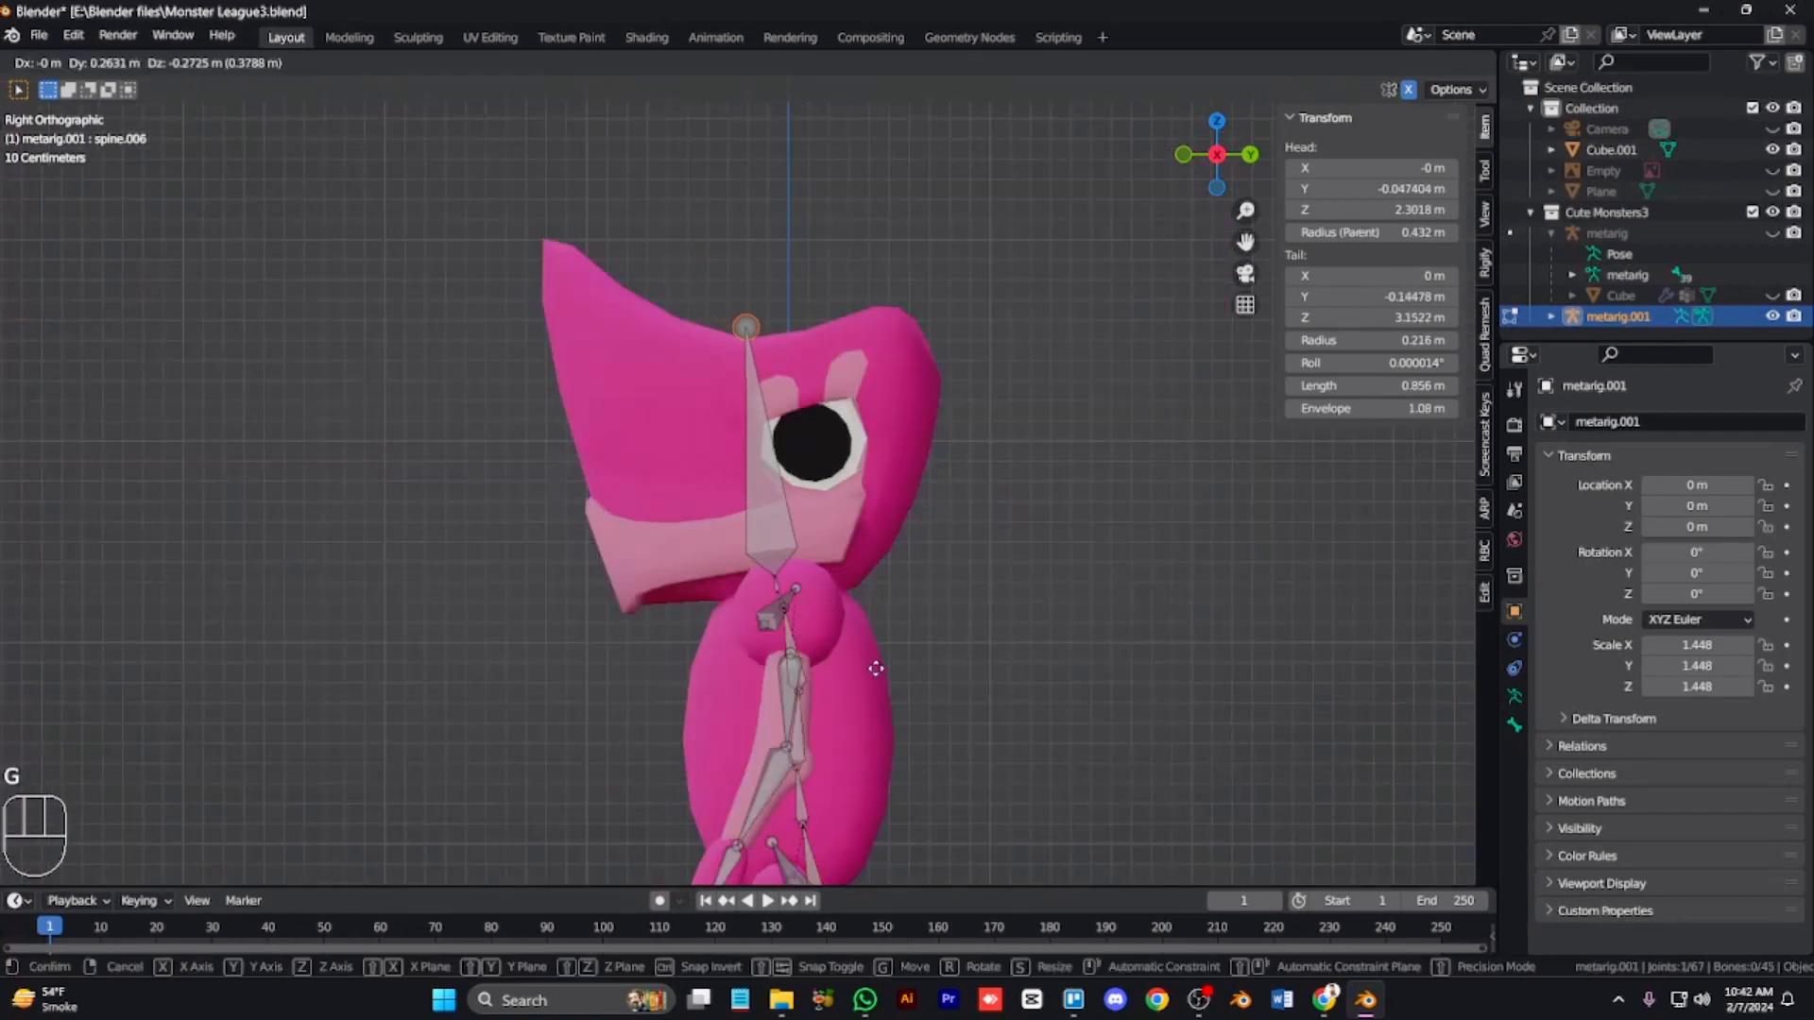
left_click(880, 673)
Step: Return to Object Mode and apply rotation and scale to the metarig
key("alt+a")
key("alt+z")
key("KP_1")
key("Tab")
key("ctrl+a")
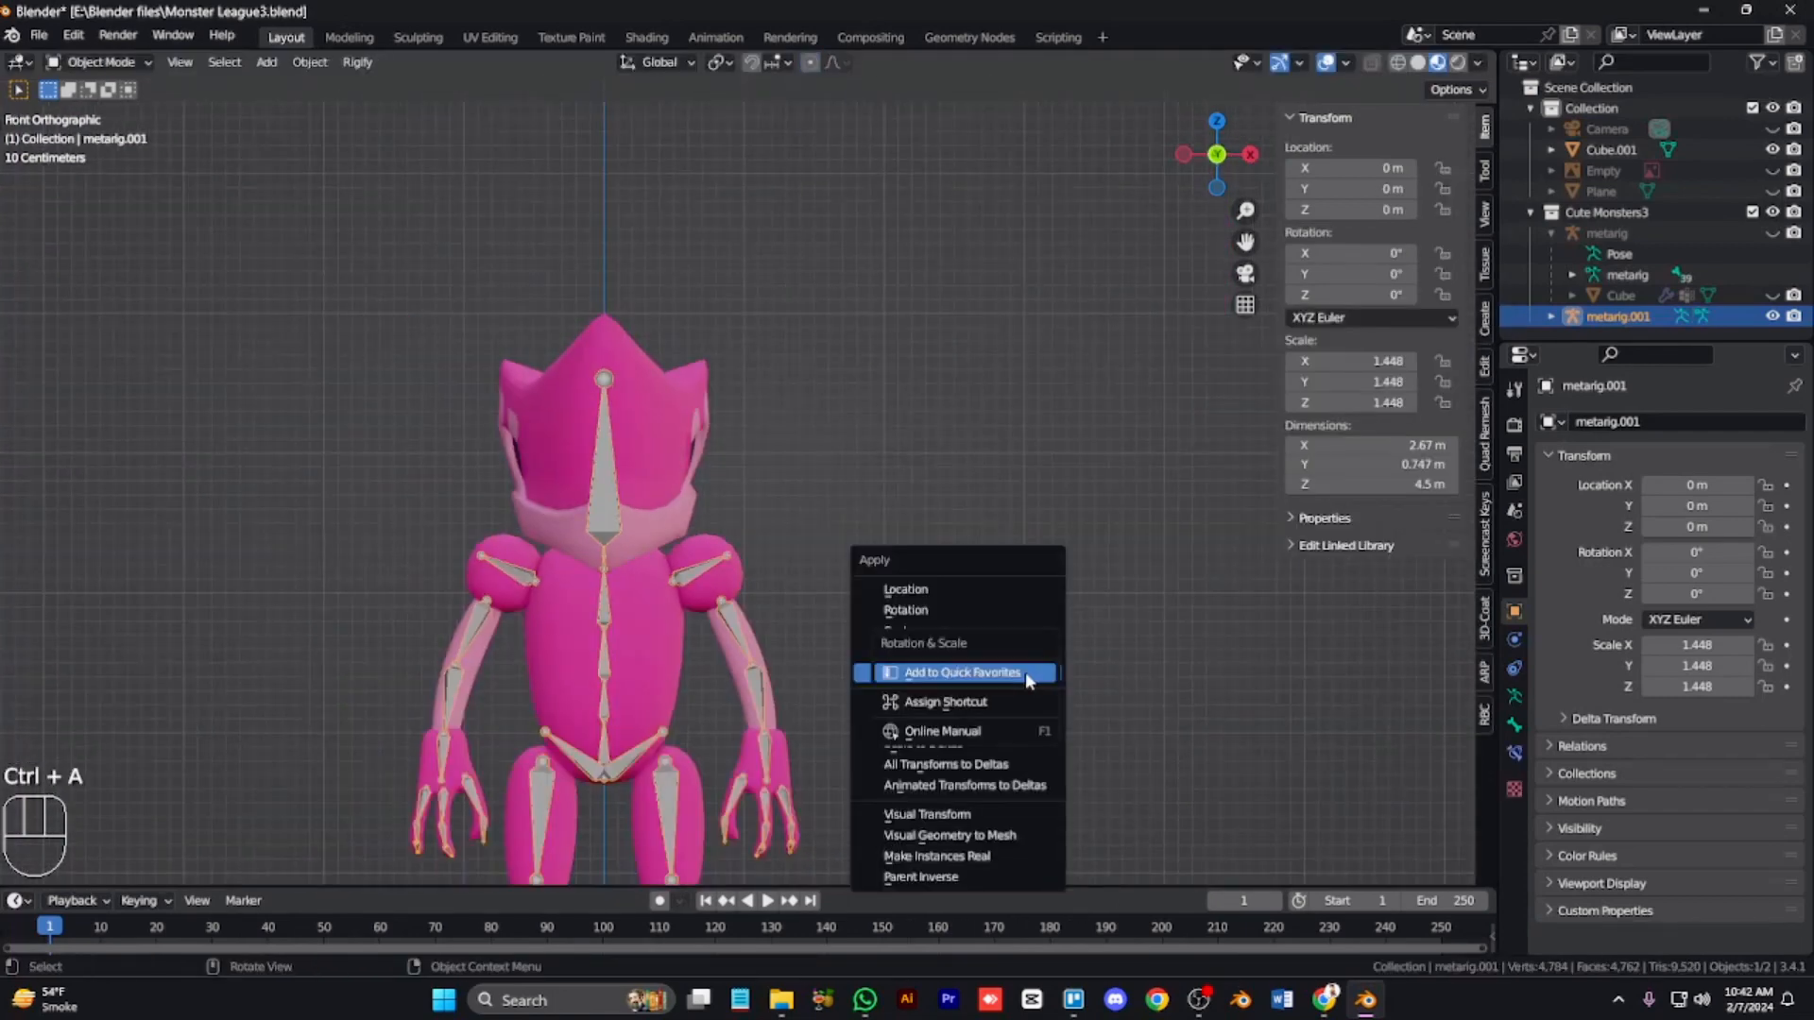
left_click(1024, 672)
key("ctrl+a")
left_click(818, 661)
Step: Parent the monster mesh to the metarig armature
key("ctrl+KP_4")
key("ctrl+KP_4")
key("ctrl+KP_4")
key("ctrl+KP_2")
key("ctrl+KP_2")
key("ctrl+KP_2")
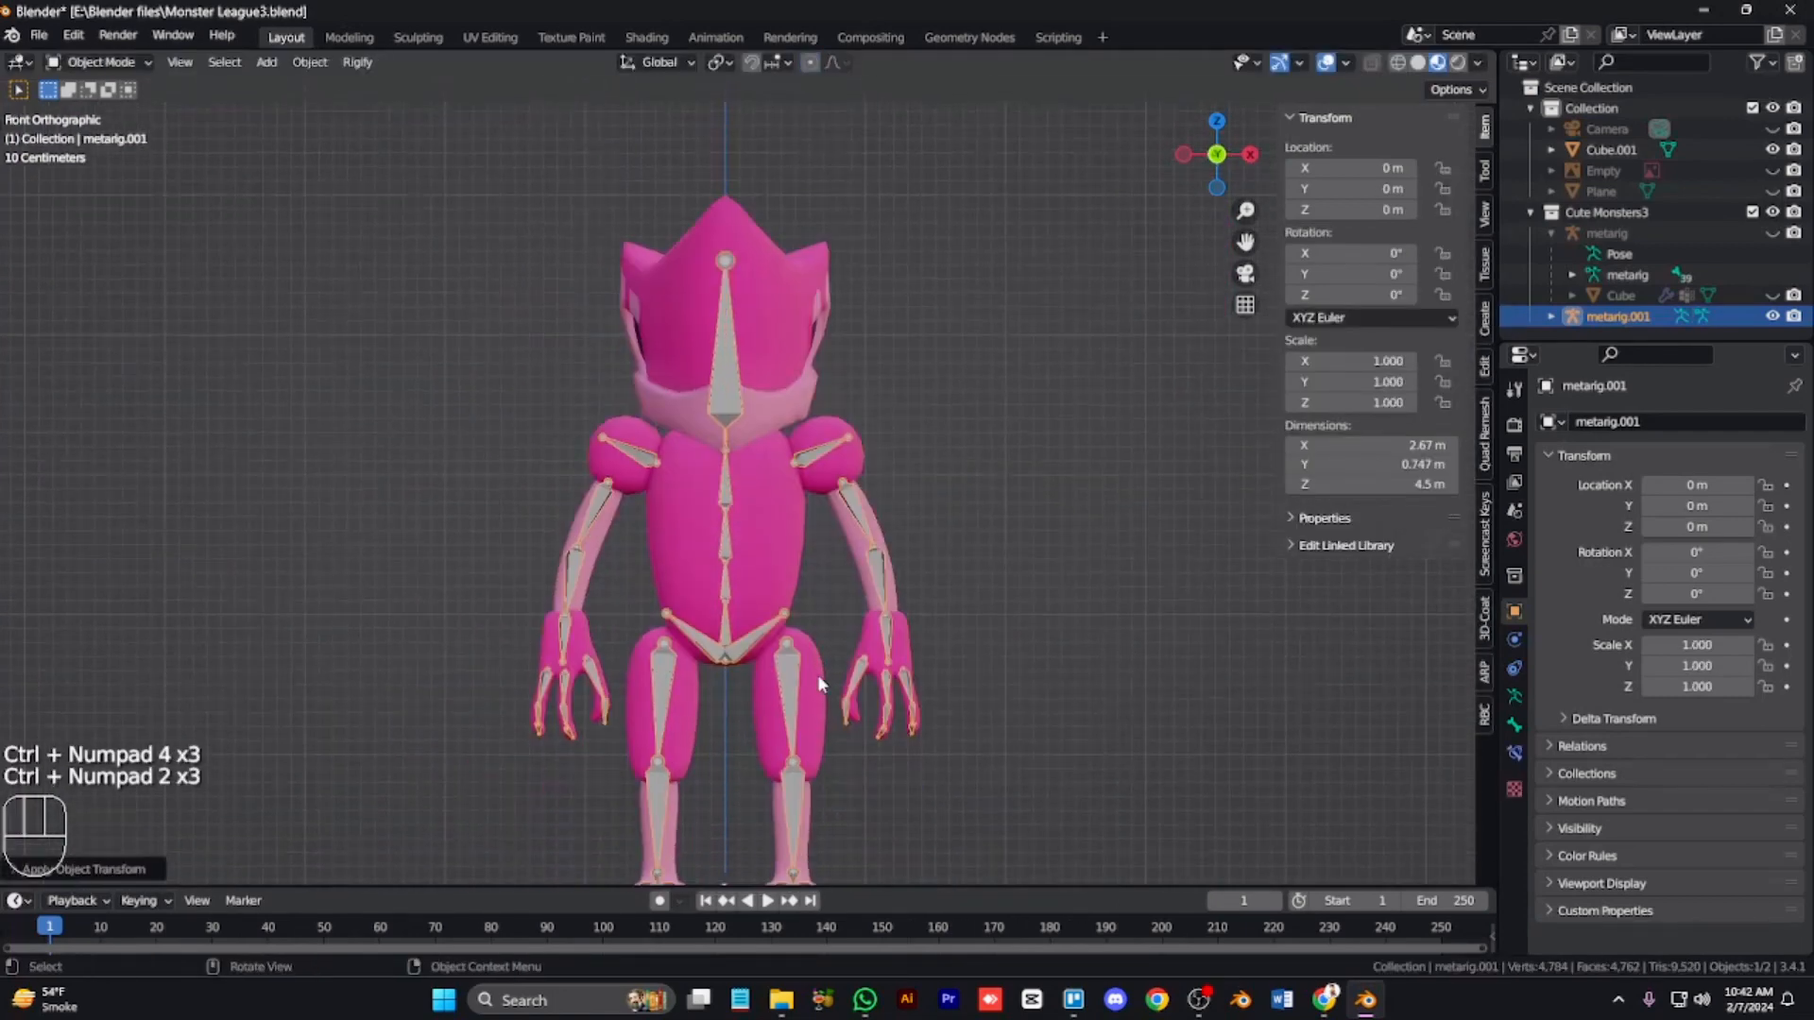
left_click(790, 619)
key("Tab")
key("a")
key("Tab")
key("Tab")
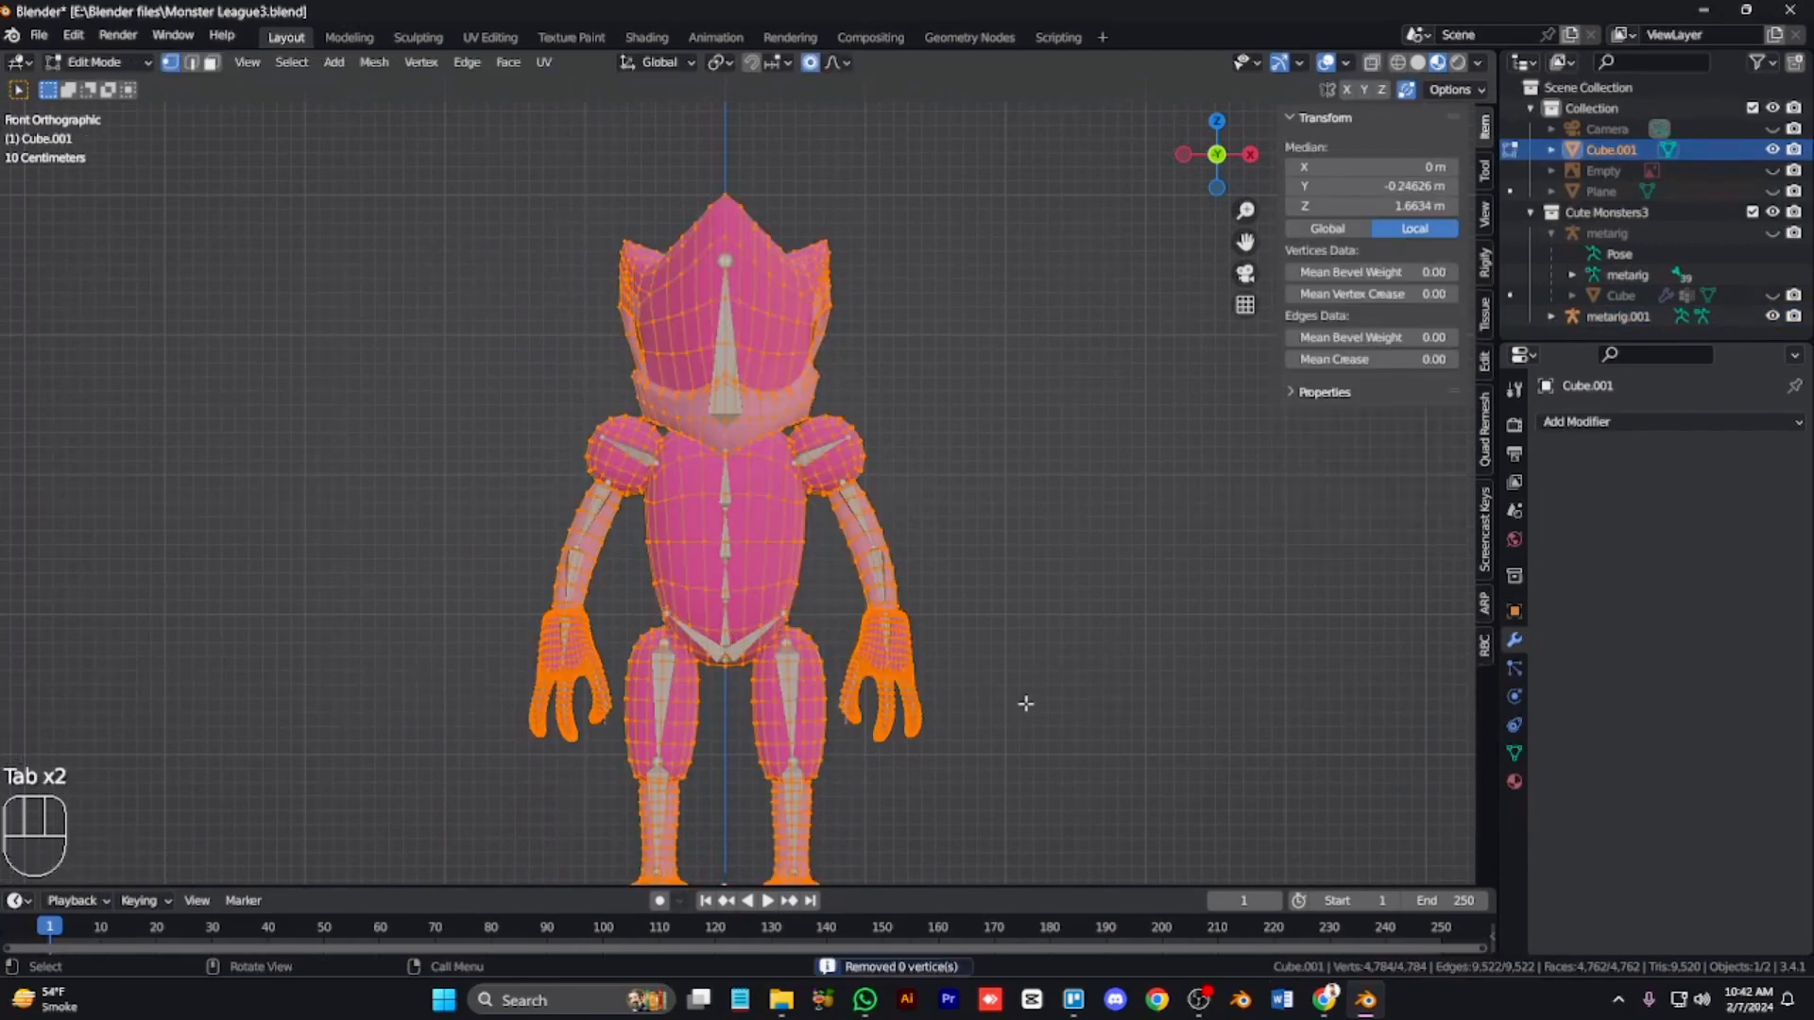
key("Tab")
left_click(756, 647, "shift")
key("ctrl+p")
left_click(700, 789)
scroll(712, 779, "down", 2)
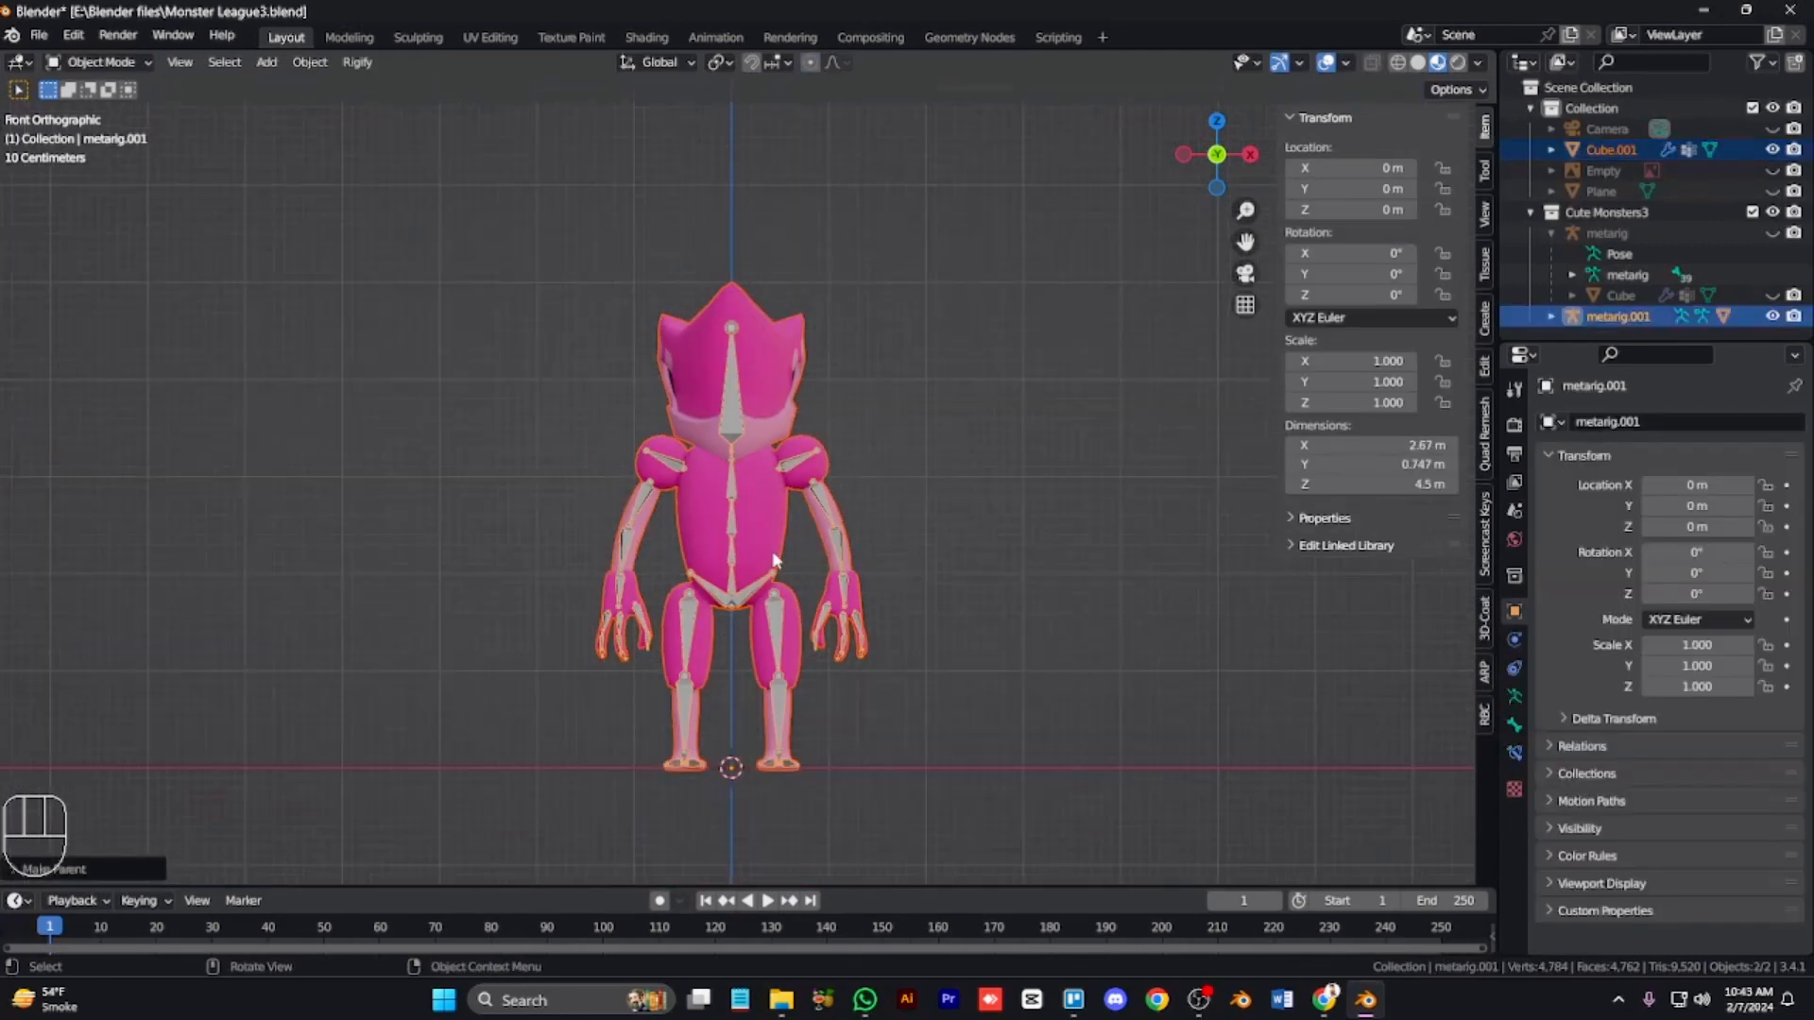
Step: Switch the metarig to Pose Mode and test rotating and moving a left arm bone
key("ctrl+Tab")
key("r")
key("KP_6")
key("KP_6")
key("KP_6")
key("KP_6")
key("KP_6")
key("KP_Add")
key("KP_Add")
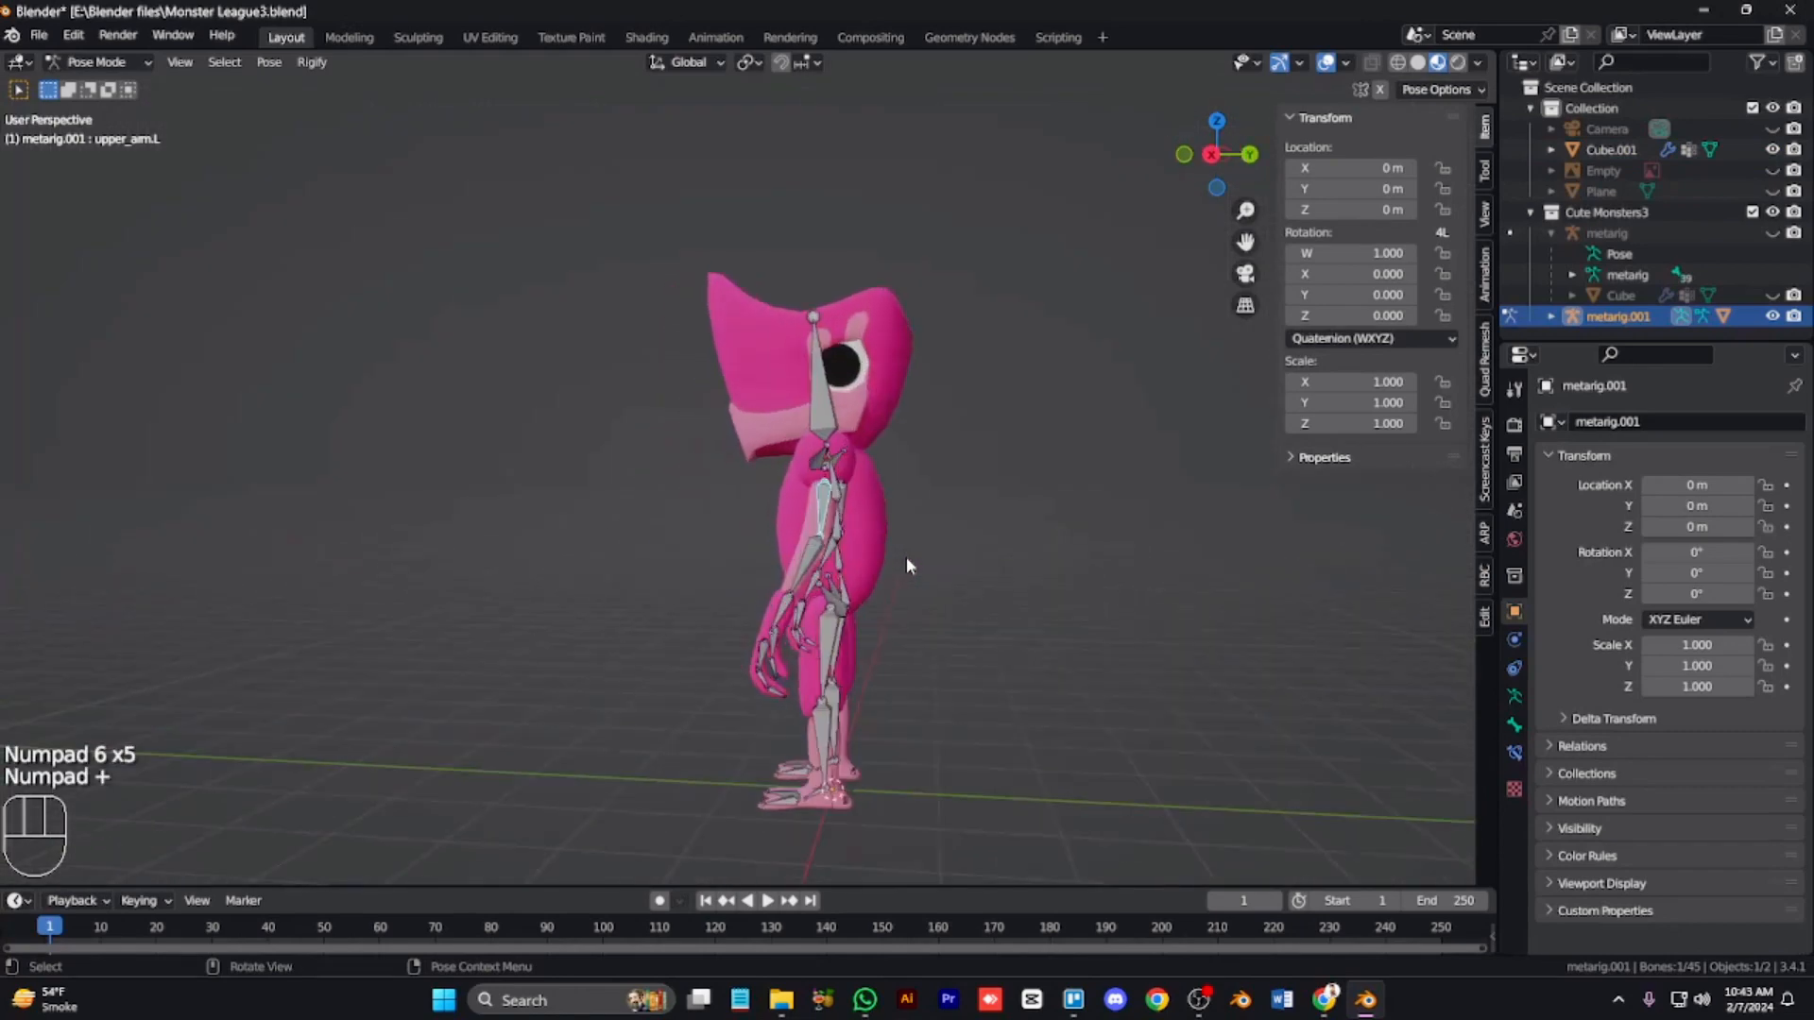
key("KP_6")
left_click(779, 647)
key("r")
right_click(741, 635)
key("g")
right_click(786, 569)
Step: Enable Auto IK in the pose options
left_click(1443, 89)
left_click(1348, 127)
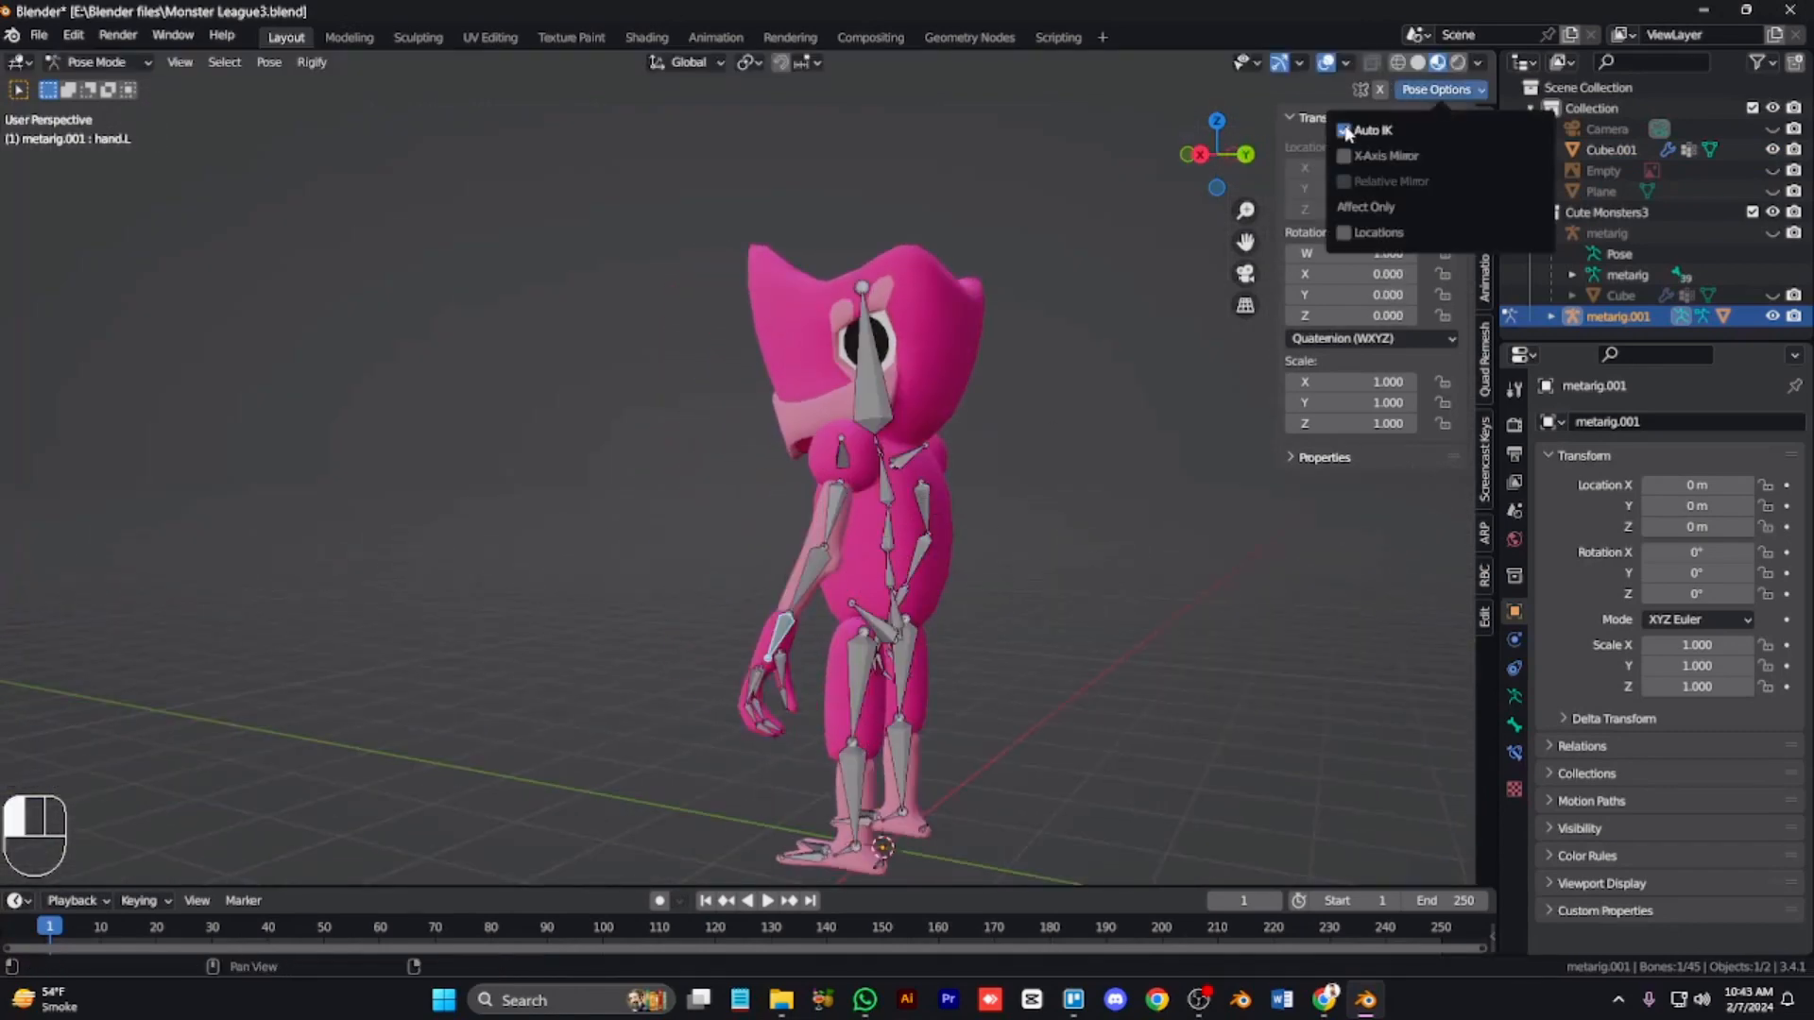
Step: Move the left hand bone with Auto IK in front view to test how the arm chain follows
left_click(1349, 153)
key("g")
left_click(935, 548)
key("KP_1")
key("r")
key("g")
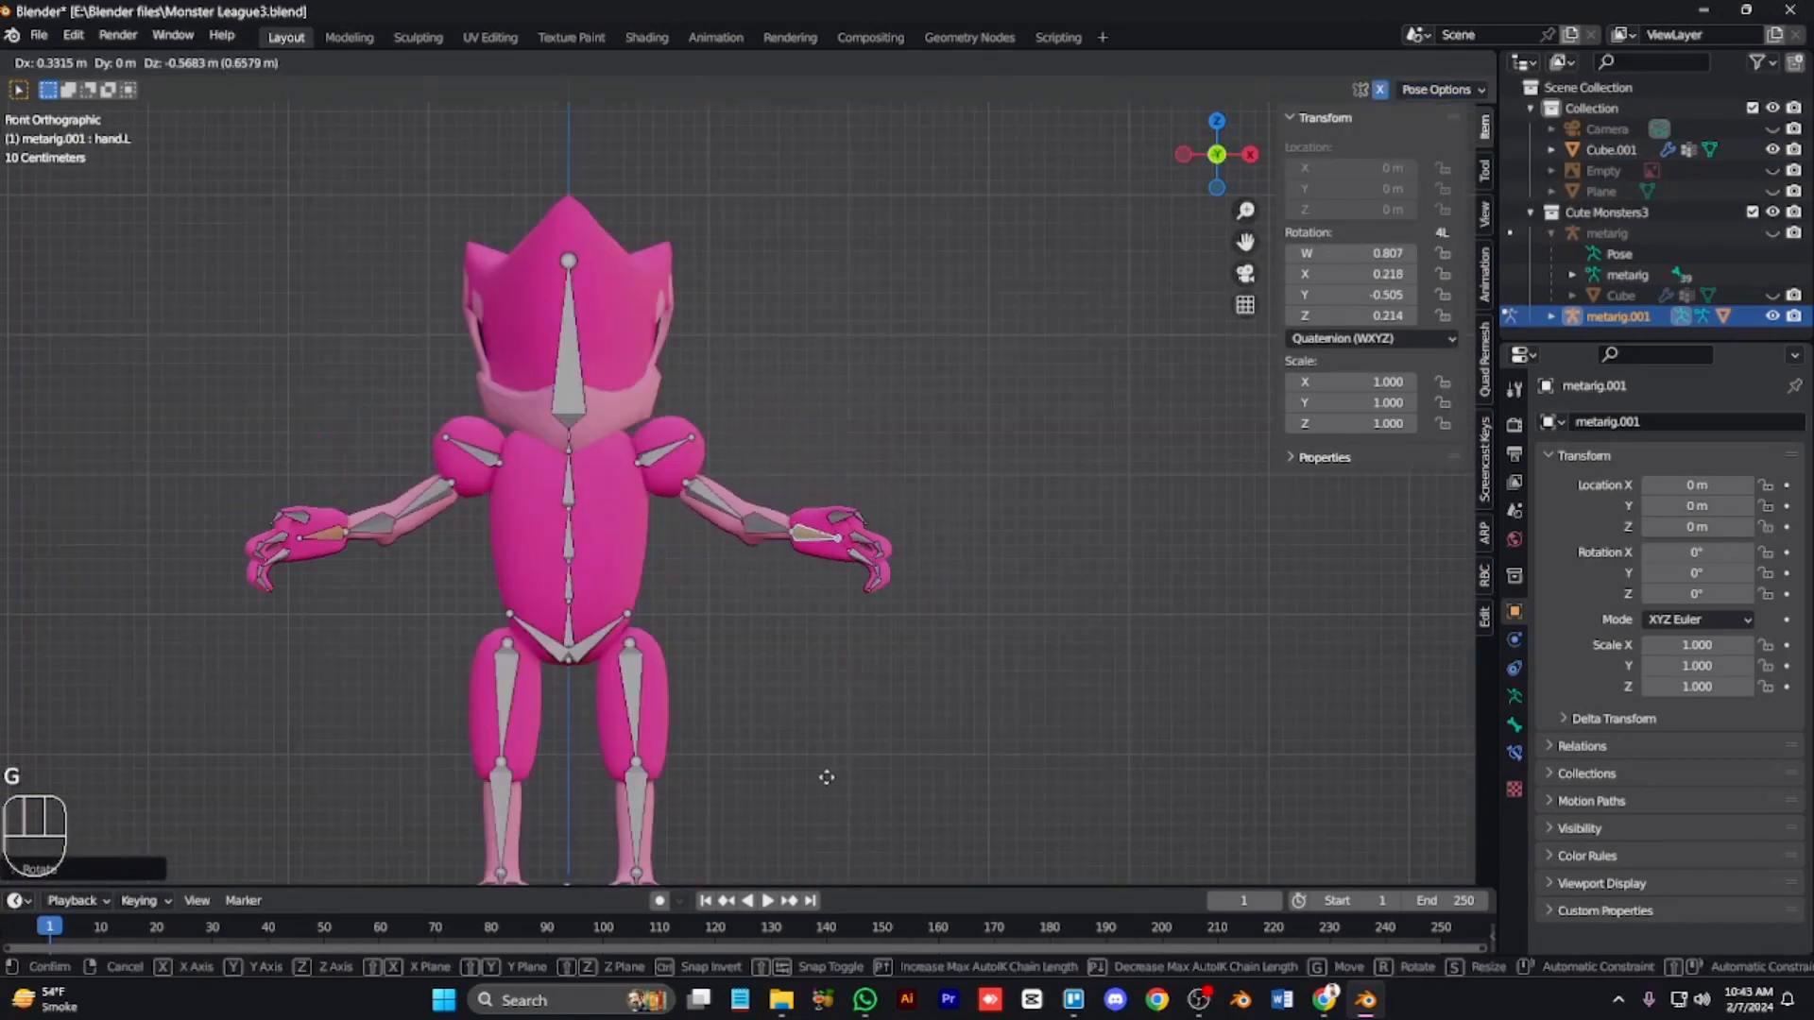
left_click(815, 758)
Step: Rotate a spine bone around the Z axis in the side view
key("KP_3")
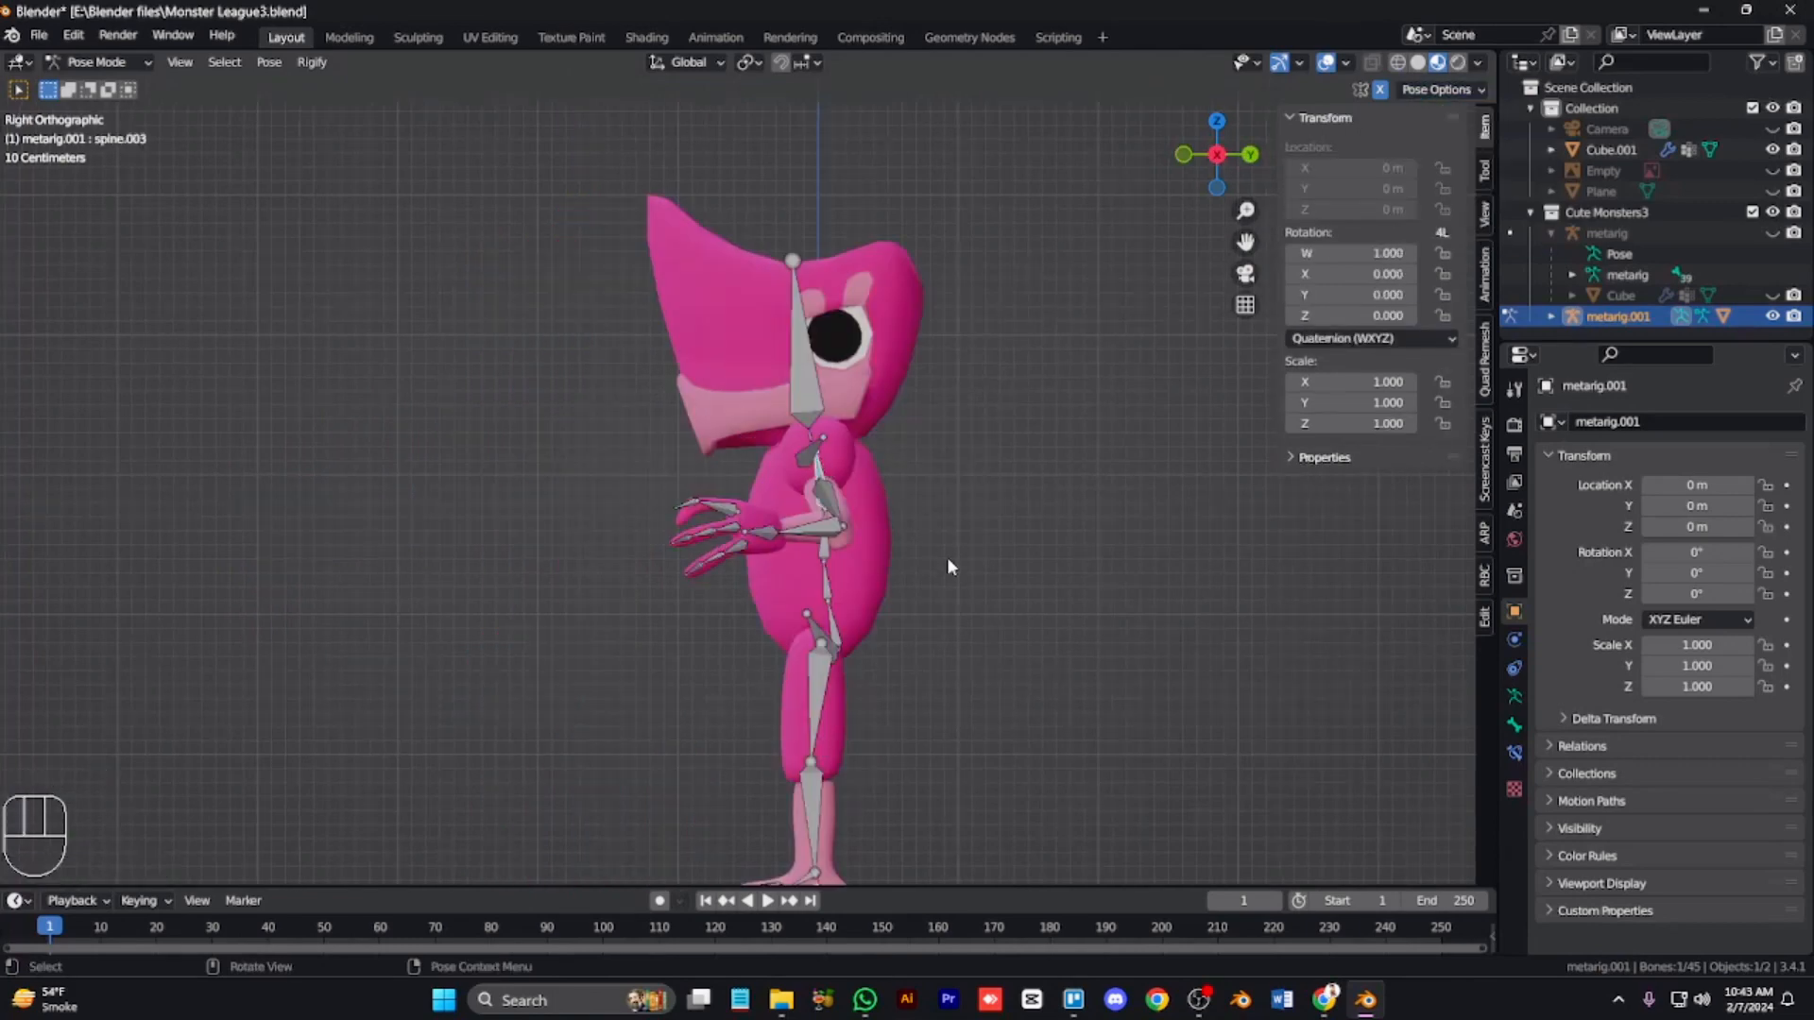
key("r")
key("z")
left_click(948, 529)
Step: Try rotating the right upper arm bone around the Y axis
left_click(854, 500)
left_click(800, 503, "shift")
key("r")
key("y")
right_click(989, 599)
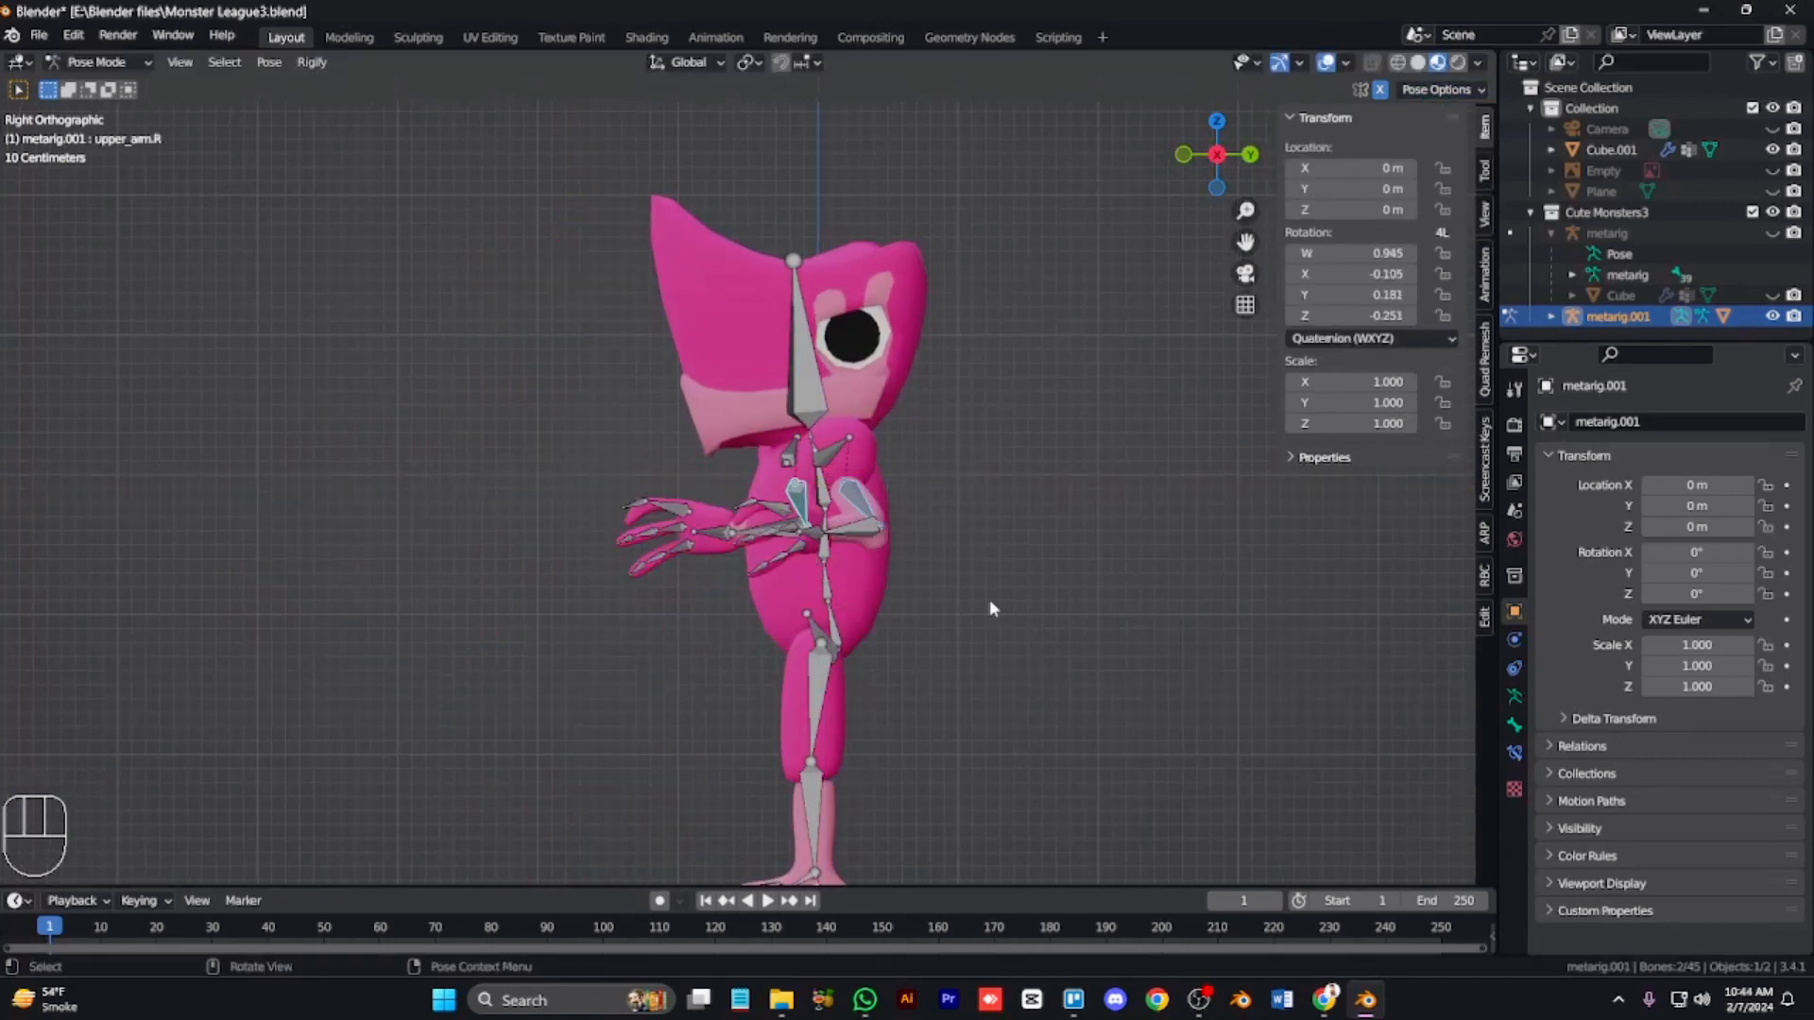
key("KP_1")
key("r")
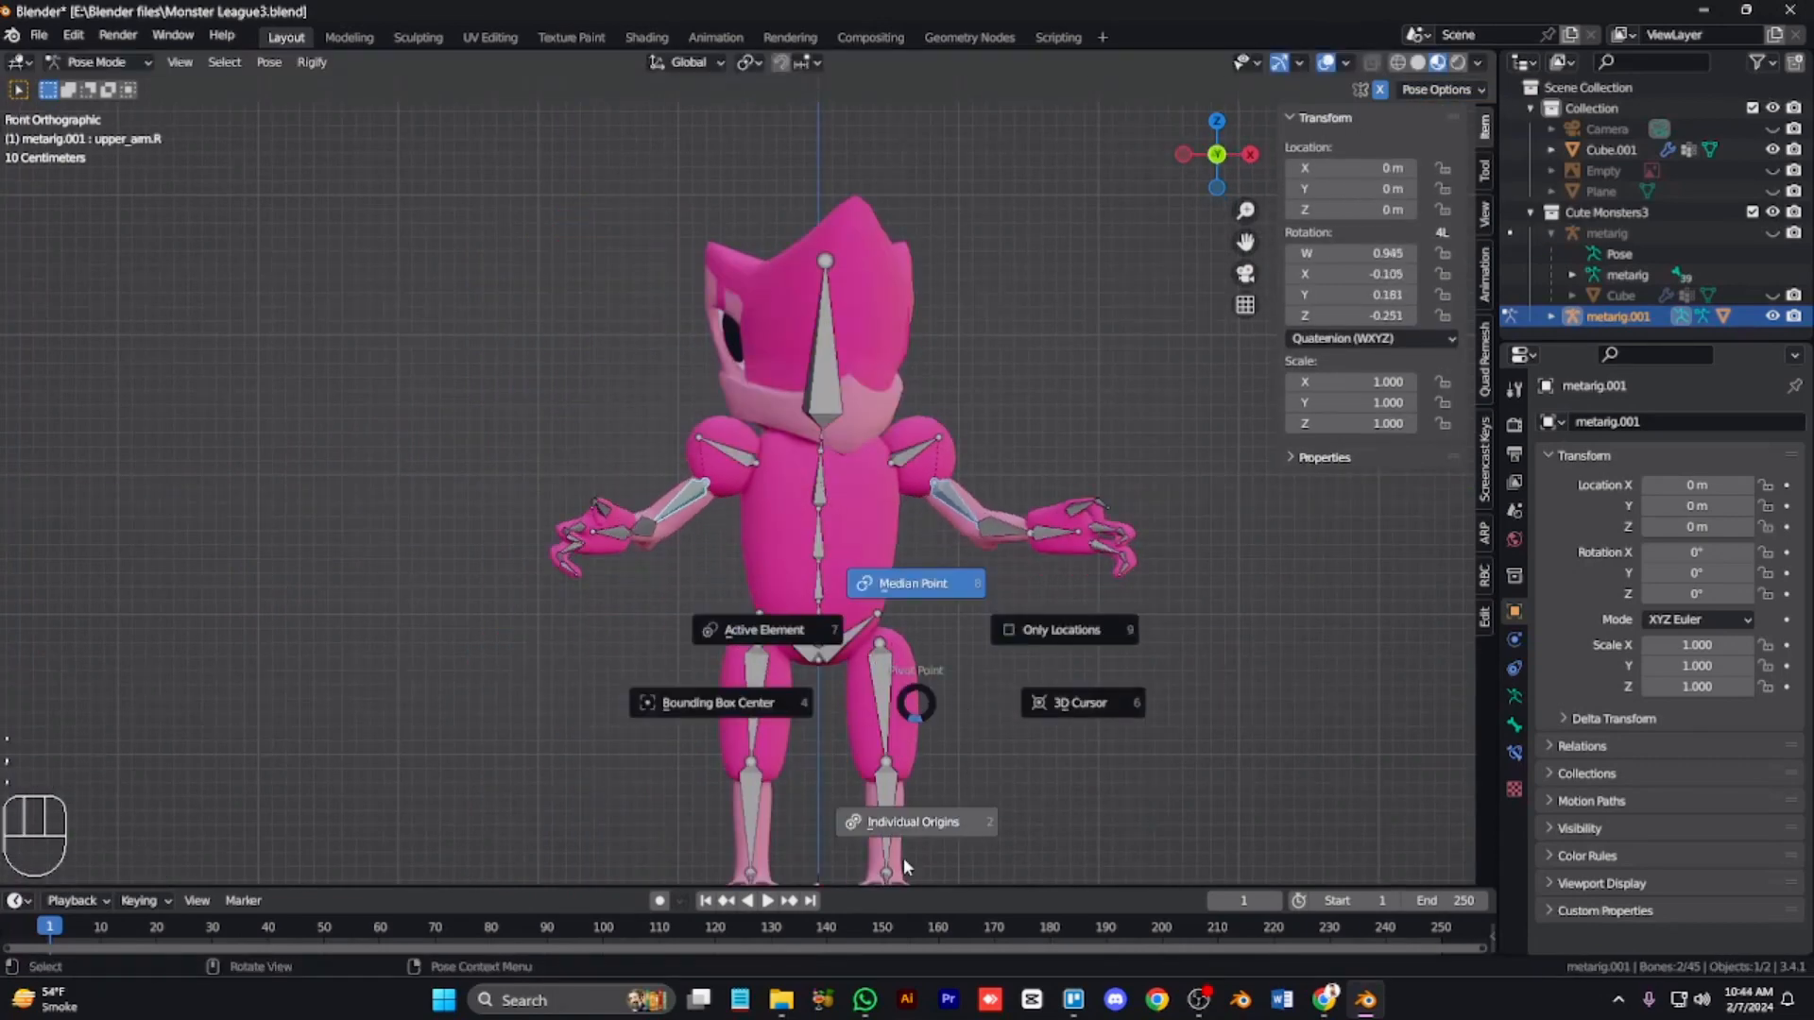
left_click(904, 865)
Step: Rotate the head bone about -26° around the Z axis
key("r")
key("z")
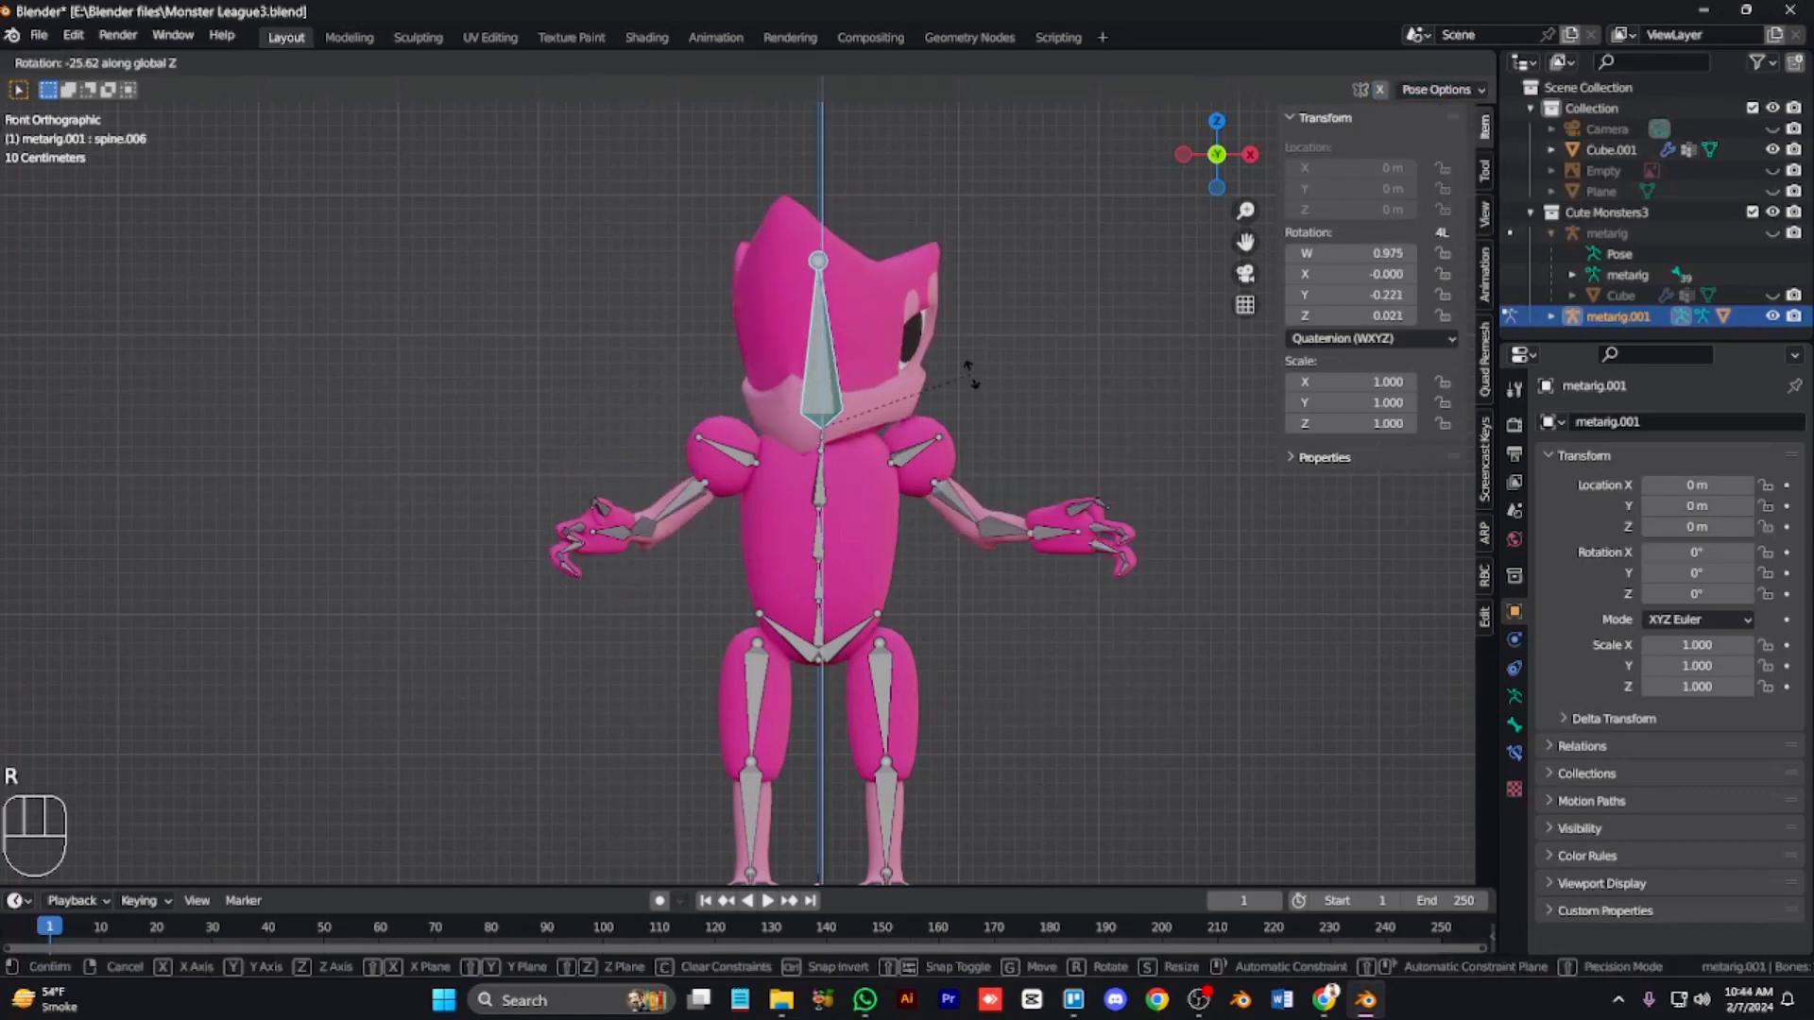
left_click(972, 373)
left_click(821, 540)
key("g")
key("z")
right_click(841, 547)
key("KP_3")
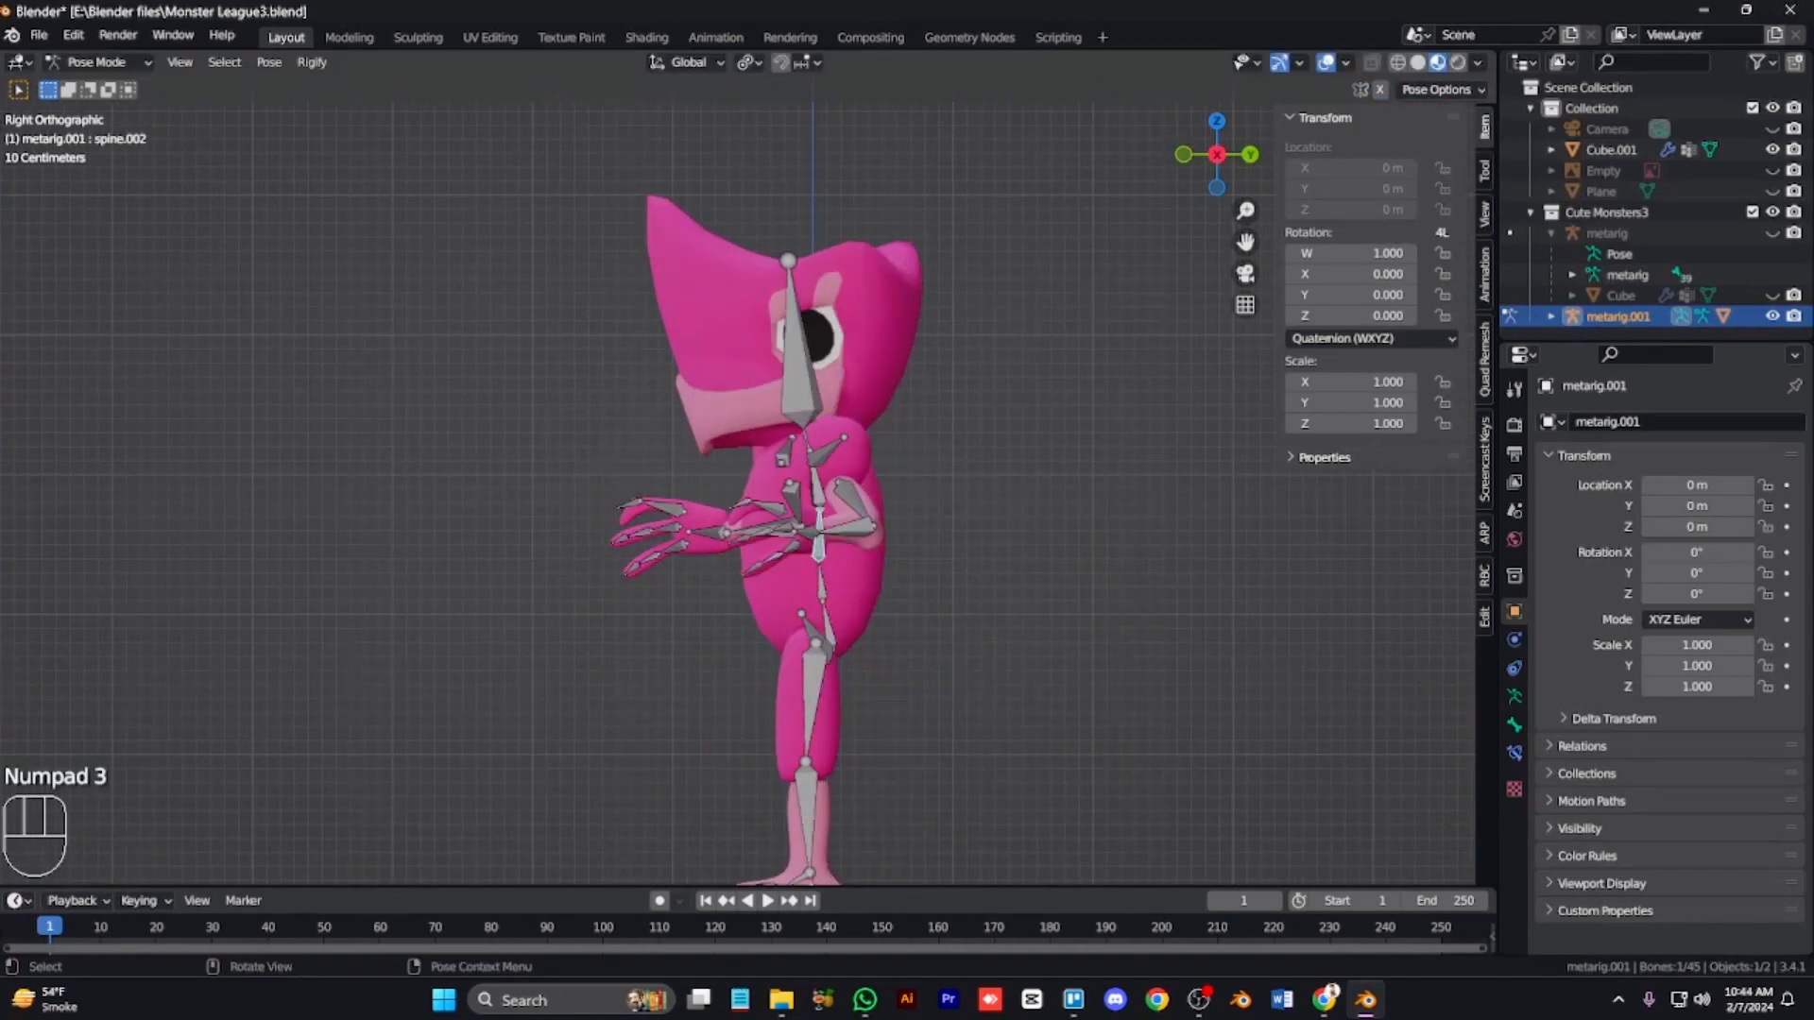
key("r")
right_click(974, 528)
Step: Rotate a torso bone in the side view to test leaning the body
key("r")
left_click(969, 507)
left_click(817, 486)
Step: Move the right and left foot bones along the X axis to test leg posing with Auto IK
key("r")
left_click(1000, 574)
Step: Select the left foot bone and move it along the Y axis
left_click(797, 803)
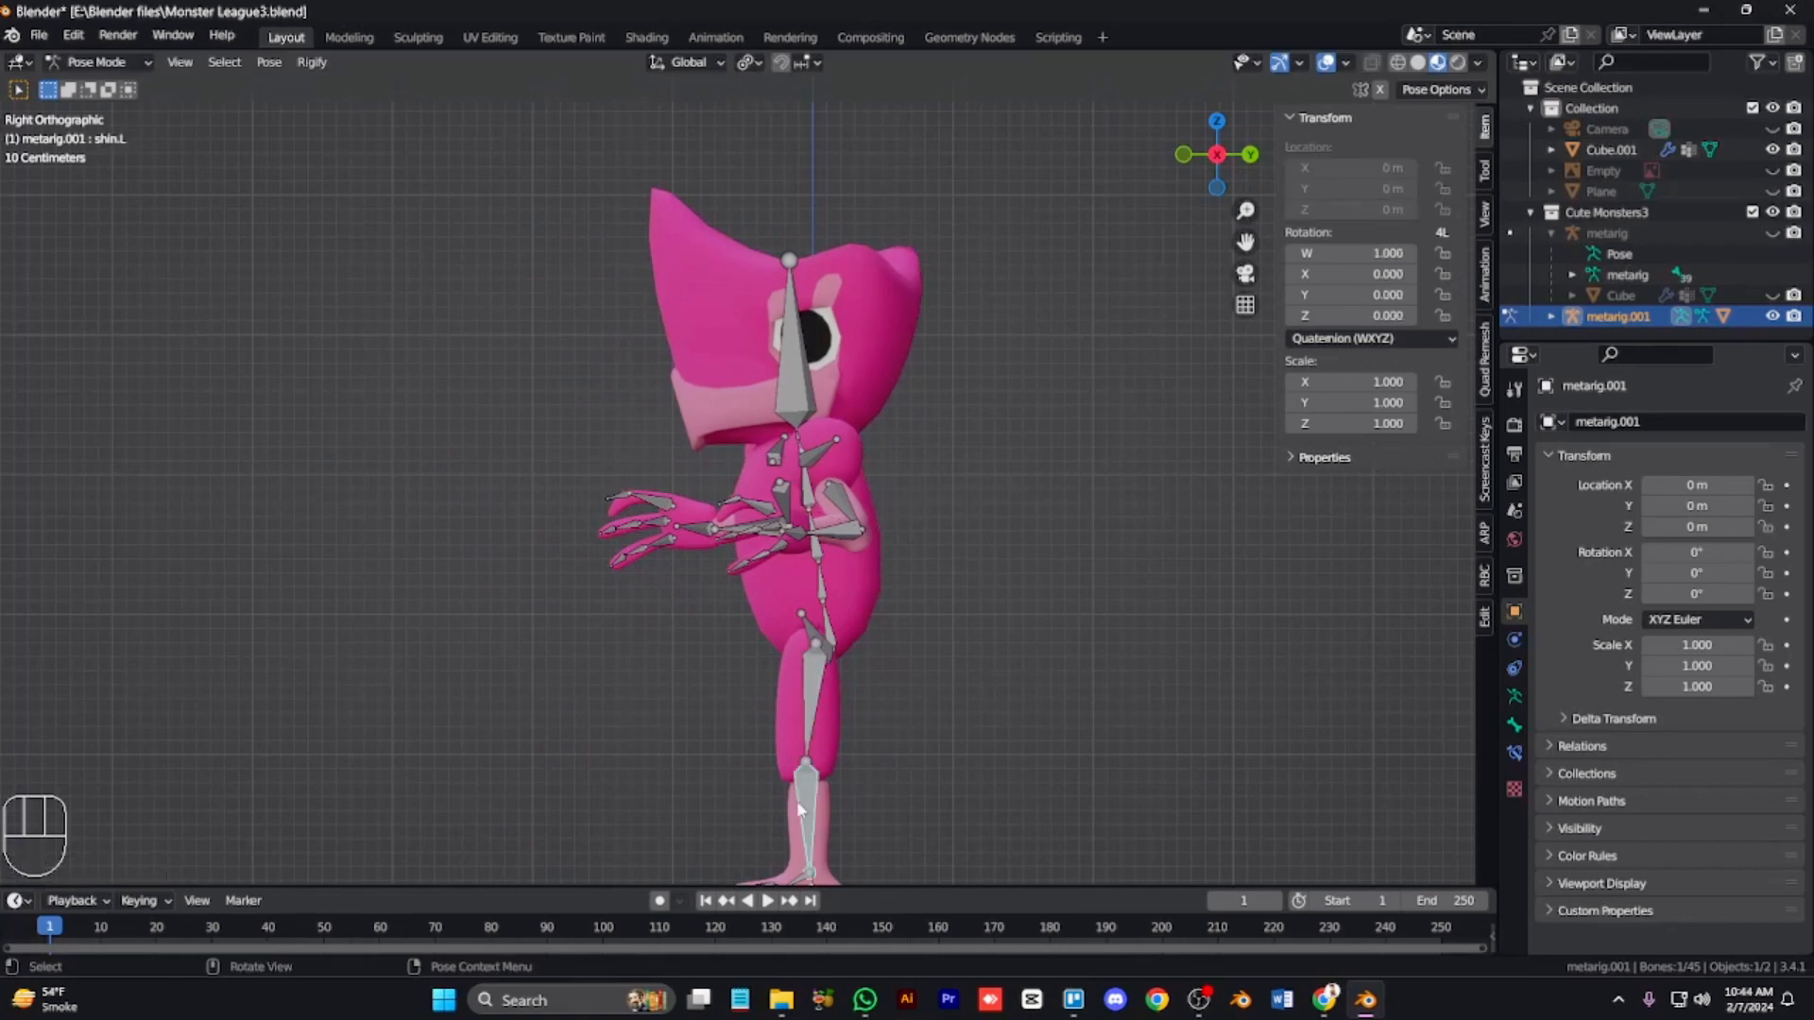
key("KP_4")
key("KP_4")
left_click(798, 844)
key("g")
key("y")
left_click(824, 838)
left_click(714, 814)
key("r")
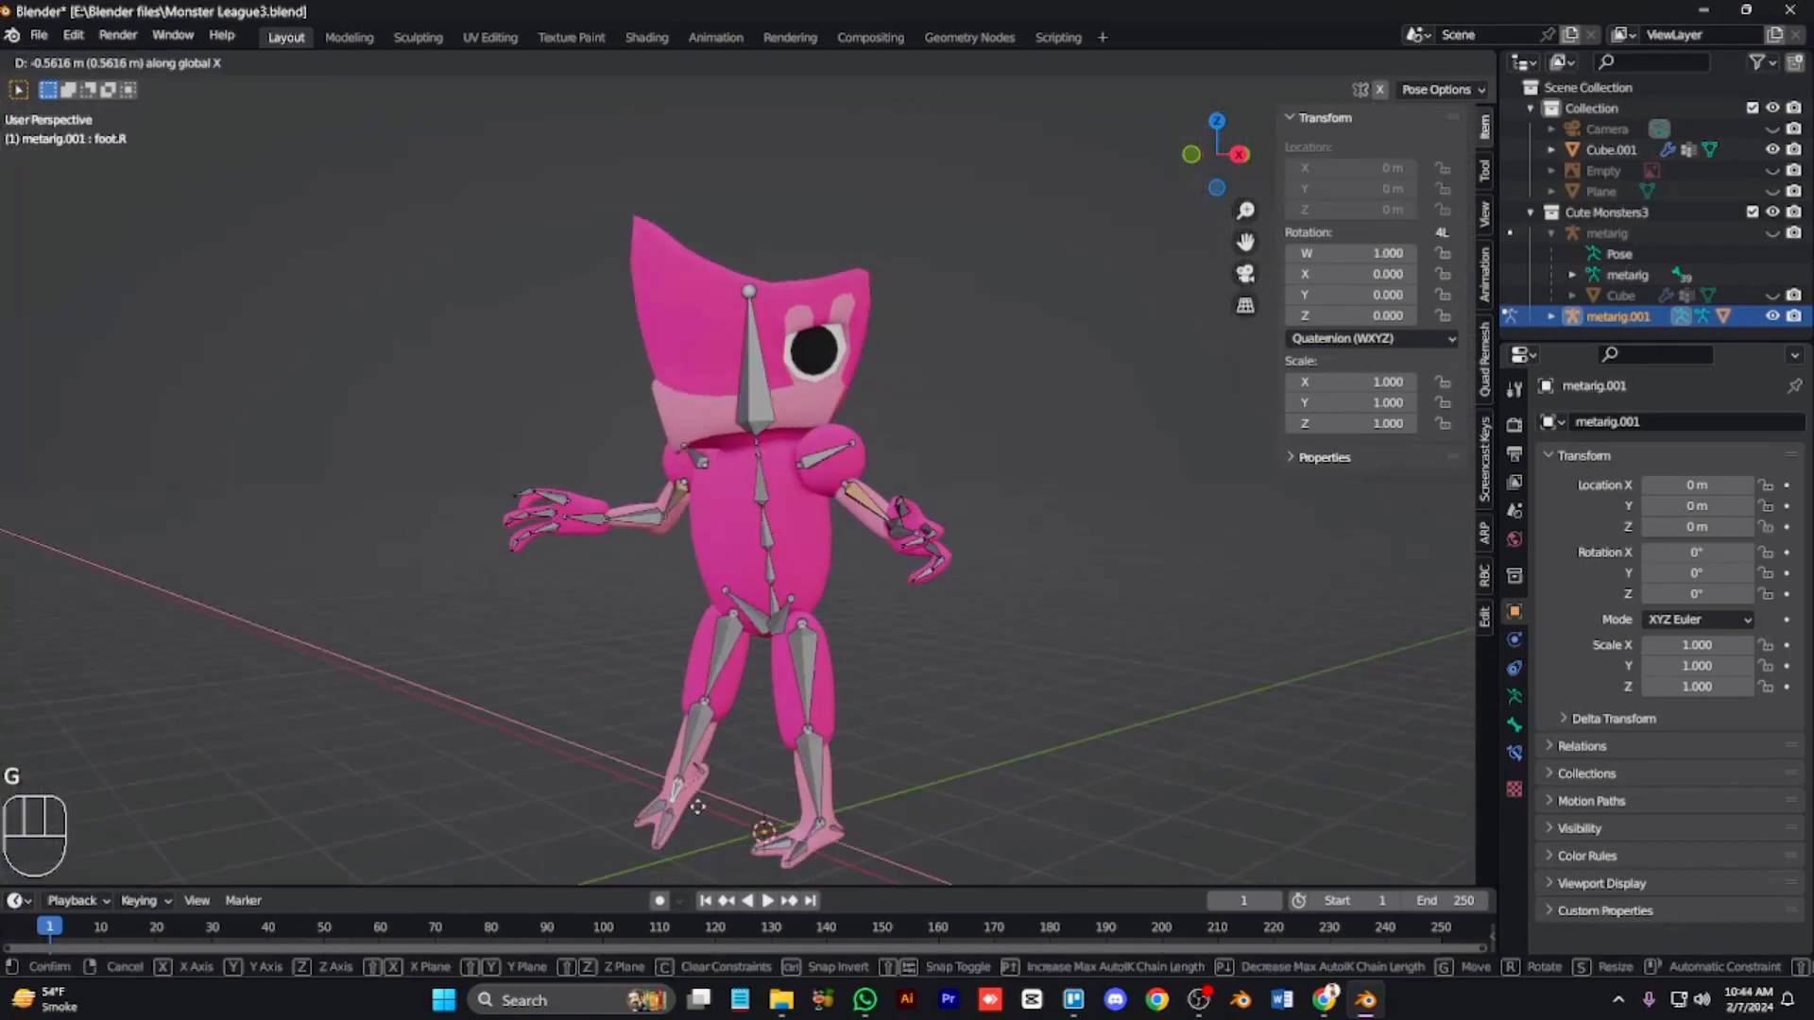
left_click(801, 831)
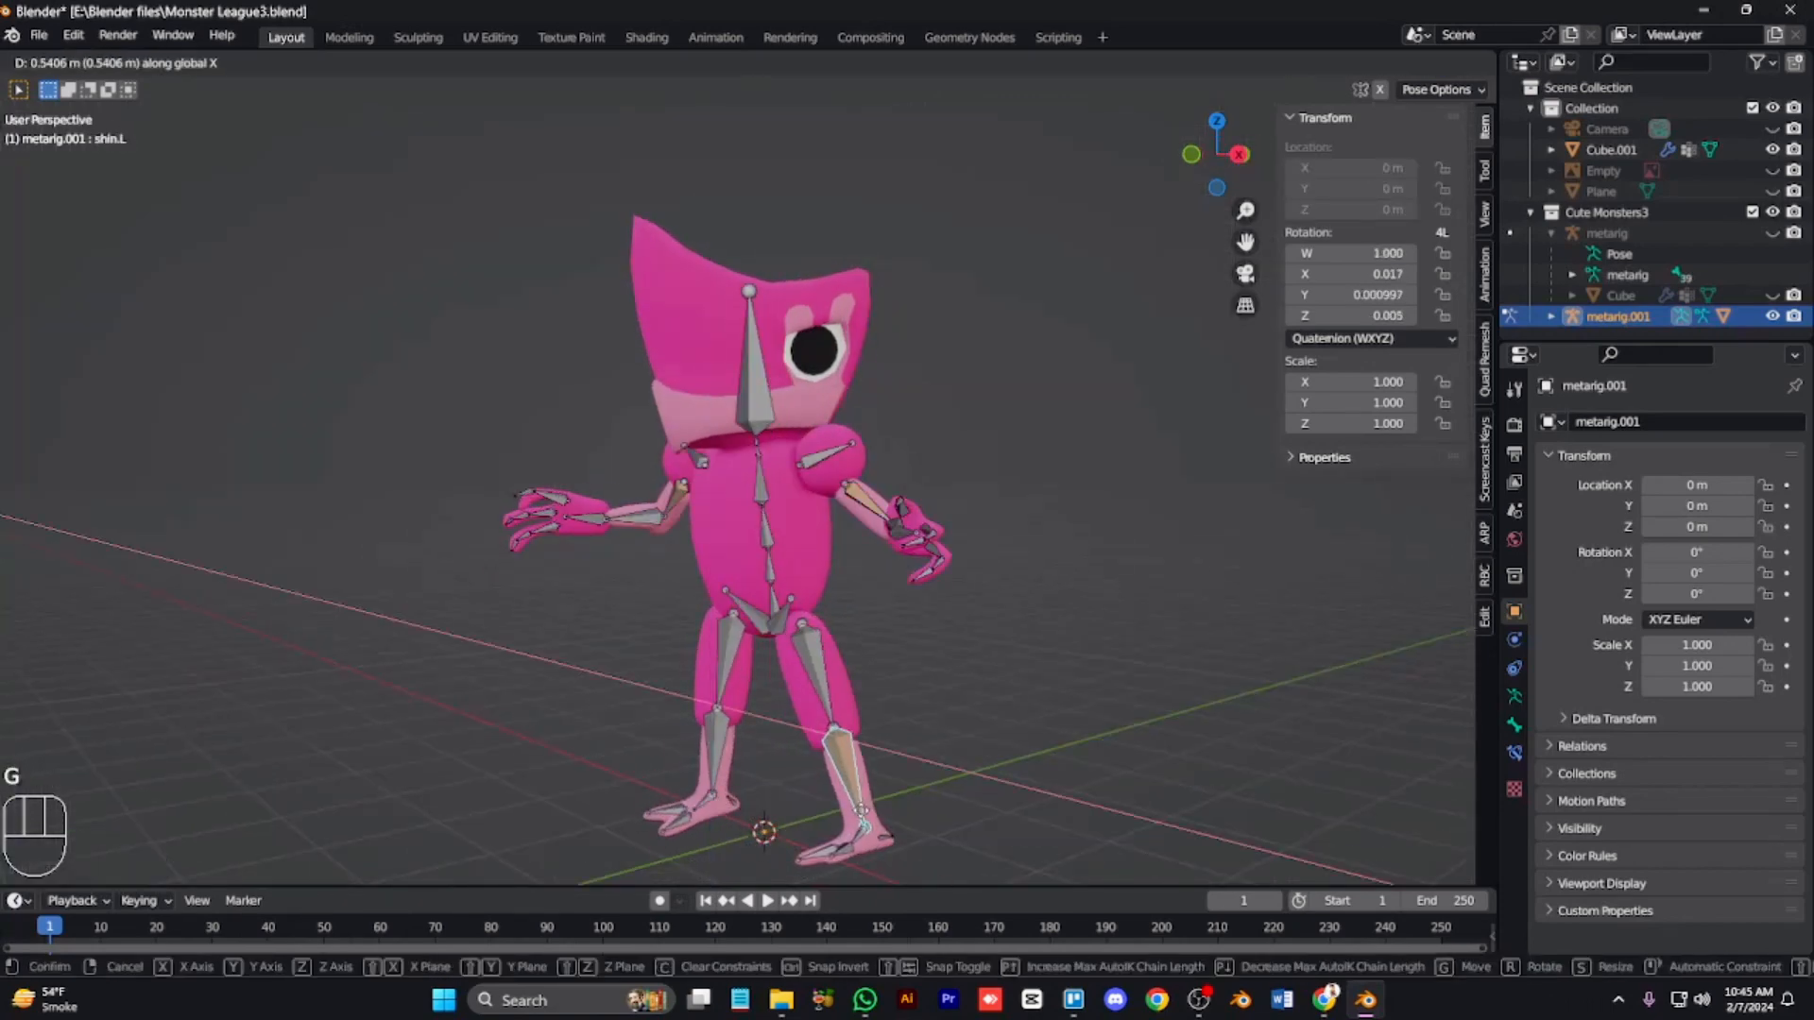
key("z")
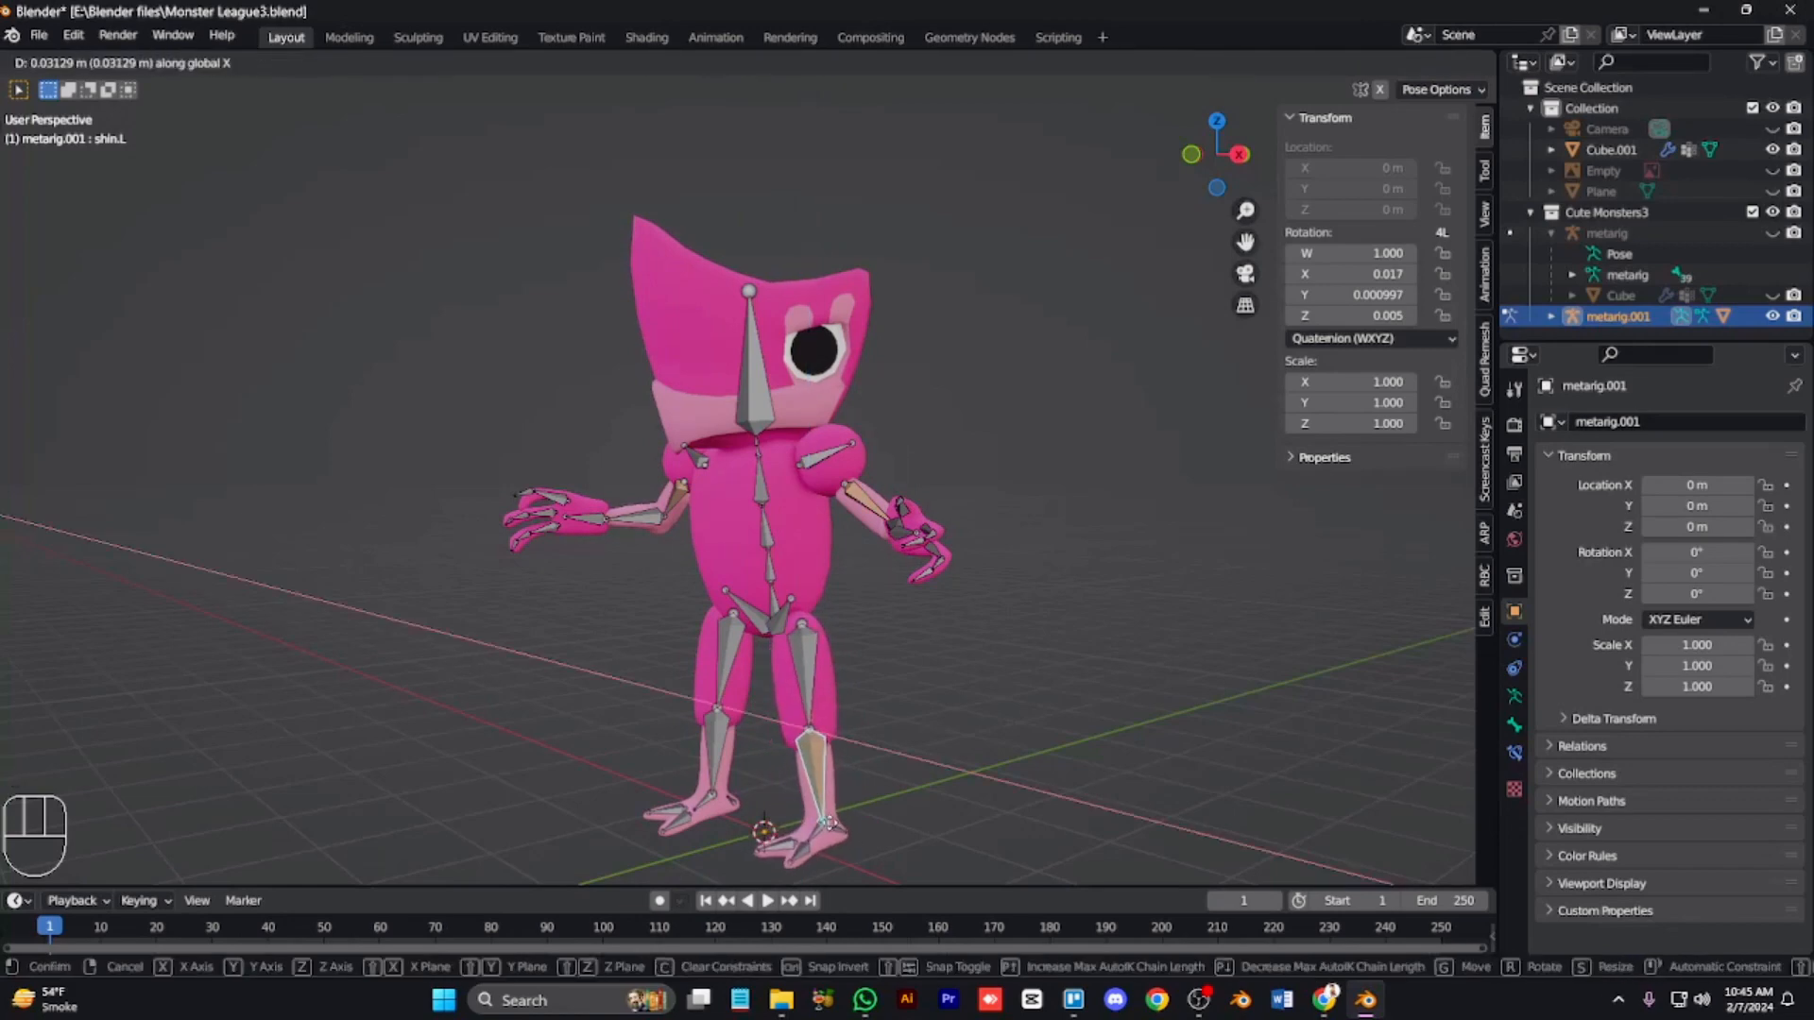
left_click(829, 824)
left_click(820, 835)
key("g")
left_click(826, 836)
Step: Rotate the right hand bone in the front view
key("KP_1")
key("ctrl+KP_2")
key("ctrl+KP_2")
key("ctrl+KP_2")
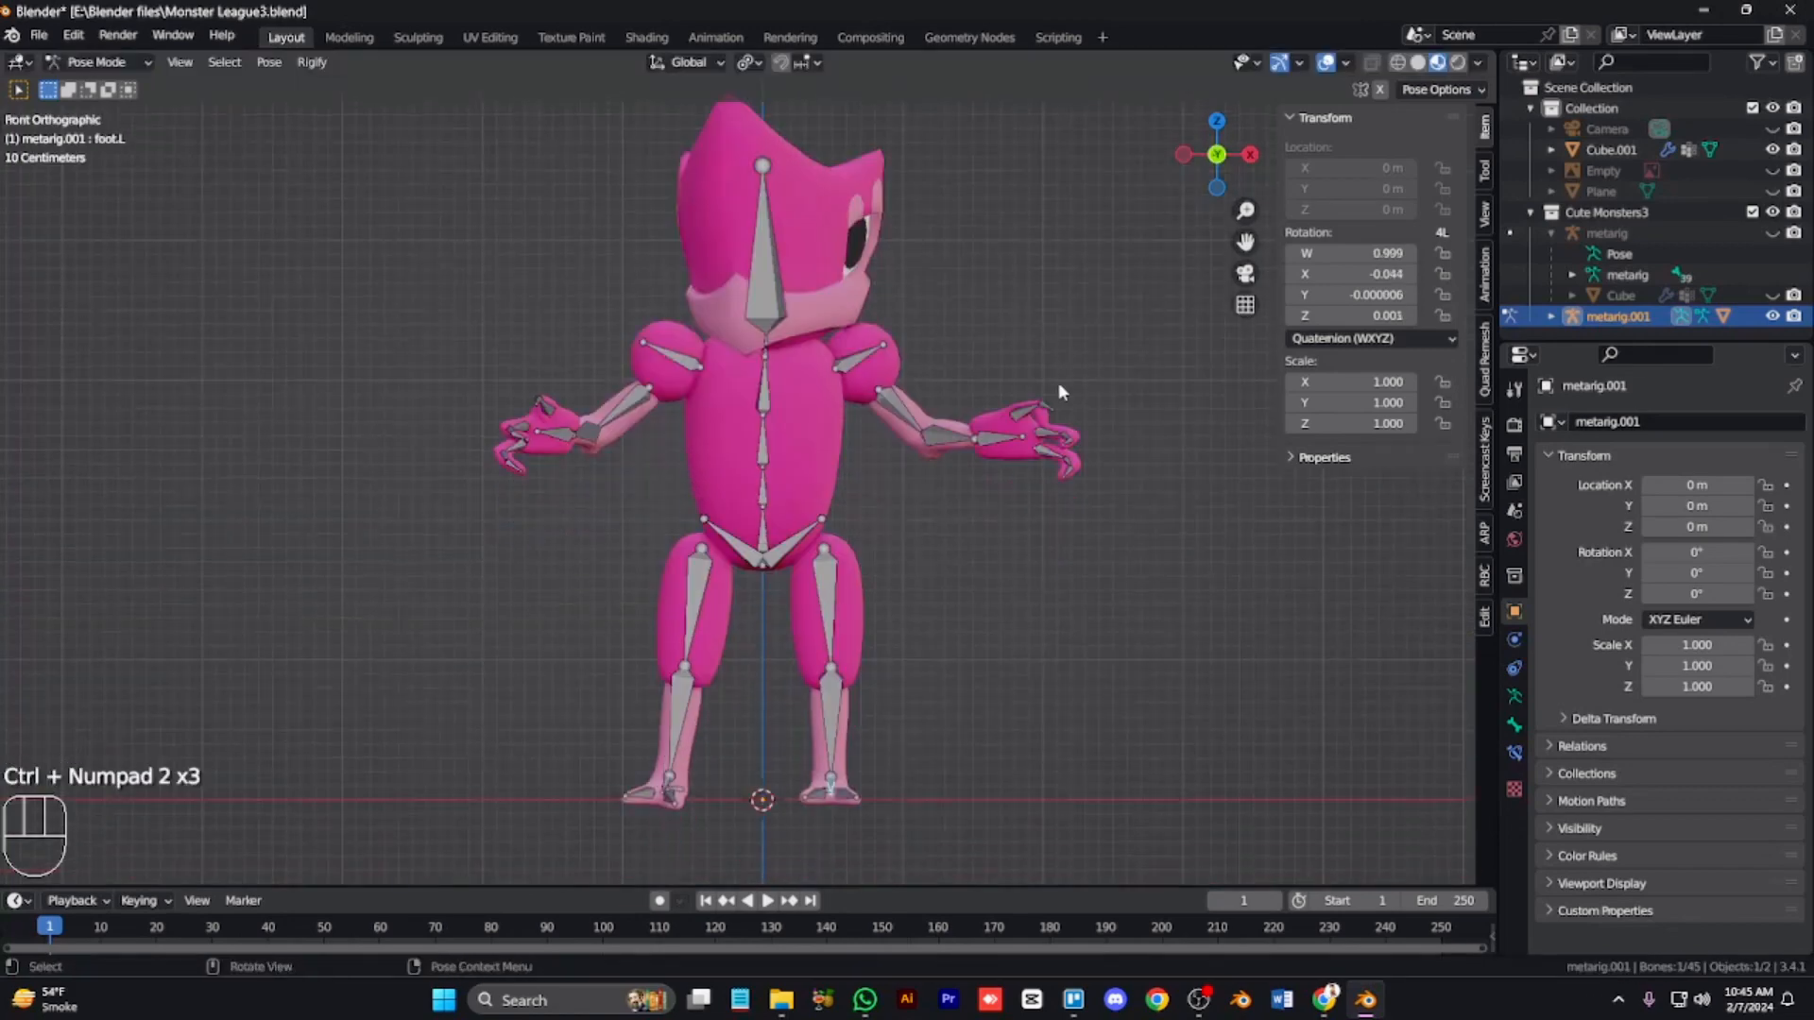
left_click(1045, 501)
left_click(611, 430)
key("r")
left_click(619, 442)
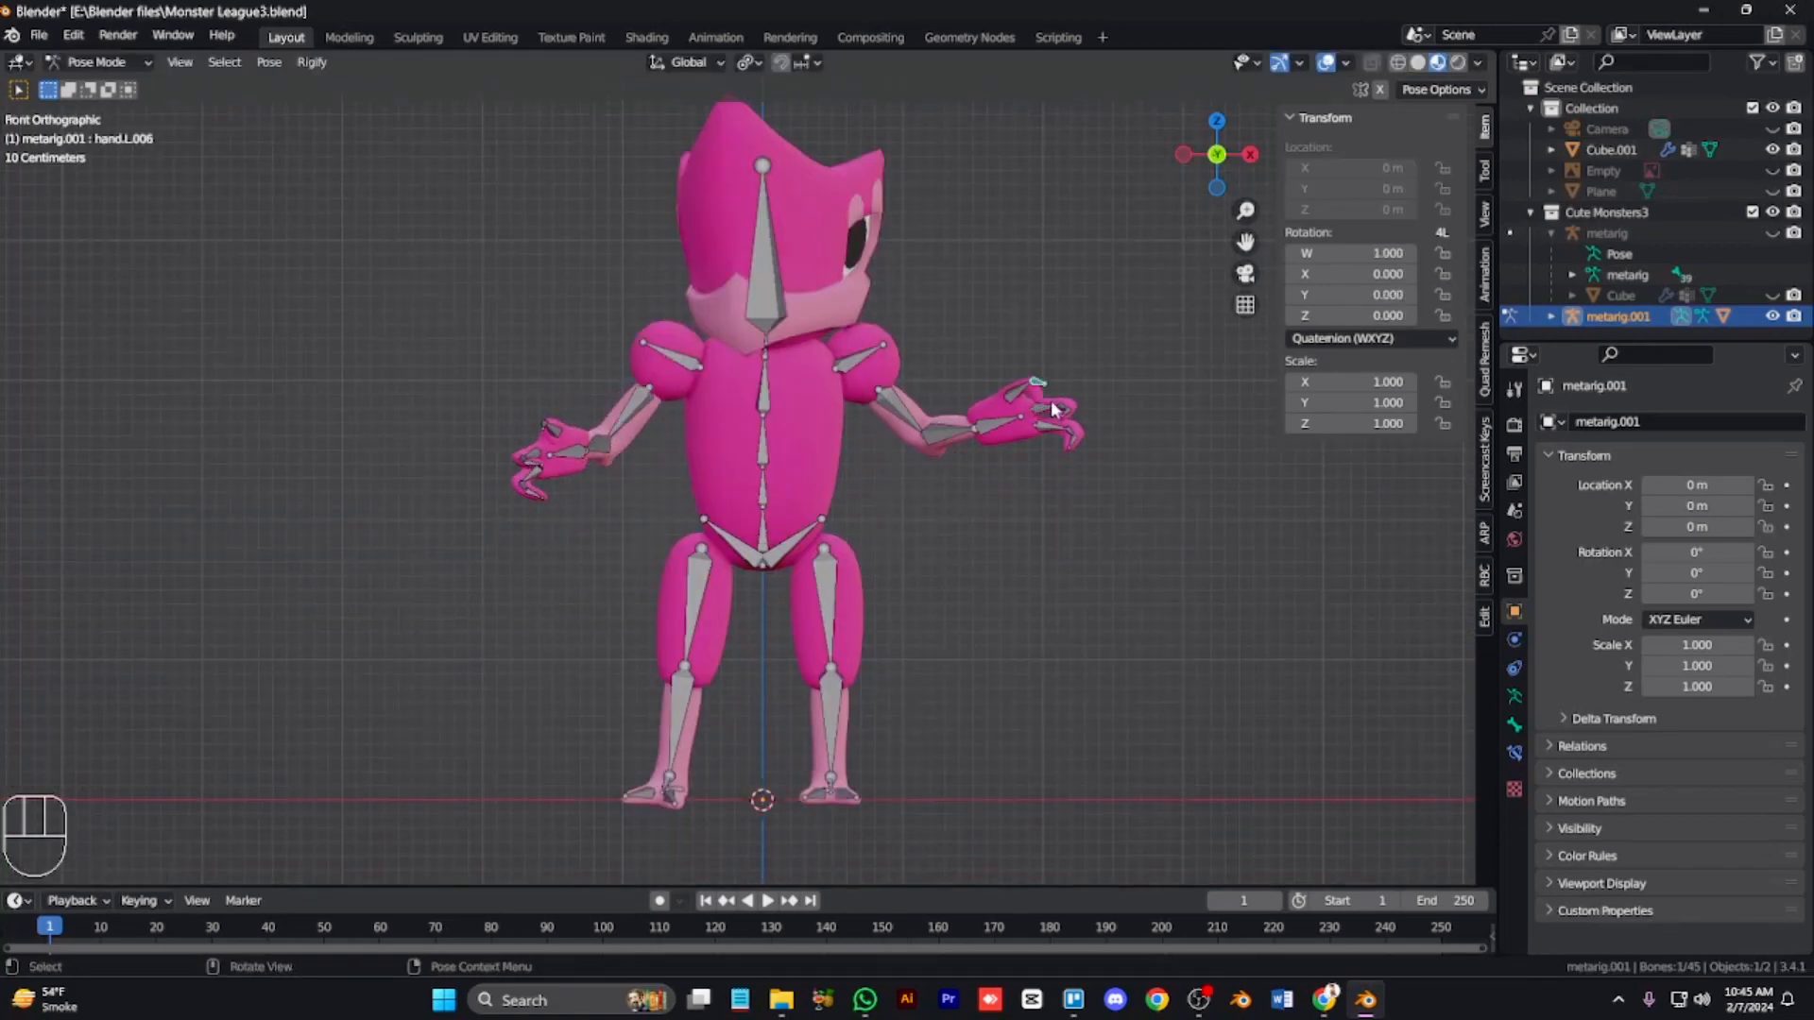
Step: Rotate the left hand's finger bones to bend the fingers
left_click(1055, 409)
key("r")
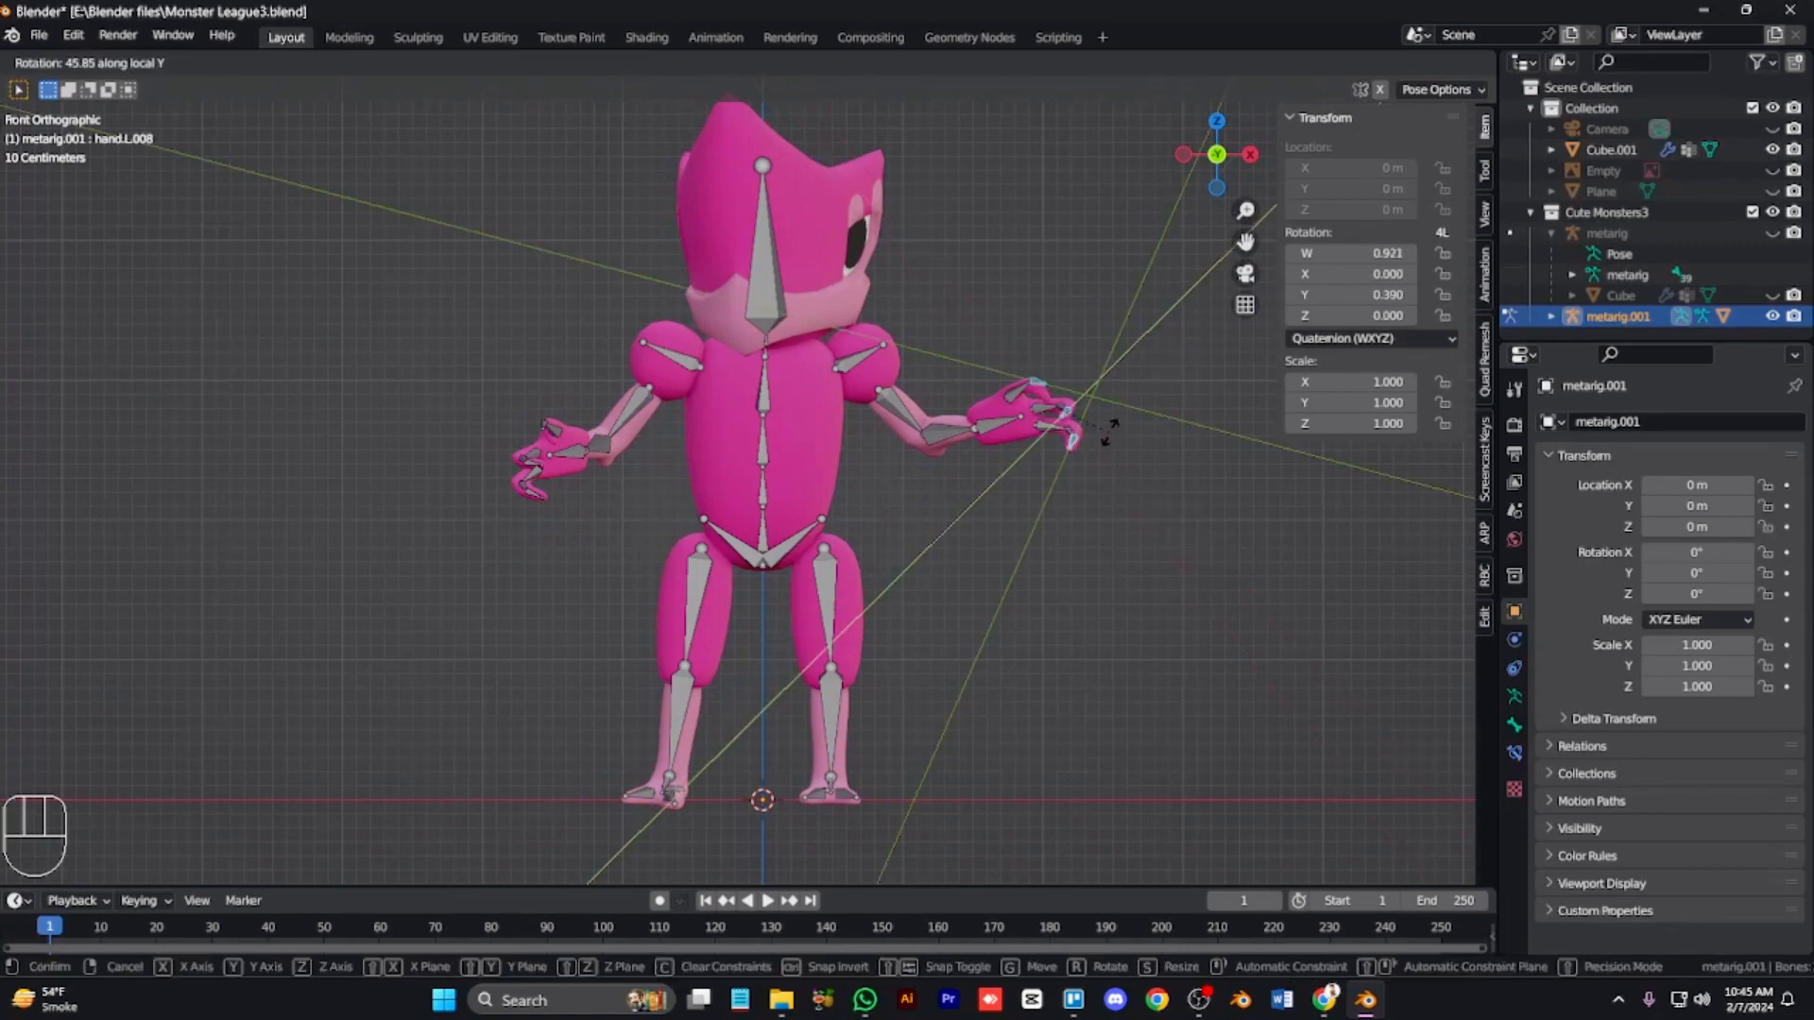
right_click(1104, 564)
left_click(1146, 578)
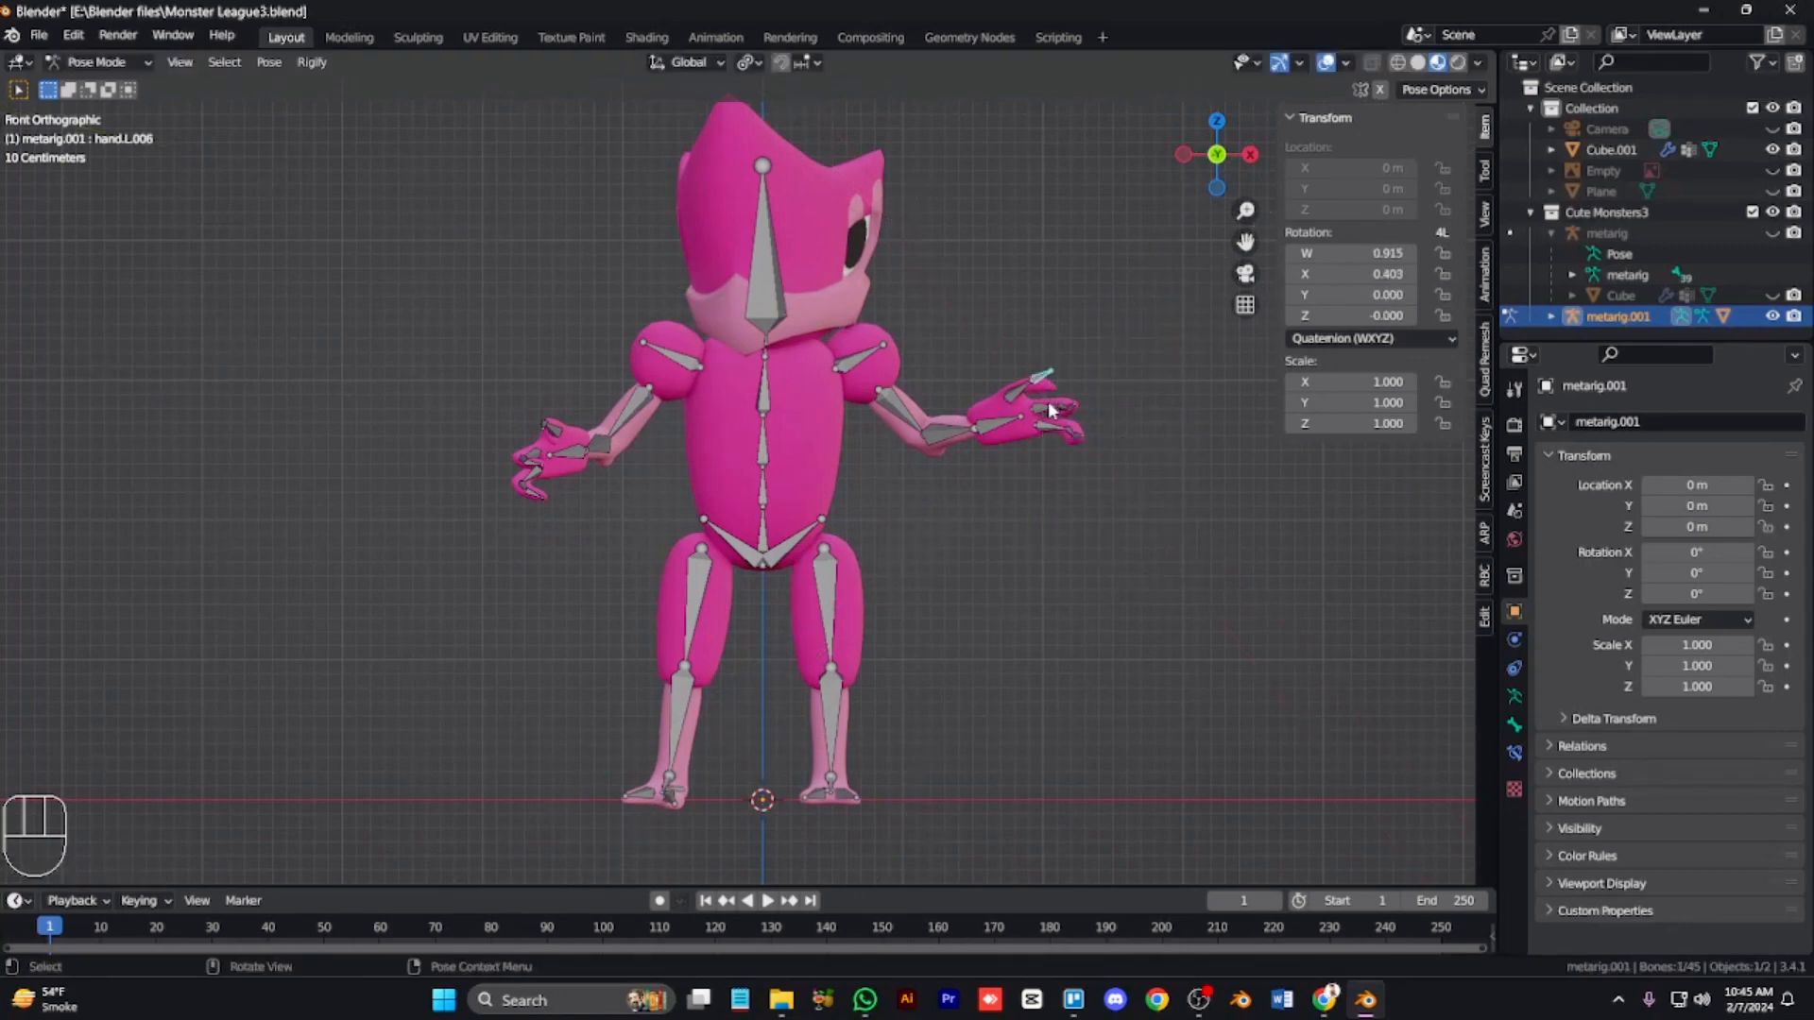
left_click(1014, 387)
key("r")
left_click(1079, 382)
left_click(1025, 362)
key("r")
left_click(1076, 437)
key("alt+z")
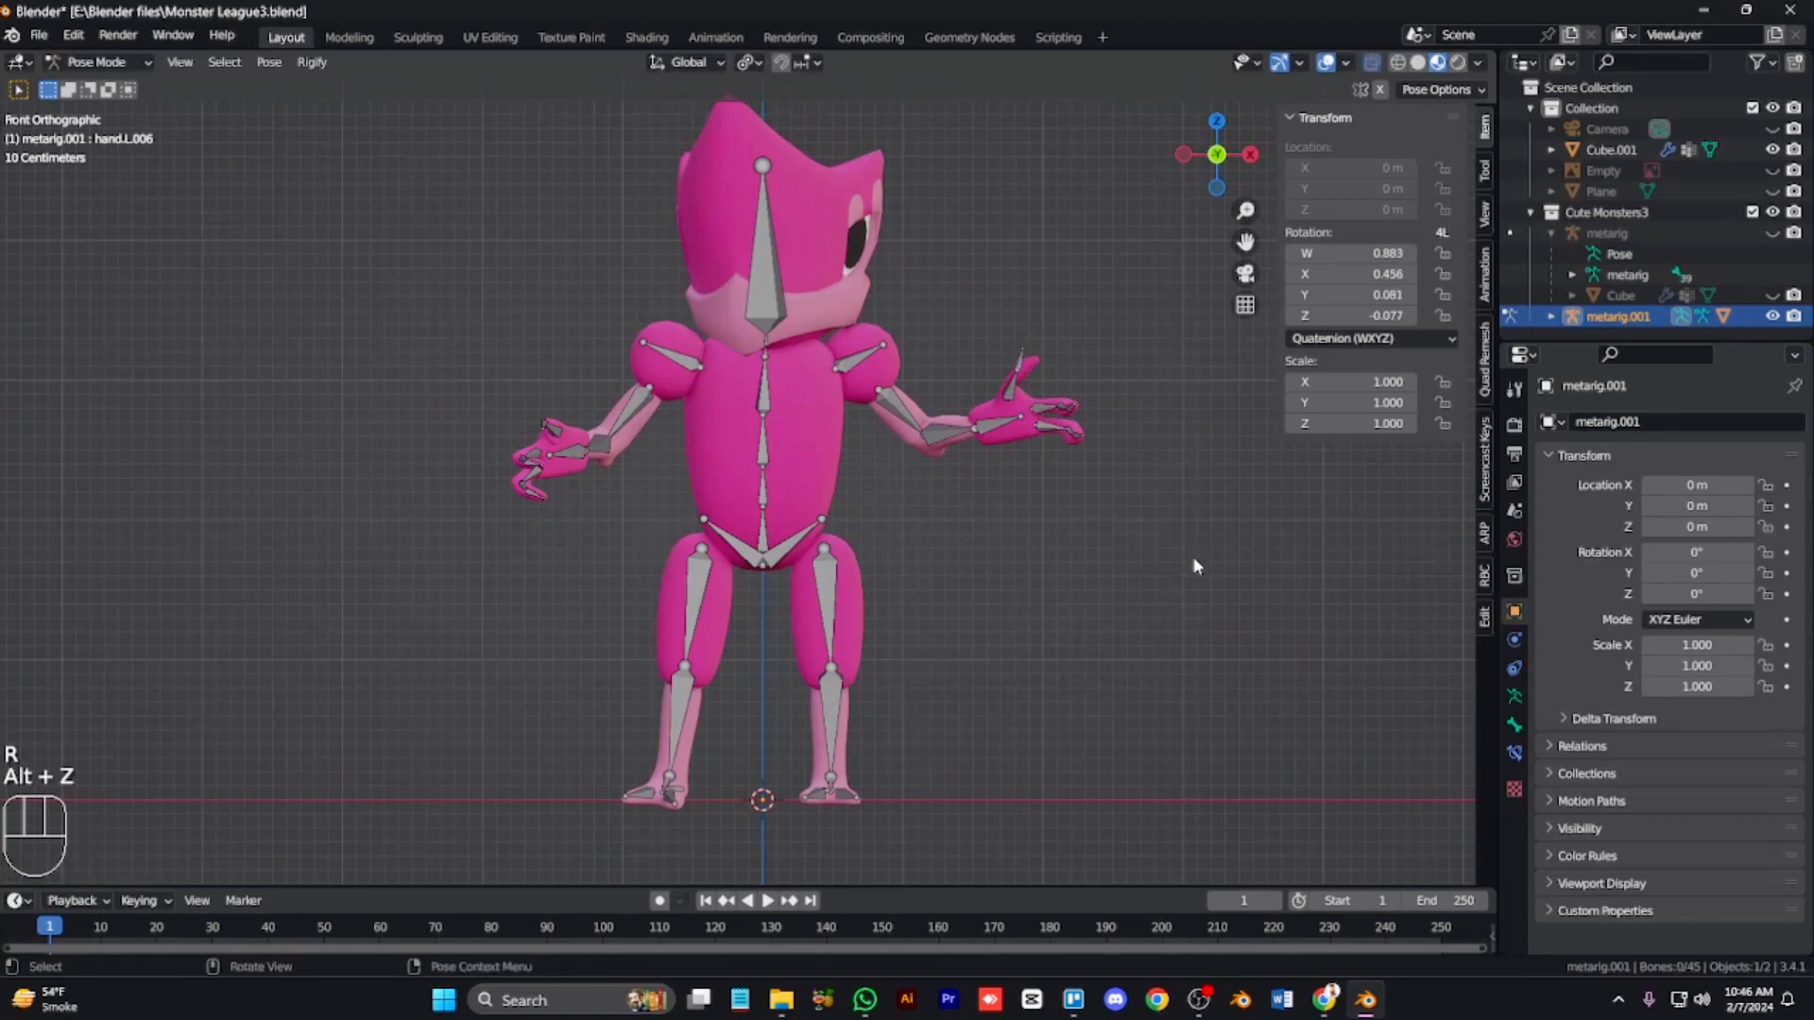
Step: Undo the last three finger rotations
key("ctrl+Tab")
key("KP_6")
key("KP_6")
key("KP_6")
key("KP_6")
key("KP_6")
key("KP_6")
key("KP_6")
key("KP_6")
key("KP_6")
key("KP_6")
key("KP_6")
key("KP_6")
key("KP_6")
key("KP_6")
key("ctrl+z")
key("ctrl+z")
key("ctrl+z")
key("ctrl+z")
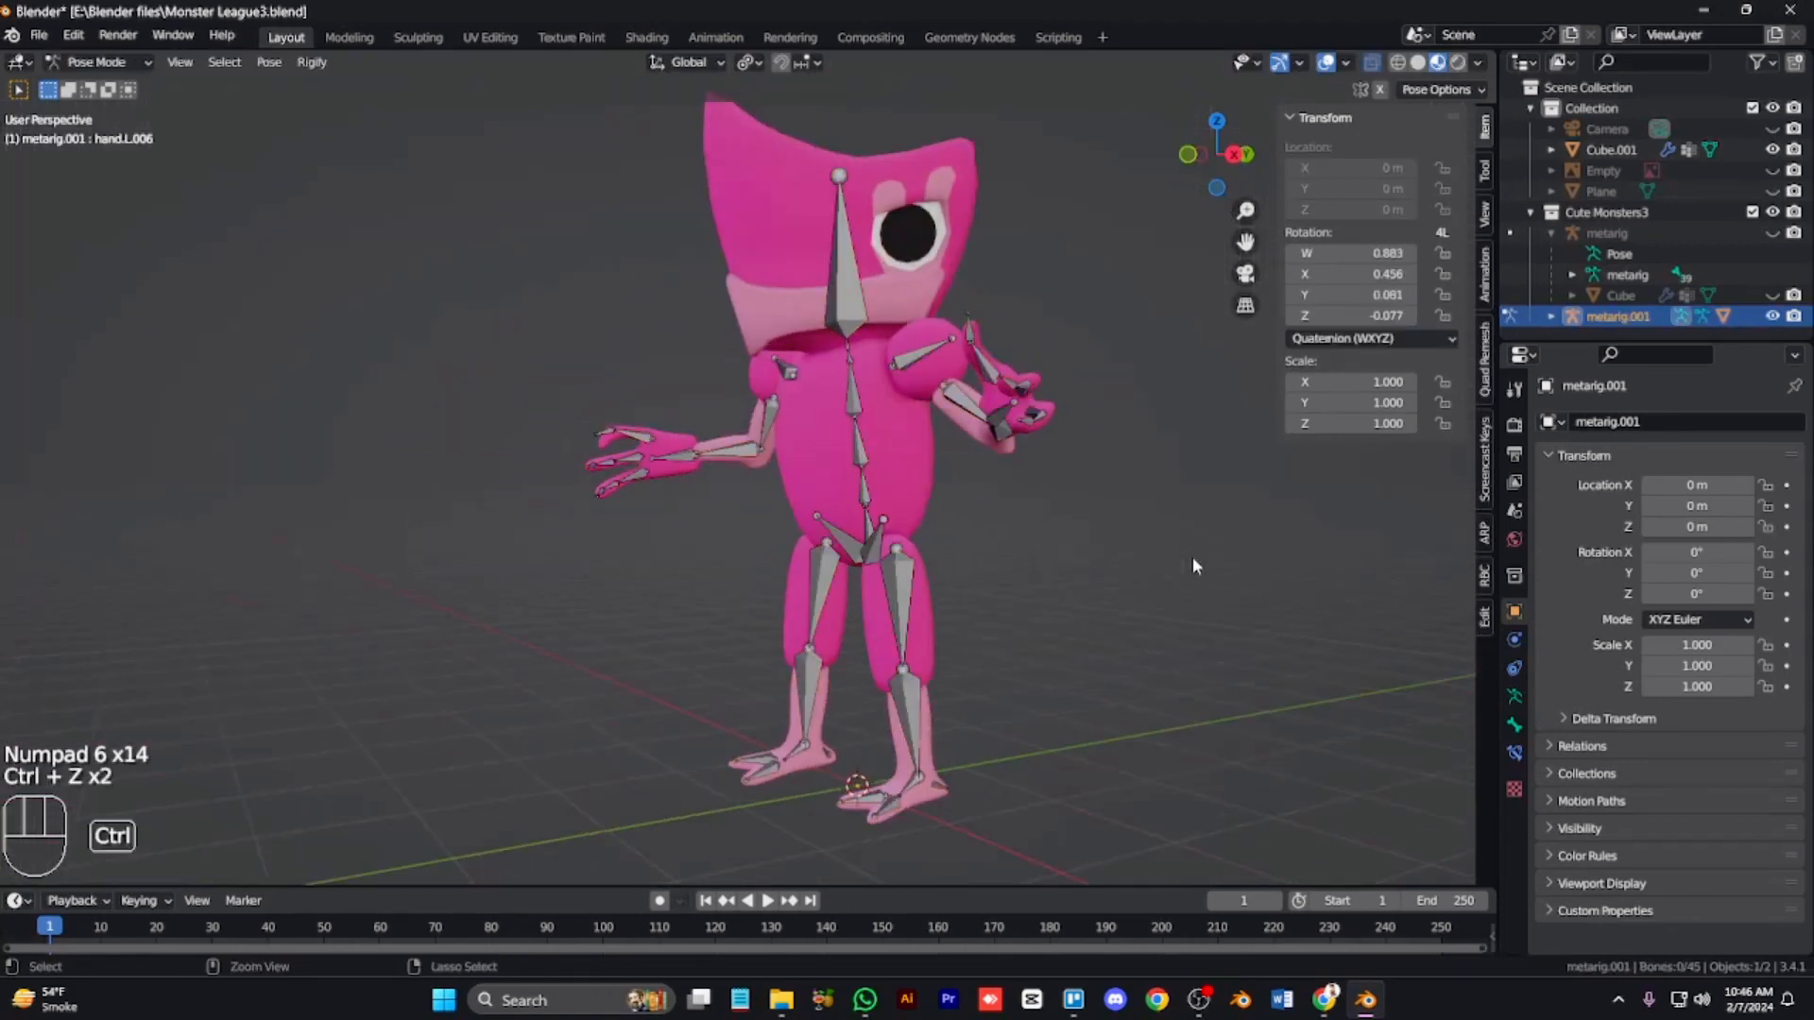
key("r")
right_click(1070, 364)
key("KP_4")
key("KP_4")
key("KP_4")
key("KP_1")
key("KP_9")
key("r")
right_click(1014, 489)
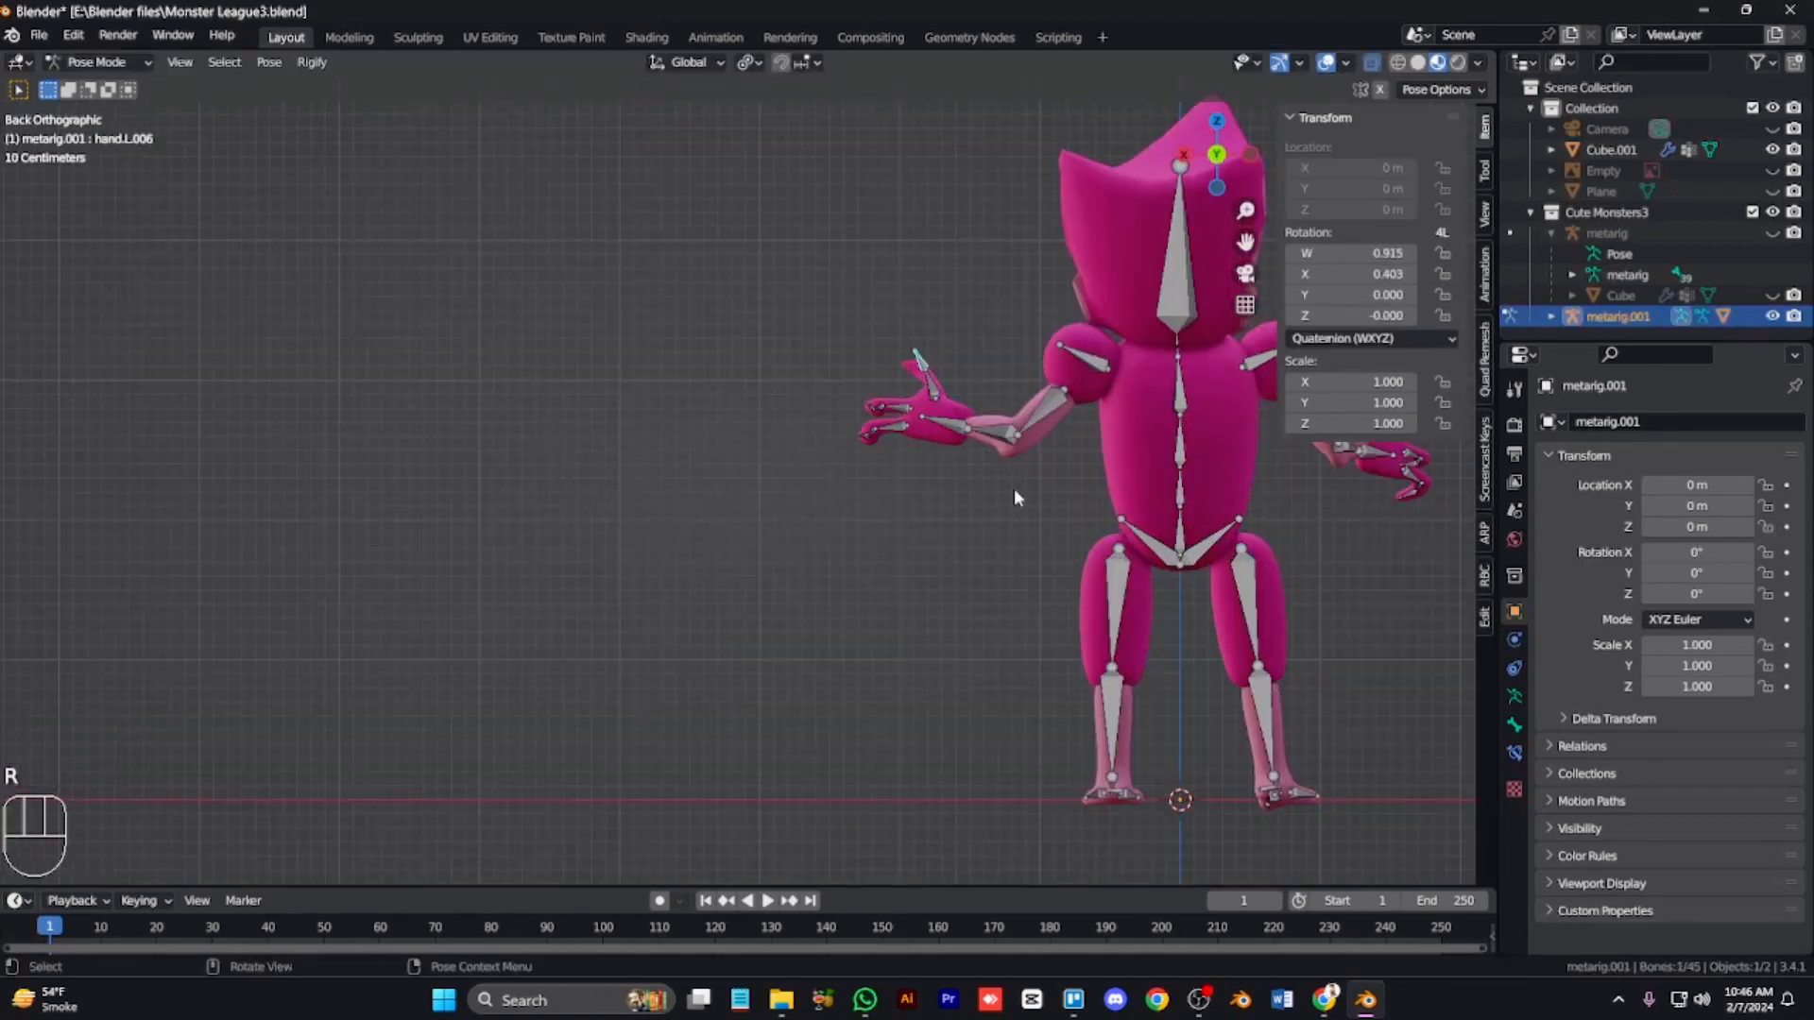
key("r")
right_click(1035, 409)
Step: Undo the last three pose changes and return to the front view
key("ctrl+z")
key("ctrl+z")
key("ctrl+z")
key("KP_1")
key("Tab")
key("Tab")
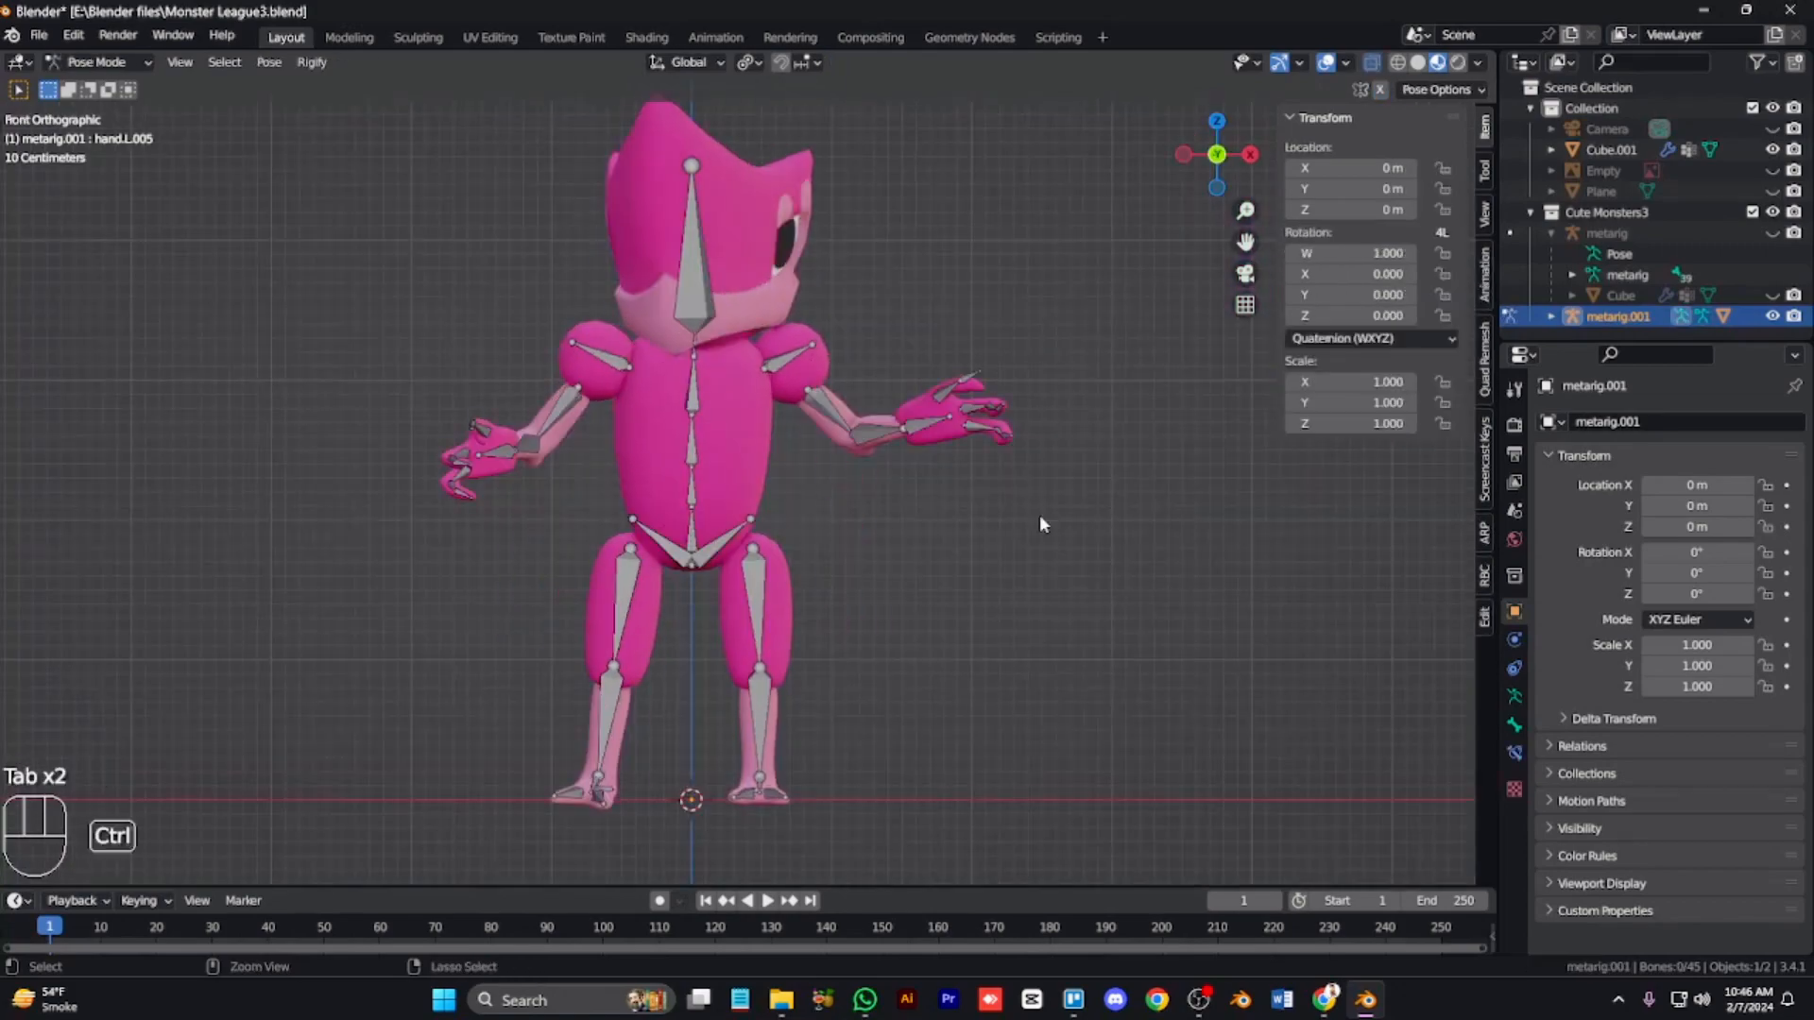
Step: Switch to Object Mode, hide the metarig and select the Cube.001 monster mesh
key("ctrl+Tab")
key("h")
scroll(991, 607, "down", 3)
left_click(1616, 150)
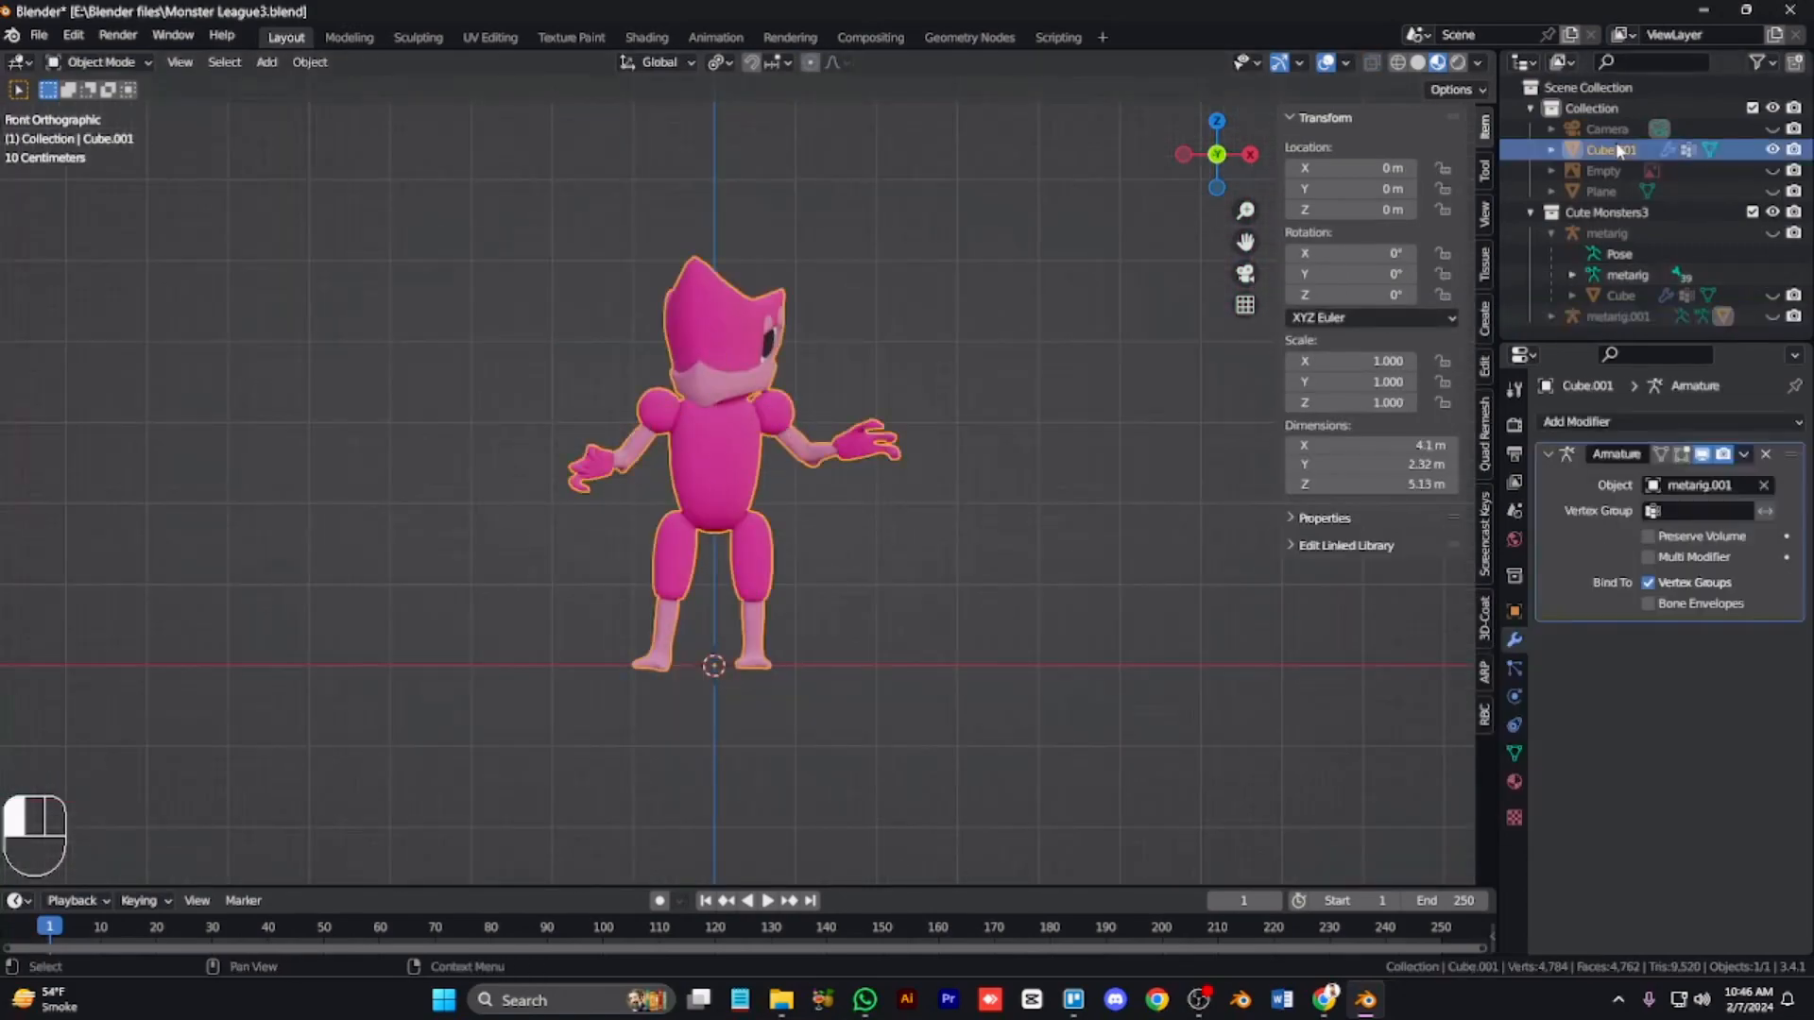